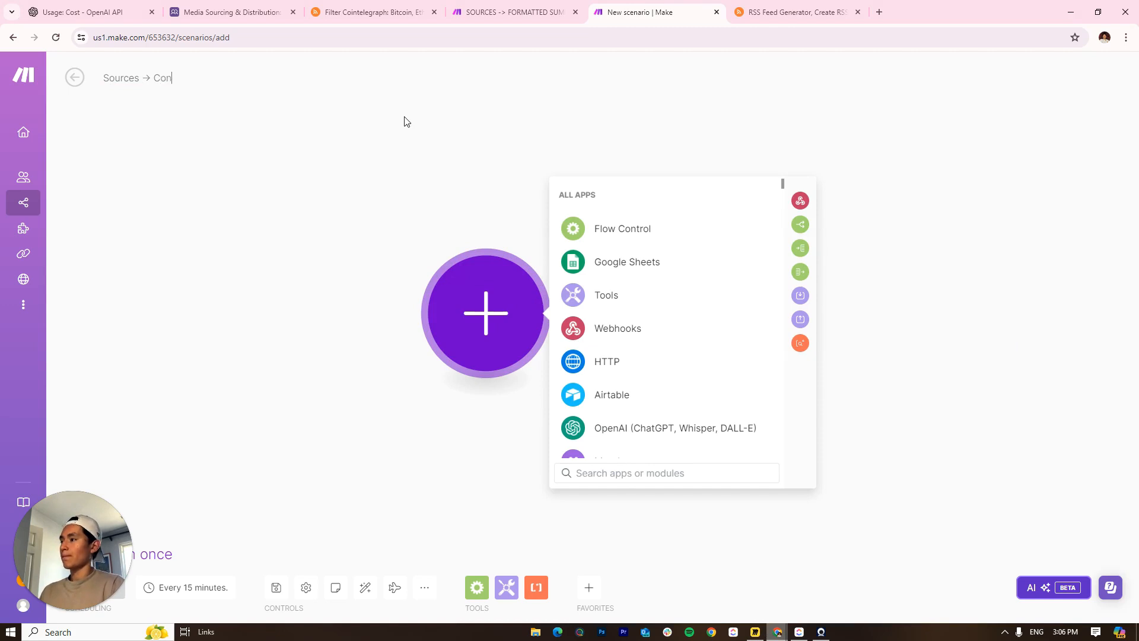
Name the new scenario "Sources → Content" and save it
{"action": "key", "text": "ctrl+z"}
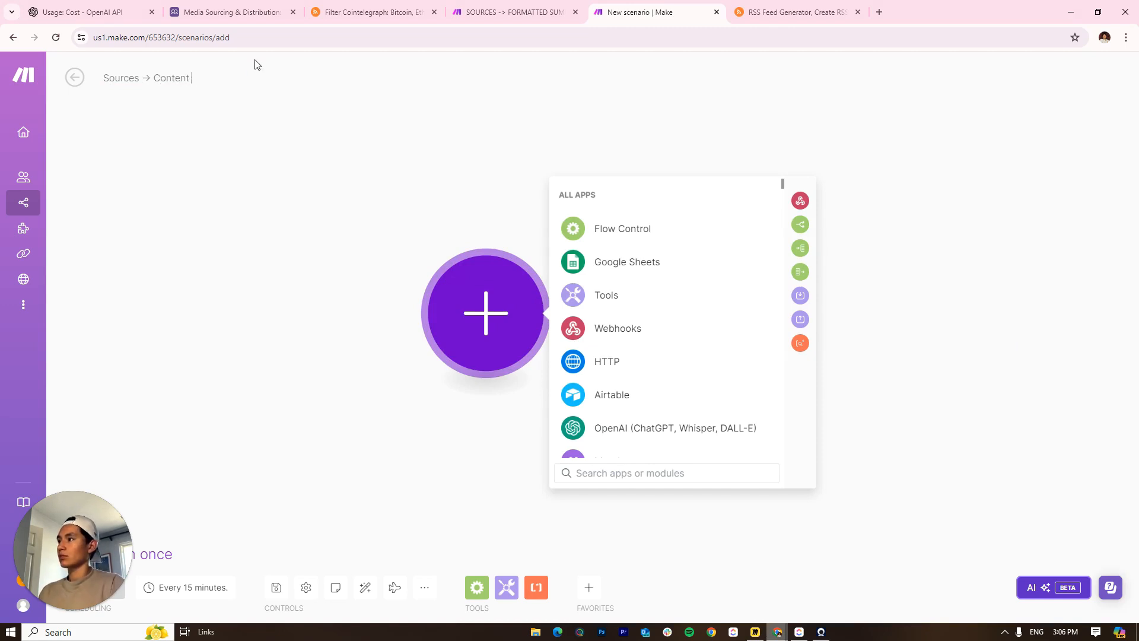
{"action": "left_click", "coordinate": [342, 323]}
{"action": "key", "text": "ctrl+s"}
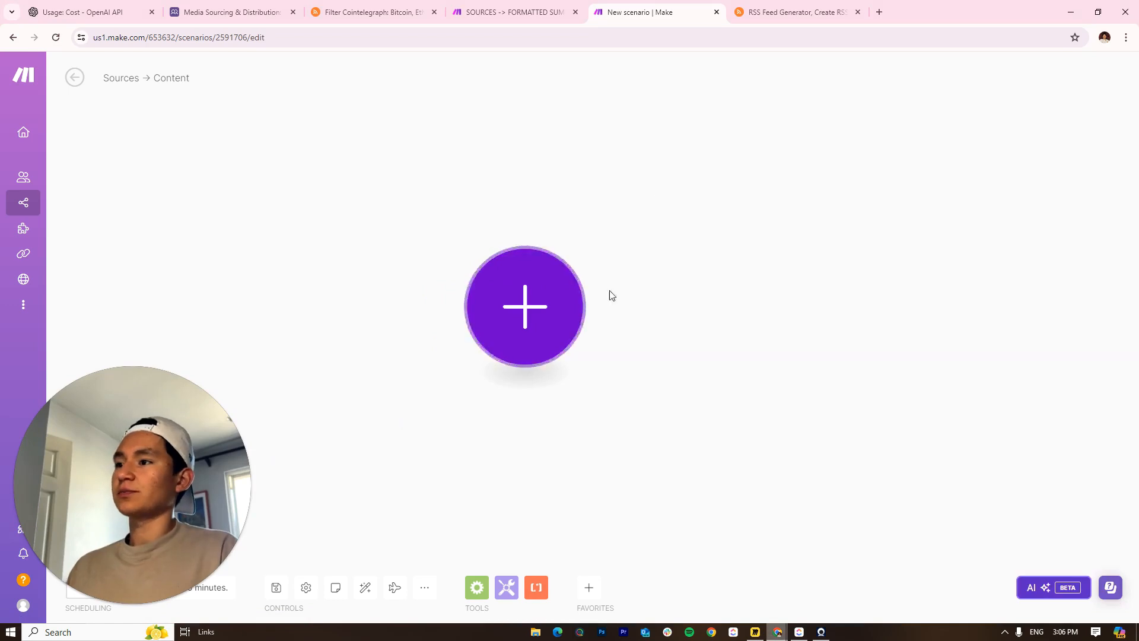
Switch to RSS.app and look over the account's integrations, bundles and feeds, ending on My Feeds
{"action": "left_click", "coordinate": [557, 18]}
{"action": "left_click", "coordinate": [795, 12]}
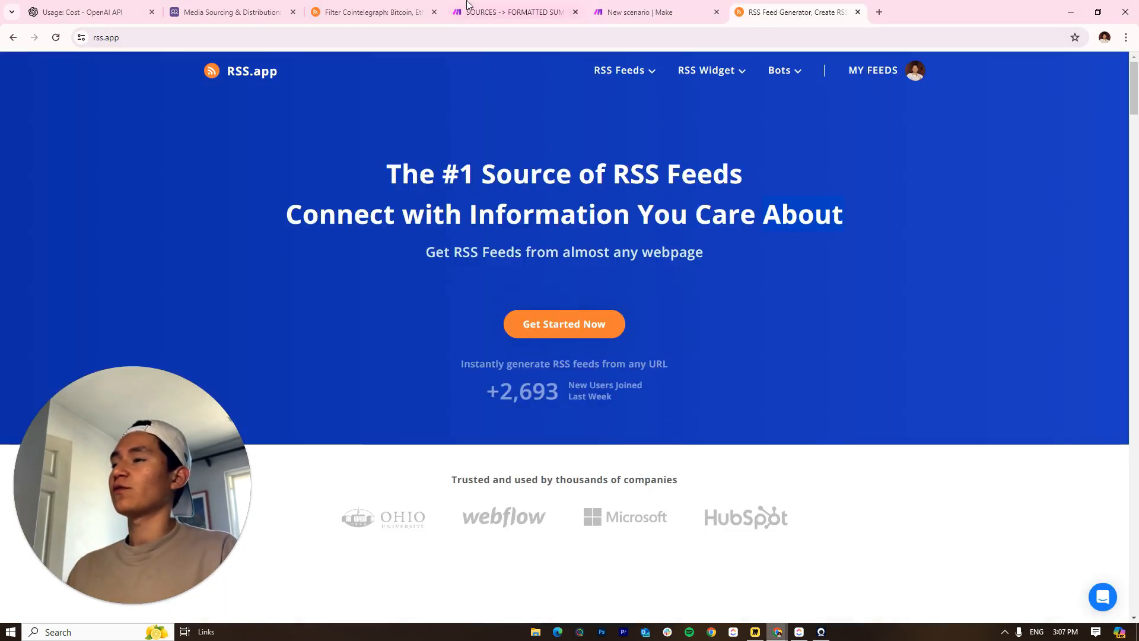
{"action": "left_click", "coordinate": [872, 78]}
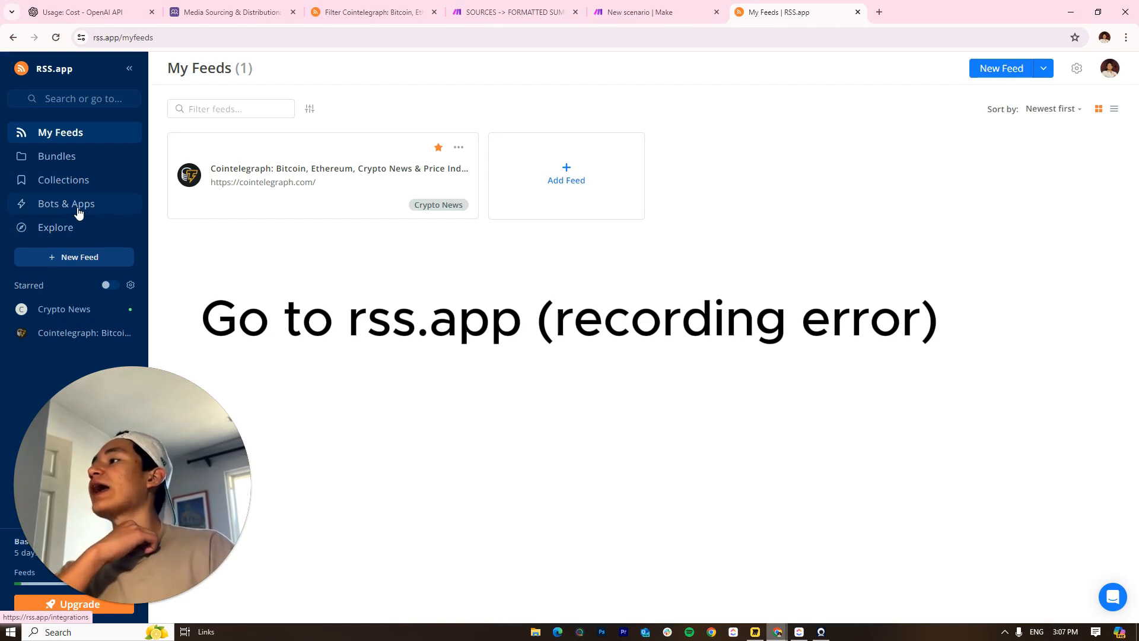
{"action": "left_click", "coordinate": [79, 208]}
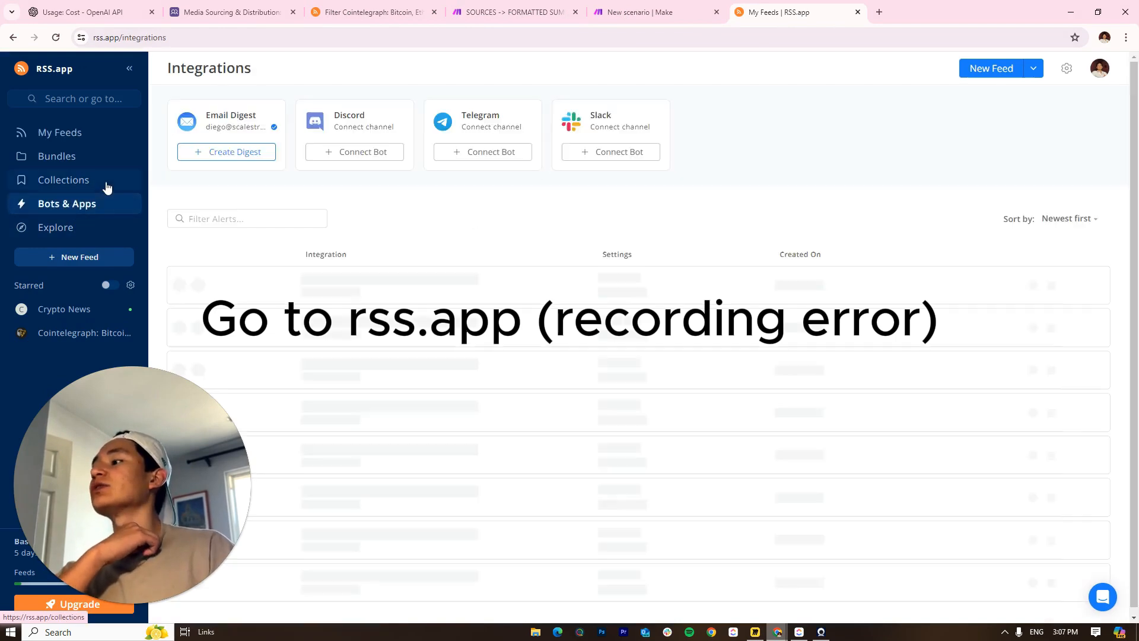
{"action": "left_click", "coordinate": [71, 156]}
{"action": "left_click", "coordinate": [86, 138]}
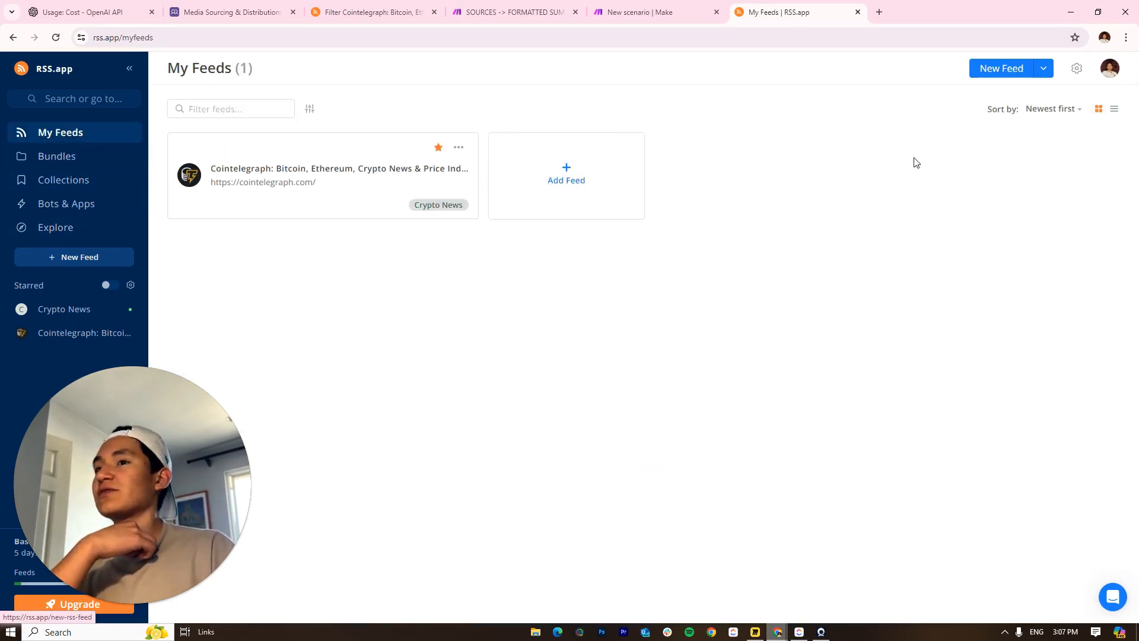
Browse the source types for a new feed, view the YouTube RSS Feed generator and return to feed creation
{"action": "left_click", "coordinate": [988, 70]}
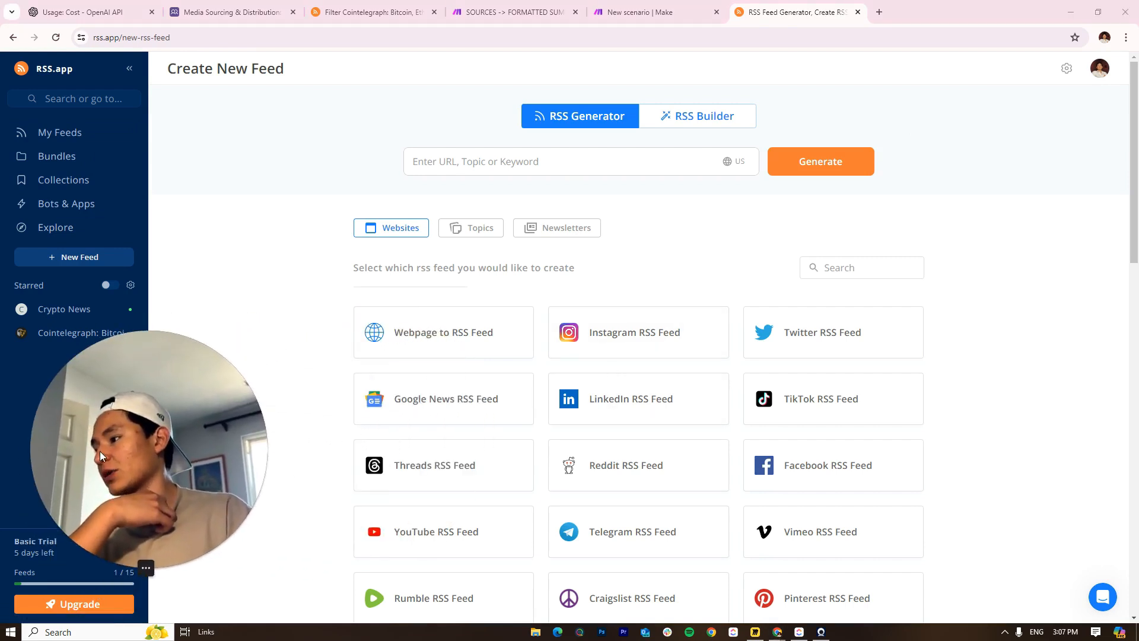
{"action": "scroll", "coordinate": [623, 356], "scroll_direction": "down", "scroll_amount": 8}
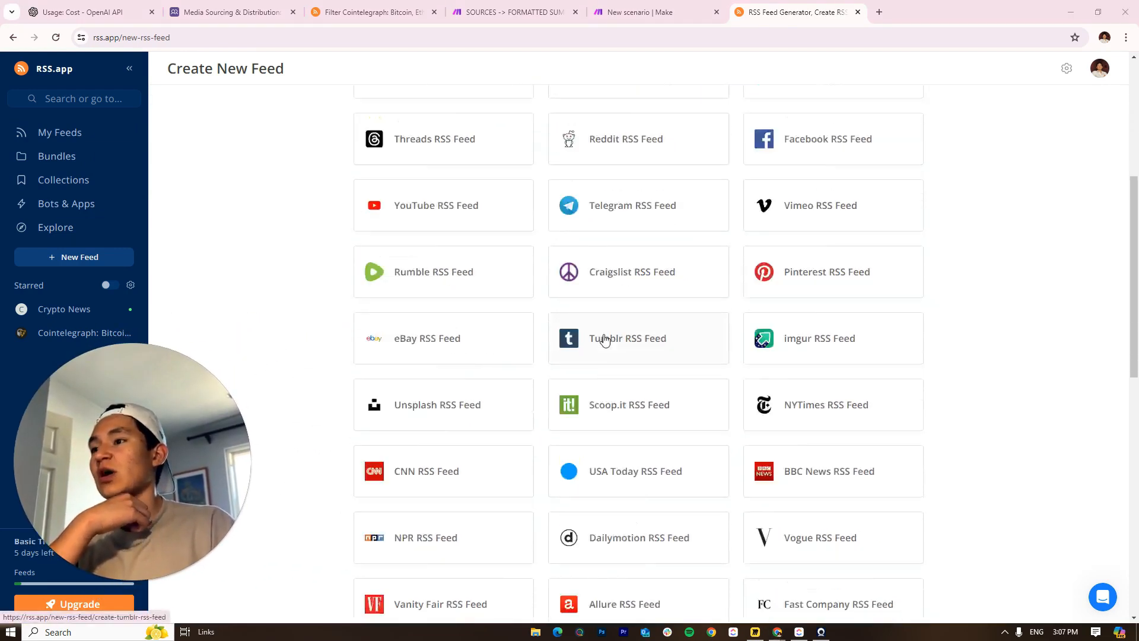
{"action": "scroll", "coordinate": [511, 428], "scroll_direction": "up", "scroll_amount": 5}
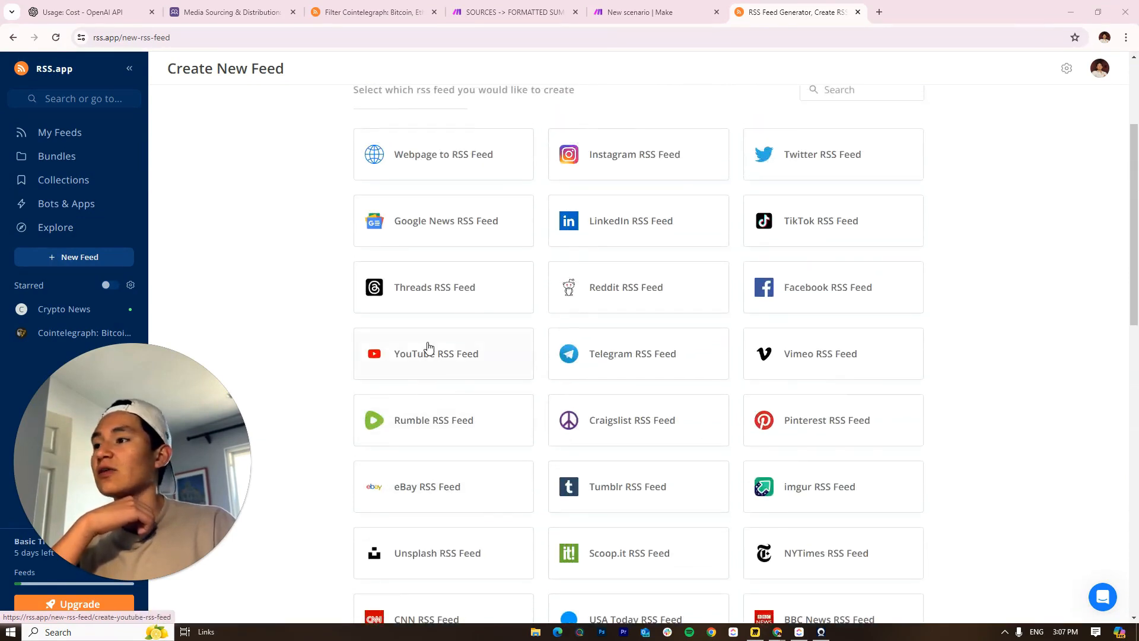
{"action": "left_click", "coordinate": [427, 350]}
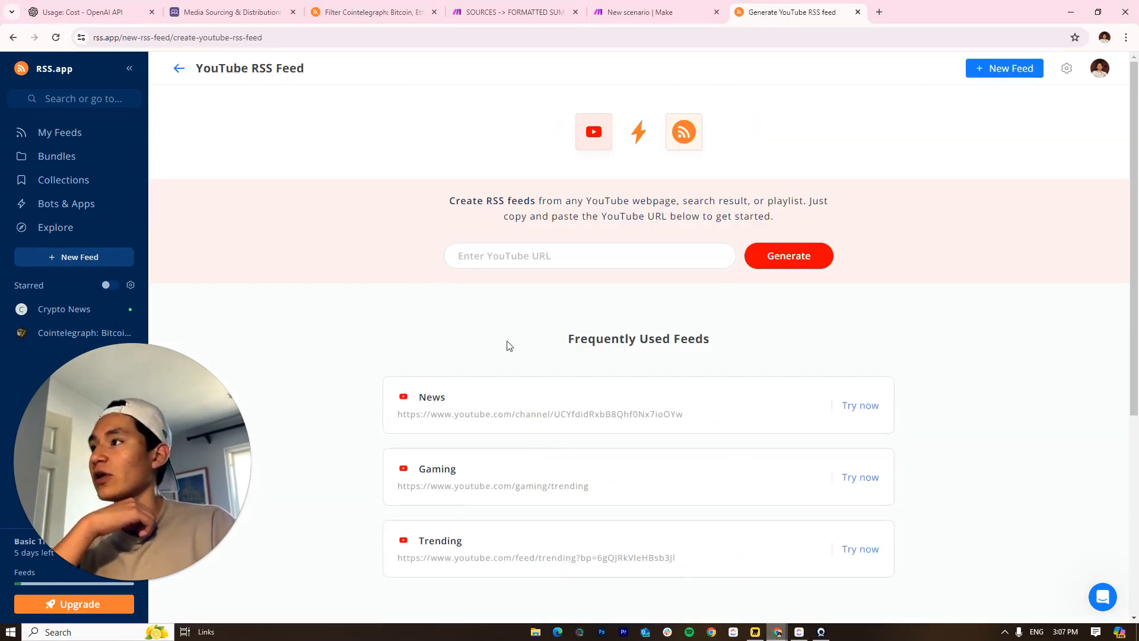
{"action": "left_click", "coordinate": [541, 261]}
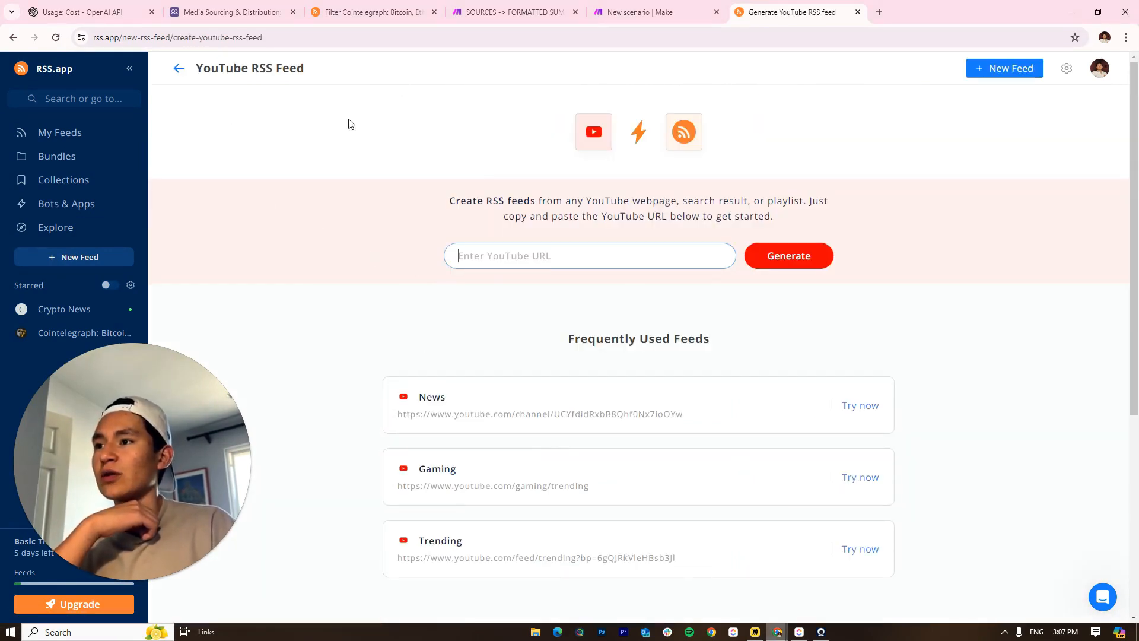
{"action": "left_click", "coordinate": [179, 68]}
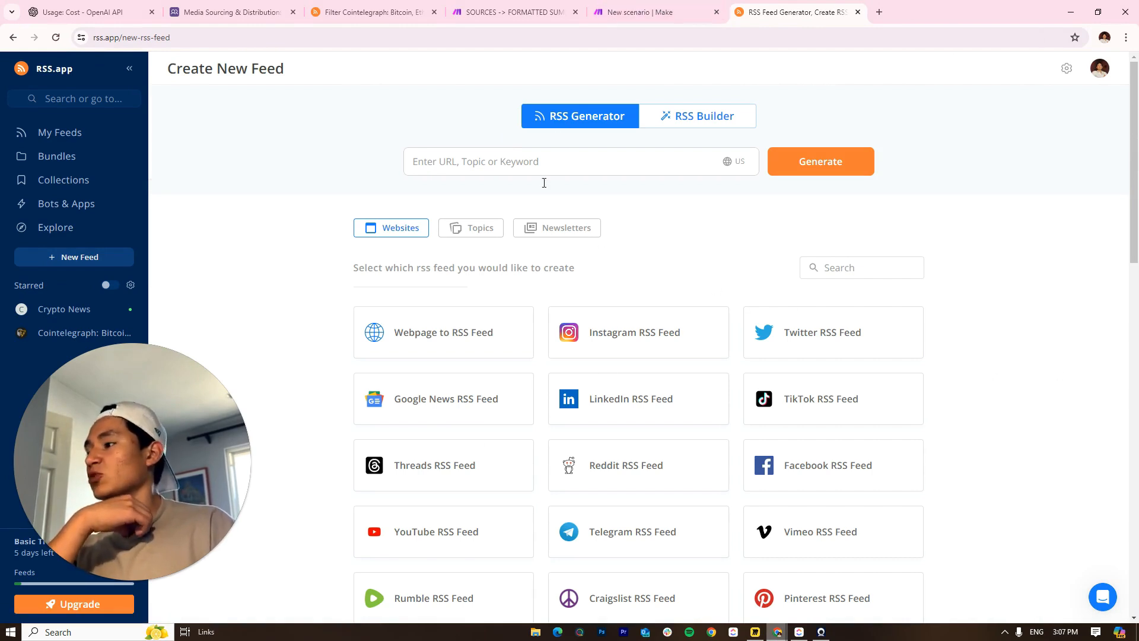
View the Crypto News bundle's overview and return to the My Feeds list
{"action": "left_click", "coordinate": [70, 156]}
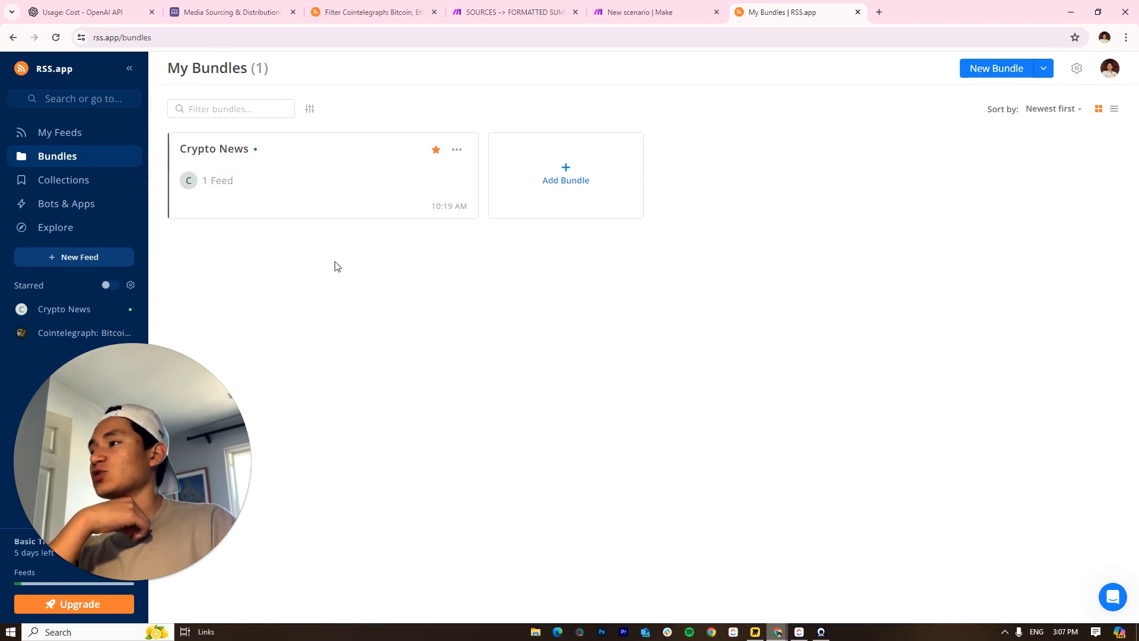
{"action": "left_click", "coordinate": [287, 160]}
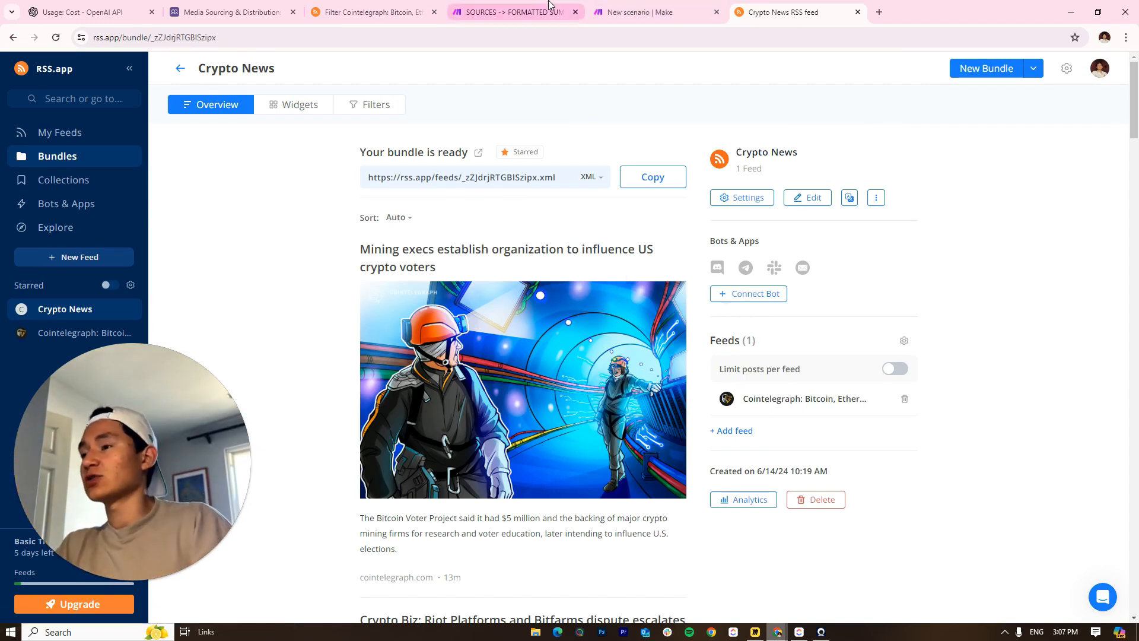
{"action": "left_click", "coordinate": [41, 165]}
{"action": "left_click", "coordinate": [66, 133]}
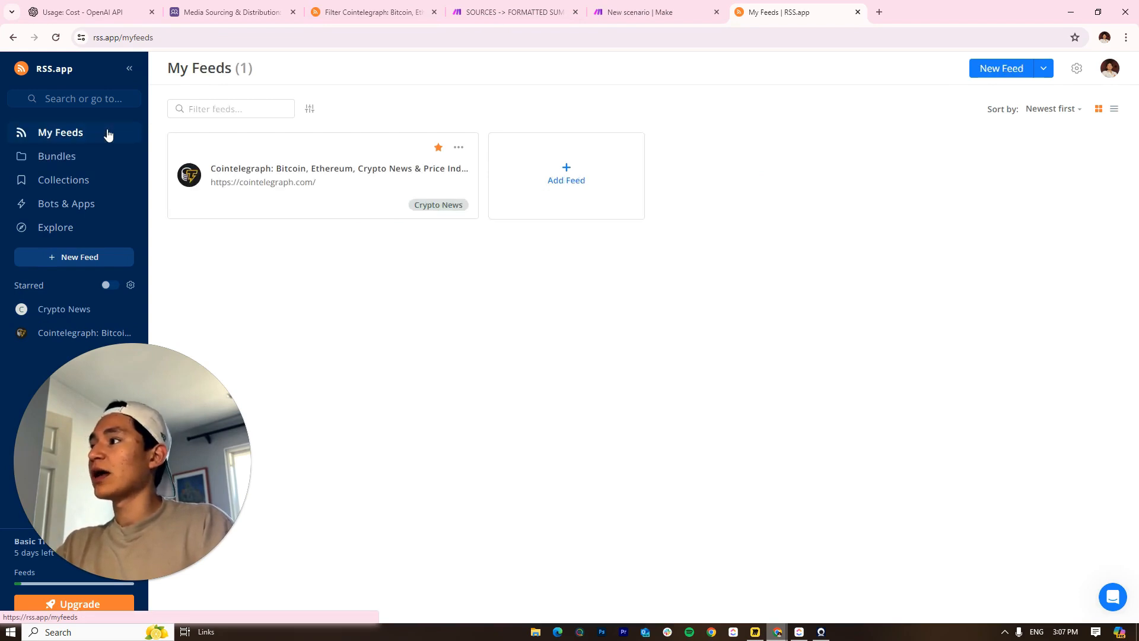
{"action": "left_click", "coordinate": [620, 165]}
{"action": "left_click", "coordinate": [625, 161]}
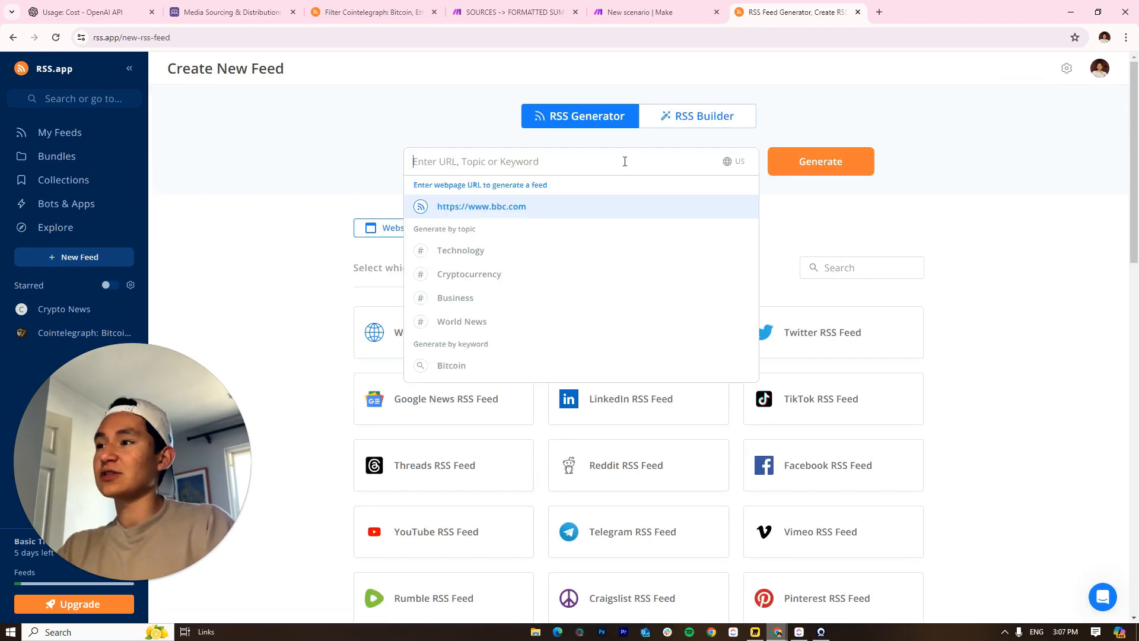
{"action": "left_click", "coordinate": [989, 188]}
{"action": "left_click", "coordinate": [569, 166]}
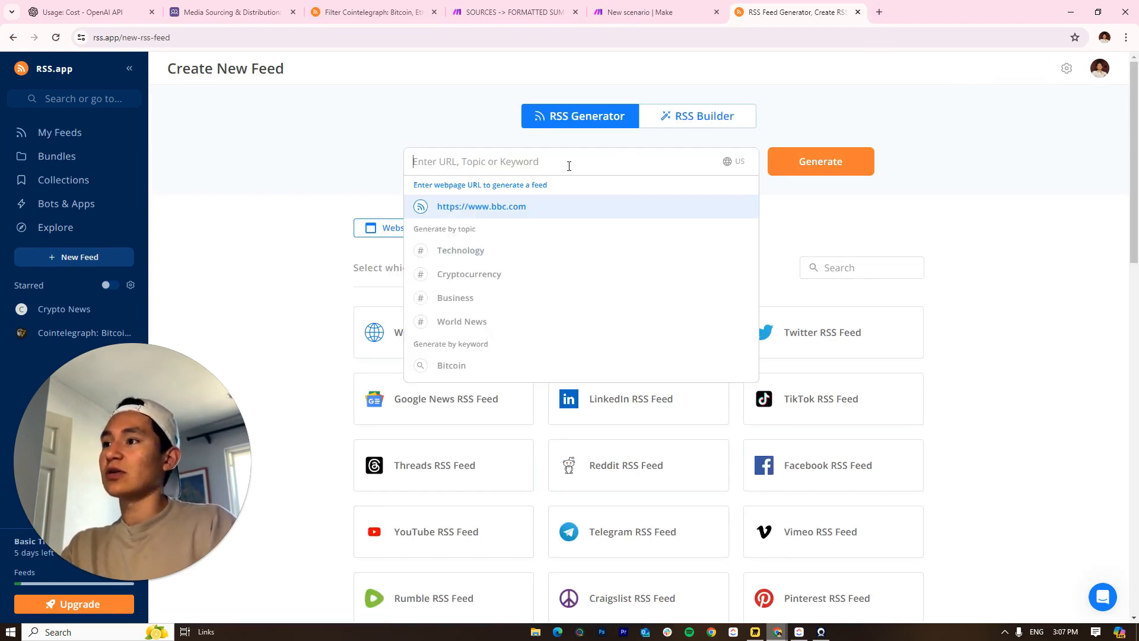
{"action": "left_click", "coordinate": [492, 216]}
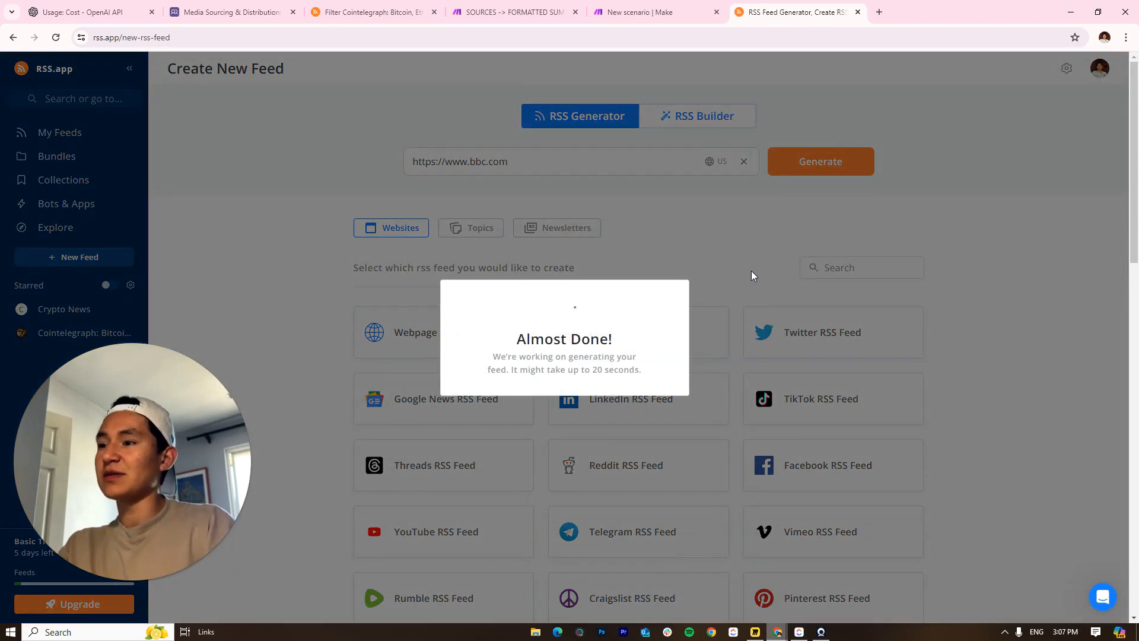
Look through the posts in the generated BBC feed and leave it without saving
{"action": "scroll", "coordinate": [514, 339], "scroll_direction": "down", "scroll_amount": 20}
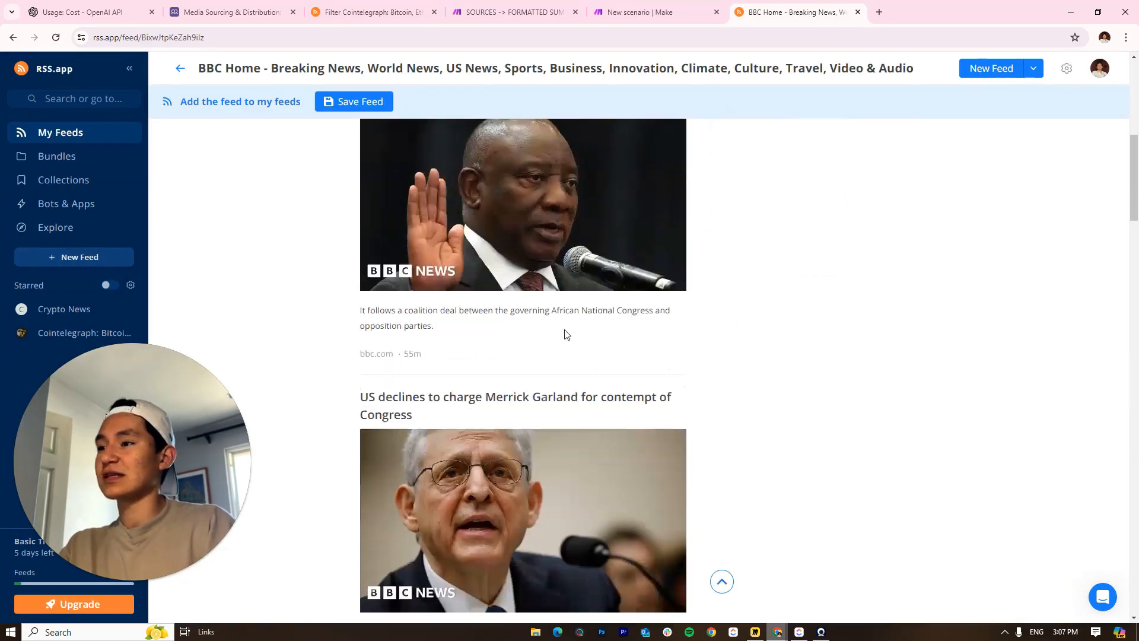
{"action": "scroll", "coordinate": [640, 399], "scroll_direction": "up", "scroll_amount": 5}
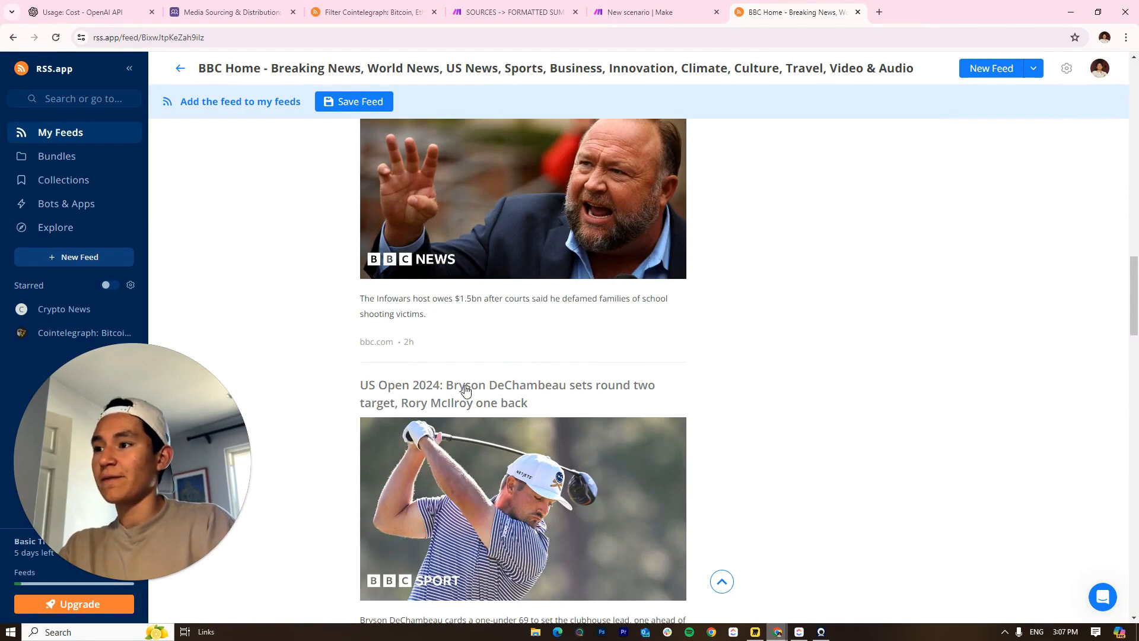
{"action": "scroll", "coordinate": [457, 373], "scroll_direction": "up", "scroll_amount": 4}
{"action": "scroll", "coordinate": [472, 325], "scroll_direction": "up", "scroll_amount": 4}
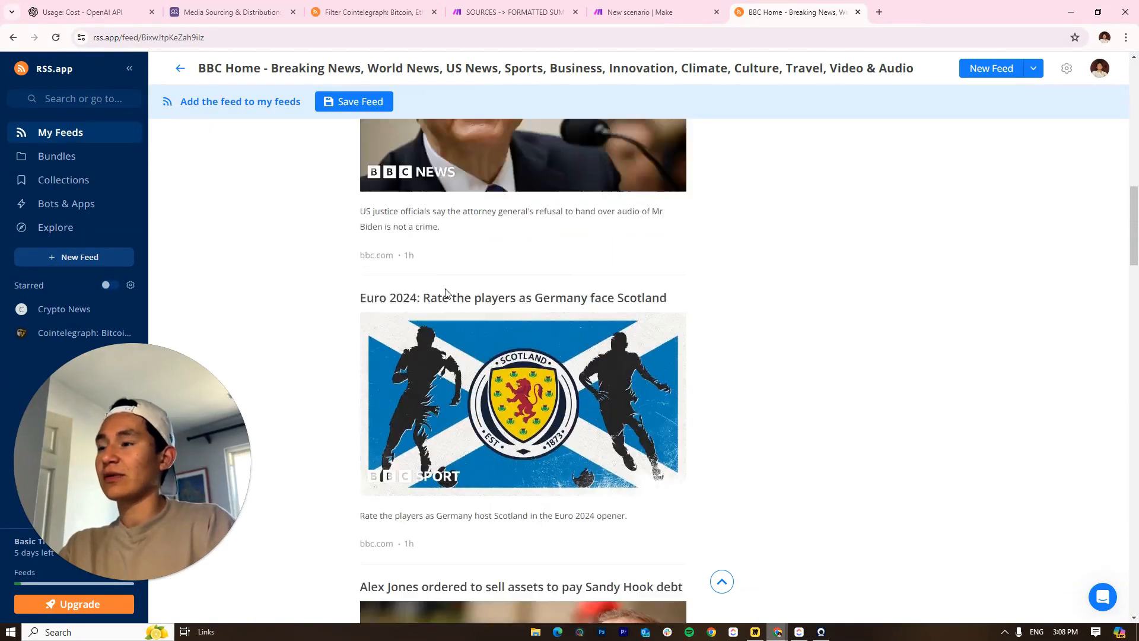
{"action": "scroll", "coordinate": [483, 420], "scroll_direction": "down", "scroll_amount": 5}
{"action": "scroll", "coordinate": [534, 356], "scroll_direction": "up", "scroll_amount": 10}
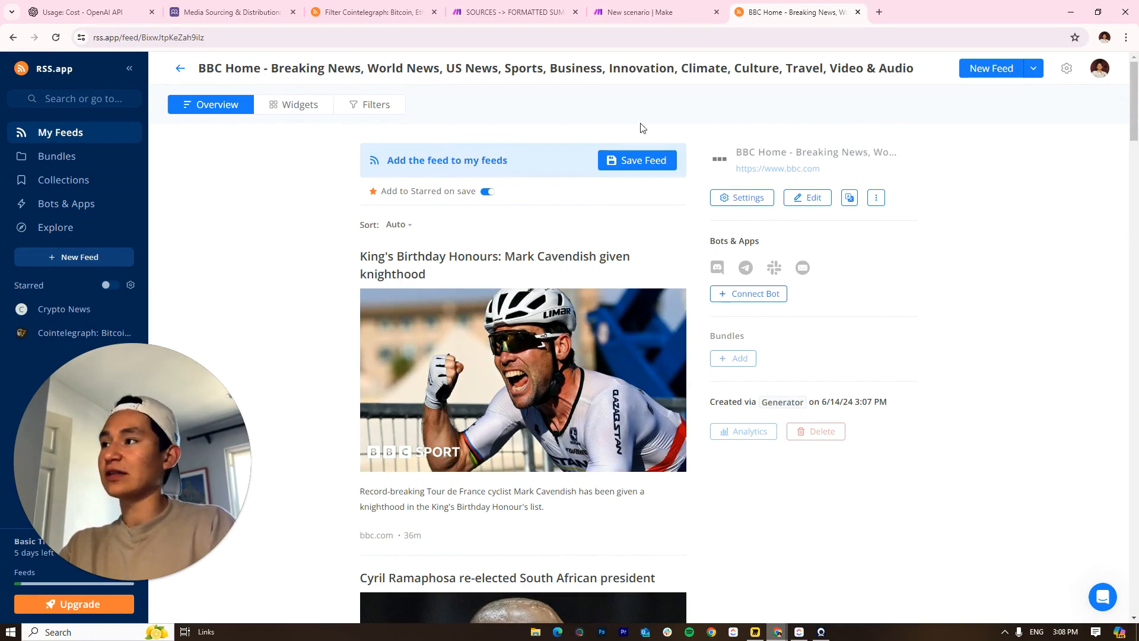
{"action": "left_click", "coordinate": [180, 68]}
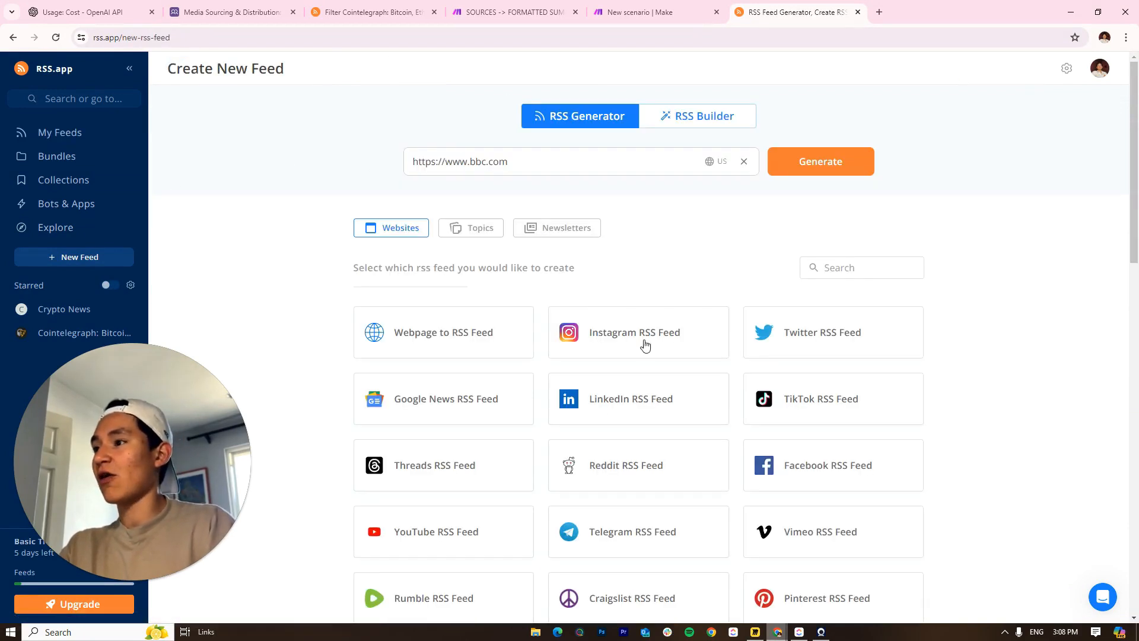
Check the saved feeds, view the Crypto News bundle's feed link and posts, and return to the bundles list
{"action": "left_click", "coordinate": [57, 134]}
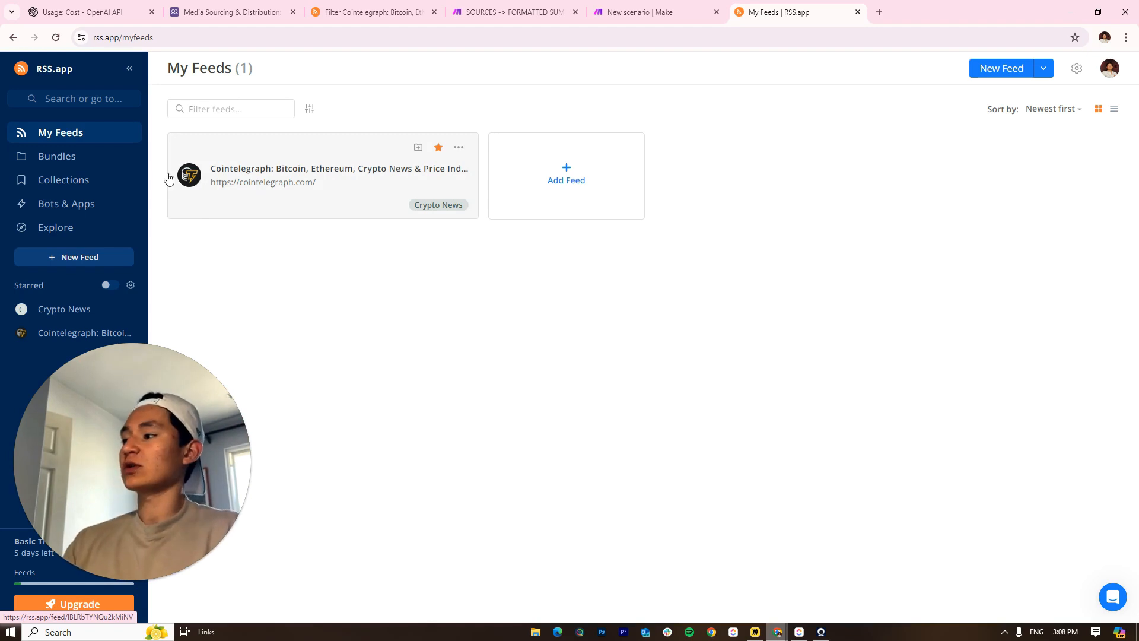
{"action": "left_click", "coordinate": [107, 153]}
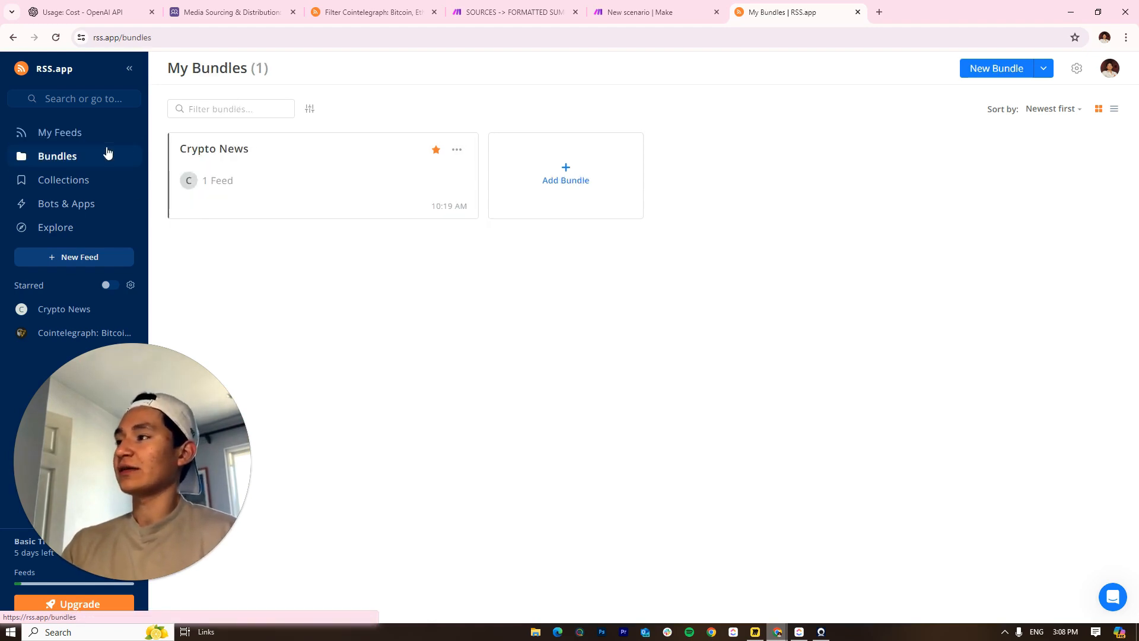
{"action": "left_click", "coordinate": [295, 194]}
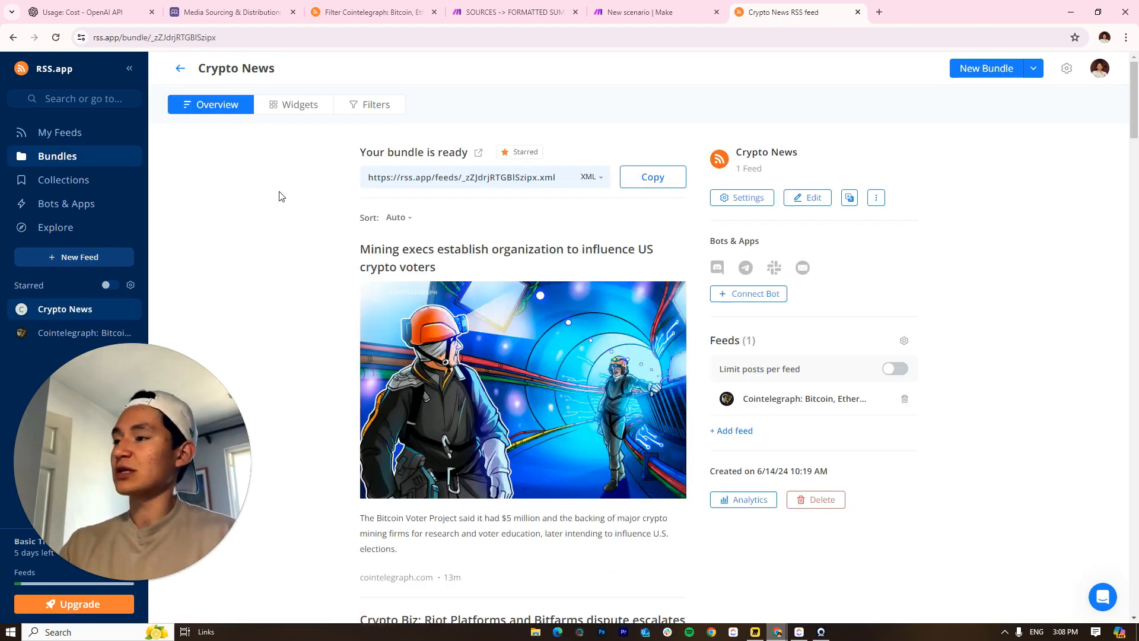
{"action": "left_click", "coordinate": [179, 68]}
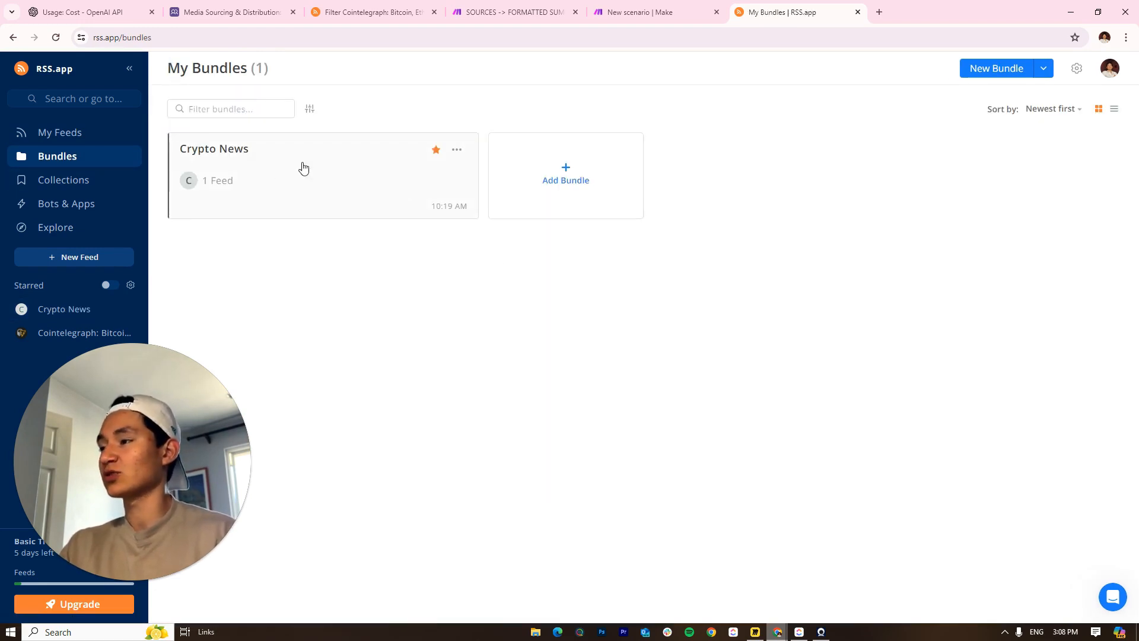
Switch to the Make scenario and add the RSS "Watch RSS feed items" trigger as its first module
{"action": "left_click", "coordinate": [655, 10]}
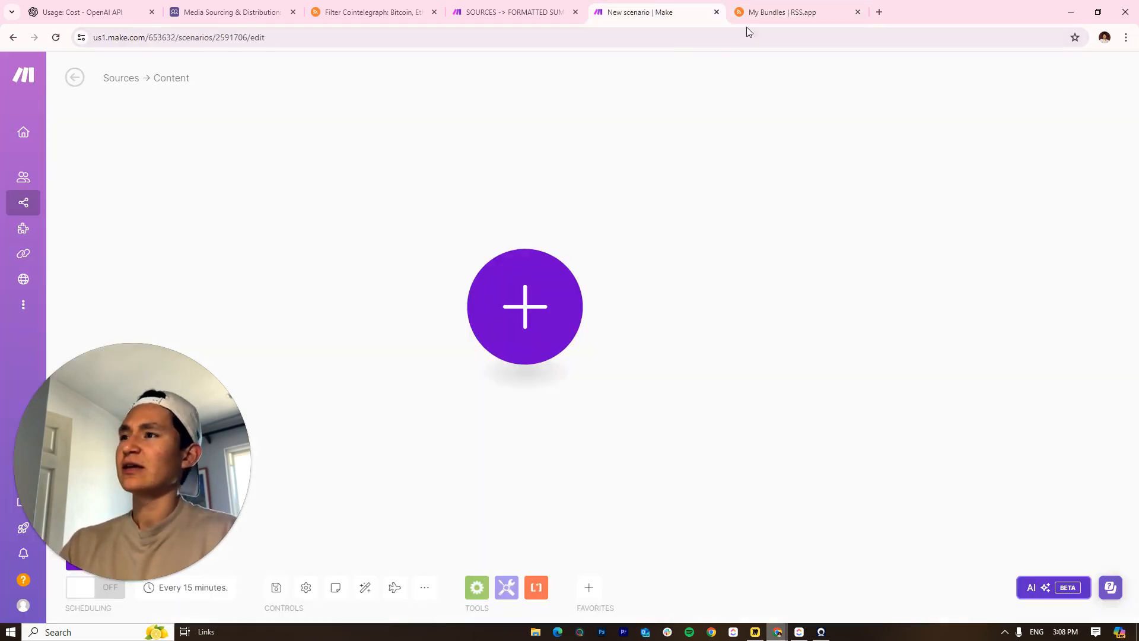
{"action": "left_click", "coordinate": [527, 297]}
{"action": "left_click", "coordinate": [801, 11]}
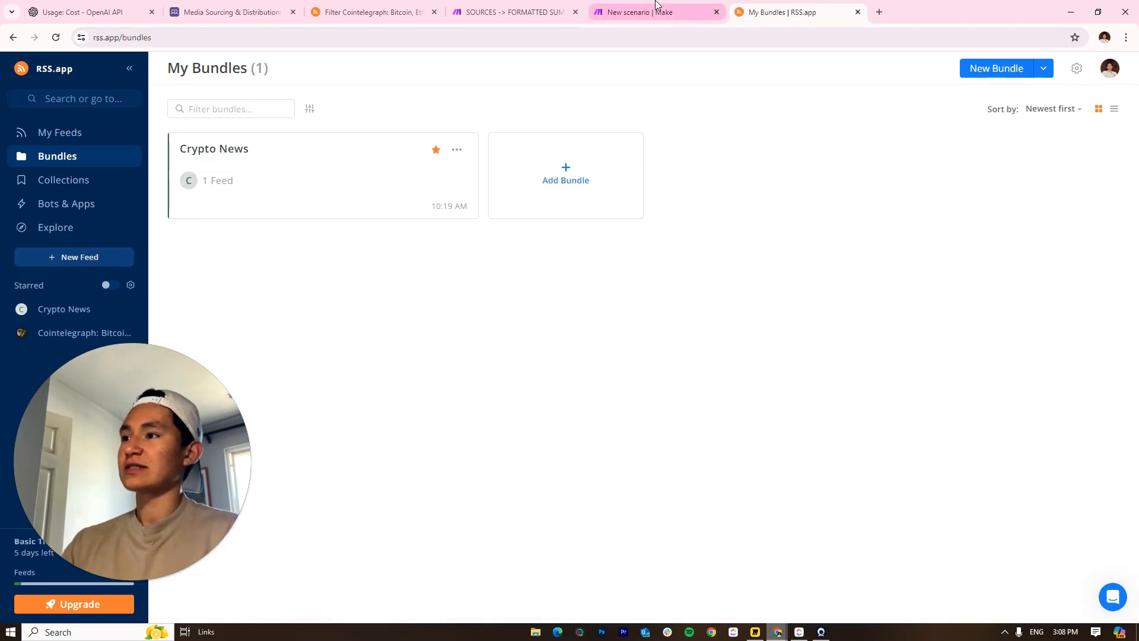
{"action": "left_click", "coordinate": [656, 11]}
{"action": "scroll", "coordinate": [634, 391], "scroll_direction": "down", "scroll_amount": 3}
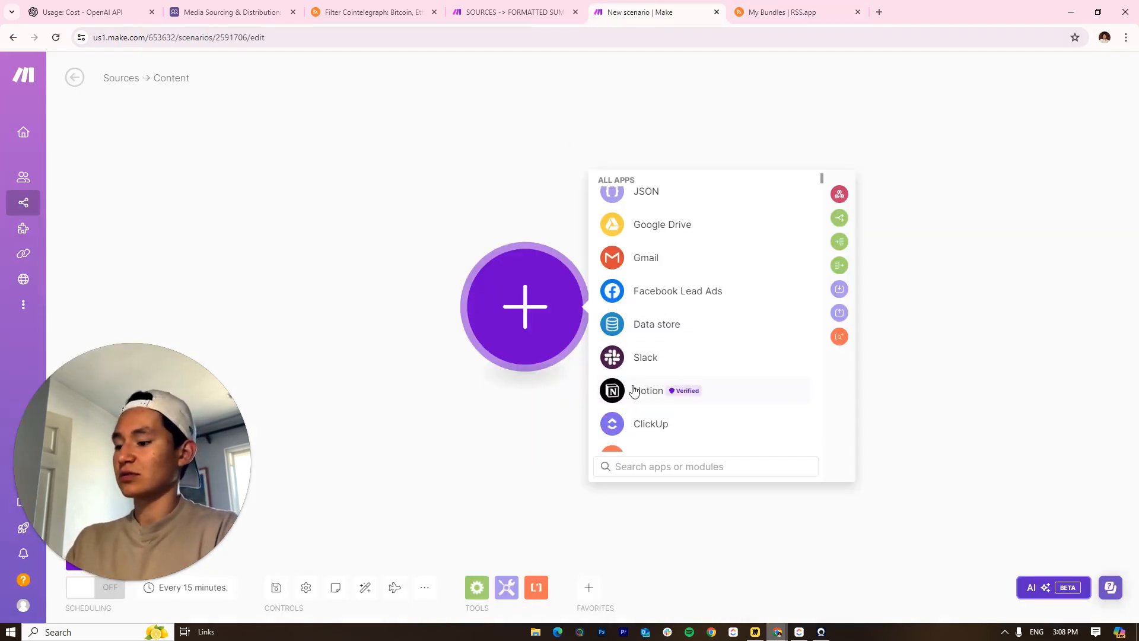
{"action": "type", "text": "rss"}
{"action": "left_click", "coordinate": [722, 197]}
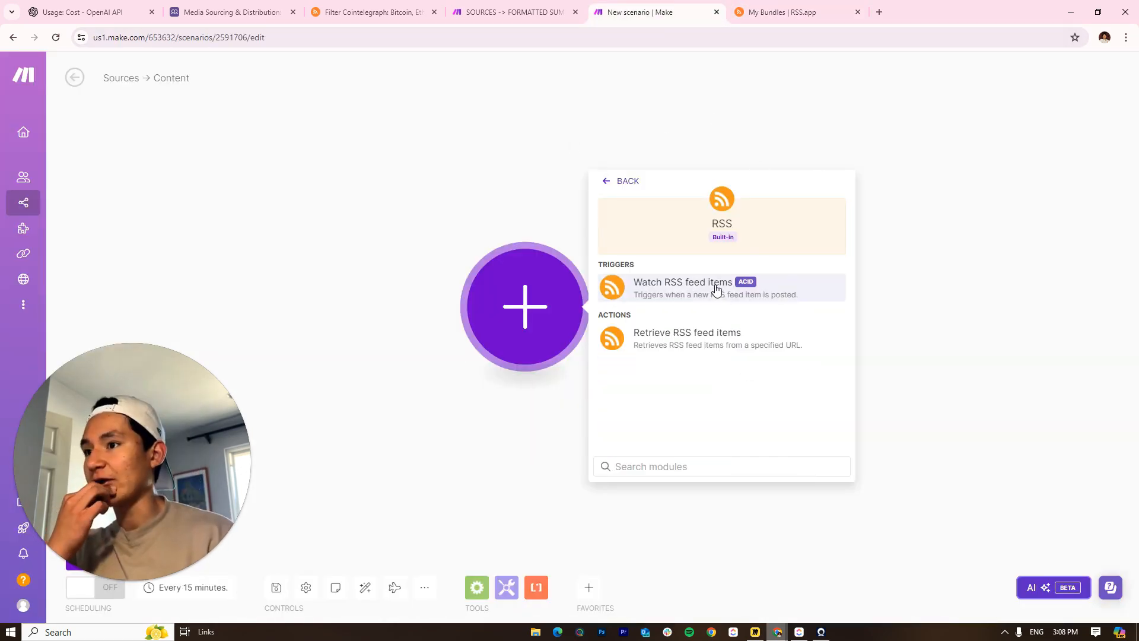
{"action": "left_click", "coordinate": [745, 288]}
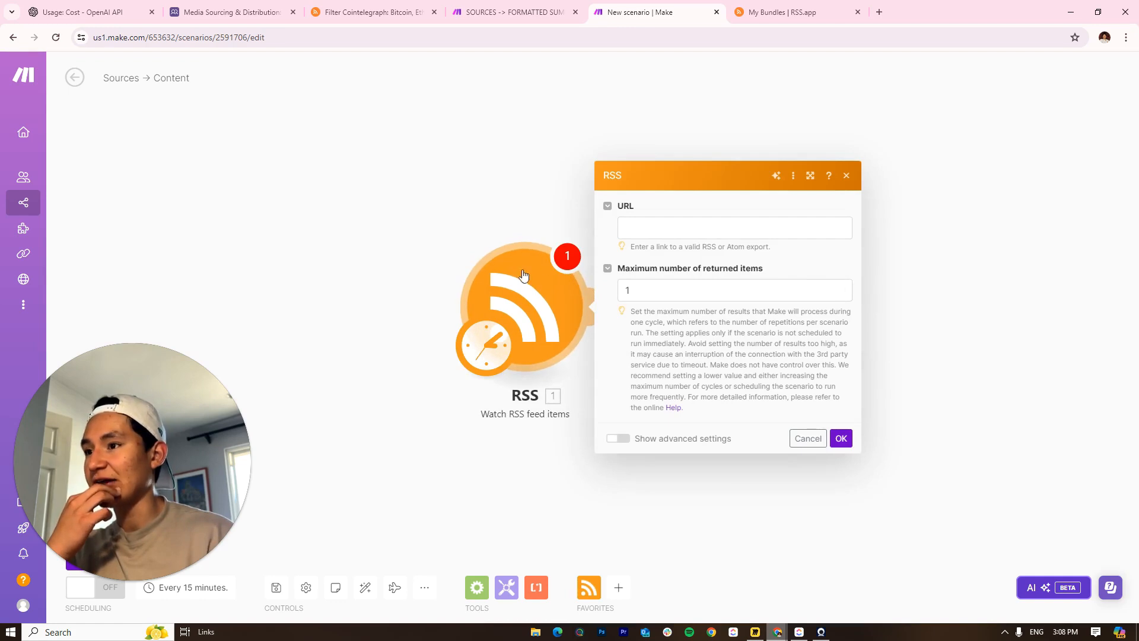
Examine the RSS trigger's URL and maximum returned items settings, close them, and view the available RSS modules
{"action": "left_click", "coordinate": [635, 204]}
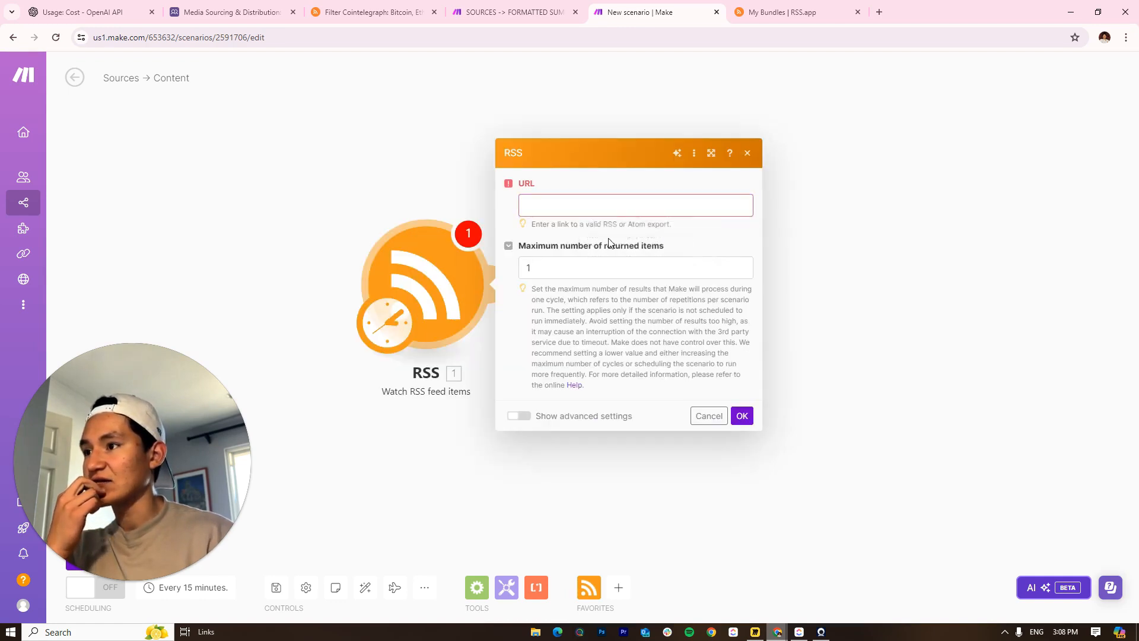
{"action": "left_click", "coordinate": [636, 294]}
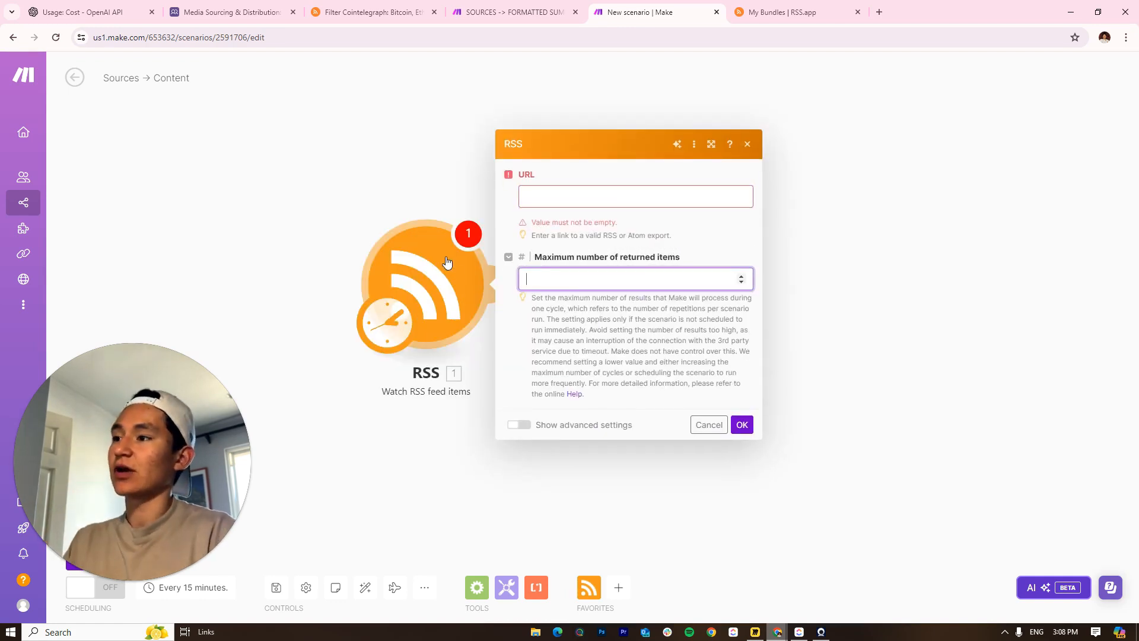
{"action": "left_click", "coordinate": [430, 215]}
{"action": "left_click", "coordinate": [588, 589]}
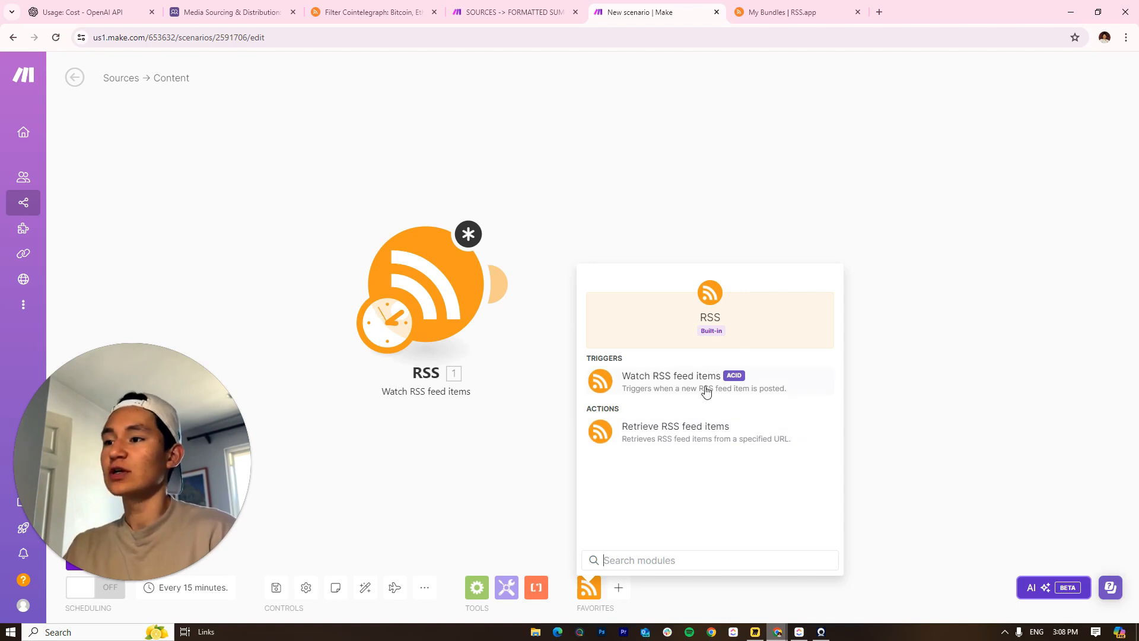
Set the RSS trigger's URL to the Crypto News bundle's feed link copied from RSS.app and save the trigger's settings
{"action": "left_click", "coordinate": [431, 290]}
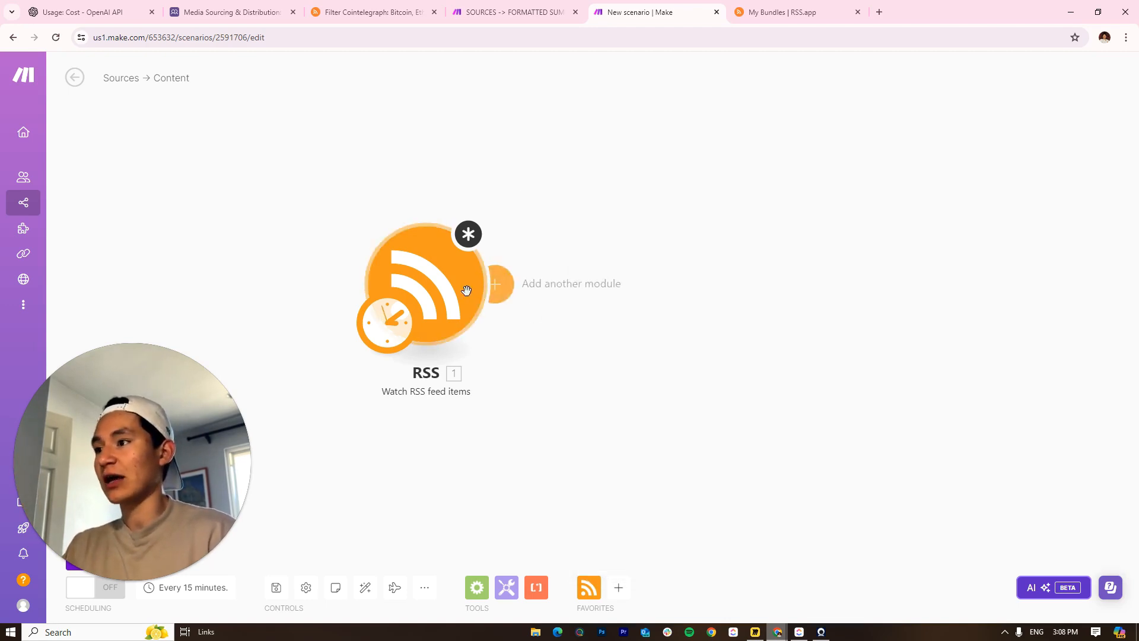
{"action": "left_click", "coordinate": [610, 197]}
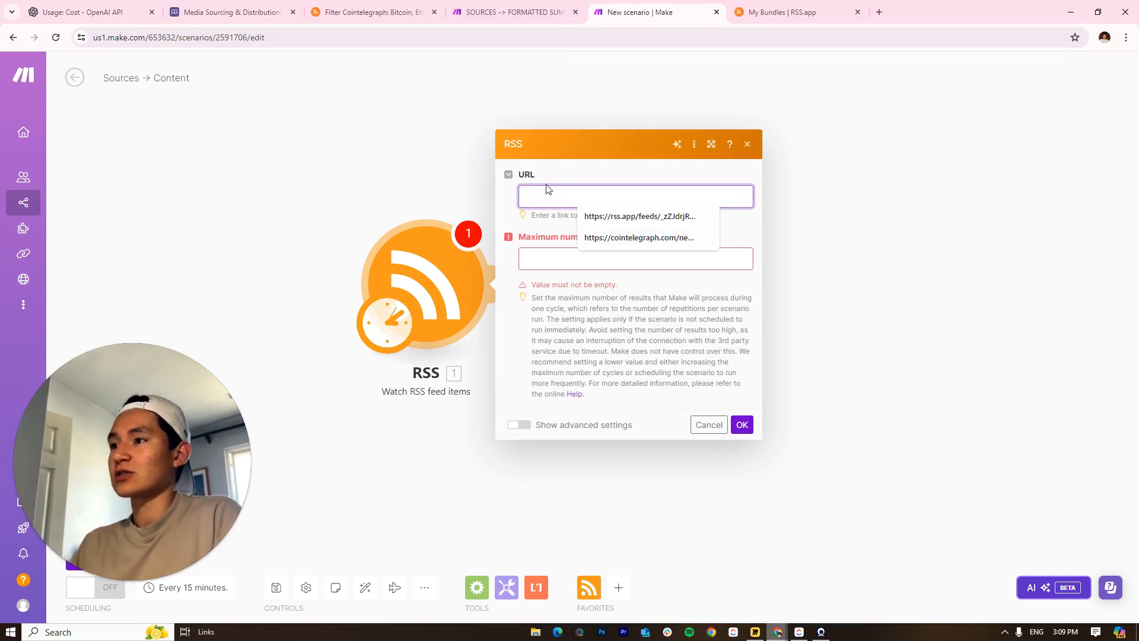
{"action": "left_click", "coordinate": [747, 11]}
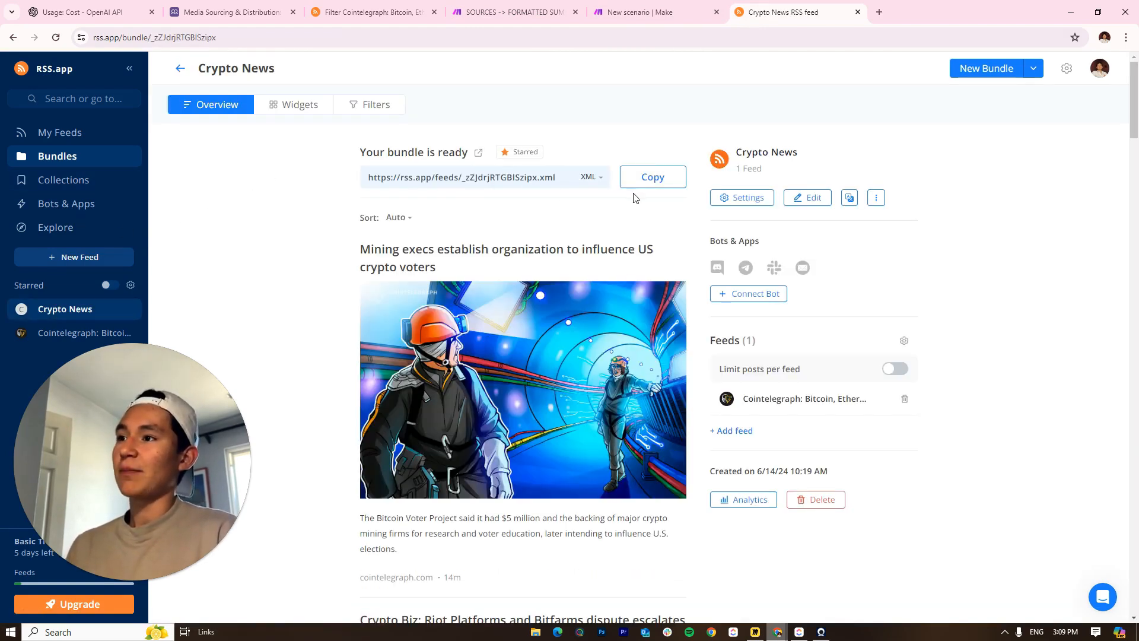
{"action": "left_click", "coordinate": [652, 178]}
{"action": "left_click", "coordinate": [679, 7]}
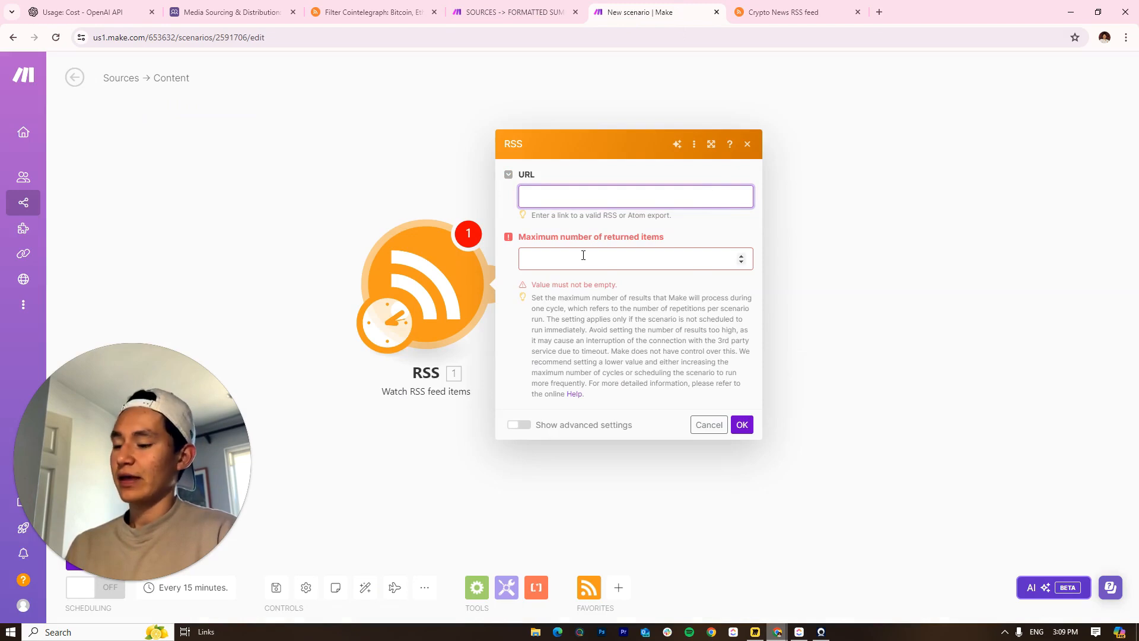
{"action": "left_click", "coordinate": [558, 267]}
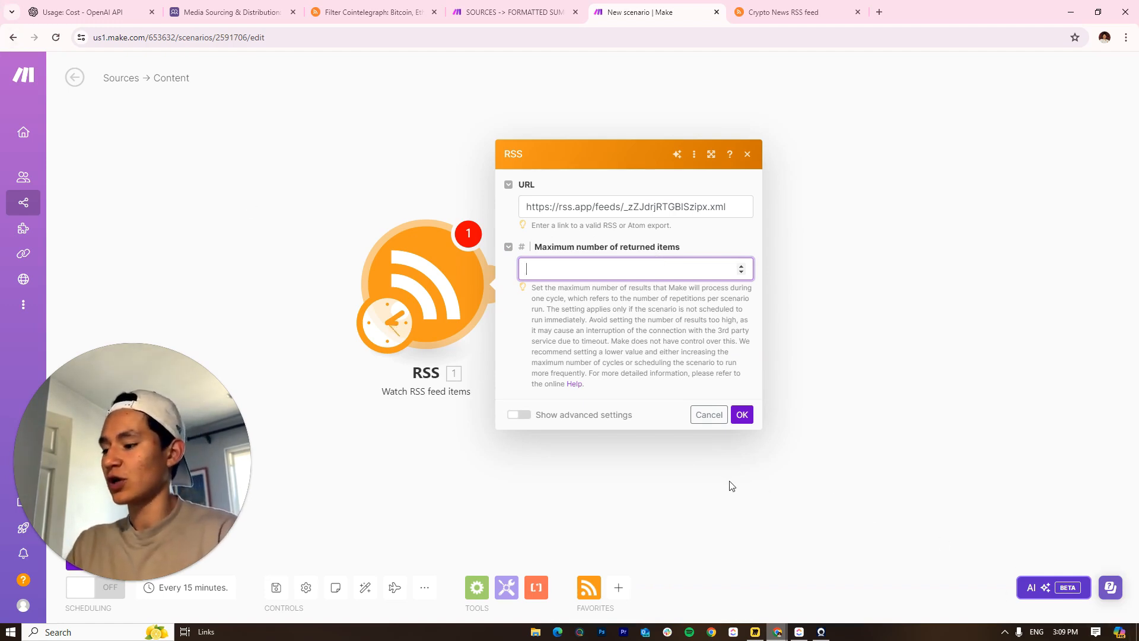
{"action": "left_click", "coordinate": [741, 414]}
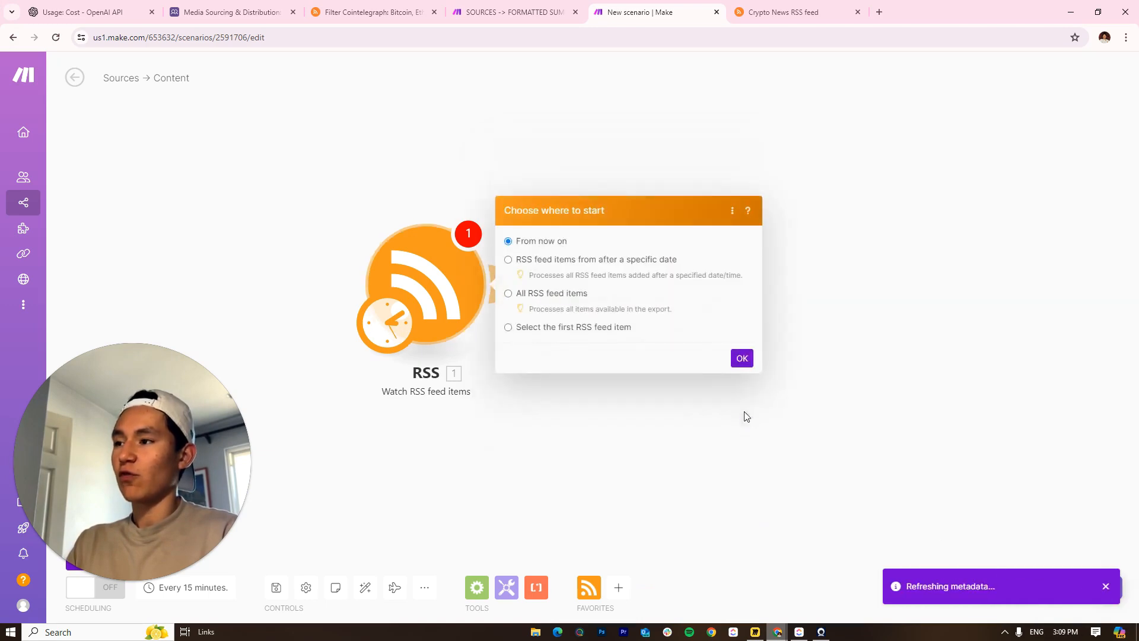
Choose "All RSS feed items" as the starting point for the RSS trigger
{"action": "left_click", "coordinate": [546, 7]}
{"action": "left_click", "coordinate": [788, 9]}
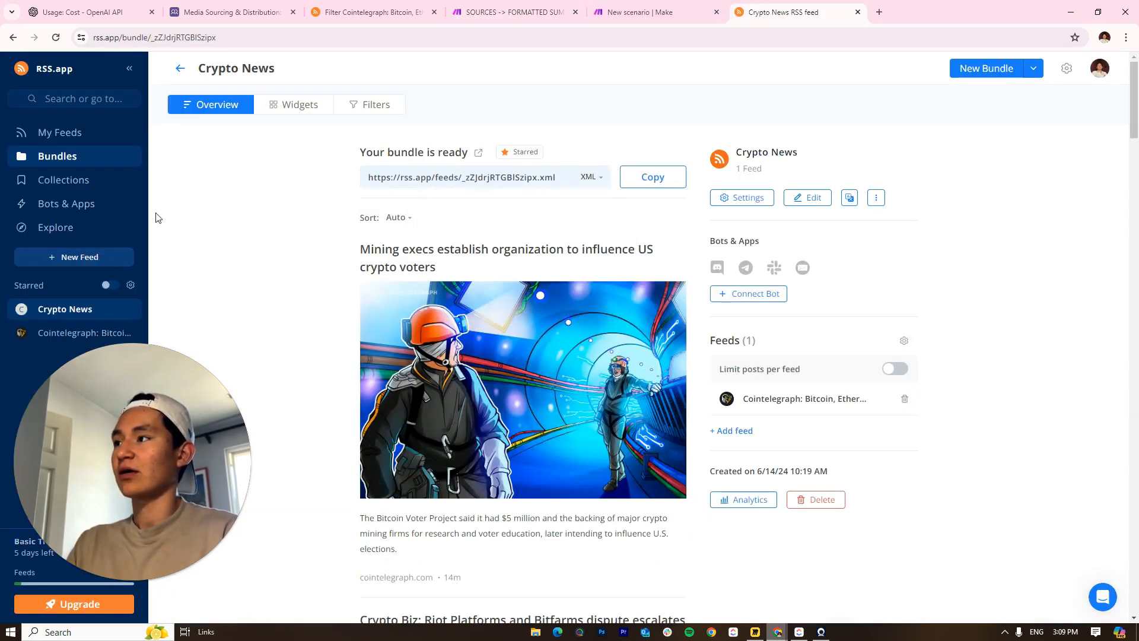
{"action": "left_click", "coordinate": [179, 68]}
{"action": "left_click", "coordinate": [652, 12]}
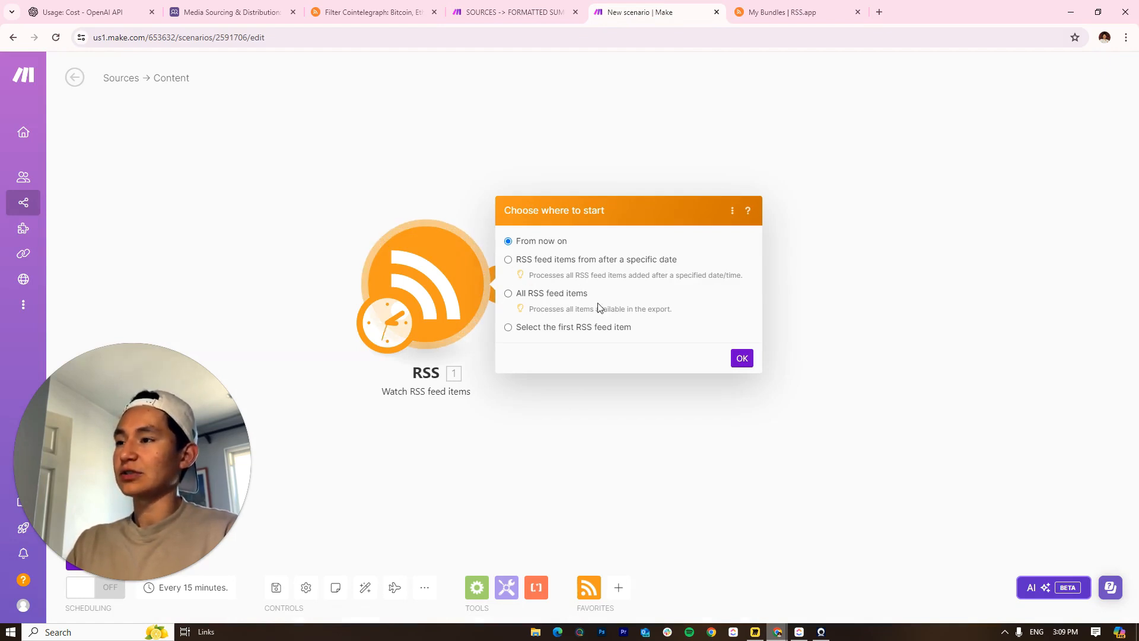
{"action": "left_click", "coordinate": [508, 293]}
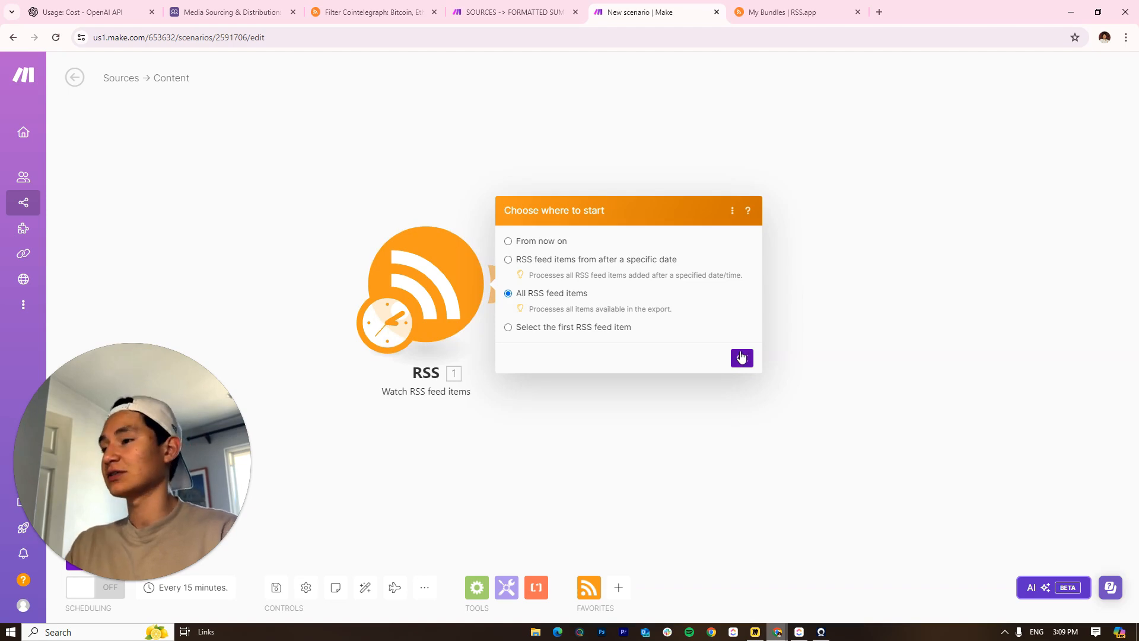
{"action": "left_click", "coordinate": [741, 358]}
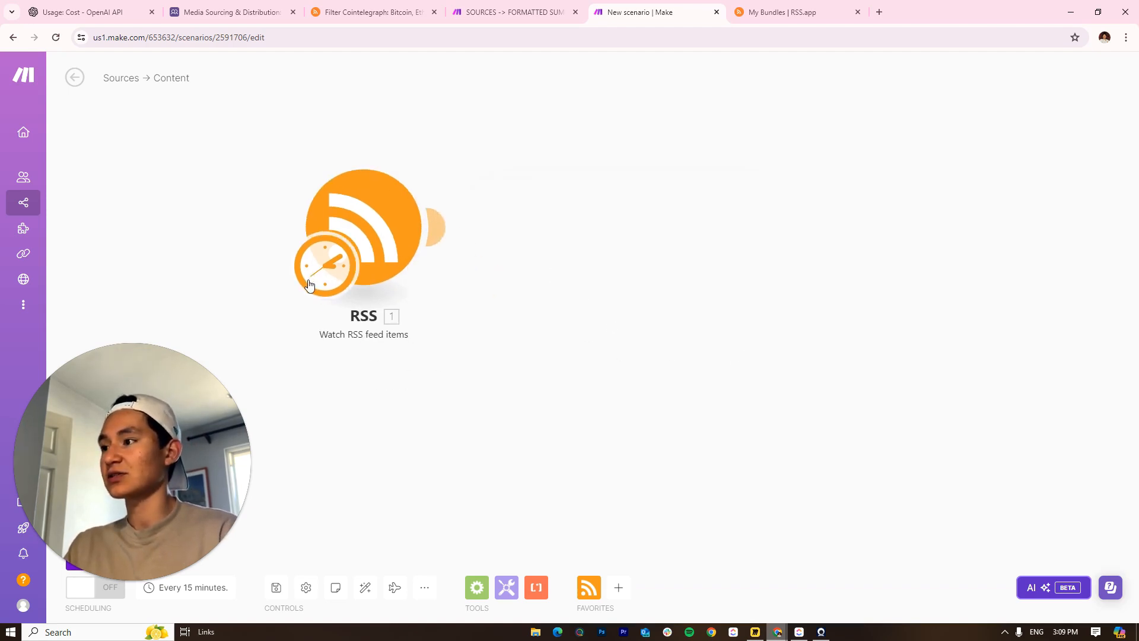
{"action": "left_click", "coordinate": [310, 285]}
{"action": "left_click", "coordinate": [433, 195]}
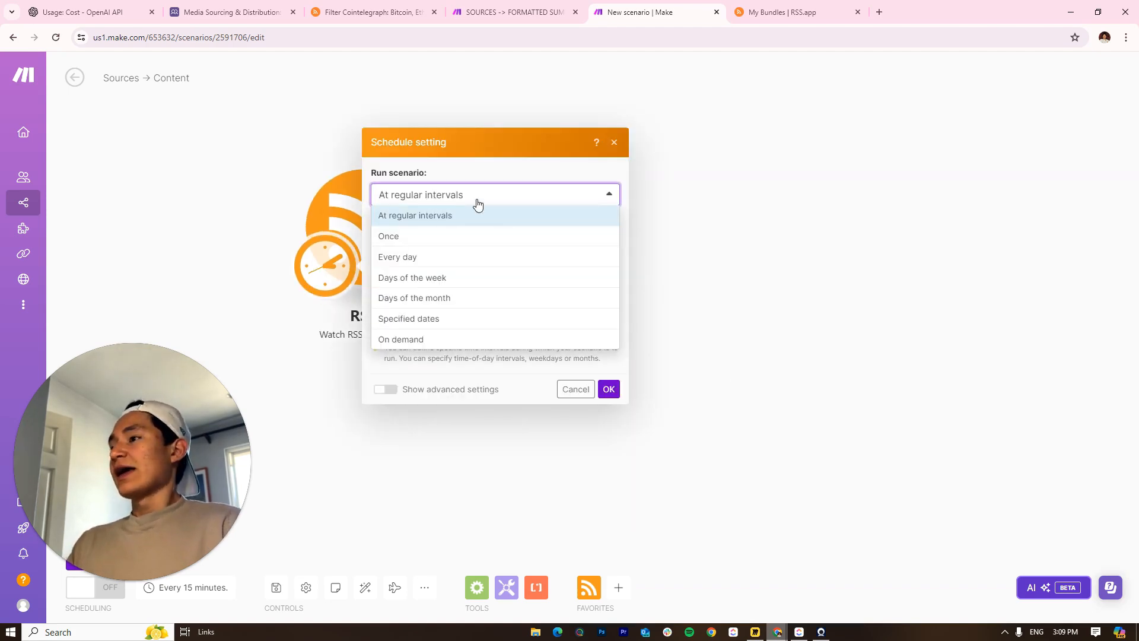
{"action": "left_click", "coordinate": [248, 174]}
{"action": "left_click_drag", "start_coordinate": [257, 230], "coordinate": [433, 216]}
{"action": "left_click_drag", "start_coordinate": [93, 450], "coordinate": [94, 351]}
{"action": "left_click_drag", "start_coordinate": [651, 341], "coordinate": [587, 471]}
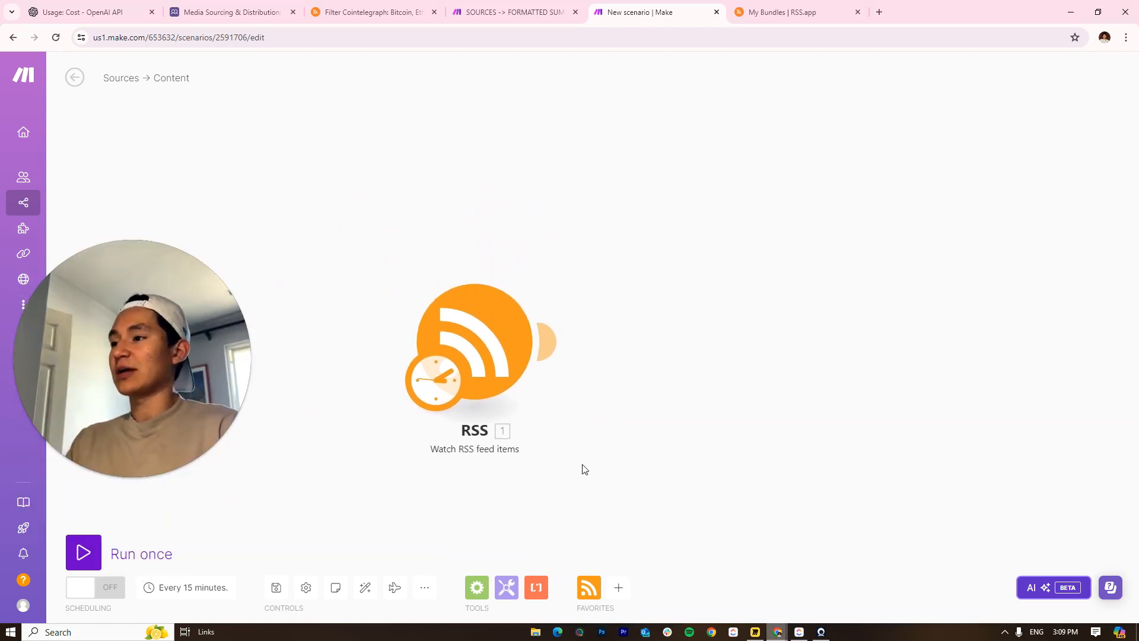
Set the scenario's schedule to run every day at 07:00
{"action": "left_click", "coordinate": [437, 382]}
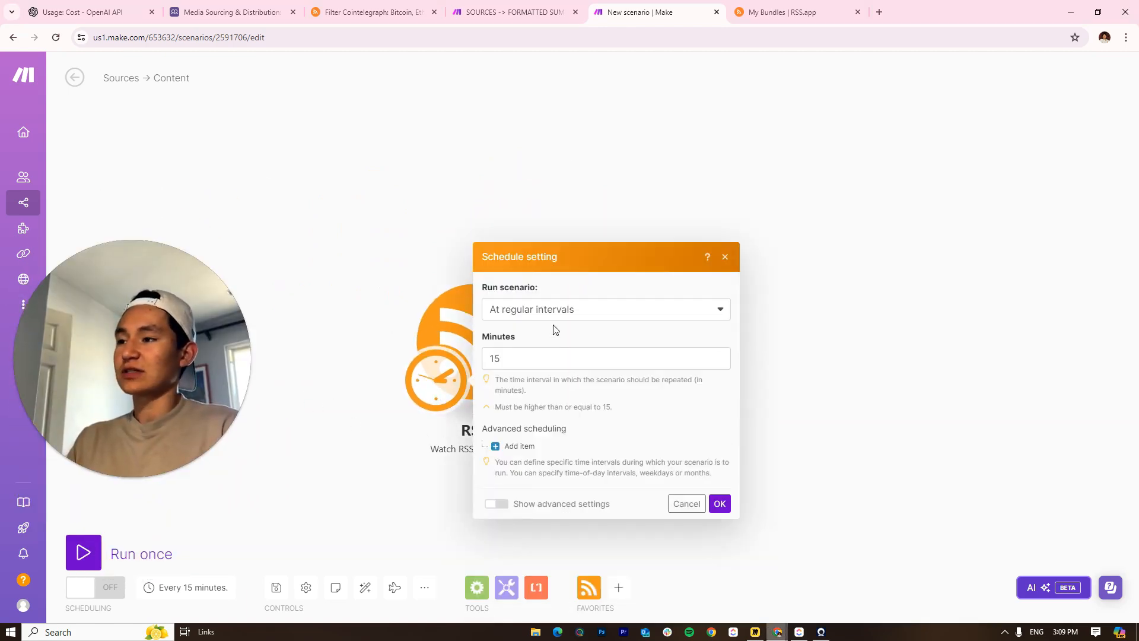
{"action": "left_click", "coordinate": [579, 309]}
{"action": "left_click", "coordinate": [543, 372]}
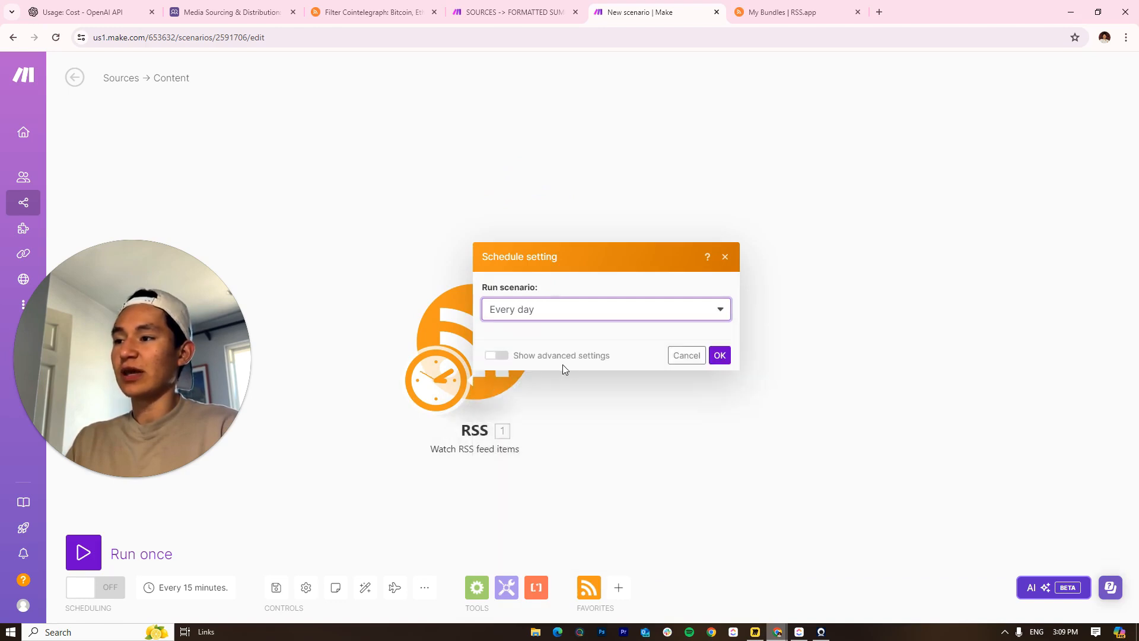
{"action": "left_click", "coordinate": [520, 402]}
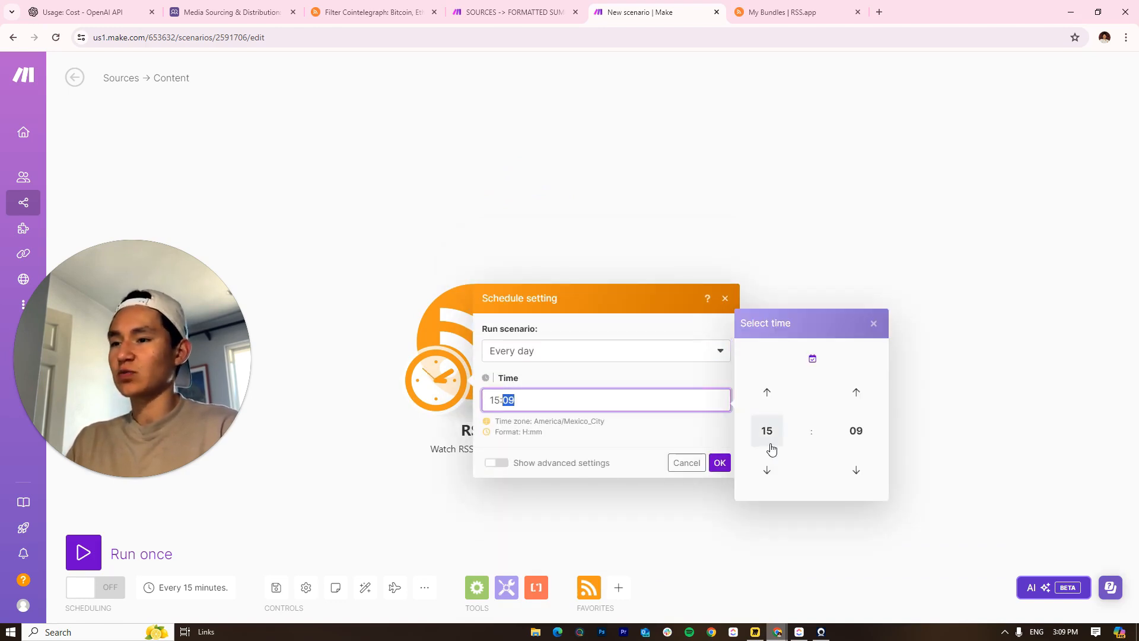
{"action": "left_click", "coordinate": [766, 392]}
{"action": "left_click", "coordinate": [767, 431]}
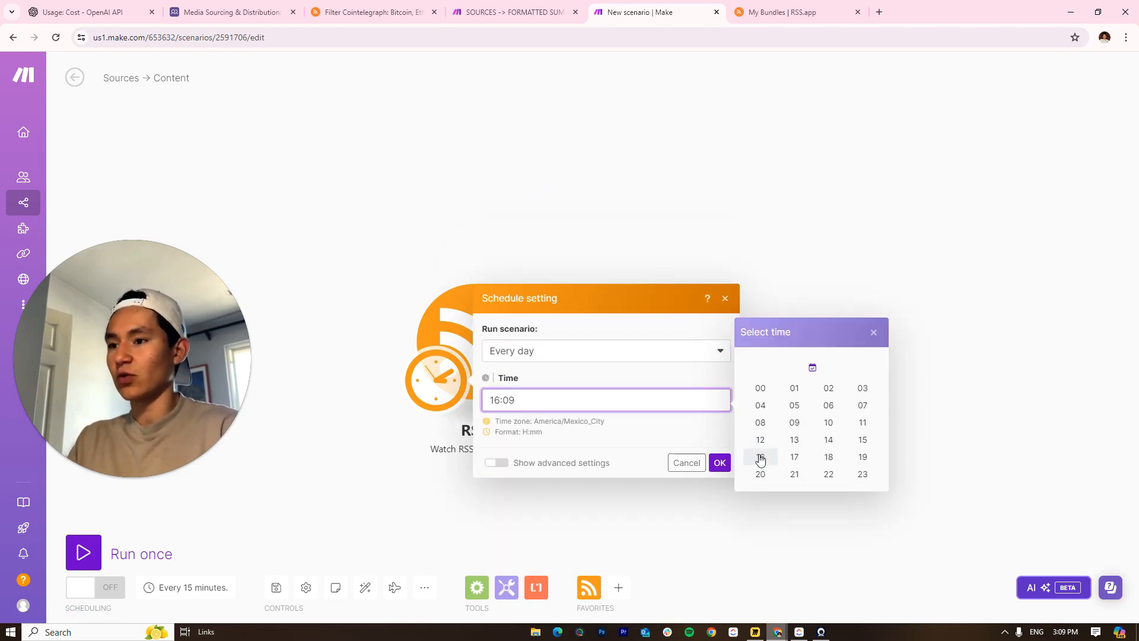
{"action": "triple_click", "coordinate": [517, 406]}
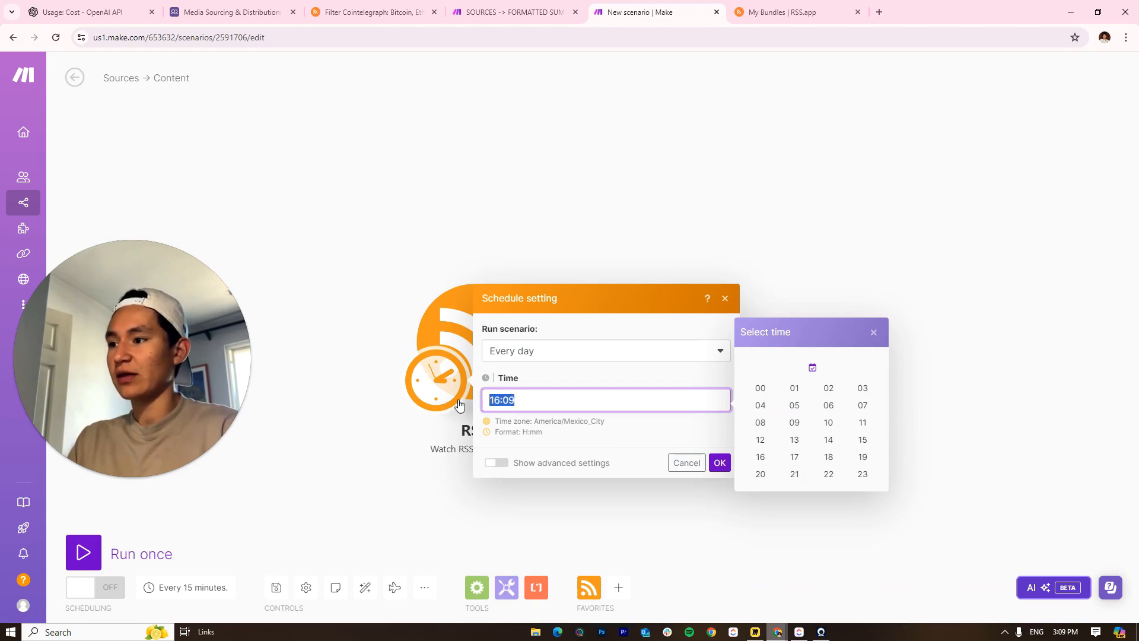
{"action": "key", "text": "BackSpace"}
{"action": "type", "text": "7A"}
{"action": "left_click", "coordinate": [543, 441]}
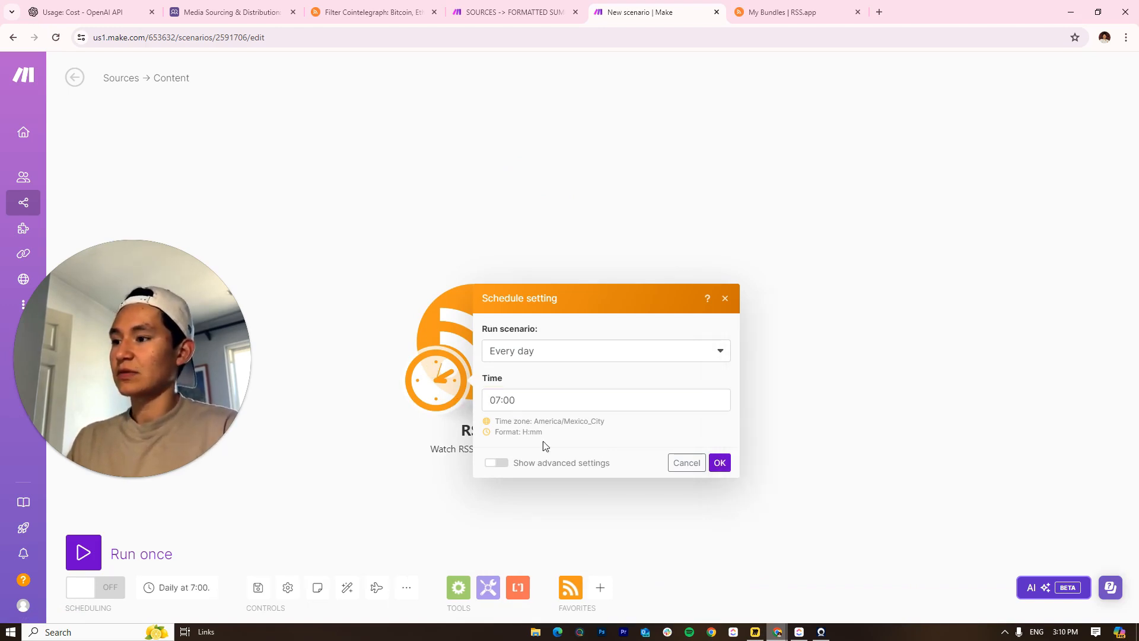
{"action": "left_click", "coordinate": [720, 462]}
{"action": "left_click_drag", "start_coordinate": [719, 317], "coordinate": [800, 217]}
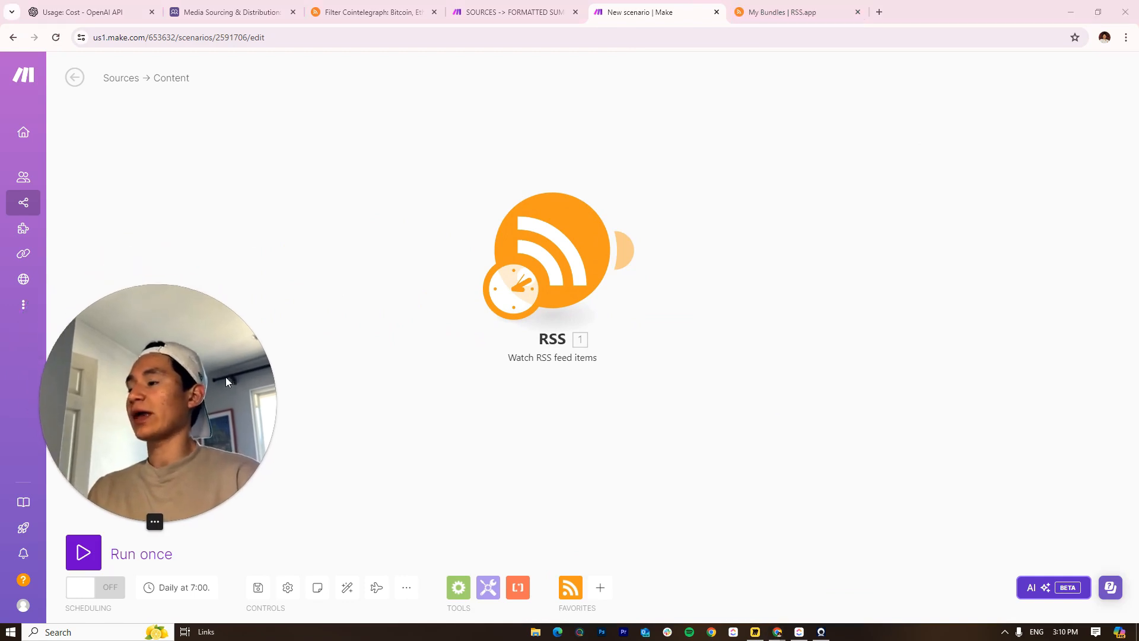
{"action": "left_click", "coordinate": [624, 250]}
{"action": "left_click", "coordinate": [641, 153]}
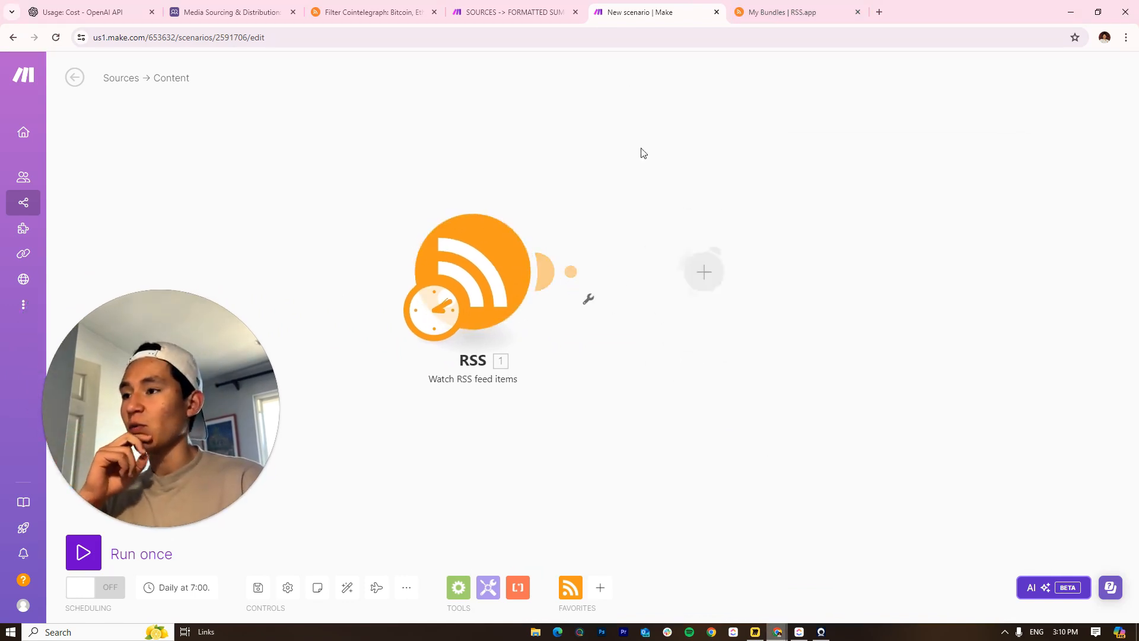
{"action": "left_click", "coordinate": [511, 262]}
{"action": "left_click", "coordinate": [457, 159]}
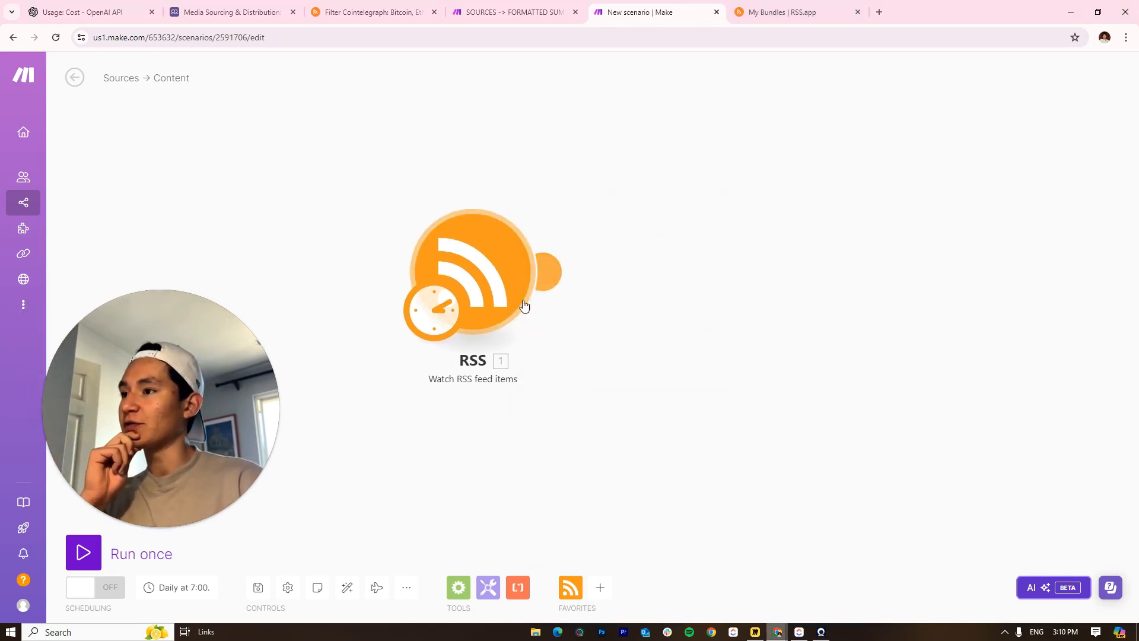
Run the scenario once, open the RSS module's output and collapse its bundles into a compact list
{"action": "left_click", "coordinate": [83, 552]}
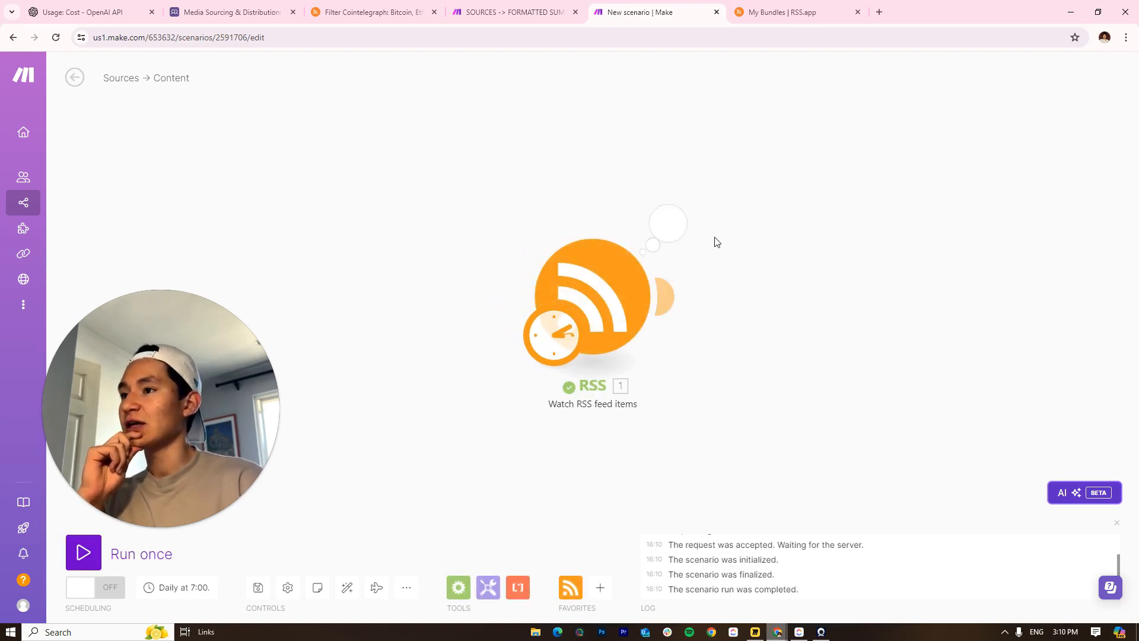
{"action": "left_click_drag", "start_coordinate": [715, 241], "coordinate": [546, 224]}
{"action": "left_click", "coordinate": [454, 232]}
{"action": "scroll", "coordinate": [624, 306], "scroll_direction": "down", "scroll_amount": 5}
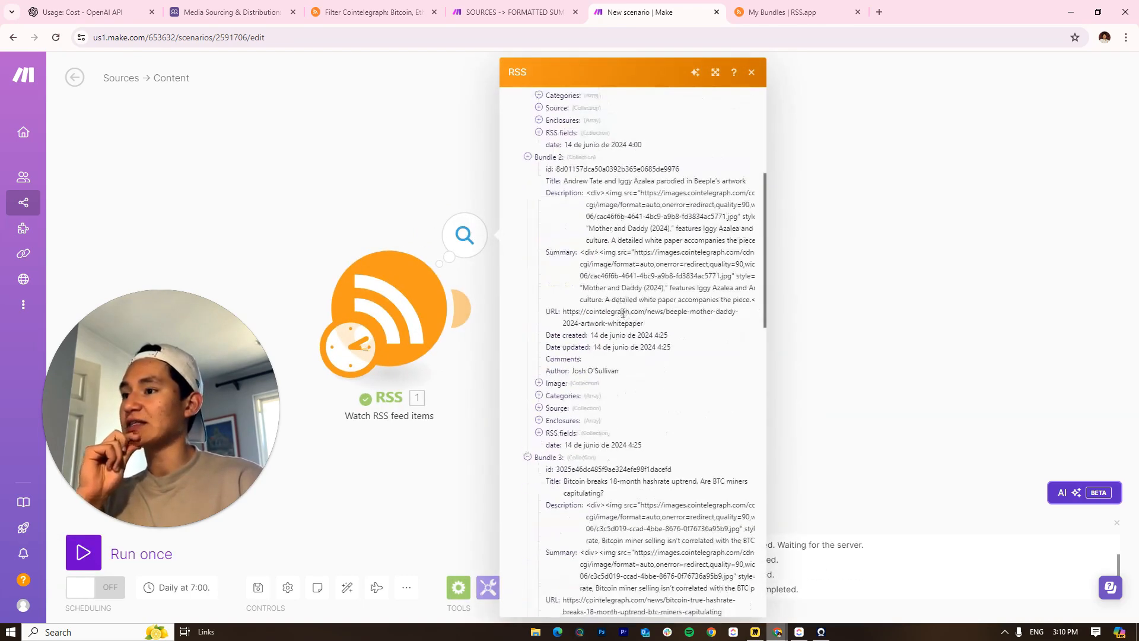
{"action": "scroll", "coordinate": [594, 267], "scroll_direction": "up", "scroll_amount": 5}
{"action": "left_click", "coordinate": [528, 154]}
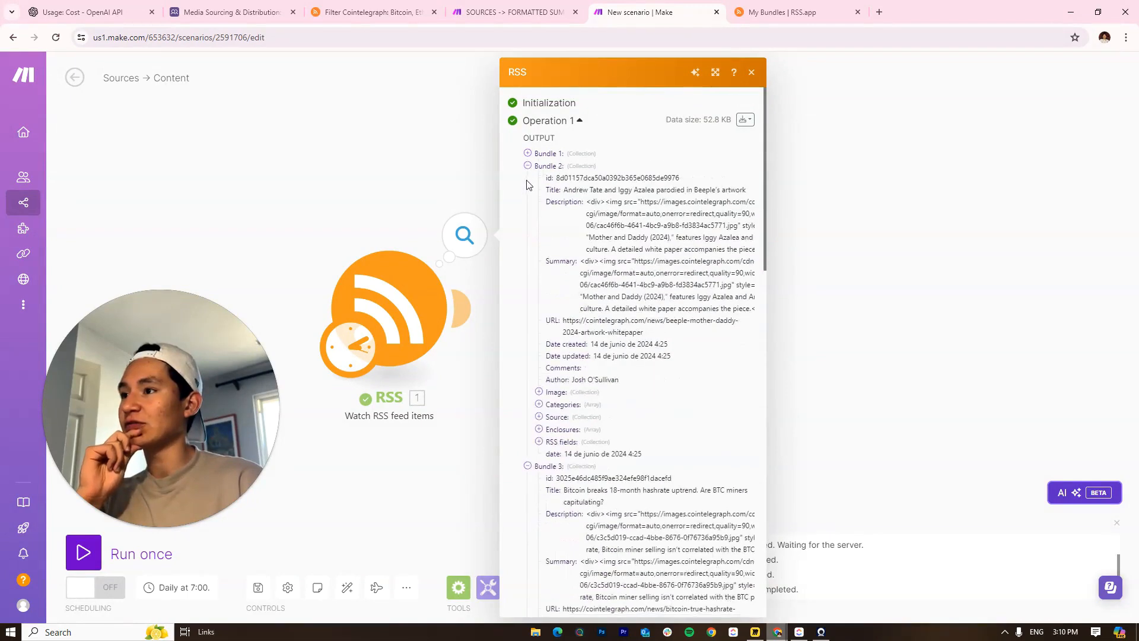
{"action": "left_click", "coordinate": [528, 166]}
{"action": "left_click", "coordinate": [527, 178]}
{"action": "left_click", "coordinate": [527, 190]}
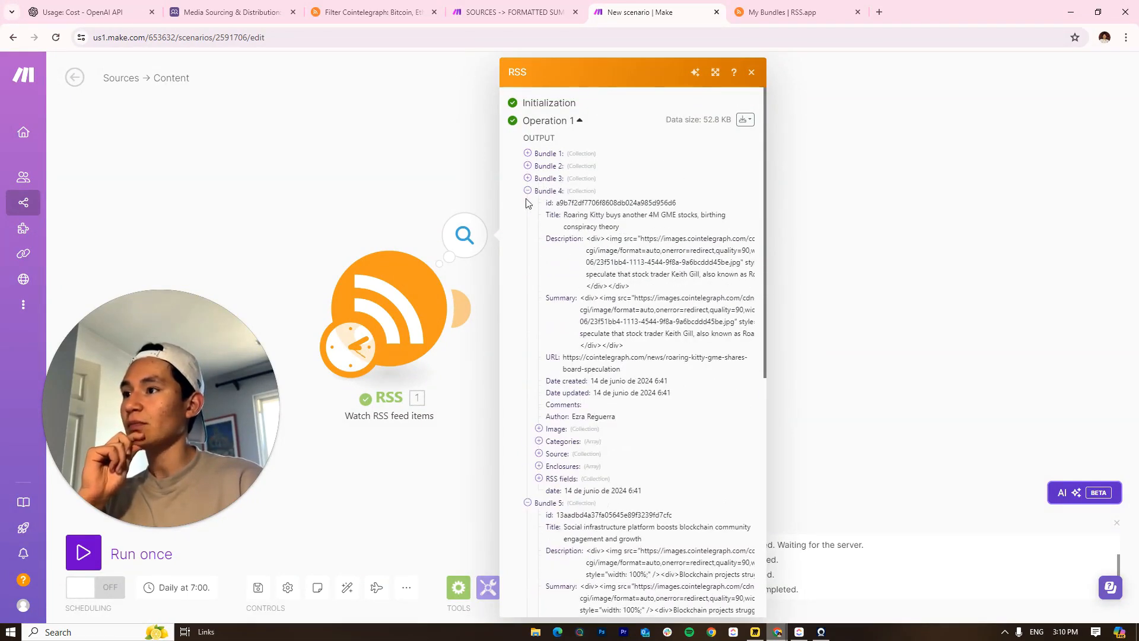
{"action": "left_click", "coordinate": [528, 203]}
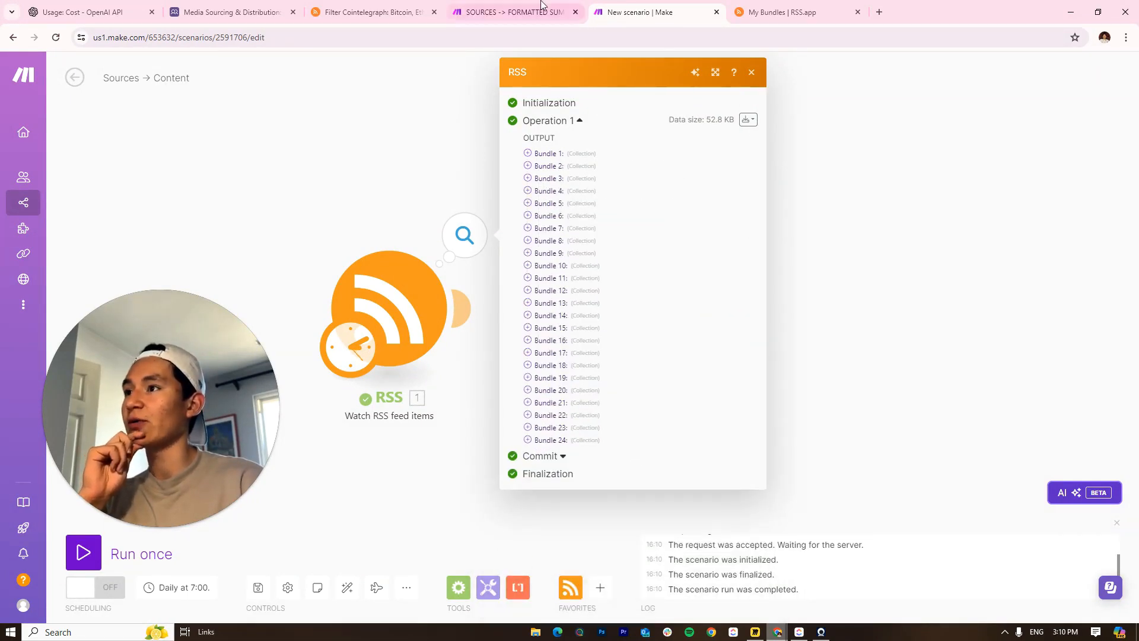
Check the existing "SOURCES -> FORMATTED" scenario, return to "Sources → Content" and close the RSS output
{"action": "left_click", "coordinate": [512, 12]}
{"action": "scroll", "coordinate": [632, 221], "scroll_direction": "up", "scroll_amount": 5}
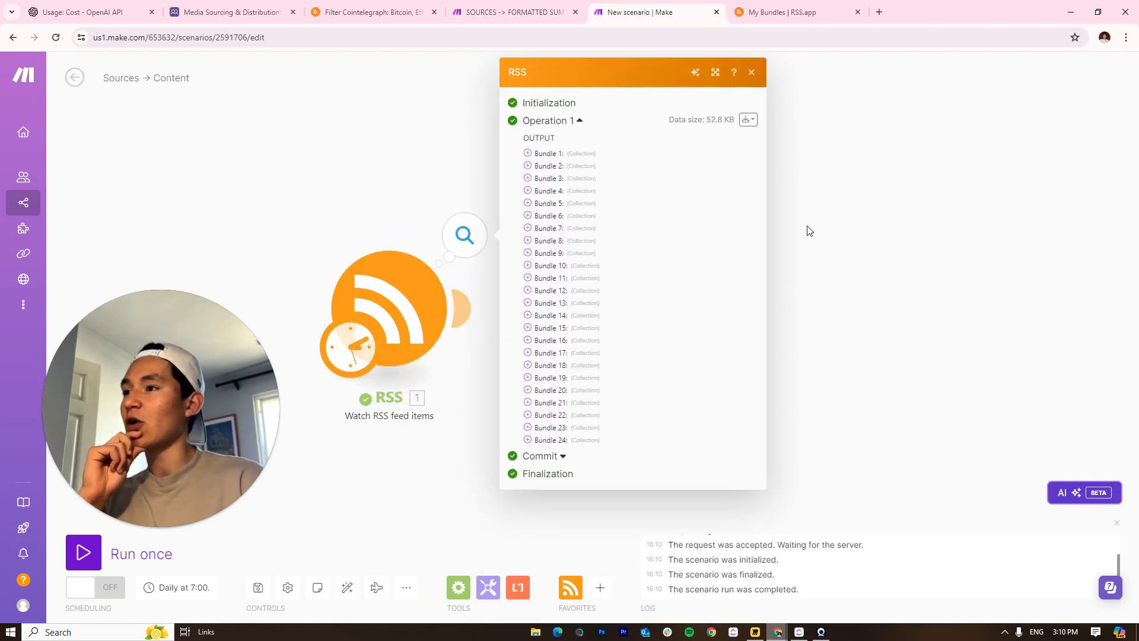
{"action": "left_click", "coordinate": [833, 262]}
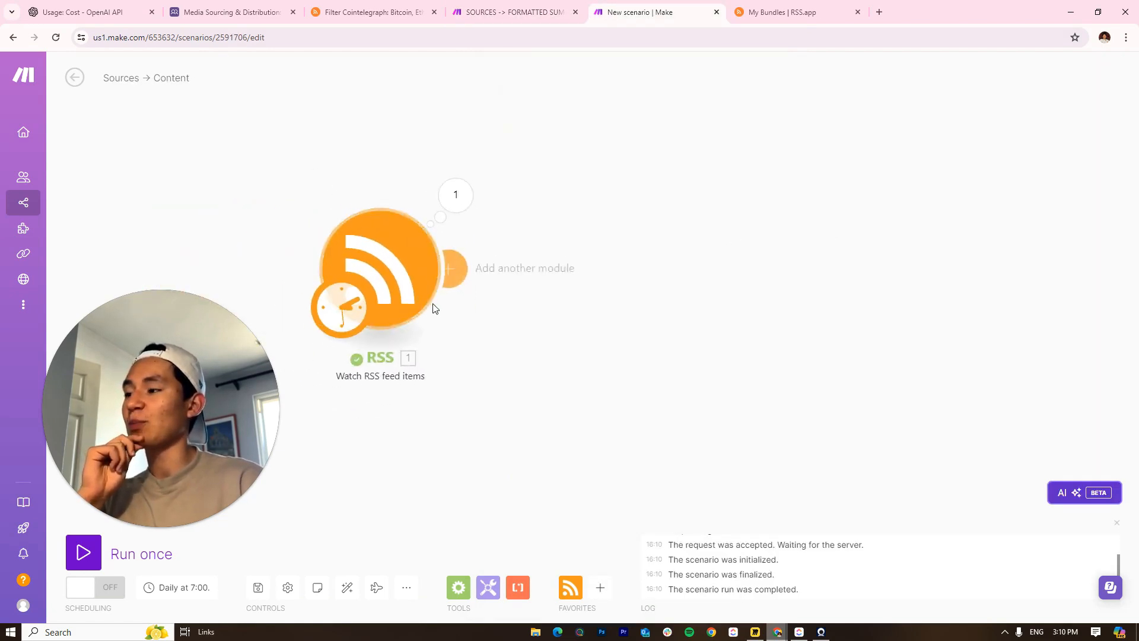
Reopen the RSS module's output and examine the title, description and summary fields of Bundle 2
{"action": "left_click", "coordinate": [452, 268]}
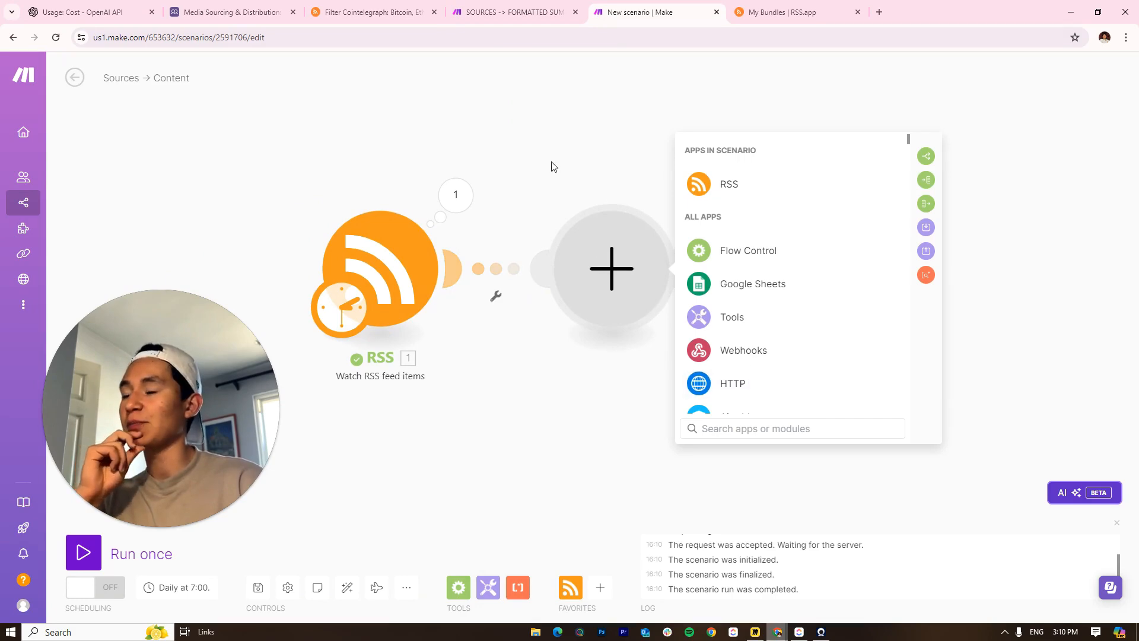
{"action": "left_click", "coordinate": [474, 175]}
{"action": "scroll", "coordinate": [655, 348], "scroll_direction": "down", "scroll_amount": 5}
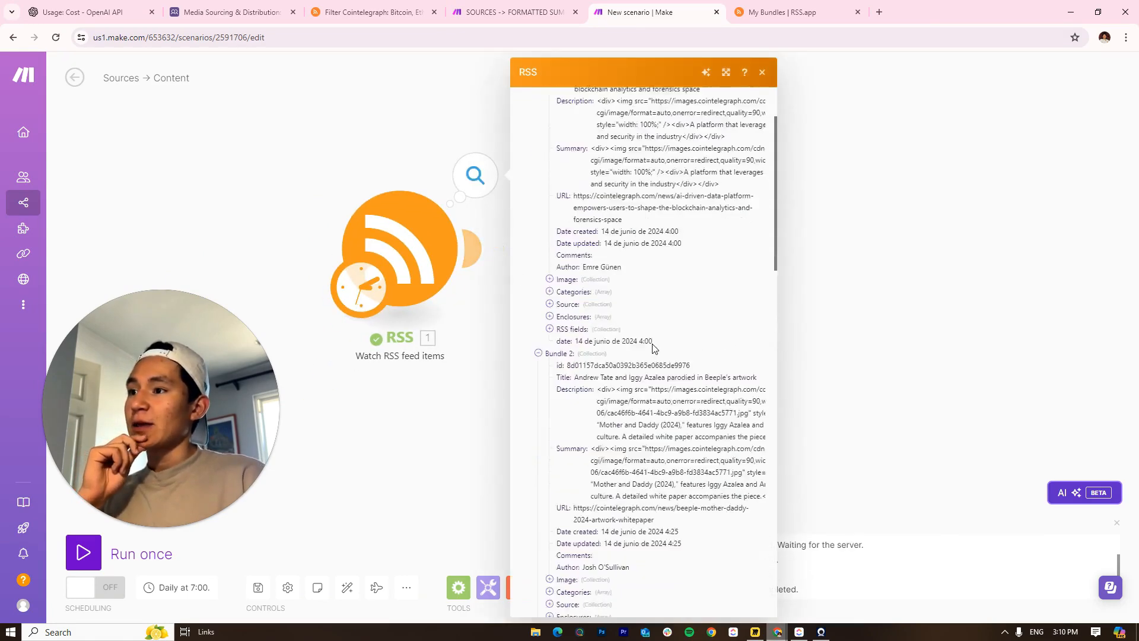
{"action": "scroll", "coordinate": [655, 348], "scroll_direction": "up", "scroll_amount": 3}
{"action": "scroll", "coordinate": [613, 390], "scroll_direction": "down", "scroll_amount": 2}
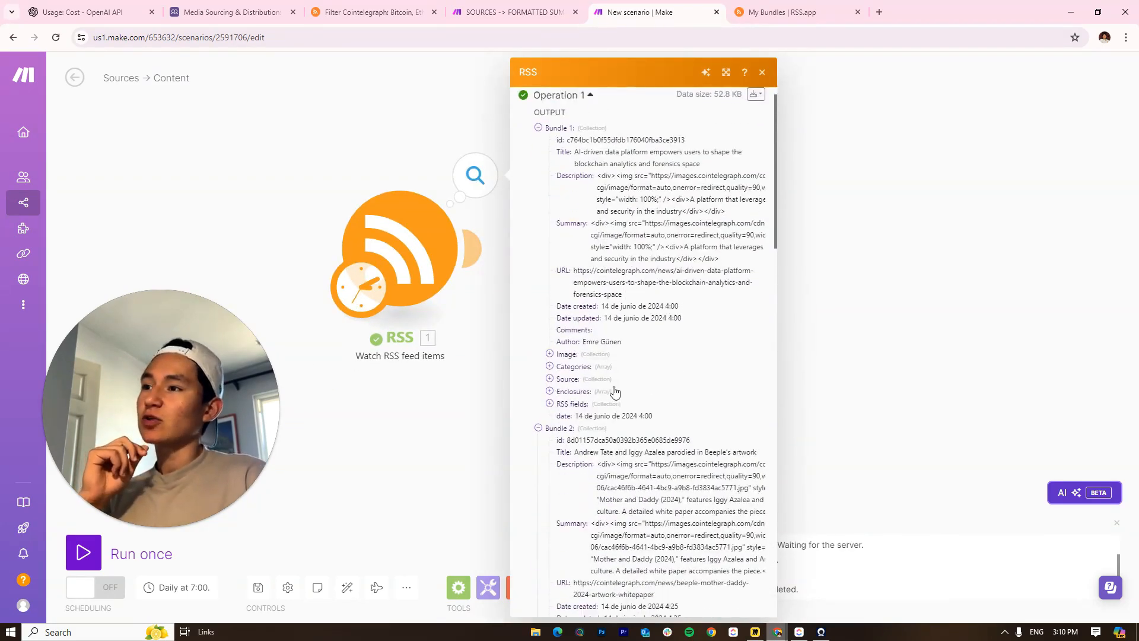
{"action": "scroll", "coordinate": [622, 514], "scroll_direction": "down", "scroll_amount": 2}
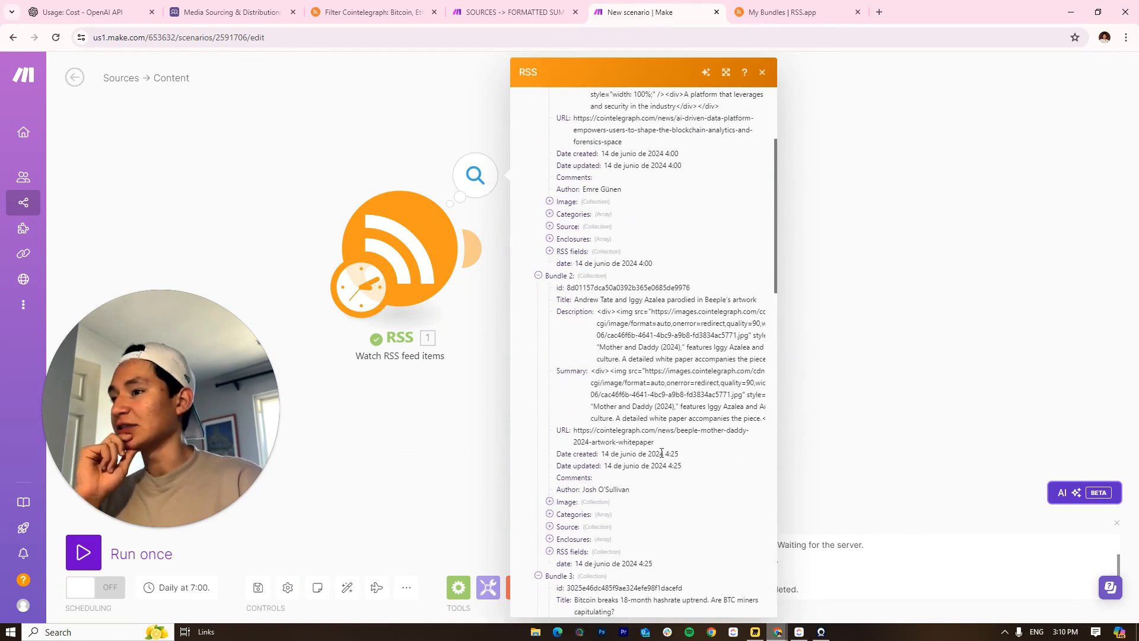
{"action": "left_click_drag", "start_coordinate": [603, 375], "coordinate": [761, 429]}
{"action": "left_click", "coordinate": [607, 304]}
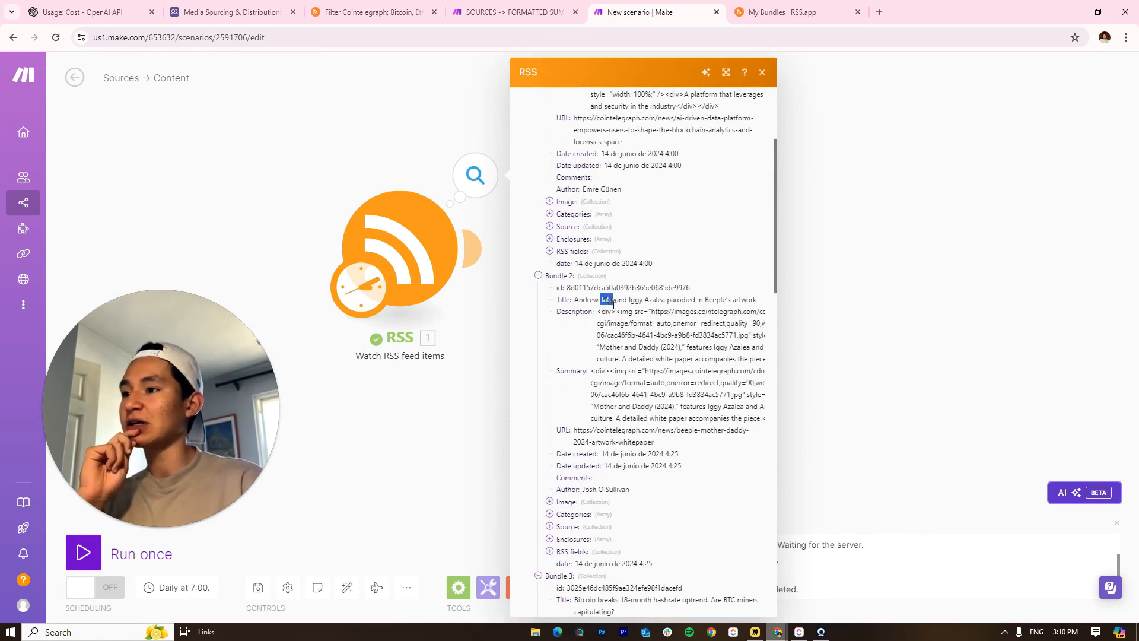
{"action": "triple_click", "coordinate": [637, 322]}
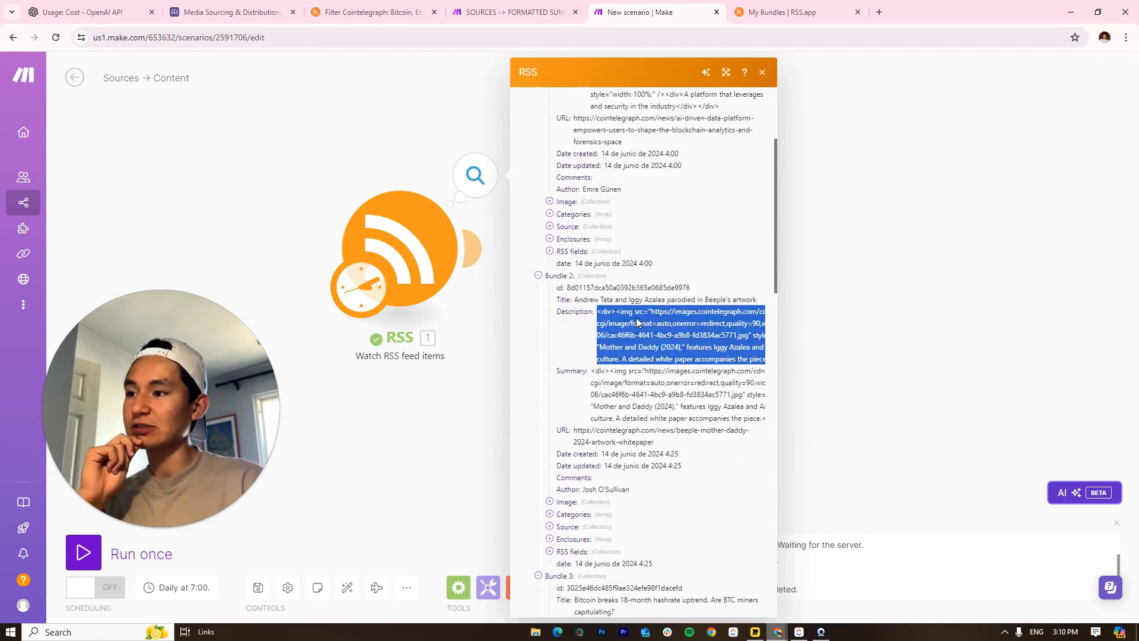
{"action": "left_click", "coordinate": [615, 387]}
{"action": "triple_click", "coordinate": [615, 383]}
{"action": "left_click", "coordinate": [614, 382]}
{"action": "triple_click", "coordinate": [657, 392]}
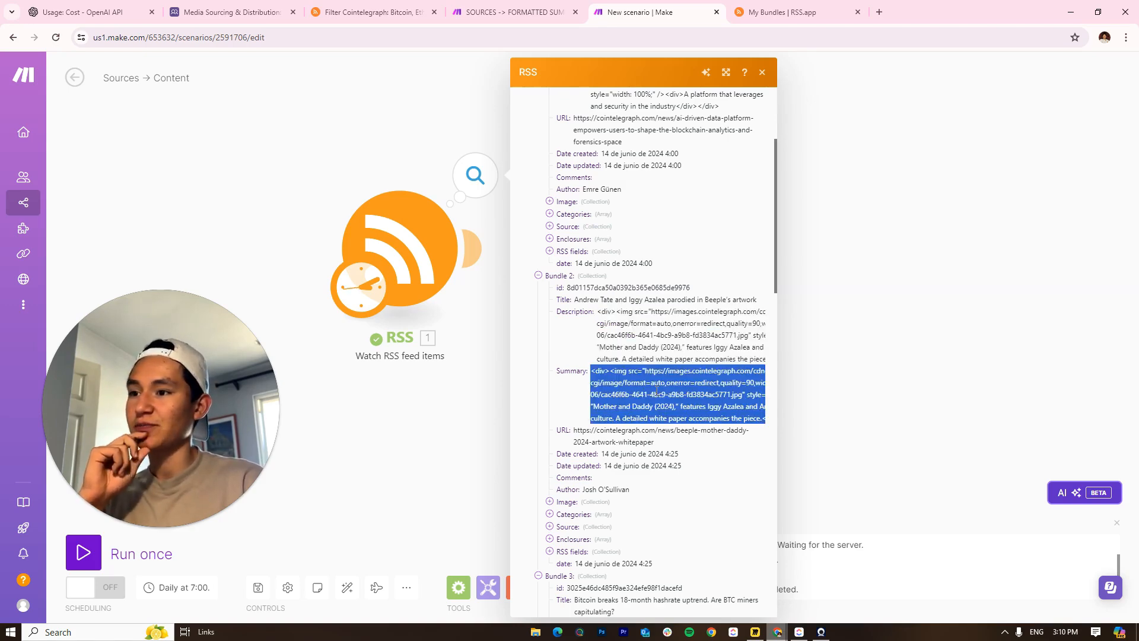
Examine the summary text of Bundle 2 in the RSS output and close the output
{"action": "left_click_drag", "start_coordinate": [643, 371], "coordinate": [821, 381]}
{"action": "left_click", "coordinate": [820, 381]}
{"action": "left_click", "coordinate": [429, 248]}
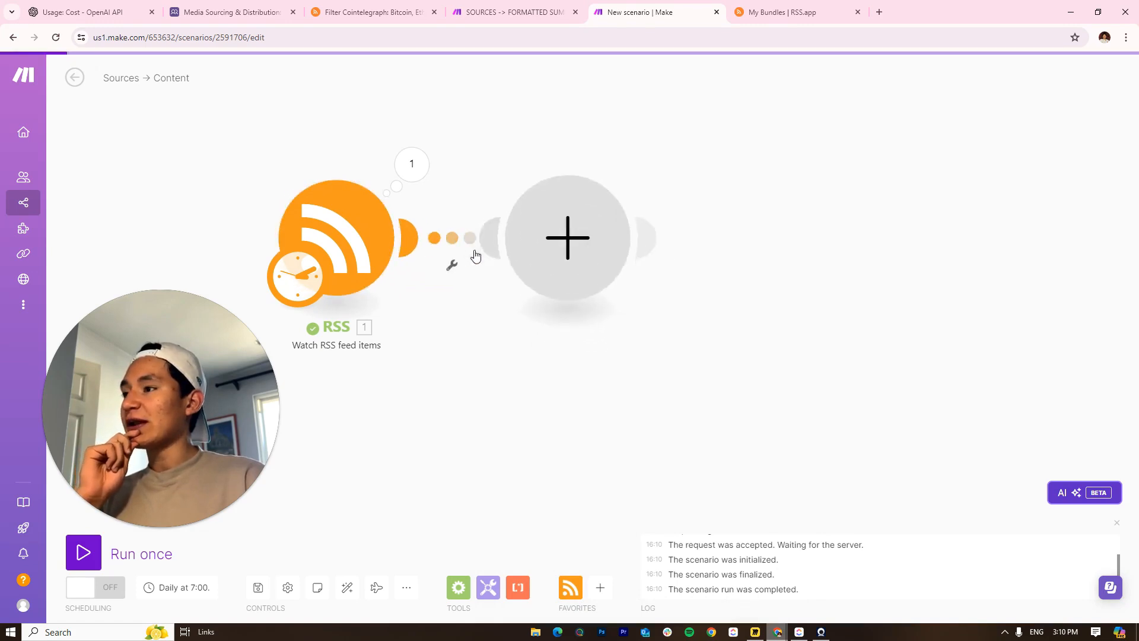
{"action": "scroll", "coordinate": [676, 302], "scroll_direction": "down", "scroll_amount": 6}
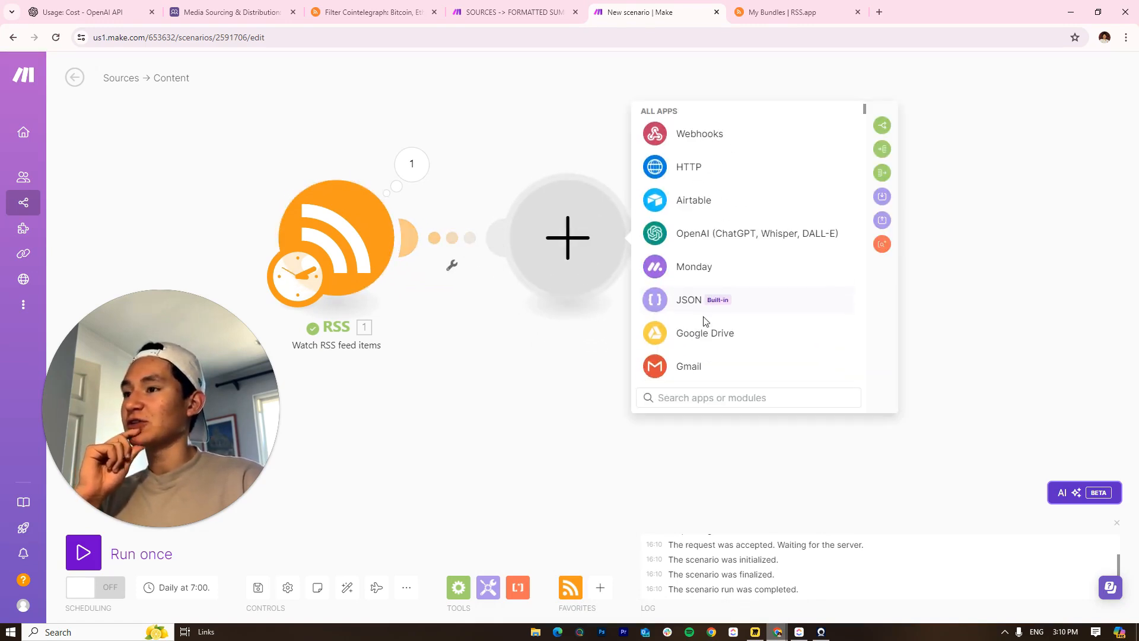
{"action": "scroll", "coordinate": [687, 292], "scroll_direction": "up", "scroll_amount": 3}
{"action": "scroll", "coordinate": [687, 293], "scroll_direction": "up", "scroll_amount": 3}
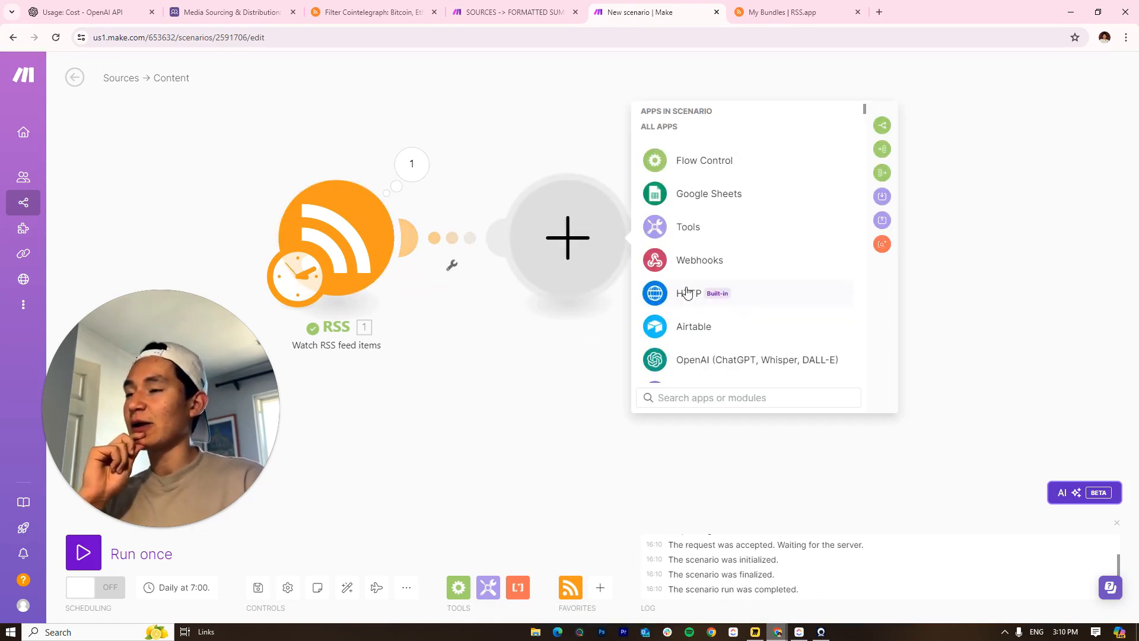
{"action": "left_click", "coordinate": [411, 164]}
{"action": "left_click", "coordinate": [380, 78]}
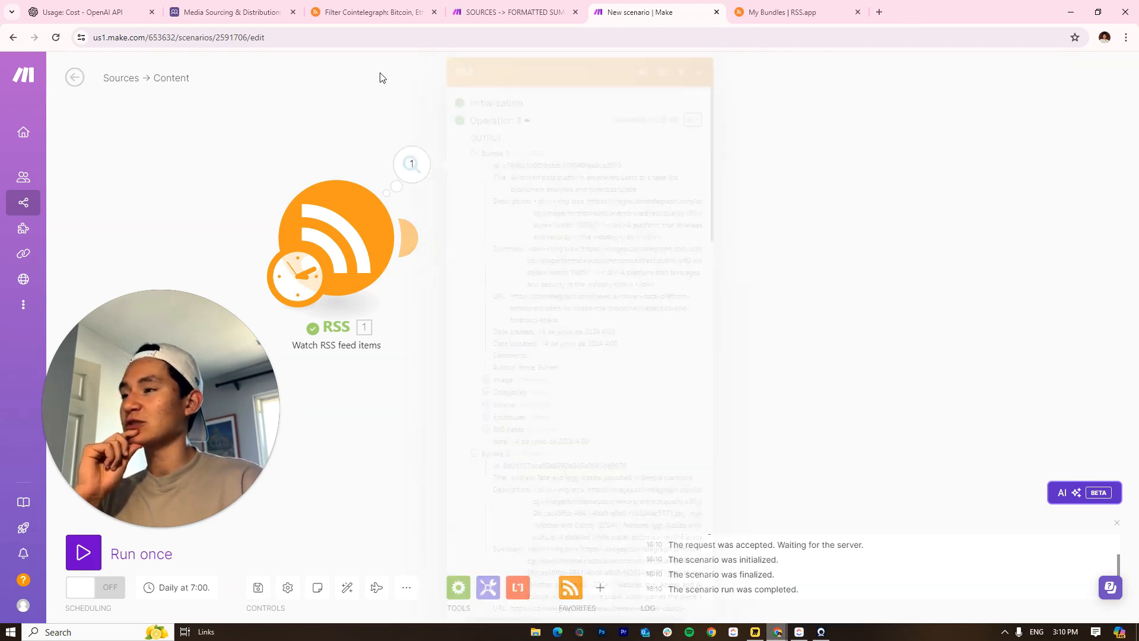
{"action": "left_click_drag", "start_coordinate": [557, 189], "coordinate": [579, 188]}
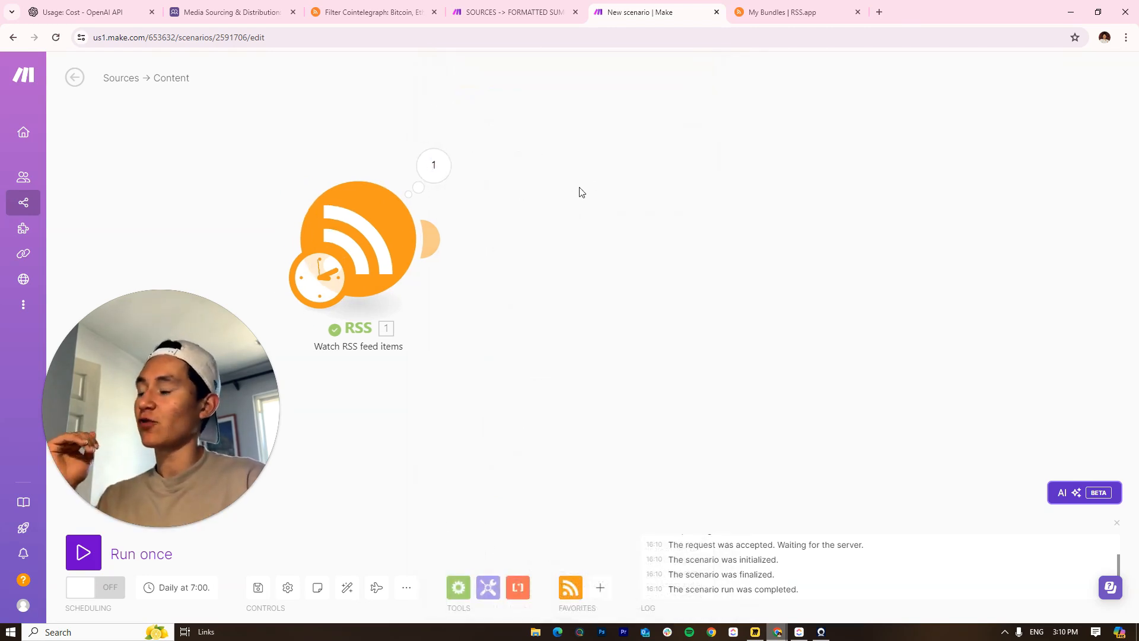
{"action": "left_click_drag", "start_coordinate": [624, 281], "coordinate": [529, 289]}
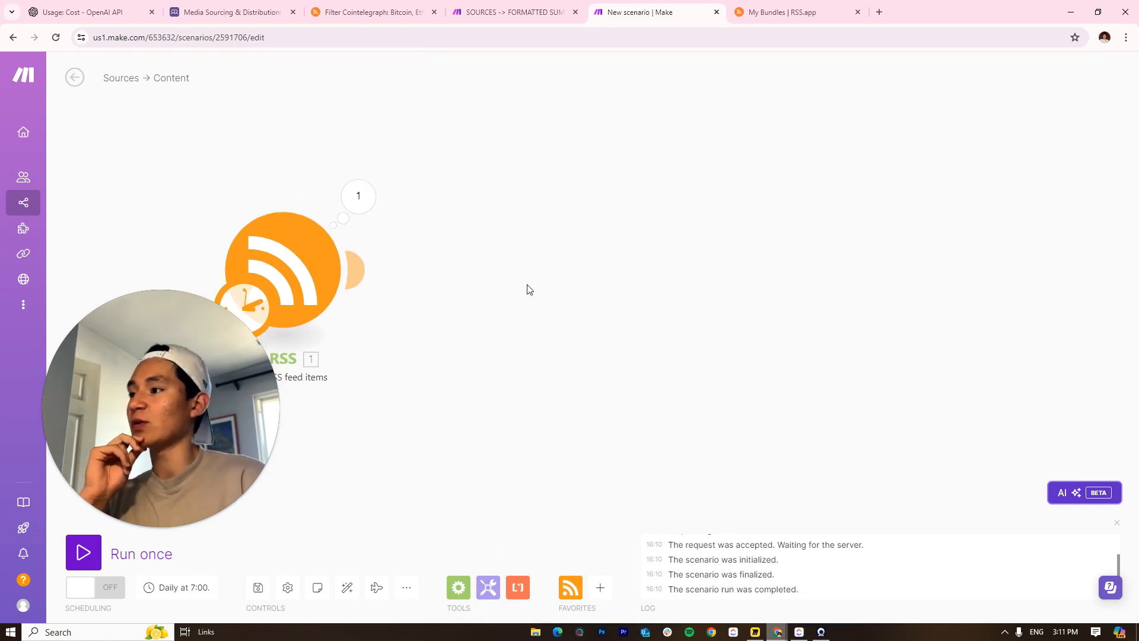
{"action": "left_click", "coordinate": [375, 289]}
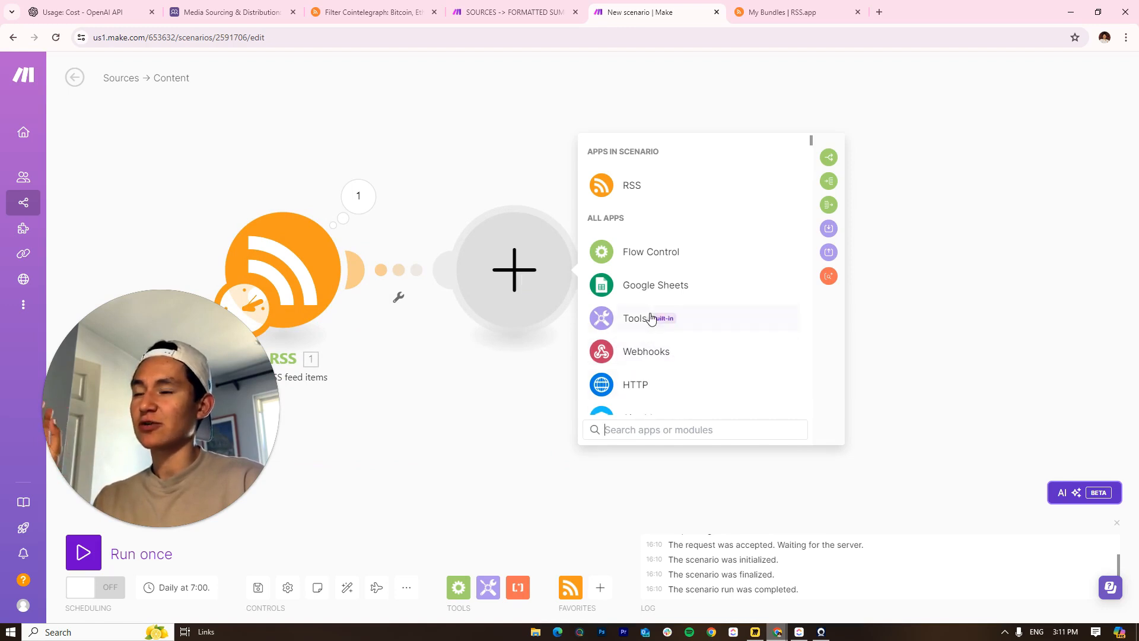
{"action": "scroll", "coordinate": [639, 337], "scroll_direction": "down", "scroll_amount": 4}
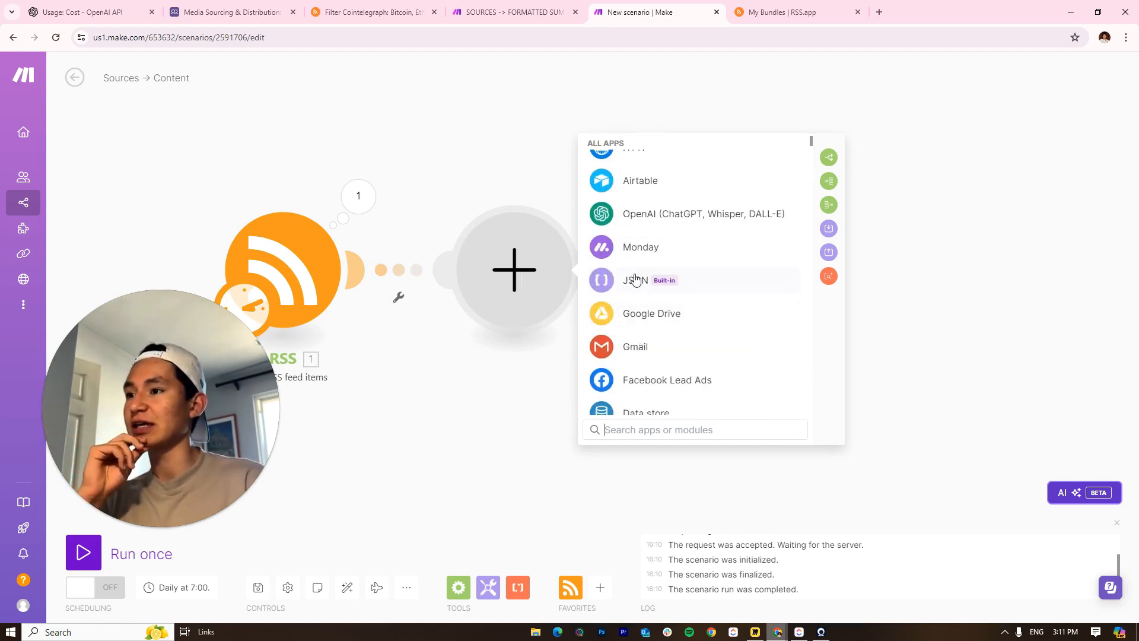
{"action": "left_click", "coordinate": [658, 280]}
{"action": "left_click", "coordinate": [496, 145]}
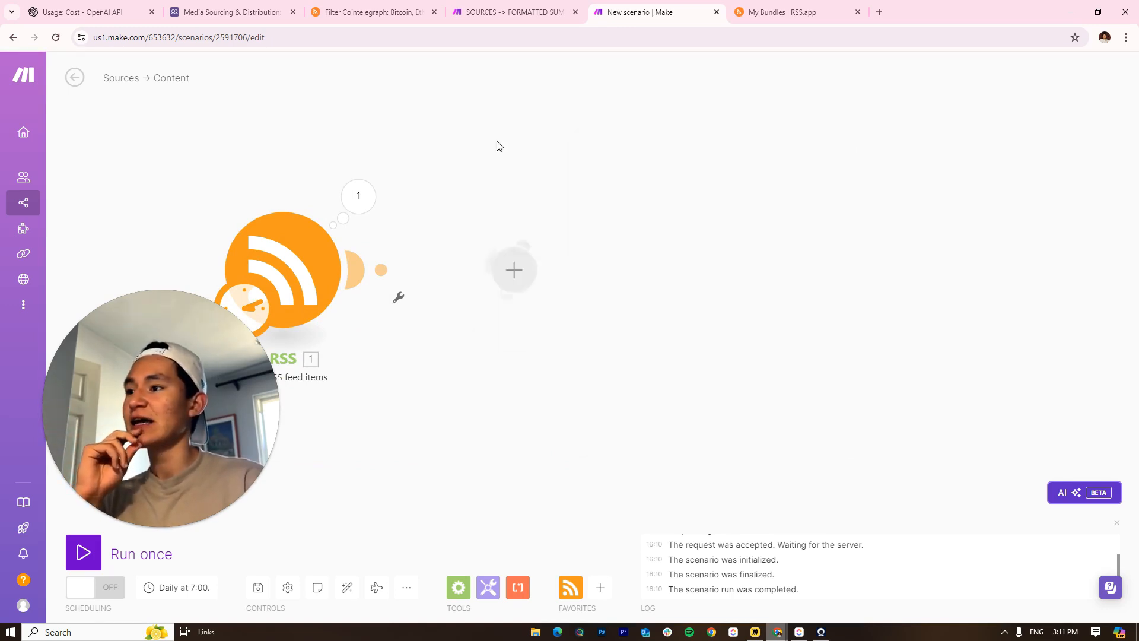
Add a Tools Text aggregator module and connect it after the RSS module
{"action": "left_click", "coordinate": [488, 587]}
{"action": "scroll", "coordinate": [586, 460], "scroll_direction": "down", "scroll_amount": 4}
{"action": "left_click", "coordinate": [572, 493]}
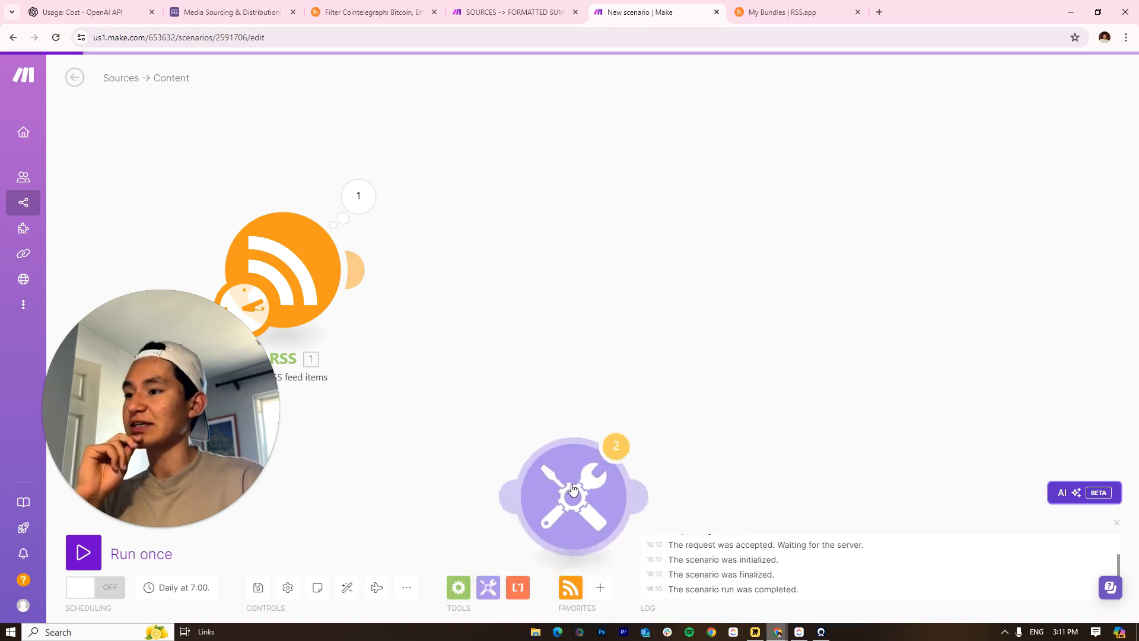
{"action": "left_click", "coordinate": [498, 259]}
Copy the Title, Summary, Date and URL template from the "Sources into 1" aggregator in "SOURCES → FORMATTED SUMMARIES" into the new aggregator's text
{"action": "left_click", "coordinate": [513, 12]}
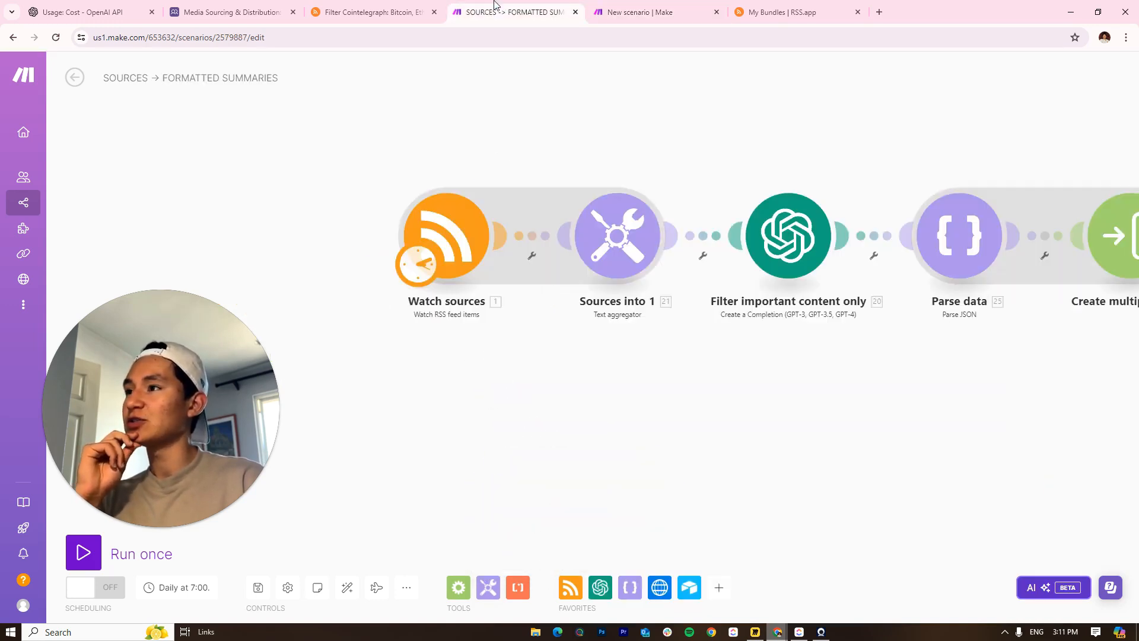
{"action": "left_click", "coordinate": [615, 240]}
{"action": "left_click_drag", "start_coordinate": [761, 321], "coordinate": [669, 204]}
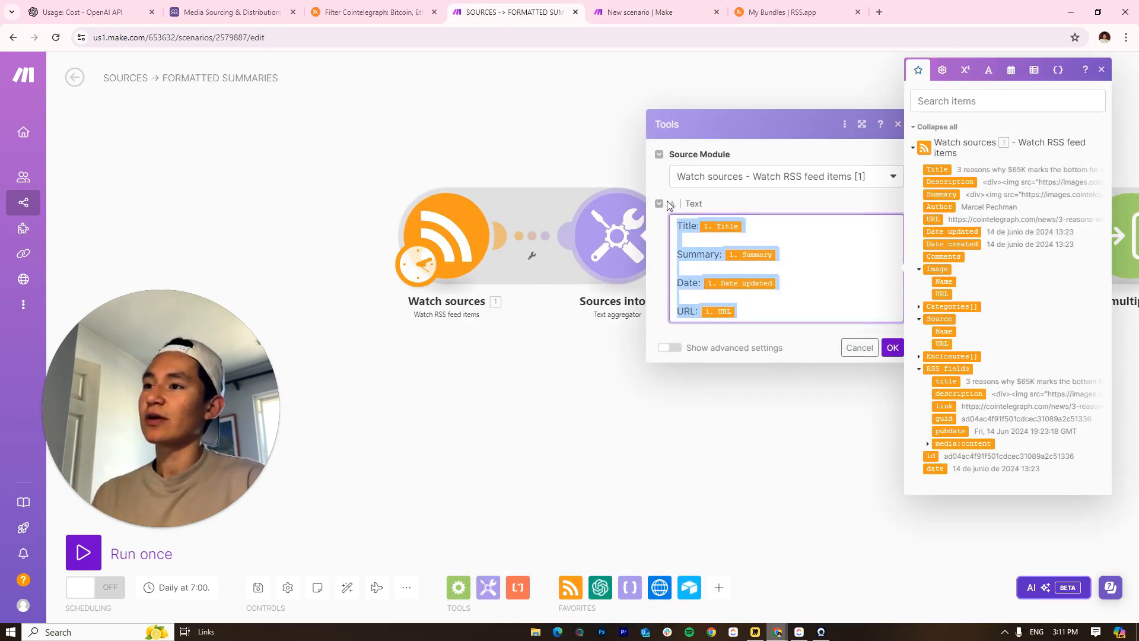
{"action": "key", "text": "ctrl+c"}
{"action": "left_click", "coordinate": [640, 12]}
{"action": "left_click", "coordinate": [584, 300]}
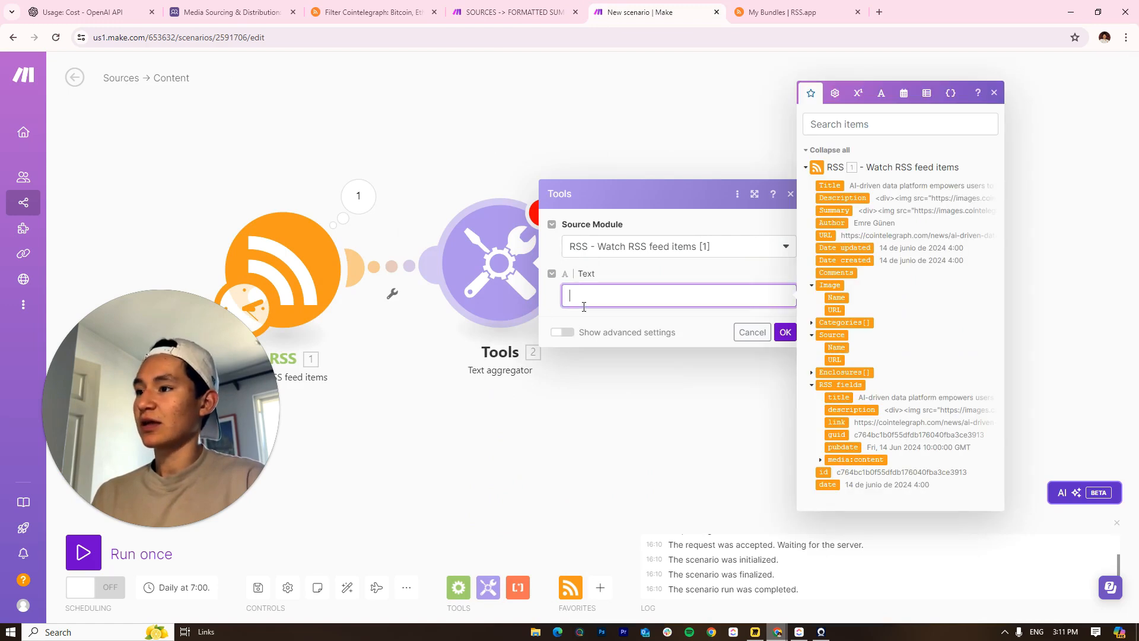
{"action": "key", "text": "ctrl+v"}
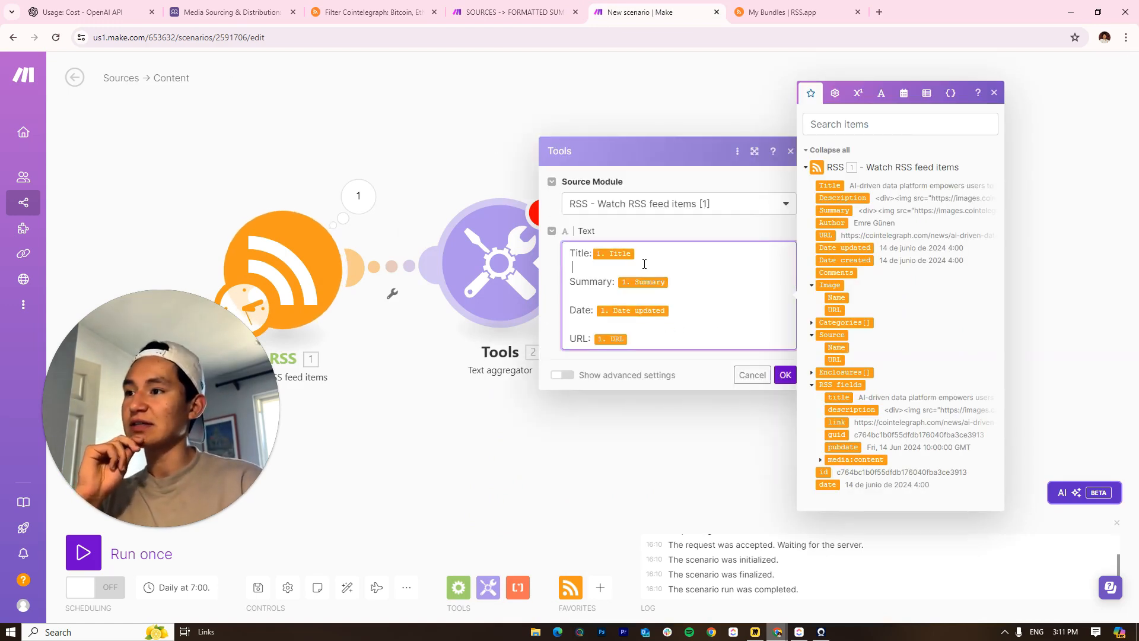
Try mapping the Title line to the title under RSS fields, and switch it back to the item's Title
{"action": "left_click", "coordinate": [637, 255]}
{"action": "key", "text": "BackSpace"}
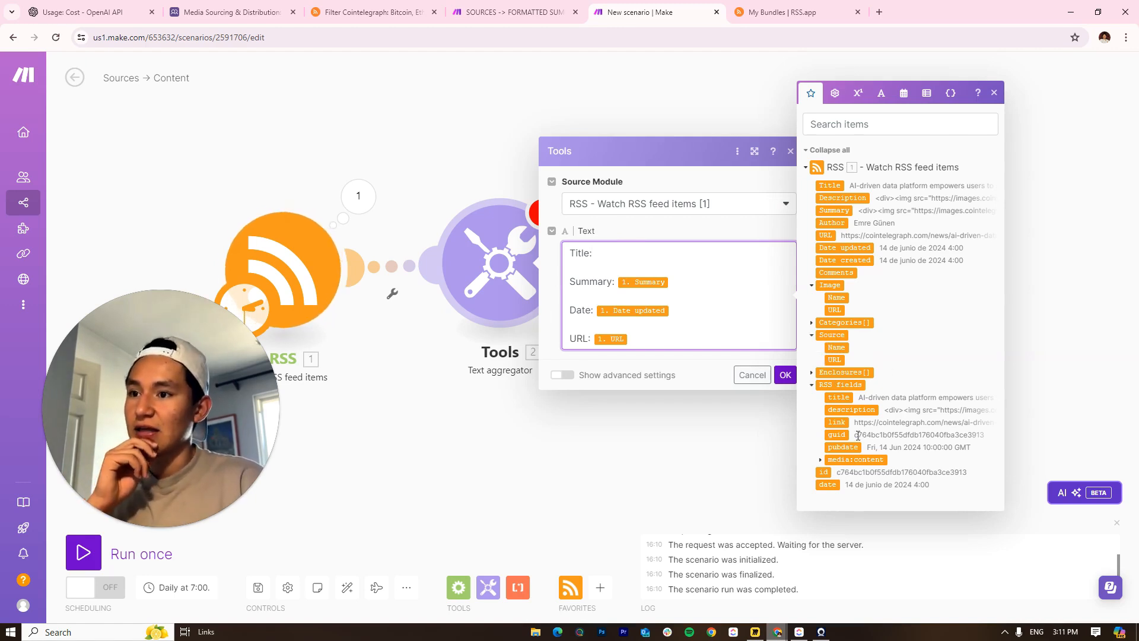
{"action": "left_click", "coordinate": [839, 397]}
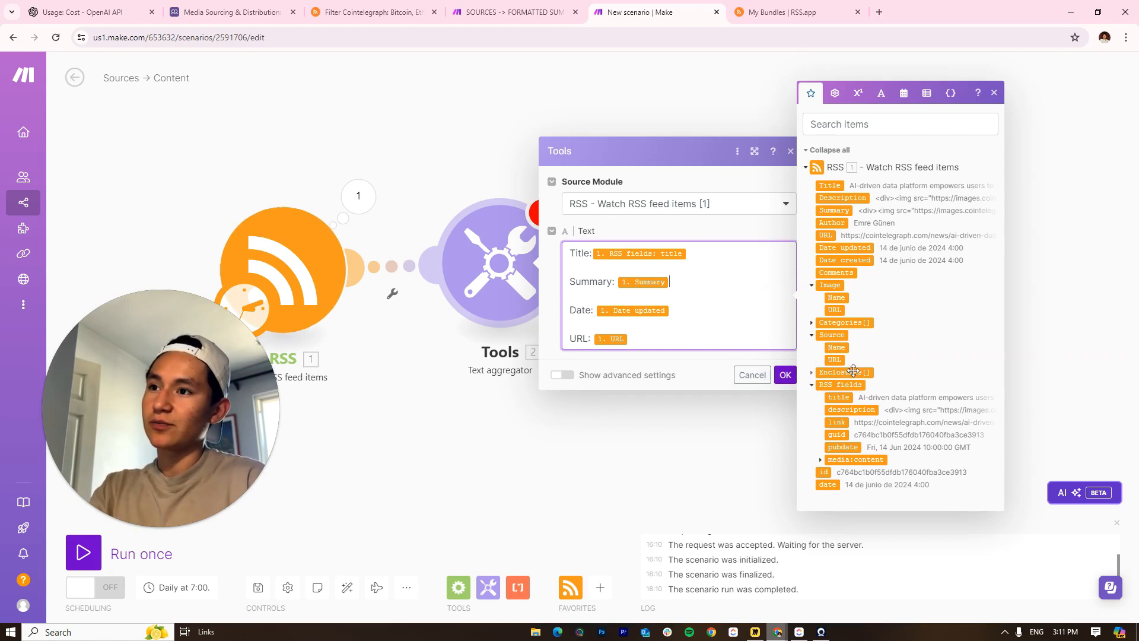
{"action": "key", "text": "BackSpace"}
{"action": "left_click", "coordinate": [830, 185]}
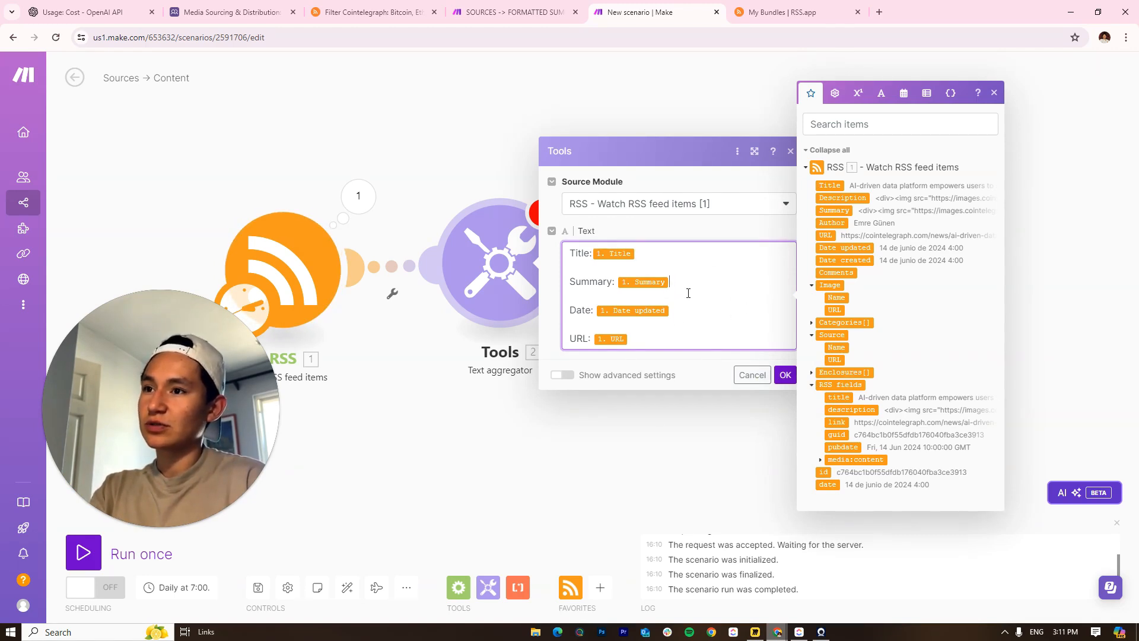
Remove the Summary line from the aggregator text, keep the RSS module as source, and save the module settings
{"action": "left_click_drag", "start_coordinate": [688, 293], "coordinate": [565, 287]}
{"action": "key", "text": "BackSpace"}
{"action": "key", "text": "BackSpace"}
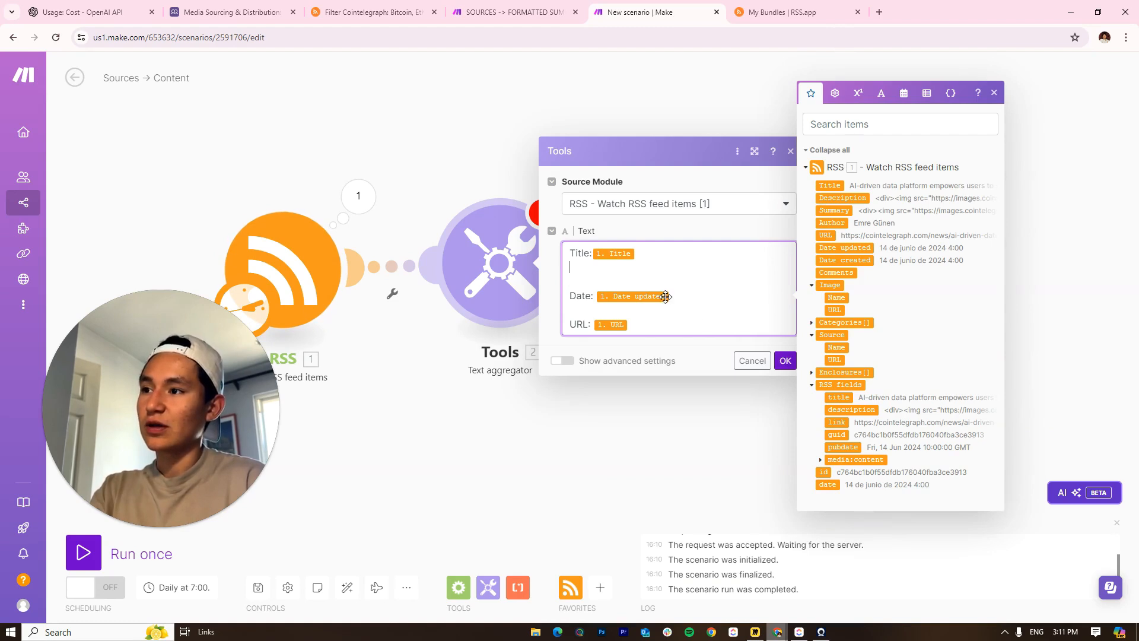
{"action": "key", "text": "BackSpace"}
{"action": "left_click", "coordinate": [700, 343]}
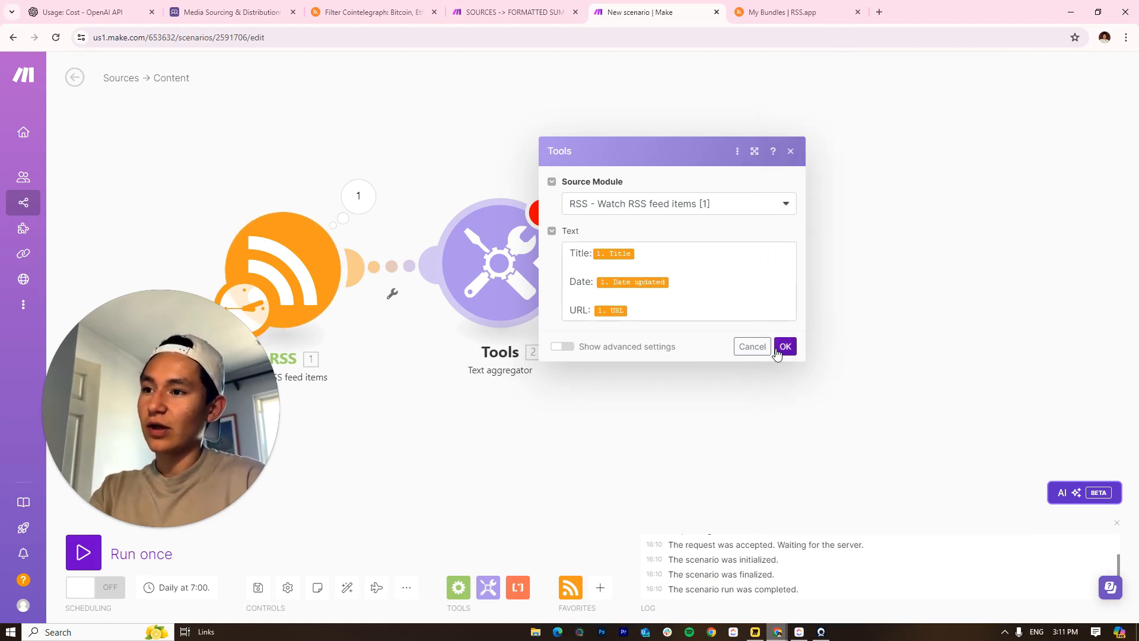
{"action": "left_click", "coordinate": [664, 203]}
{"action": "left_click", "coordinate": [630, 229]}
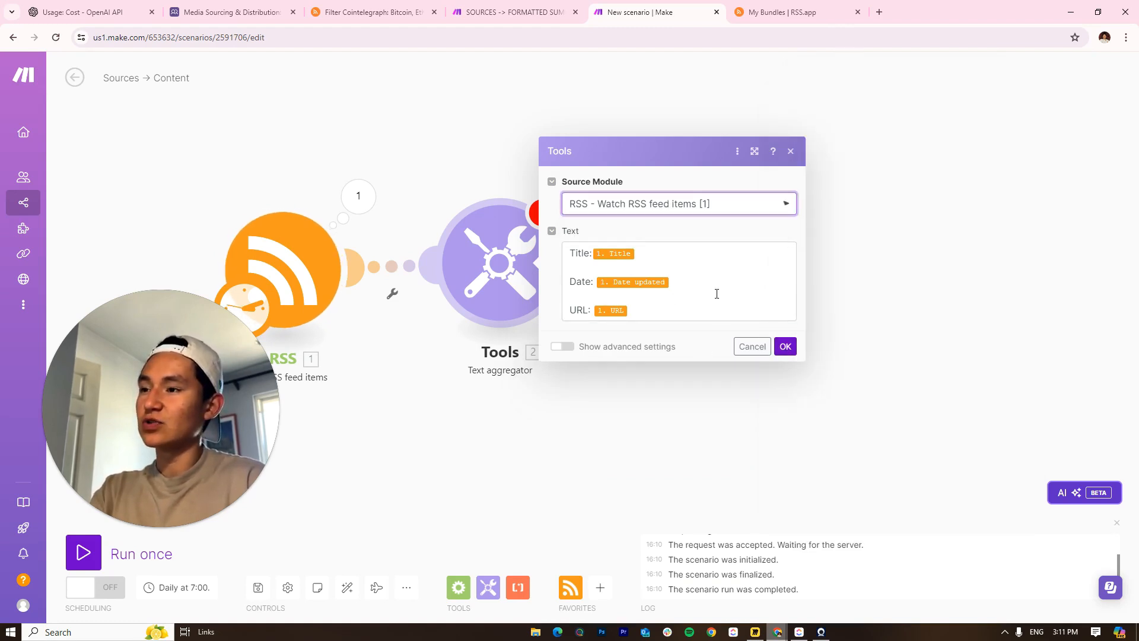
{"action": "left_click", "coordinate": [786, 347]}
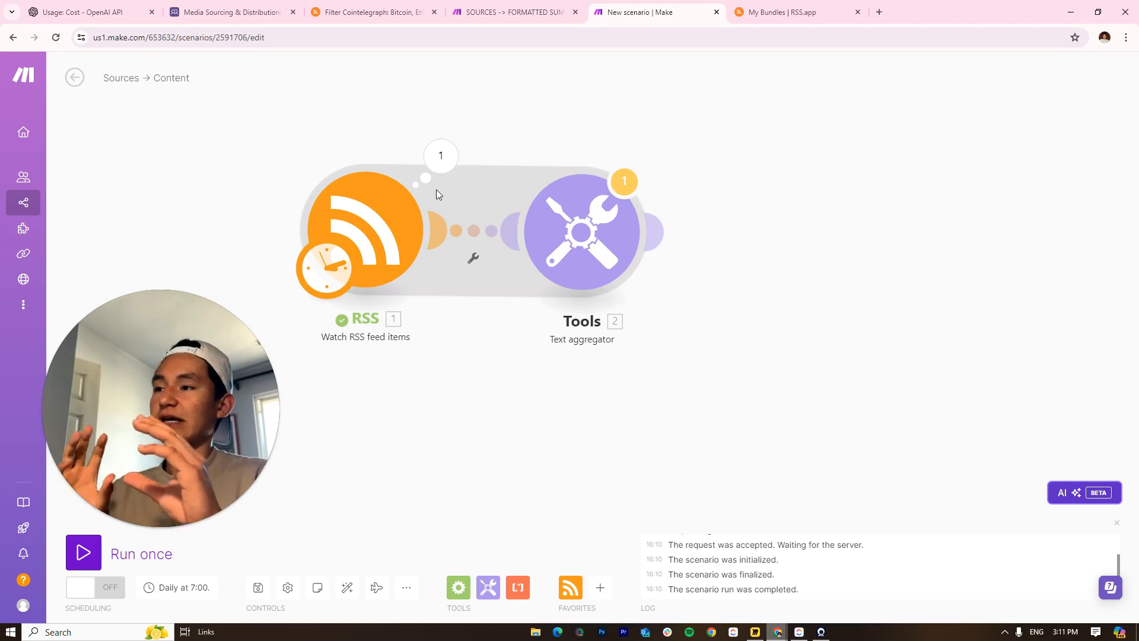
{"action": "mouse_move", "coordinate": [668, 237]}
{"action": "left_click", "coordinate": [775, 285]}
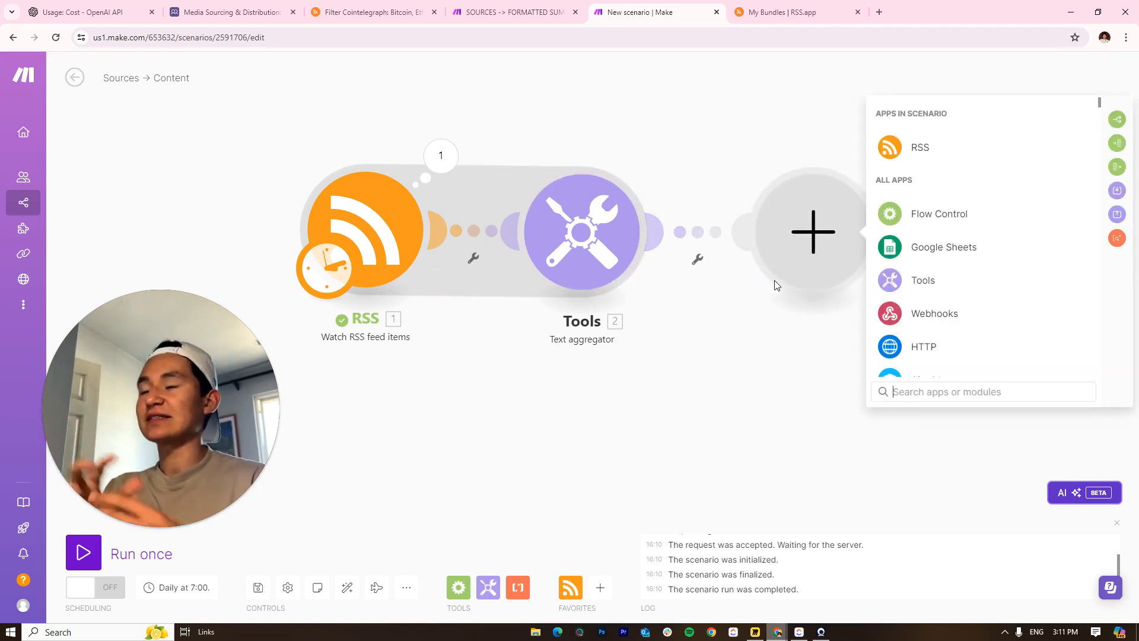
{"action": "left_click", "coordinate": [515, 367]}
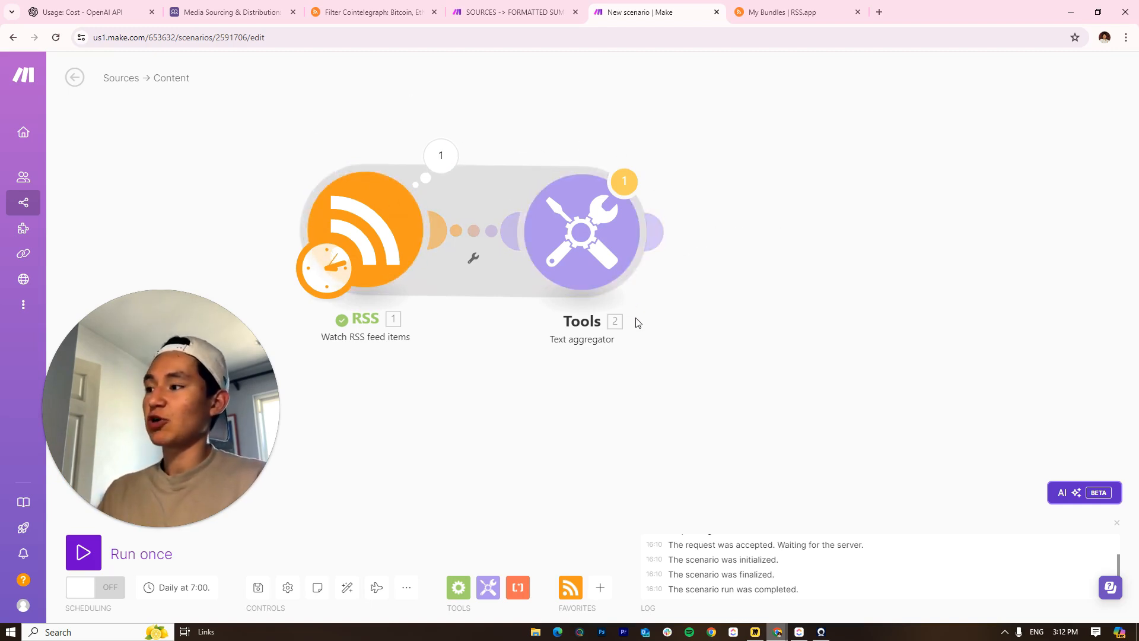
Examine the RSS module's output bundles by collapsing them into a compact list, and close the output
{"action": "left_click", "coordinate": [445, 161]}
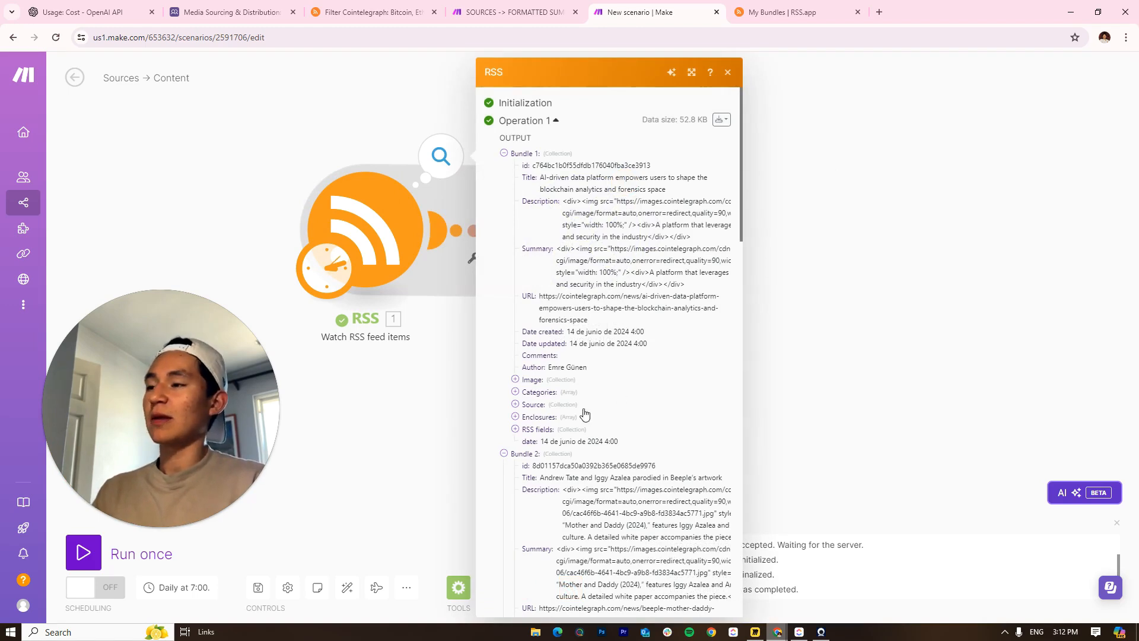
{"action": "left_click_drag", "start_coordinate": [511, 164], "coordinate": [653, 456]}
{"action": "left_click", "coordinate": [721, 420]}
{"action": "left_click", "coordinate": [531, 154]}
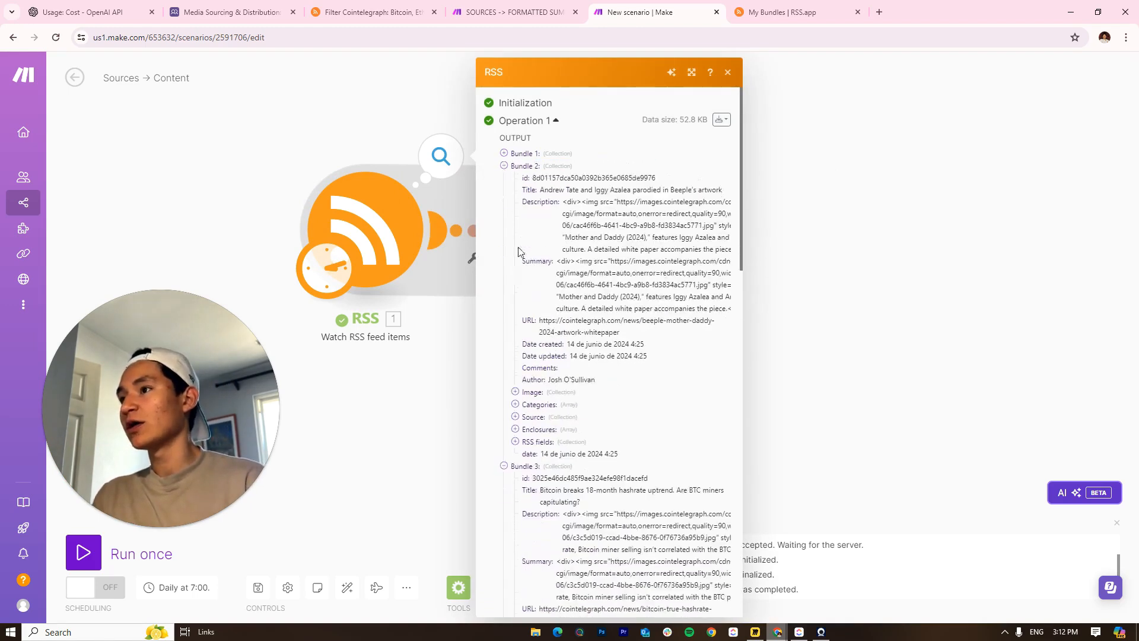
{"action": "left_click", "coordinate": [505, 166]}
{"action": "left_click", "coordinate": [508, 180]}
{"action": "left_click", "coordinate": [518, 193]}
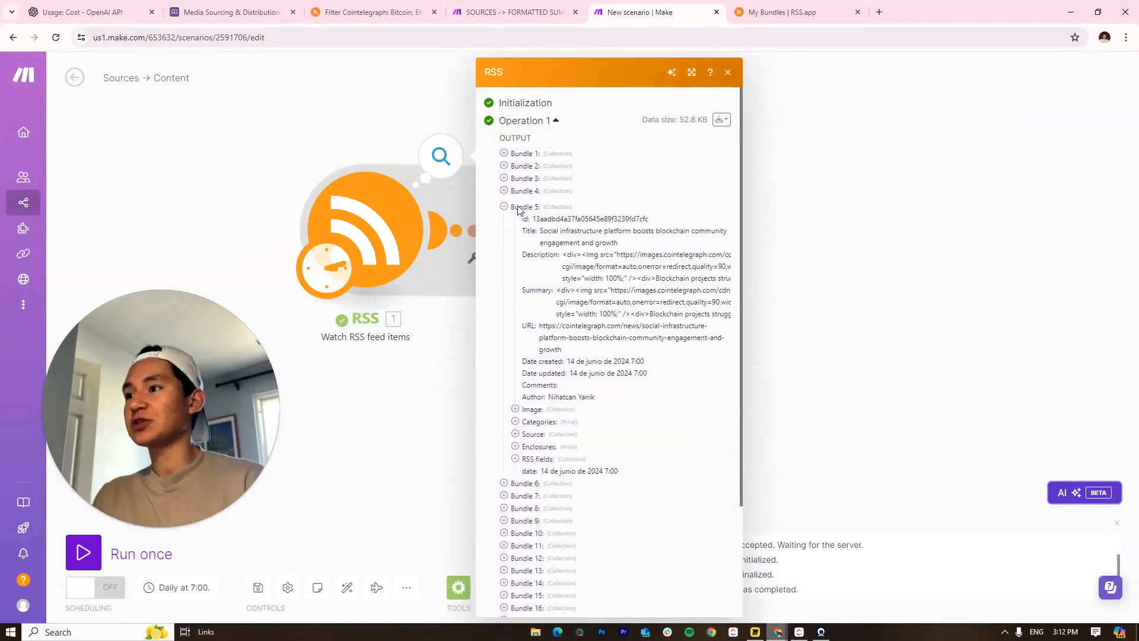
{"action": "left_click", "coordinate": [526, 204]}
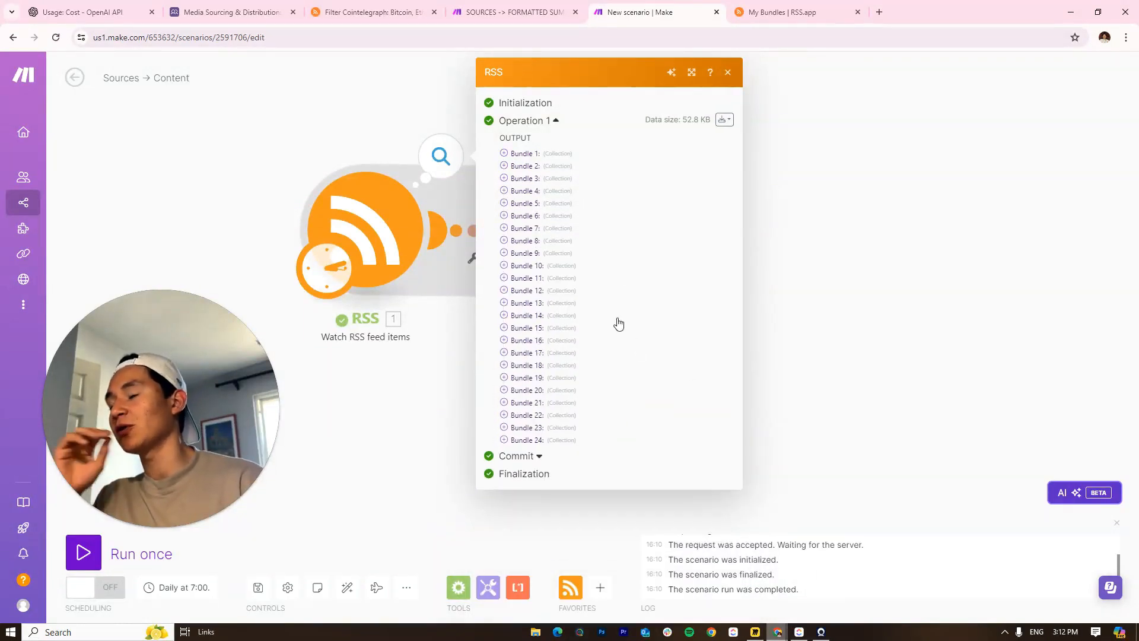
{"action": "left_click", "coordinate": [885, 221]}
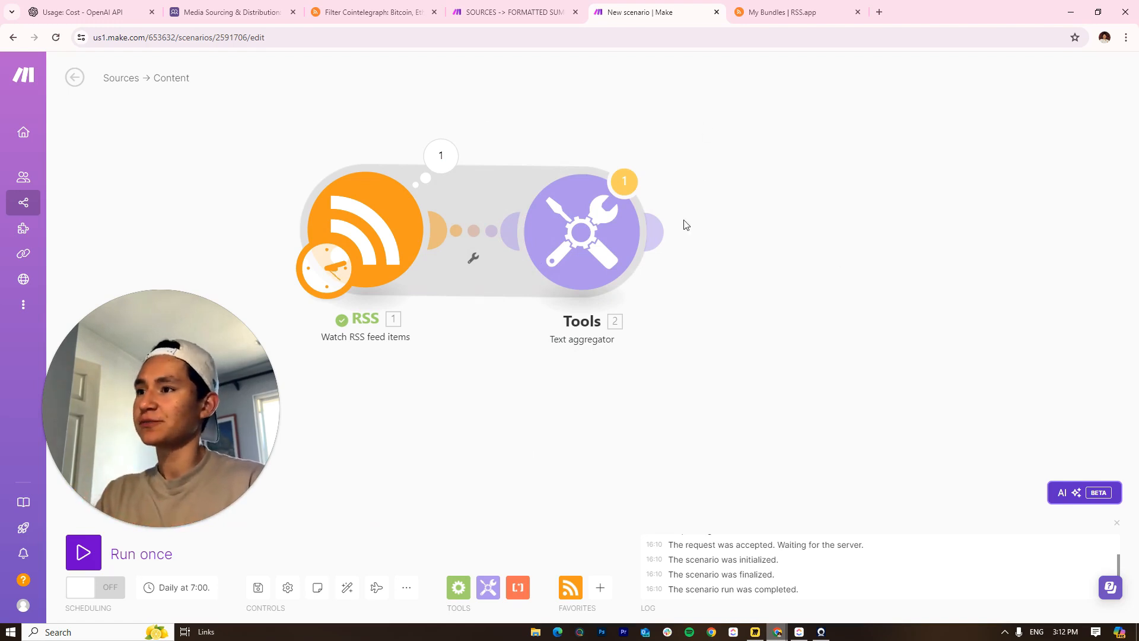
Add an OpenAI "Create a Completion (GPT-3, GPT-3.5, GPT-4)" module after the text aggregator
{"action": "left_click", "coordinate": [657, 231]}
{"action": "scroll", "coordinate": [974, 311], "scroll_direction": "down", "scroll_amount": 3}
{"action": "left_click", "coordinate": [949, 114]}
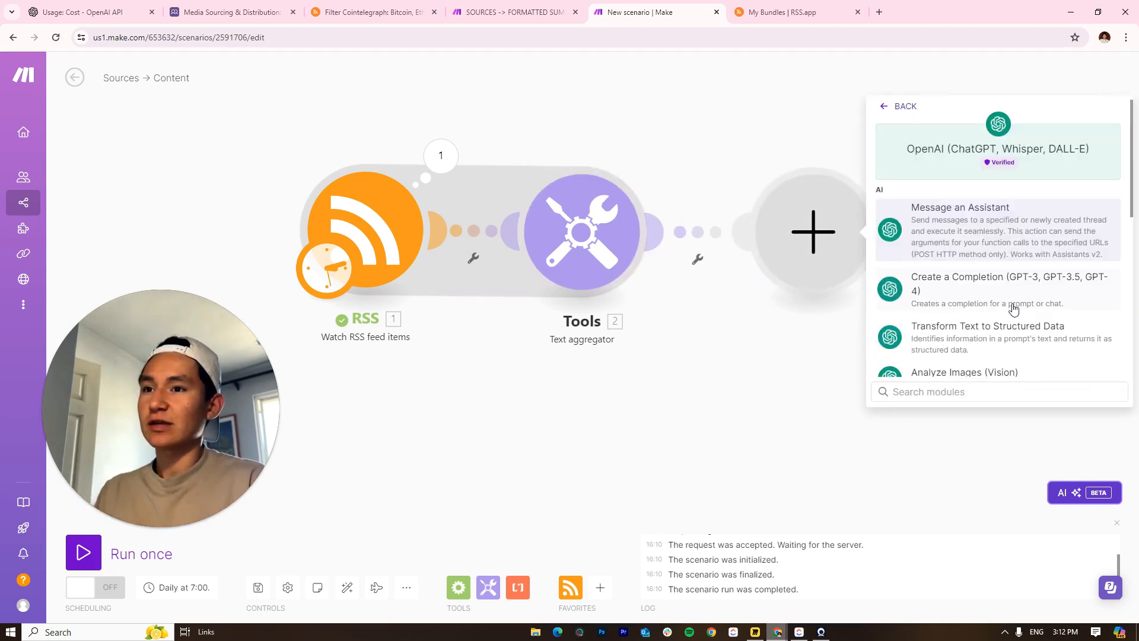
{"action": "left_click", "coordinate": [1014, 310]}
Configure the OpenAI module with max tokens 0 and the gpt-4 model, and add a first message
{"action": "left_click_drag", "start_coordinate": [777, 341], "coordinate": [614, 316]}
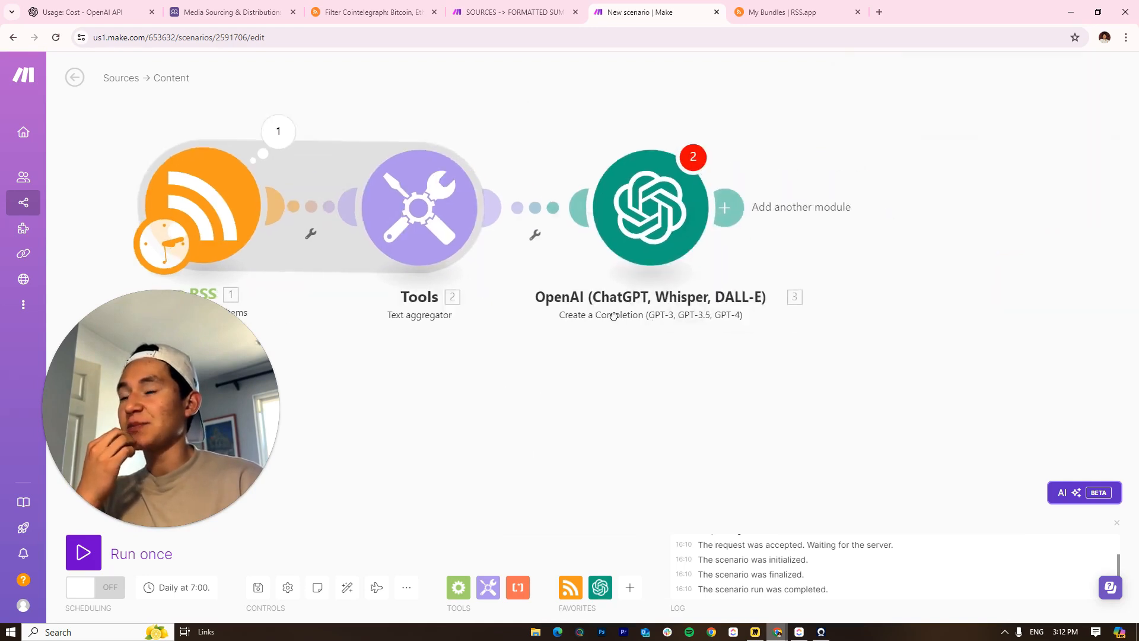
{"action": "scroll", "coordinate": [516, 255], "scroll_direction": "down", "scroll_amount": 4}
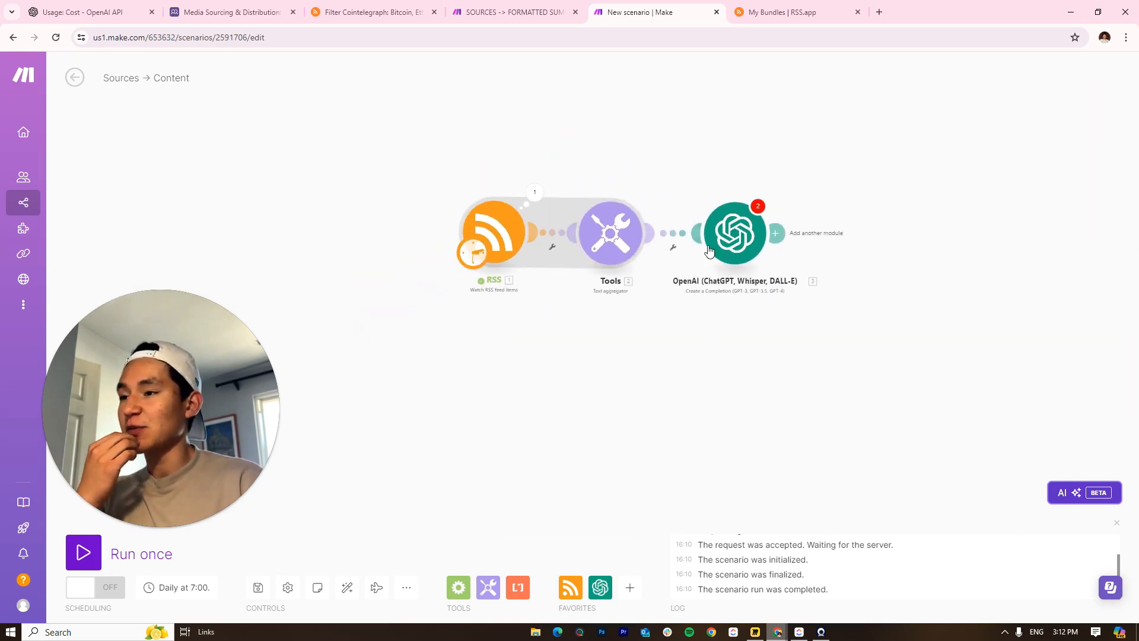
{"action": "left_click", "coordinate": [709, 250]}
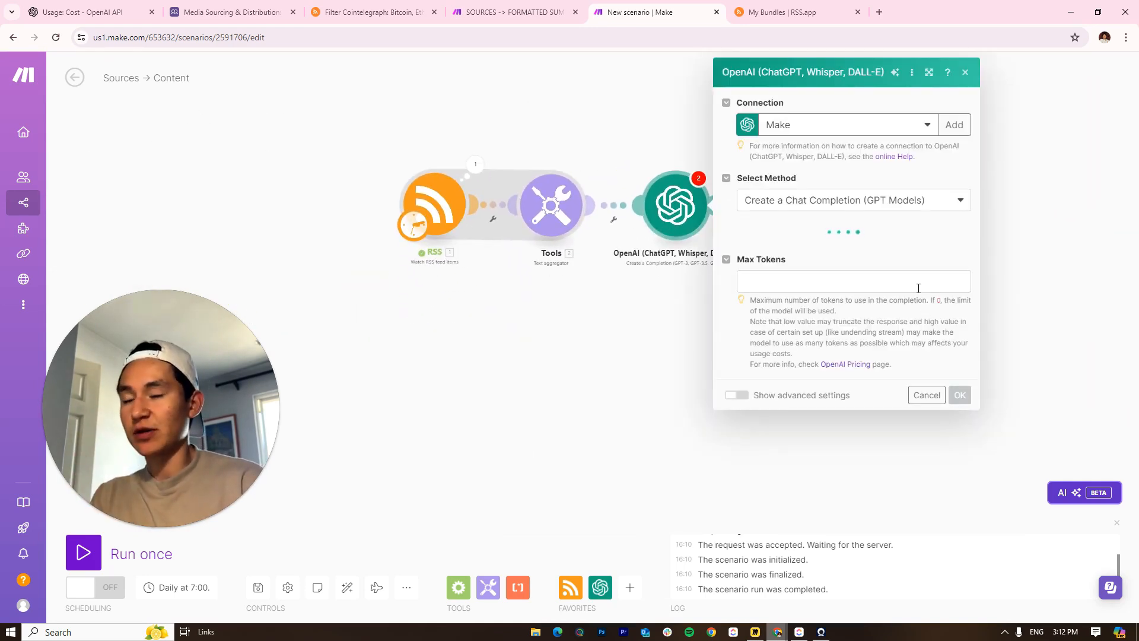
{"action": "left_click", "coordinate": [844, 345]}
{"action": "type", "text": "0"}
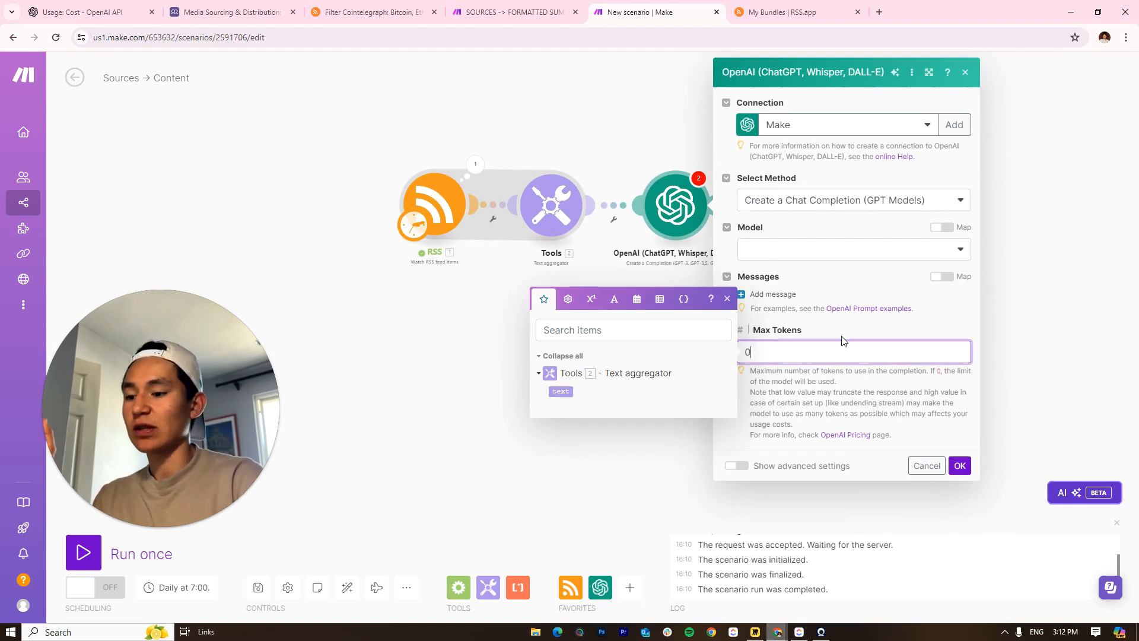
{"action": "left_click", "coordinate": [856, 248]}
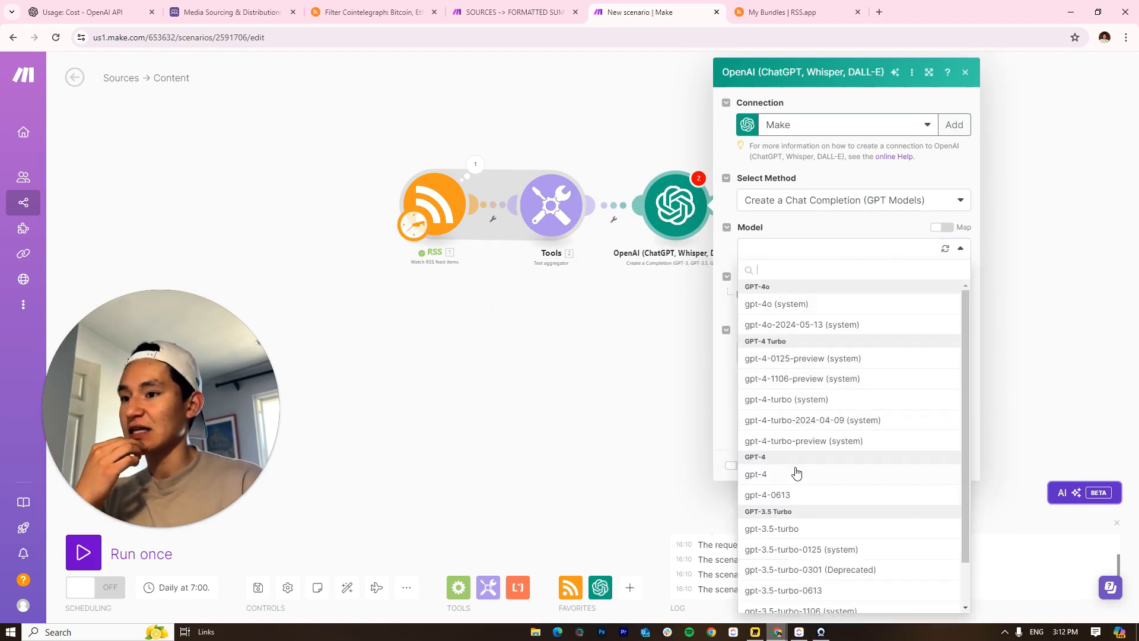
{"action": "left_click", "coordinate": [796, 473]}
{"action": "left_click", "coordinate": [766, 294]}
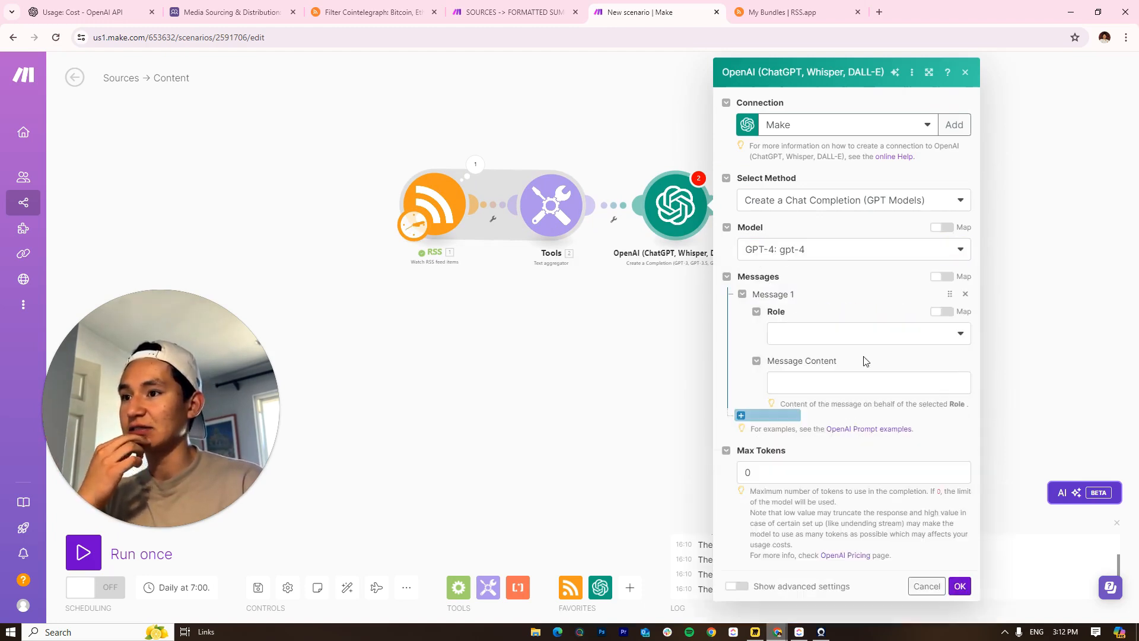
Set Message 1's role to System and add a second message with the User role
{"action": "left_click", "coordinate": [819, 333]}
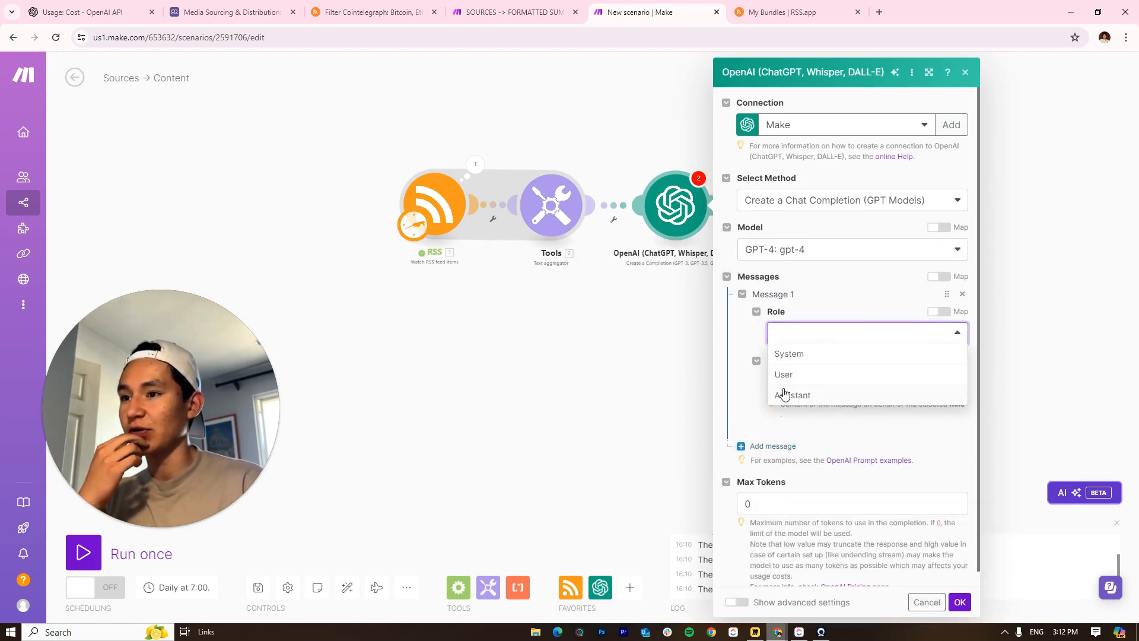
{"action": "left_click", "coordinate": [801, 358]}
{"action": "left_click", "coordinate": [764, 435]}
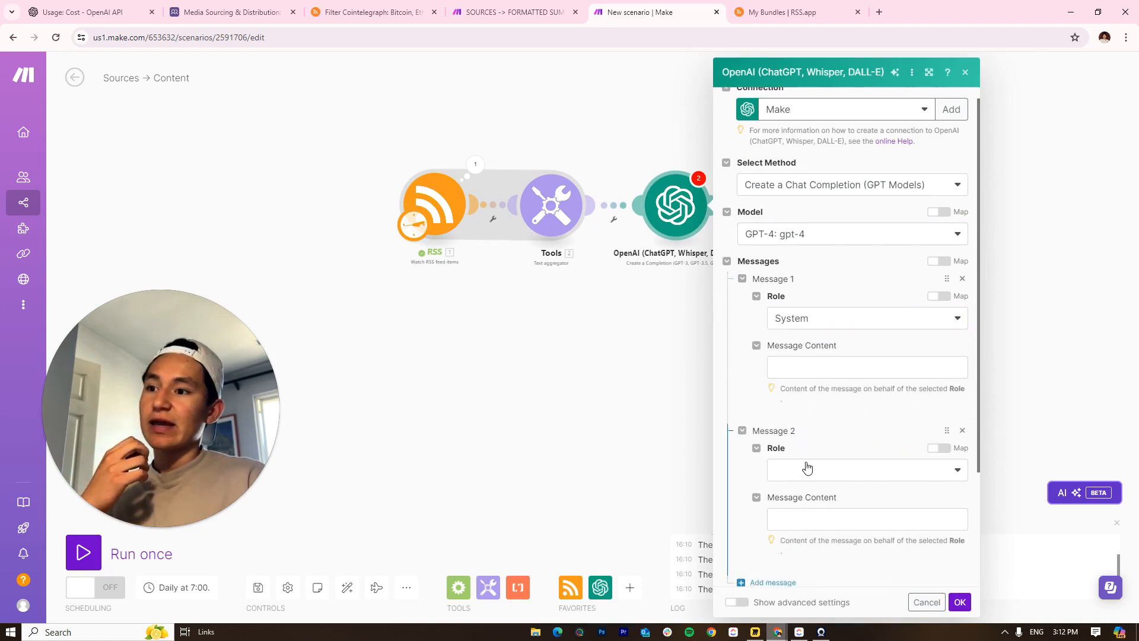
{"action": "scroll", "coordinate": [807, 468], "scroll_direction": "down", "scroll_amount": 2}
{"action": "left_click", "coordinate": [817, 350]}
{"action": "left_click", "coordinate": [783, 391]}
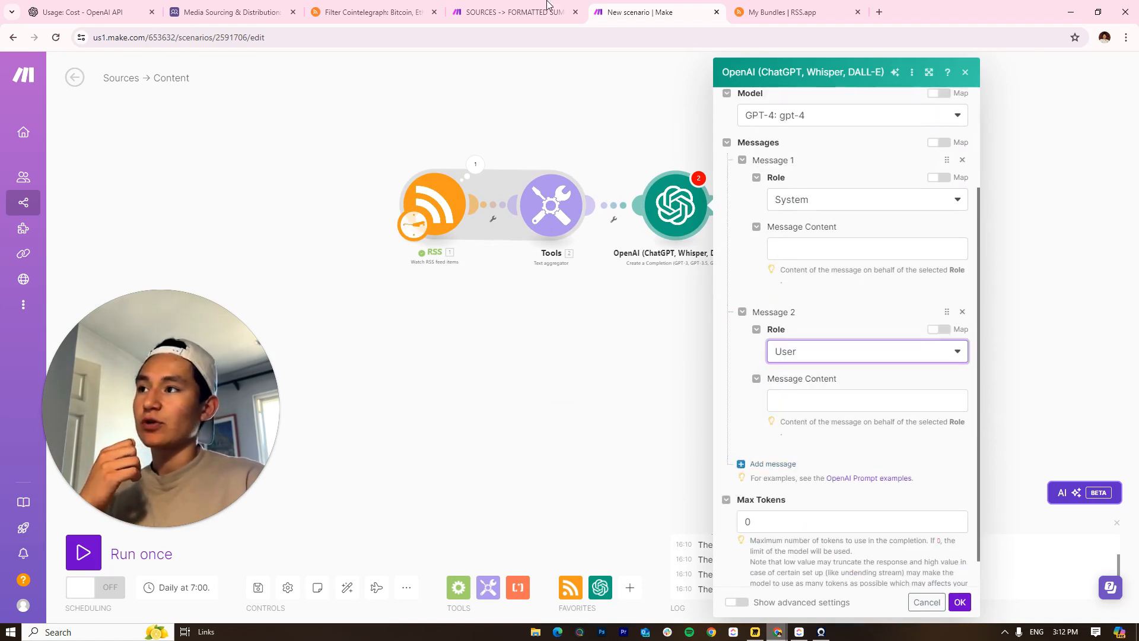
Fill Message 1 with "You are a professional in media content, you filter important posts only and relevant." copied from the SOURCES → FORMATTED SUMMARIES scenario
{"action": "left_click", "coordinate": [547, 11]}
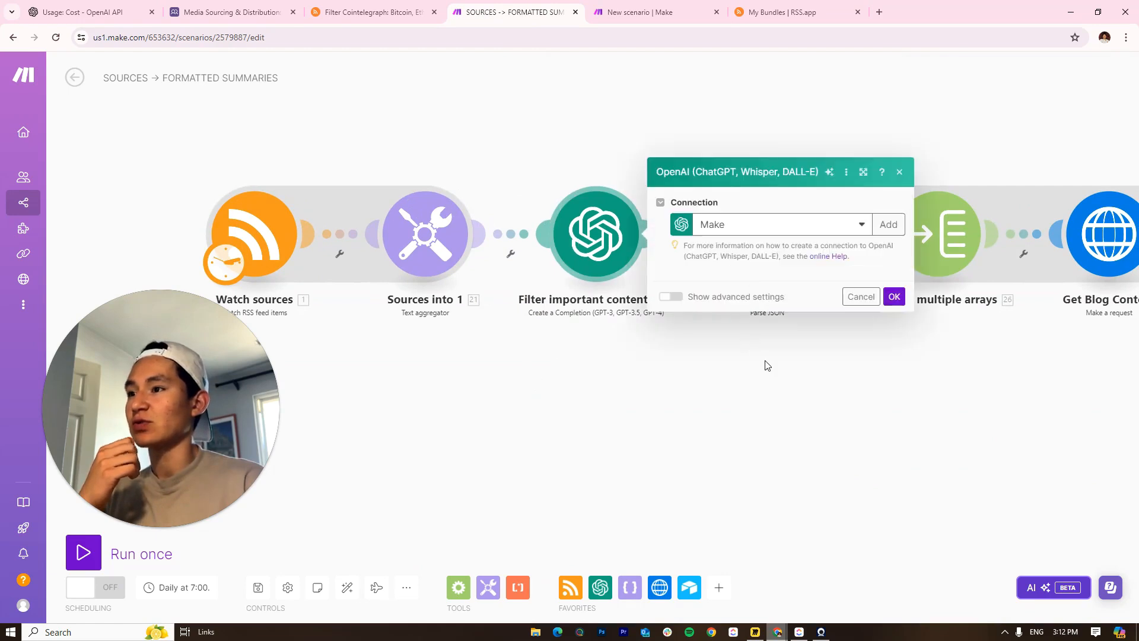
{"action": "triple_click", "coordinate": [760, 373]}
{"action": "key", "text": "ctrl+c"}
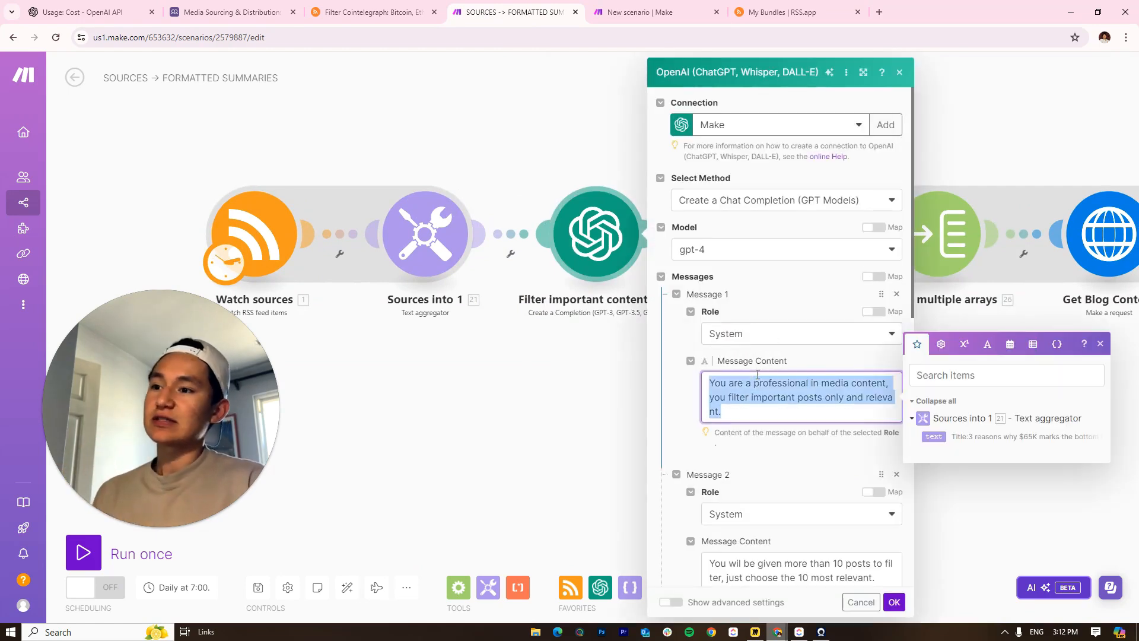
{"action": "key", "text": "ctrl+Tab"}
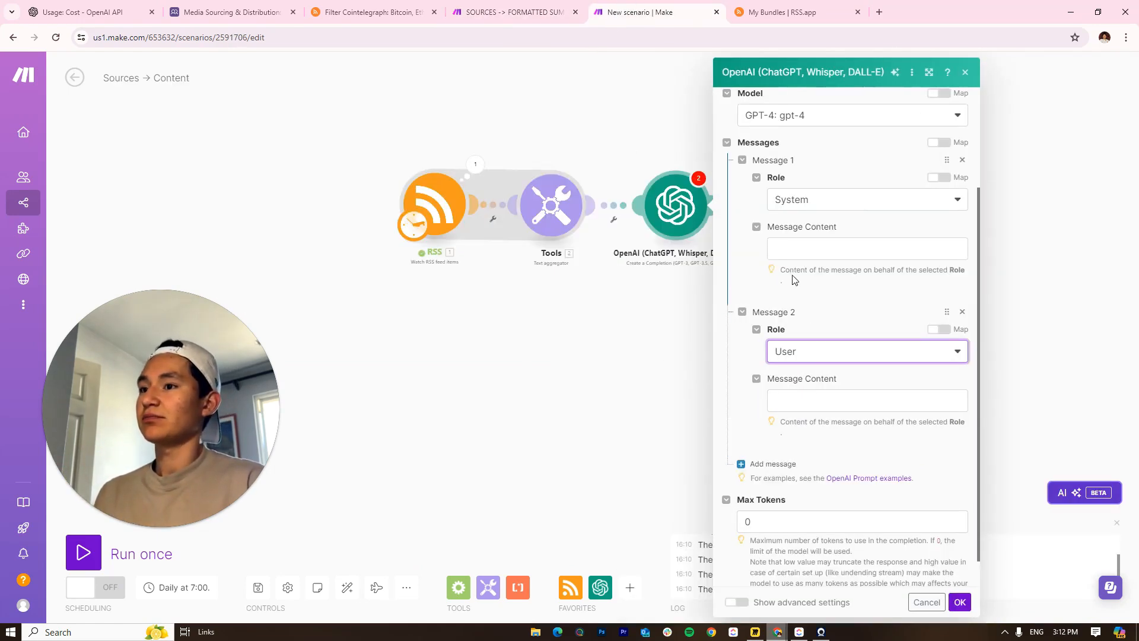
{"action": "left_click", "coordinate": [788, 249]}
{"action": "key", "text": "ctrl+v"}
{"action": "left_click", "coordinate": [833, 301]}
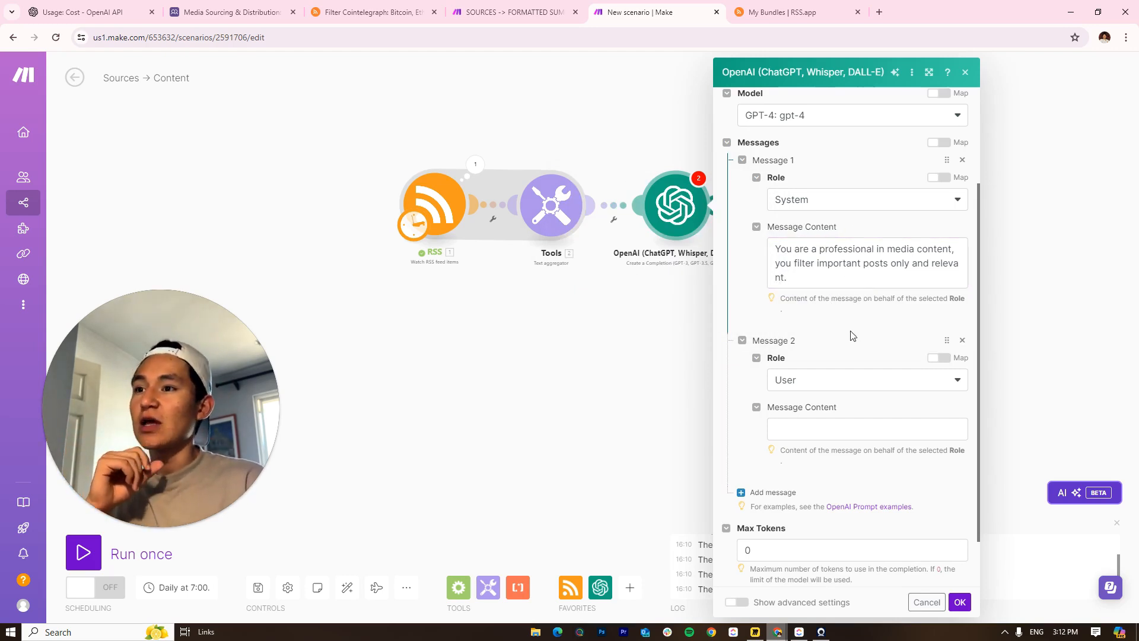
Copy the second message's 10-post JSON prompt from the SOURCES → FORMATTED SUMMARIES scenario, and change Message 2's role to System in Sources → Content
{"action": "left_click", "coordinate": [513, 9]}
{"action": "scroll", "coordinate": [765, 427], "scroll_direction": "down", "scroll_amount": 4}
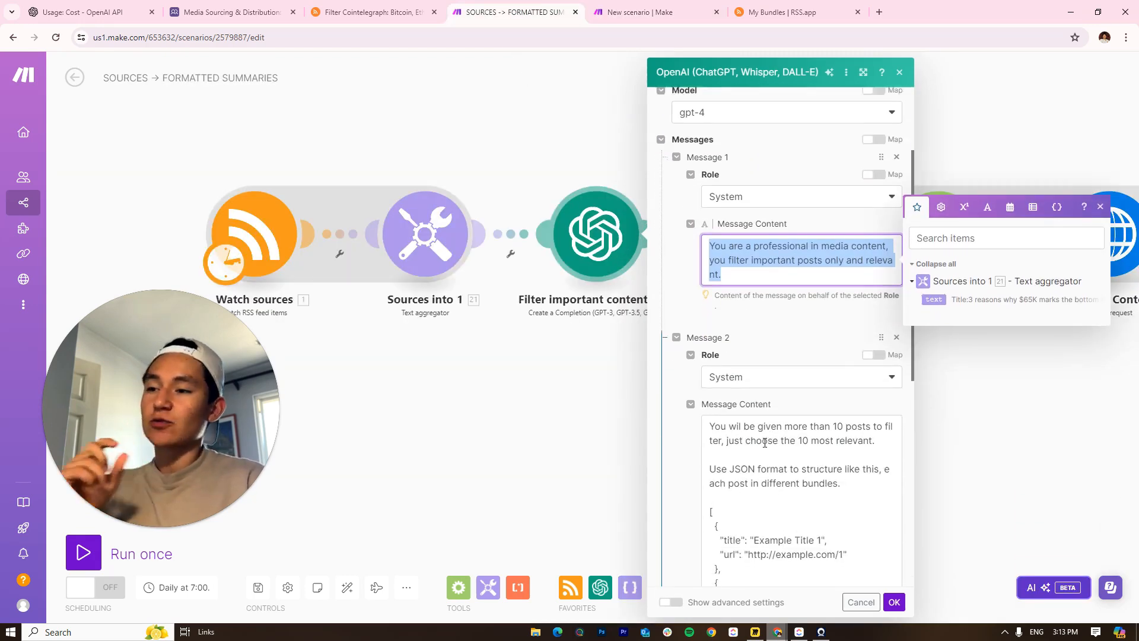
{"action": "double_click", "coordinate": [783, 423]}
{"action": "left_click_drag", "start_coordinate": [761, 528], "coordinate": [706, 321]}
{"action": "key", "text": "ctrl+c"}
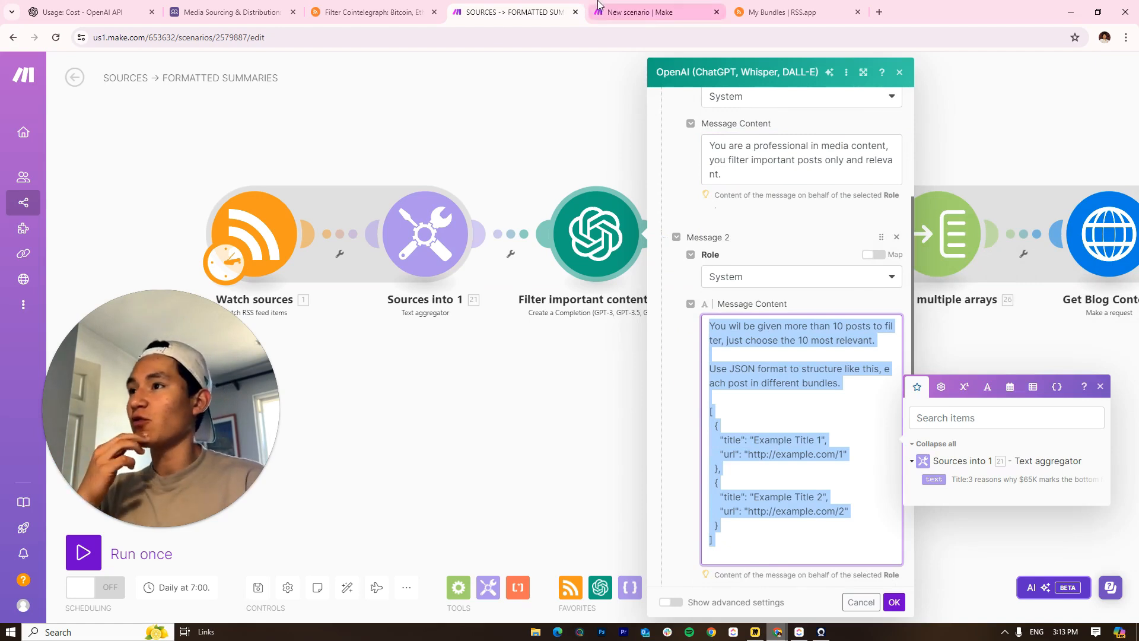
{"action": "left_click", "coordinate": [629, 12]}
{"action": "left_click", "coordinate": [797, 391]}
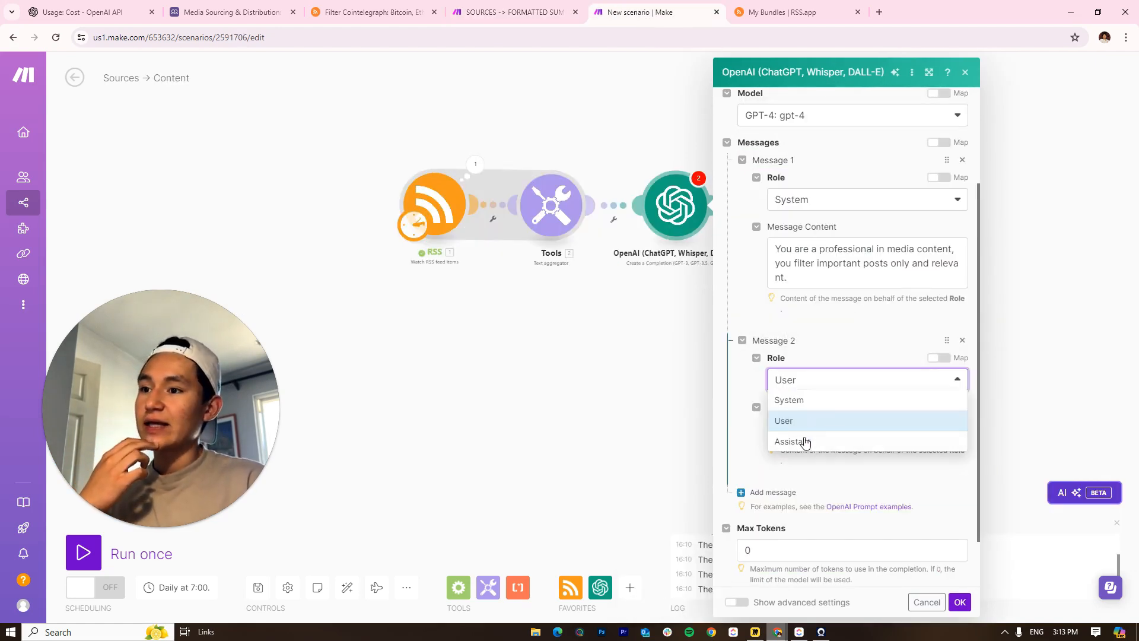
{"action": "left_click", "coordinate": [796, 400]}
Add a third message with the User role and map the text aggregator's text output as its content
{"action": "left_click", "coordinate": [770, 492]}
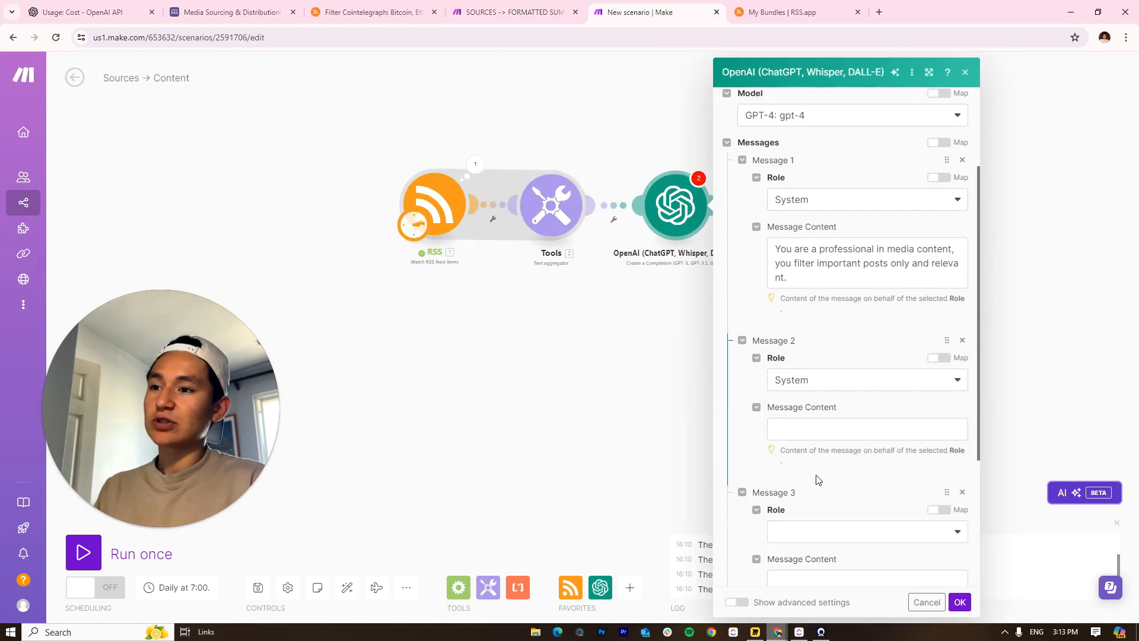
{"action": "scroll", "coordinate": [817, 478], "scroll_direction": "down", "scroll_amount": 3}
{"action": "left_click", "coordinate": [813, 354]}
{"action": "left_click", "coordinate": [816, 395]}
{"action": "left_click", "coordinate": [804, 400]}
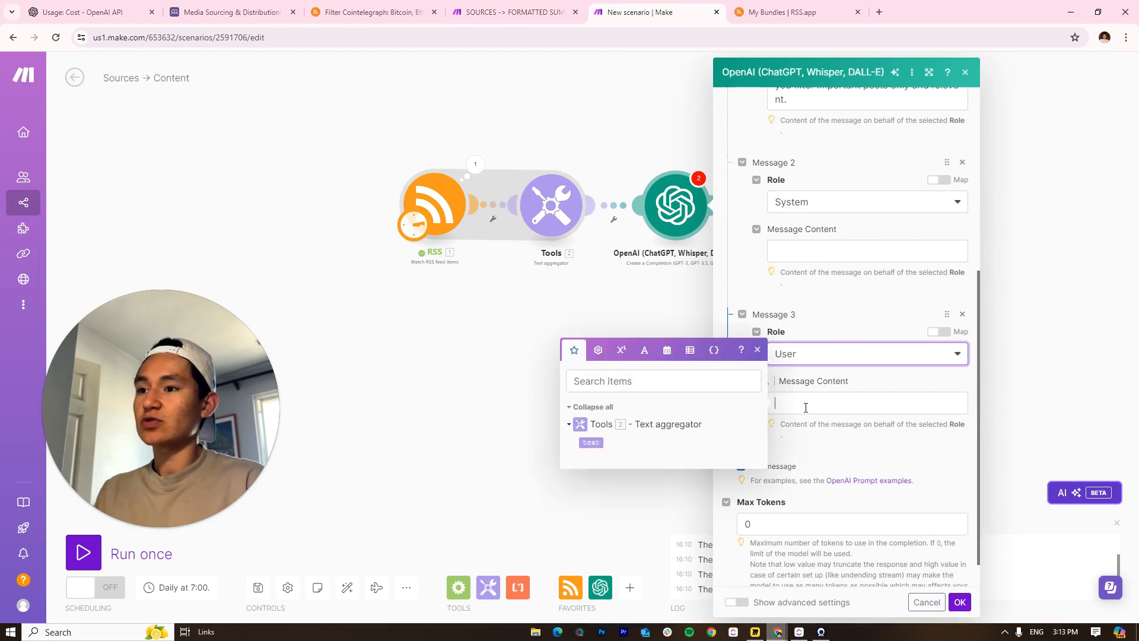
{"action": "left_click_drag", "start_coordinate": [732, 434], "coordinate": [824, 403]}
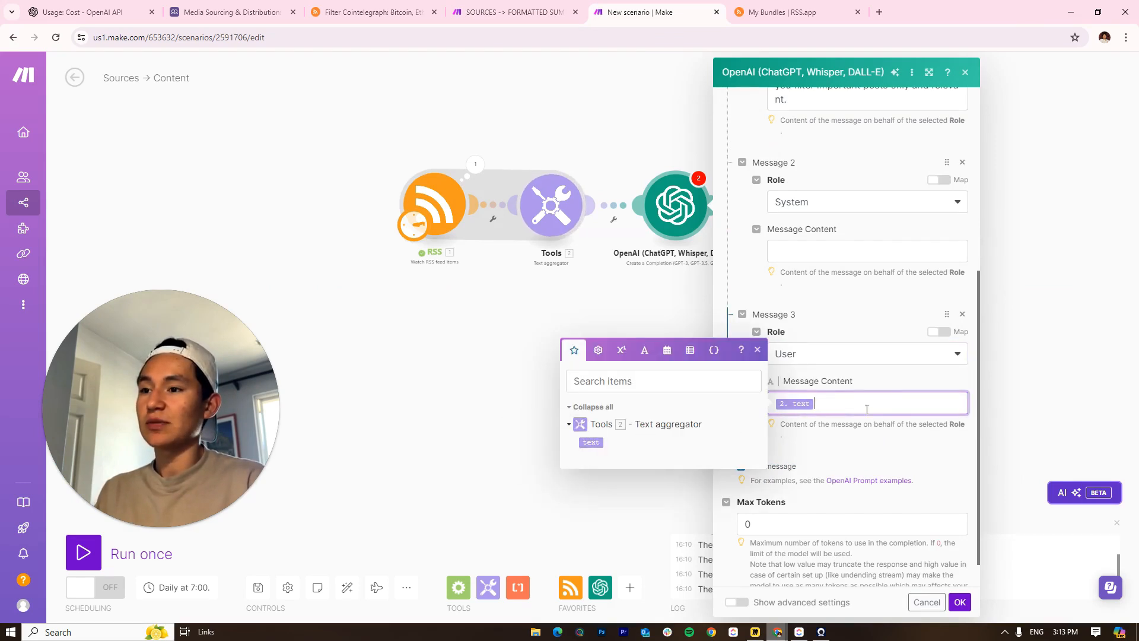
Check the text aggregator's Title, Date and URL template, and reopen the OpenAI module settings
{"action": "left_click", "coordinate": [825, 250]}
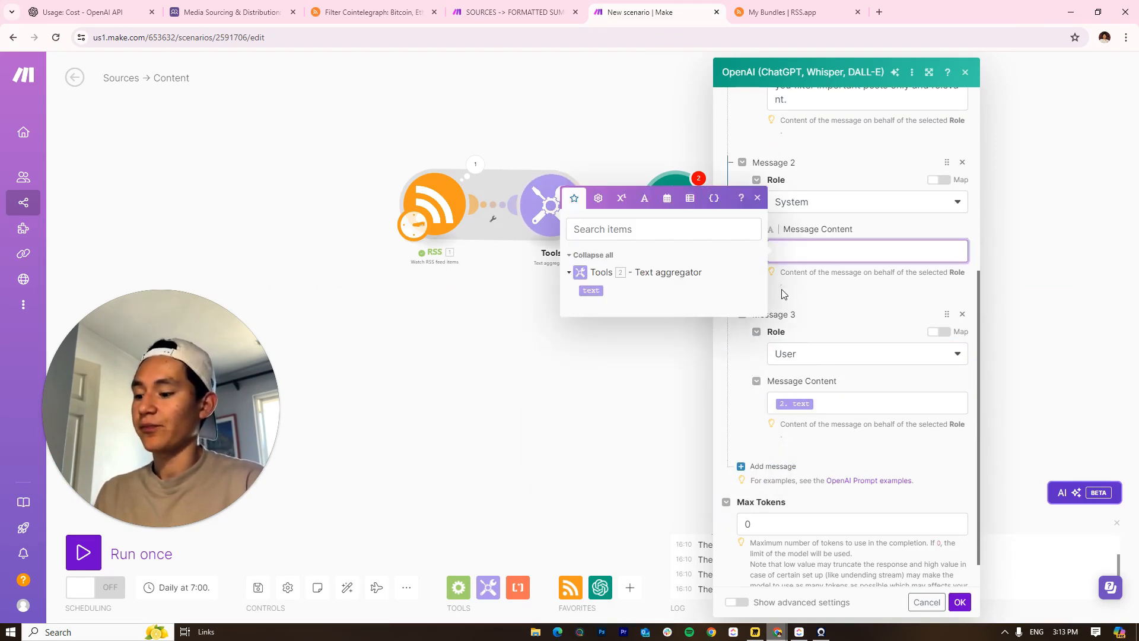
{"action": "left_click", "coordinate": [548, 204]}
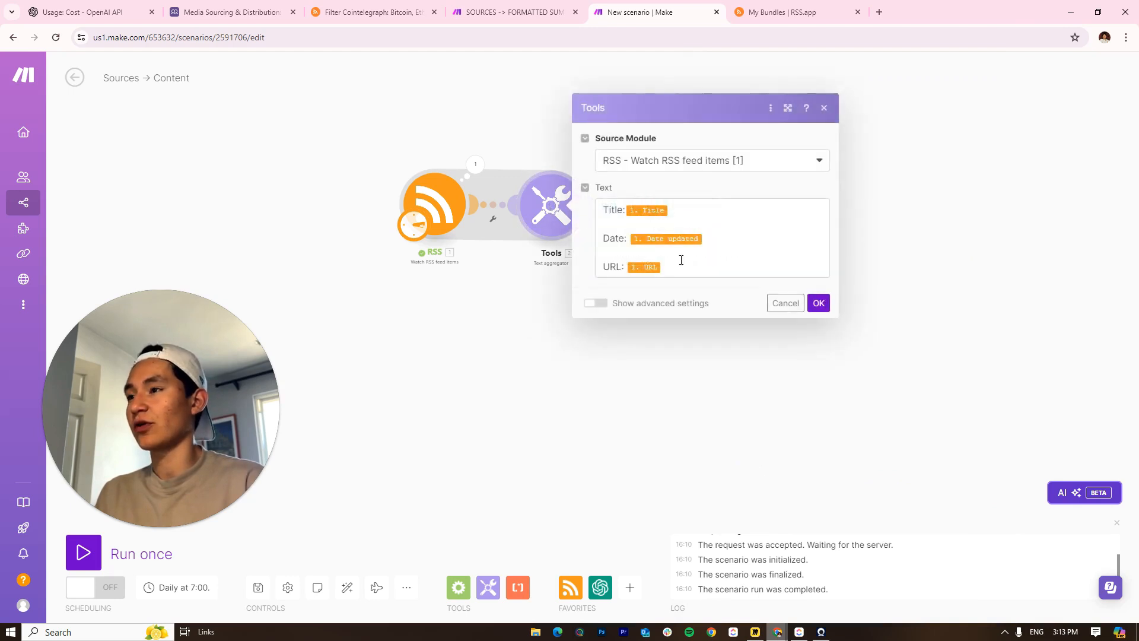
{"action": "left_click", "coordinate": [525, 120]}
{"action": "left_click", "coordinate": [705, 208]}
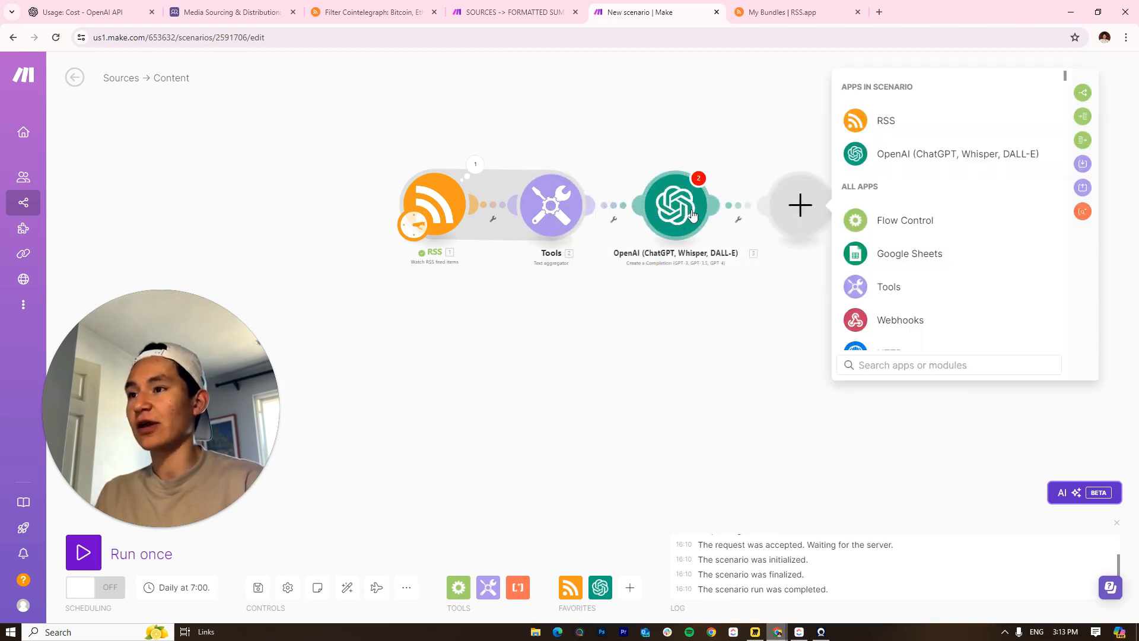
{"action": "left_click", "coordinate": [686, 207]}
{"action": "left_click", "coordinate": [605, 169]}
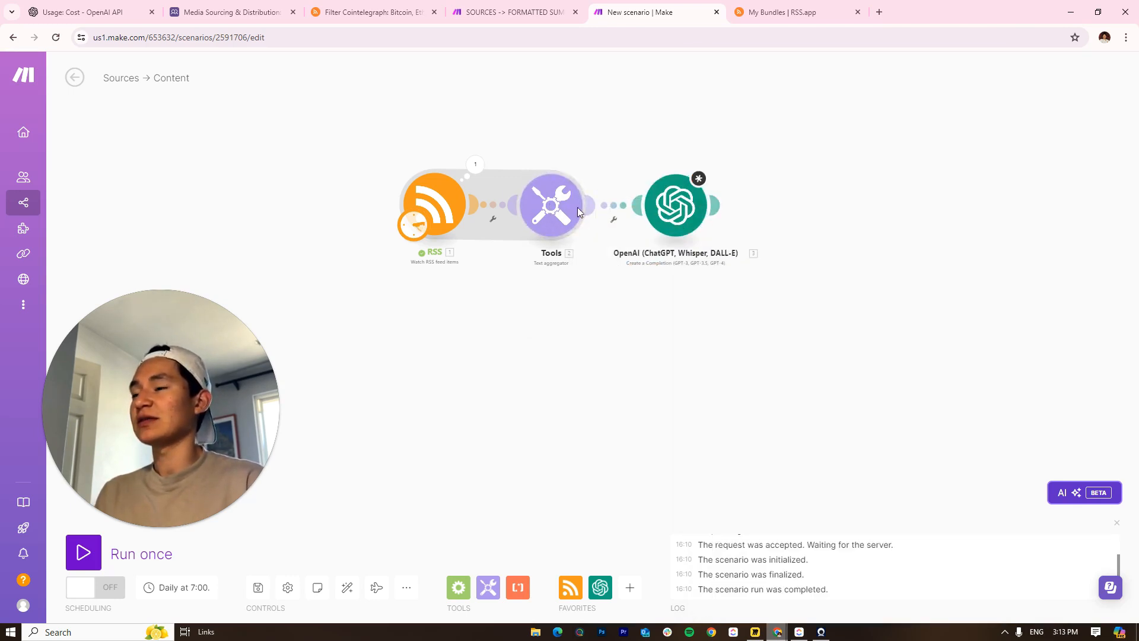
{"action": "left_click", "coordinate": [676, 227]}
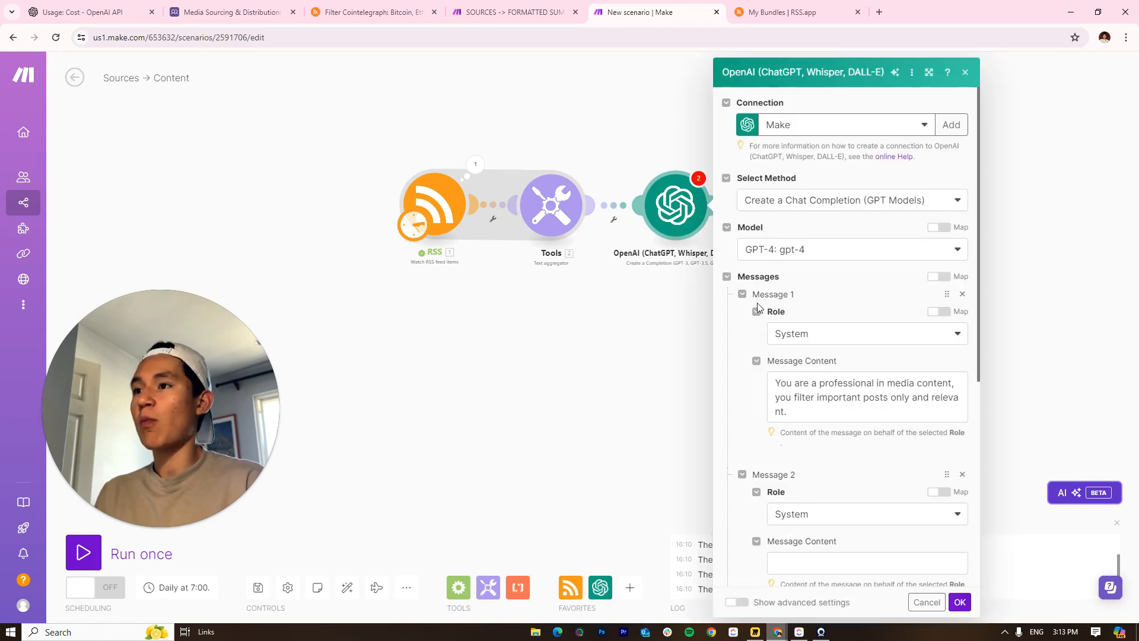
Paste the copied prompt with the 10-post limit and the JSON title/url example into Message 2's content
{"action": "scroll", "coordinate": [827, 394], "scroll_direction": "down", "scroll_amount": 5}
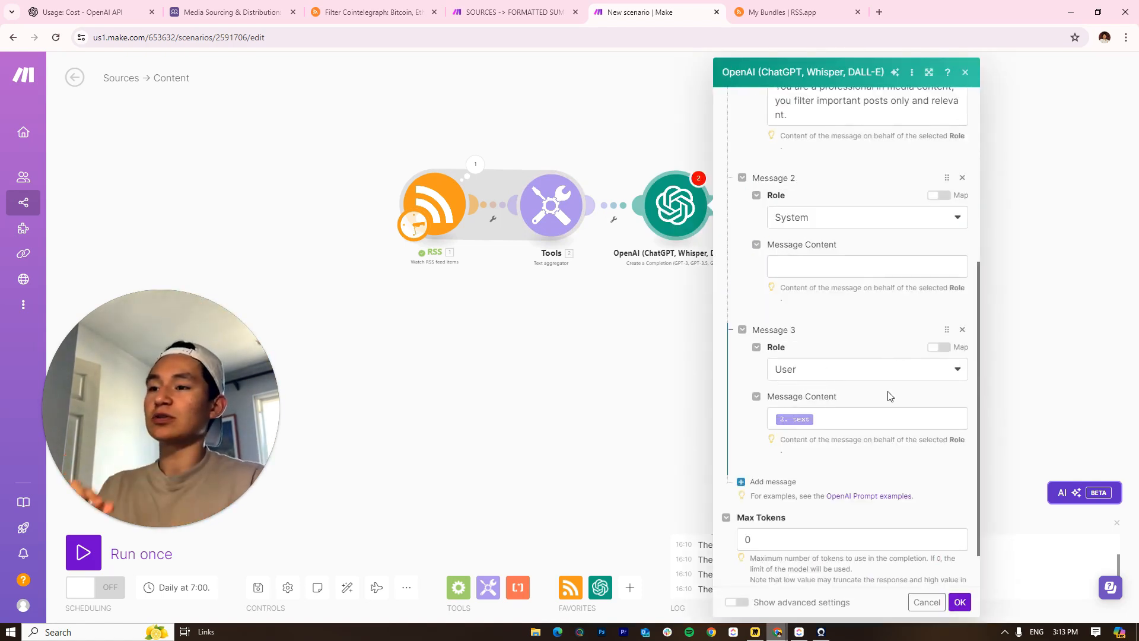
{"action": "scroll", "coordinate": [813, 332], "scroll_direction": "up", "scroll_amount": 1}
{"action": "left_click", "coordinate": [814, 326]}
{"action": "key", "text": "ctrl+v"}
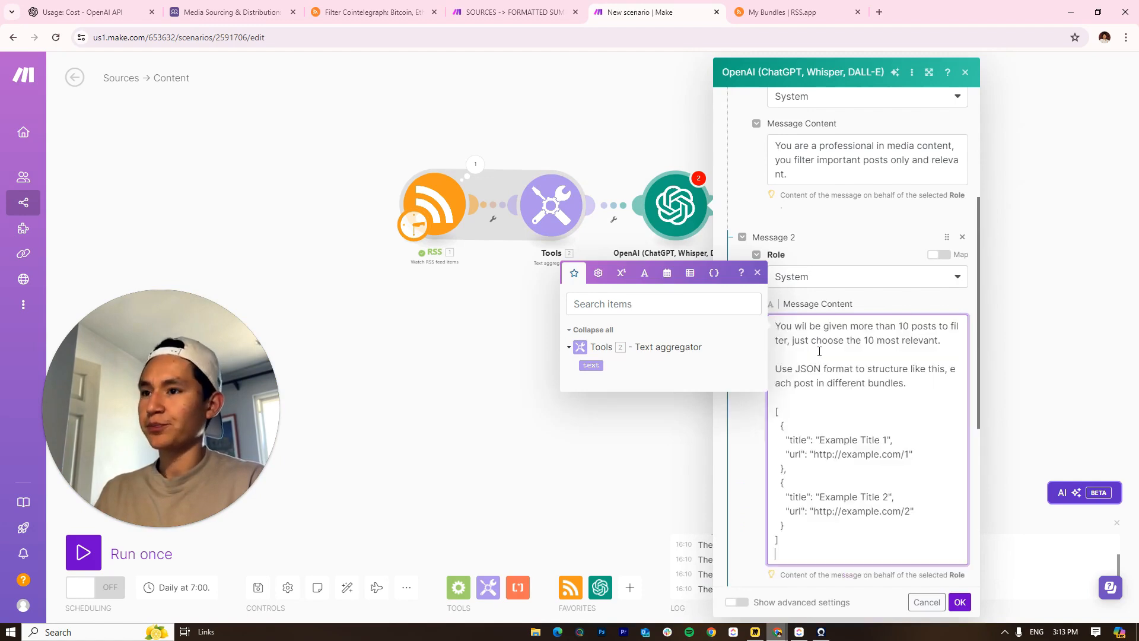
Review the system prompts and examine the JSON array structure in Message 2
{"action": "scroll", "coordinate": [855, 429], "scroll_direction": "up", "scroll_amount": 2}
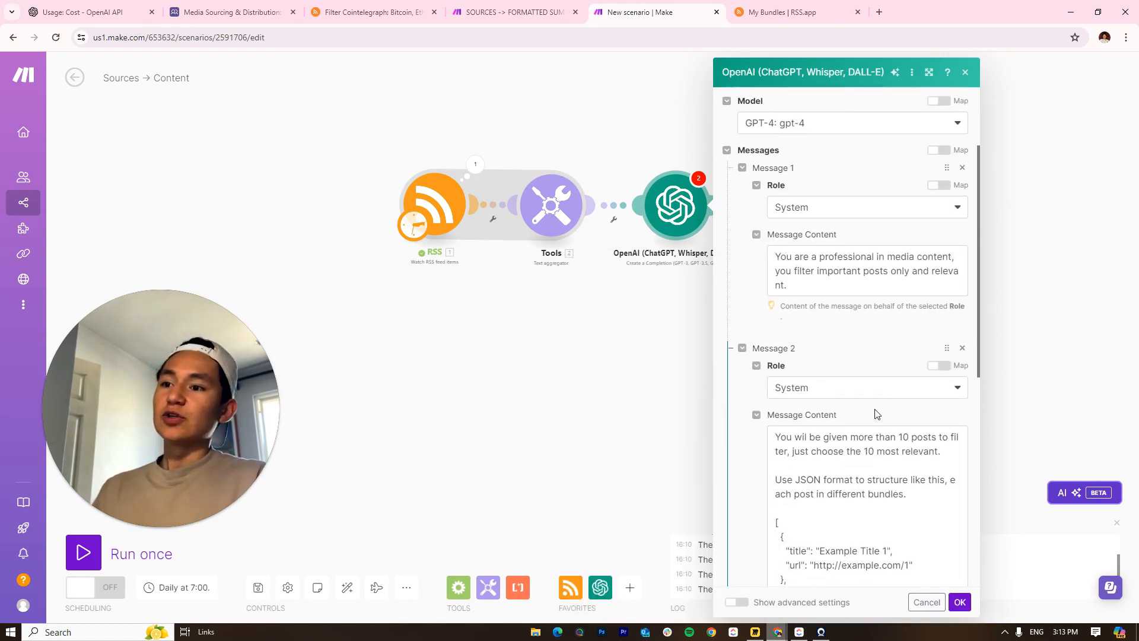
{"action": "scroll", "coordinate": [875, 410], "scroll_direction": "down", "scroll_amount": 1}
{"action": "scroll", "coordinate": [886, 408], "scroll_direction": "down", "scroll_amount": 1}
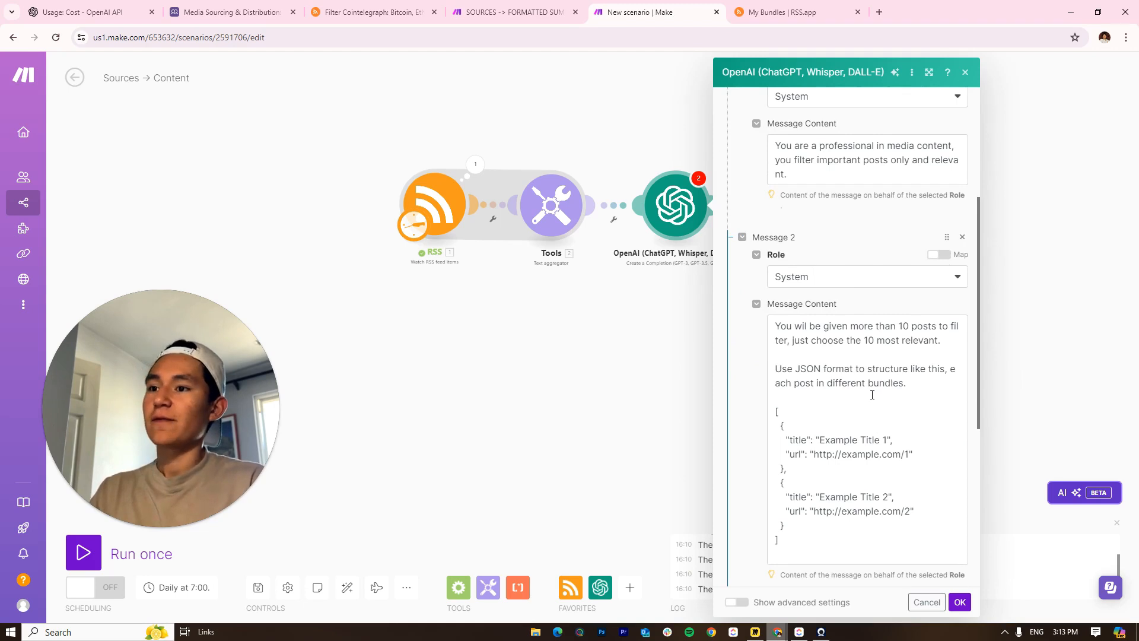
{"action": "scroll", "coordinate": [836, 431], "scroll_direction": "down", "scroll_amount": 1}
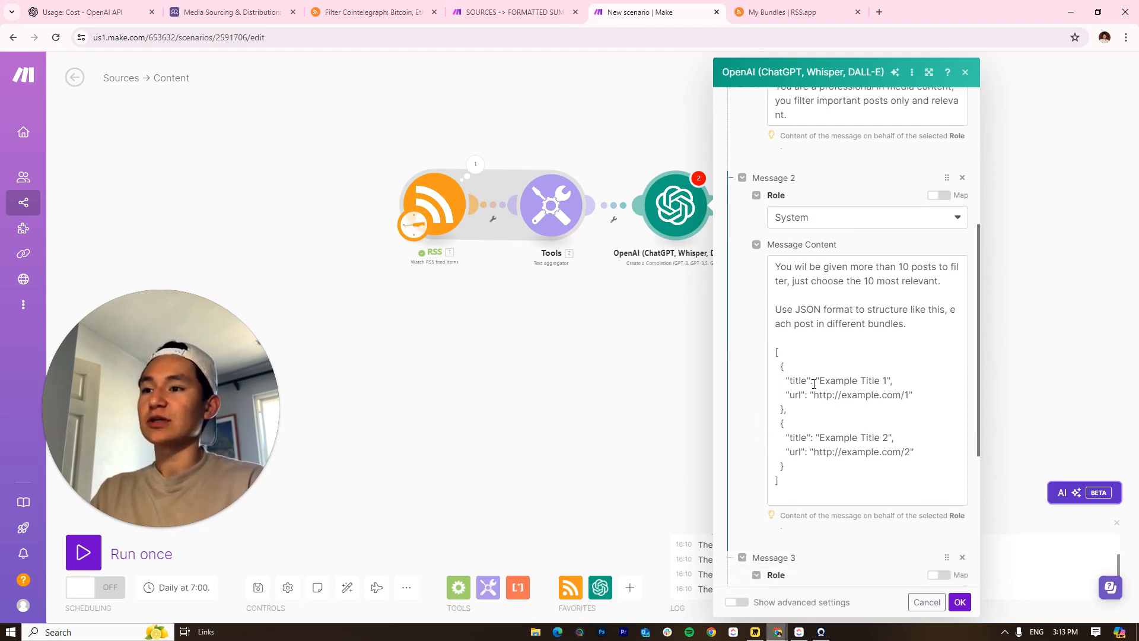
{"action": "left_click", "coordinate": [794, 375]}
{"action": "left_click_drag", "start_coordinate": [794, 375], "coordinate": [777, 338]}
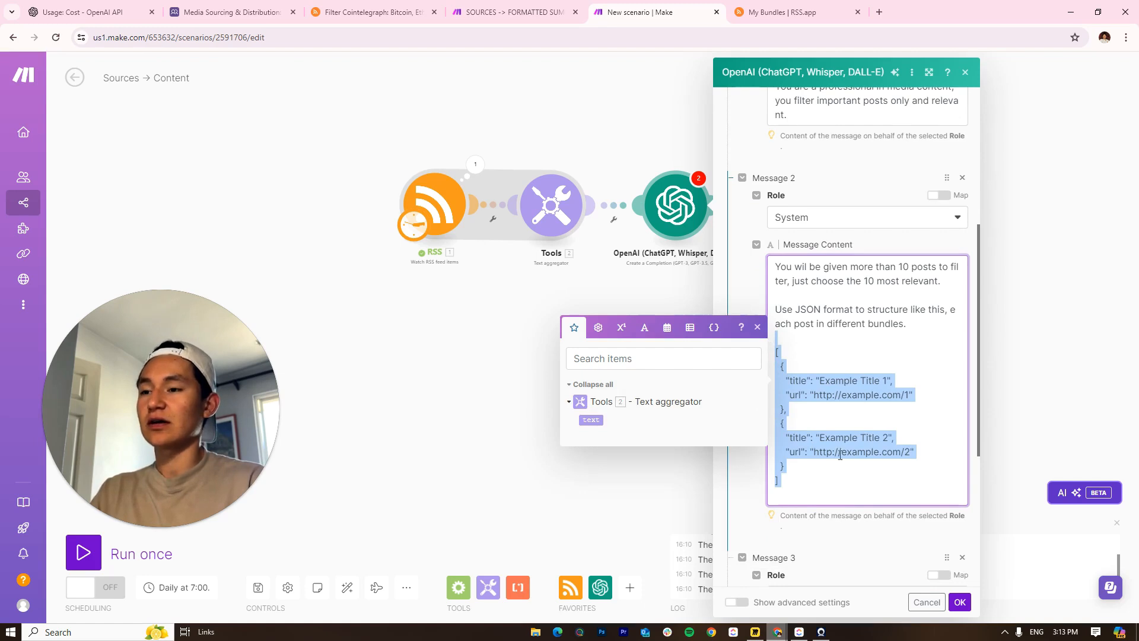
{"action": "left_click_drag", "start_coordinate": [838, 484], "coordinate": [788, 348]}
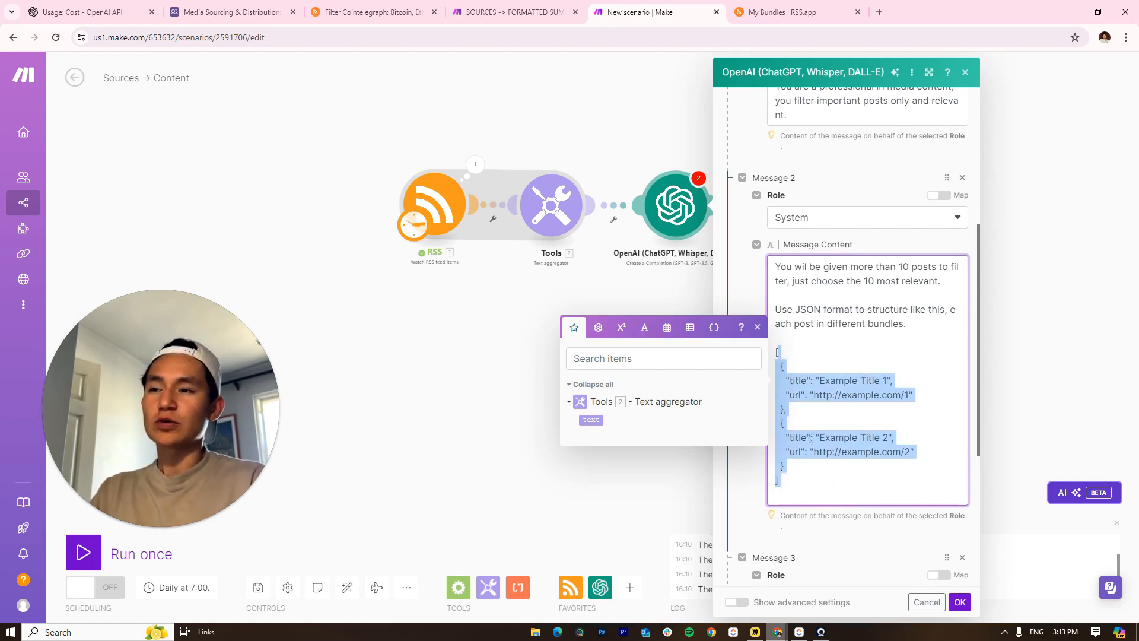
{"action": "left_click", "coordinate": [814, 414]}
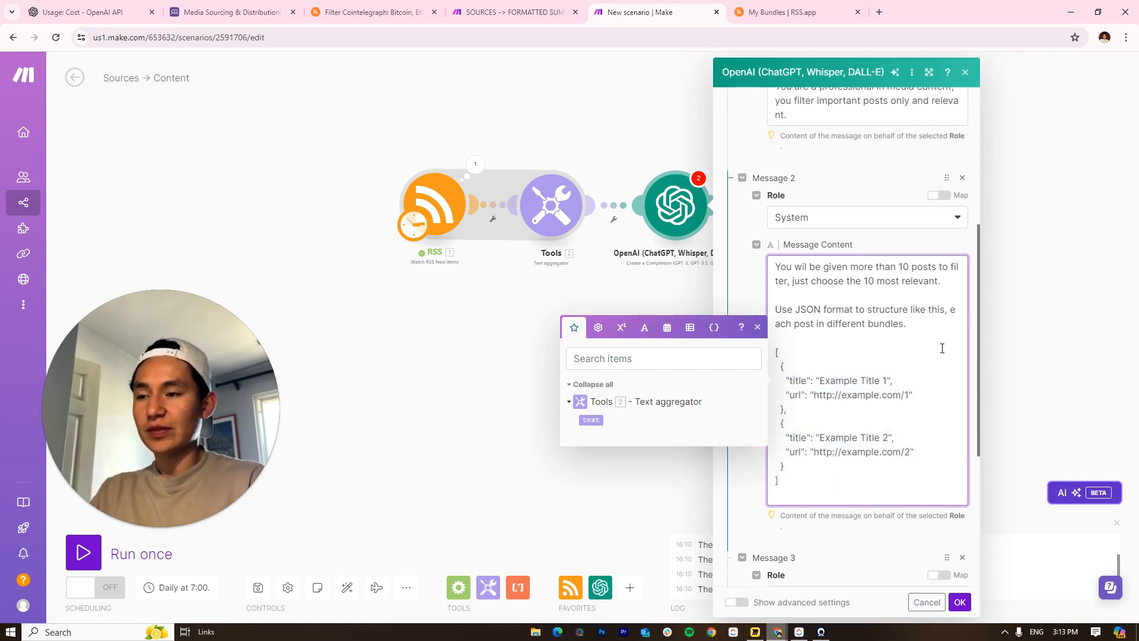
{"action": "left_click", "coordinate": [913, 396]}
{"action": "key", "text": "Return"}
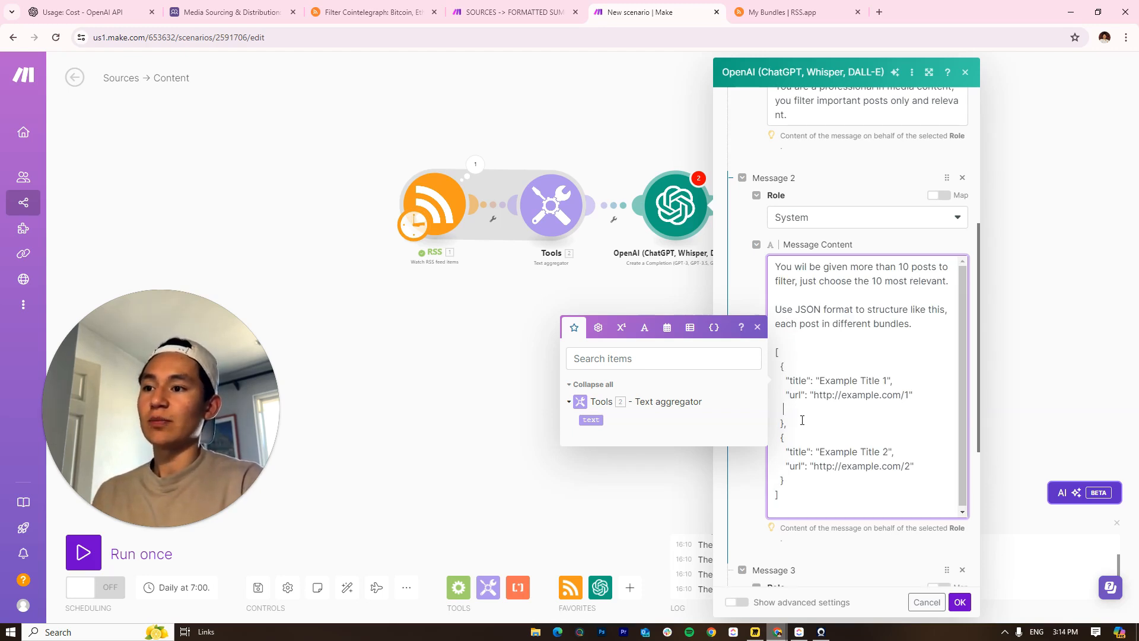
{"action": "key", "text": "BackSpace"}
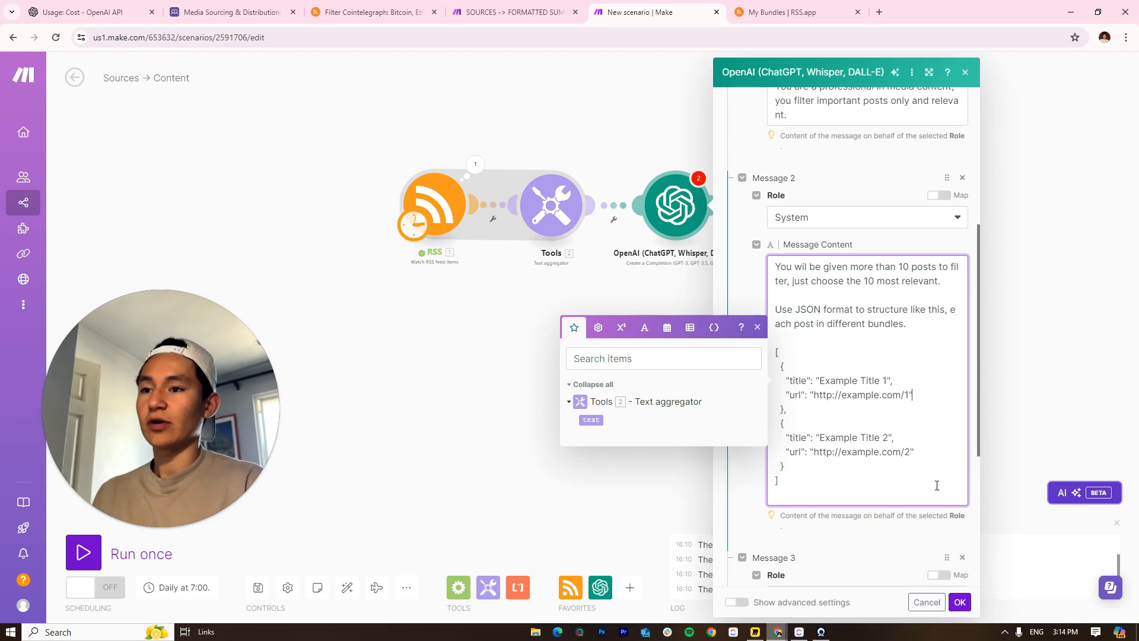
Compare Message 3's mapped text with the corresponding message in the SOURCES → FORMATTED SUMMARIES scenario, and return to Sources → Content
{"action": "left_click", "coordinate": [924, 513]}
{"action": "scroll", "coordinate": [902, 380], "scroll_direction": "down", "scroll_amount": 1}
{"action": "scroll", "coordinate": [876, 407], "scroll_direction": "up", "scroll_amount": 1}
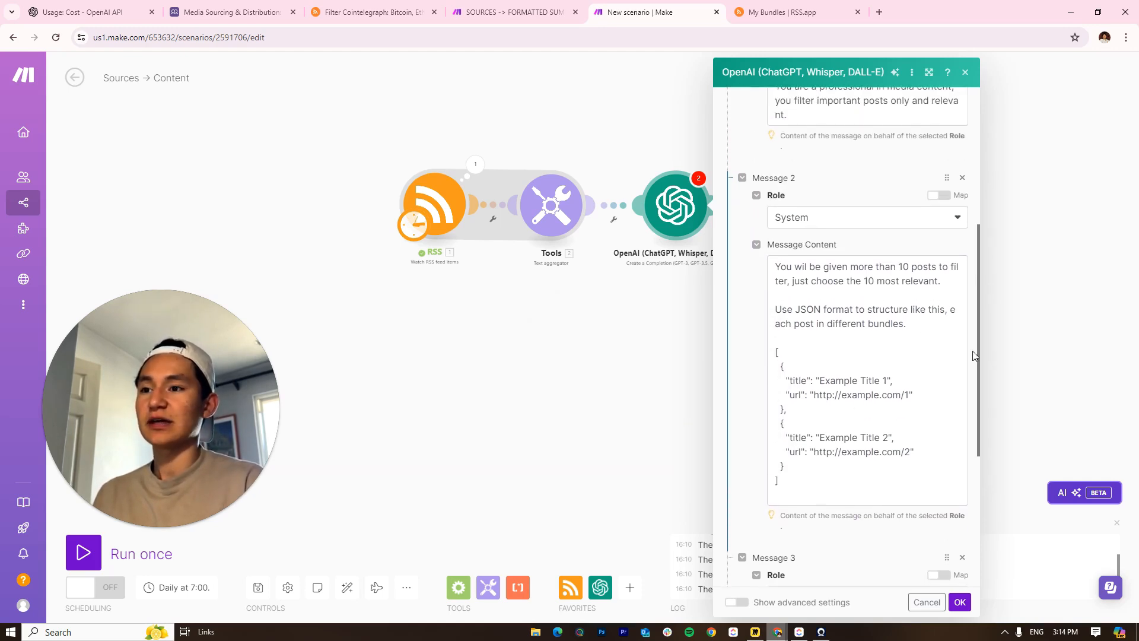
{"action": "left_click", "coordinate": [972, 357]}
{"action": "scroll", "coordinate": [889, 472], "scroll_direction": "down", "scroll_amount": 5}
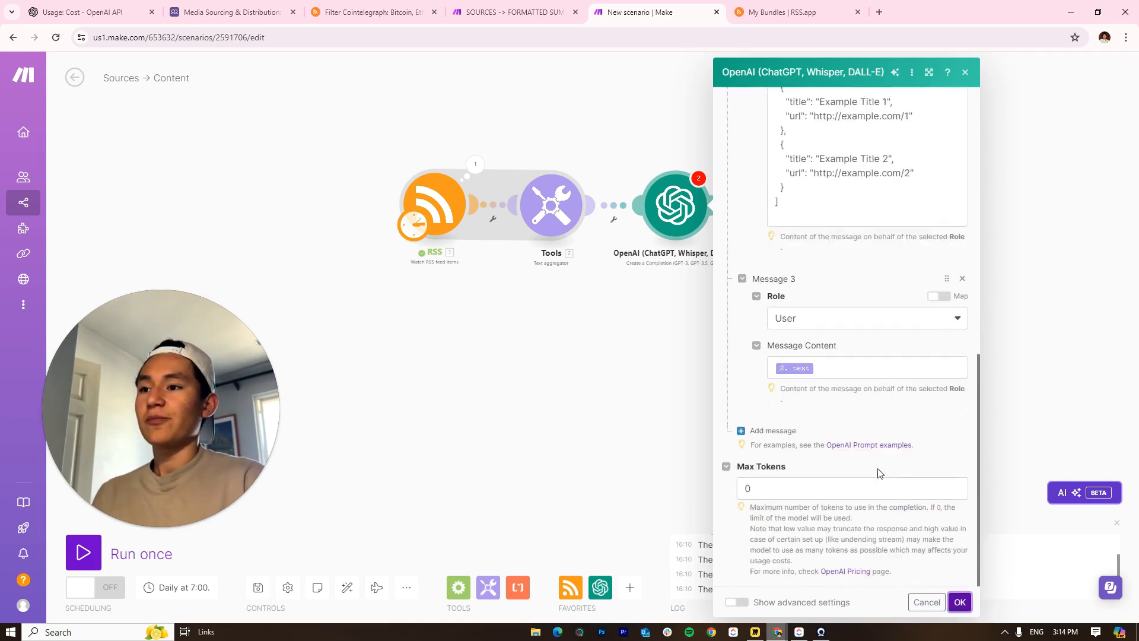
{"action": "left_click", "coordinate": [838, 367]}
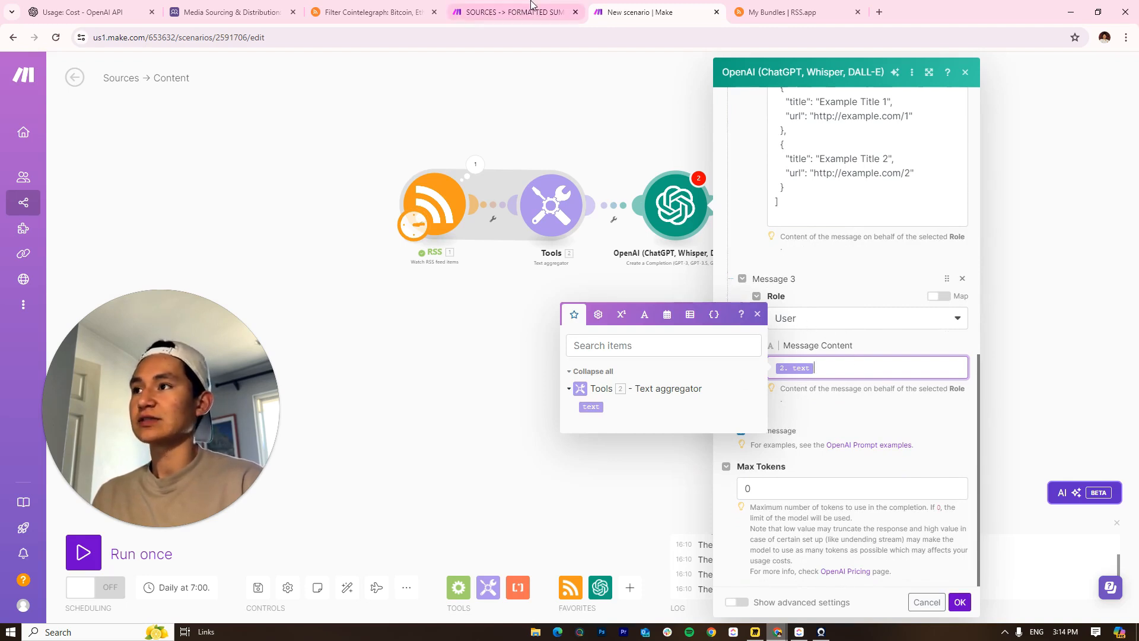
{"action": "left_click", "coordinate": [515, 12]}
{"action": "left_click", "coordinate": [666, 394]}
{"action": "scroll", "coordinate": [757, 413], "scroll_direction": "down", "scroll_amount": 6}
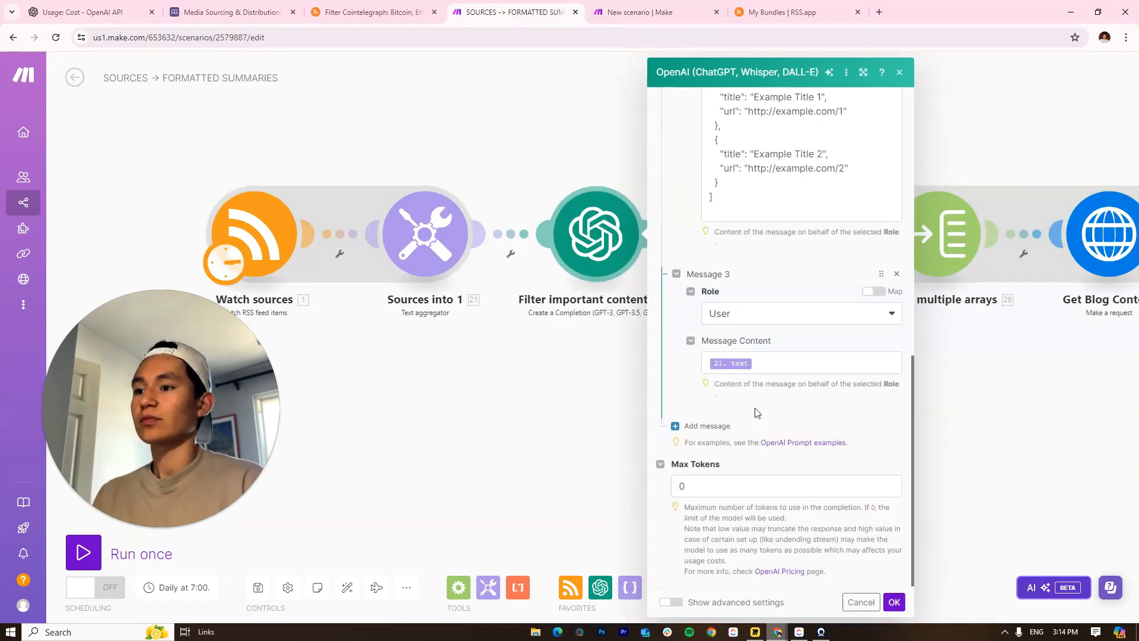
{"action": "key", "text": "ctrl+Tab"}
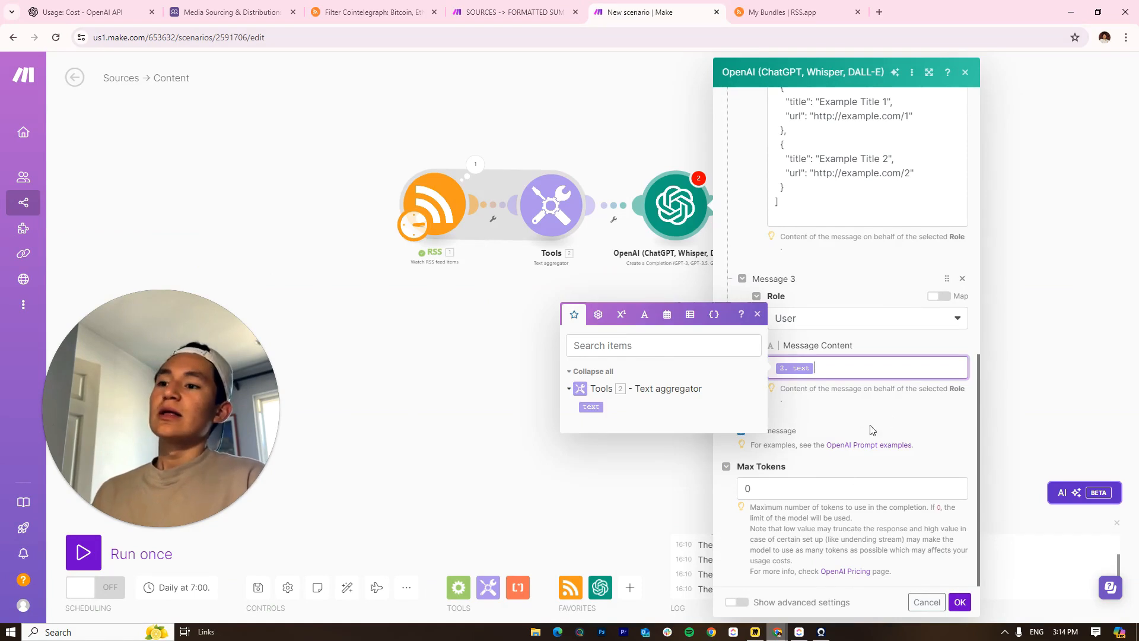
Save the OpenAI module's settings with its three messages
{"action": "left_click", "coordinate": [873, 430]}
{"action": "left_click", "coordinate": [956, 598]}
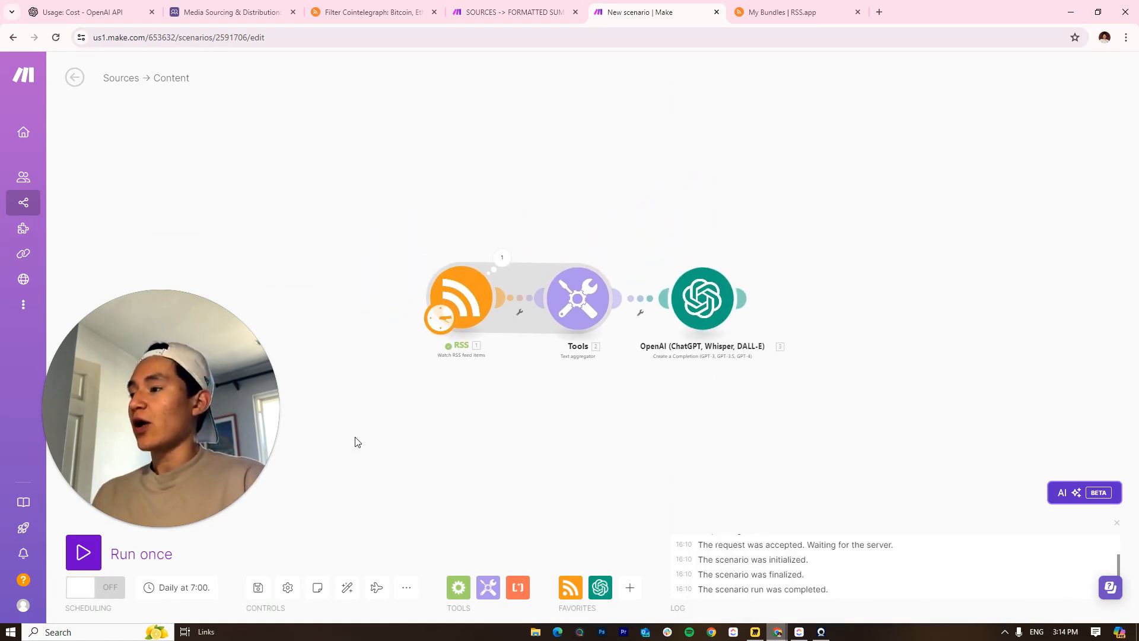
{"action": "left_click_drag", "start_coordinate": [747, 275], "coordinate": [647, 259]}
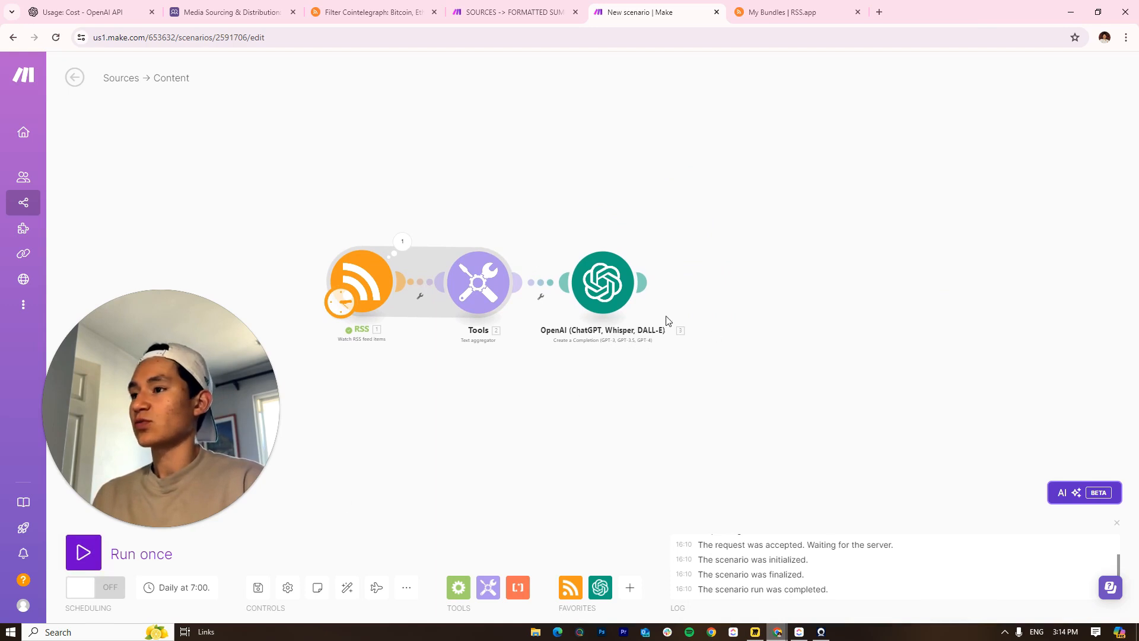
Add a Parse JSON module after the OpenAI module, with the OpenAI Result mapped as its JSON string
{"action": "left_click", "coordinate": [646, 282]}
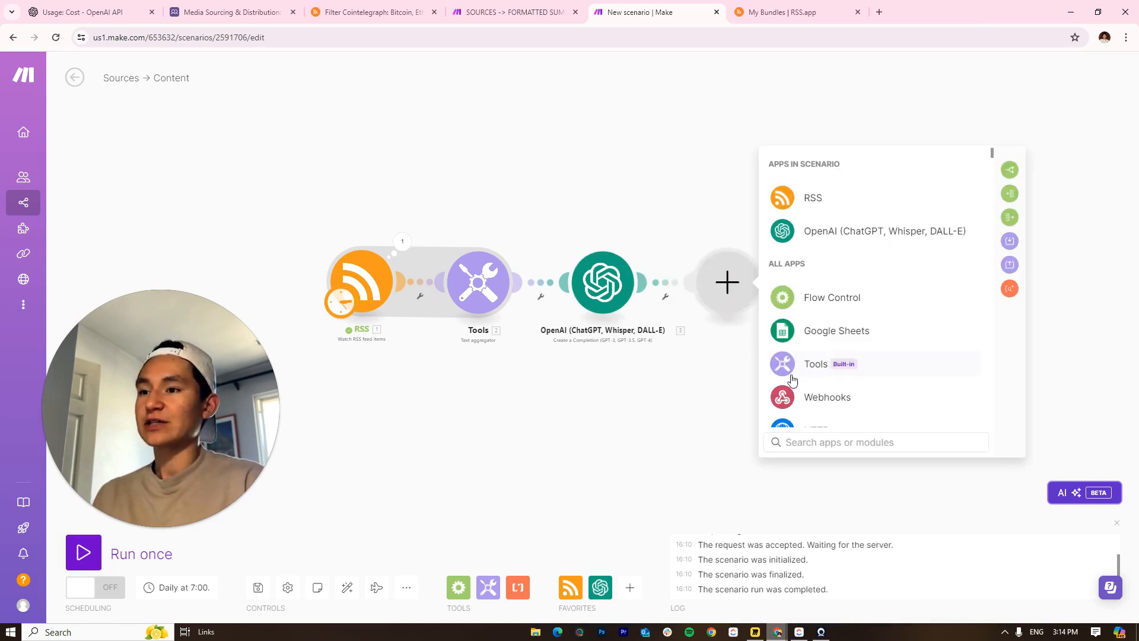
{"action": "type", "text": "JSON"}
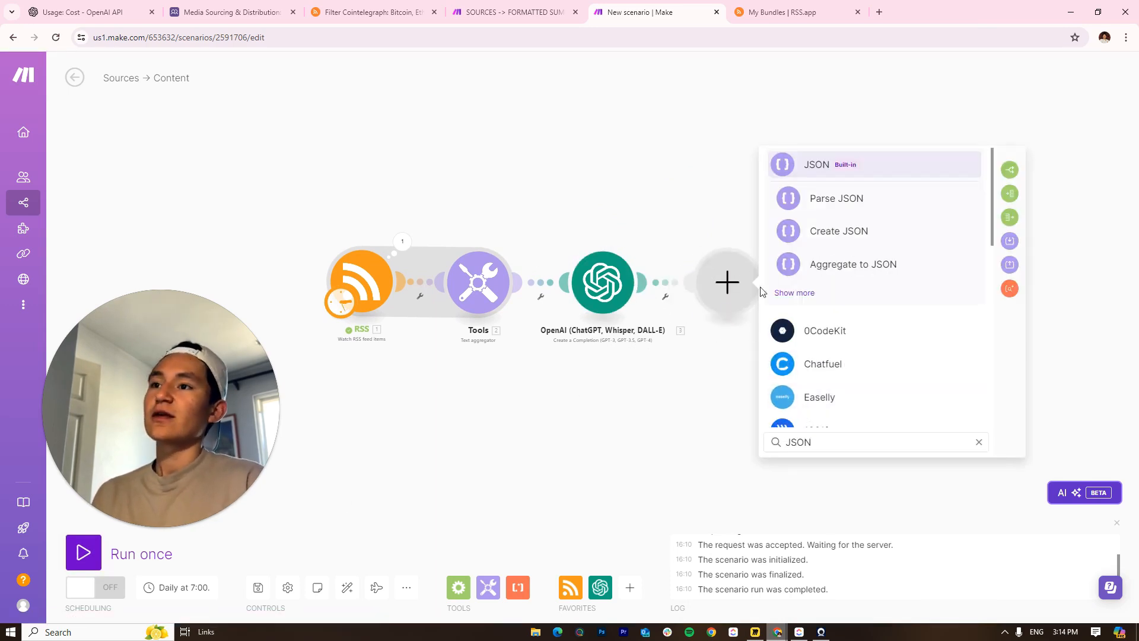
{"action": "left_click", "coordinate": [808, 198]}
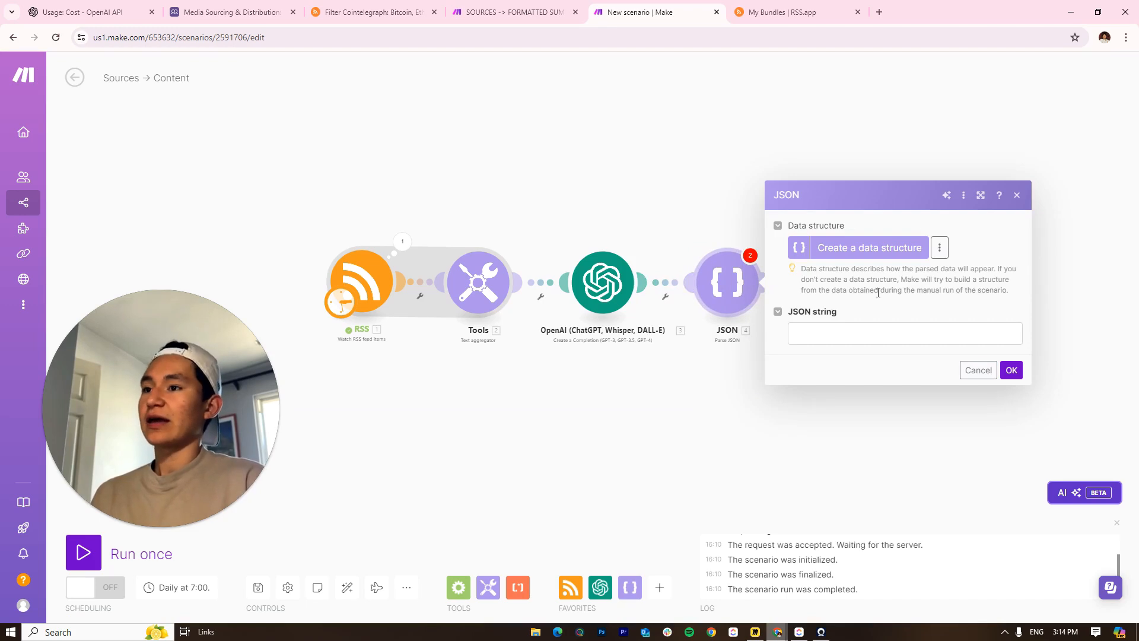
{"action": "left_click", "coordinate": [858, 337]}
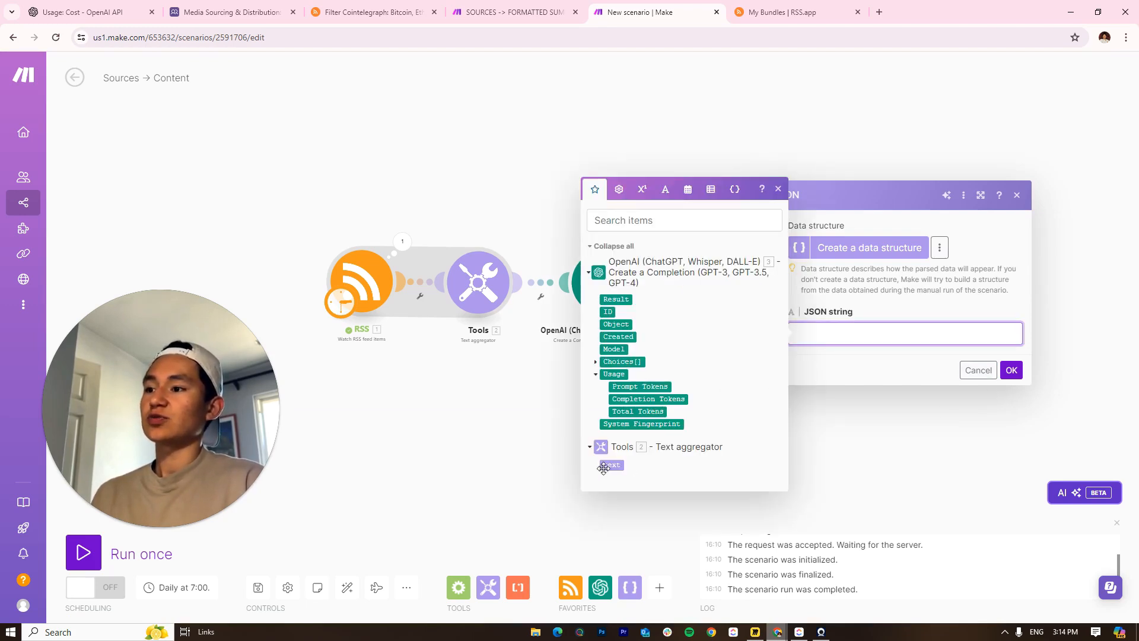
{"action": "left_click_drag", "start_coordinate": [622, 294], "coordinate": [854, 332]}
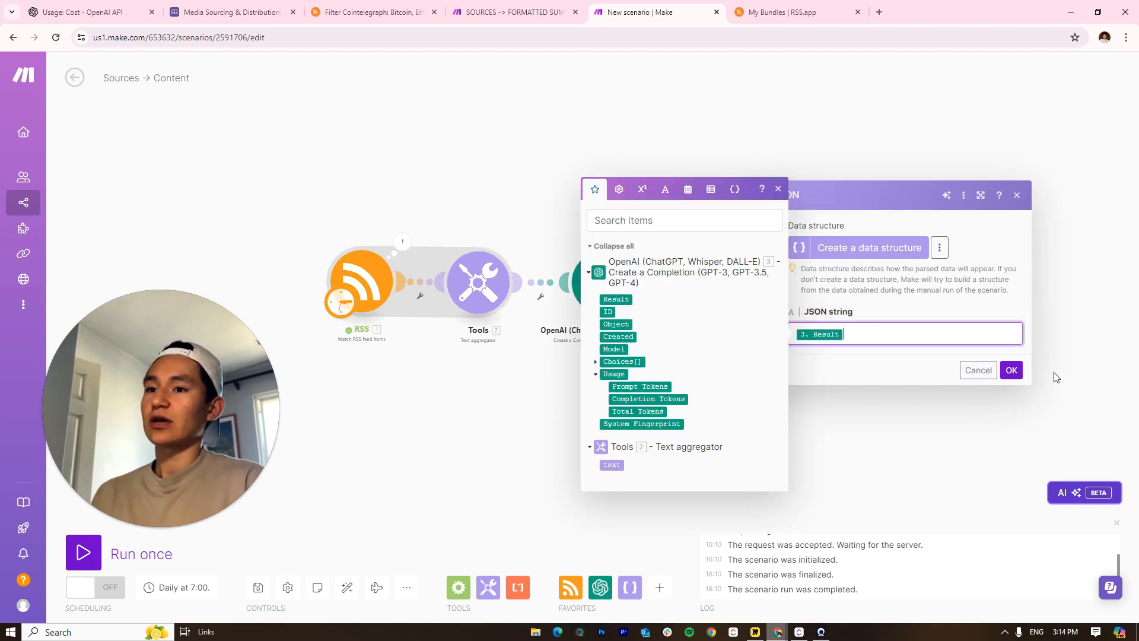
{"action": "left_click", "coordinate": [1011, 370]}
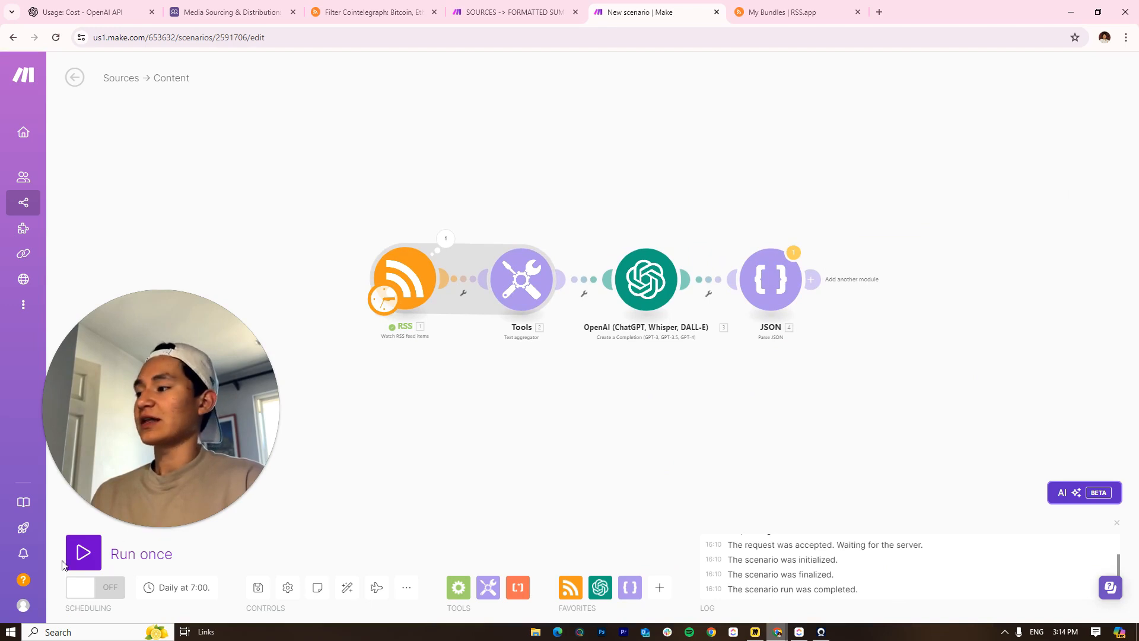
Run the scenario once despite the transformer warning and inspect the JSON module's error details
{"action": "left_click", "coordinate": [83, 552]}
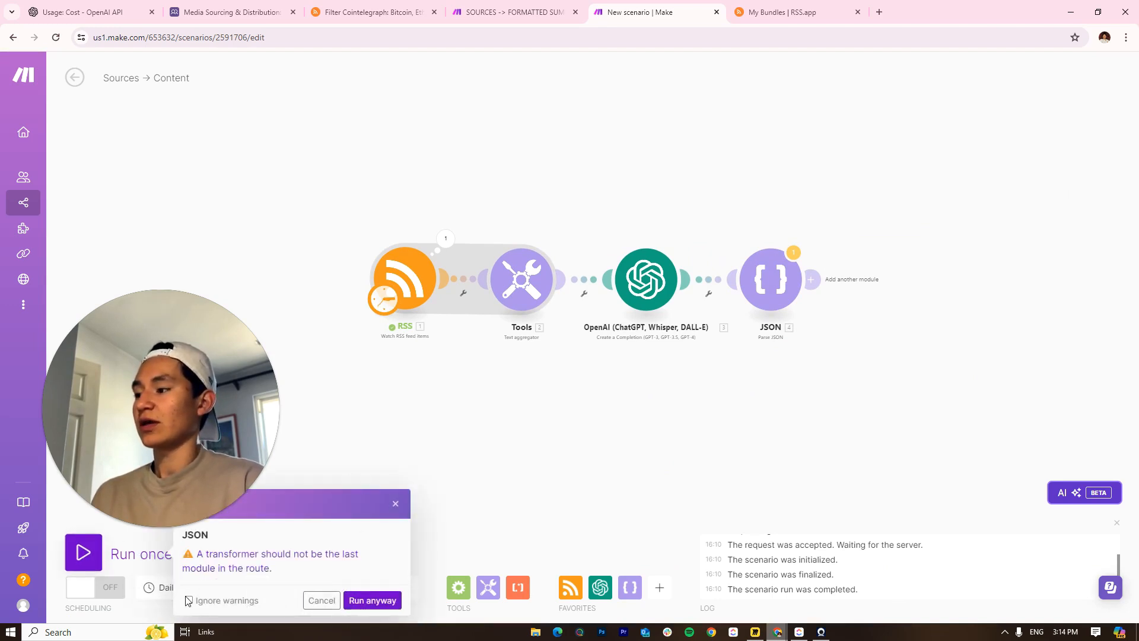
{"action": "left_click", "coordinate": [373, 604]}
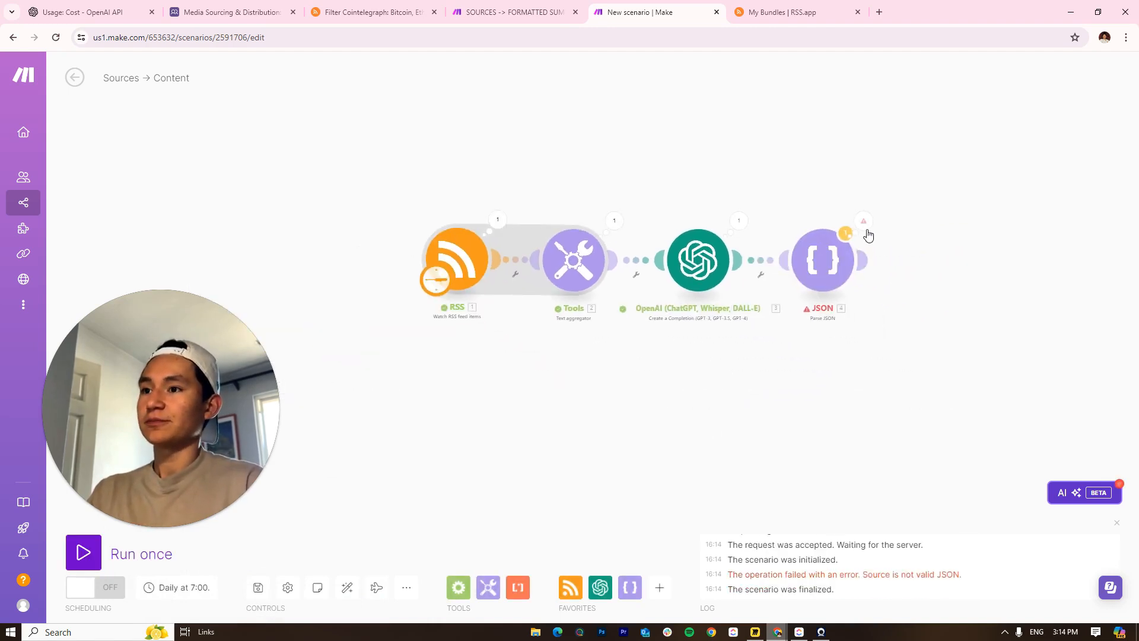
{"action": "left_click", "coordinate": [865, 226]}
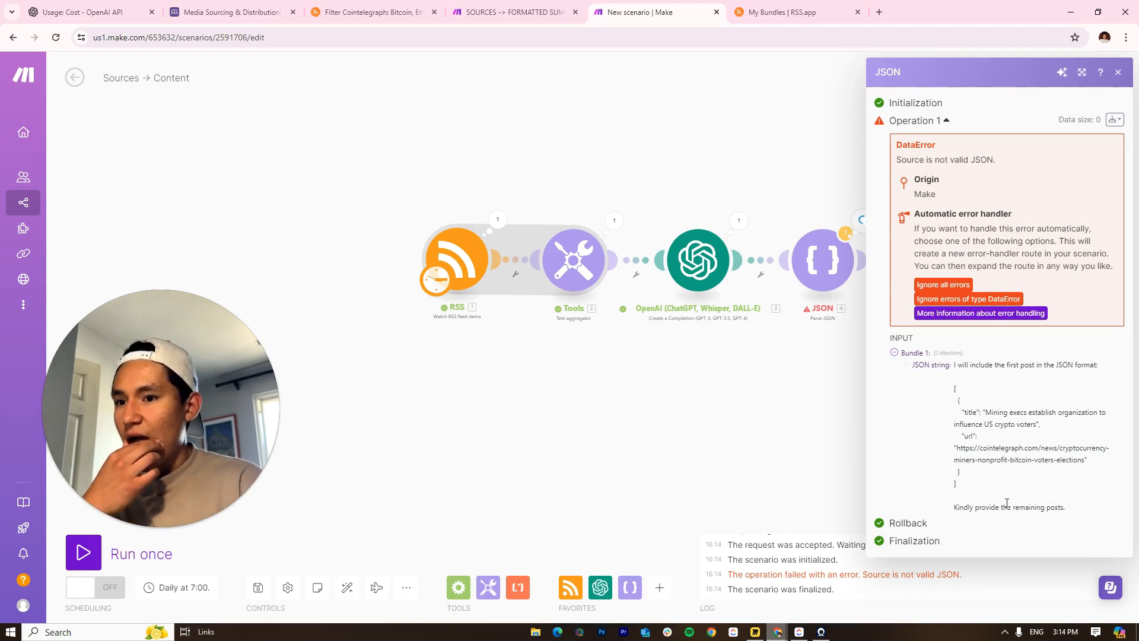
{"action": "left_click", "coordinate": [766, 365]}
Compare the run outputs of the Tools, OpenAI and RSS modules, checking the OpenAI result for text outside the JSON array
{"action": "left_click", "coordinate": [541, 223]}
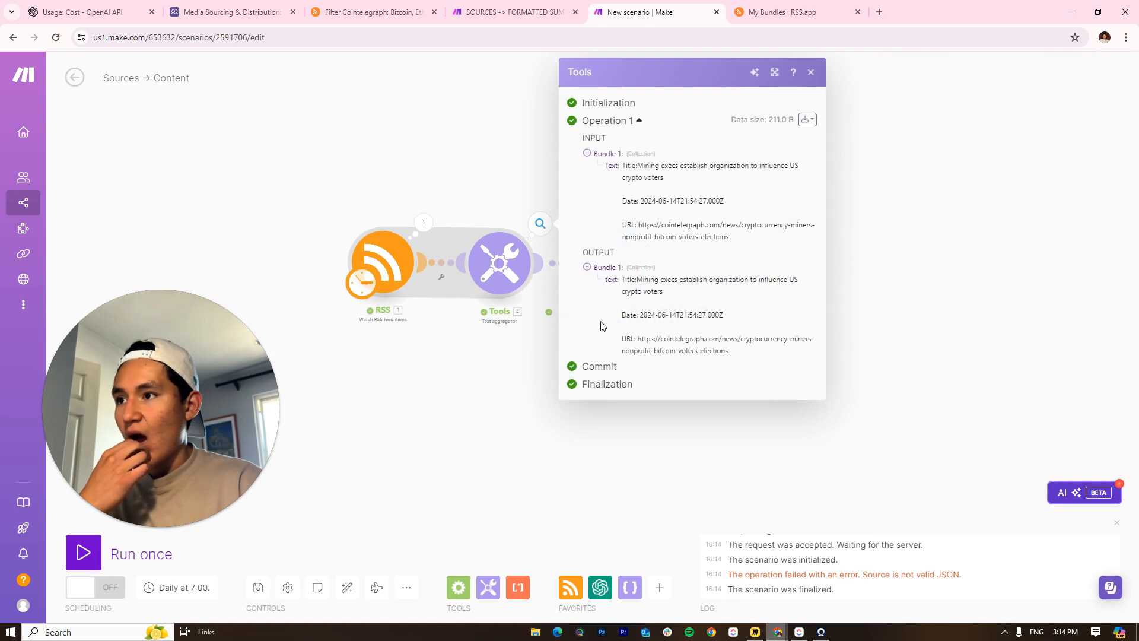
{"action": "left_click", "coordinate": [489, 369]}
{"action": "left_click", "coordinate": [663, 225]}
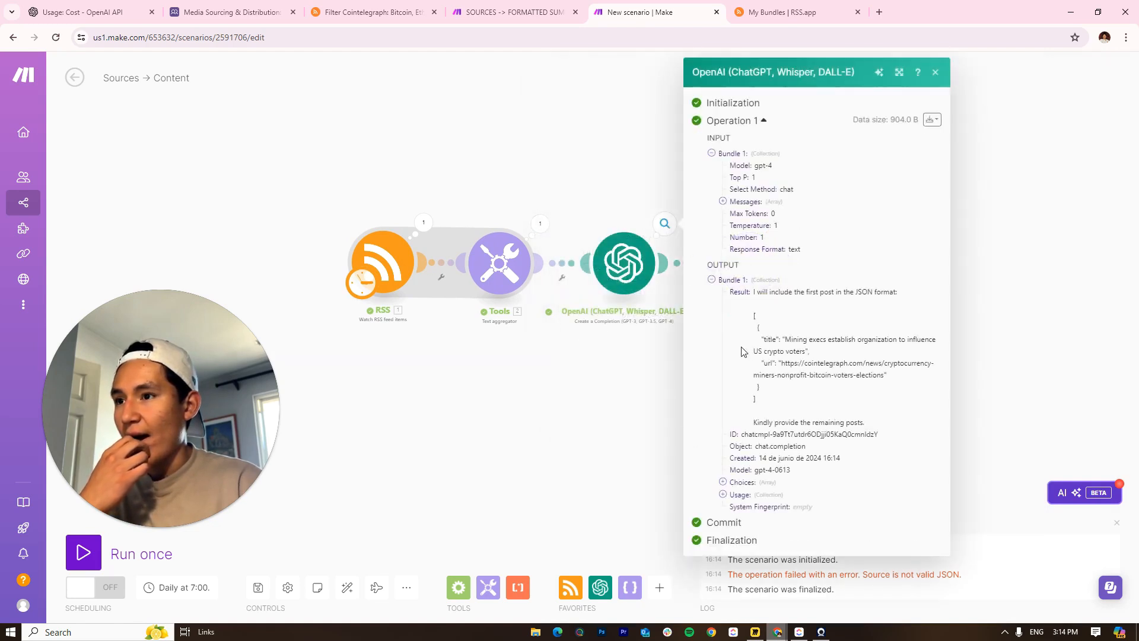
{"action": "triple_click", "coordinate": [798, 417]}
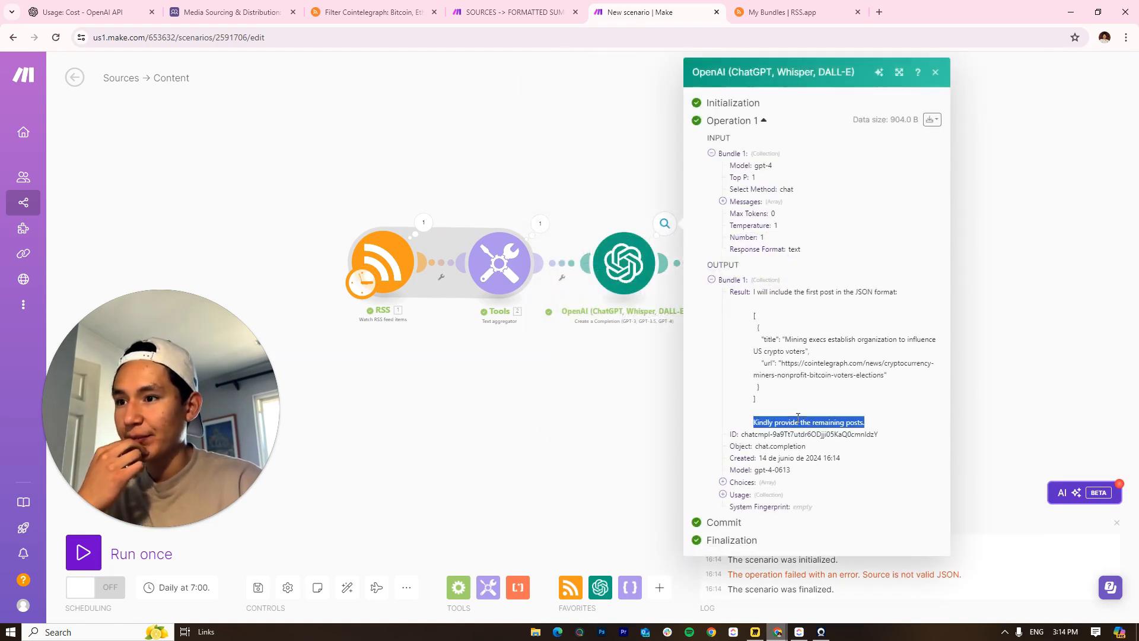
{"action": "left_click", "coordinate": [562, 383]}
{"action": "left_click", "coordinate": [540, 229]}
{"action": "left_click", "coordinate": [424, 223]}
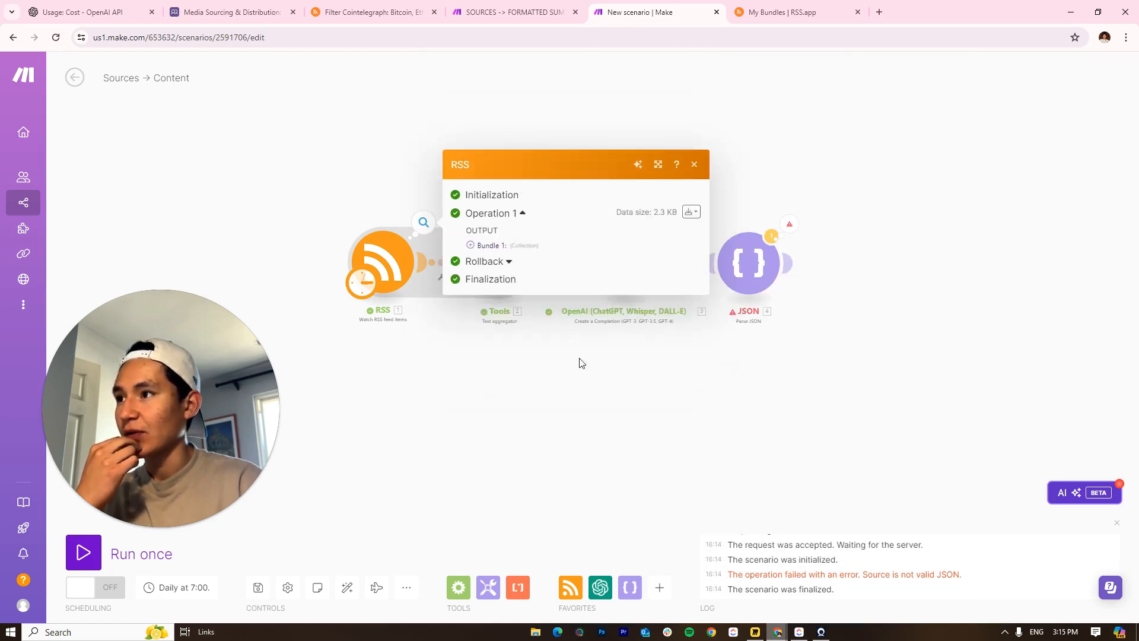
{"action": "left_click", "coordinate": [531, 390]}
{"action": "left_click", "coordinate": [665, 224]}
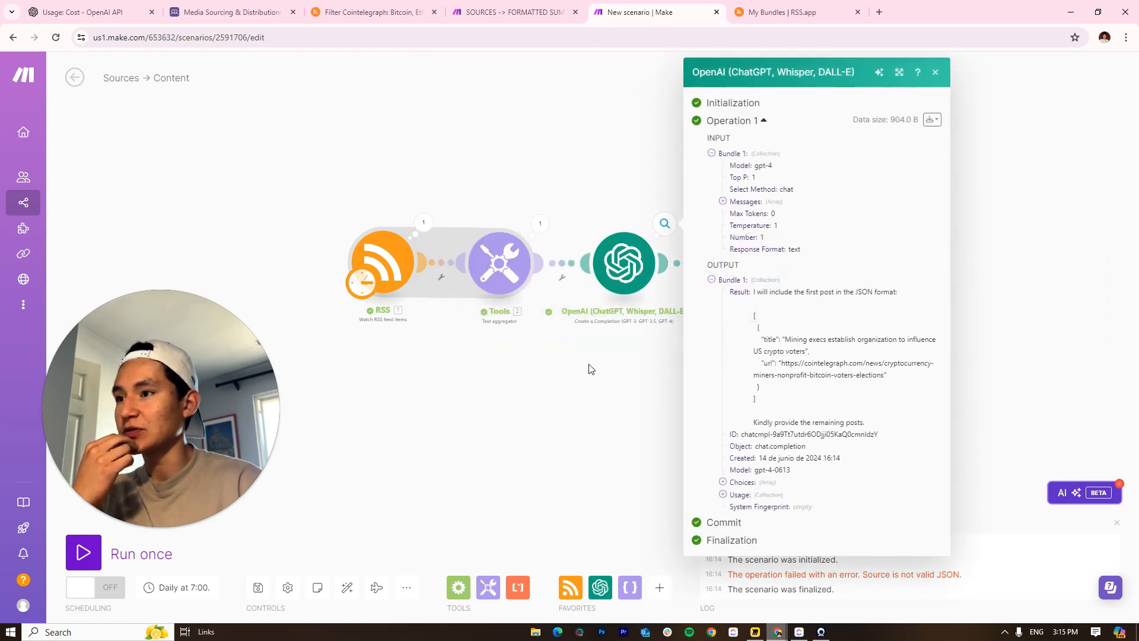
{"action": "left_click", "coordinate": [591, 369]}
{"action": "left_click", "coordinate": [669, 211]}
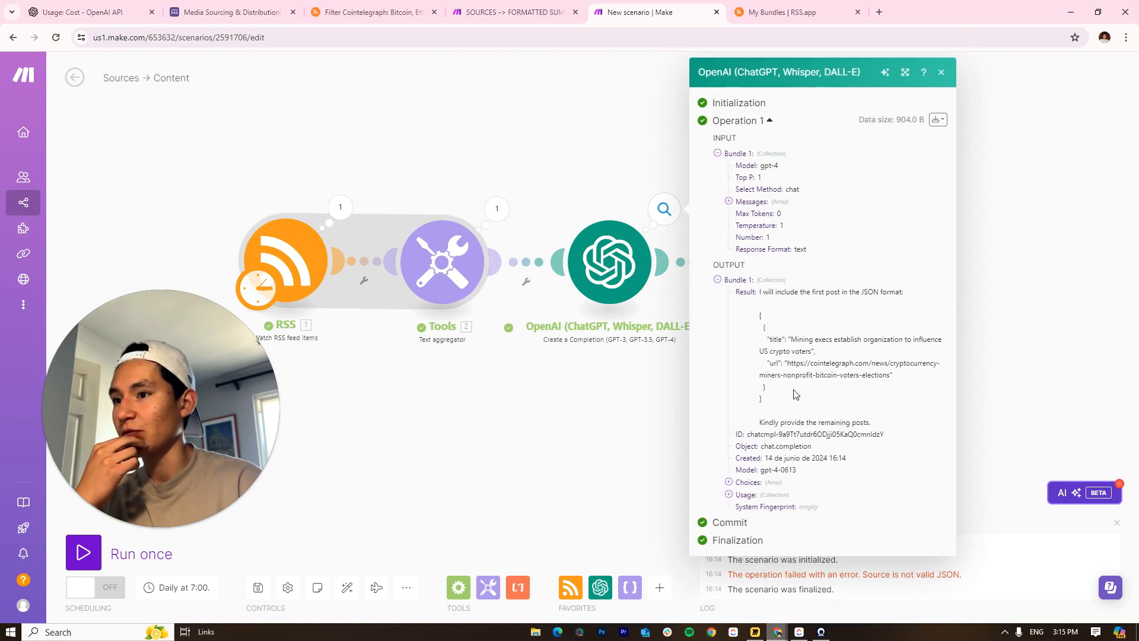
Append "DO NOT RESPOND WITH ANYTHING ELSE BUT JSON FORMAT" to the end of Message 2 in the OpenAI module and save its settings
{"action": "left_click", "coordinate": [613, 257]}
{"action": "scroll", "coordinate": [830, 380], "scroll_direction": "down", "scroll_amount": 5}
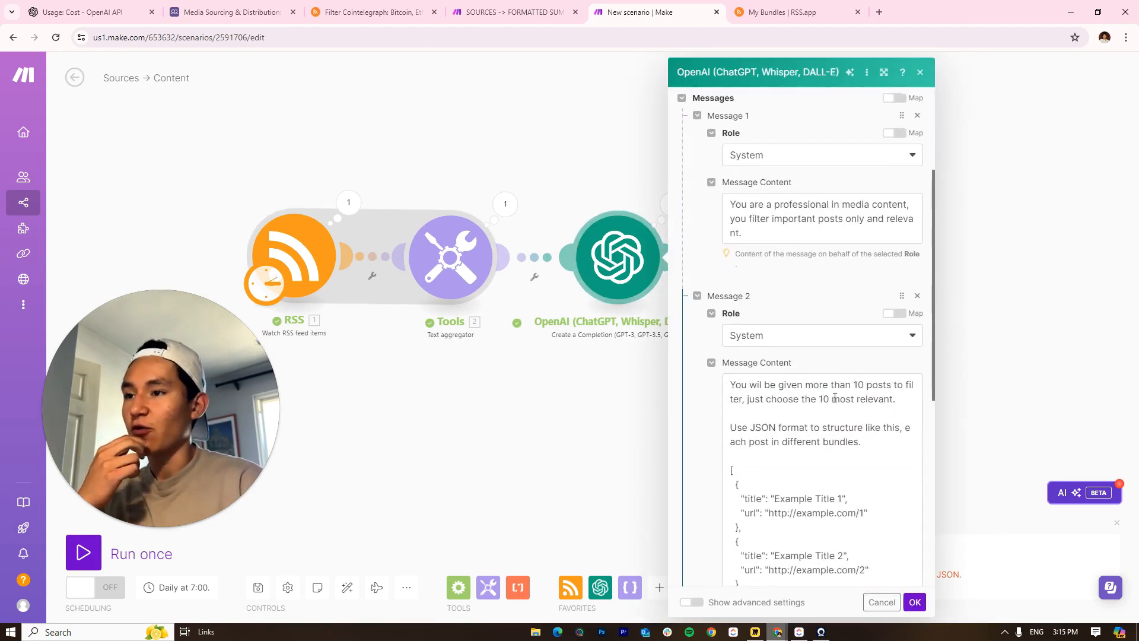
{"action": "scroll", "coordinate": [835, 397], "scroll_direction": "down", "scroll_amount": 2}
{"action": "left_click", "coordinate": [813, 489]}
{"action": "key", "text": "Return"}
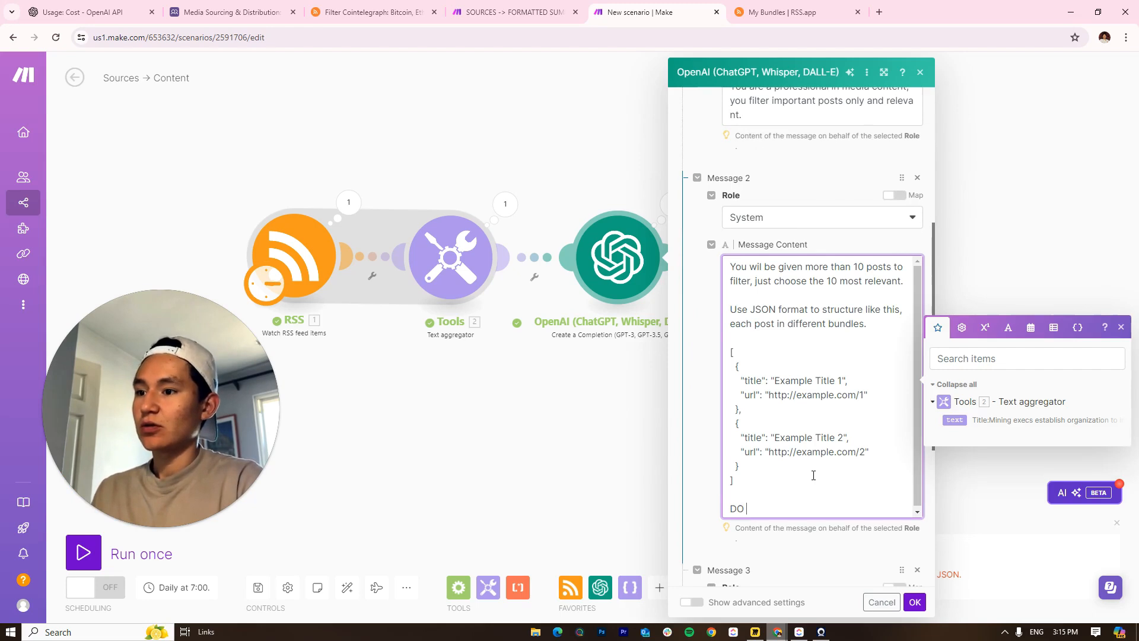
{"action": "type", "text": "DO NOT RESPOND WITH A"}
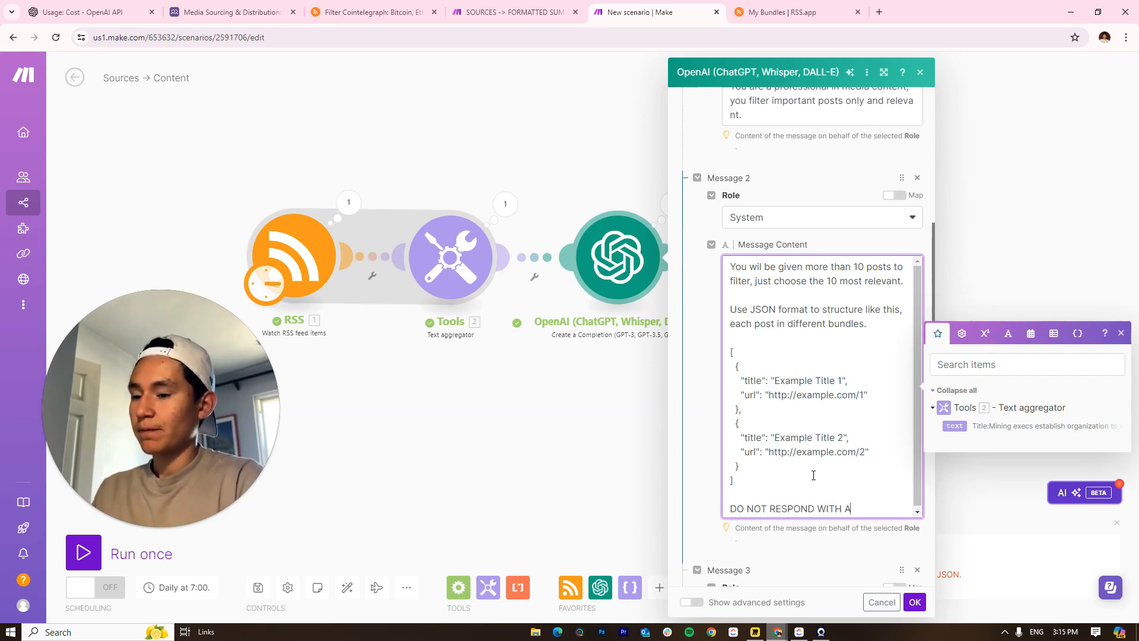
{"action": "type", "text": "NYTHING ELSE"}
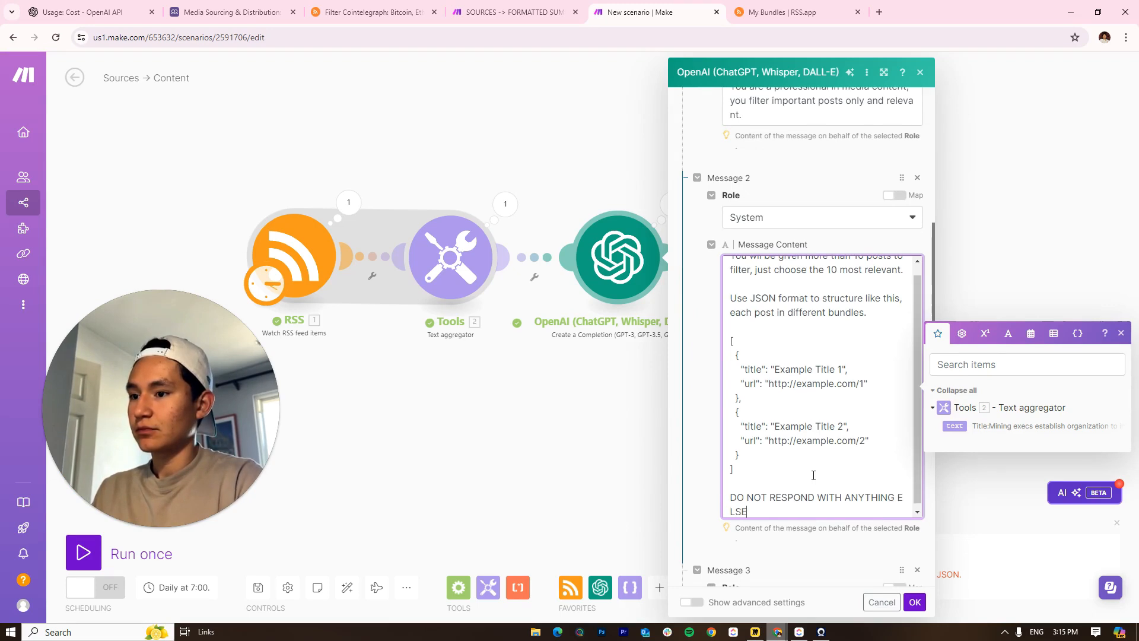
{"action": "key", "text": "BackSpace"}
{"action": "key", "text": "BackSpace"}
{"action": "key", "text": "BackSpace"}
{"action": "type", "text": "ELS"}
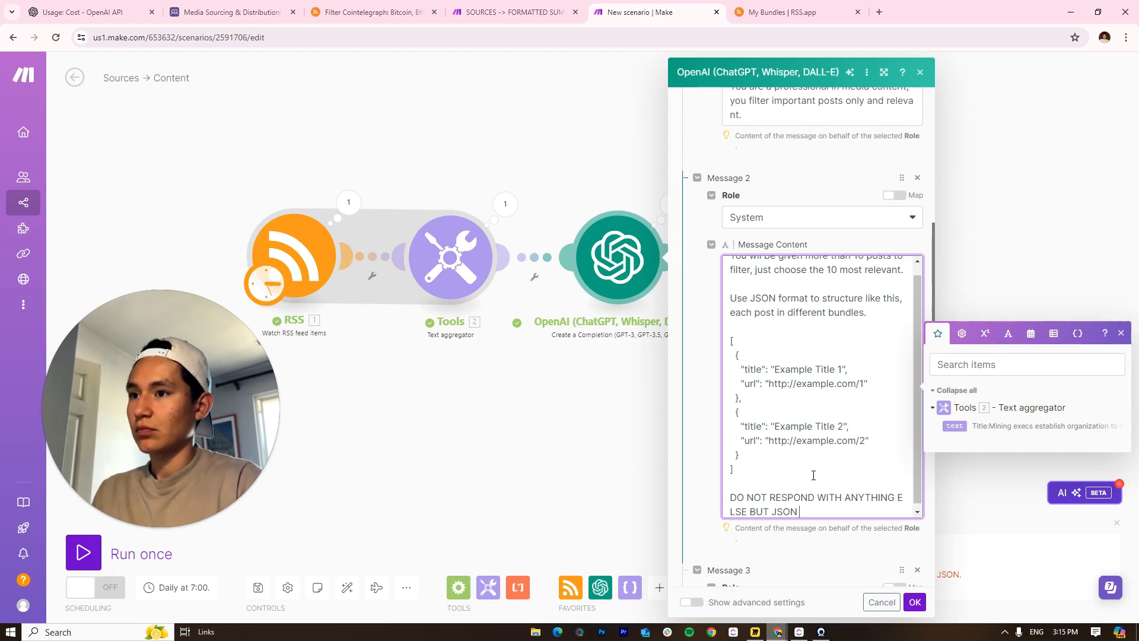
{"action": "type", "text": "F"}
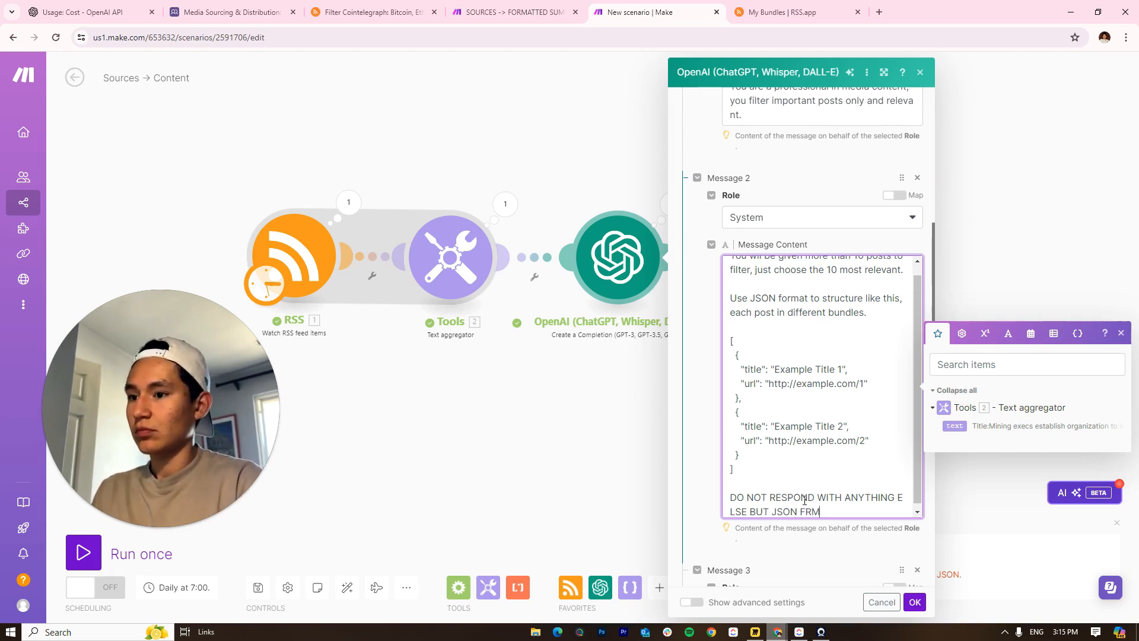
{"action": "type", "text": "ORMAS"}
{"action": "key", "text": "BackSpace"}
{"action": "type", "text": "T"}
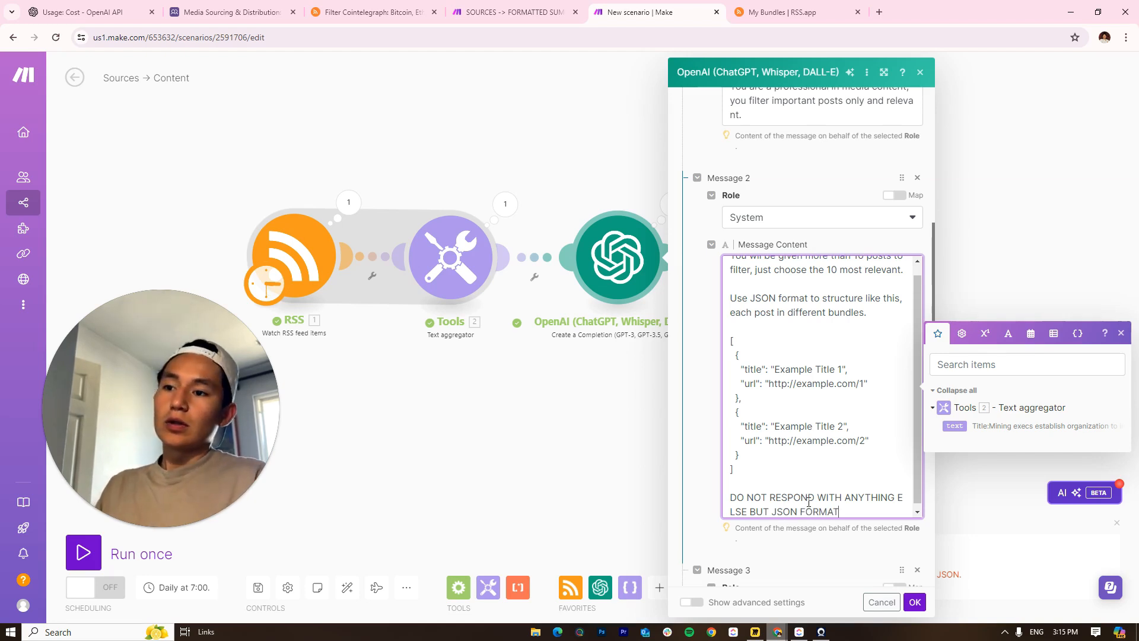
{"action": "left_click", "coordinate": [915, 602]}
Choose where the RSS module starts reading feed items and run the scenario once again
{"action": "left_click_drag", "start_coordinate": [512, 294], "coordinate": [626, 318]}
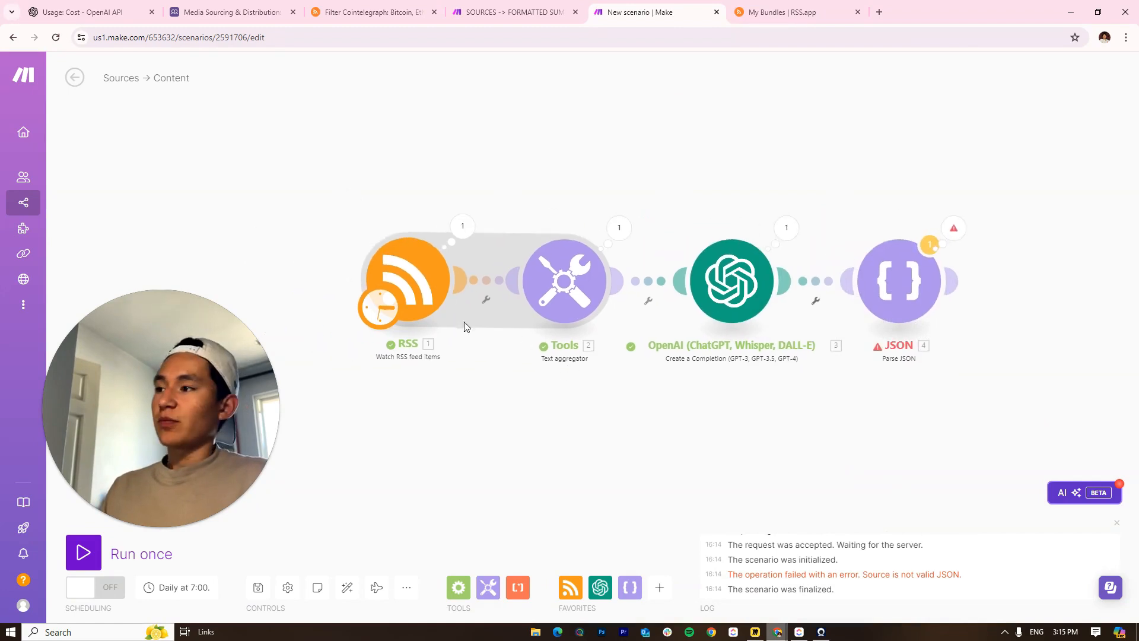
{"action": "right_click", "coordinate": [438, 289]}
{"action": "left_click", "coordinate": [500, 344]}
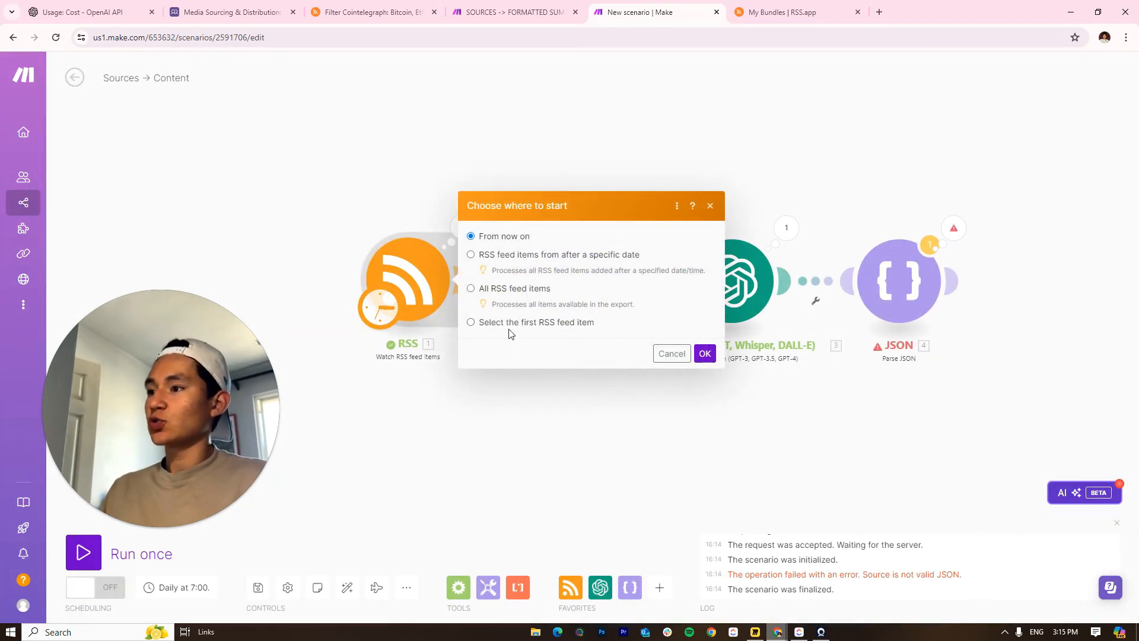
{"action": "left_click", "coordinate": [706, 354]}
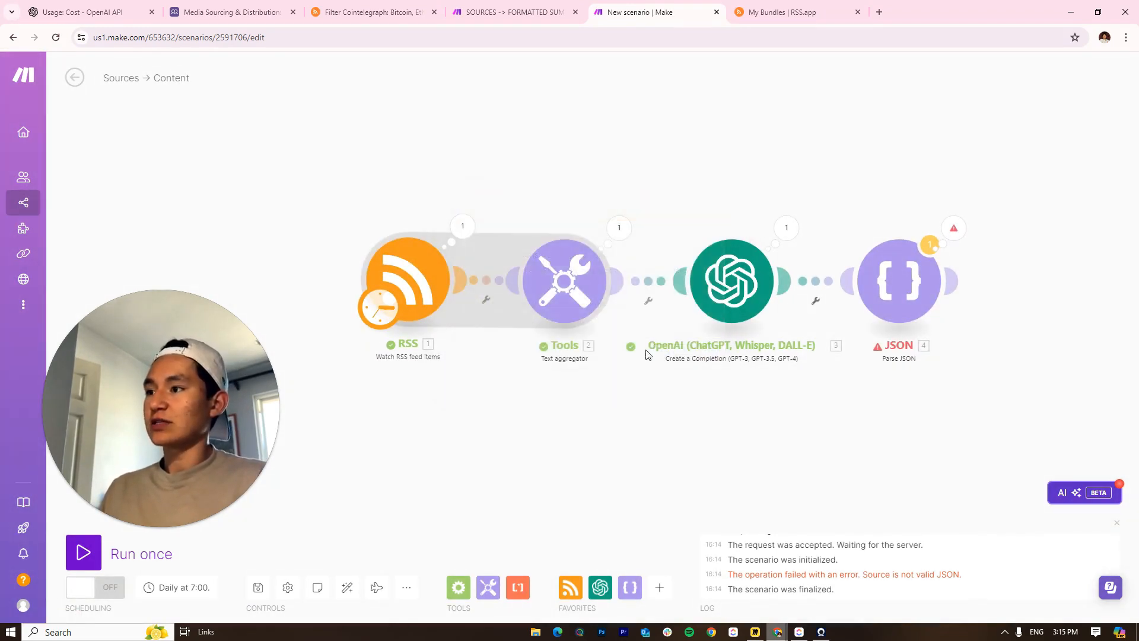
{"action": "left_click", "coordinate": [80, 553]}
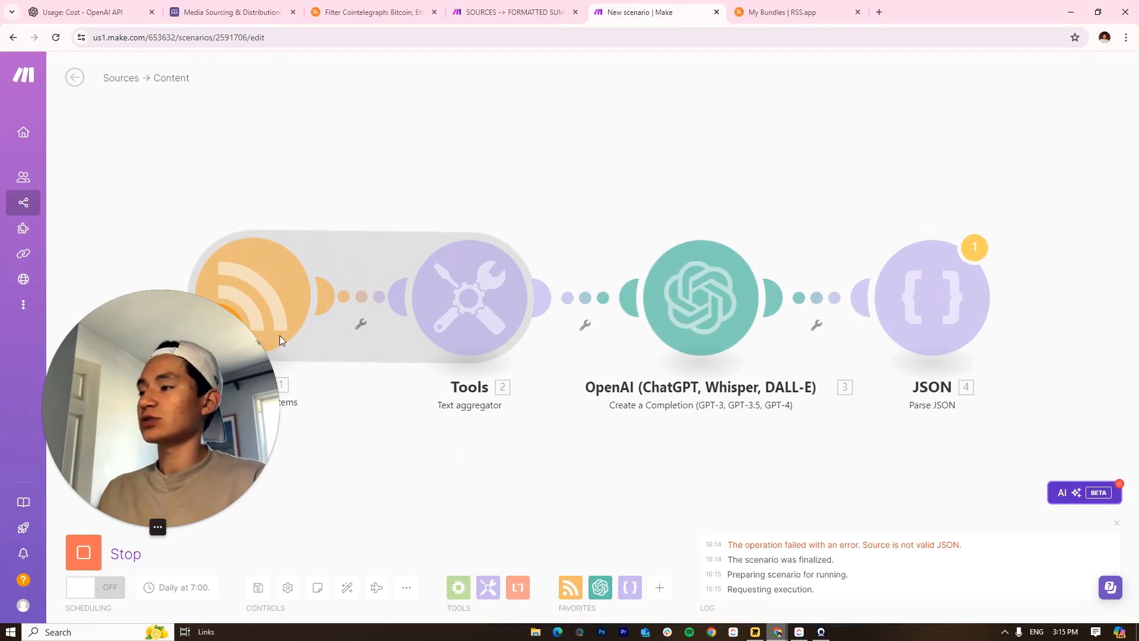
{"action": "scroll", "coordinate": [463, 398], "scroll_direction": "down", "scroll_amount": 2}
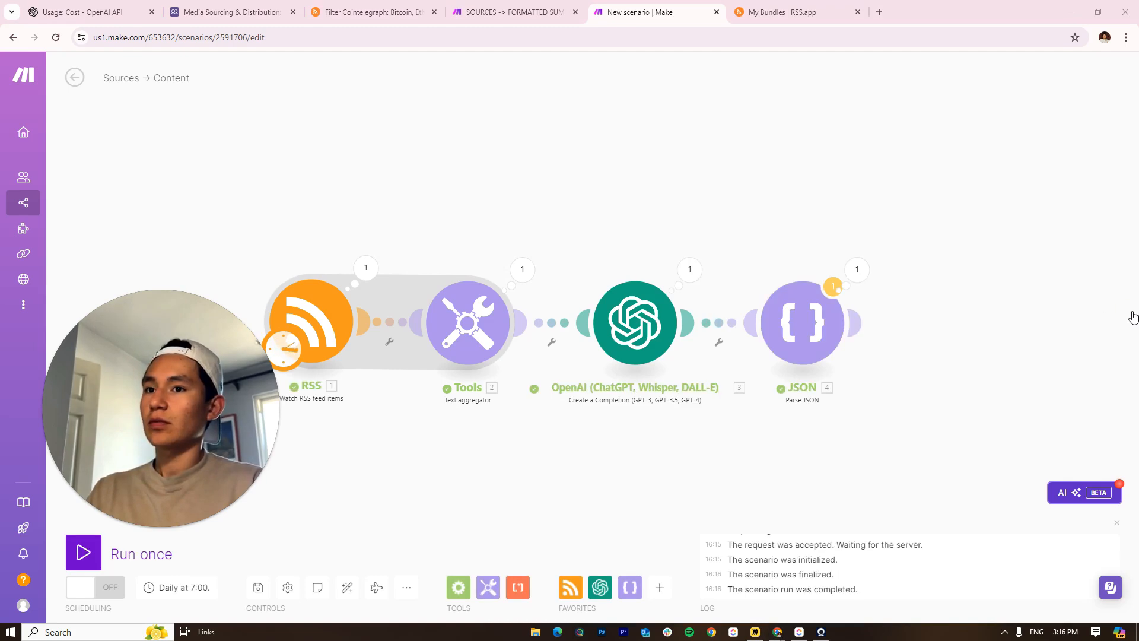
Examine the parsed title and URL in the output bundles of the JSON module
{"action": "left_click_drag", "start_coordinate": [711, 229], "coordinate": [646, 154]}
{"action": "left_click_drag", "start_coordinate": [732, 185], "coordinate": [793, 293]}
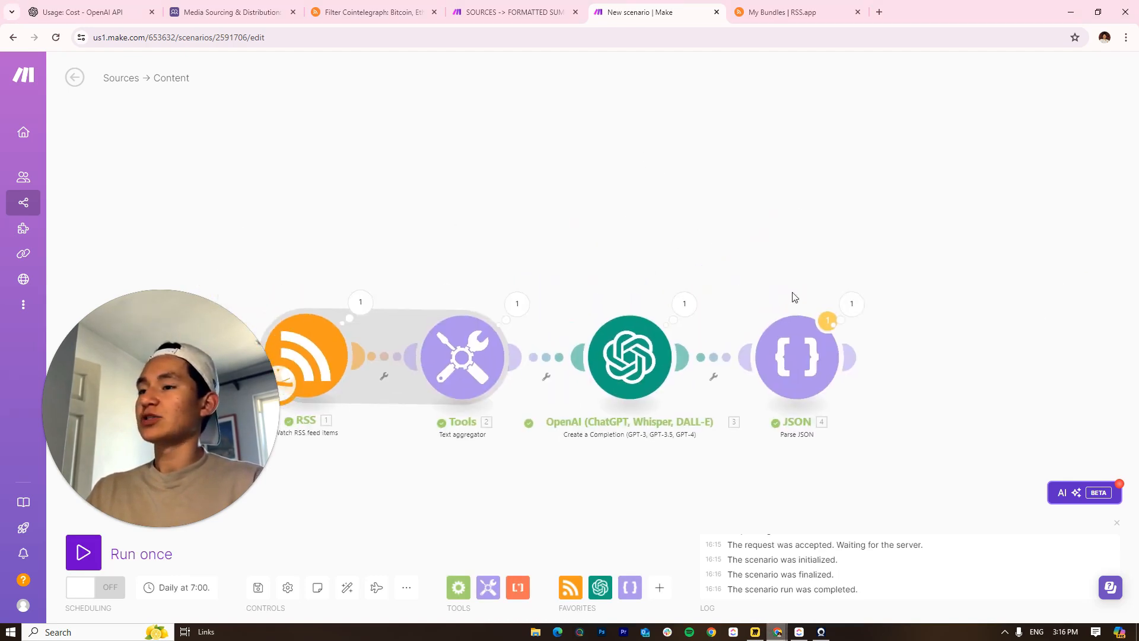
{"action": "left_click", "coordinate": [852, 305]}
{"action": "left_click", "coordinate": [906, 199]}
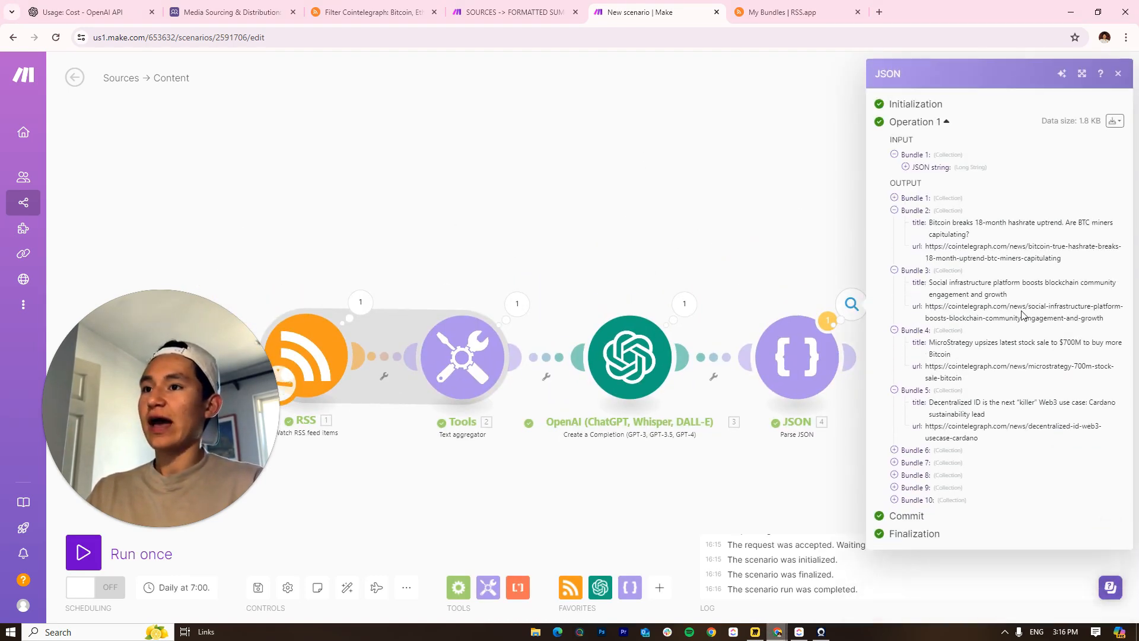
{"action": "left_click", "coordinate": [906, 272]}
{"action": "left_click", "coordinate": [909, 235]}
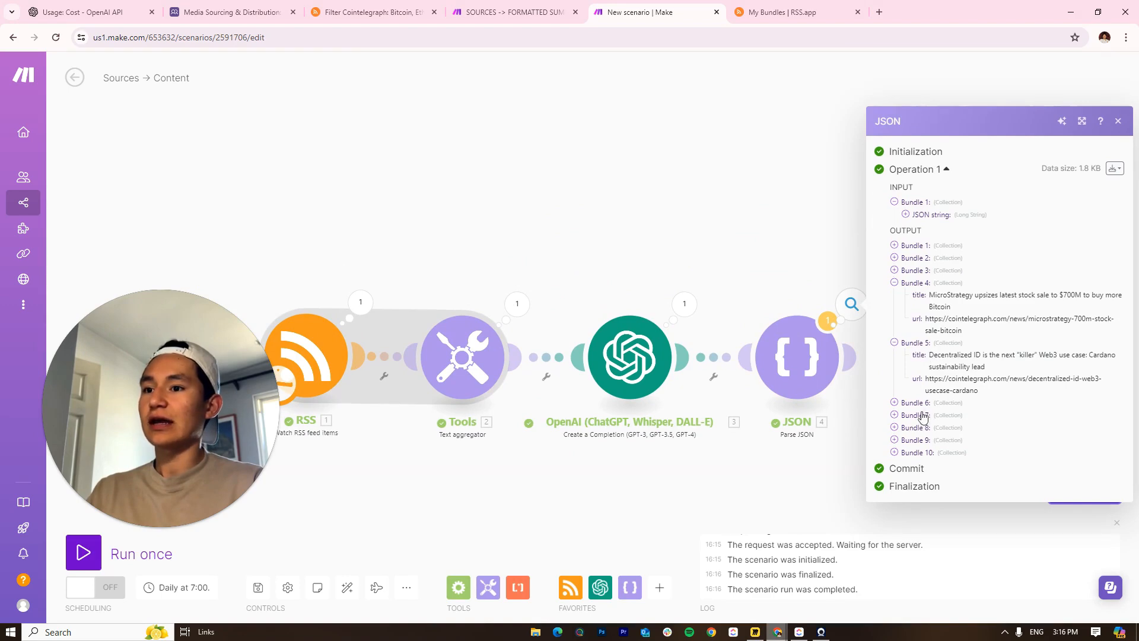
{"action": "left_click", "coordinate": [912, 285]}
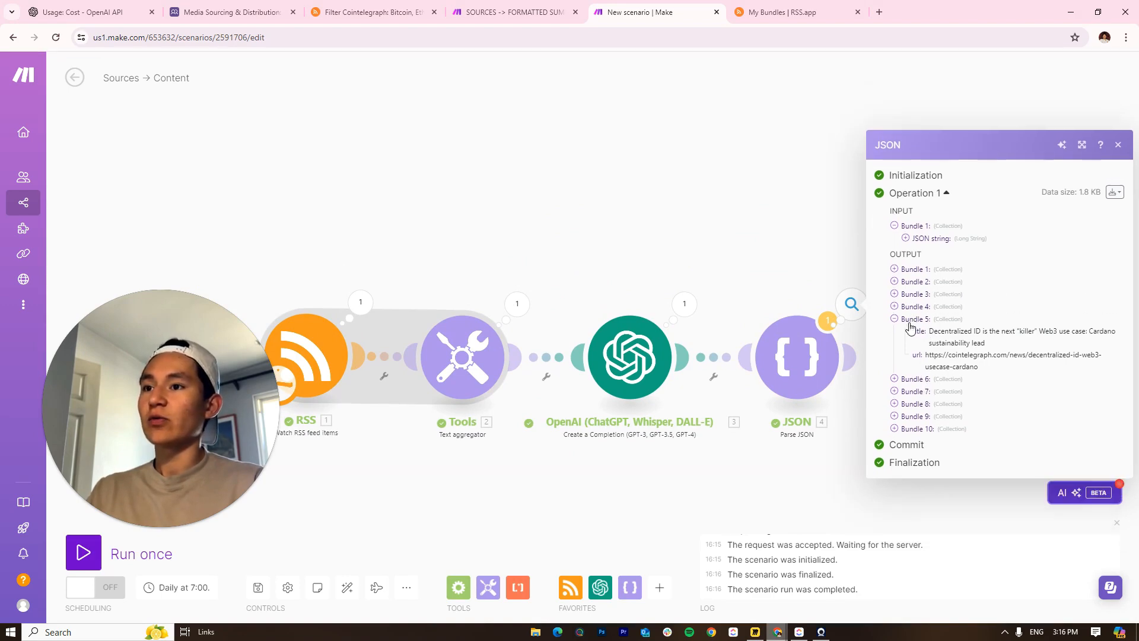
{"action": "left_click", "coordinate": [910, 323]}
Review the RSS module's output and collapse its first four bundles to look over the full list of fetched feed items
{"action": "left_click_drag", "start_coordinate": [618, 219], "coordinate": [881, 151]}
{"action": "left_click", "coordinate": [621, 235]}
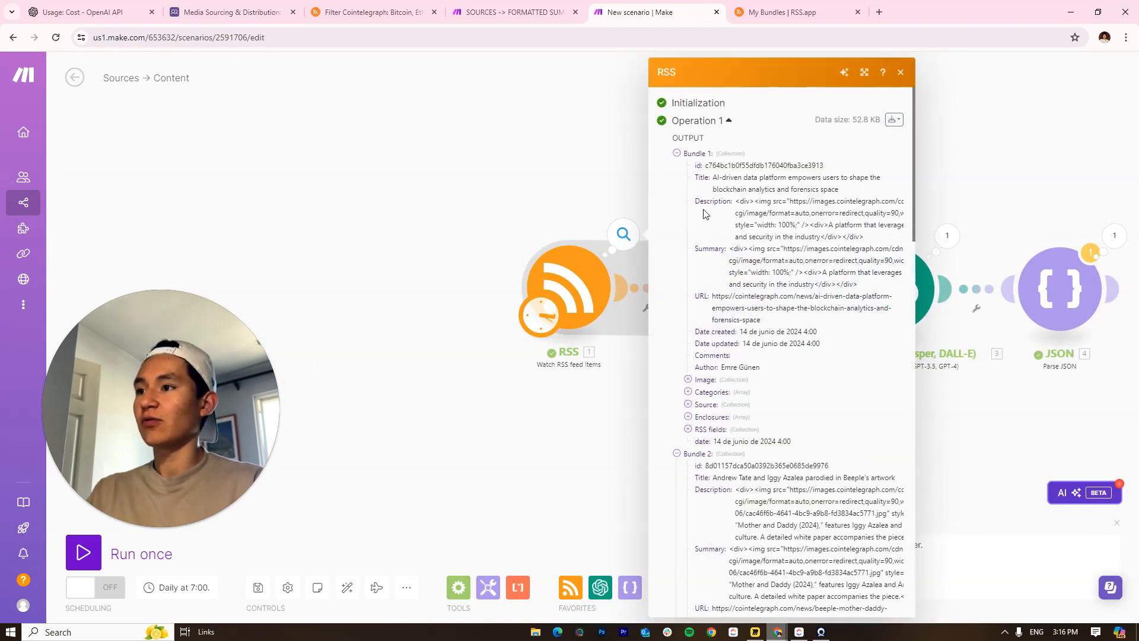
{"action": "scroll", "coordinate": [685, 188], "scroll_direction": "down", "scroll_amount": 3}
{"action": "scroll", "coordinate": [681, 184], "scroll_direction": "up", "scroll_amount": 5}
{"action": "left_click", "coordinate": [677, 153]}
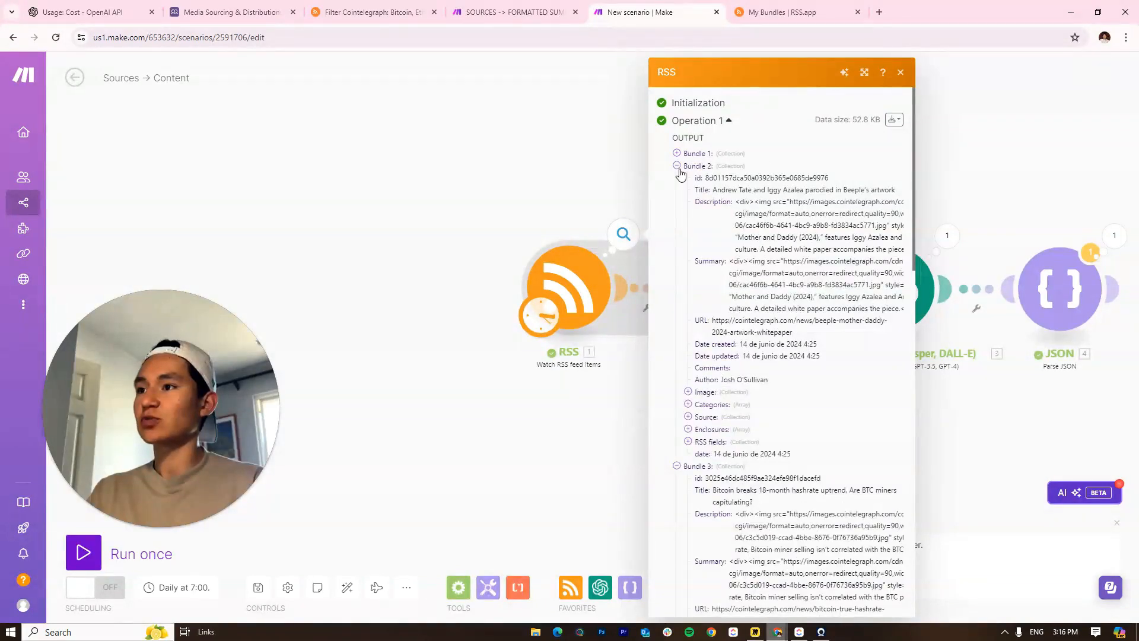
{"action": "left_click", "coordinate": [677, 165]}
{"action": "left_click", "coordinate": [677, 178]}
{"action": "left_click", "coordinate": [677, 190]}
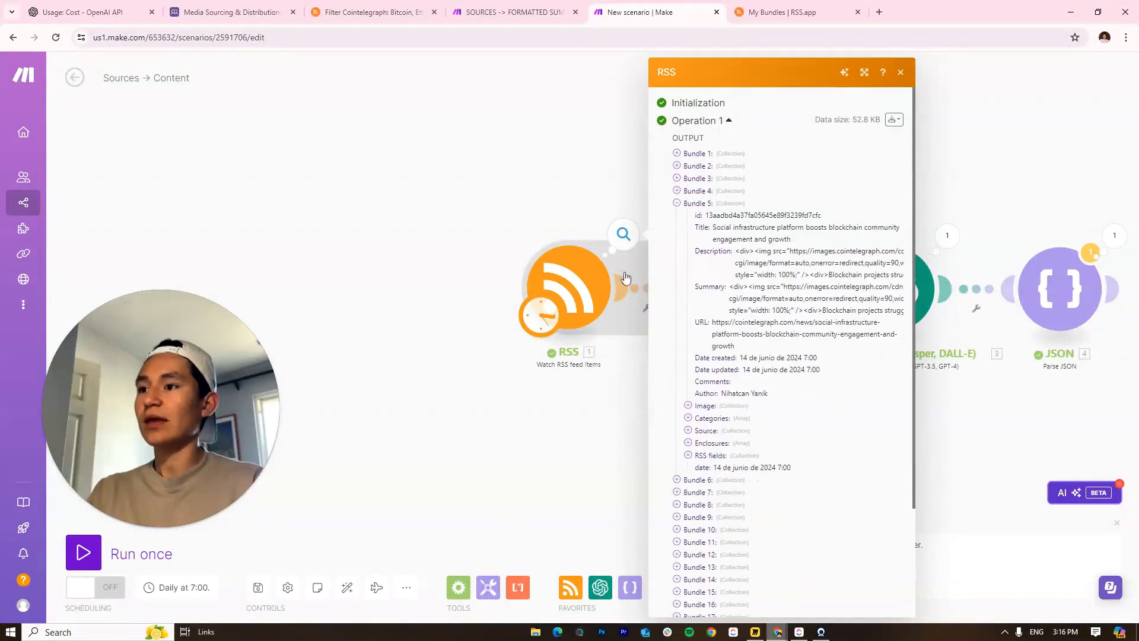
{"action": "scroll", "coordinate": [838, 408], "scroll_direction": "down", "scroll_amount": 3}
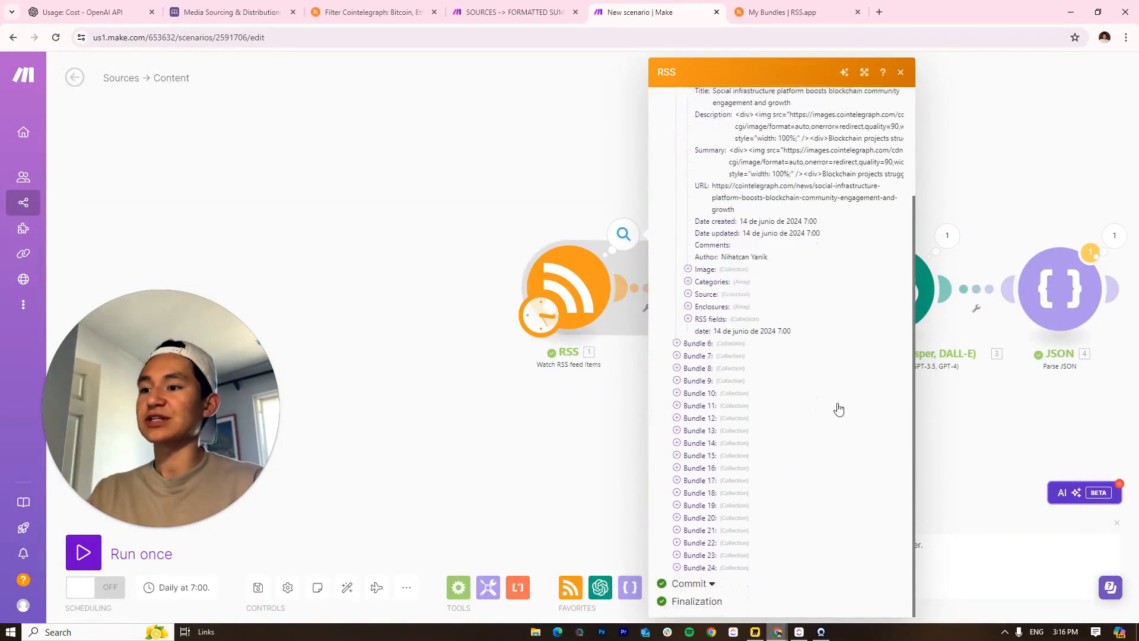
Open the JSON module's output and collapse its first five bundles to look over the full list of parsed items
{"action": "left_click", "coordinate": [541, 153]}
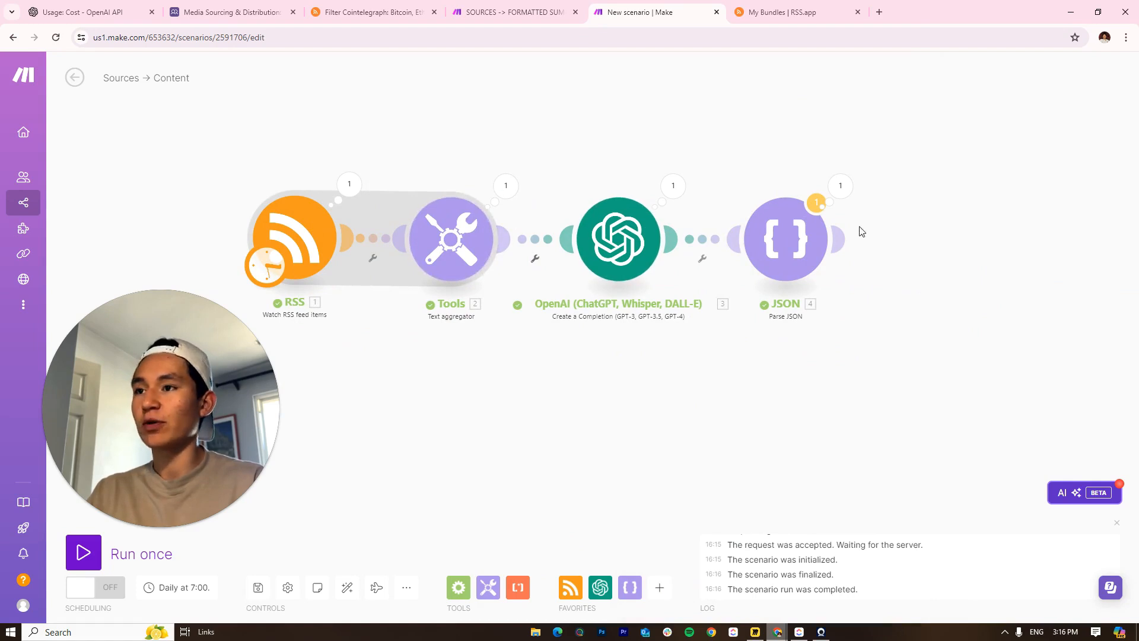
{"action": "left_click", "coordinate": [840, 185]}
{"action": "left_click", "coordinate": [913, 196]}
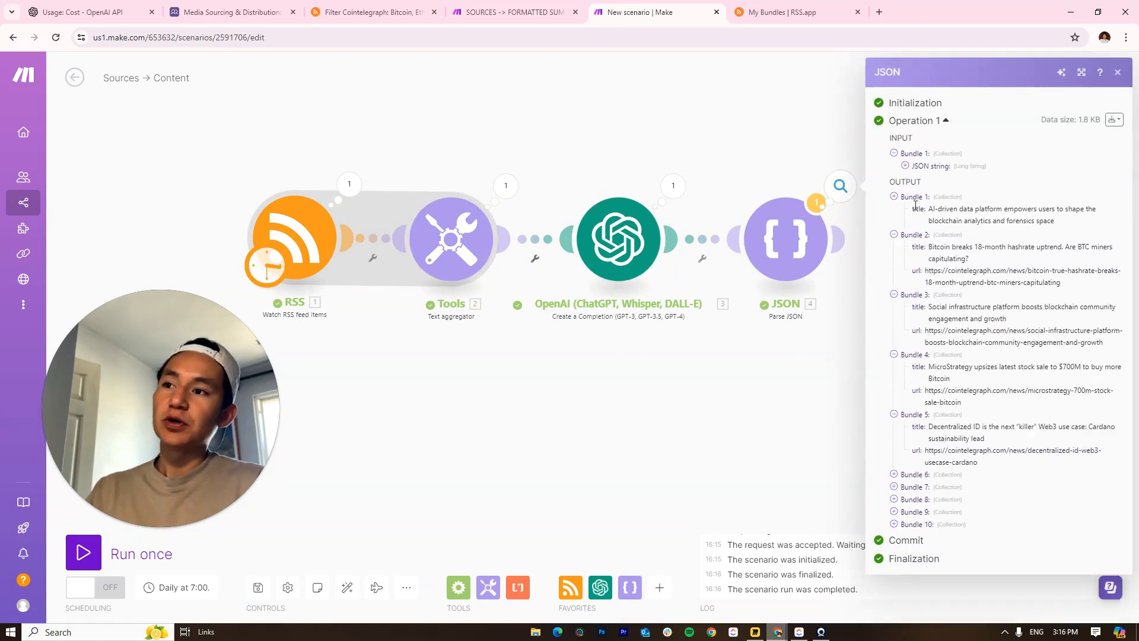
{"action": "left_click", "coordinate": [912, 209]}
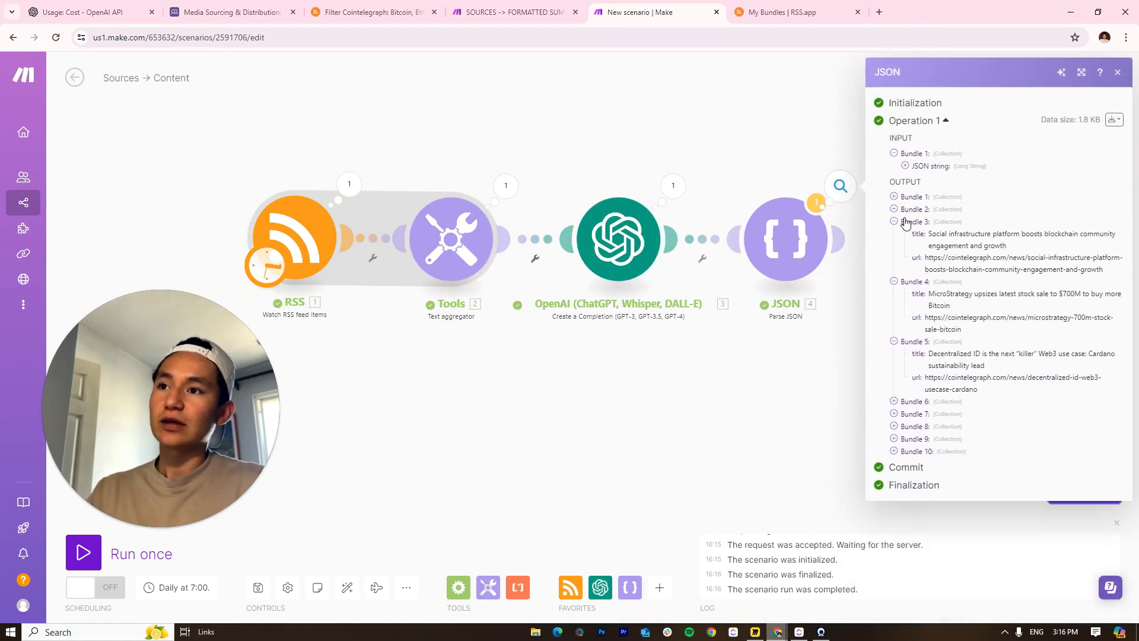
{"action": "left_click", "coordinate": [913, 222]}
{"action": "left_click", "coordinate": [912, 234]}
{"action": "left_click", "coordinate": [913, 246]}
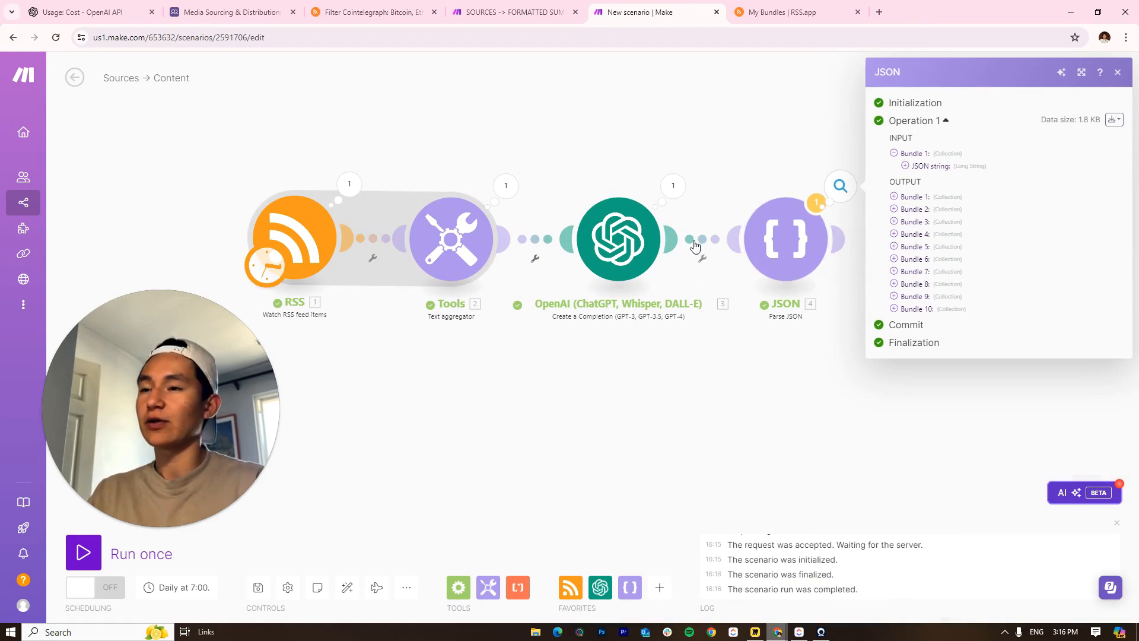
Reopen the JSON module's output and go through its bundles one by one again before closing it
{"action": "left_click_drag", "start_coordinate": [800, 111], "coordinate": [620, 212]}
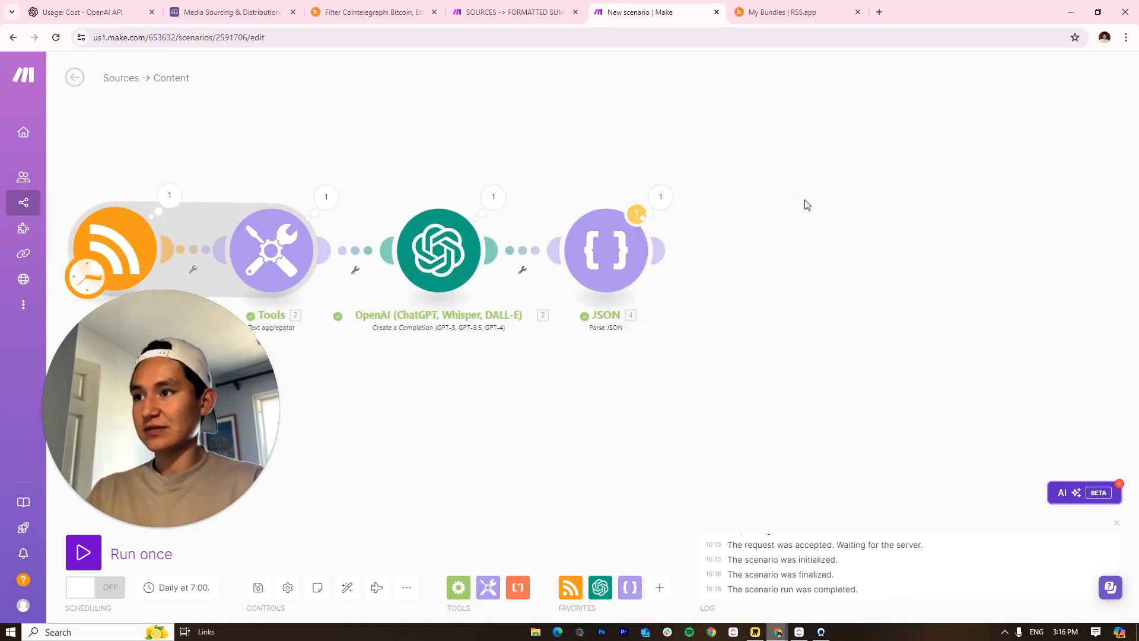
{"action": "left_click", "coordinate": [661, 199]}
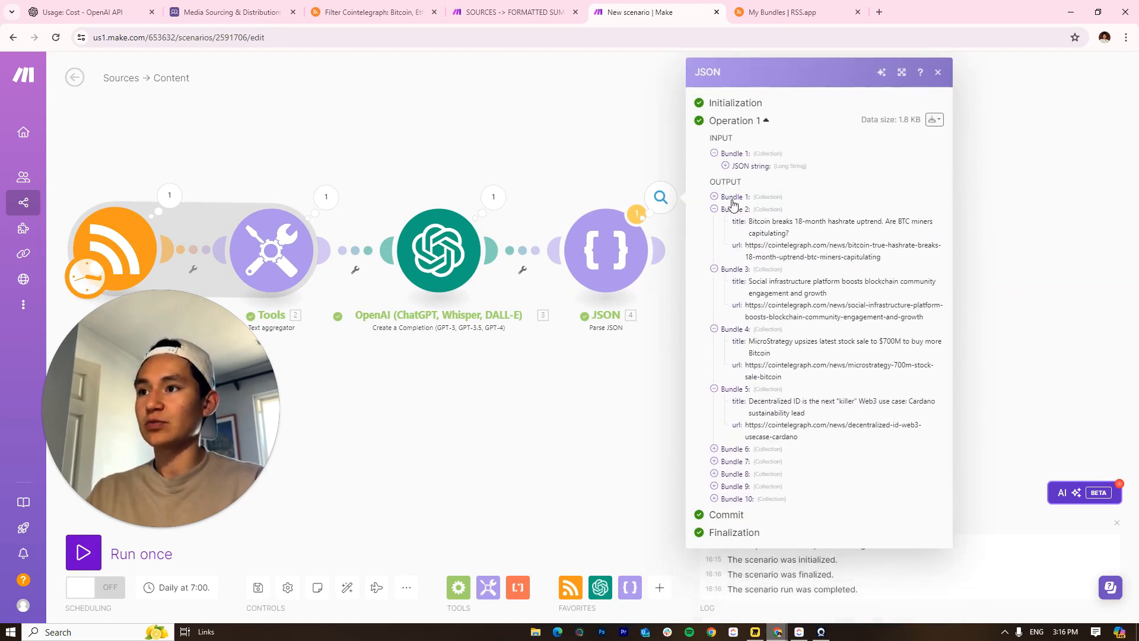
{"action": "left_click", "coordinate": [730, 198]}
{"action": "left_click", "coordinate": [729, 226]}
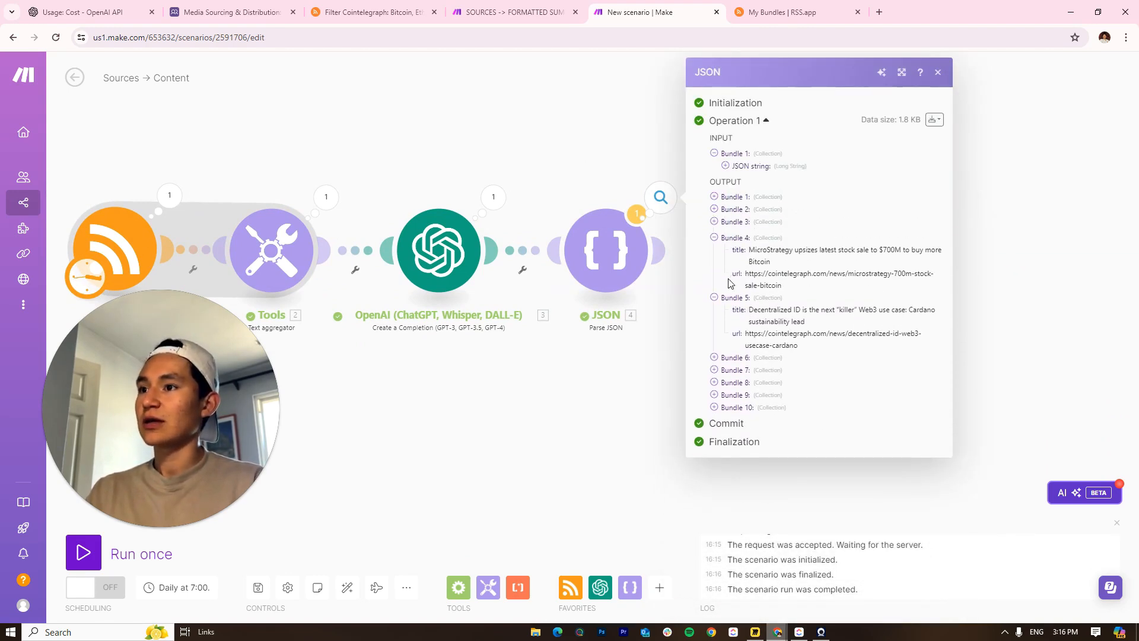
{"action": "left_click", "coordinate": [723, 233]}
{"action": "left_click", "coordinate": [725, 247]}
{"action": "left_click", "coordinate": [581, 198]}
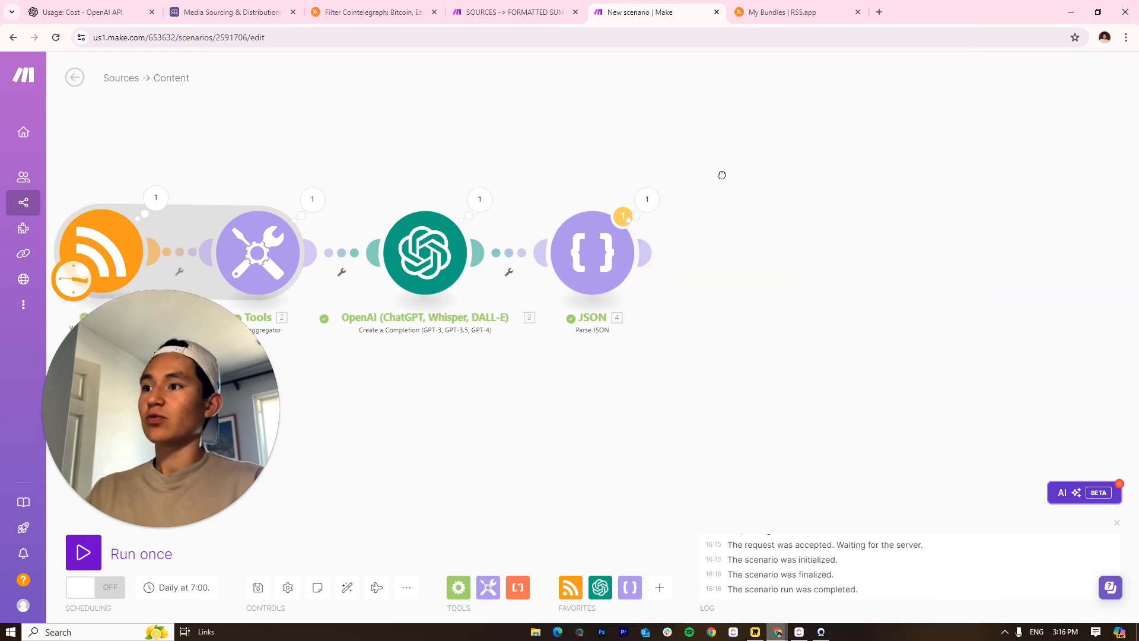
Check the SOURCES → FORMATTED SUMMARIES scenario for reference and add a Flow Control Iterator after the JSON module in Sources → Content
{"action": "left_click", "coordinate": [511, 12]}
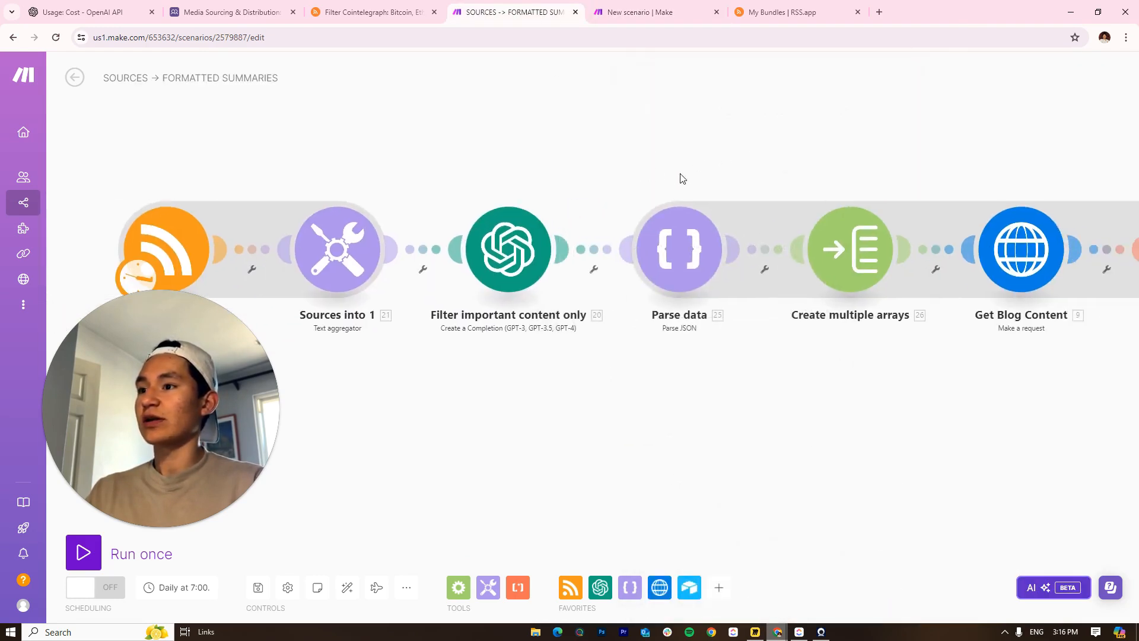
{"action": "left_click", "coordinate": [641, 11]}
{"action": "left_click", "coordinate": [537, 255]}
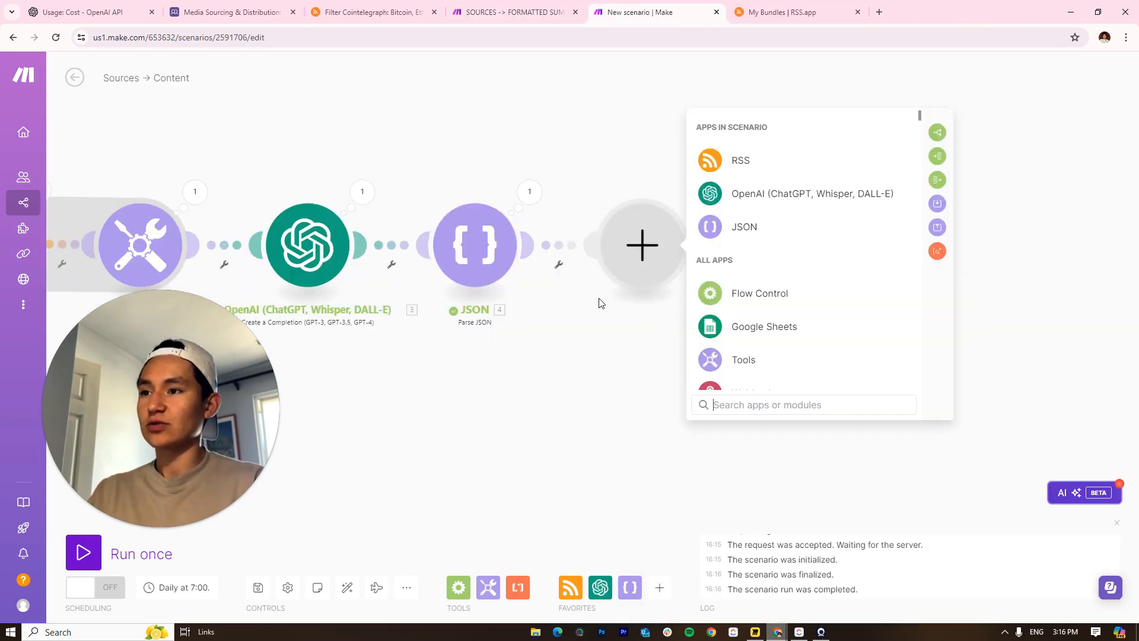
{"action": "left_click", "coordinate": [722, 294]}
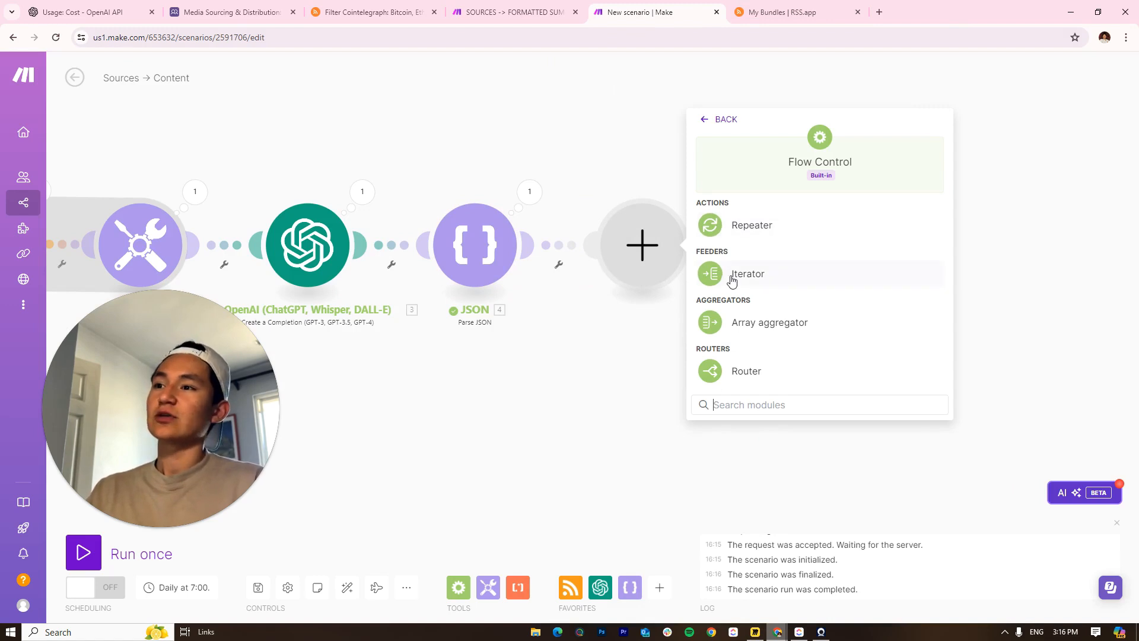
{"action": "left_click", "coordinate": [732, 280]}
Add Item 1 to the Iterator's array and map it to the url from the Parse JSON module
{"action": "left_click", "coordinate": [921, 231]}
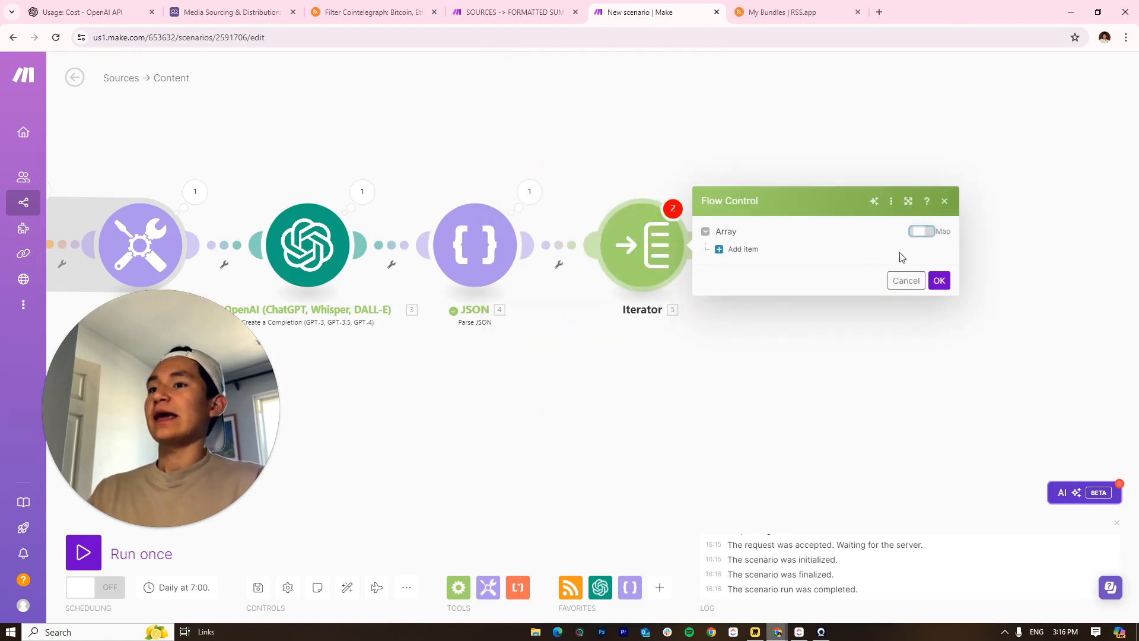
{"action": "left_click", "coordinate": [770, 257]}
{"action": "left_click", "coordinate": [748, 246]}
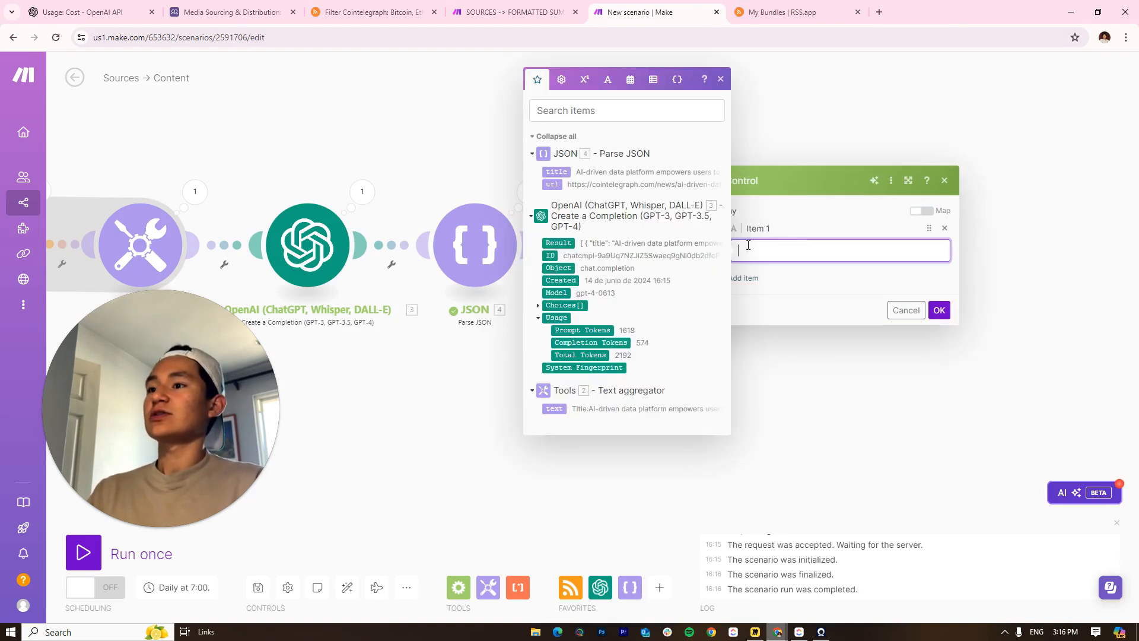
{"action": "left_click", "coordinate": [510, 12]}
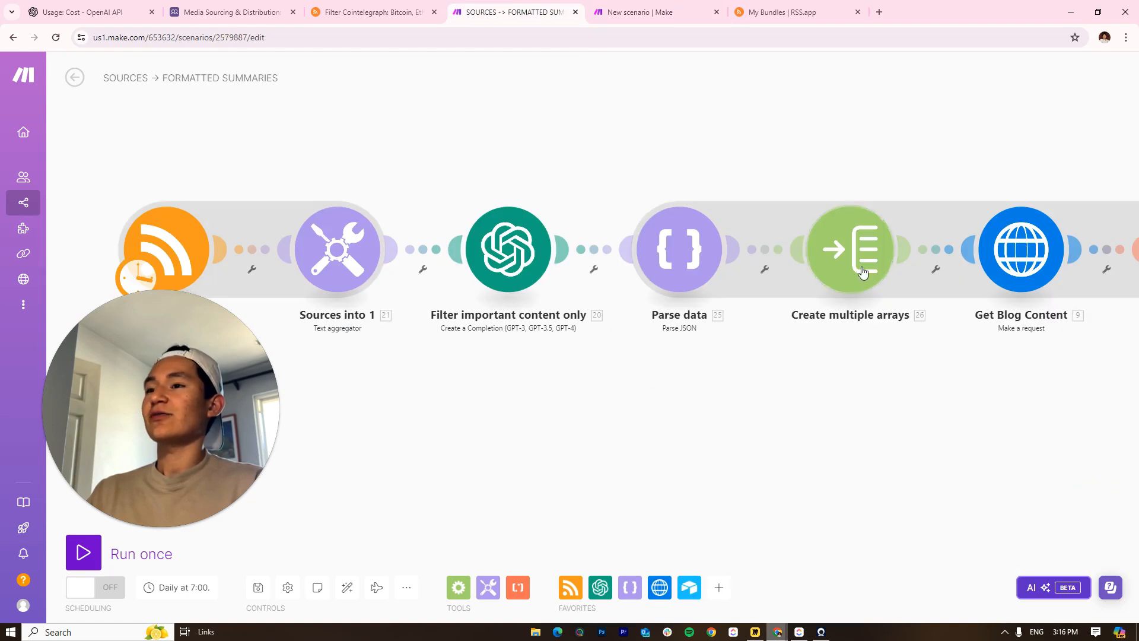
{"action": "left_click", "coordinate": [799, 127]}
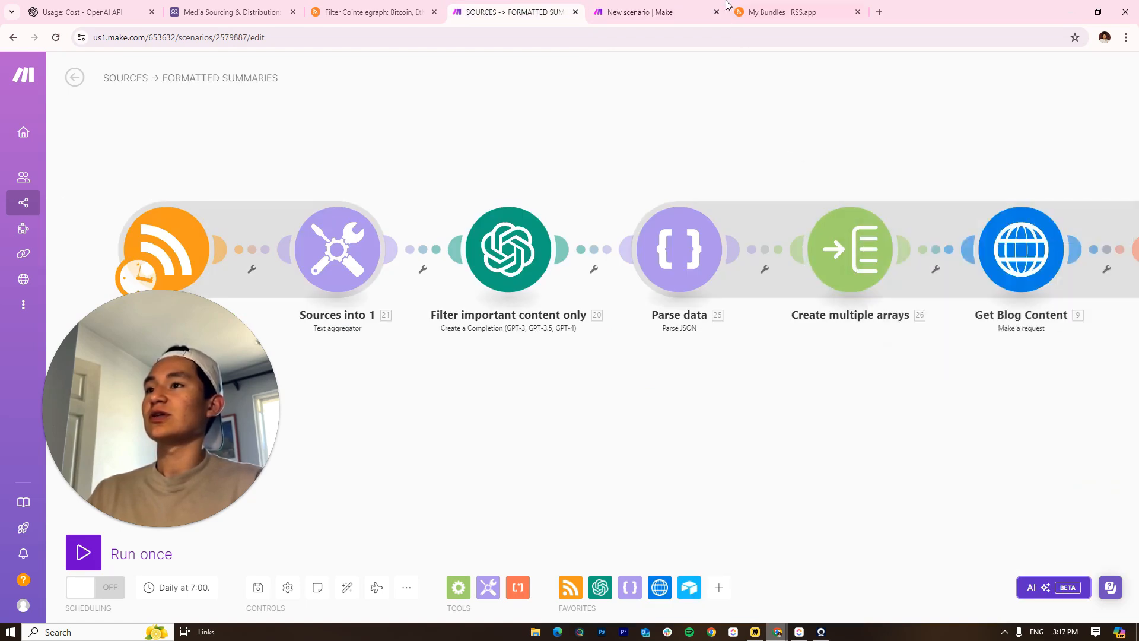
{"action": "left_click", "coordinate": [688, 11]}
{"action": "left_click", "coordinate": [771, 249]}
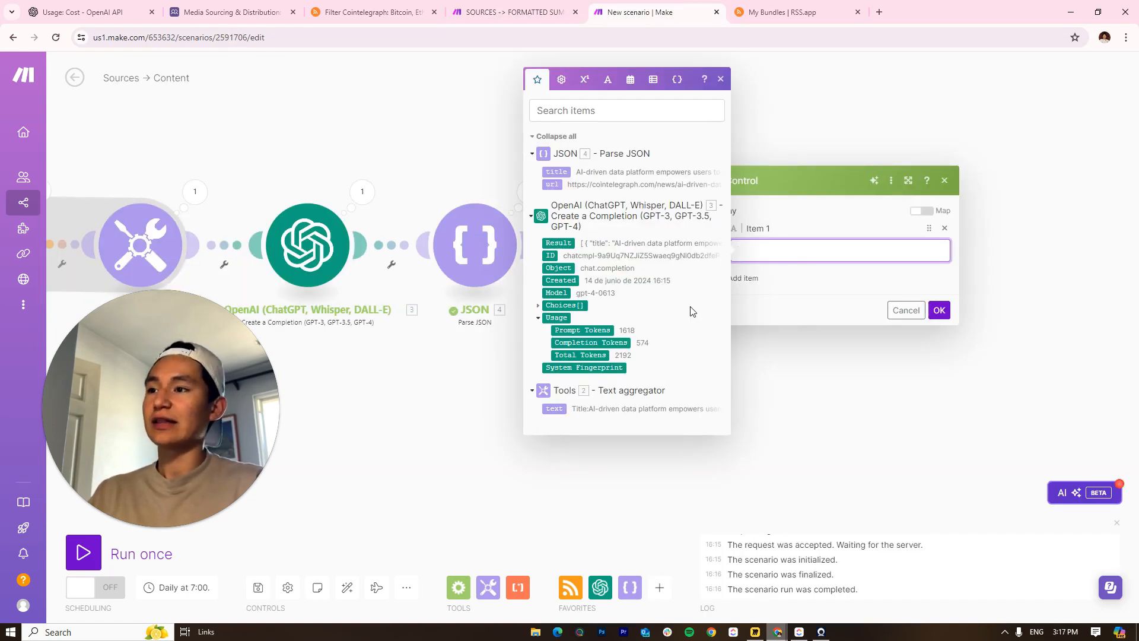
{"action": "left_click_drag", "start_coordinate": [559, 184], "coordinate": [757, 251]}
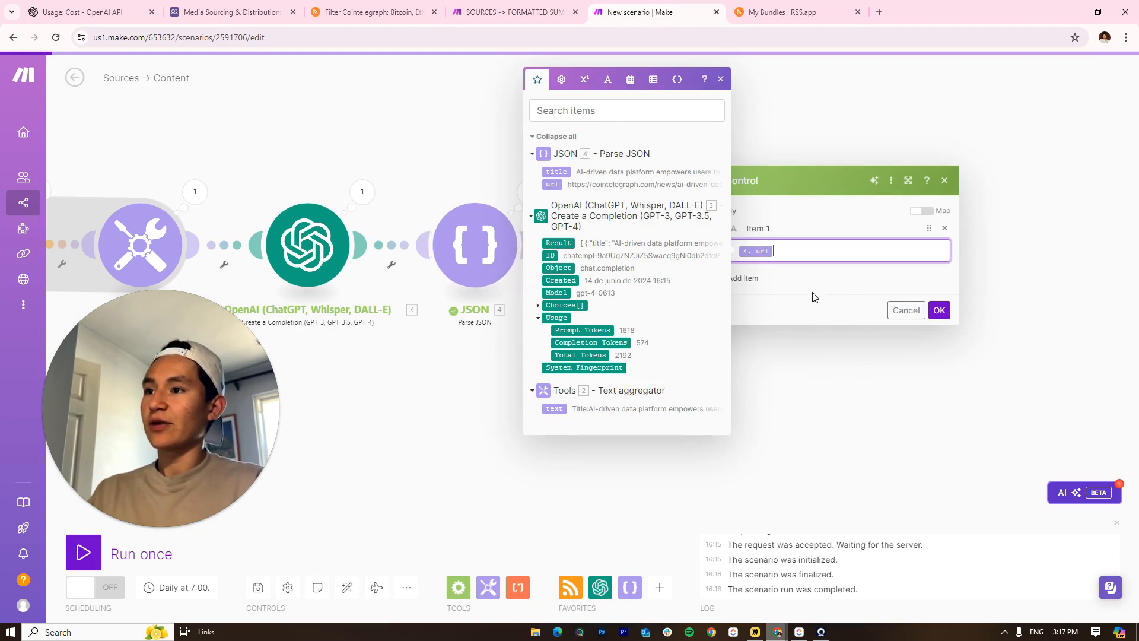
{"action": "left_click", "coordinate": [769, 287]}
{"action": "left_click", "coordinate": [733, 280]}
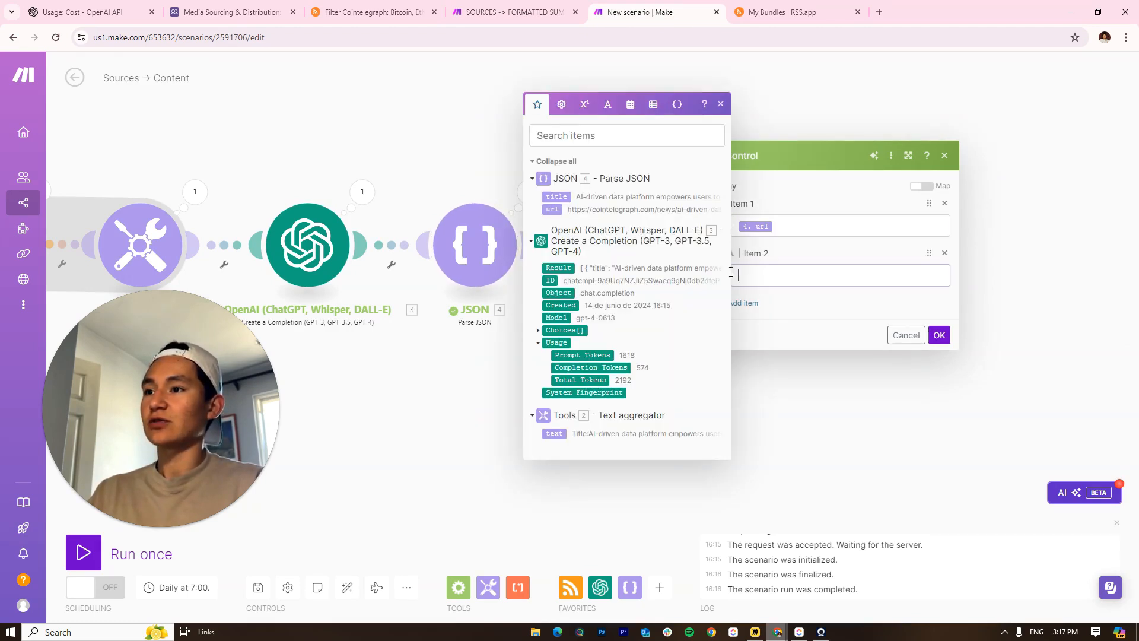
{"action": "left_click_drag", "start_coordinate": [547, 198], "coordinate": [813, 276]}
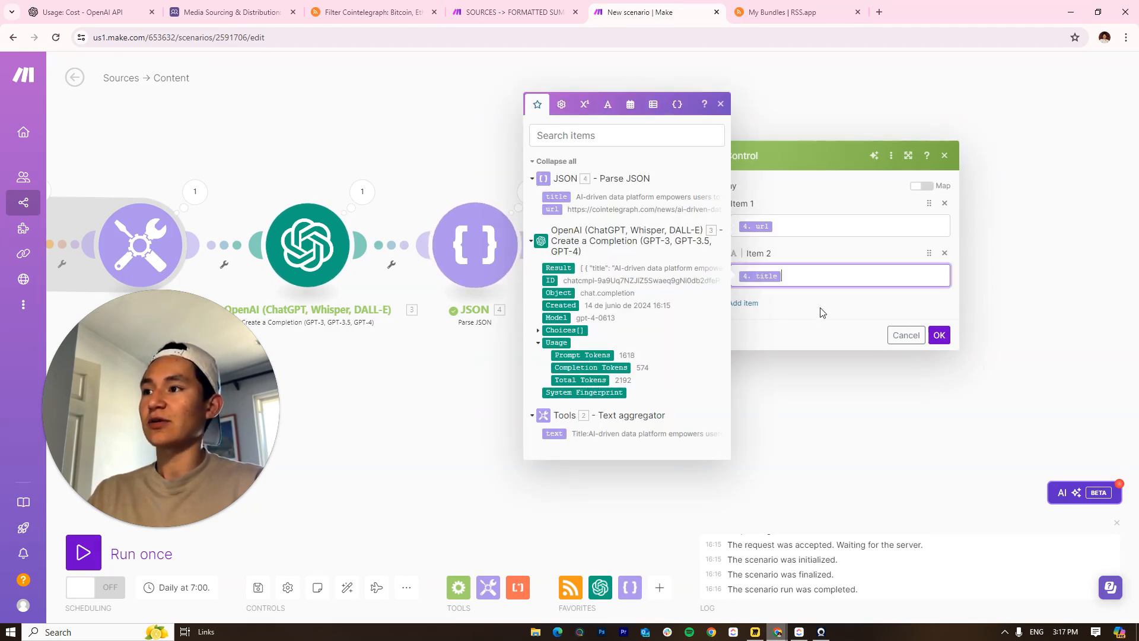
{"action": "left_click", "coordinate": [955, 287]}
{"action": "left_click", "coordinate": [943, 255]}
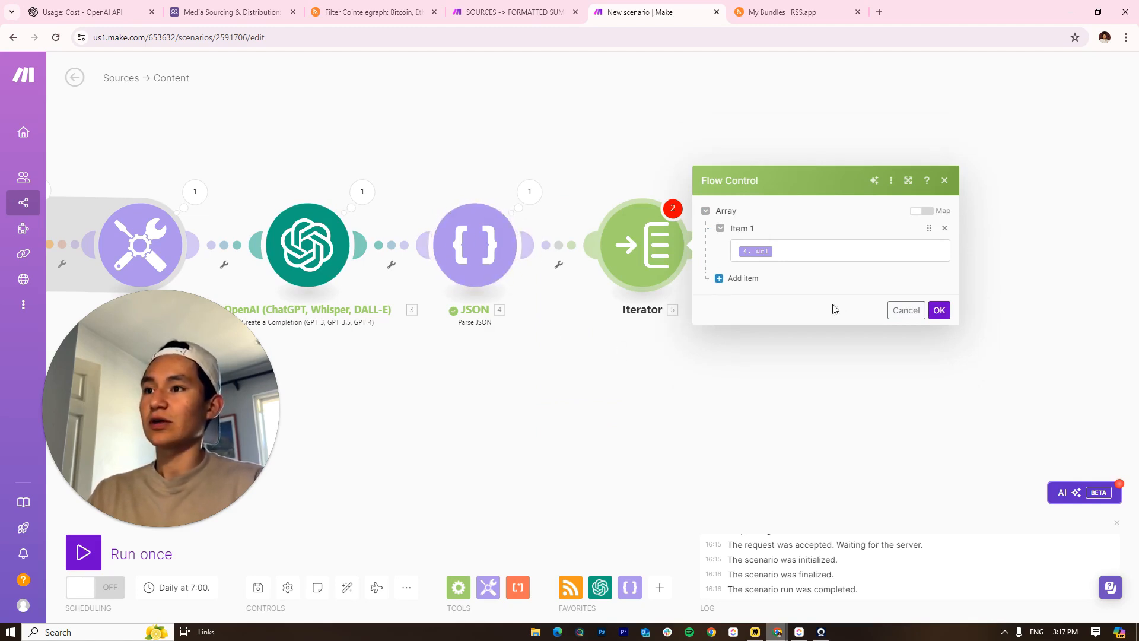
Save the Iterator's settings with the Parse JSON url as its only array item
{"action": "left_click", "coordinate": [806, 252]}
{"action": "left_click", "coordinate": [798, 234]}
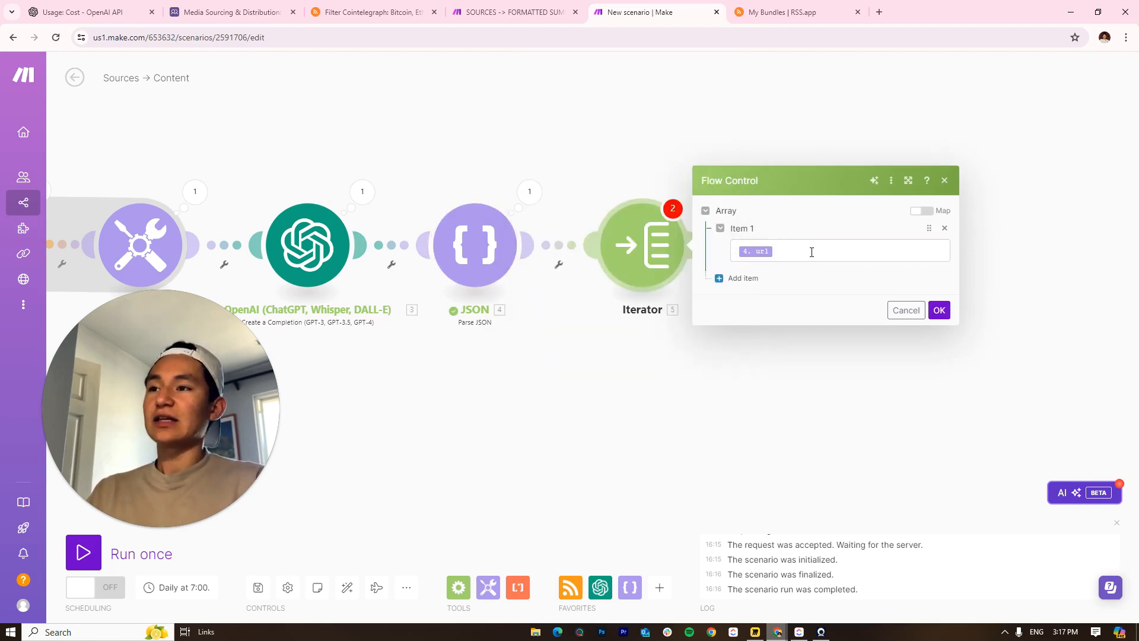
{"action": "left_click", "coordinate": [812, 252]}
{"action": "left_click", "coordinate": [843, 288]}
{"action": "left_click", "coordinate": [940, 309]}
{"action": "scroll", "coordinate": [758, 297], "scroll_direction": "down", "scroll_amount": 3}
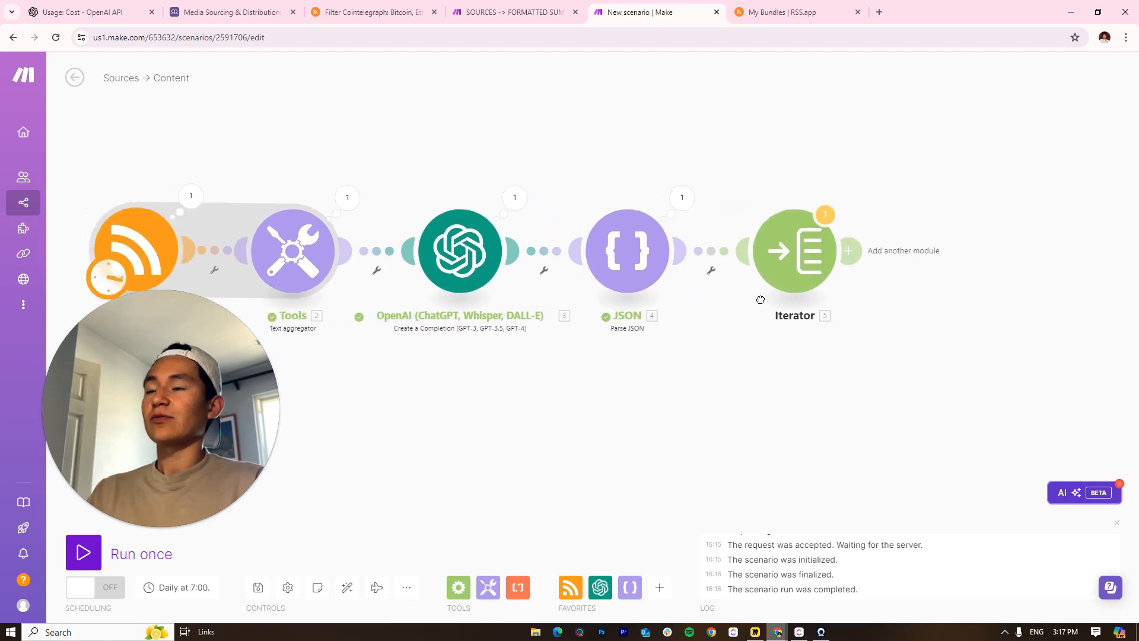
{"action": "left_click_drag", "start_coordinate": [737, 297], "coordinate": [465, 214]}
{"action": "scroll", "coordinate": [628, 255], "scroll_direction": "up", "scroll_amount": 3}
{"action": "left_click_drag", "start_coordinate": [286, 215], "coordinate": [436, 304]}
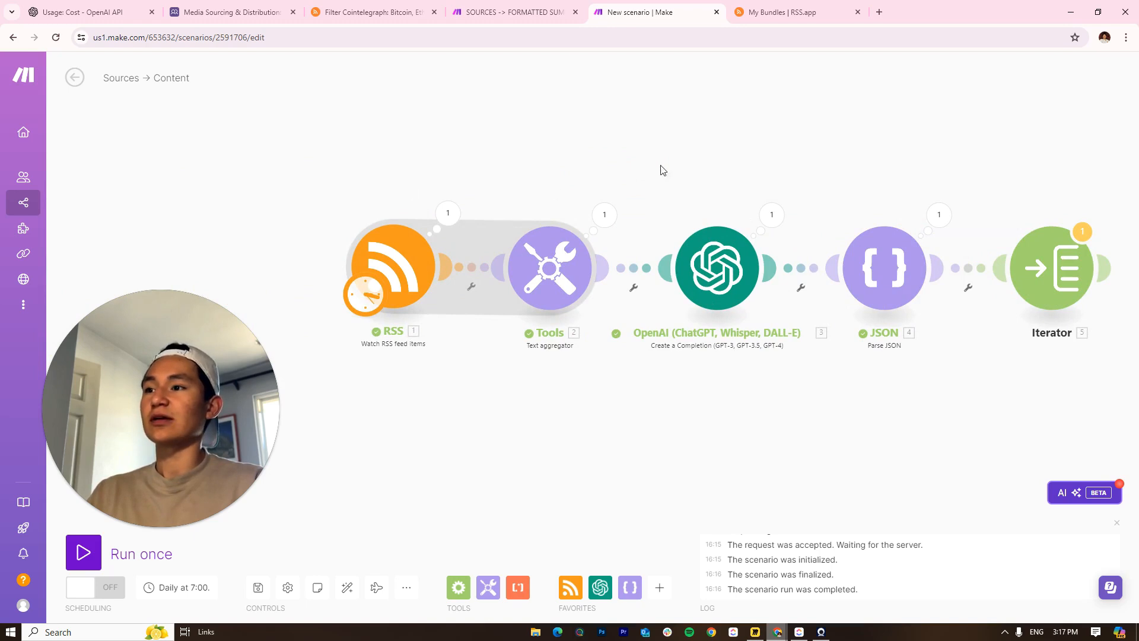
{"action": "left_click_drag", "start_coordinate": [1003, 218], "coordinate": [566, 249]}
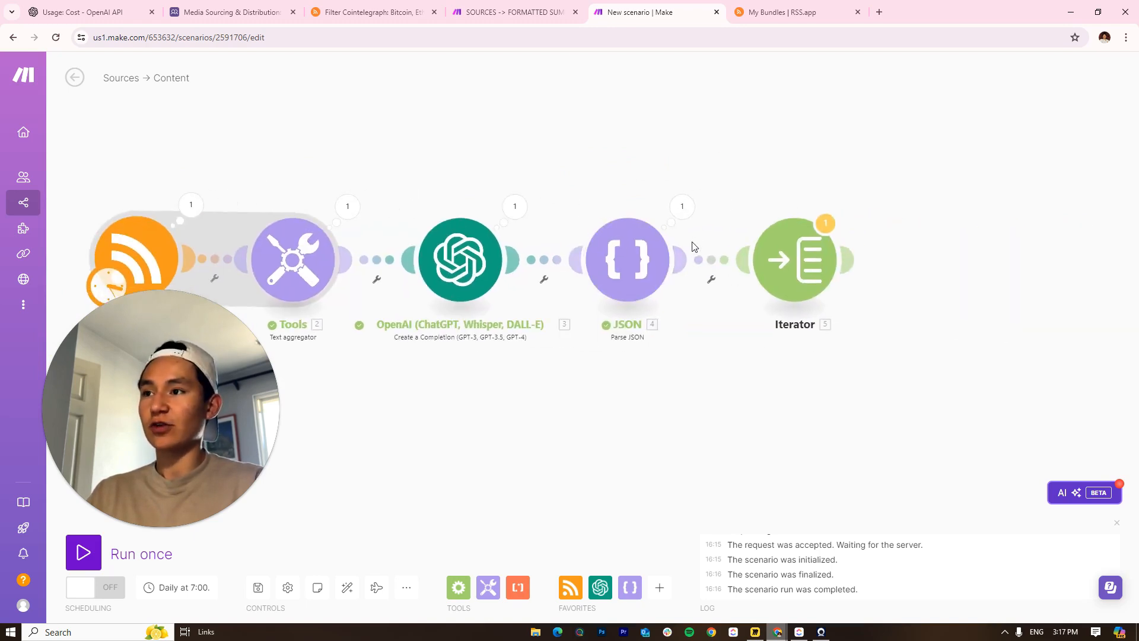
{"action": "left_click_drag", "start_coordinate": [983, 242], "coordinate": [848, 168]}
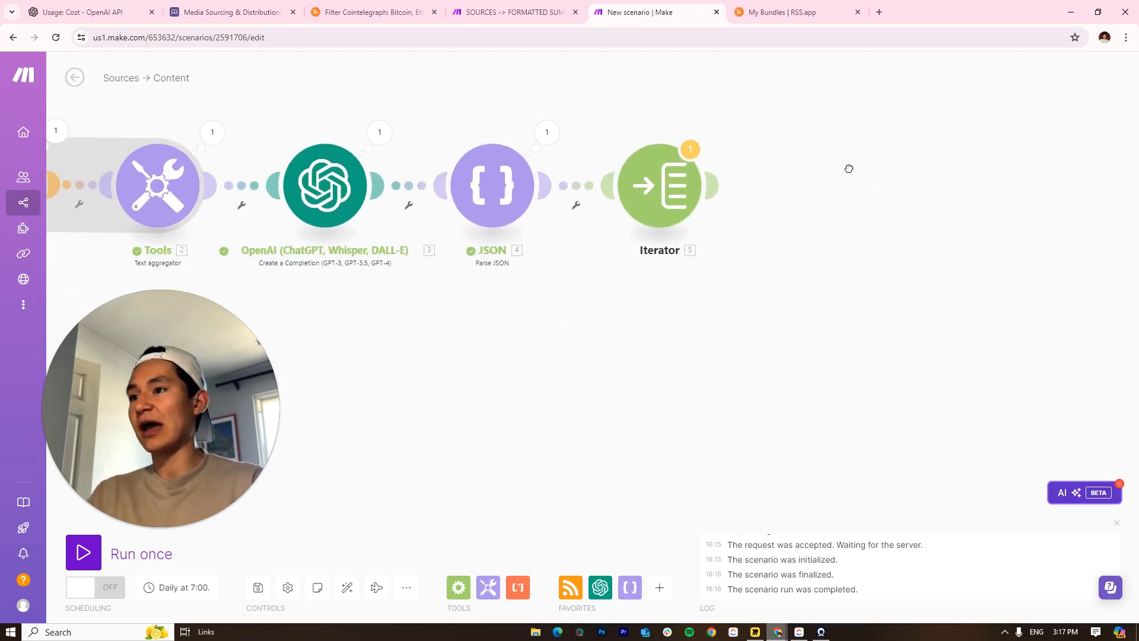
Examine the separate title and URL bundles in the JSON module's output that feed the Iterator
{"action": "left_click", "coordinate": [510, 165]}
{"action": "left_click", "coordinate": [420, 131]}
{"action": "left_click", "coordinate": [549, 132]}
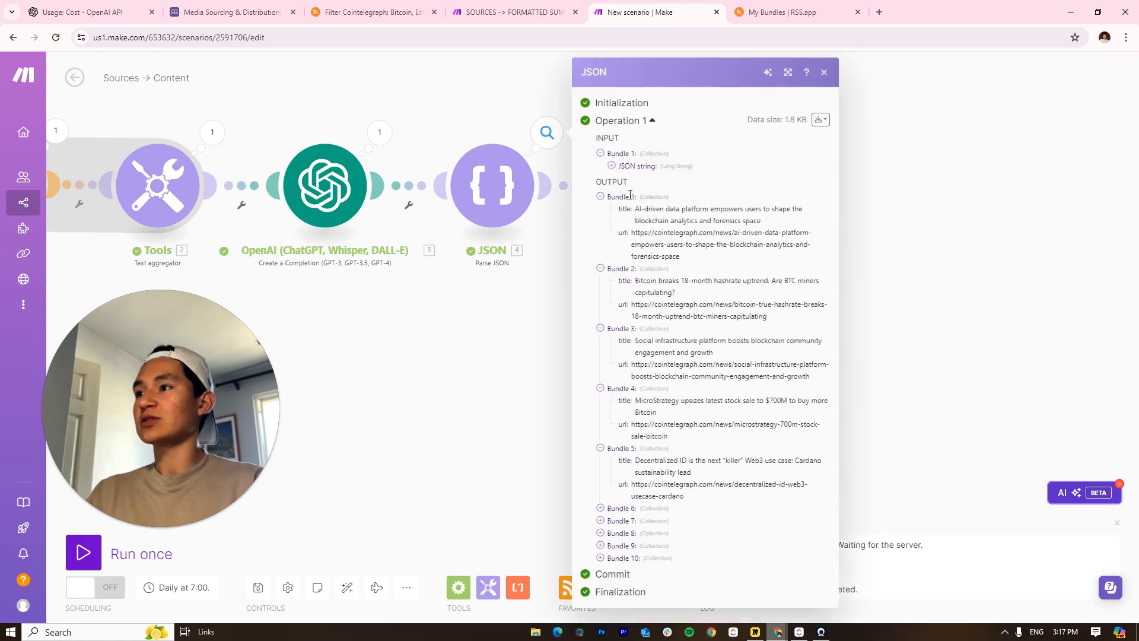
{"action": "left_click", "coordinate": [616, 197]}
{"action": "left_click", "coordinate": [617, 209]}
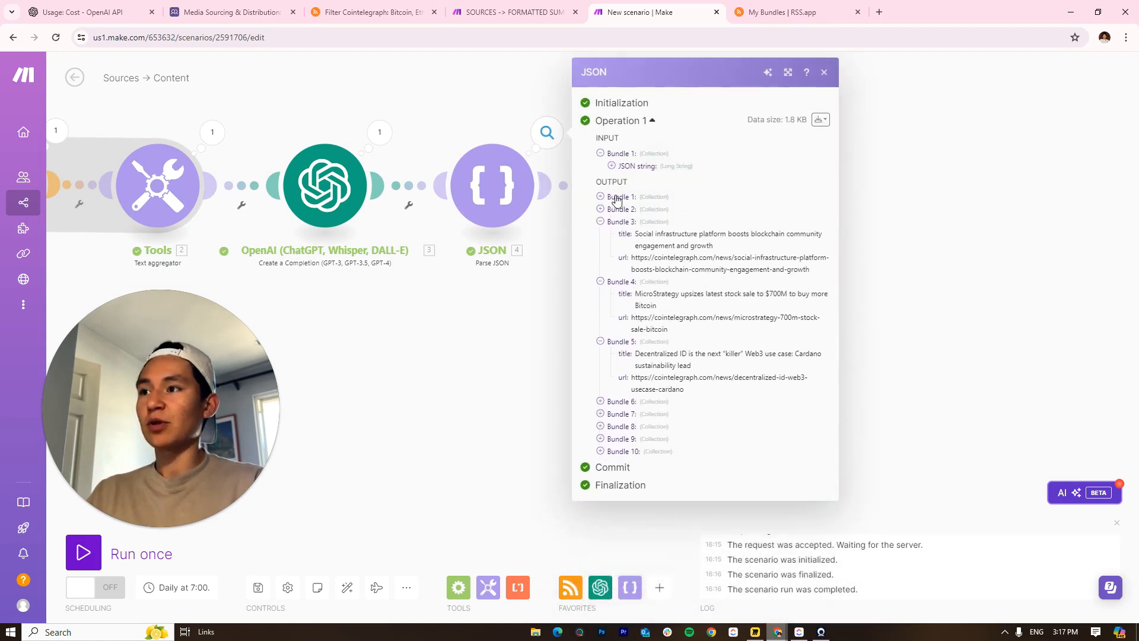
{"action": "left_click_drag", "start_coordinate": [927, 186], "coordinate": [721, 201]}
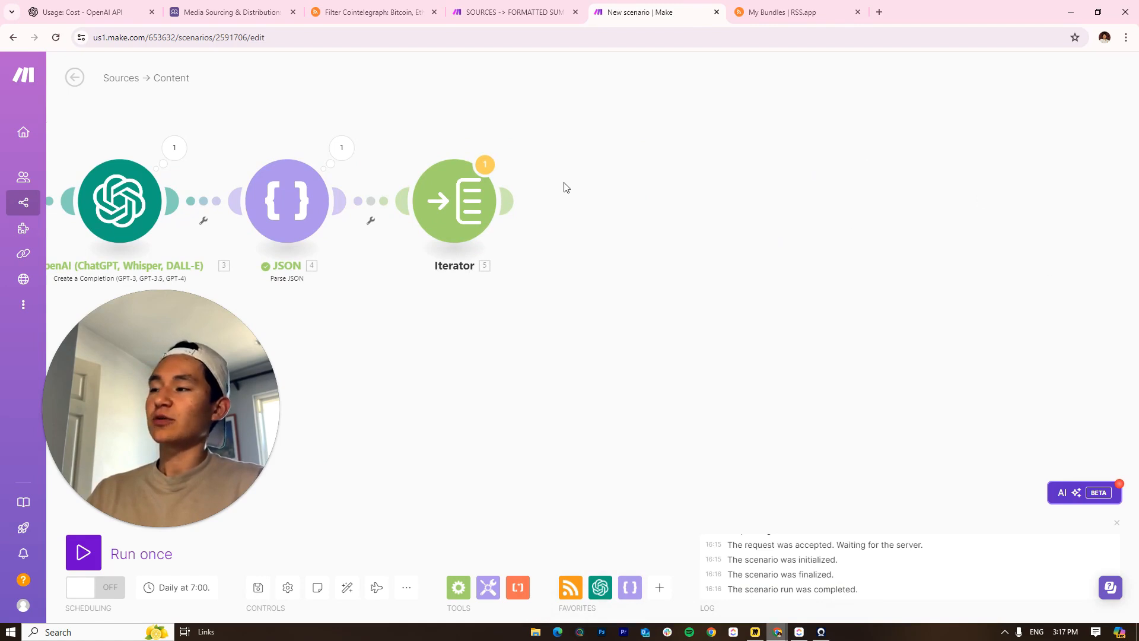
{"action": "left_click_drag", "start_coordinate": [359, 186], "coordinate": [545, 196]}
{"action": "left_click", "coordinate": [527, 157]}
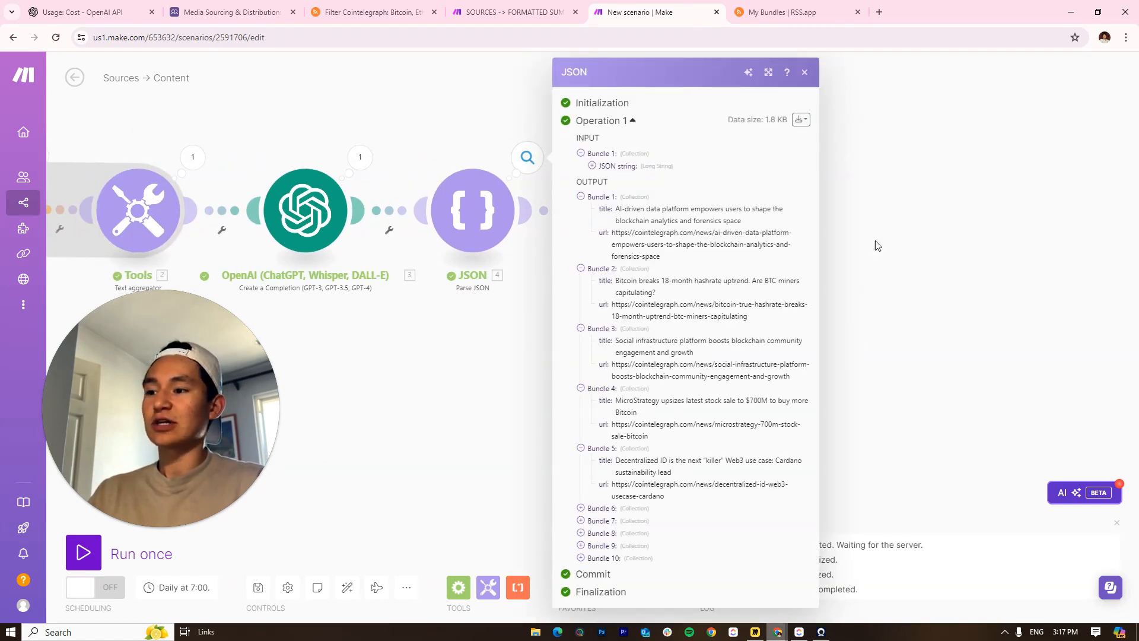
{"action": "left_click", "coordinate": [888, 150]}
{"action": "left_click_drag", "start_coordinate": [722, 226], "coordinate": [518, 249]}
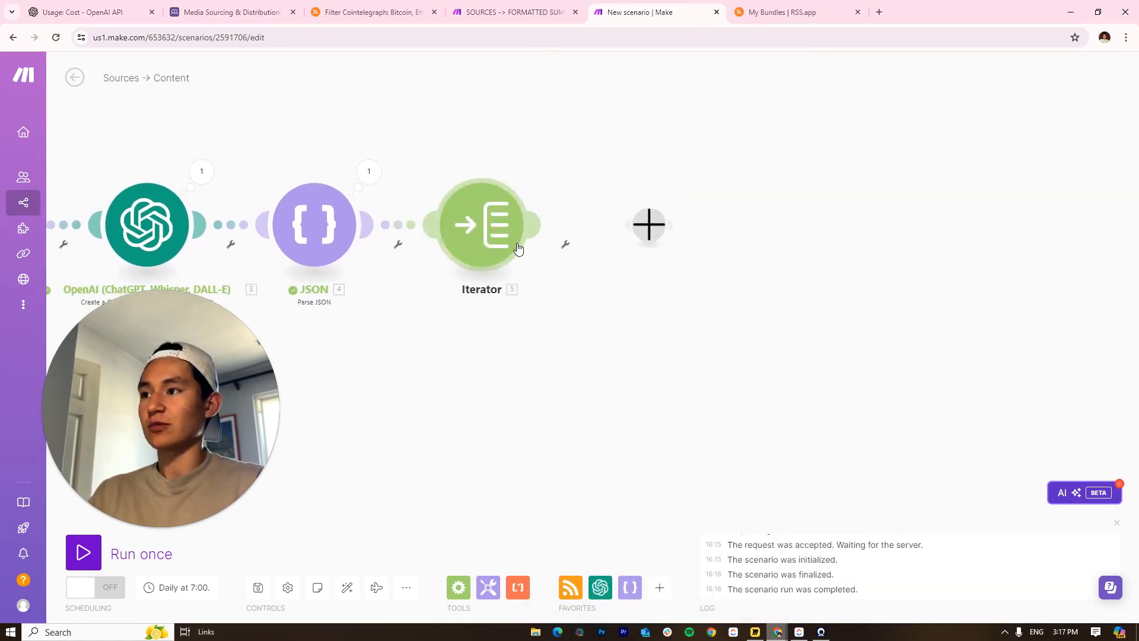
{"action": "left_click", "coordinate": [649, 225]}
{"action": "scroll", "coordinate": [783, 249], "scroll_direction": "down", "scroll_amount": 5}
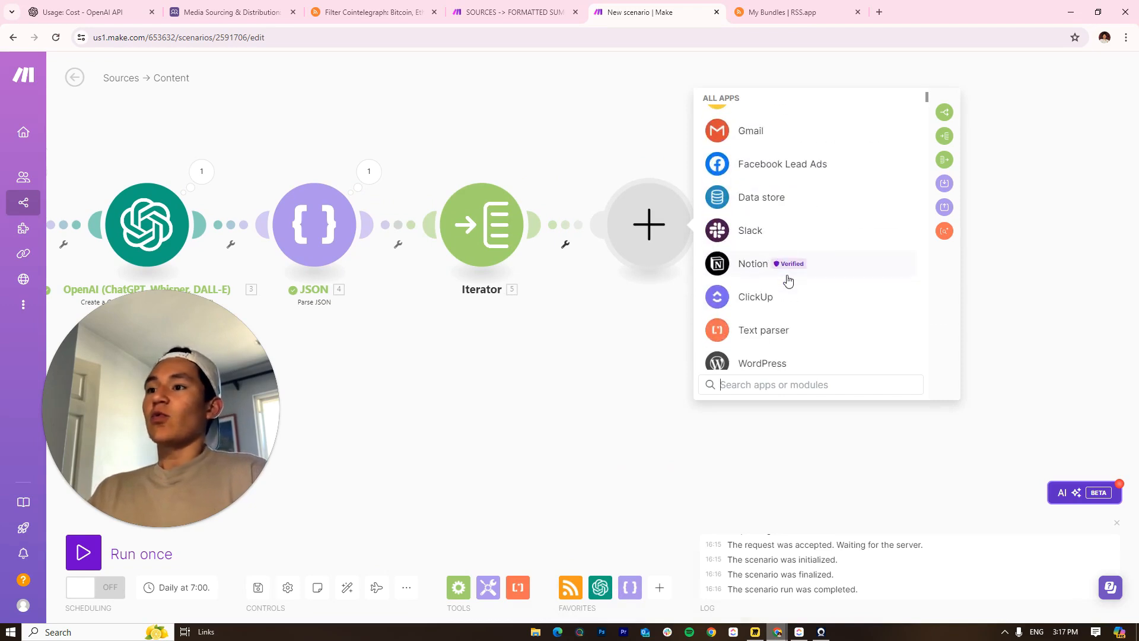
{"action": "left_click", "coordinate": [667, 351]}
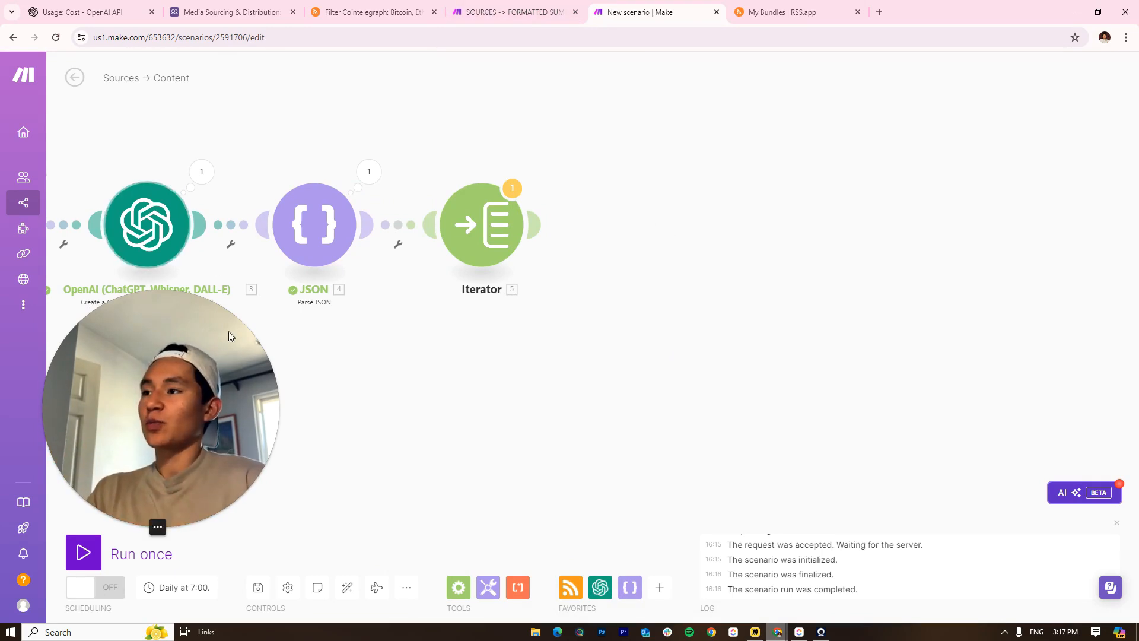
Add an HTTP Make a request module after the Iterator in the Sources → Content scenario
{"action": "left_click_drag", "start_coordinate": [245, 257], "coordinate": [601, 313]}
{"action": "left_click_drag", "start_coordinate": [845, 358], "coordinate": [732, 366]}
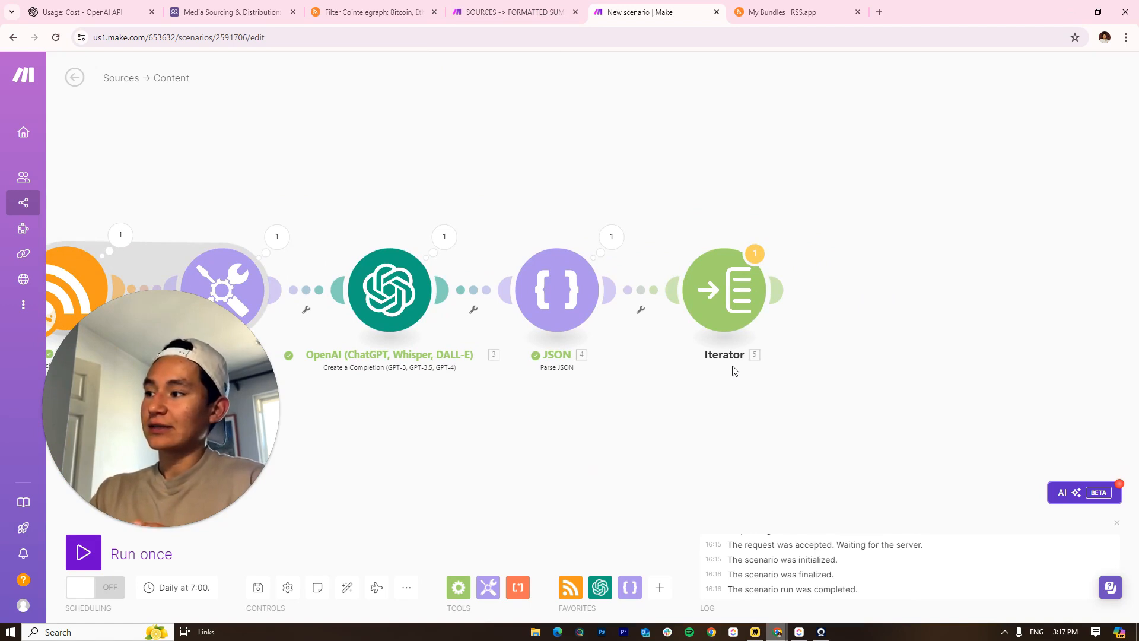
{"action": "mouse_move", "coordinate": [769, 300]}
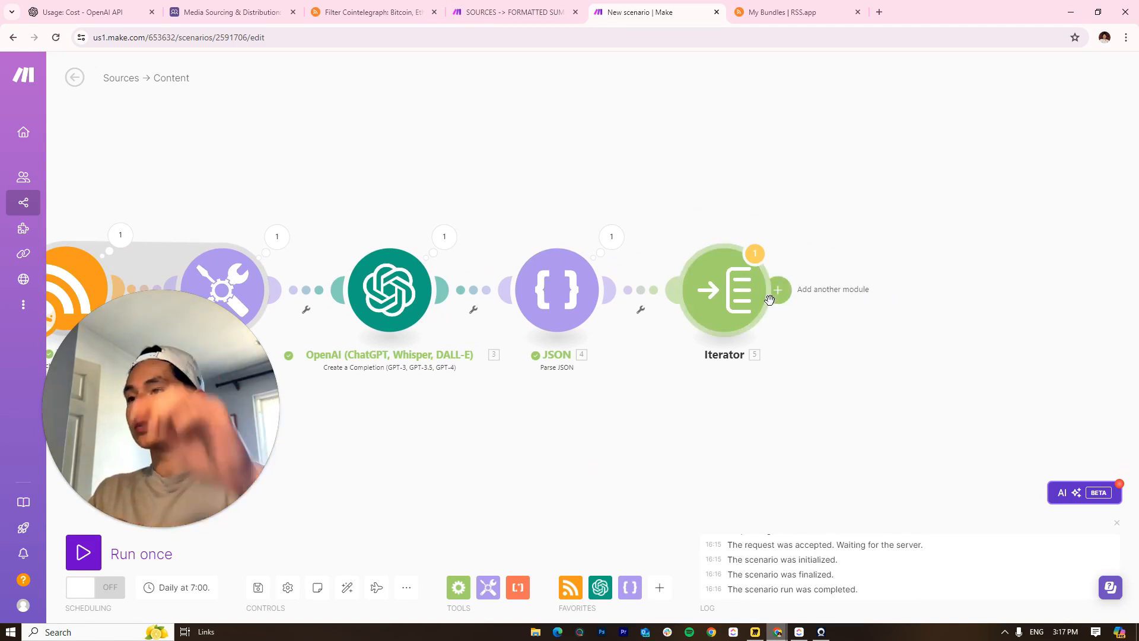
{"action": "left_click_drag", "start_coordinate": [806, 292], "coordinate": [585, 247]}
{"action": "left_click", "coordinate": [574, 234]}
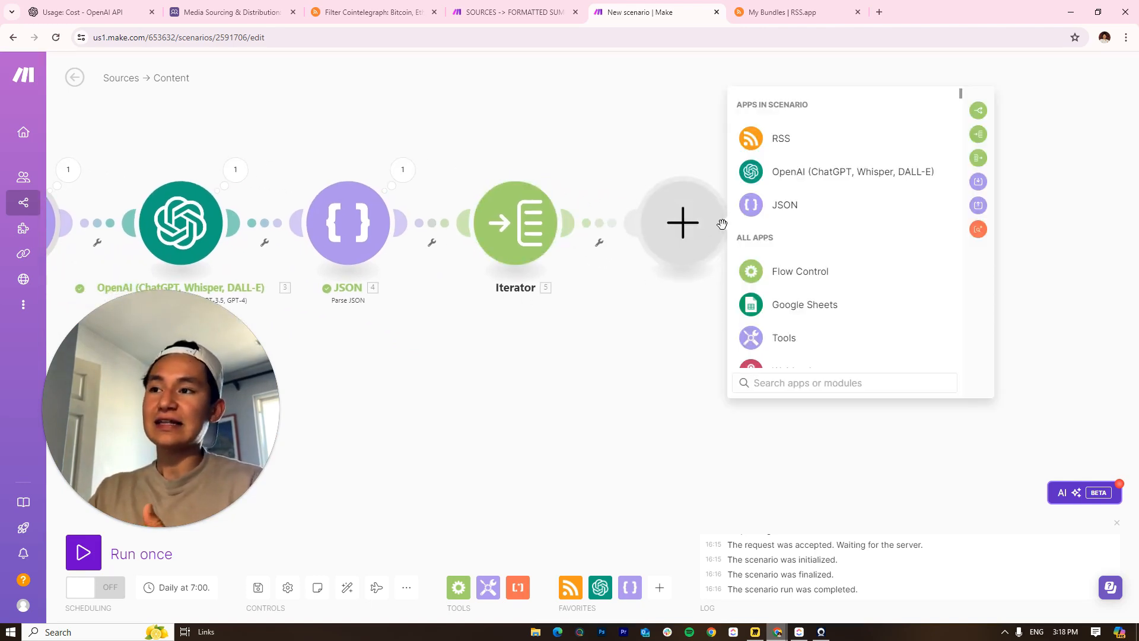
{"action": "scroll", "coordinate": [882, 245], "scroll_direction": "down", "scroll_amount": 6}
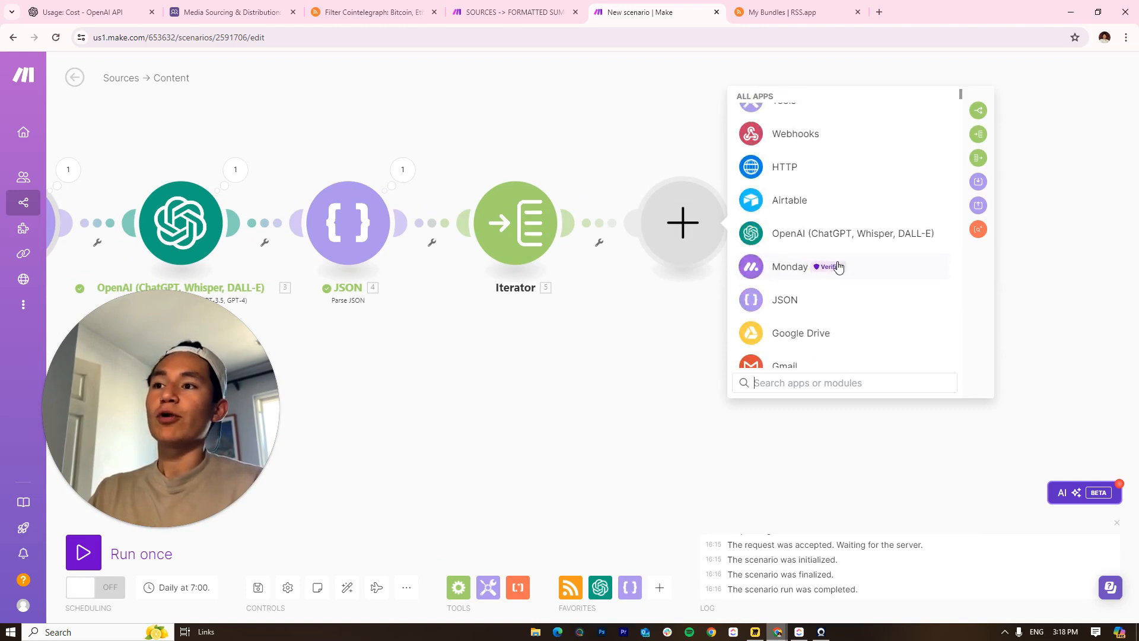
{"action": "scroll", "coordinate": [799, 279], "scroll_direction": "up", "scroll_amount": 3}
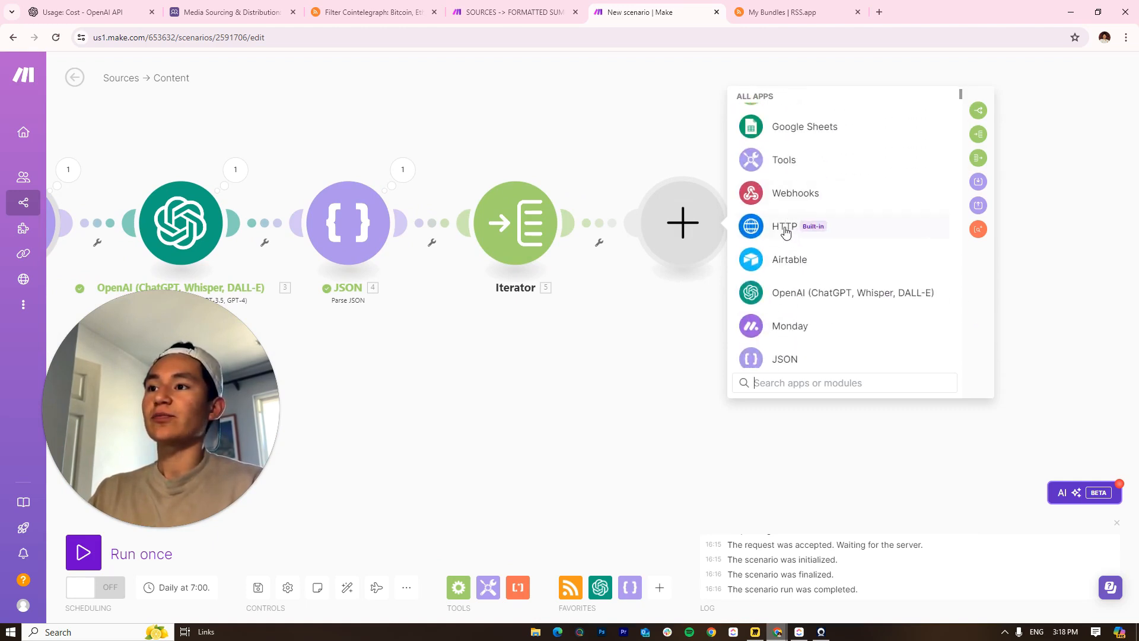
{"action": "left_click", "coordinate": [786, 232]}
{"action": "scroll", "coordinate": [913, 246], "scroll_direction": "down", "scroll_amount": 5}
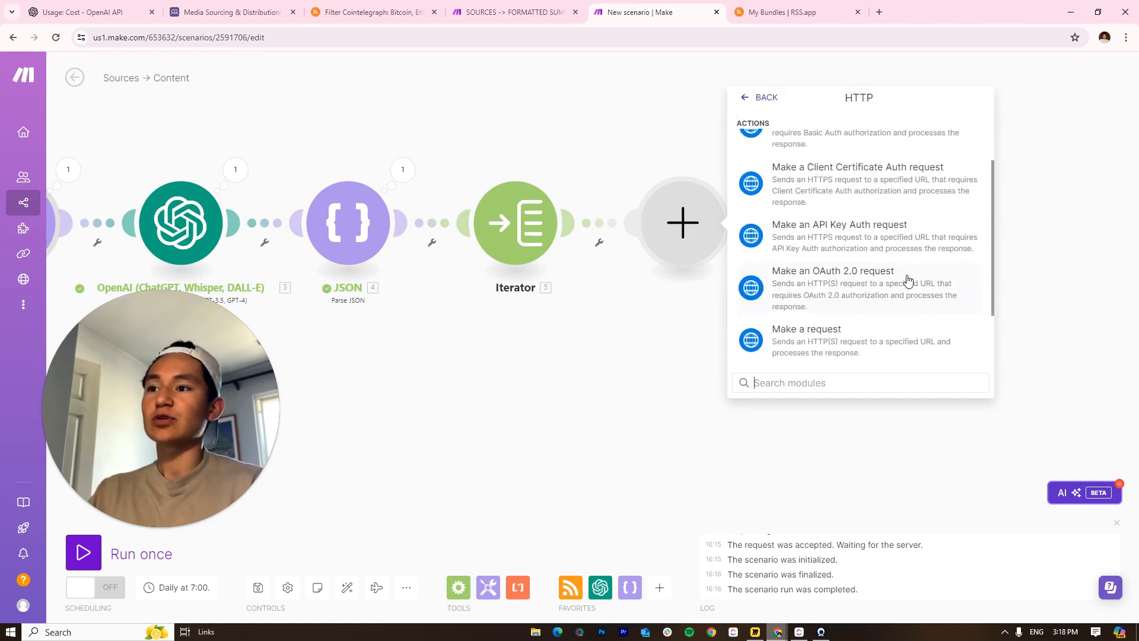
{"action": "left_click", "coordinate": [781, 296]}
{"action": "left_click", "coordinate": [671, 348]}
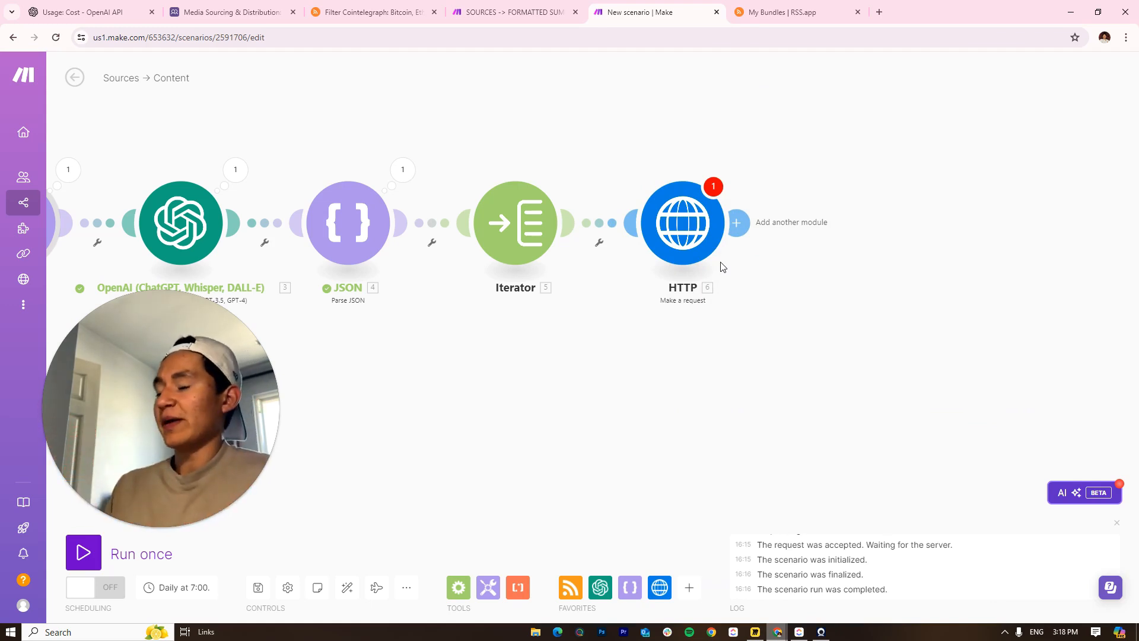
Examine the module chain from the RSS feed through the Iterator to the HTTP module
{"action": "left_click_drag", "start_coordinate": [646, 347], "coordinate": [831, 330]}
{"action": "left_click_drag", "start_coordinate": [742, 326], "coordinate": [655, 251]}
{"action": "scroll", "coordinate": [620, 387], "scroll_direction": "down", "scroll_amount": 3}
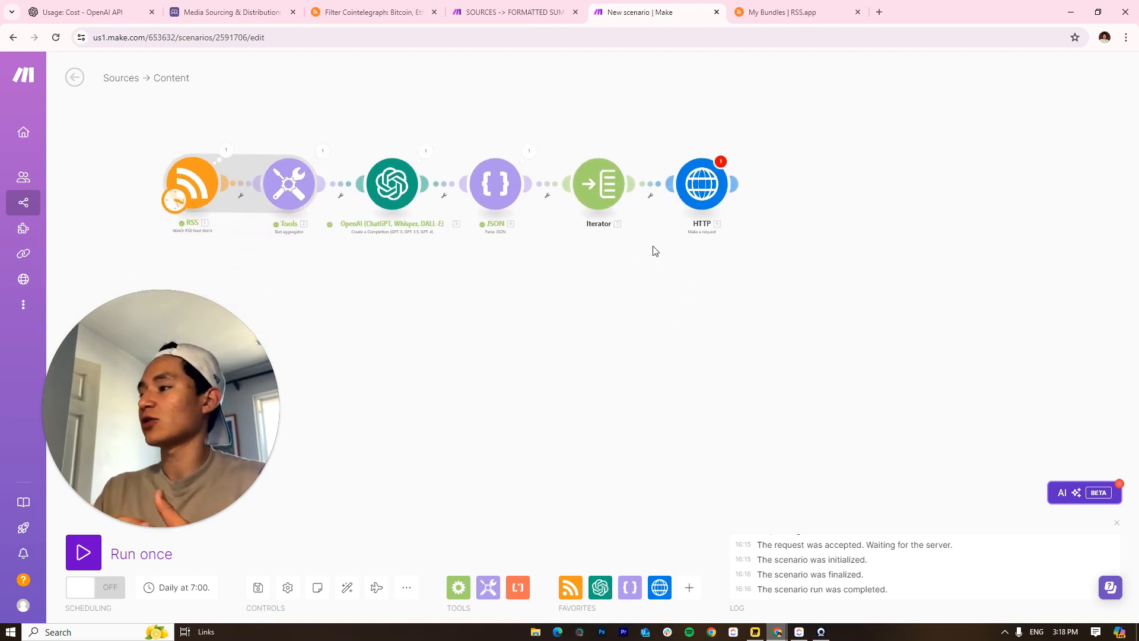
{"action": "scroll", "coordinate": [590, 209], "scroll_direction": "up", "scroll_amount": 3}
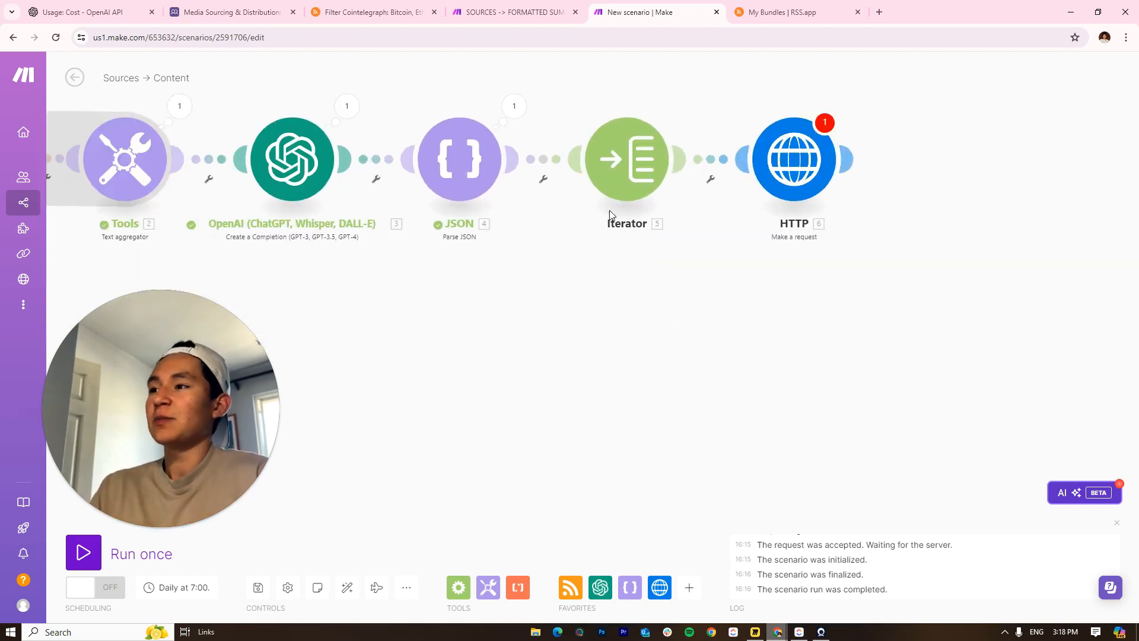
{"action": "left_click_drag", "start_coordinate": [545, 121], "coordinate": [380, 226]}
{"action": "left_click_drag", "start_coordinate": [694, 321], "coordinate": [748, 361]}
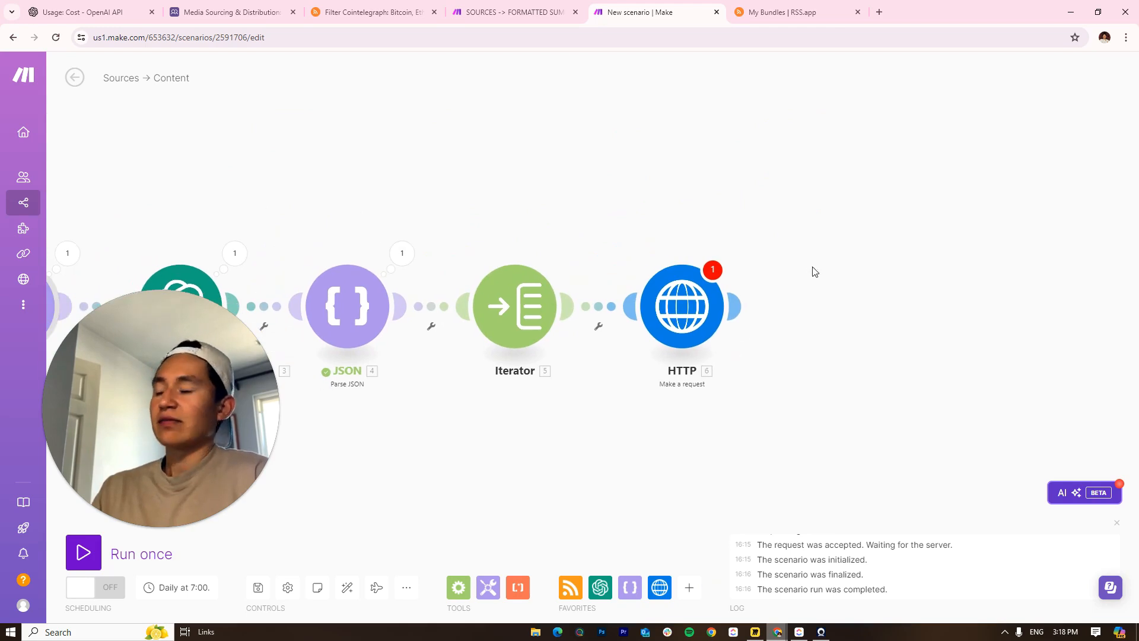
{"action": "left_click_drag", "start_coordinate": [813, 267], "coordinate": [690, 207]}
{"action": "left_click_drag", "start_coordinate": [267, 274], "coordinate": [713, 278]}
{"action": "left_click_drag", "start_coordinate": [730, 212], "coordinate": [404, 261]}
Map the HTTP module's URL to the Value output of the Iterator
{"action": "left_click", "coordinate": [619, 350]}
{"action": "left_click", "coordinate": [764, 186]}
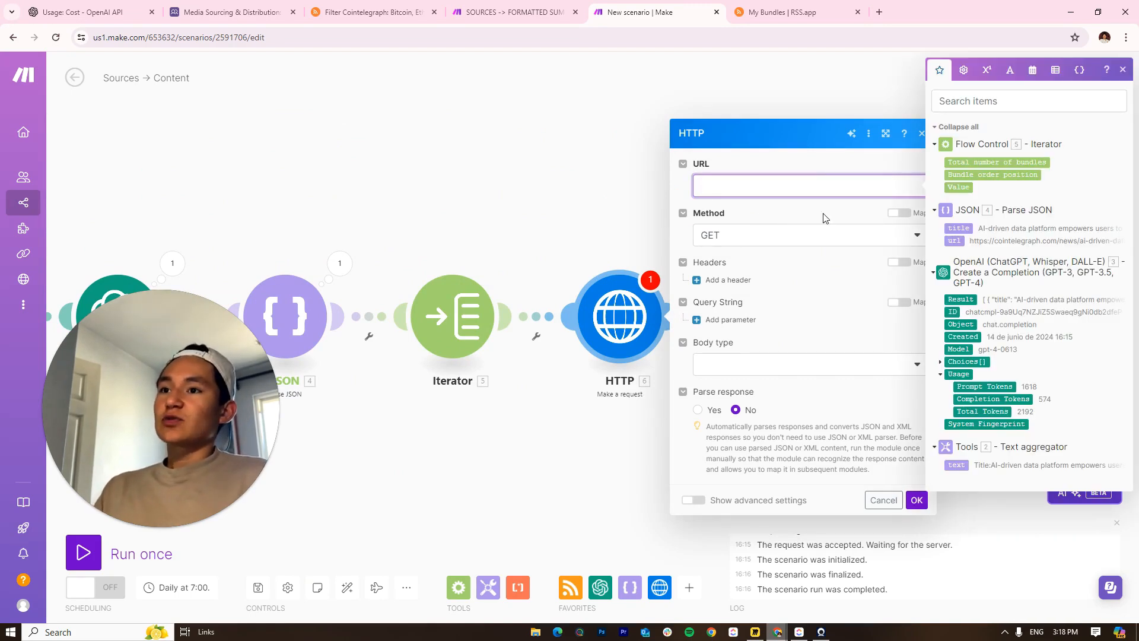
{"action": "left_click", "coordinate": [965, 190]}
Check the Create multiple arrays and Get Blog Content settings in the SOURCES → FORMATTED SUMMARIES scenario for reference
{"action": "left_click", "coordinate": [521, 11]}
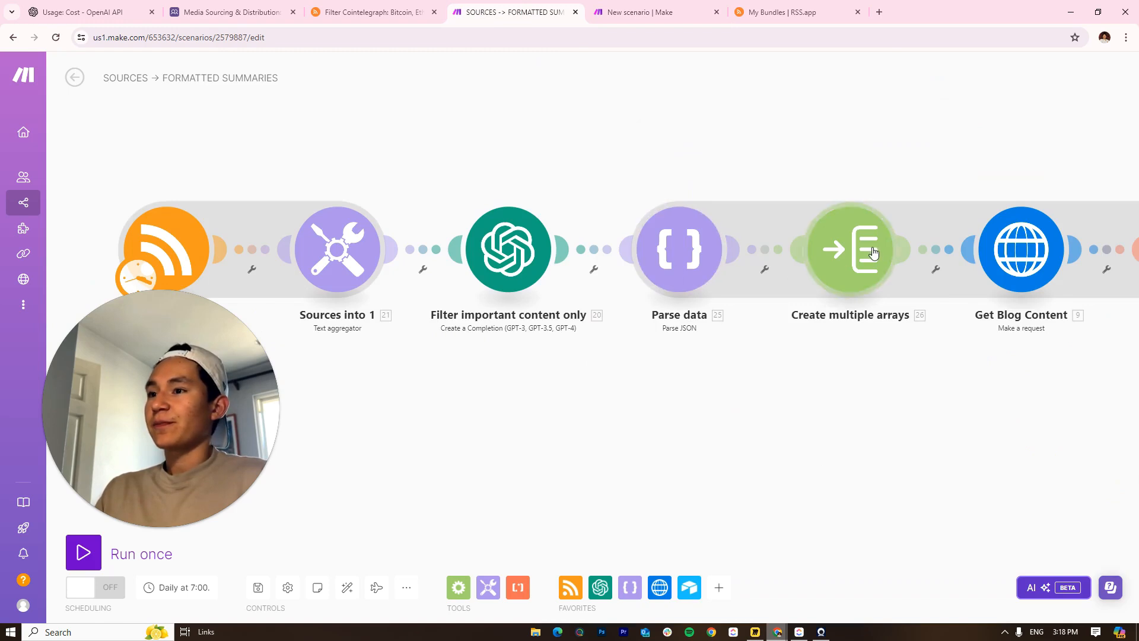
{"action": "left_click", "coordinate": [842, 249]}
{"action": "left_click_drag", "start_coordinate": [798, 146], "coordinate": [803, 145]}
{"action": "left_click", "coordinate": [885, 115]}
{"action": "left_click", "coordinate": [1009, 246]}
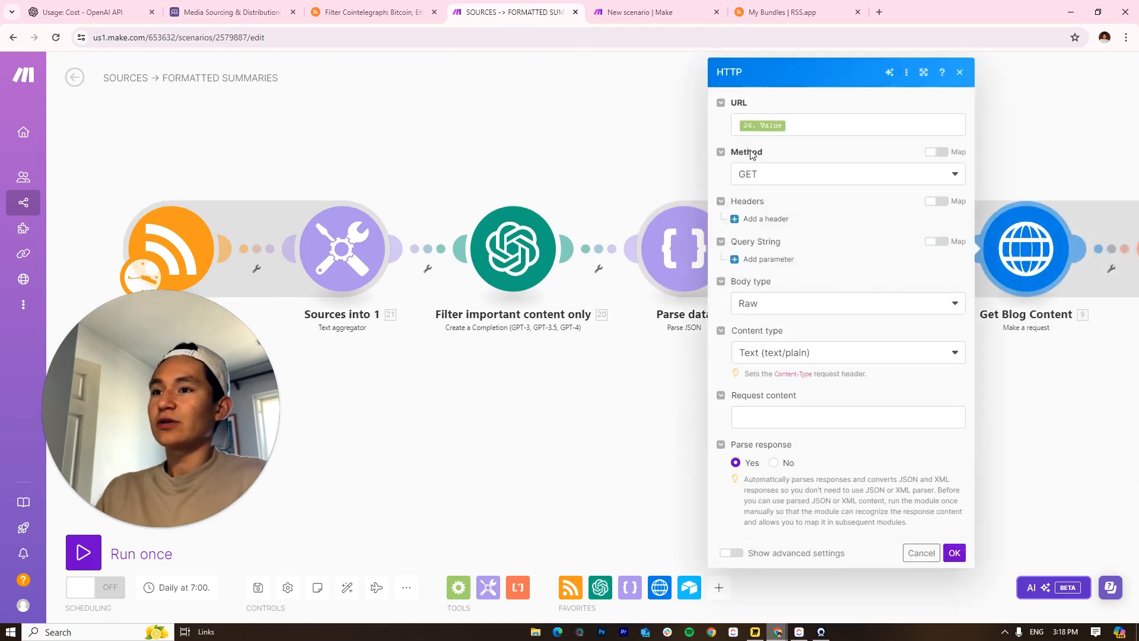
{"action": "left_click", "coordinate": [674, 110]}
{"action": "left_click", "coordinate": [651, 15]}
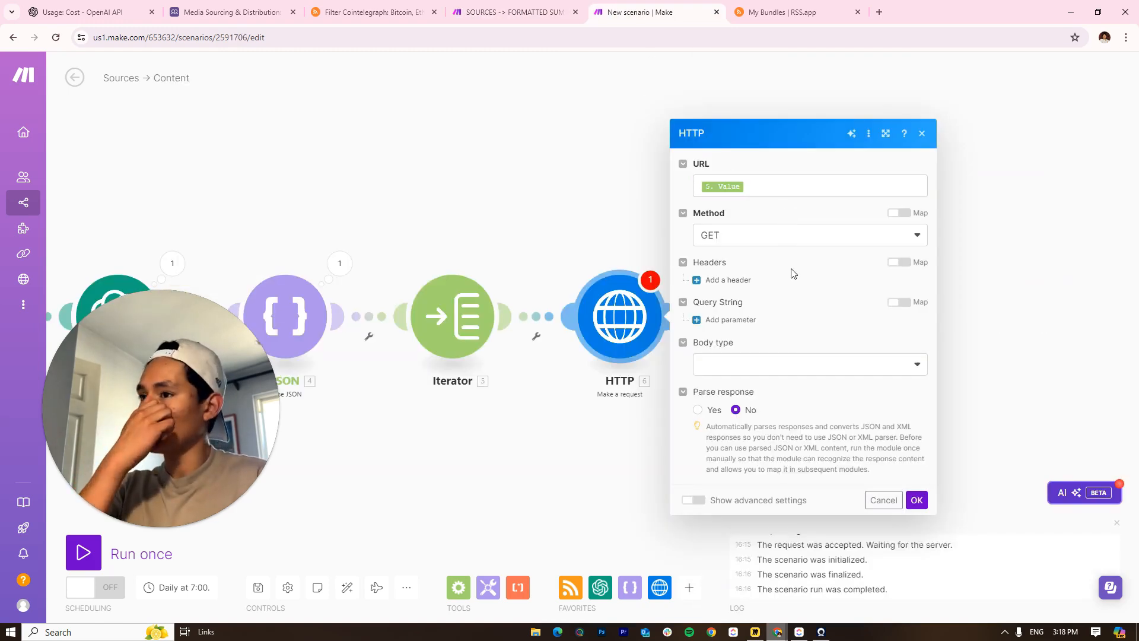
Keep GET as the request method and save the HTTP module's settings
{"action": "left_click", "coordinate": [715, 237]}
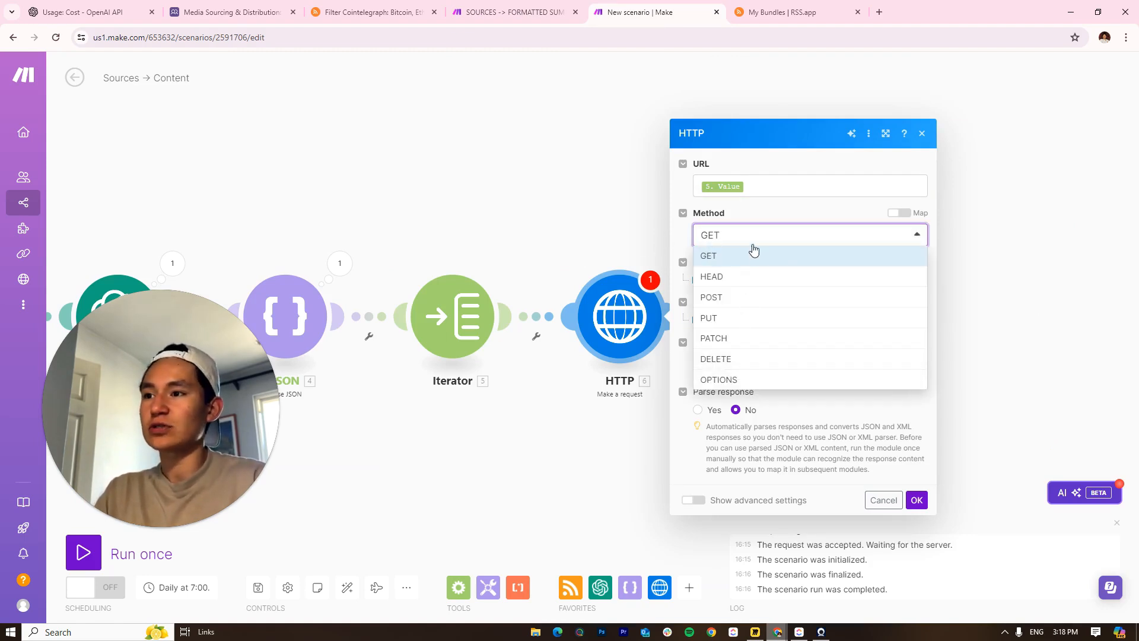
{"action": "left_click", "coordinate": [746, 236]}
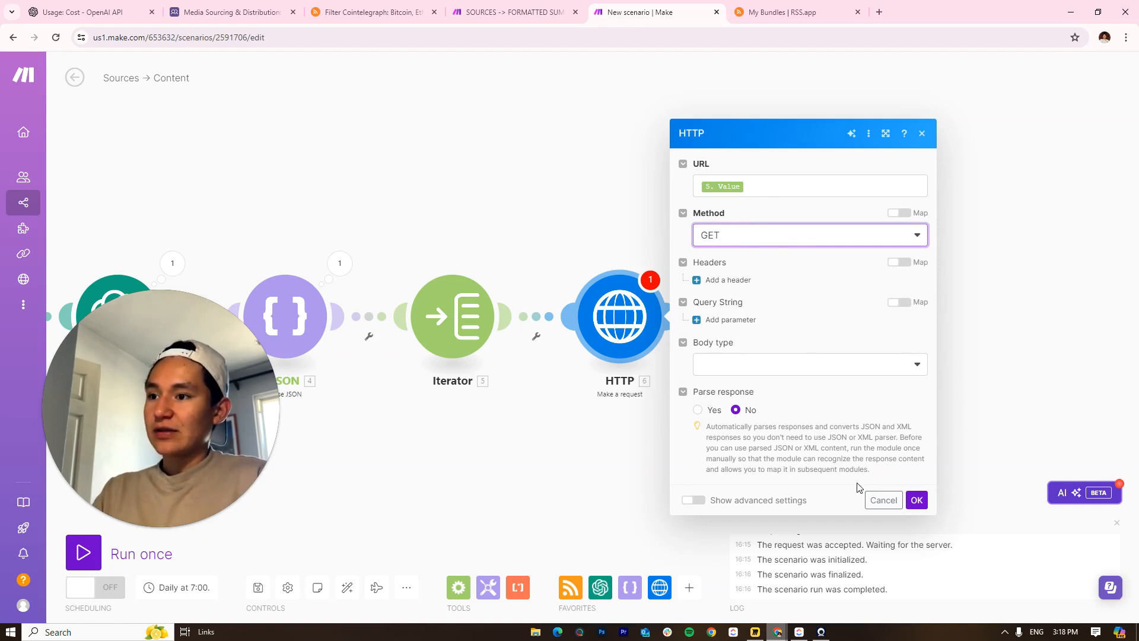
{"action": "left_click", "coordinate": [917, 506]}
{"action": "left_click_drag", "start_coordinate": [868, 337], "coordinate": [665, 271]}
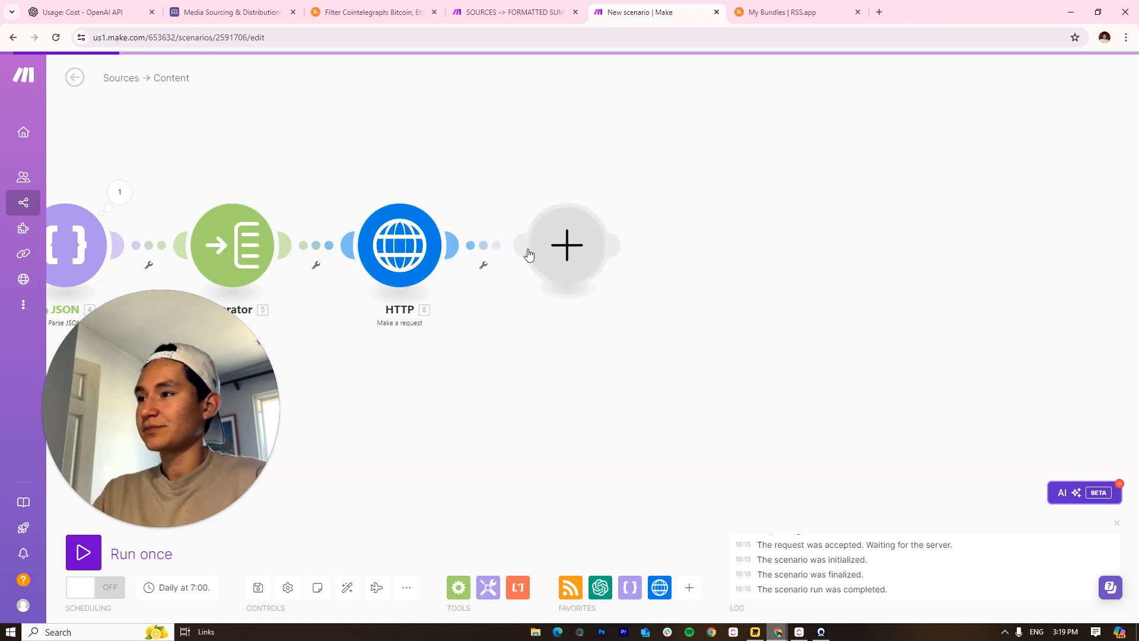
{"action": "left_click", "coordinate": [529, 254]}
{"action": "left_click", "coordinate": [422, 196]}
{"action": "right_click", "coordinate": [397, 249]}
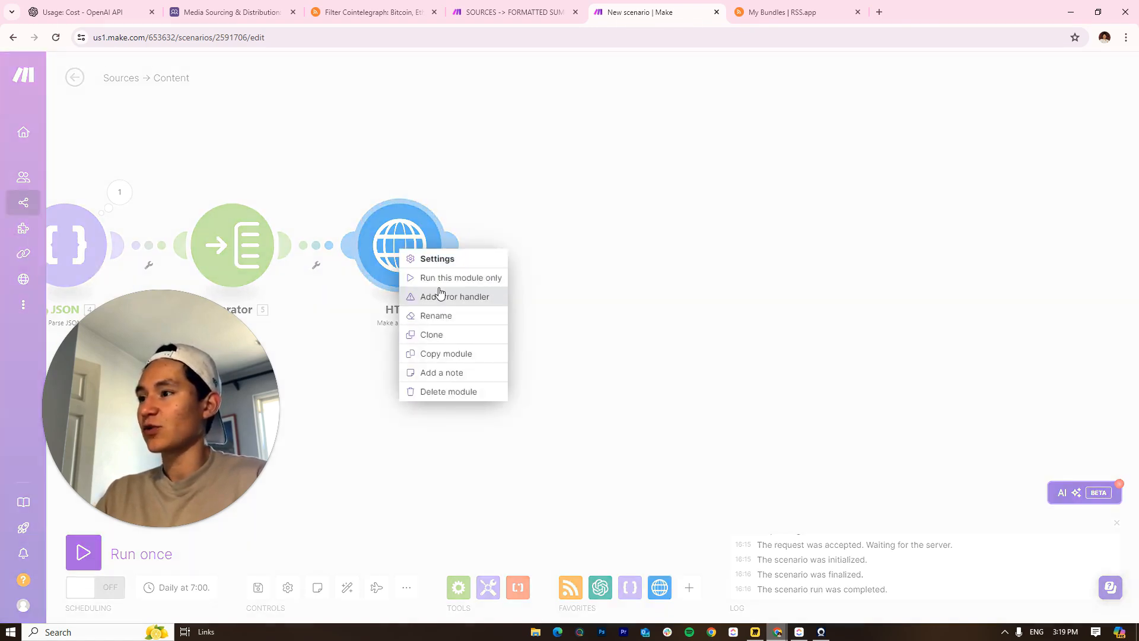
{"action": "left_click", "coordinate": [439, 296]}
{"action": "left_click", "coordinate": [534, 382]}
Copy the article URL from Bundle 1 in the RSS module's output
{"action": "left_click_drag", "start_coordinate": [414, 259], "coordinate": [442, 253]}
{"action": "scroll", "coordinate": [442, 255], "scroll_direction": "down", "scroll_amount": 1}
{"action": "left_click_drag", "start_coordinate": [446, 299], "coordinate": [729, 308]}
{"action": "left_click_drag", "start_coordinate": [471, 166], "coordinate": [754, 140]}
{"action": "left_click", "coordinate": [298, 180]}
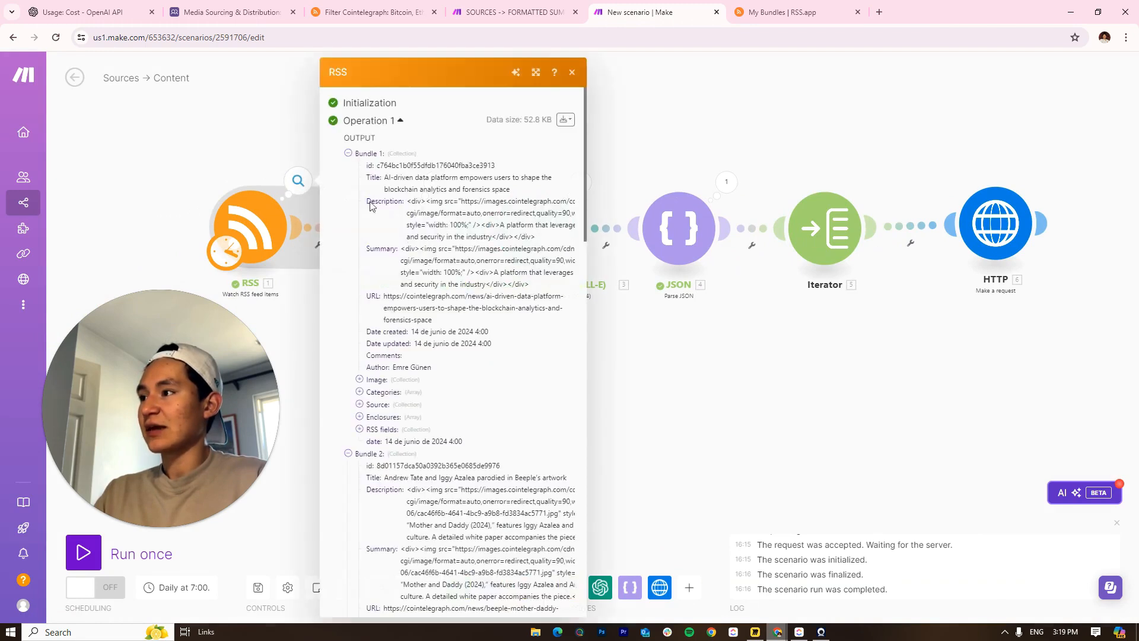
{"action": "triple_click", "coordinate": [402, 306]}
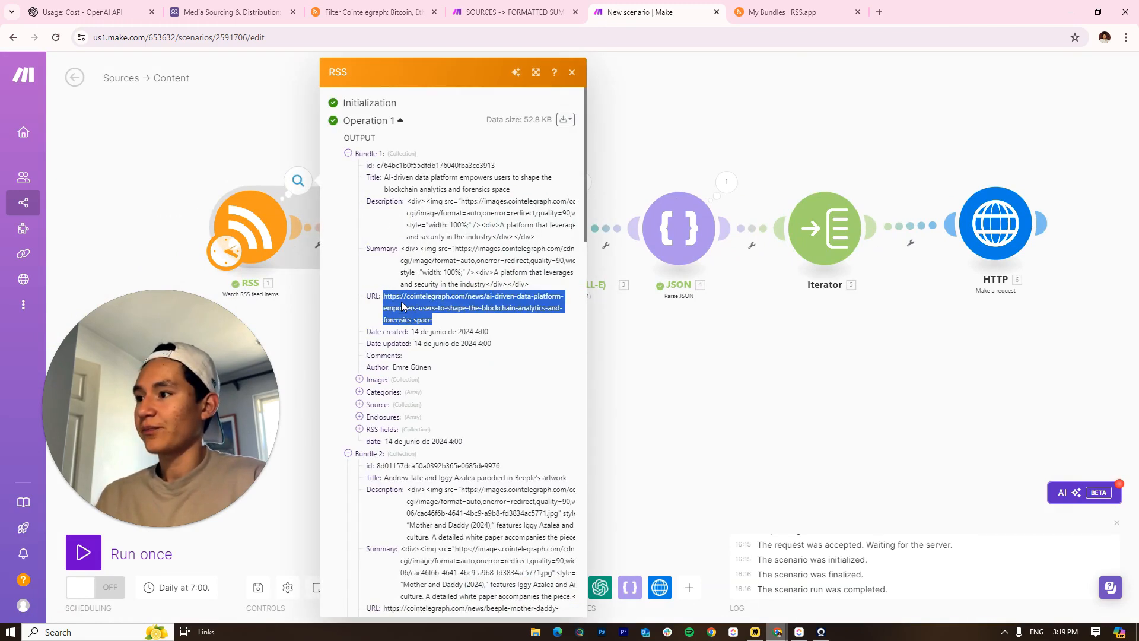
Run only the HTTP module with the copied Cointelegraph article URL as the Iterator value
{"action": "left_click_drag", "start_coordinate": [753, 153], "coordinate": [537, 163]}
{"action": "right_click", "coordinate": [765, 242]}
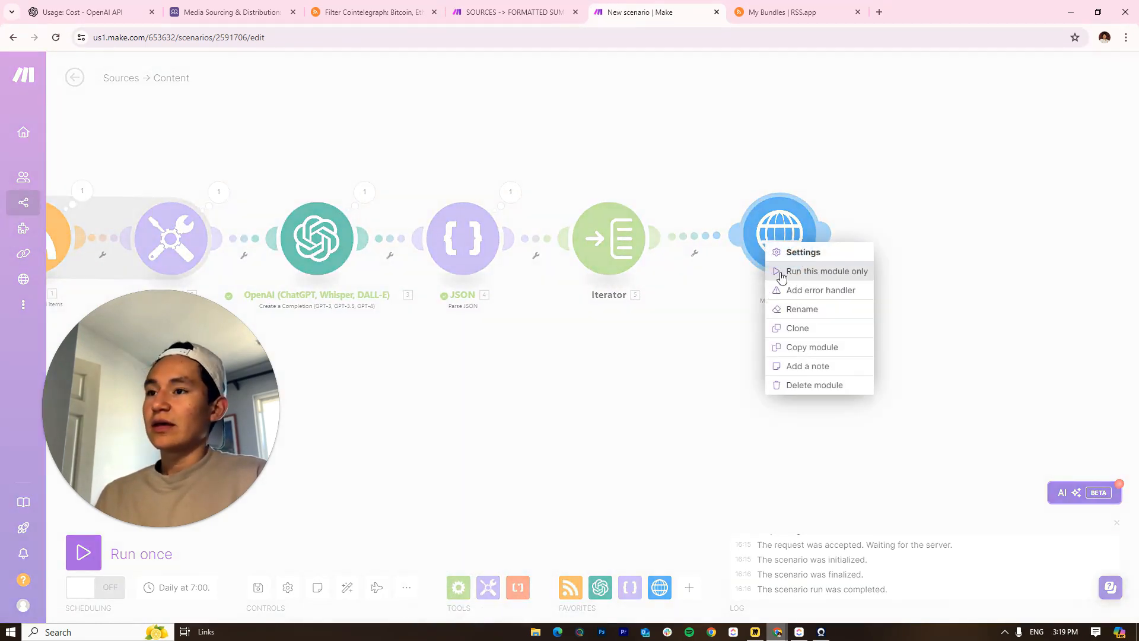
{"action": "left_click", "coordinate": [782, 273]}
{"action": "key", "text": "ctrl+v"}
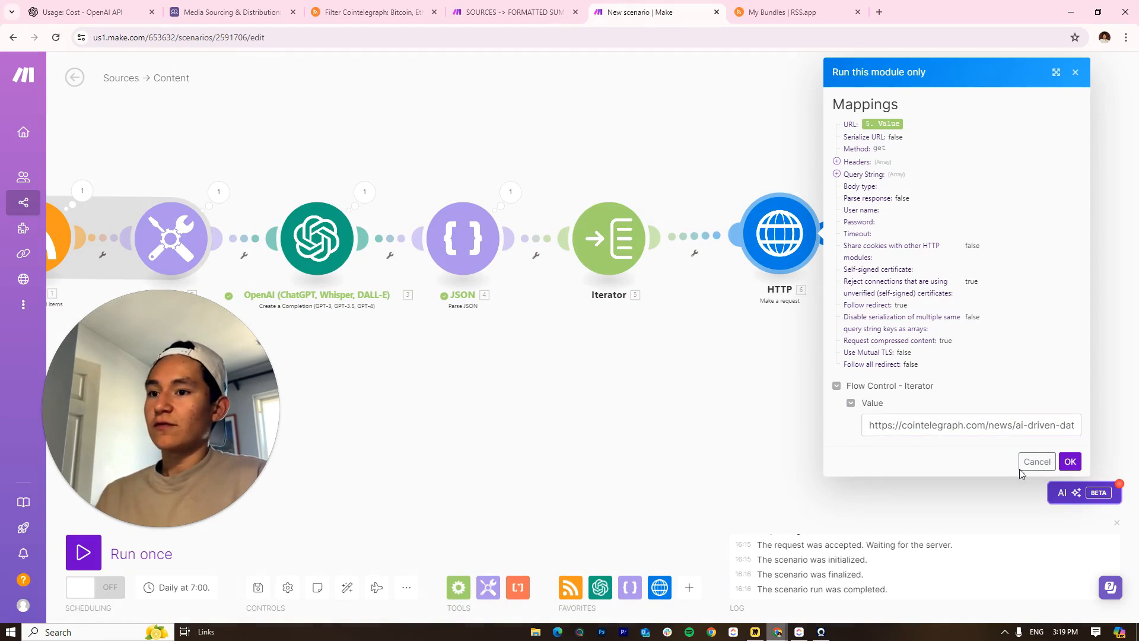
{"action": "left_click", "coordinate": [1070, 461]}
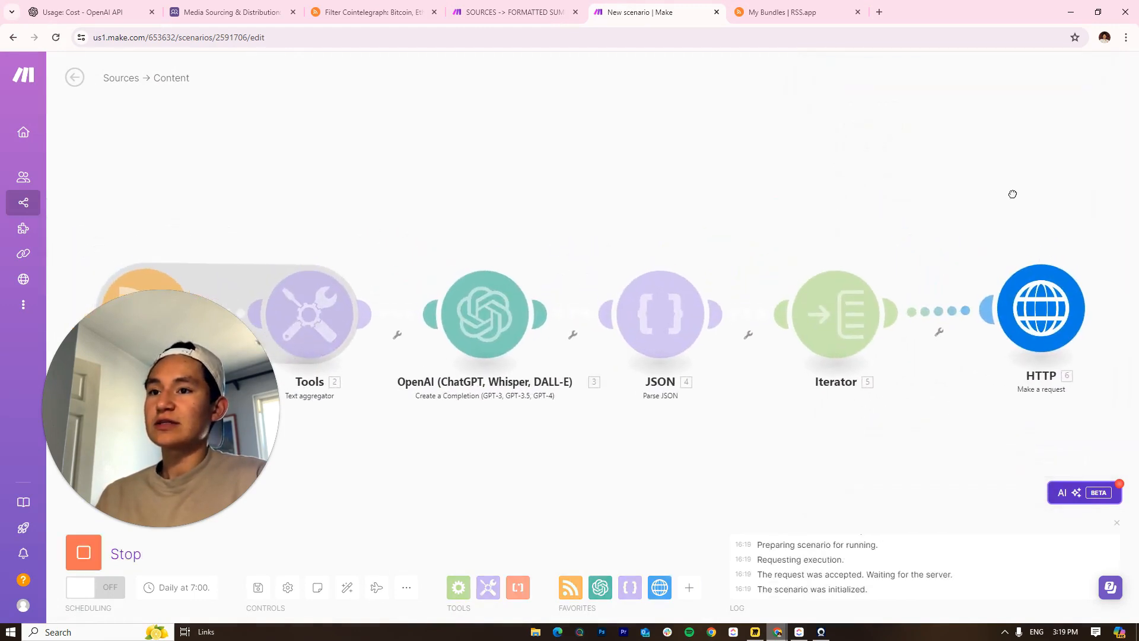
Examine the page content returned in the Data field of the HTTP module's output
{"action": "left_click_drag", "start_coordinate": [1013, 190], "coordinate": [496, 122]}
{"action": "left_click", "coordinate": [571, 197]}
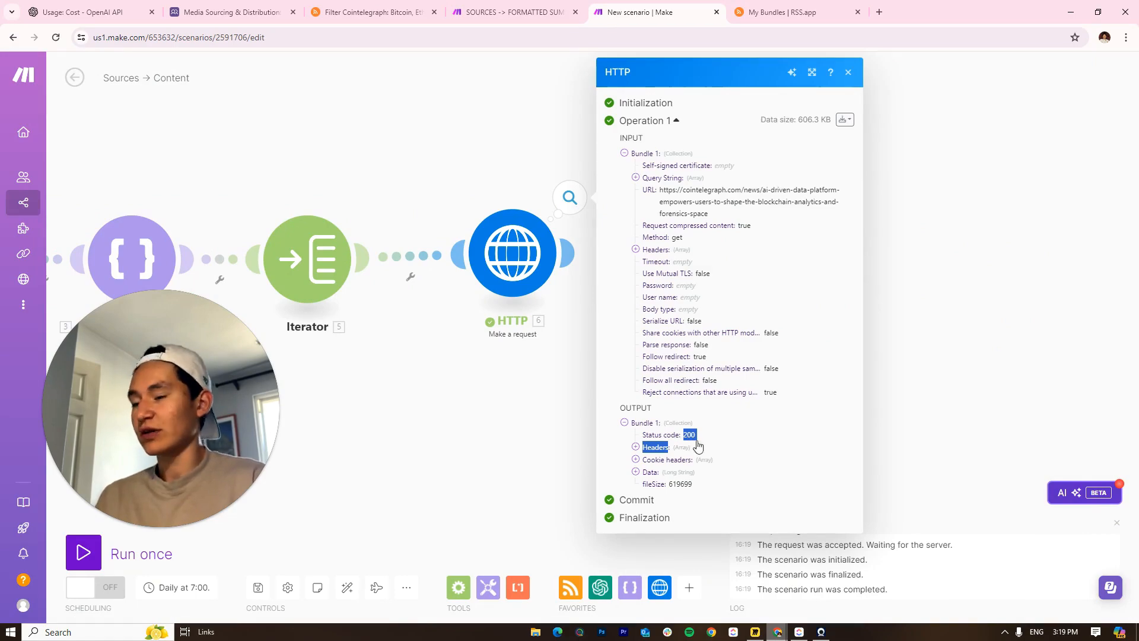
{"action": "left_click", "coordinate": [639, 475]}
{"action": "scroll", "coordinate": [710, 283], "scroll_direction": "down", "scroll_amount": 15}
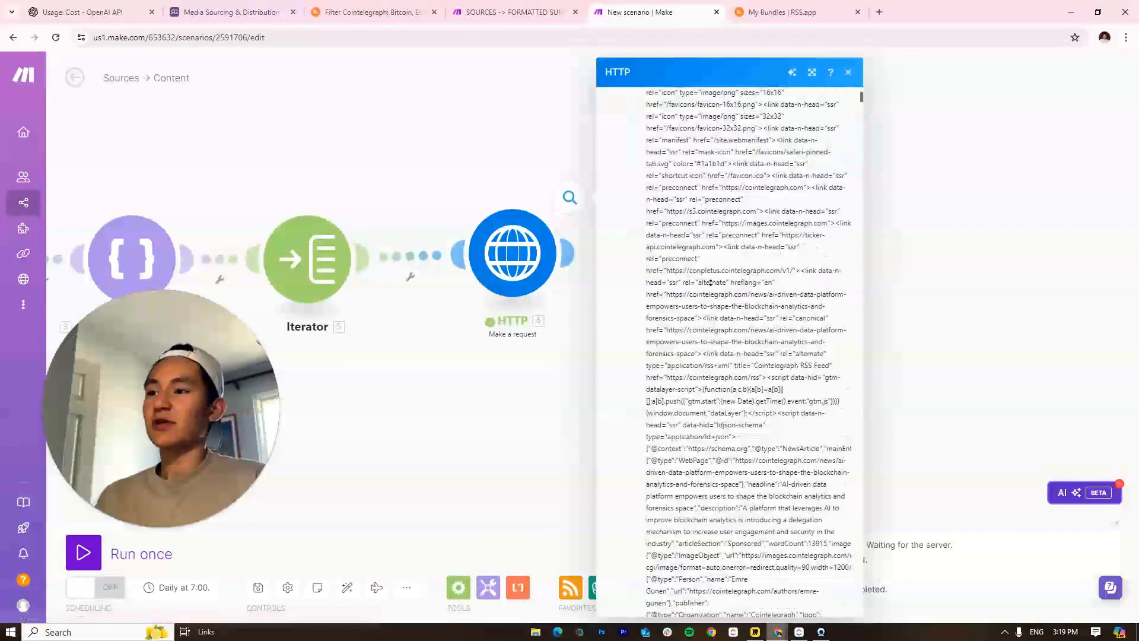
{"action": "scroll", "coordinate": [710, 283], "scroll_direction": "down", "scroll_amount": 20}
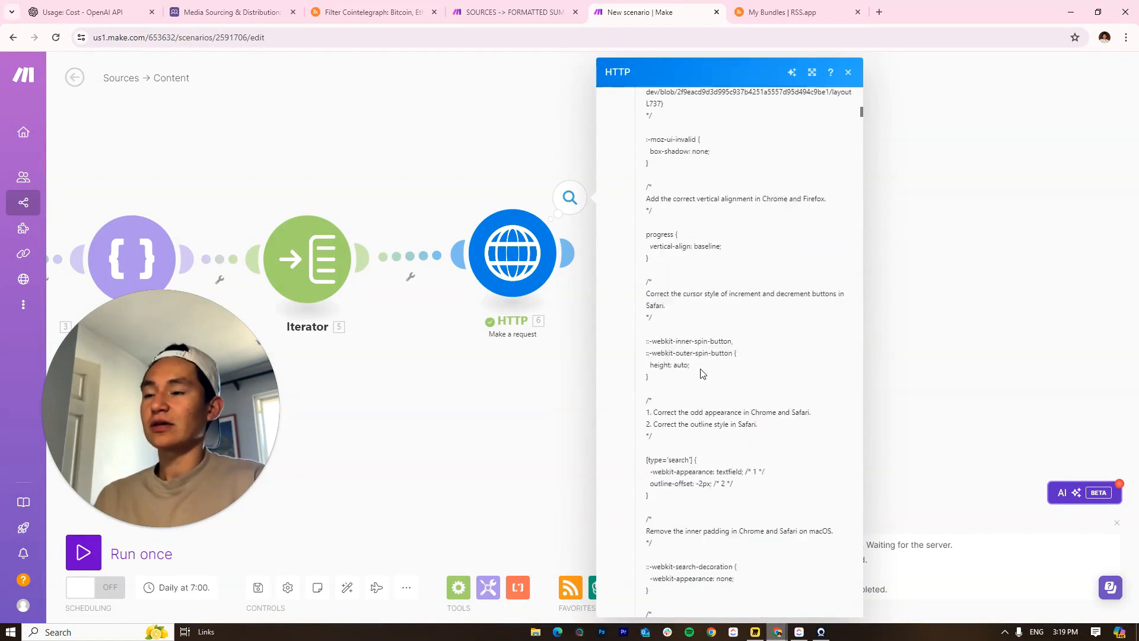
{"action": "scroll", "coordinate": [738, 287], "scroll_direction": "down", "scroll_amount": 15}
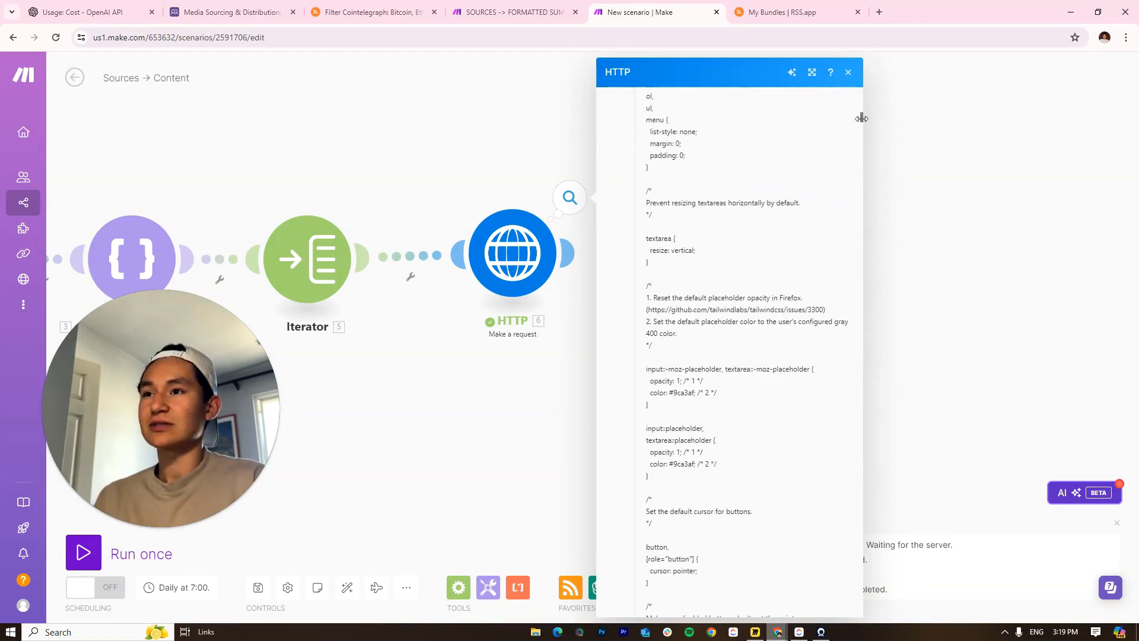
{"action": "left_click_drag", "start_coordinate": [853, 121], "coordinate": [870, 119]}
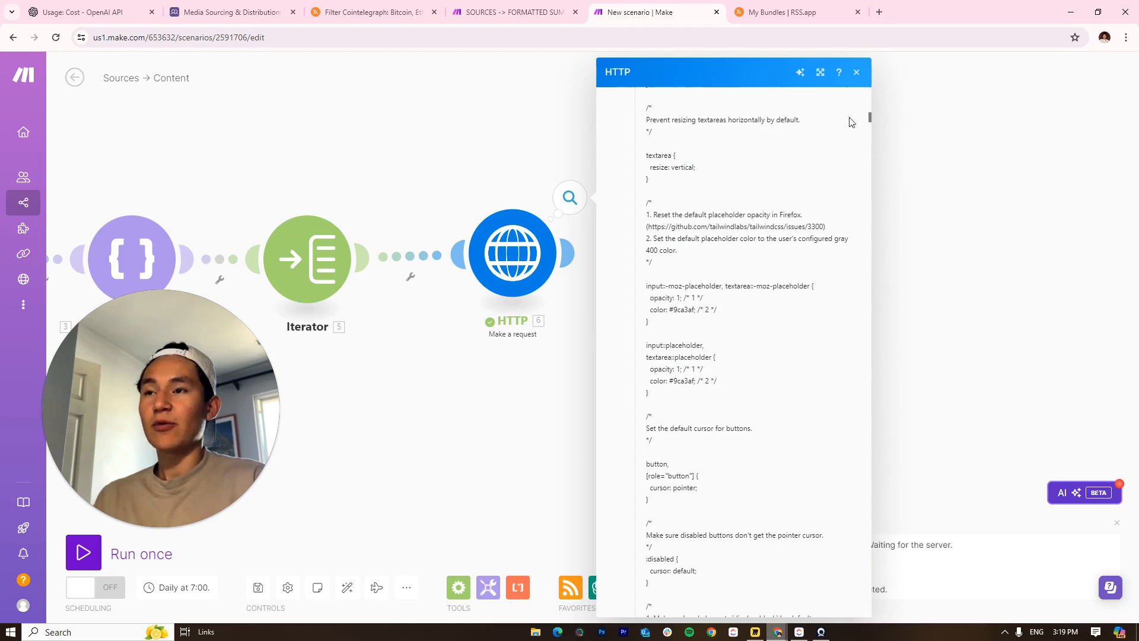
{"action": "scroll", "coordinate": [683, 326], "scroll_direction": "down", "scroll_amount": 15}
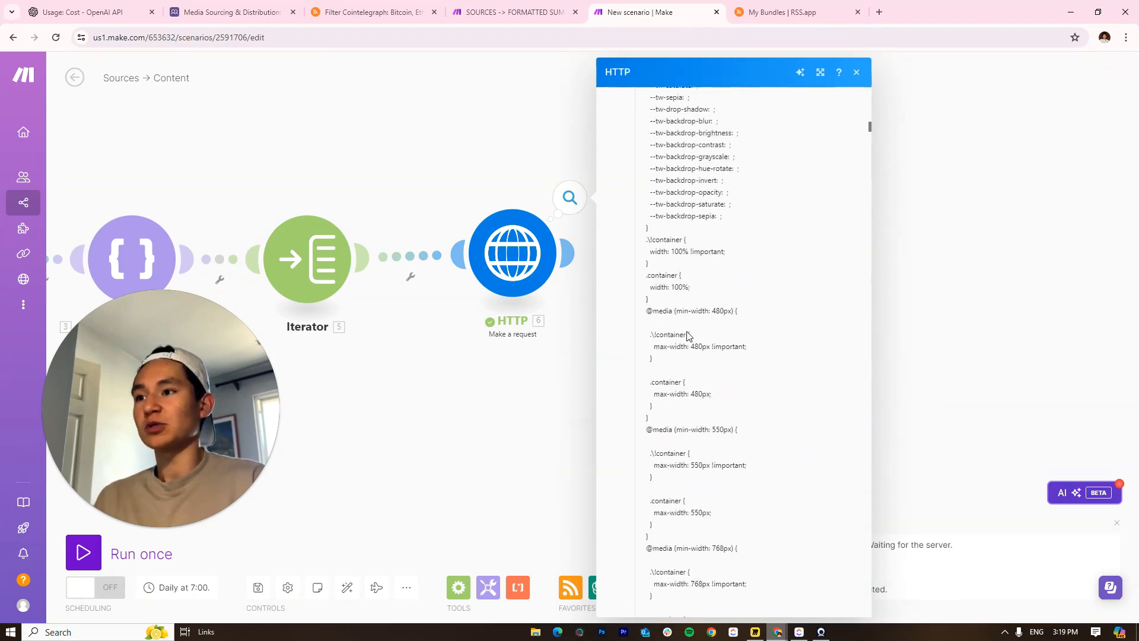
{"action": "scroll", "coordinate": [695, 321], "scroll_direction": "down", "scroll_amount": 15}
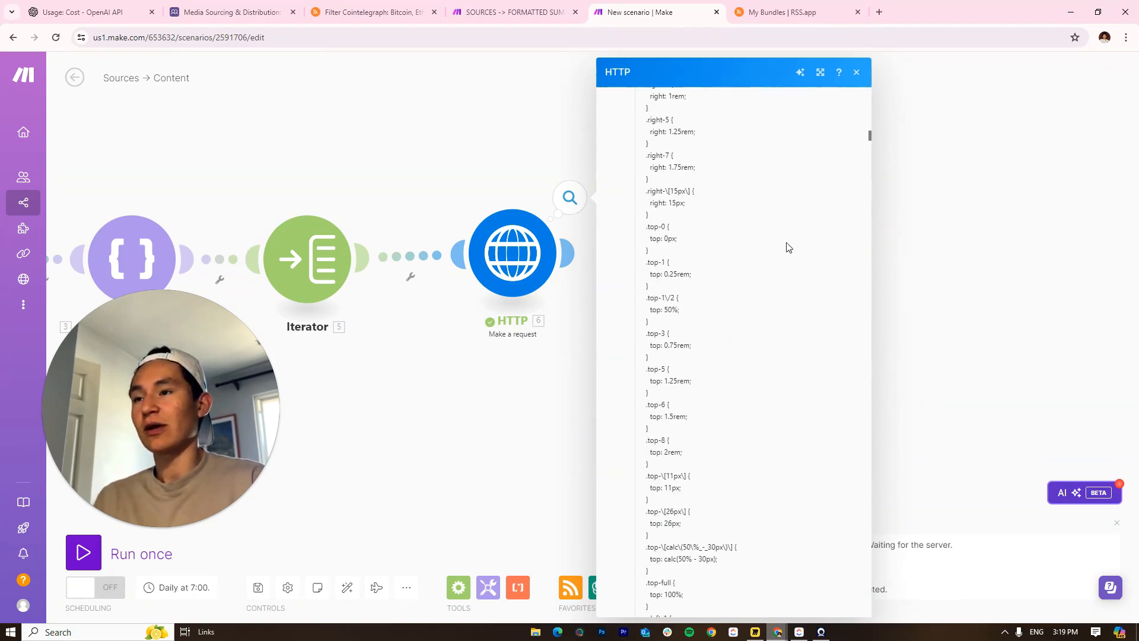
{"action": "scroll", "coordinate": [714, 206], "scroll_direction": "down", "scroll_amount": 15}
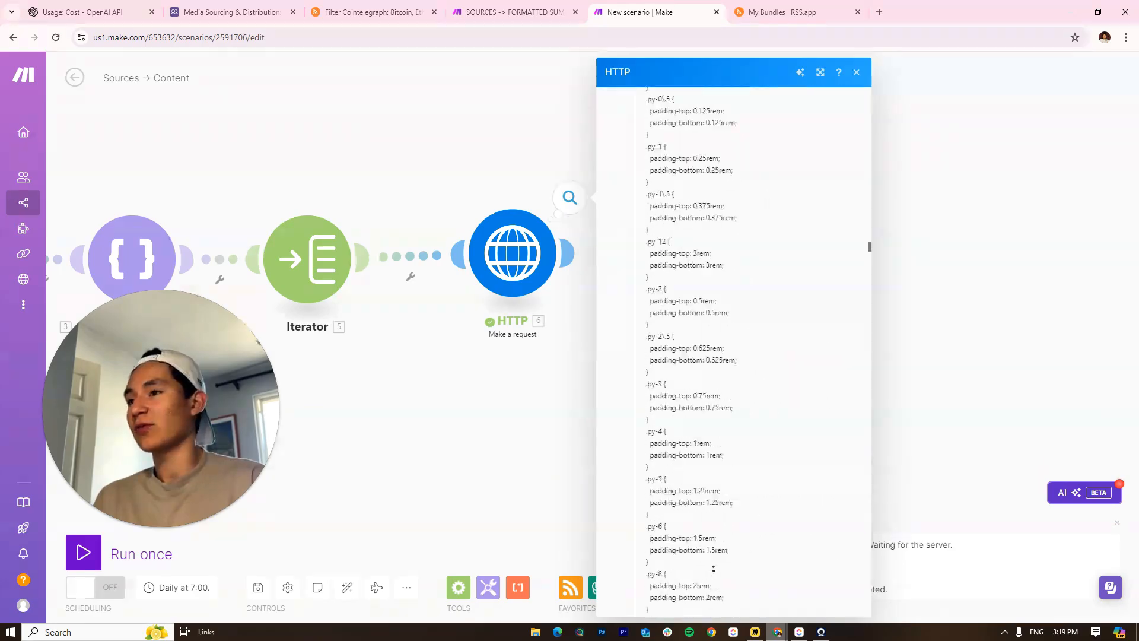
{"action": "scroll", "coordinate": [714, 569], "scroll_direction": "down", "scroll_amount": 20}
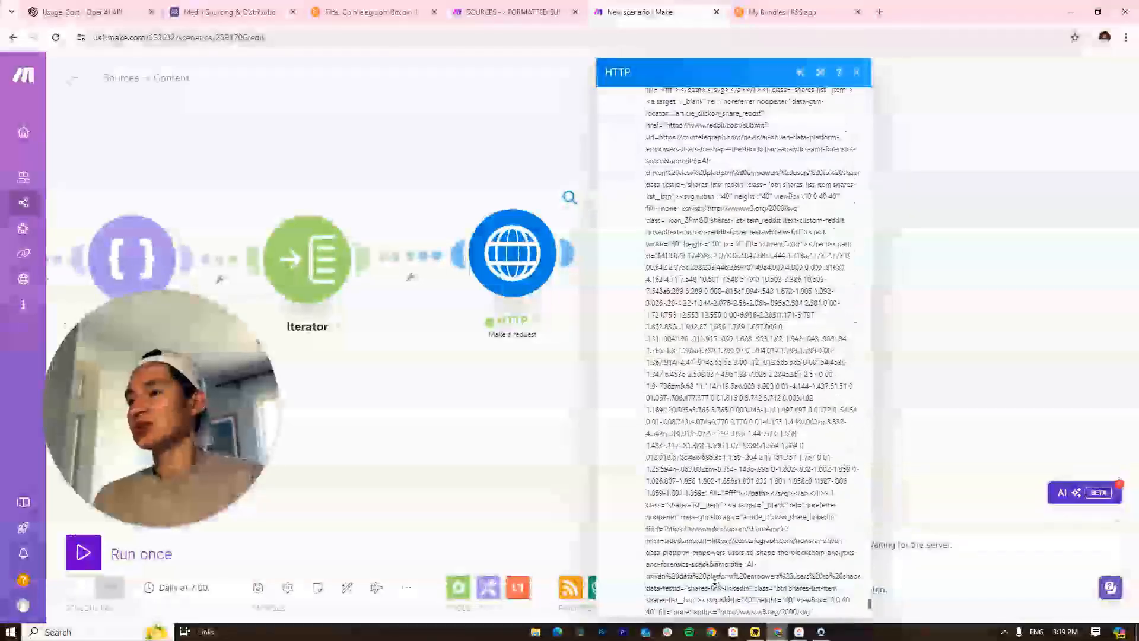
{"action": "scroll", "coordinate": [714, 583], "scroll_direction": "down", "scroll_amount": 20}
{"action": "scroll", "coordinate": [740, 478], "scroll_direction": "up", "scroll_amount": 20}
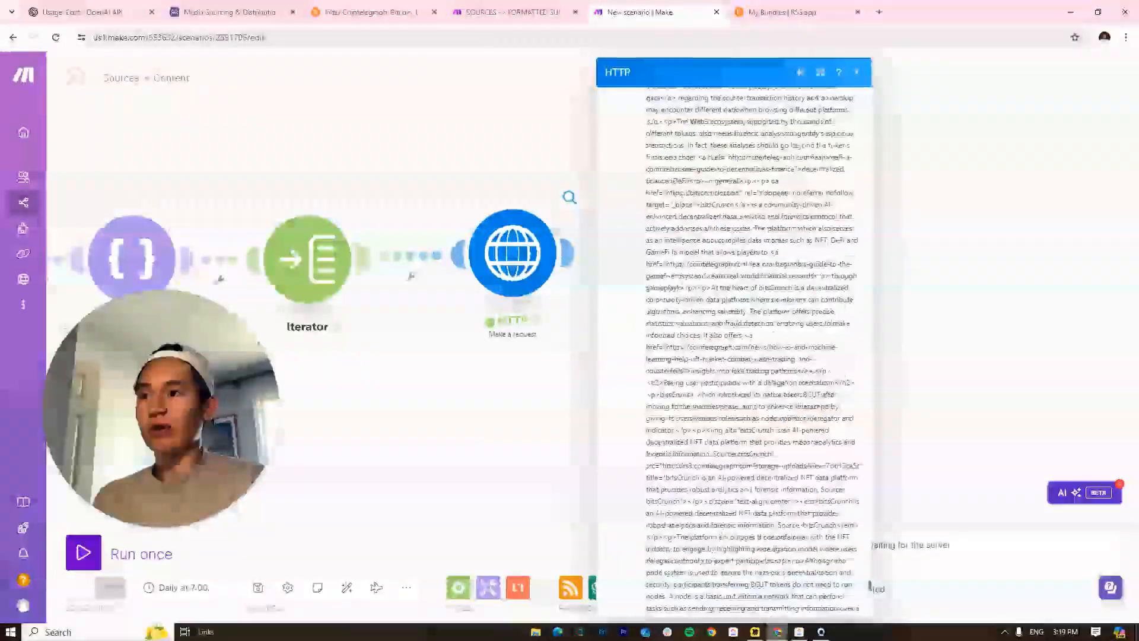
{"action": "scroll", "coordinate": [740, 356], "scroll_direction": "up", "scroll_amount": 10}
{"action": "left_click", "coordinate": [955, 343]}
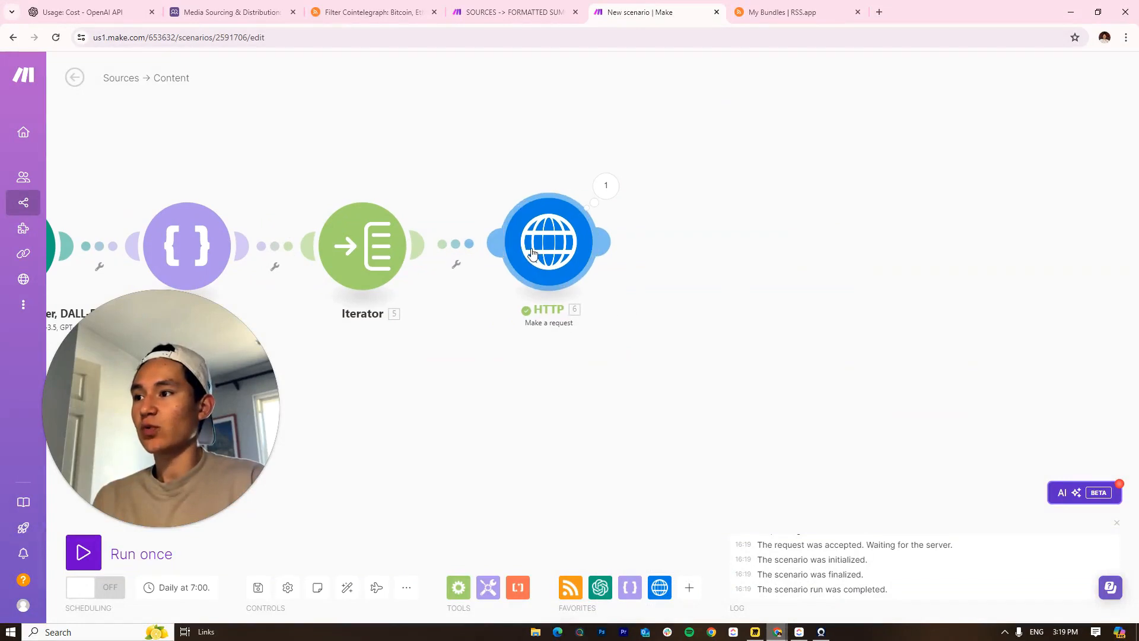
Add a Text parser "HTML to text" module after the HTTP module
{"action": "left_click", "coordinate": [602, 242]}
{"action": "scroll", "coordinate": [839, 308], "scroll_direction": "down", "scroll_amount": 3}
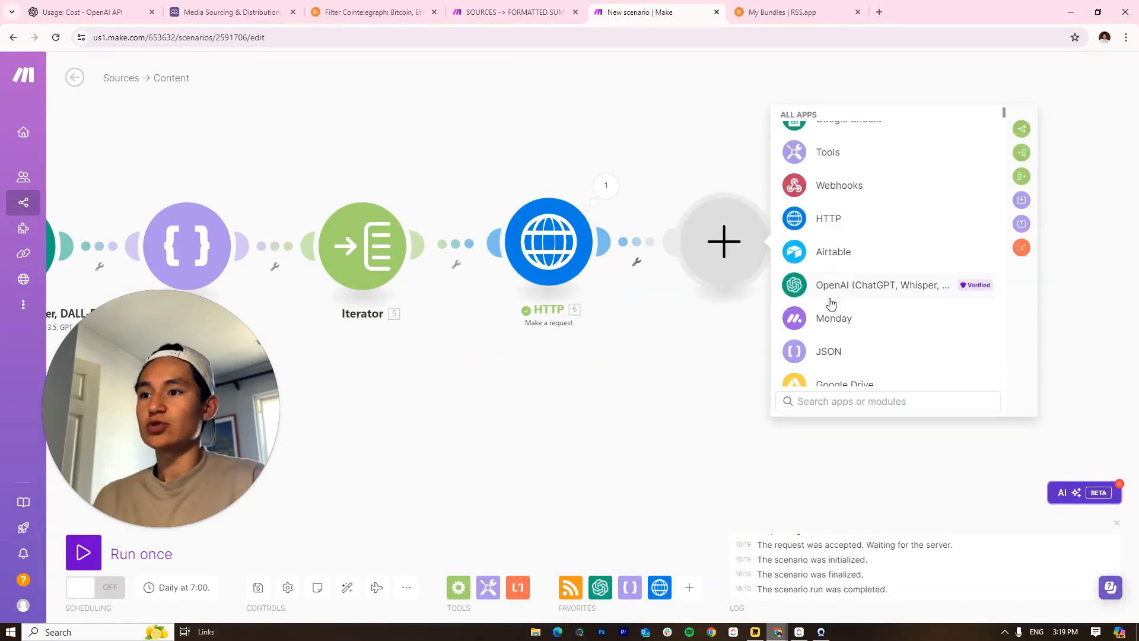
{"action": "scroll", "coordinate": [831, 303], "scroll_direction": "down", "scroll_amount": 1}
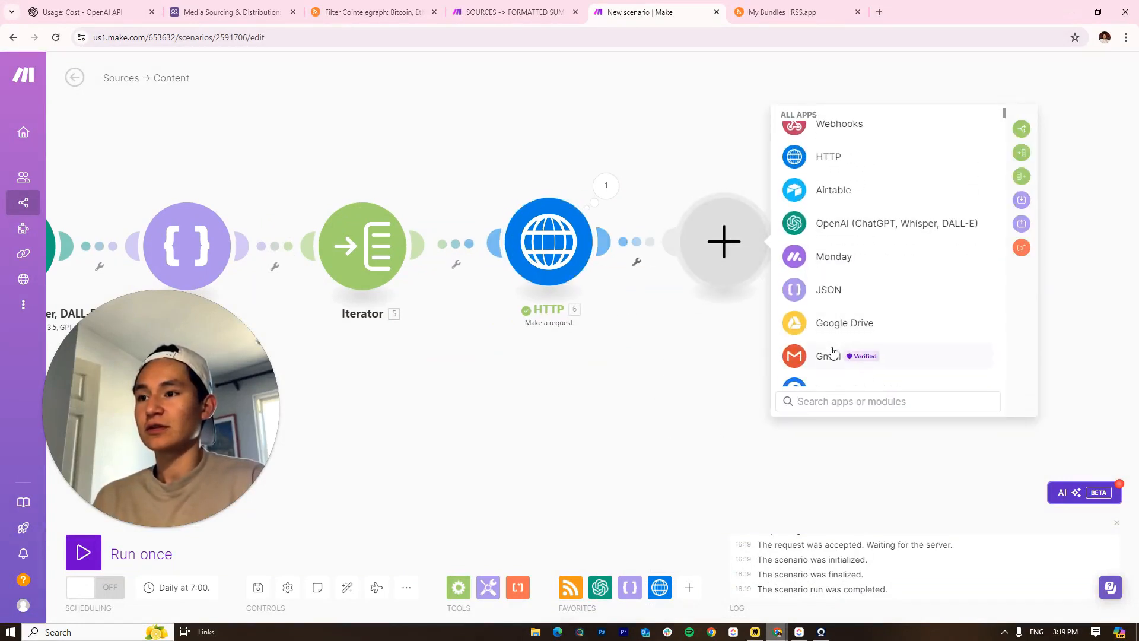
{"action": "scroll", "coordinate": [833, 352], "scroll_direction": "down", "scroll_amount": 4}
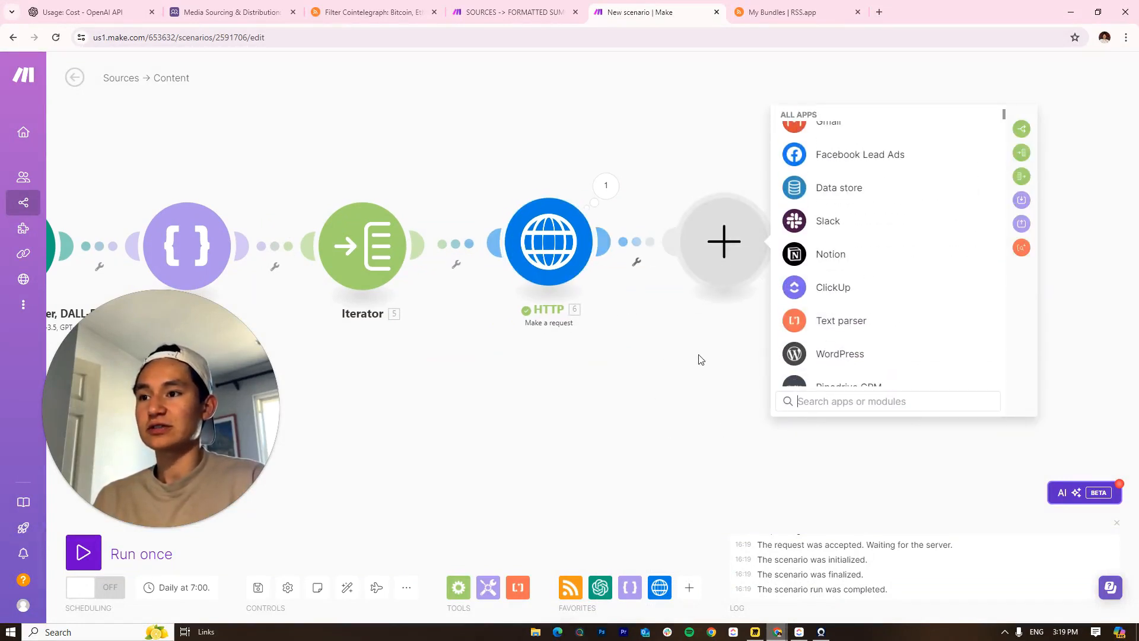
{"action": "left_click", "coordinate": [818, 328]}
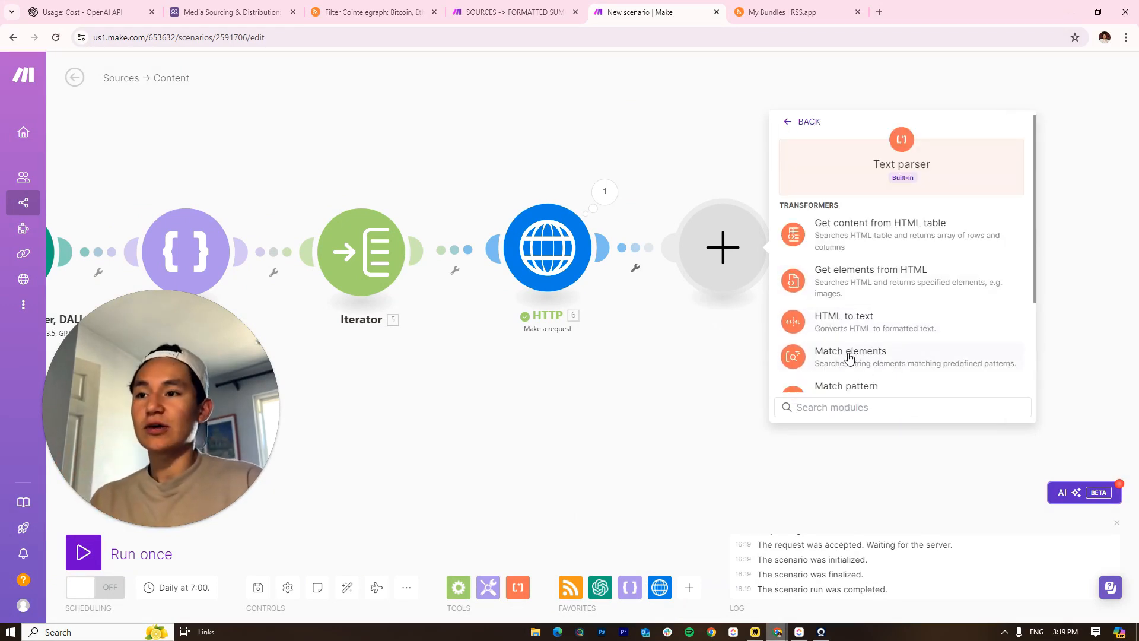
{"action": "left_click", "coordinate": [866, 336]}
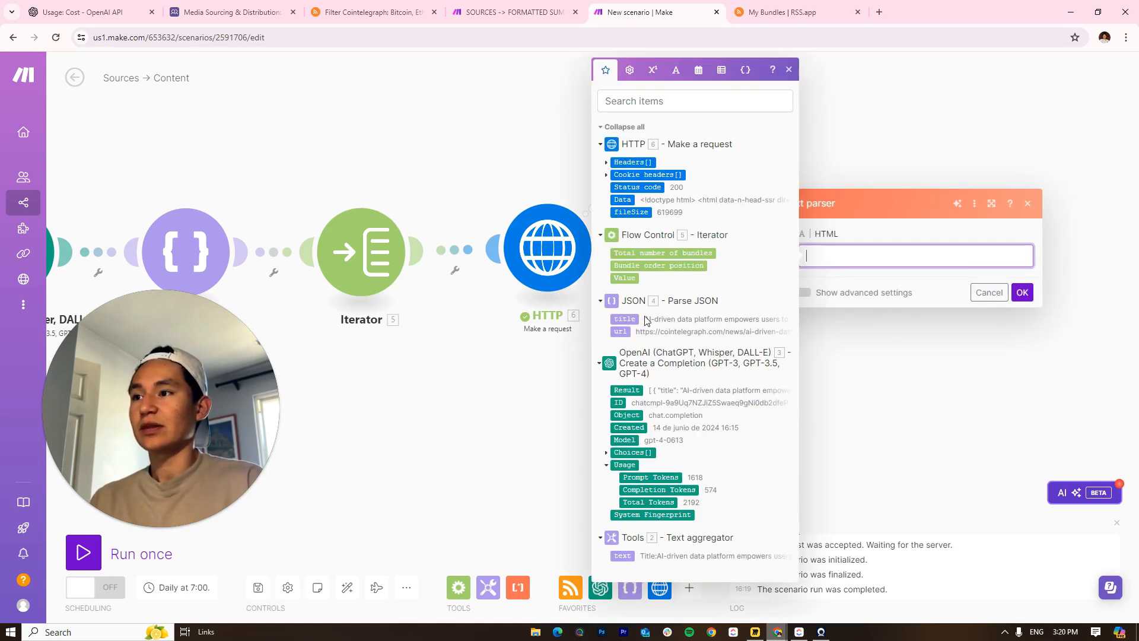
Map the HTTP module's Data output into the Text parser's HTML field and save the settings
{"action": "left_click", "coordinate": [624, 199]}
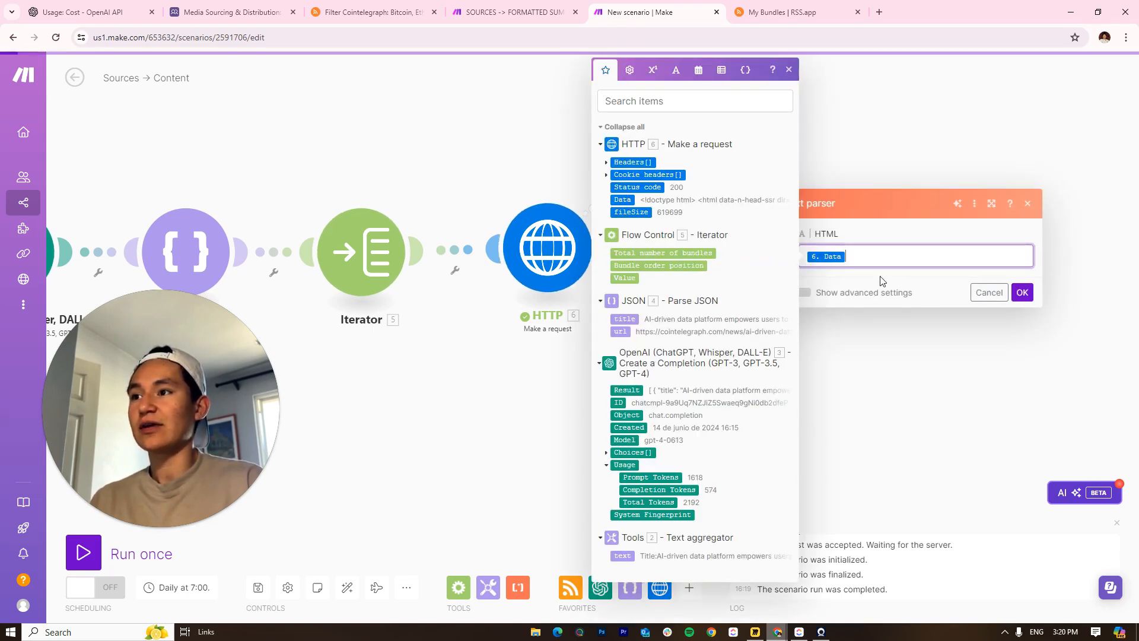
{"action": "left_click", "coordinate": [894, 282]}
{"action": "left_click", "coordinate": [1022, 292]}
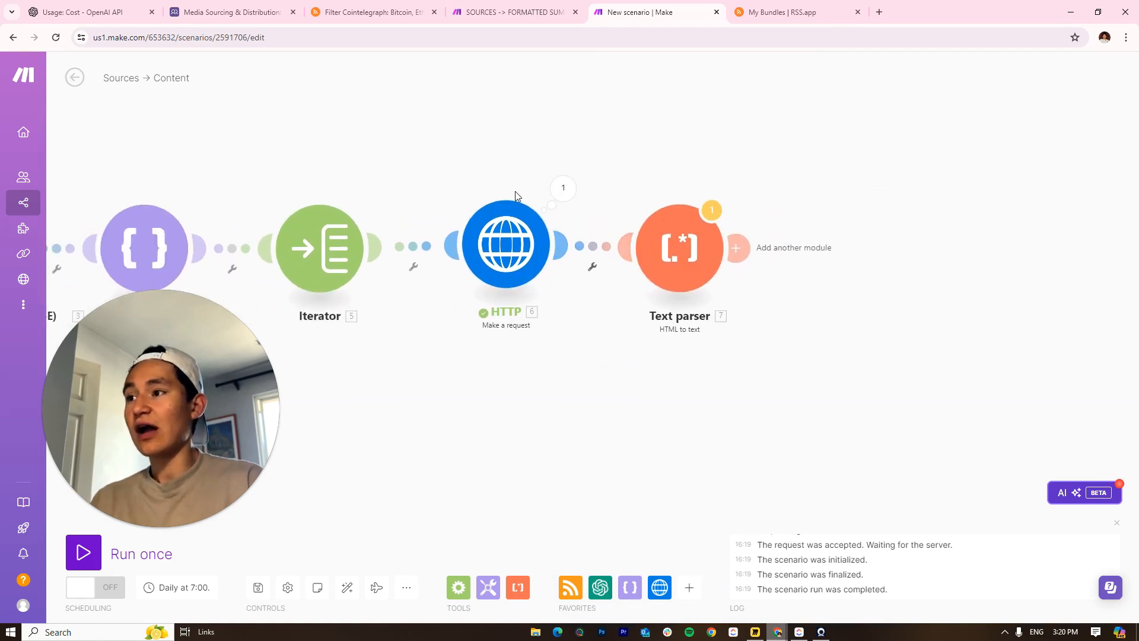
Unlink the Iterator from the HTTP module
{"action": "scroll", "coordinate": [555, 125], "scroll_direction": "down", "scroll_amount": 2}
{"action": "right_click", "coordinate": [602, 213]}
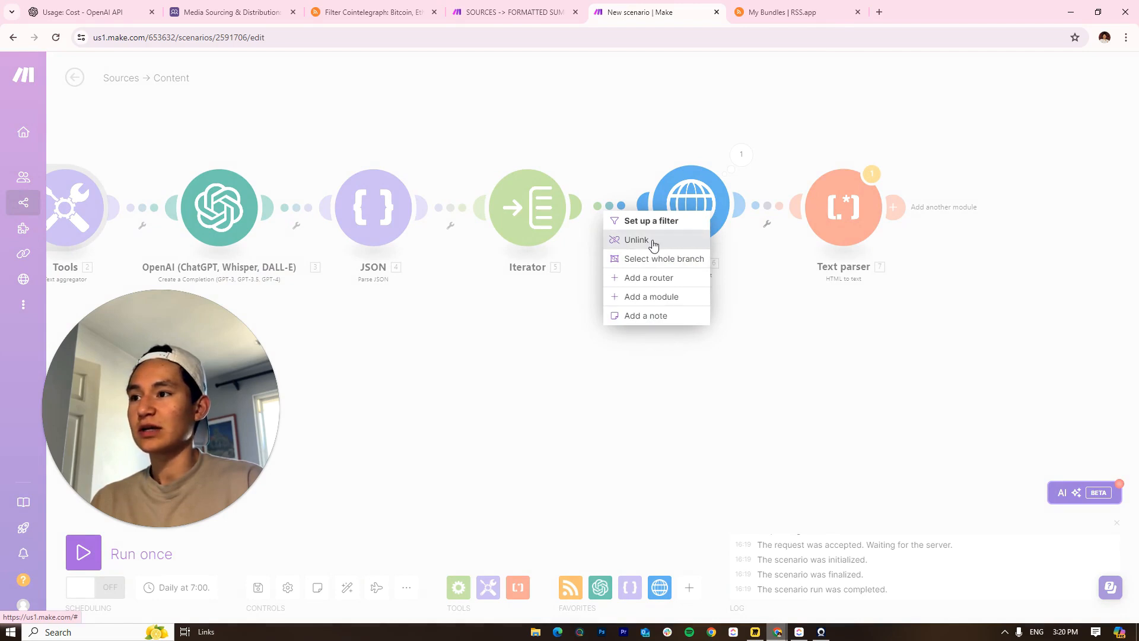
{"action": "left_click_drag", "start_coordinate": [684, 217], "coordinate": [696, 224]}
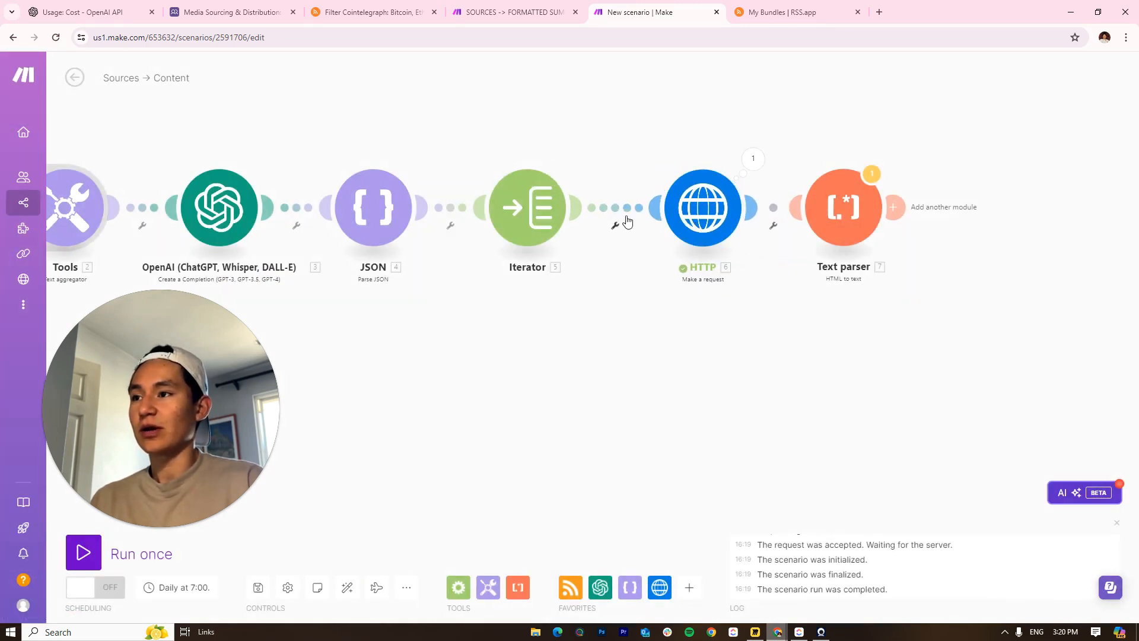
{"action": "right_click", "coordinate": [613, 194]}
{"action": "right_click", "coordinate": [610, 210]}
{"action": "left_click", "coordinate": [609, 212]}
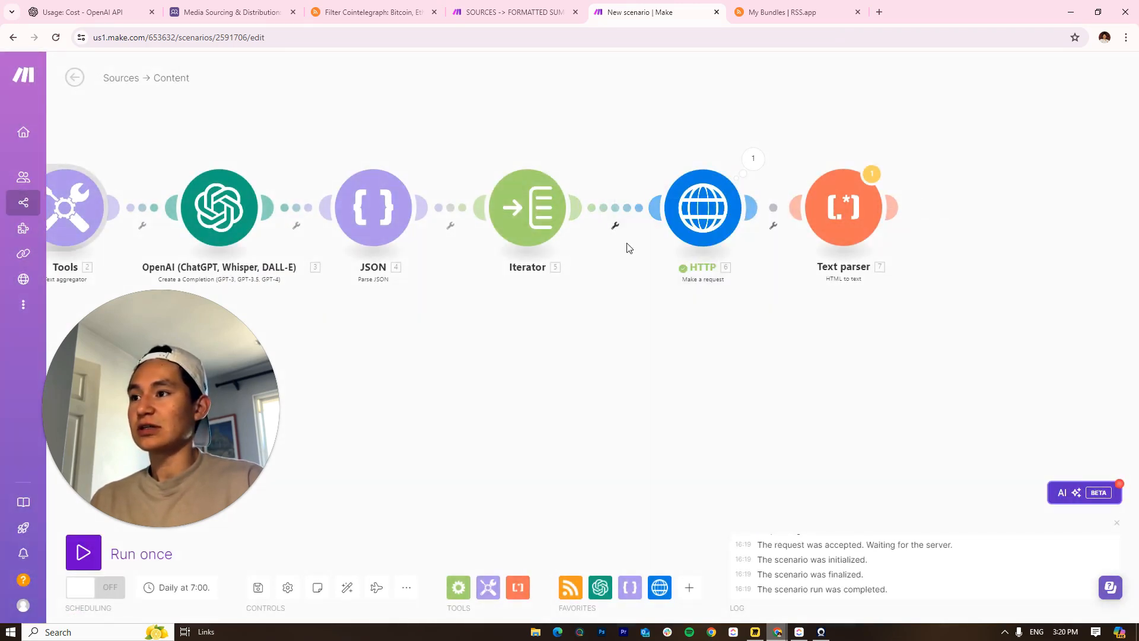
{"action": "right_click", "coordinate": [615, 213]}
{"action": "left_click", "coordinate": [655, 243]}
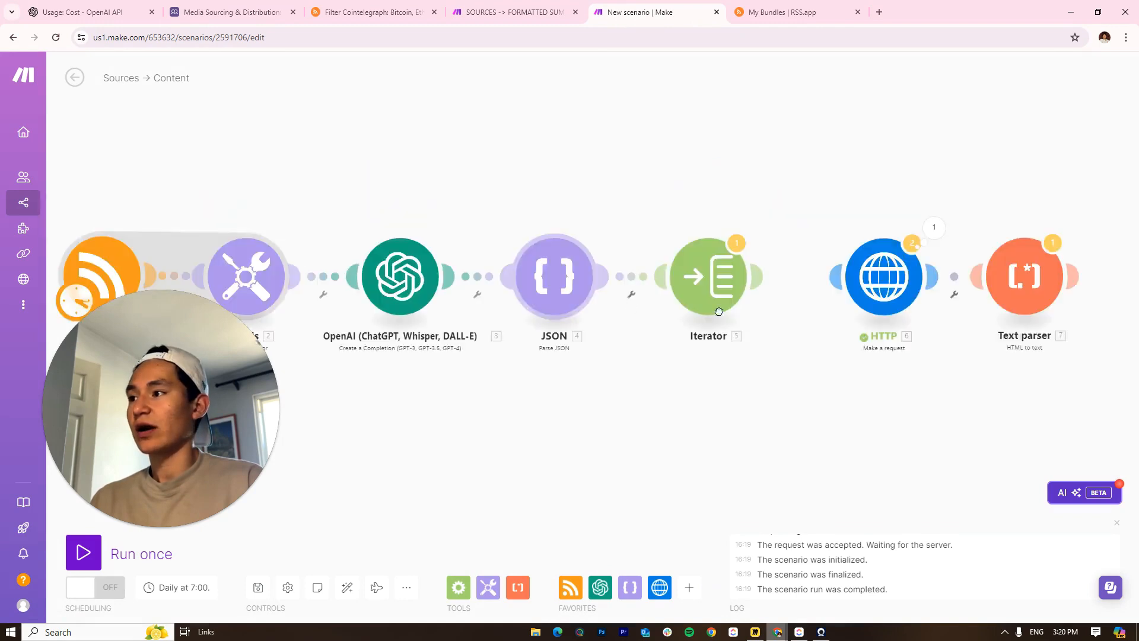
{"action": "left_click_drag", "start_coordinate": [314, 323], "coordinate": [942, 342]}
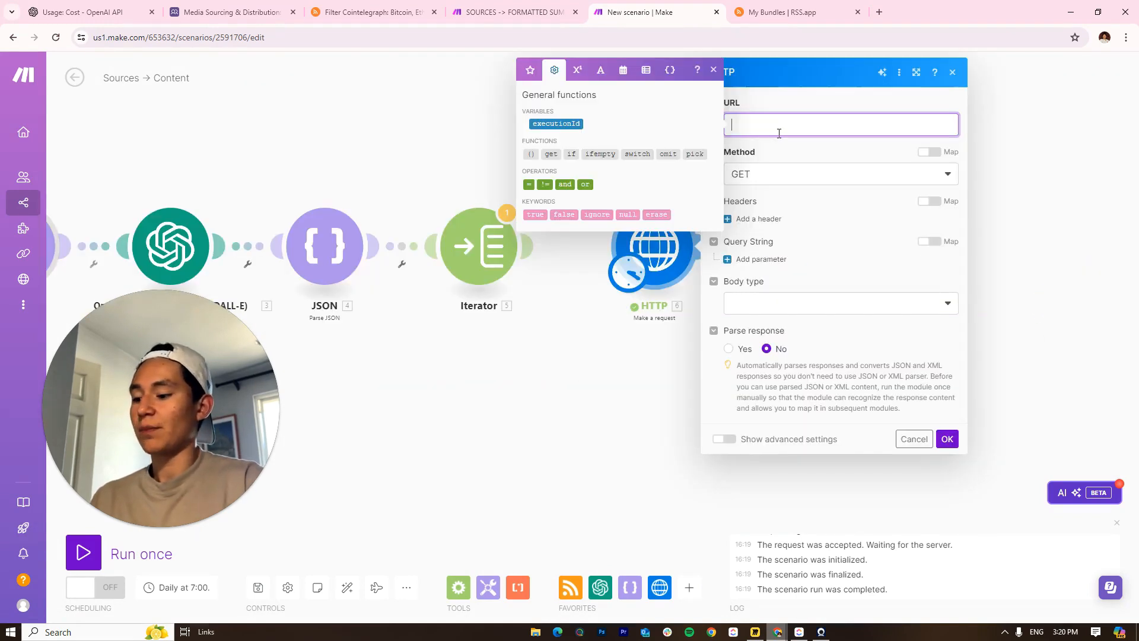
{"action": "type", "text": "https://cointelegraph.com/news/ai-driven-data-platform-empowers-users-to-shape-the-blockchain-analytics-and-forensics-space"}
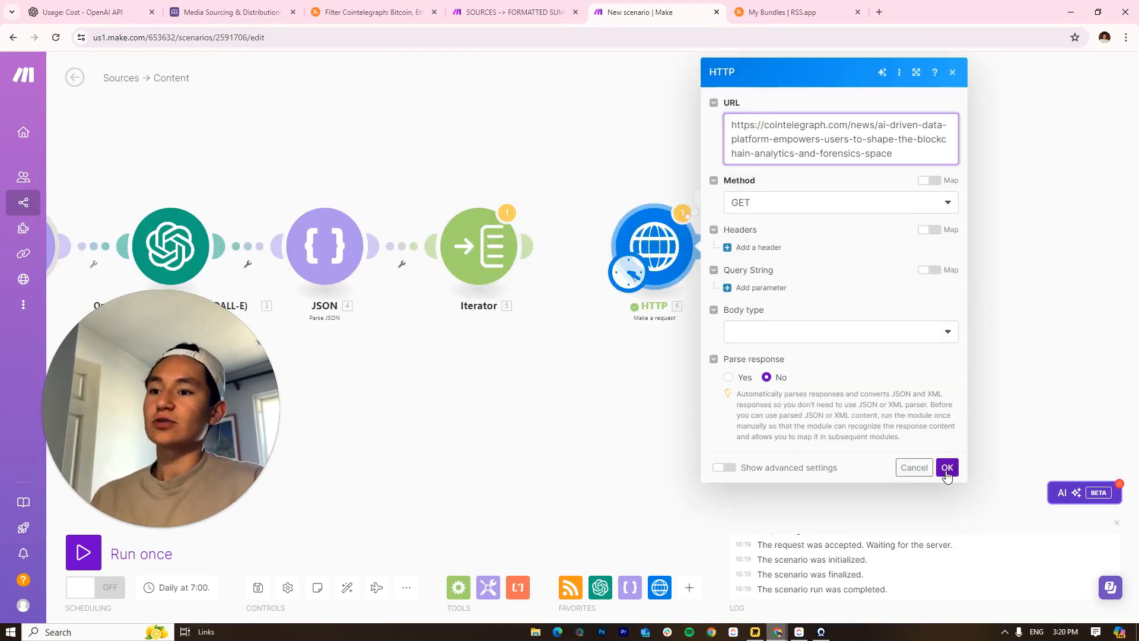
{"action": "left_click", "coordinate": [947, 469]}
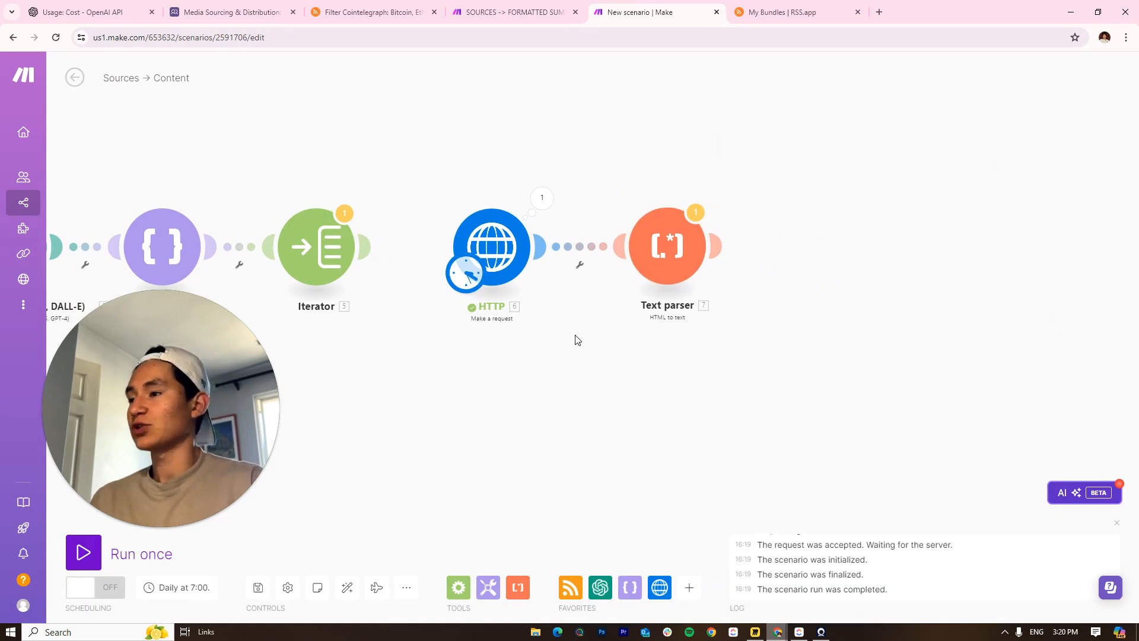
Run the separated HTTP and Text parser chain once and expand the Text value in the Text parser's output
{"action": "left_click", "coordinate": [107, 570]}
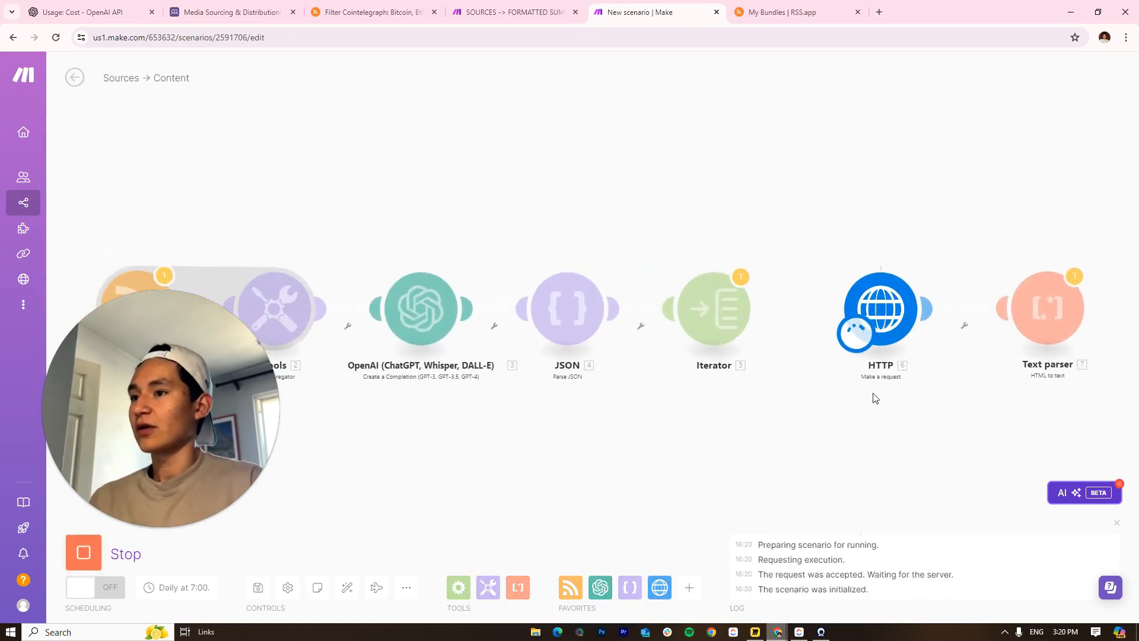
{"action": "left_click_drag", "start_coordinate": [922, 373], "coordinate": [551, 342]}
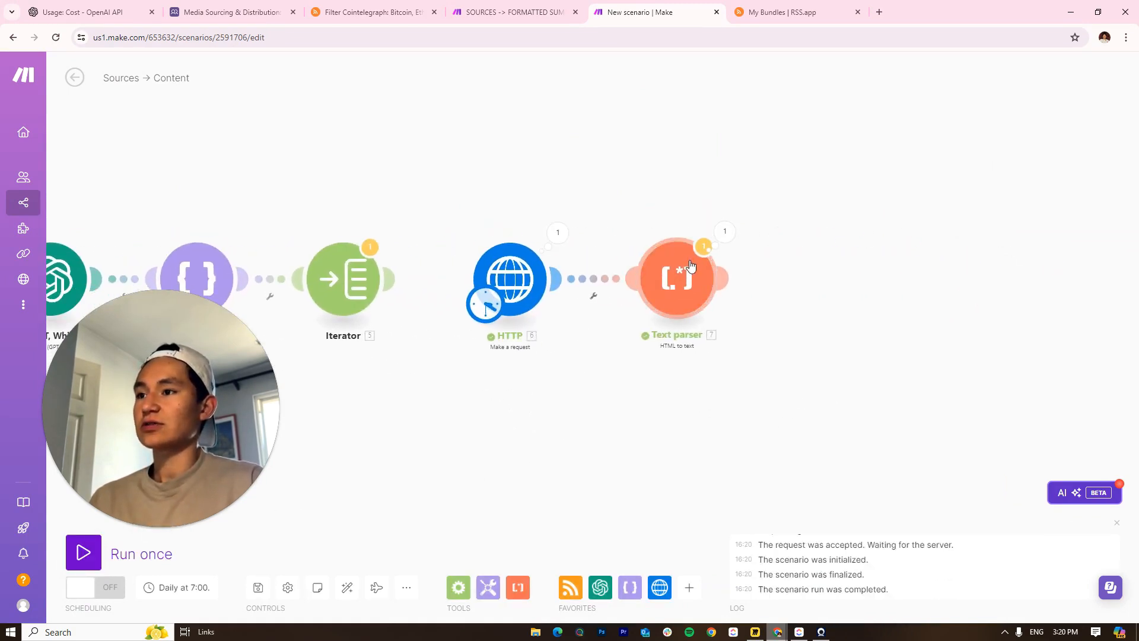
{"action": "left_click", "coordinate": [718, 280]}
{"action": "left_click", "coordinate": [724, 232]}
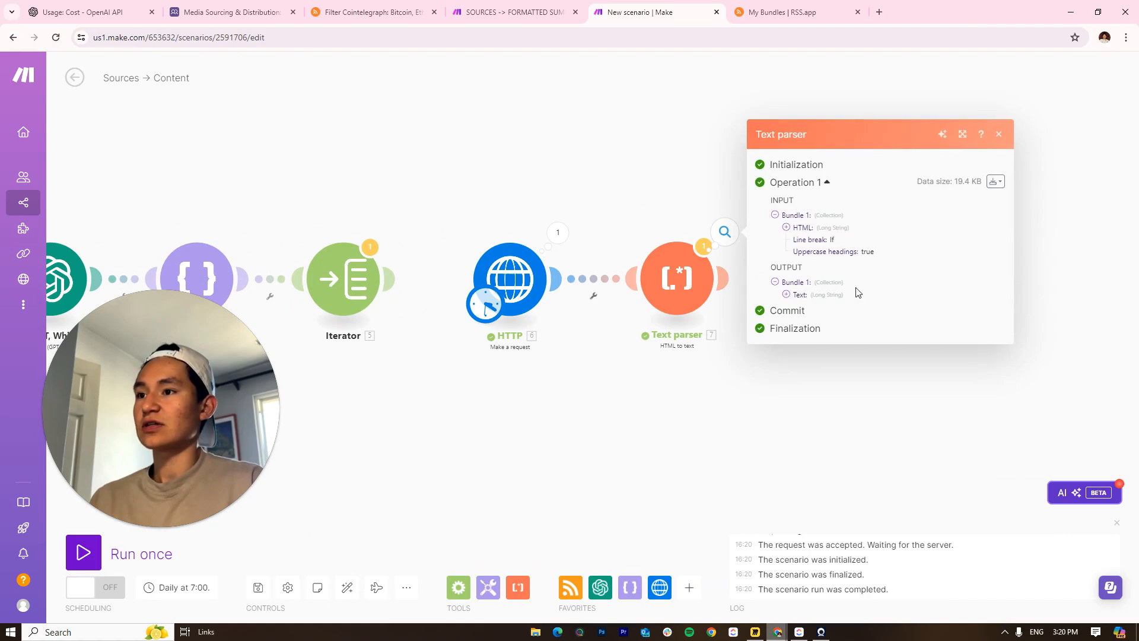
{"action": "left_click", "coordinate": [786, 295]}
Examine the converted article text in the Text parser's output, including the headings, body paragraphs and leftover site links
{"action": "scroll", "coordinate": [845, 376], "scroll_direction": "down", "scroll_amount": 15}
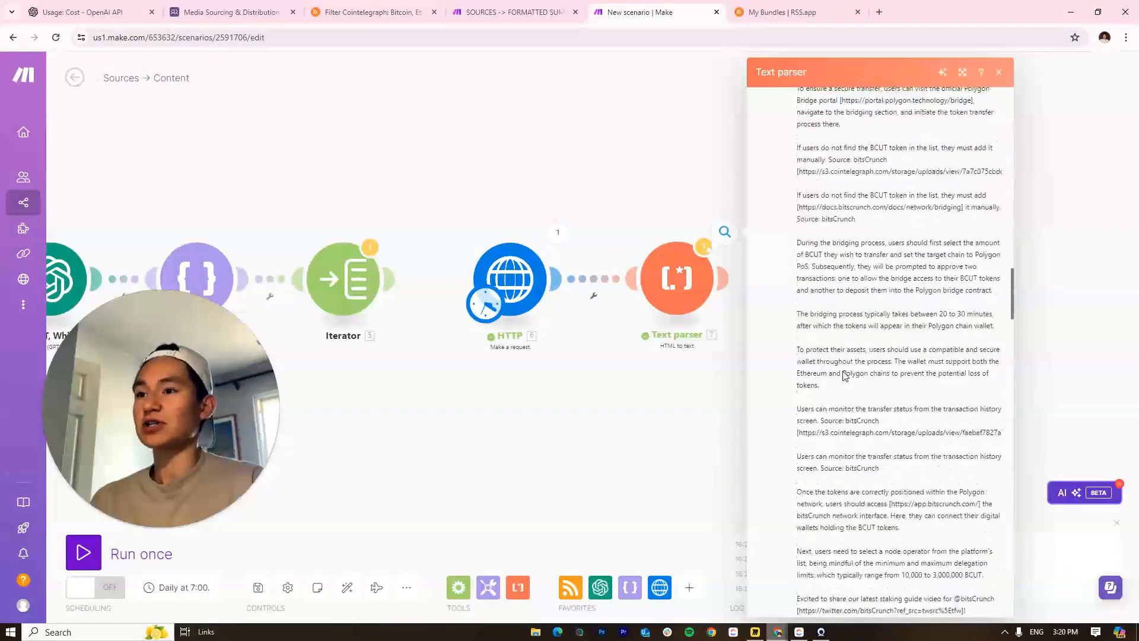
{"action": "scroll", "coordinate": [845, 375], "scroll_direction": "down", "scroll_amount": 20}
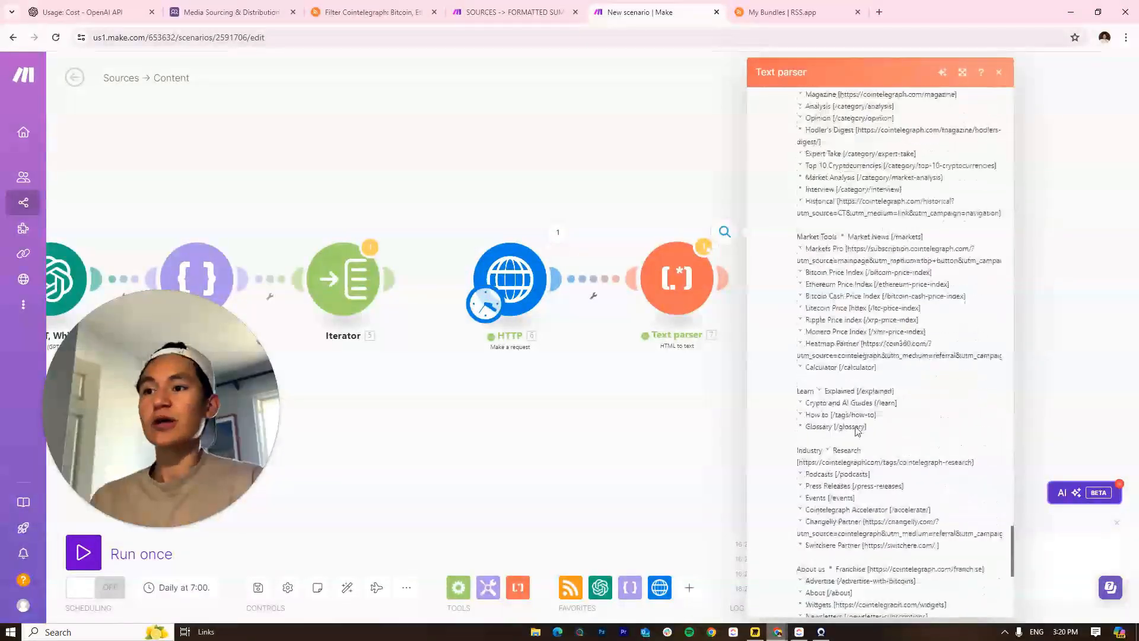
{"action": "scroll", "coordinate": [856, 430], "scroll_direction": "down", "scroll_amount": 8}
{"action": "scroll", "coordinate": [856, 507], "scroll_direction": "up", "scroll_amount": 16}
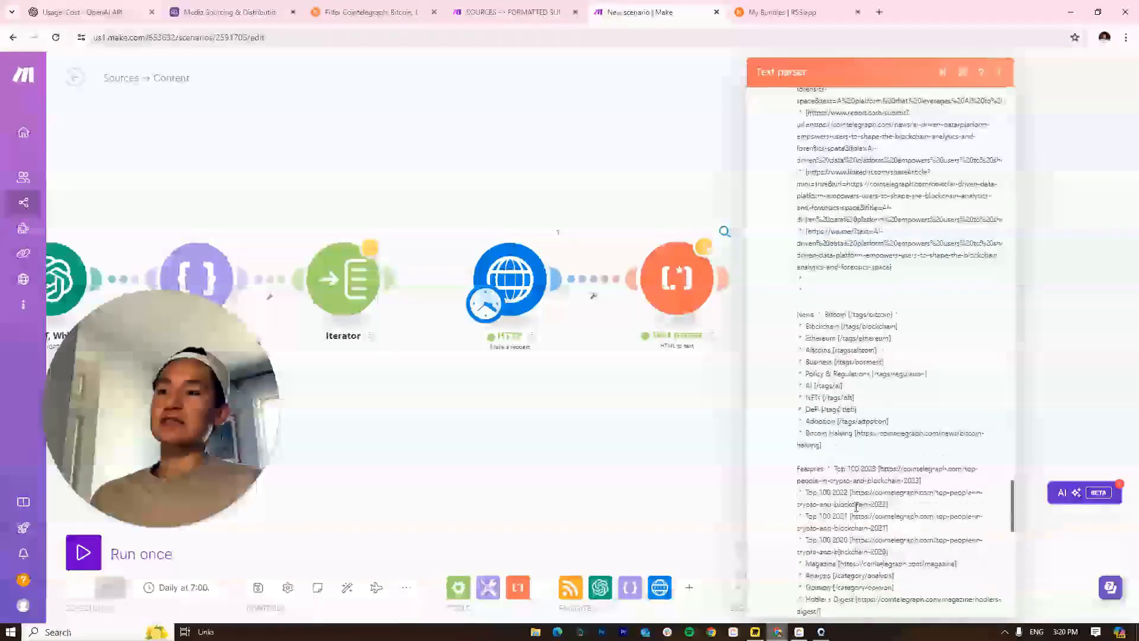
{"action": "scroll", "coordinate": [856, 508], "scroll_direction": "up", "scroll_amount": 8}
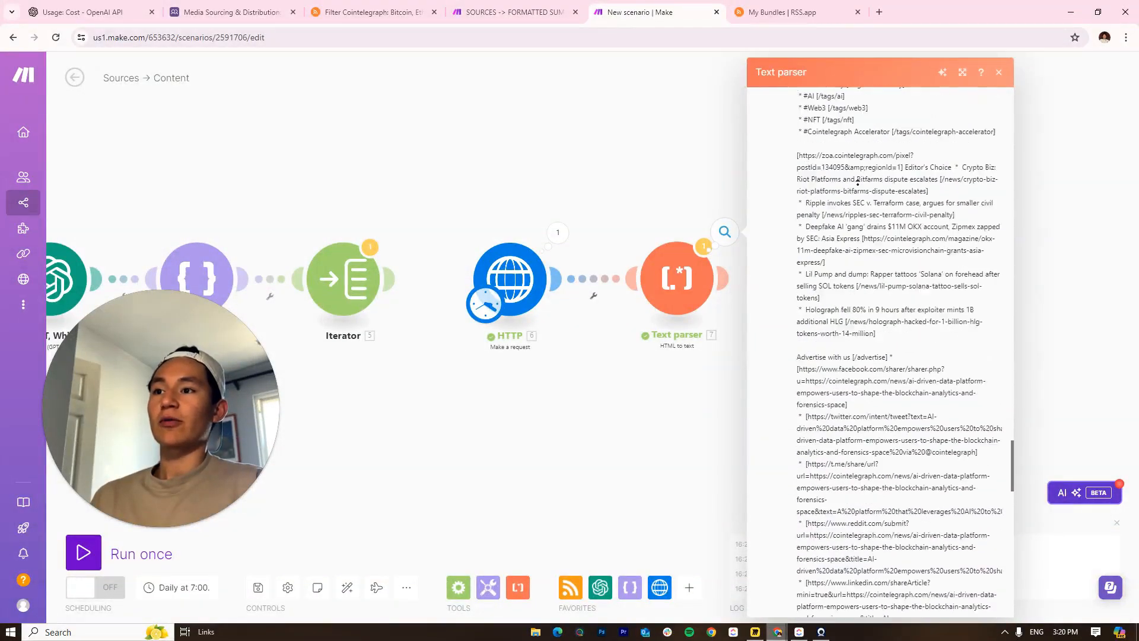
{"action": "scroll", "coordinate": [857, 182], "scroll_direction": "up", "scroll_amount": 10}
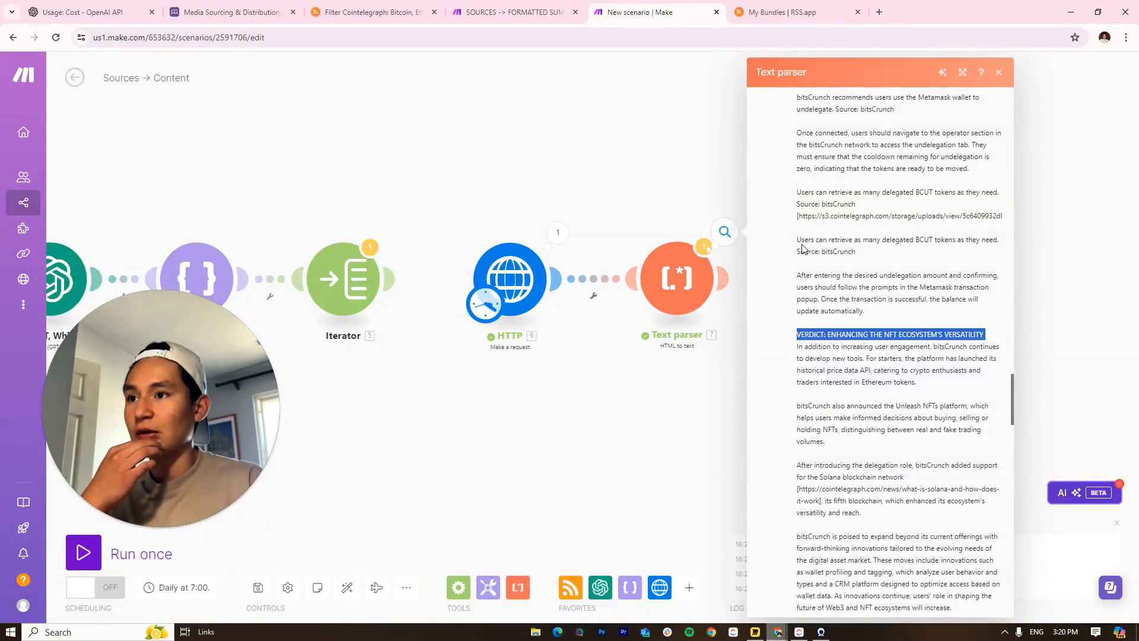
{"action": "scroll", "coordinate": [802, 248], "scroll_direction": "up", "scroll_amount": 4}
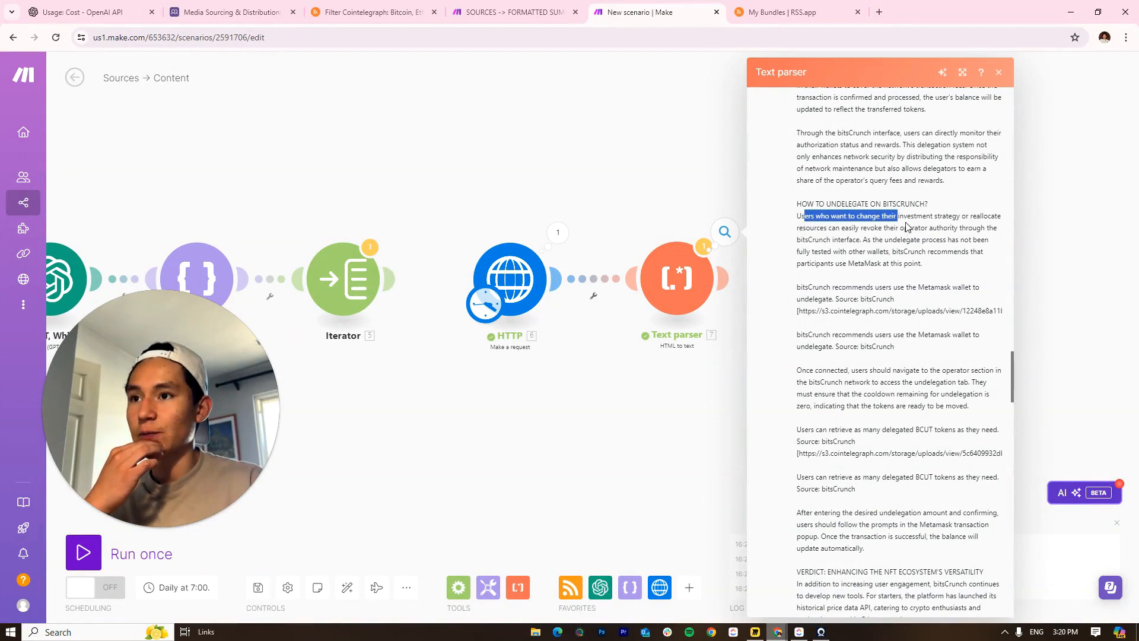
{"action": "scroll", "coordinate": [801, 248], "scroll_direction": "up", "scroll_amount": 6}
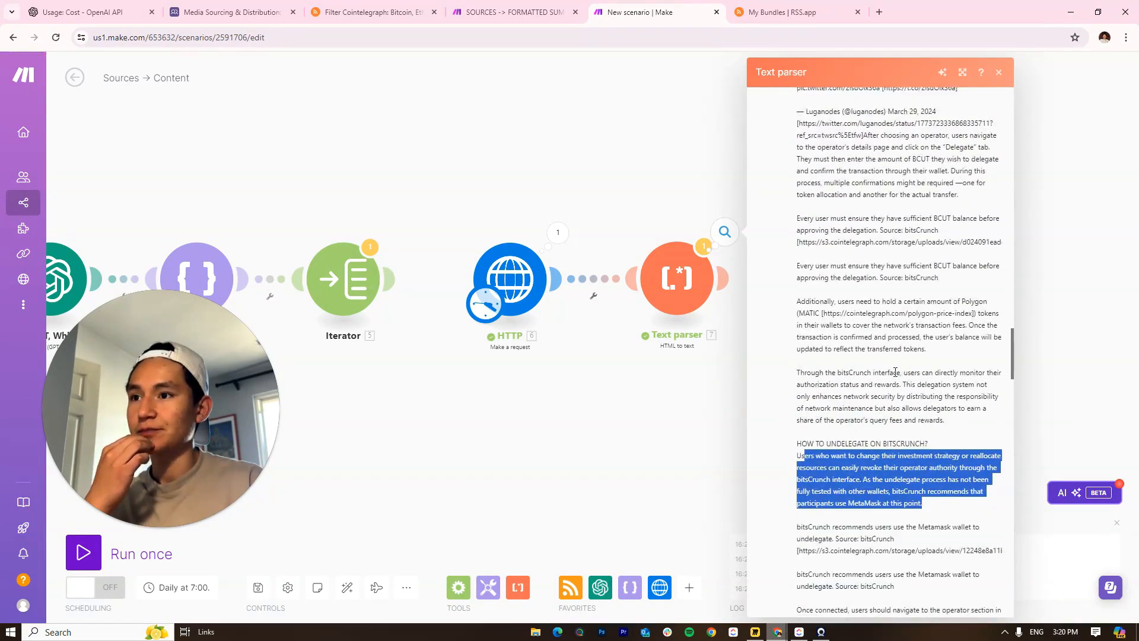
{"action": "left_click_drag", "start_coordinate": [801, 249], "coordinate": [917, 346]}
{"action": "scroll", "coordinate": [953, 455], "scroll_direction": "up", "scroll_amount": 10}
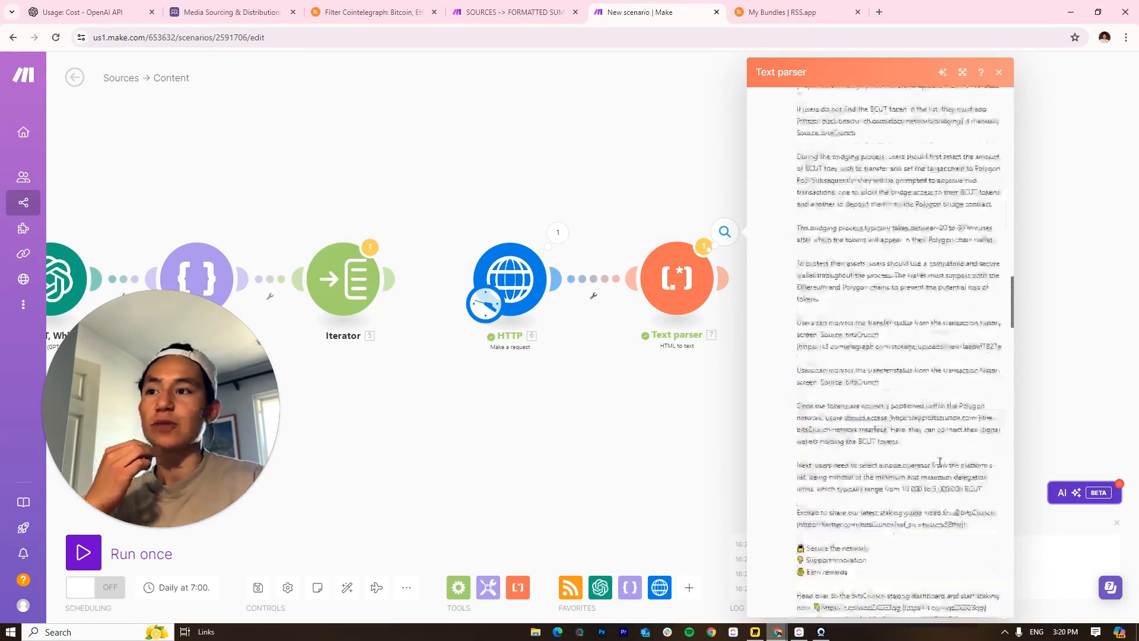
{"action": "scroll", "coordinate": [881, 495], "scroll_direction": "up", "scroll_amount": 5}
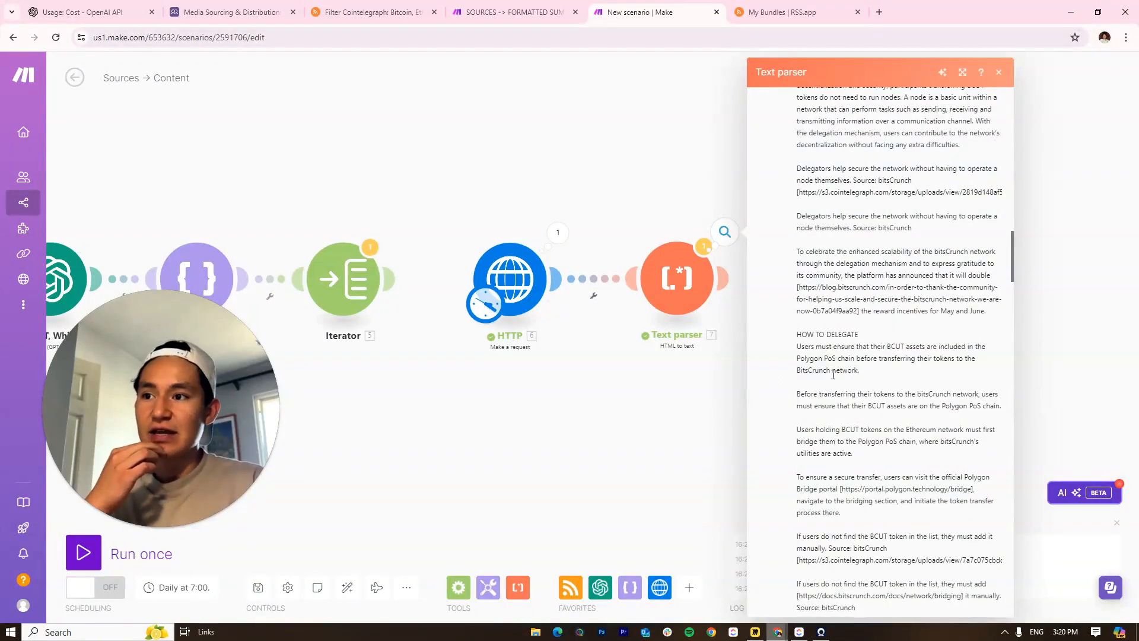
{"action": "left_click_drag", "start_coordinate": [818, 353], "coordinate": [917, 449]}
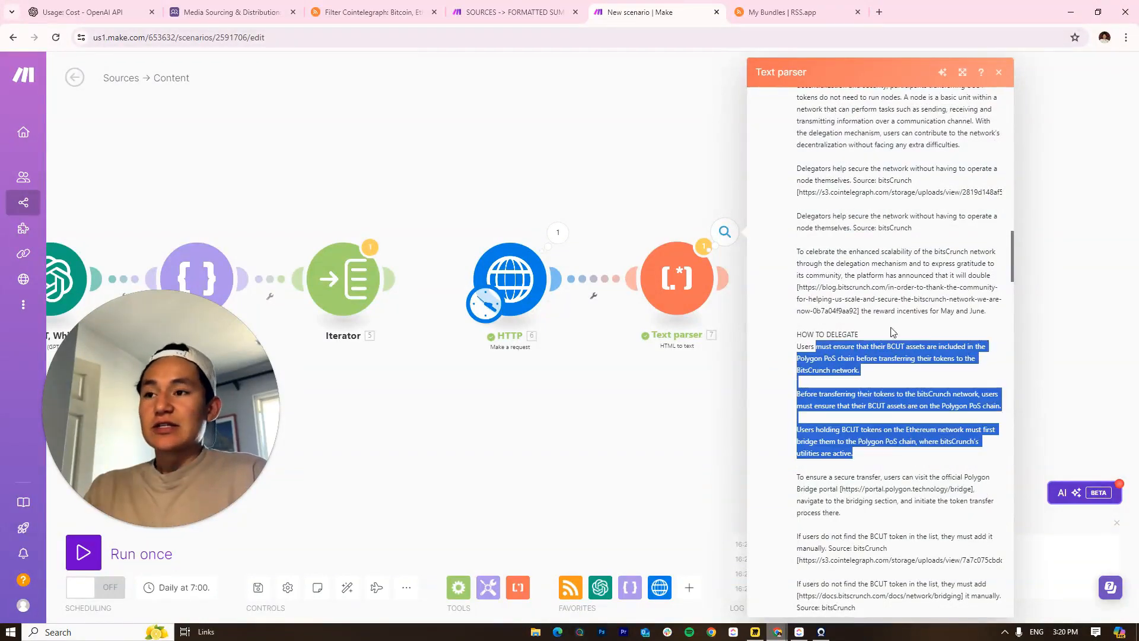
{"action": "scroll", "coordinate": [893, 332], "scroll_direction": "up", "scroll_amount": 12}
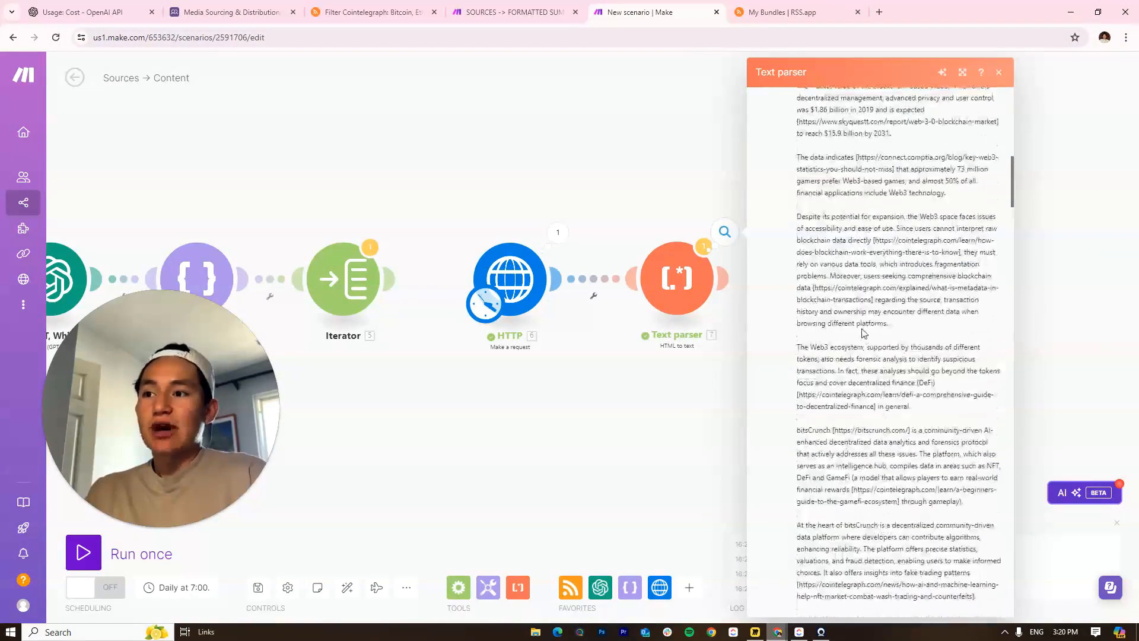
{"action": "scroll", "coordinate": [864, 334], "scroll_direction": "up", "scroll_amount": 3}
{"action": "left_click", "coordinate": [608, 101]}
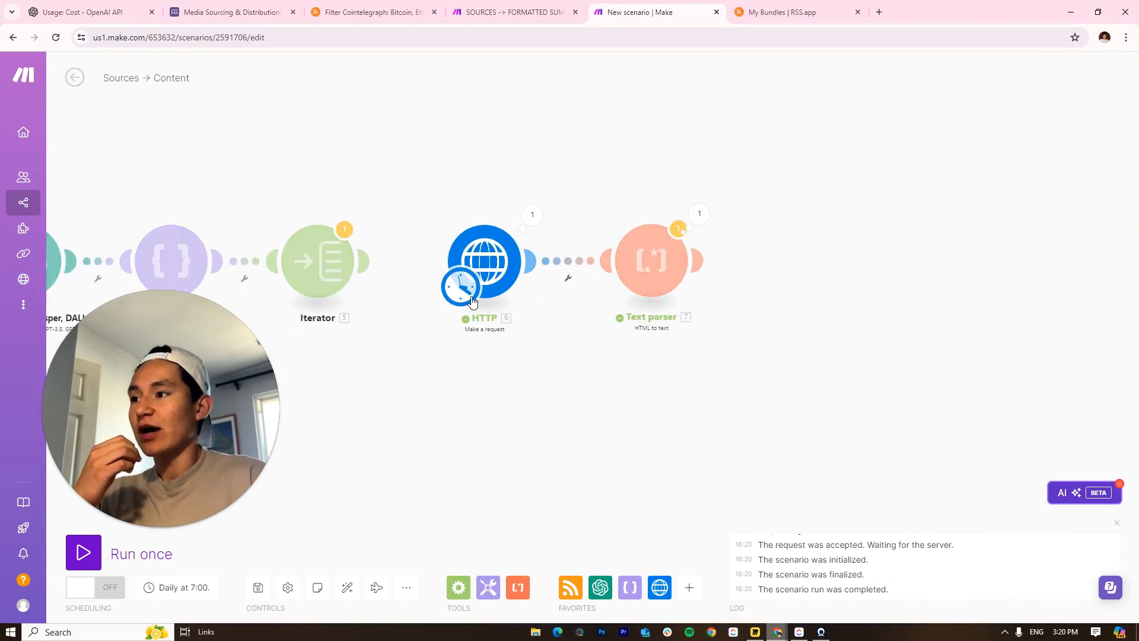
Check the module order in the SOURCES → FORMATTED SUMMARIES scenario and return to Sources → Content
{"action": "left_click", "coordinate": [510, 12]}
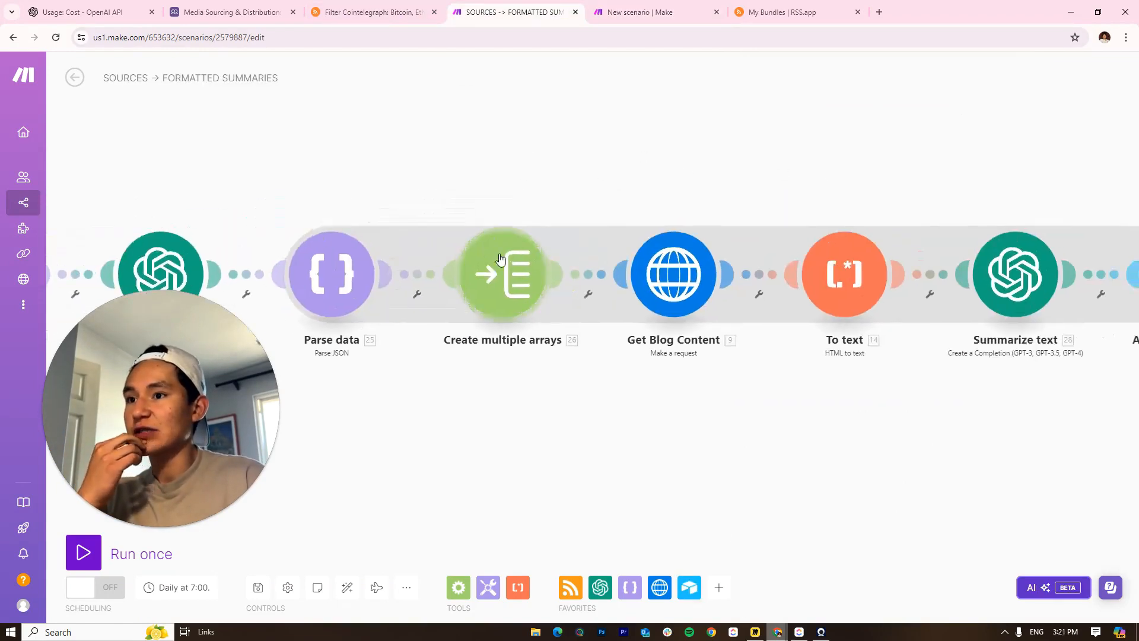
{"action": "left_click", "coordinate": [647, 7]}
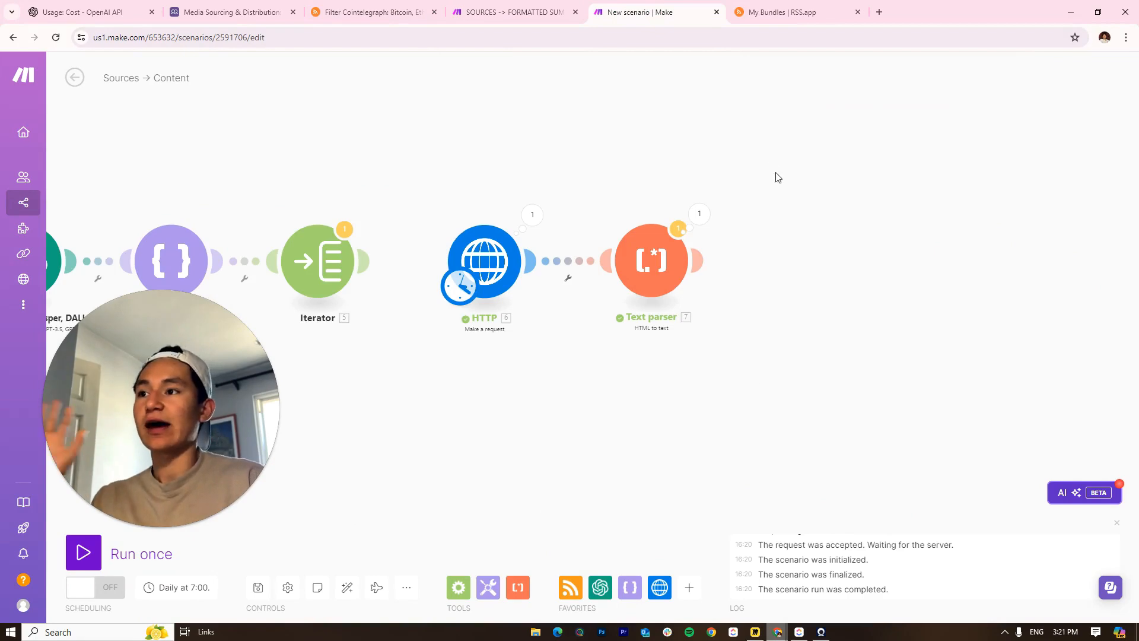
Review the Text parser's output bundle and the raw HTML in the Data field of the HTTP module's output
{"action": "left_click_drag", "start_coordinate": [754, 172], "coordinate": [698, 149]}
{"action": "left_click", "coordinate": [642, 189]}
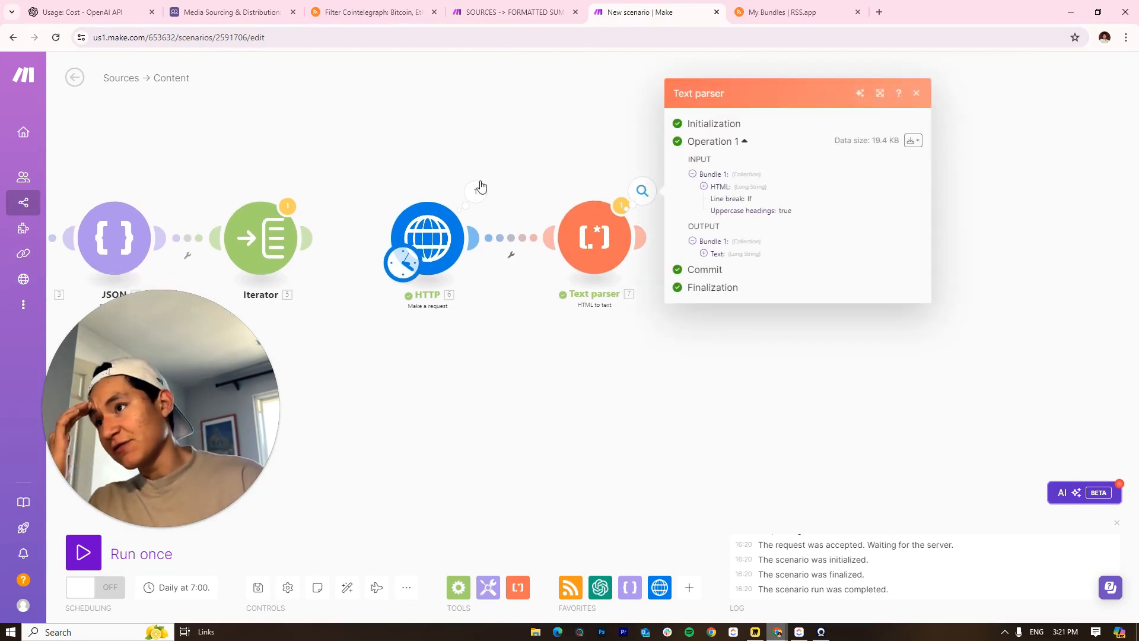
{"action": "left_click", "coordinate": [475, 191]}
{"action": "left_click", "coordinate": [551, 471]}
{"action": "scroll", "coordinate": [628, 415], "scroll_direction": "down", "scroll_amount": 10}
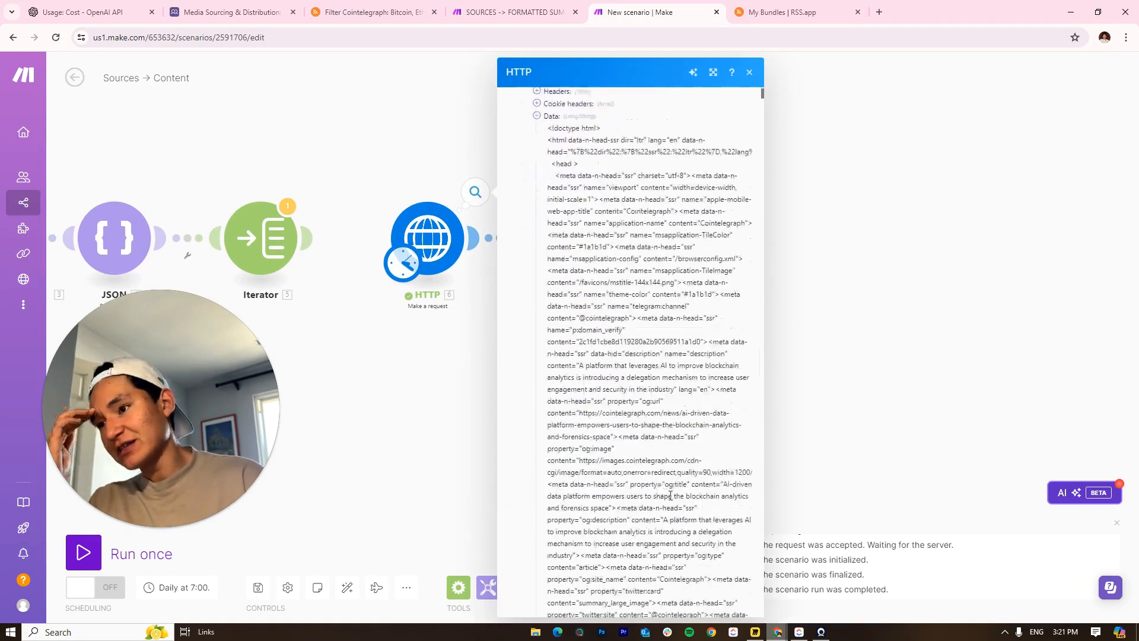
{"action": "left_click", "coordinate": [865, 245]}
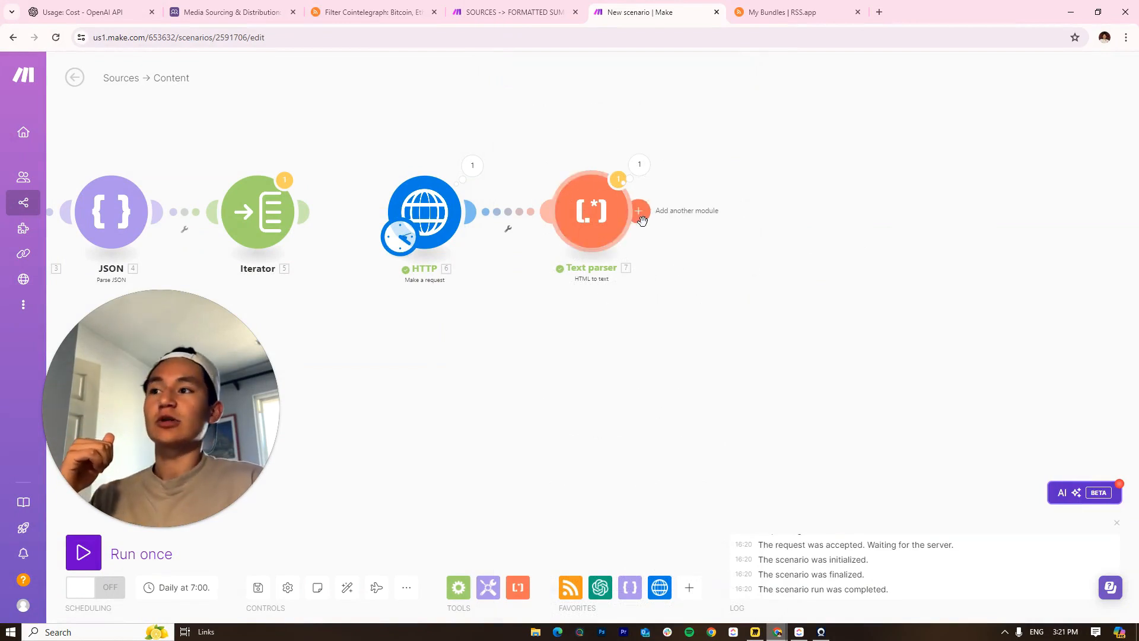
{"action": "left_click", "coordinate": [640, 215]}
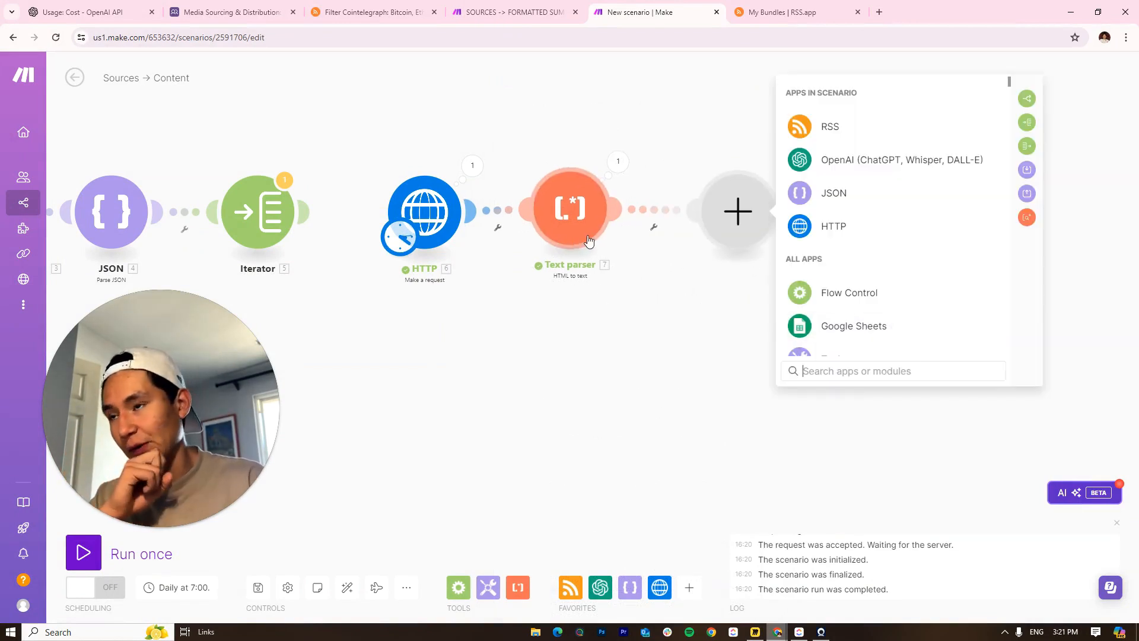
{"action": "left_click", "coordinate": [847, 172]}
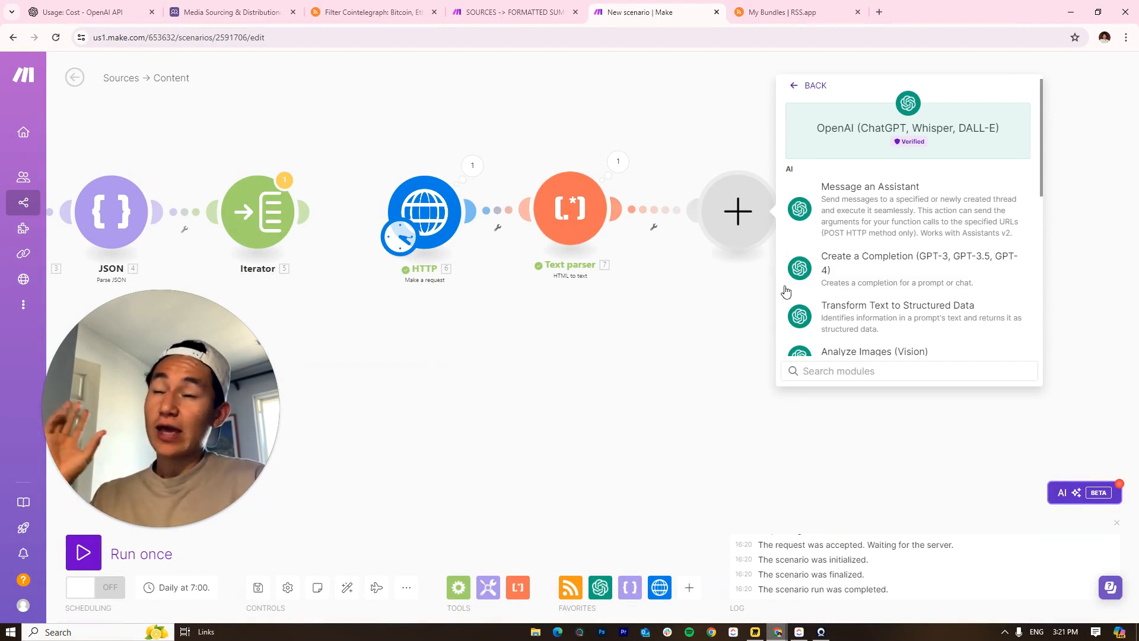
{"action": "scroll", "coordinate": [938, 281], "scroll_direction": "down", "scroll_amount": 2}
{"action": "scroll", "coordinate": [939, 296], "scroll_direction": "down", "scroll_amount": 4}
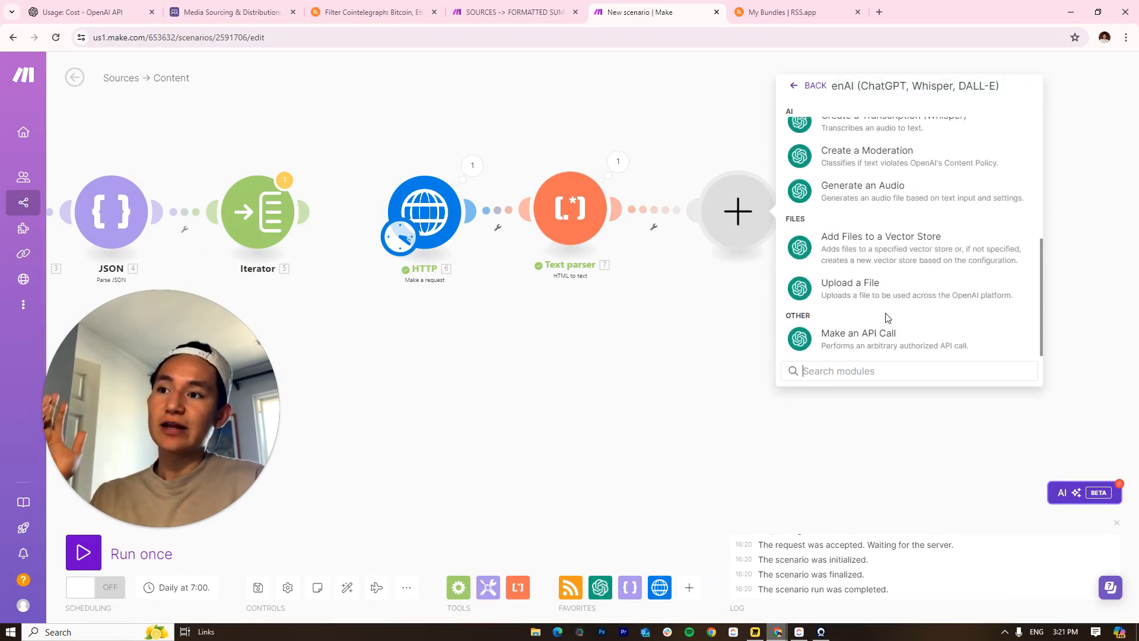
{"action": "scroll", "coordinate": [870, 305], "scroll_direction": "up", "scroll_amount": 6}
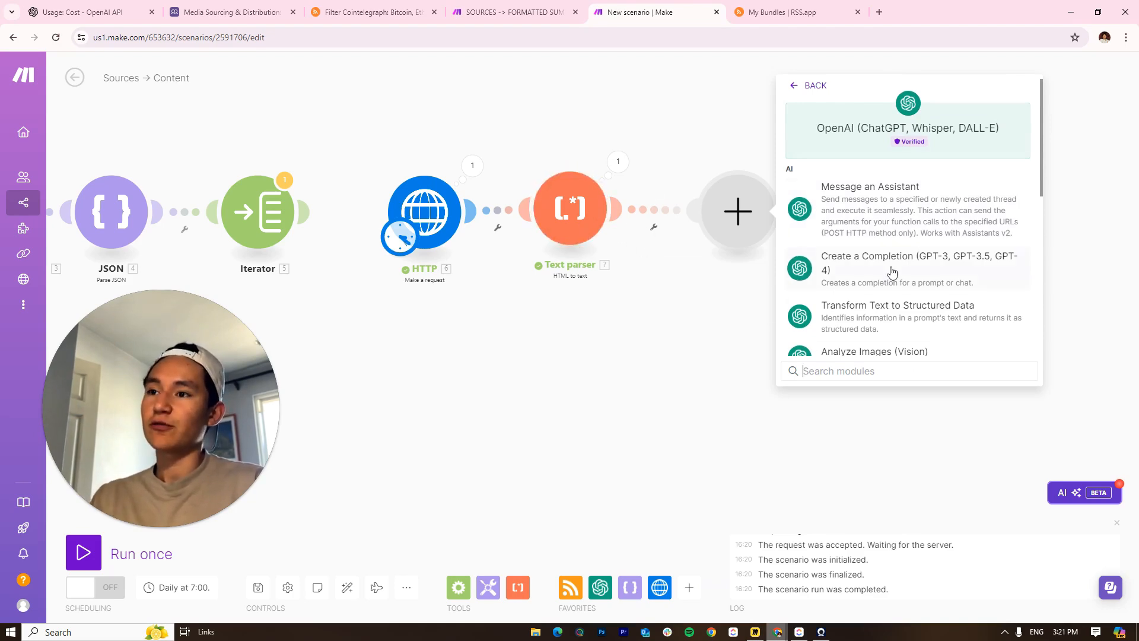
{"action": "scroll", "coordinate": [892, 272], "scroll_direction": "down", "scroll_amount": 3}
Inspect the converted article text in the Text parser's output bundle and close the output window
{"action": "left_click", "coordinate": [618, 162]}
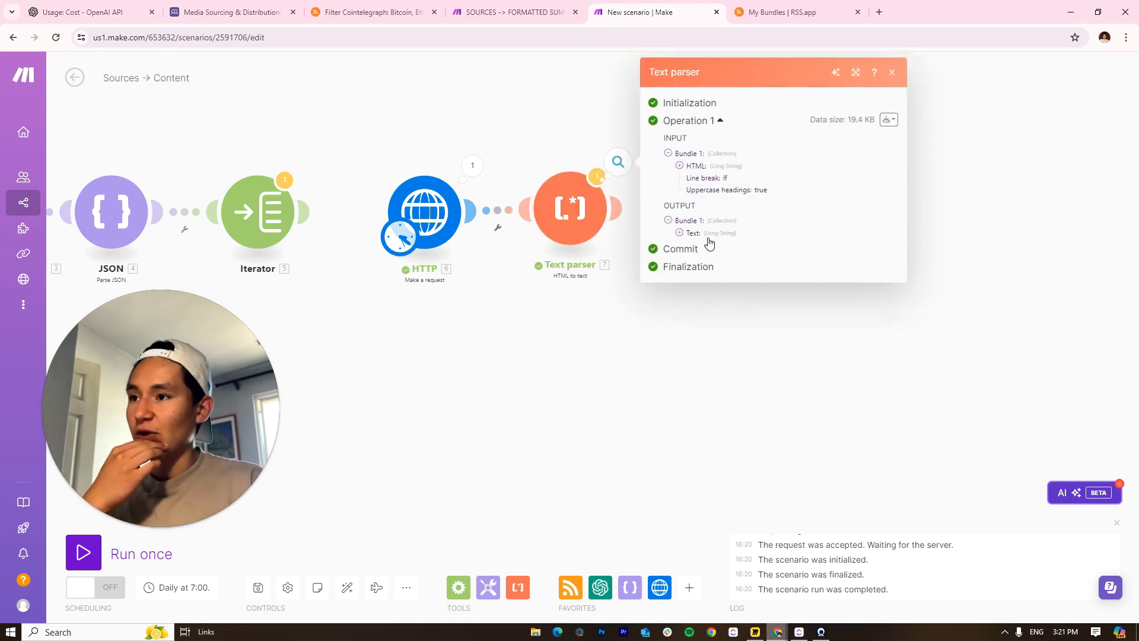
{"action": "left_click", "coordinate": [680, 233]}
{"action": "scroll", "coordinate": [774, 287], "scroll_direction": "down", "scroll_amount": 20}
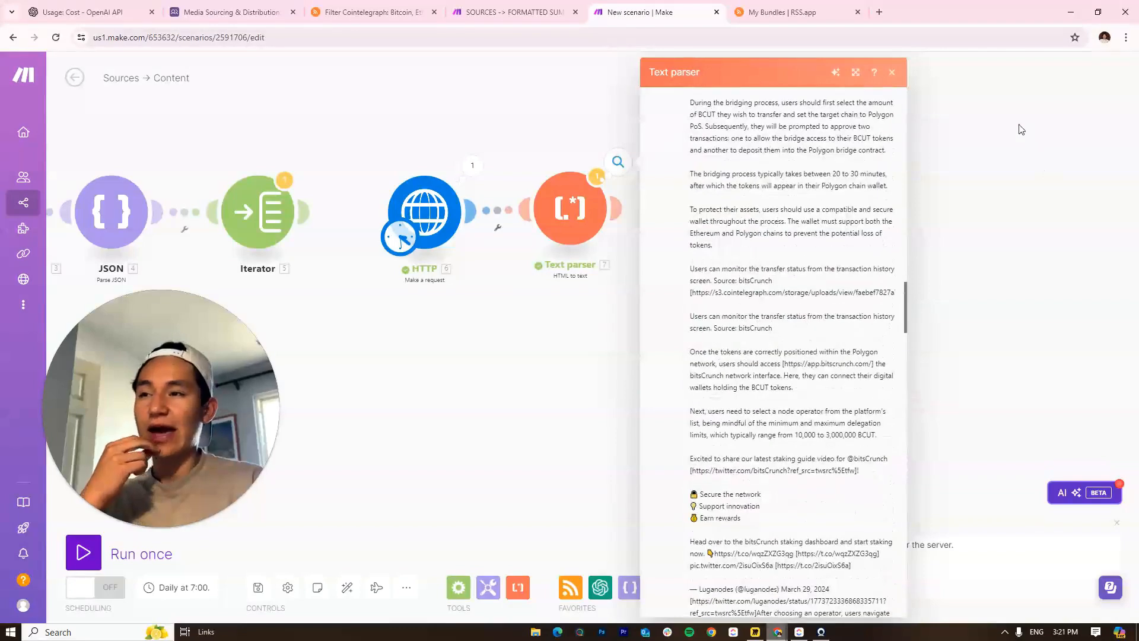
{"action": "left_click", "coordinate": [1020, 127]}
Add an OpenAI Create a Completion (GPT-3, GPT-3.5, GPT-4) module after the Text parser
{"action": "left_click", "coordinate": [615, 206]}
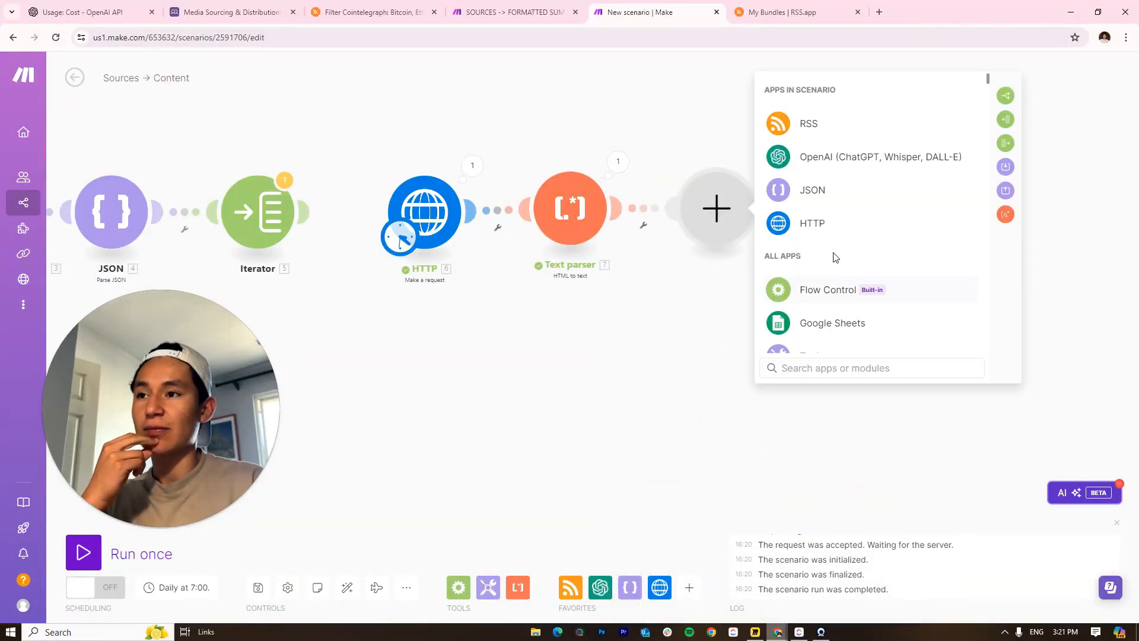
{"action": "left_click", "coordinate": [860, 168]}
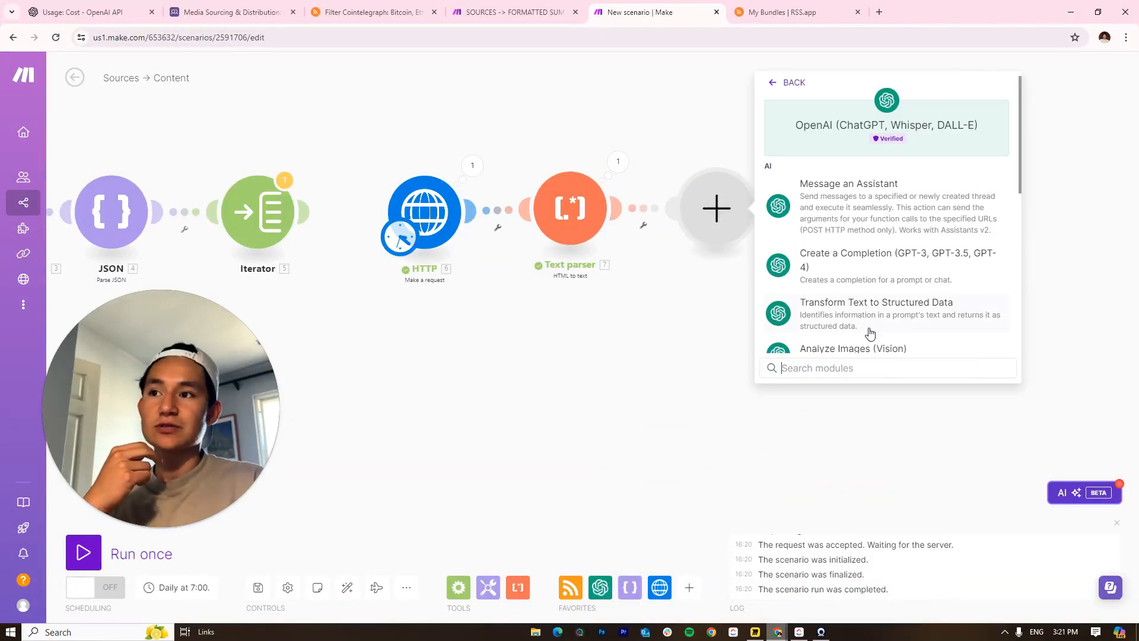
{"action": "scroll", "coordinate": [895, 309], "scroll_direction": "down", "scroll_amount": 3}
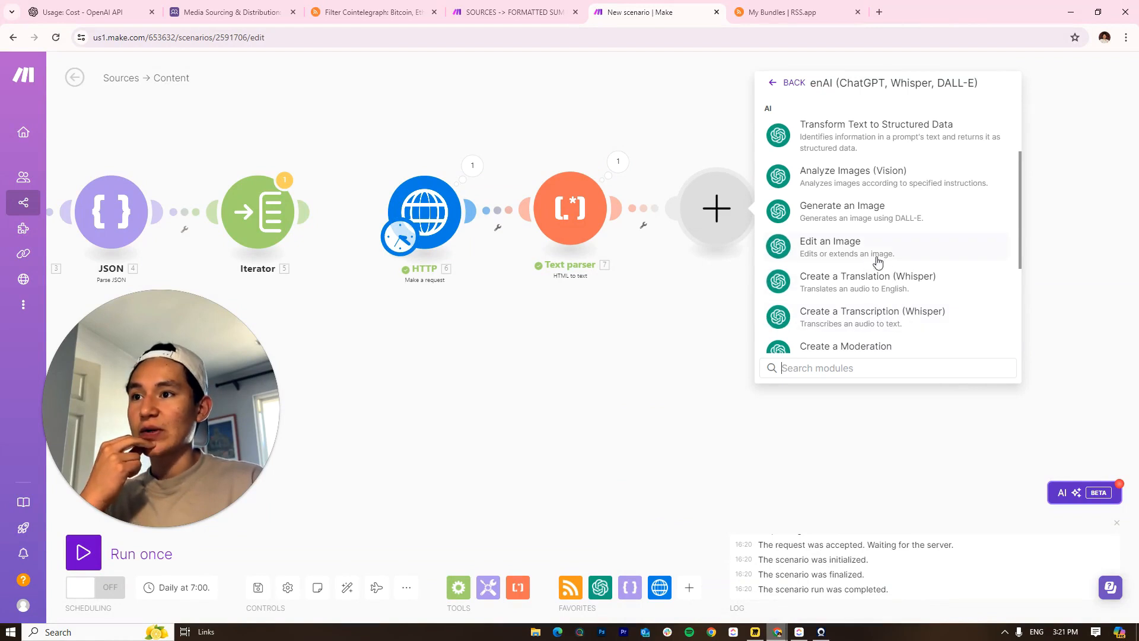
{"action": "scroll", "coordinate": [878, 261], "scroll_direction": "down", "scroll_amount": 5}
{"action": "scroll", "coordinate": [890, 313], "scroll_direction": "up", "scroll_amount": 10}
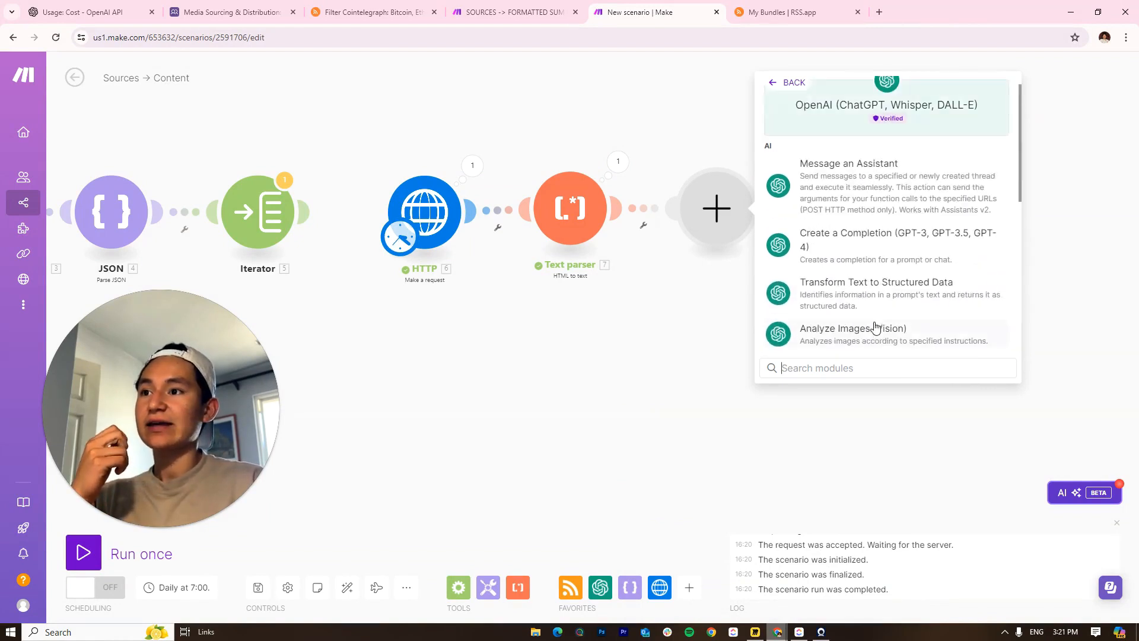
{"action": "left_click", "coordinate": [869, 253]}
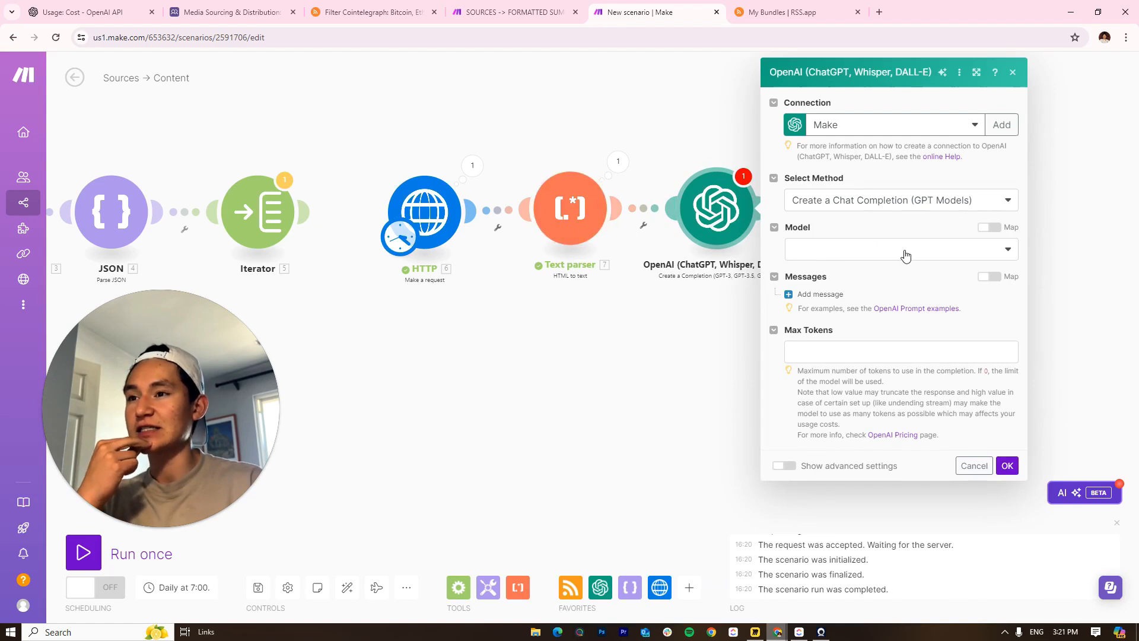
Keep the method Create a Chat Completion (GPT Models) and set the new OpenAI module's model to gpt-3.5-turbo
{"action": "left_click", "coordinate": [921, 204]}
{"action": "left_click", "coordinate": [893, 219]}
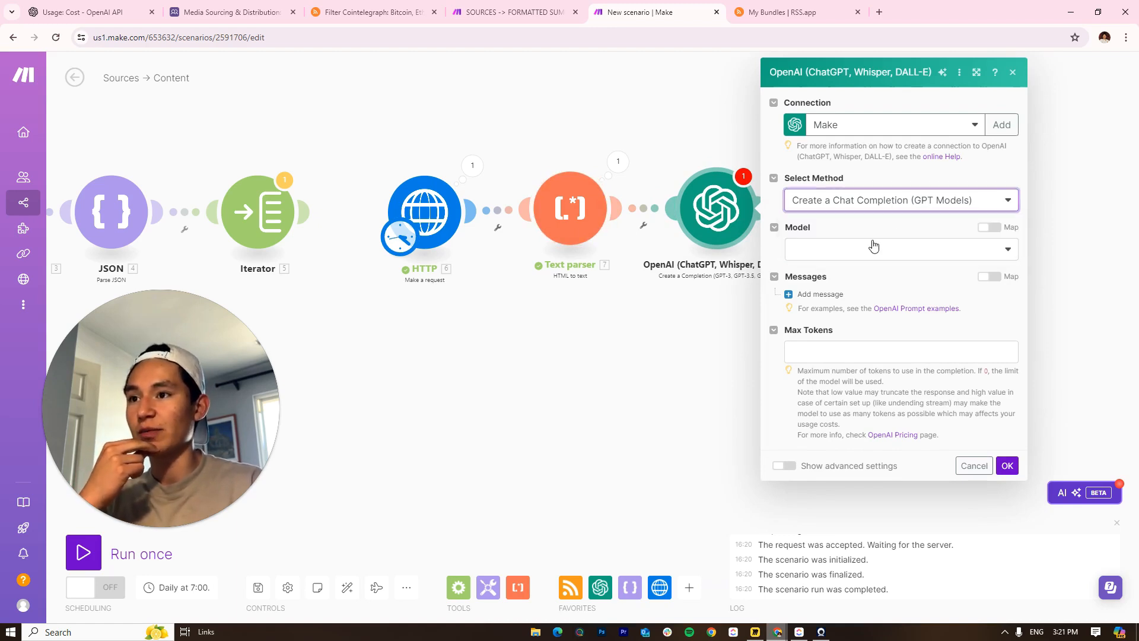
{"action": "left_click", "coordinate": [872, 247]}
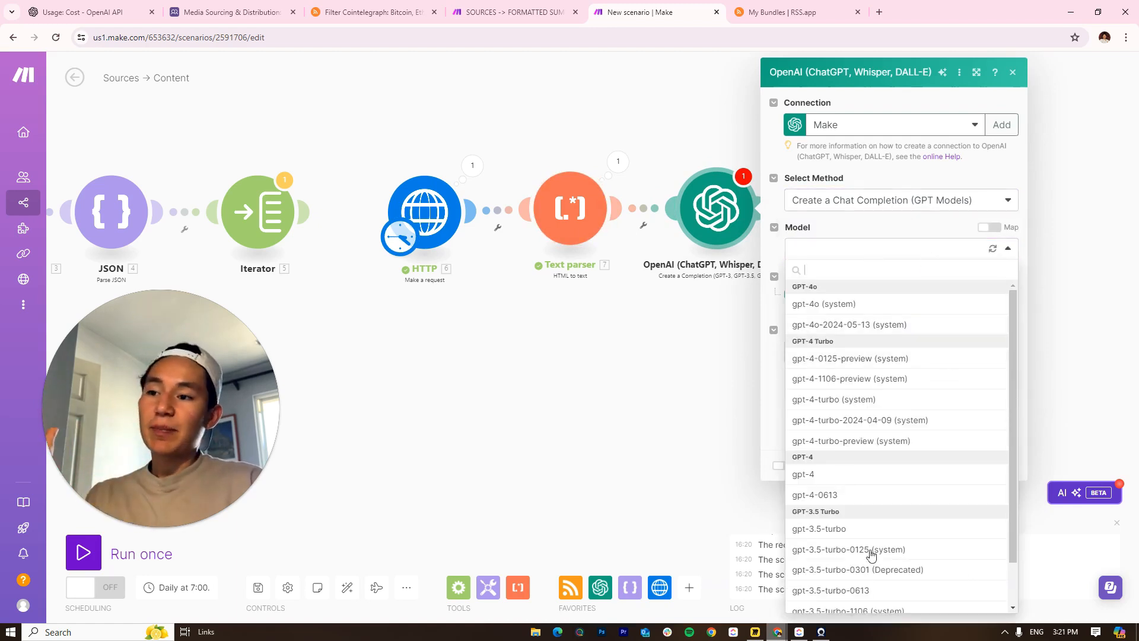
{"action": "scroll", "coordinate": [865, 455], "scroll_direction": "down", "scroll_amount": 2}
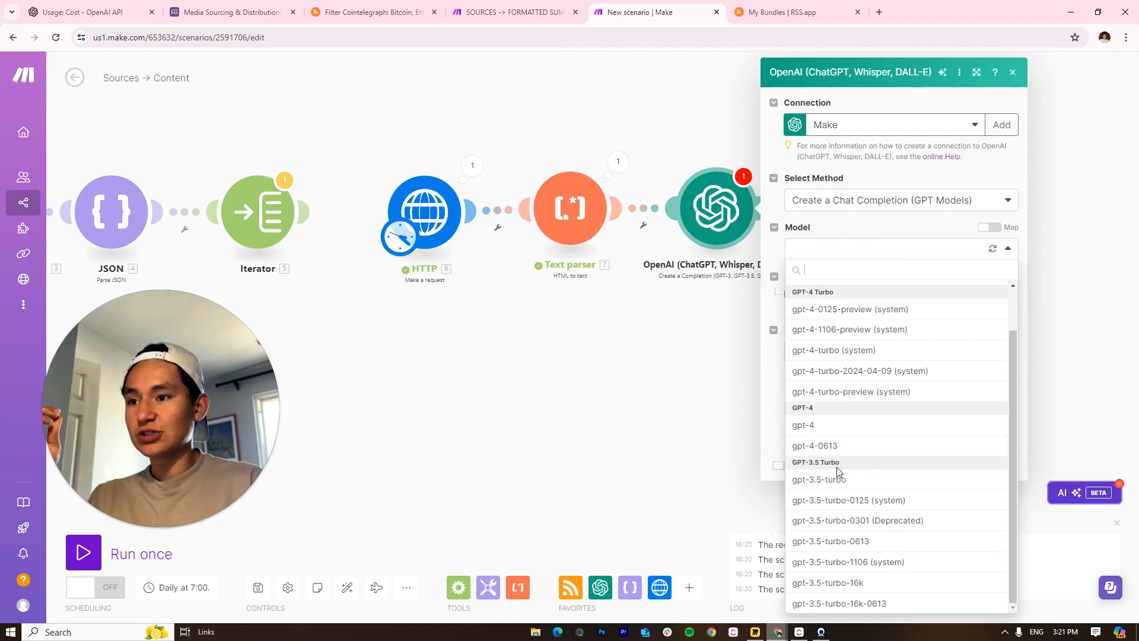
{"action": "left_click", "coordinate": [829, 481]}
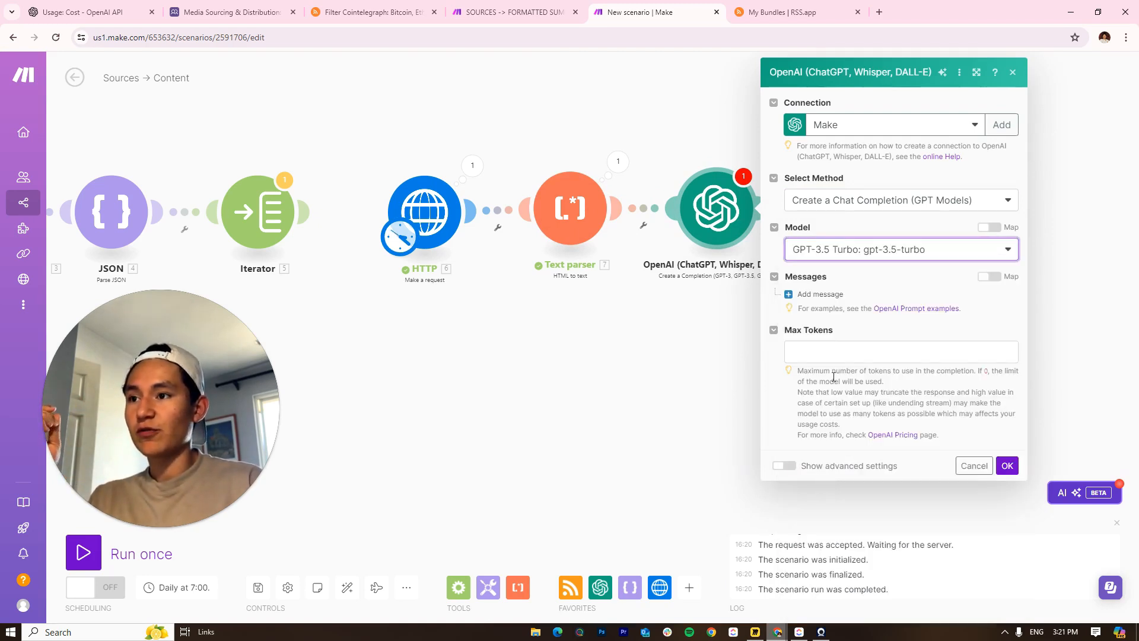
Add Message 1 to the OpenAI module and set its role to System
{"action": "left_click", "coordinate": [825, 296]}
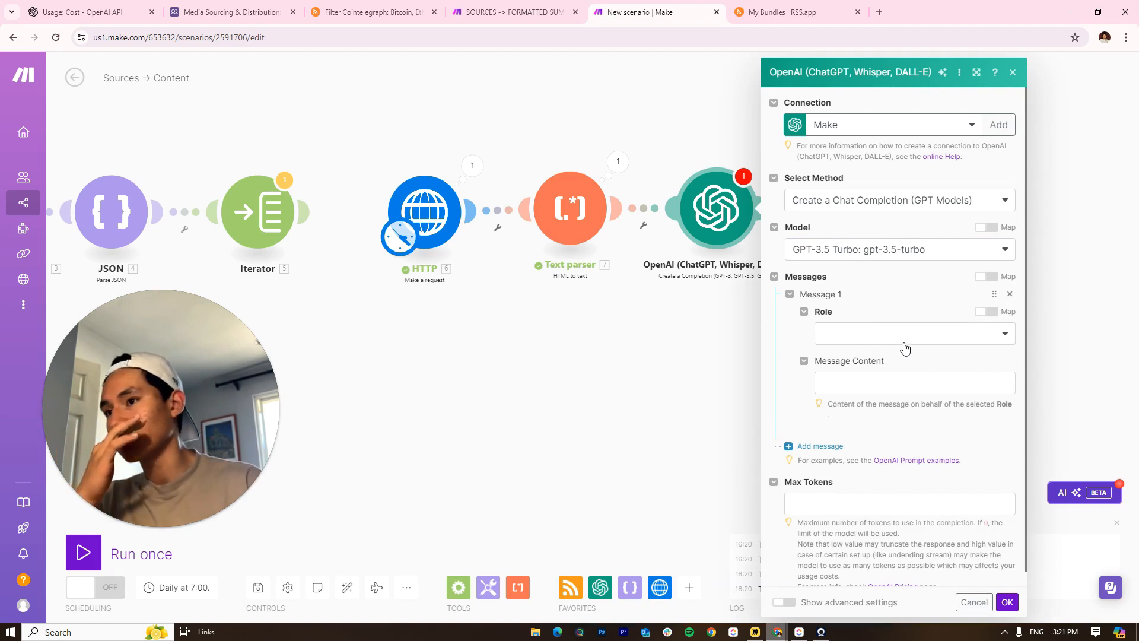
{"action": "left_click", "coordinate": [870, 349]}
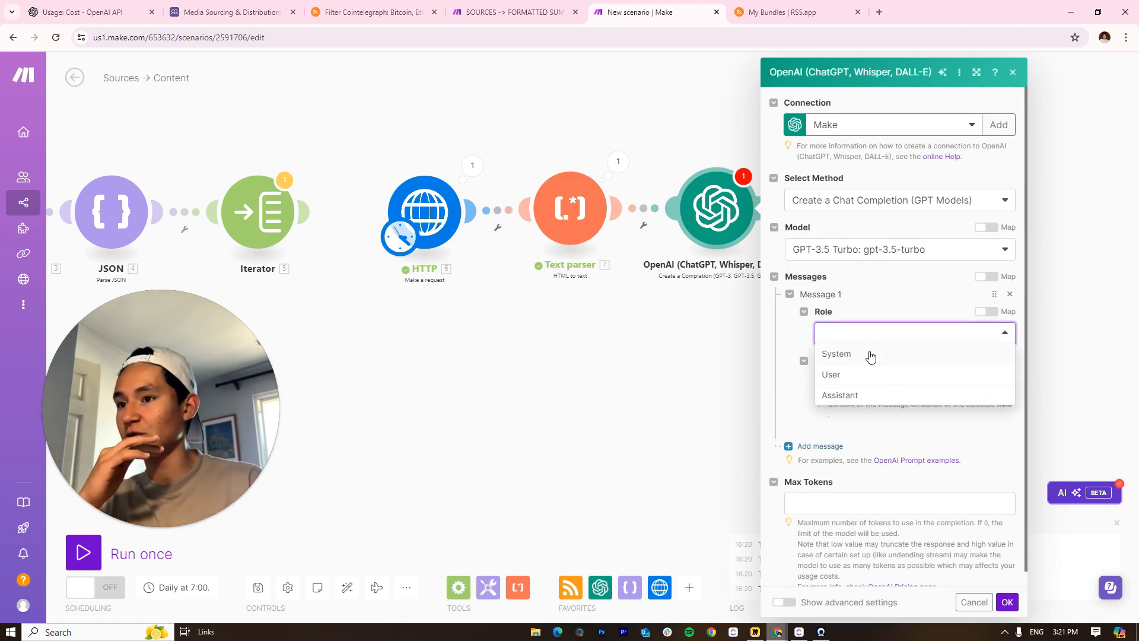
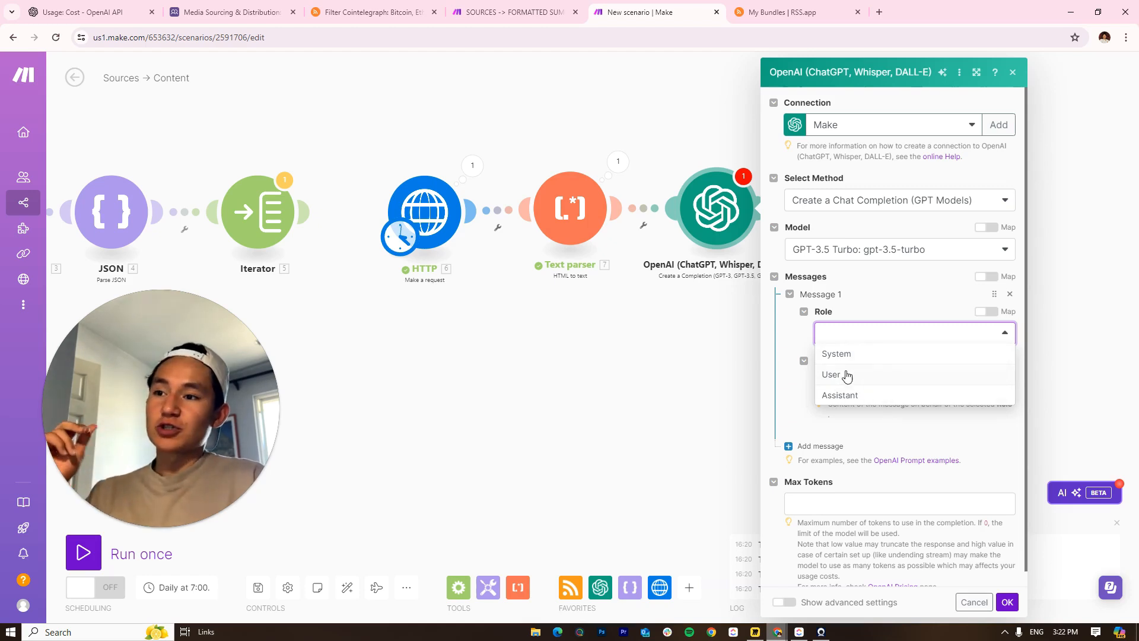
{"action": "left_click", "coordinate": [878, 354]}
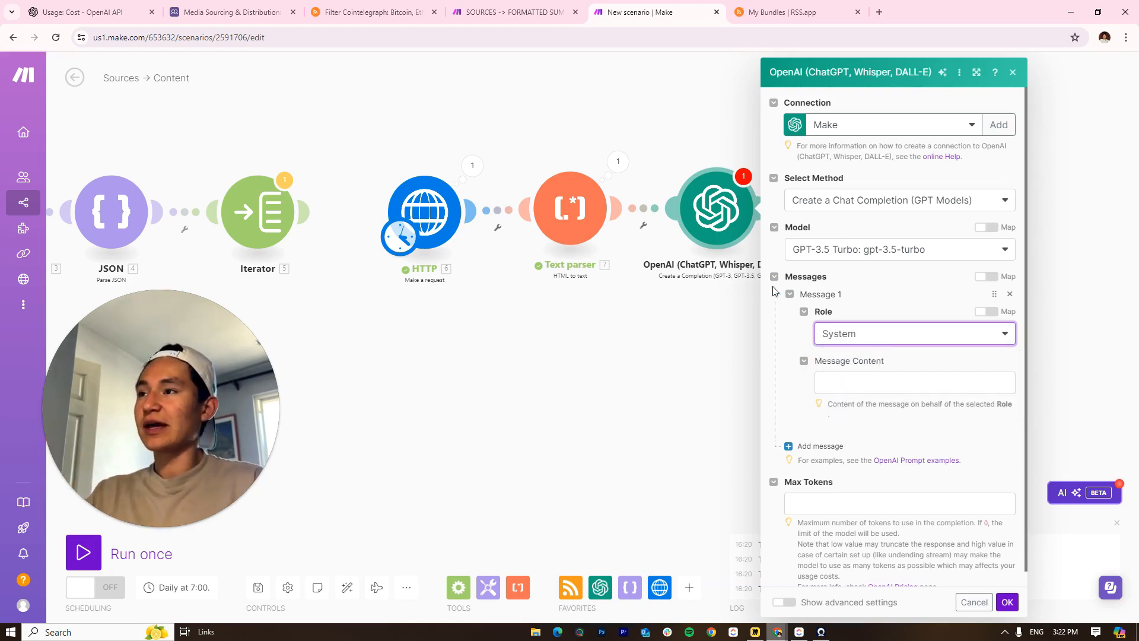
Fill Message 1 with the expert text summarizer prompt (2-5 paragraph summary) copied from Summarize text in SOURCES → FORMATTED SUMMARIES
{"action": "left_click", "coordinate": [591, 6]}
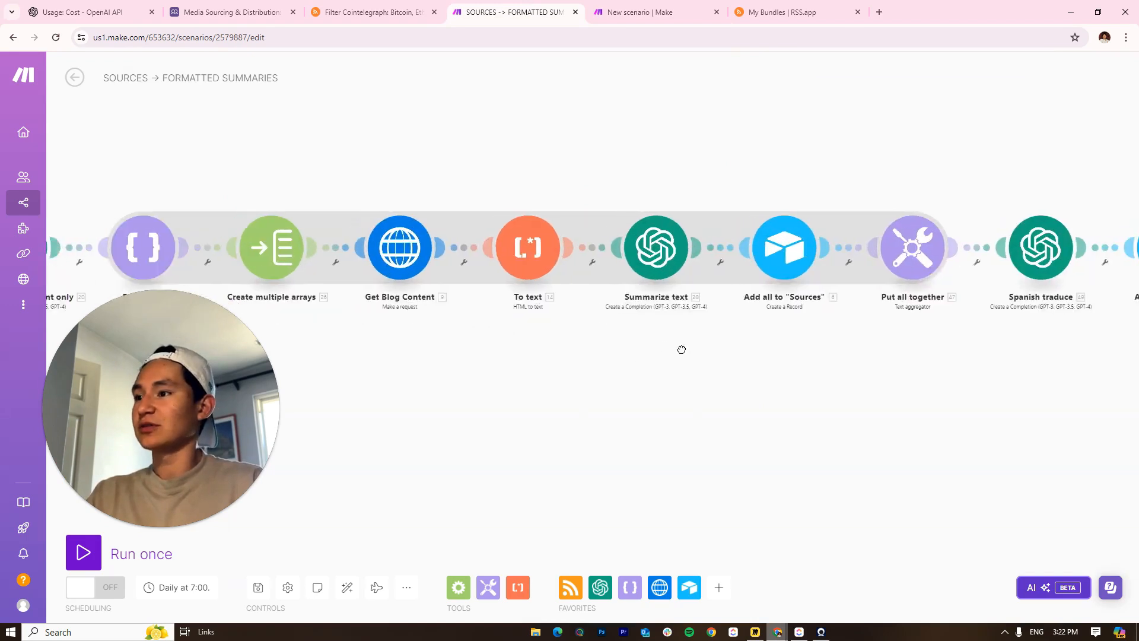
{"action": "left_click", "coordinate": [792, 275]}
{"action": "left_click", "coordinate": [913, 404]}
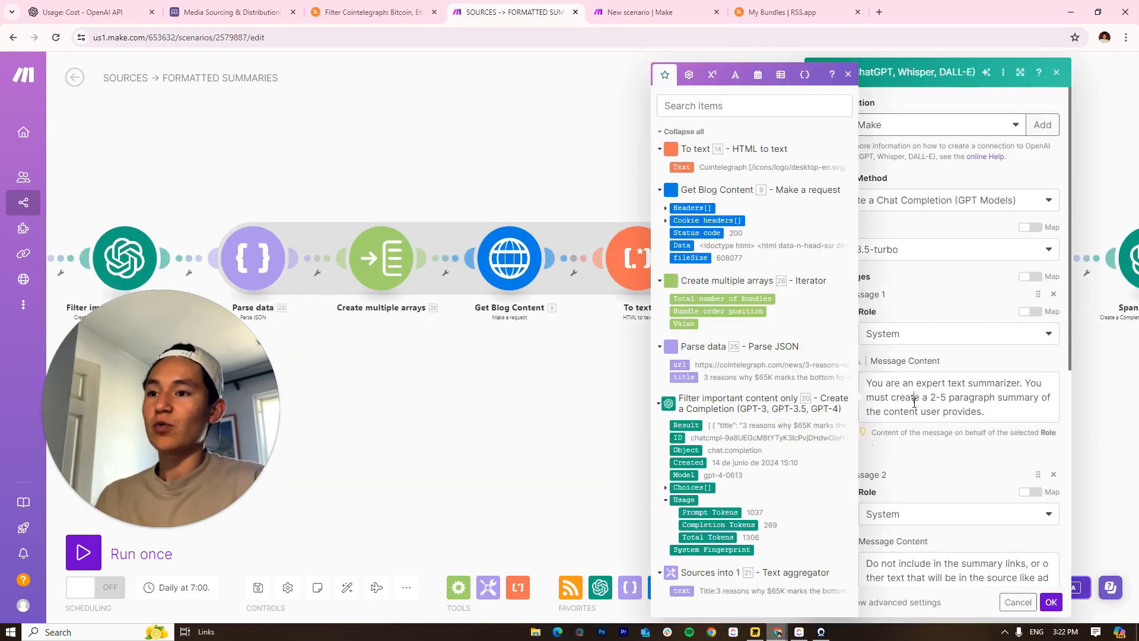
{"action": "key", "text": "ctrl+Tab"}
{"action": "left_click", "coordinate": [892, 383]}
{"action": "type", "text": "You are an expert text summarizer. You must create a 2-5 paragraph summary of the content user provides."}
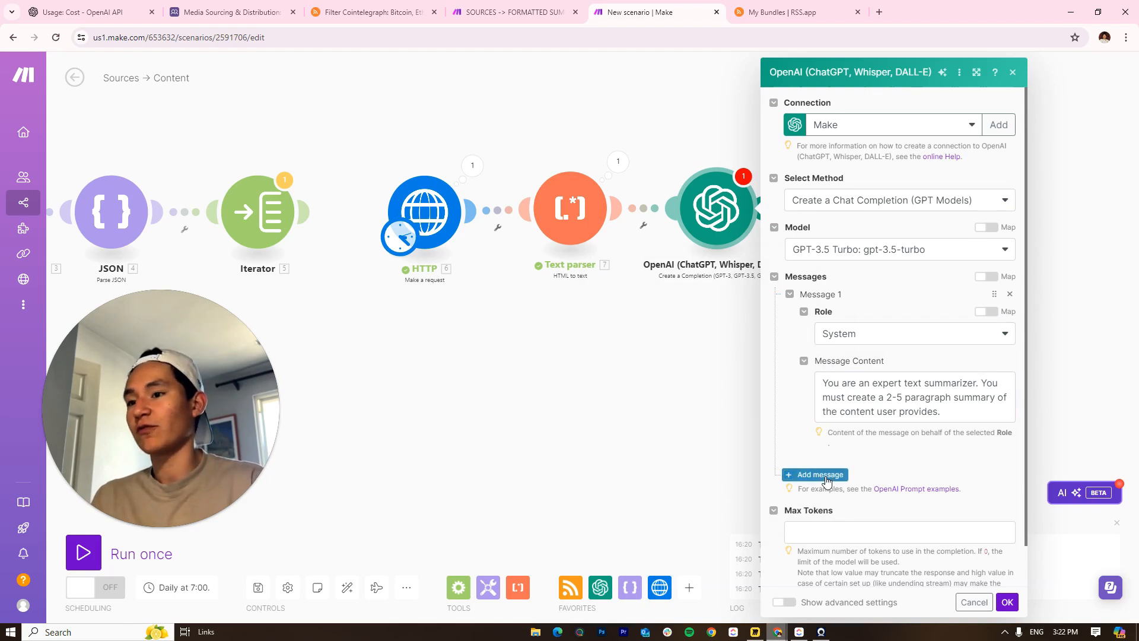
Add an empty Message 2 to the OpenAI module and close its settings
{"action": "left_click", "coordinate": [826, 477]}
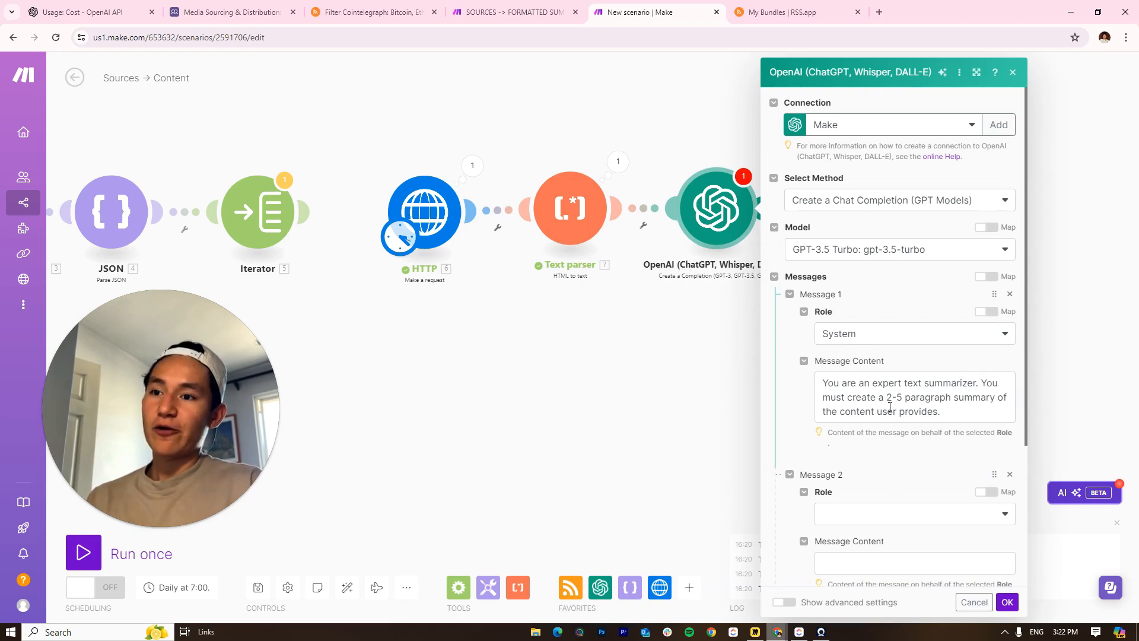
{"action": "scroll", "coordinate": [887, 481], "scroll_direction": "down", "scroll_amount": 5}
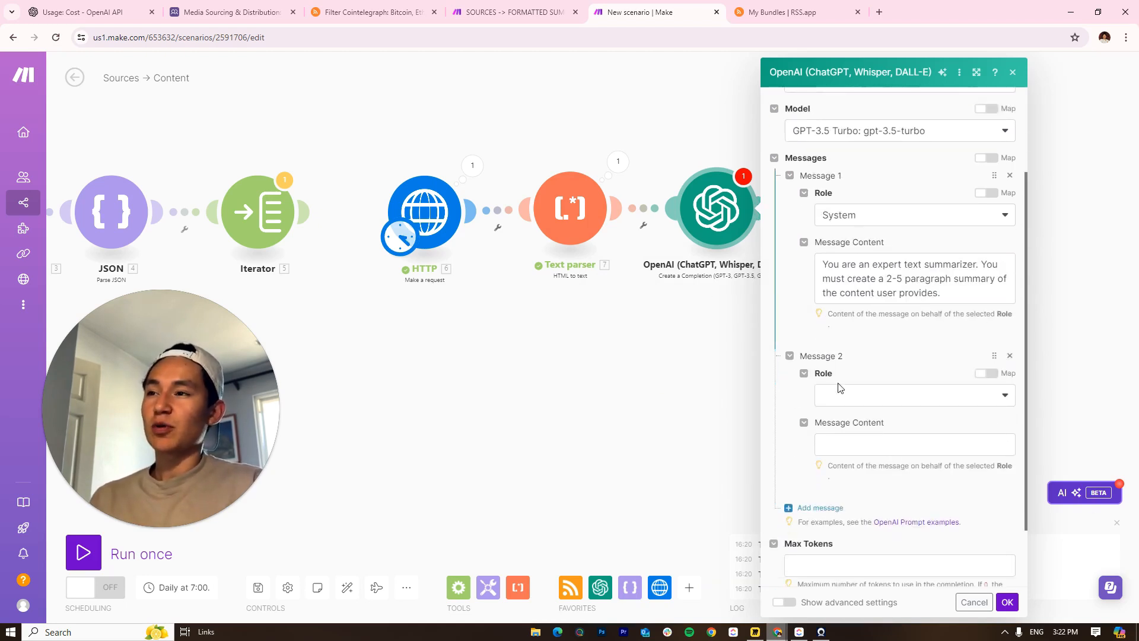
{"action": "left_click", "coordinate": [679, 326]}
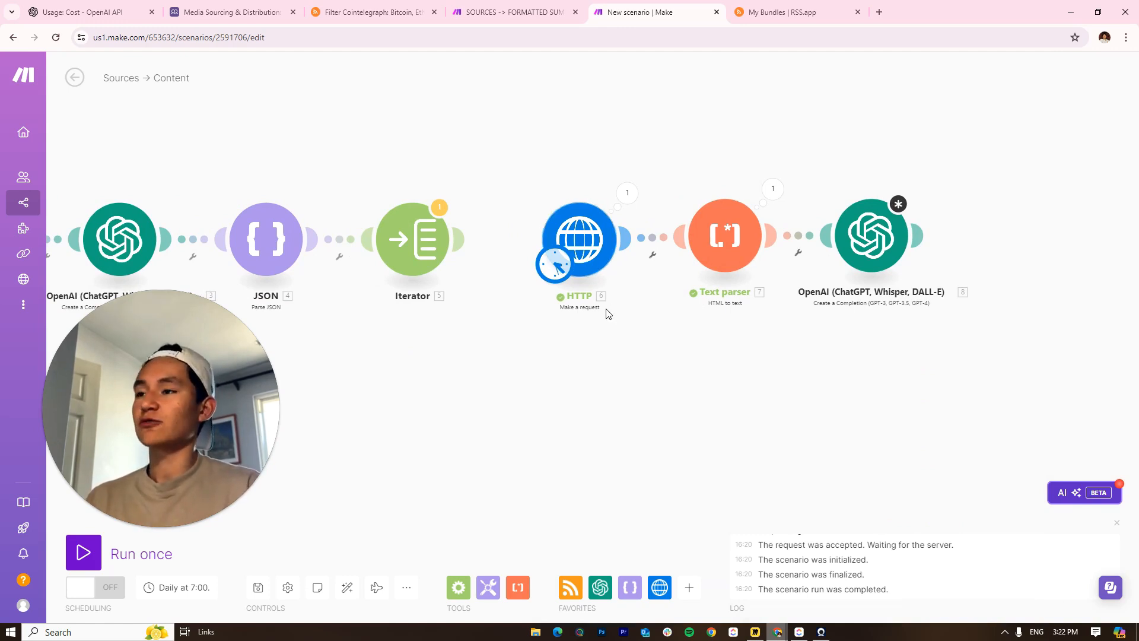
Review the module chain from the text aggregator and JSON through HTTP and Text parser to the new OpenAI module
{"action": "left_click_drag", "start_coordinate": [609, 314], "coordinate": [751, 157]}
{"action": "scroll", "coordinate": [981, 250], "scroll_direction": "down", "scroll_amount": 1}
{"action": "left_click_drag", "start_coordinate": [785, 254], "coordinate": [704, 398]}
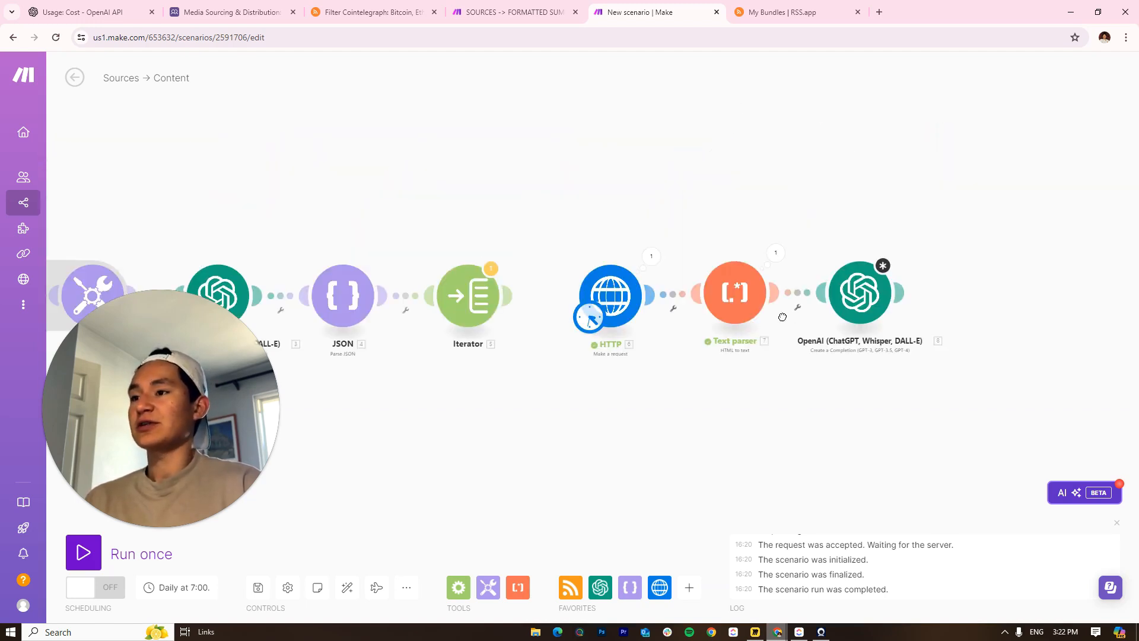
{"action": "left_click_drag", "start_coordinate": [782, 317], "coordinate": [832, 285]}
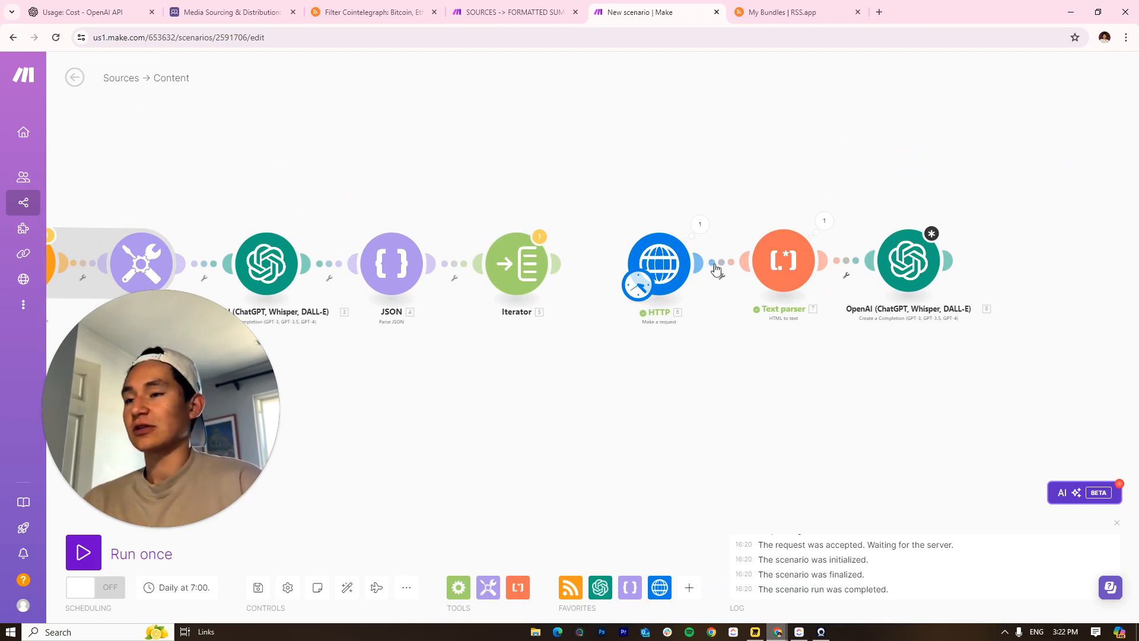
{"action": "left_click_drag", "start_coordinate": [761, 324], "coordinate": [616, 302]}
{"action": "scroll", "coordinate": [743, 244], "scroll_direction": "up", "scroll_amount": 3}
{"action": "left_click_drag", "start_coordinate": [642, 244], "coordinate": [685, 230]}
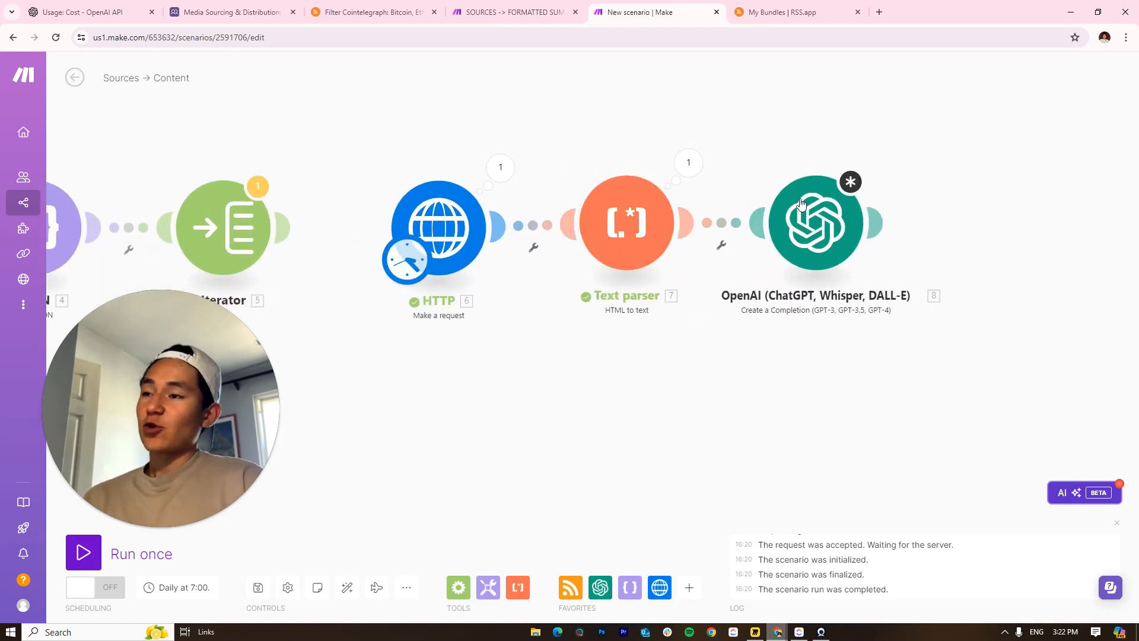
Reopen the new OpenAI module's settings at its empty Message 2
{"action": "left_click", "coordinate": [841, 202]}
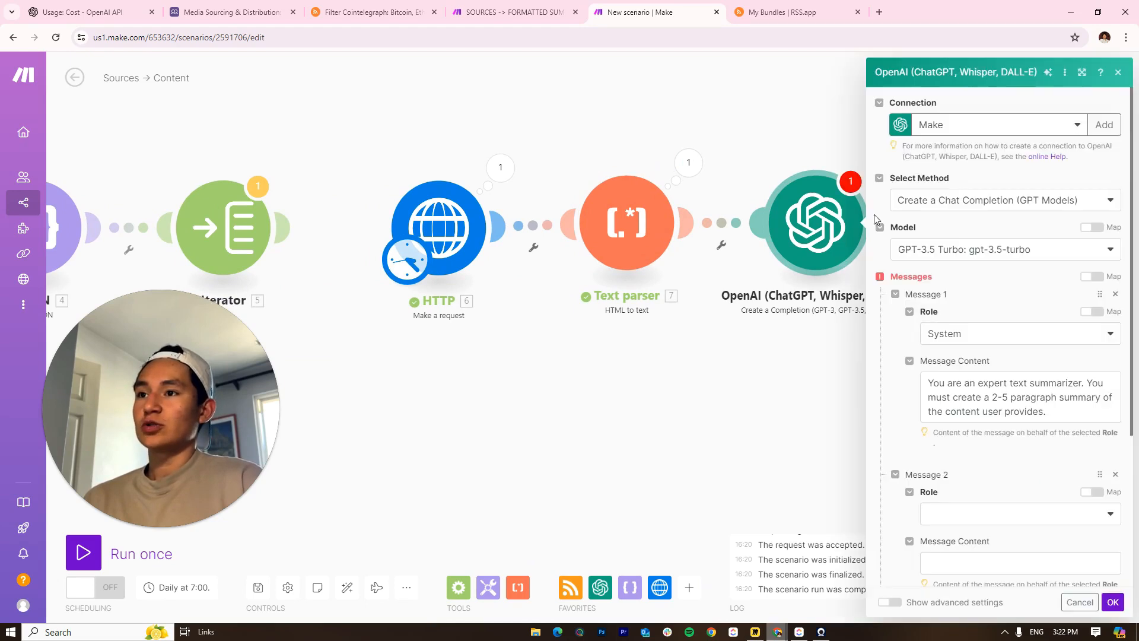
{"action": "scroll", "coordinate": [910, 407], "scroll_direction": "down", "scroll_amount": 4}
{"action": "left_click_drag", "start_coordinate": [760, 348], "coordinate": [433, 343]}
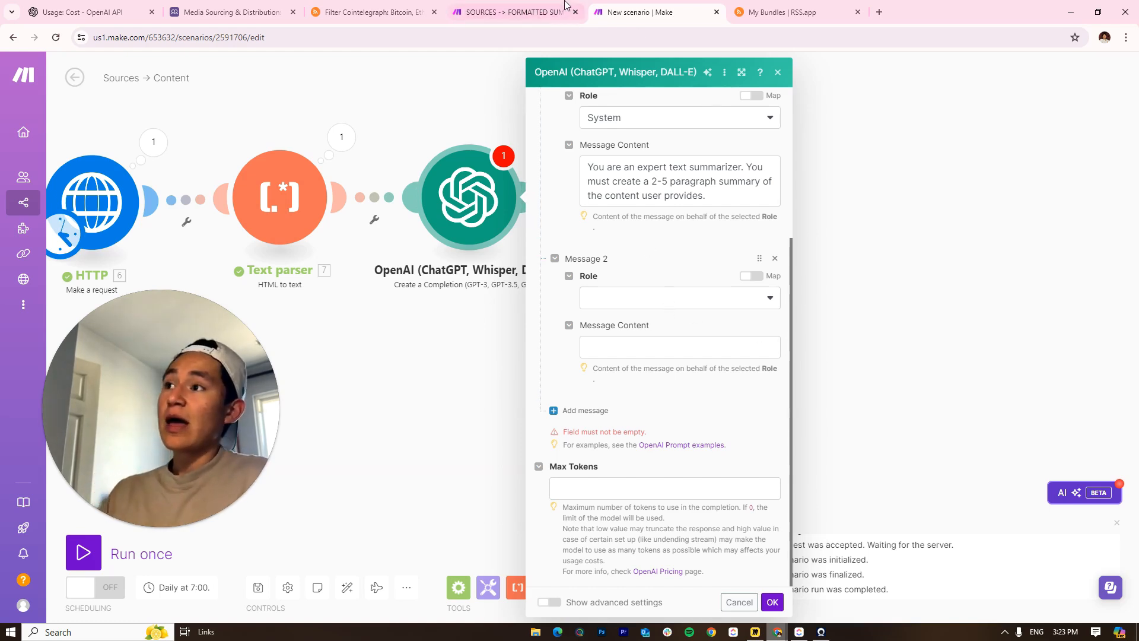
Copy Message 2's content from the Summarize text module in the SOURCES → FORMATTED SUMMARIES scenario
{"action": "left_click", "coordinate": [510, 11]}
{"action": "left_click", "coordinate": [937, 422]}
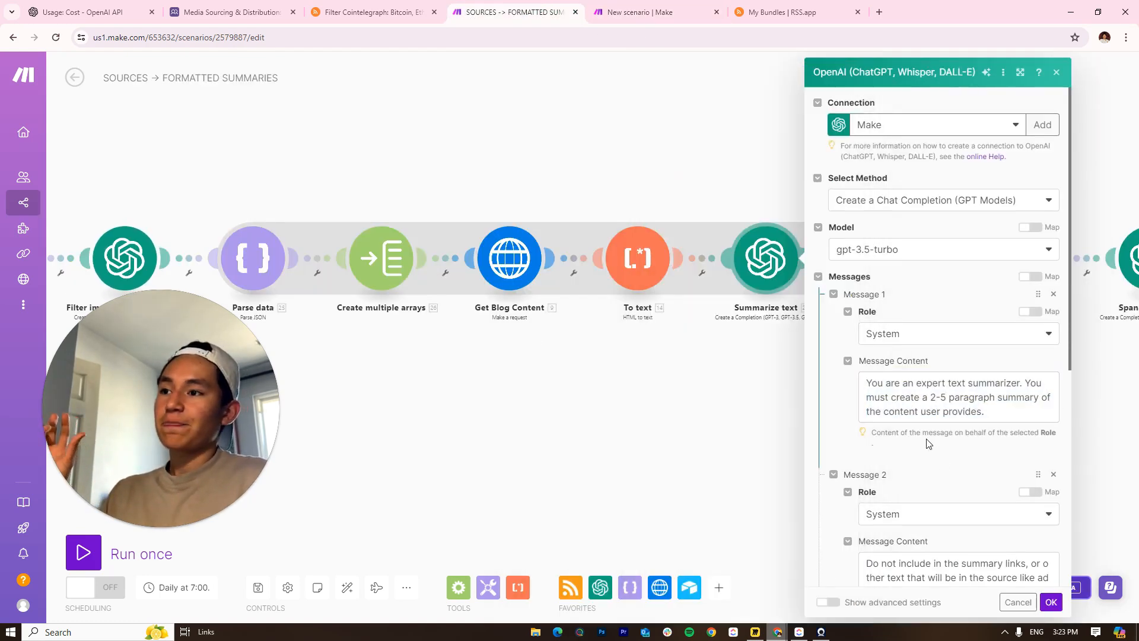
{"action": "scroll", "coordinate": [938, 392], "scroll_direction": "down", "scroll_amount": 4}
{"action": "triple_click", "coordinate": [938, 364]}
{"action": "key", "text": "ctrl+c"}
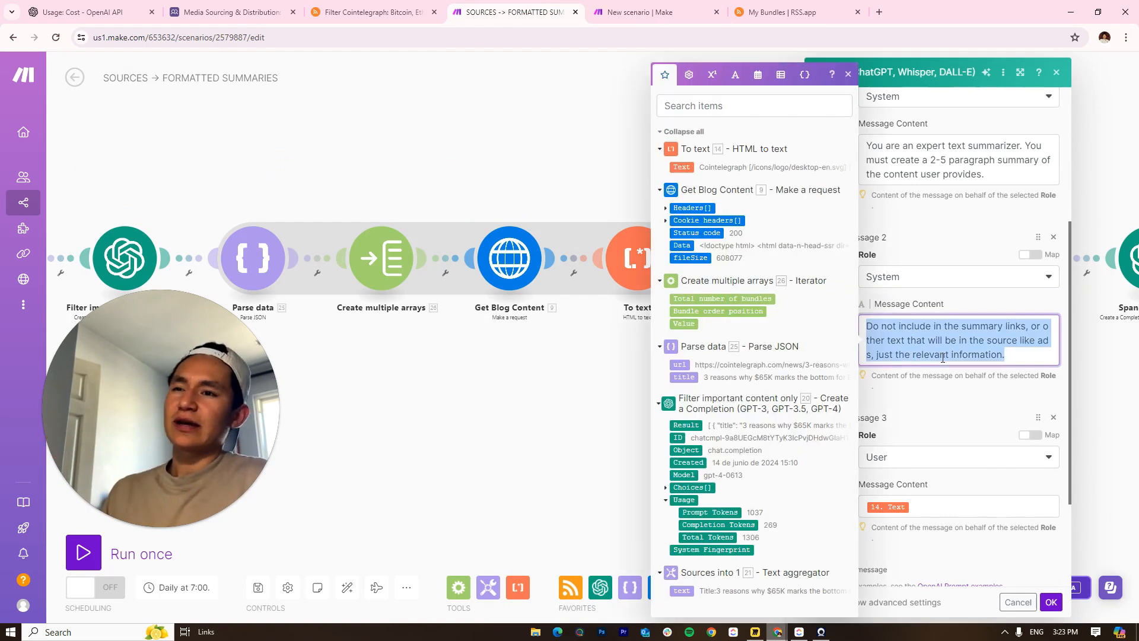
Set Message 2 to System with "Do not include in the summary links, or other text that will be in the source like ads, just the relevant information."
{"action": "key", "text": "ctrl+Tab"}
{"action": "left_click", "coordinate": [660, 320]}
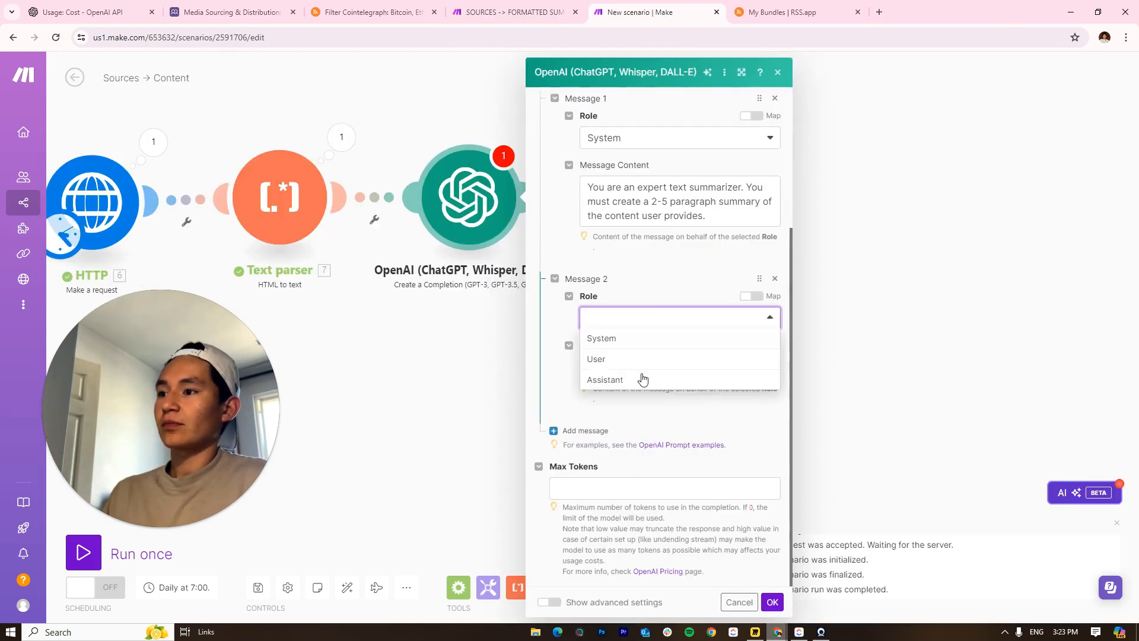
{"action": "left_click", "coordinate": [608, 343]}
{"action": "left_click", "coordinate": [643, 363]}
{"action": "key", "text": "ctrl+v"}
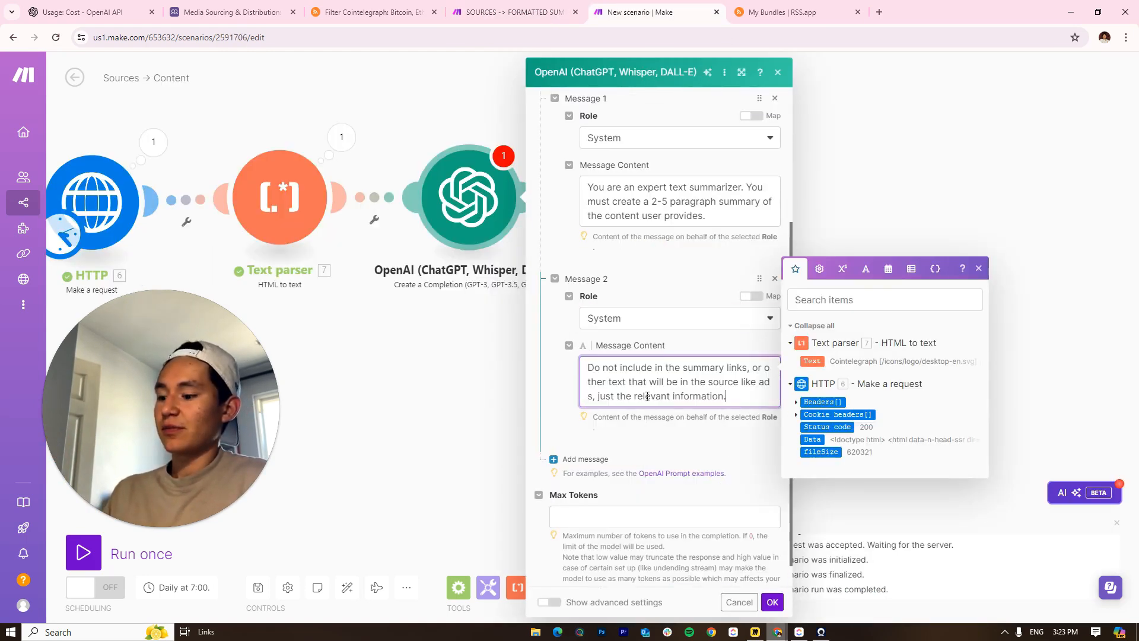
{"action": "left_click", "coordinate": [655, 430]}
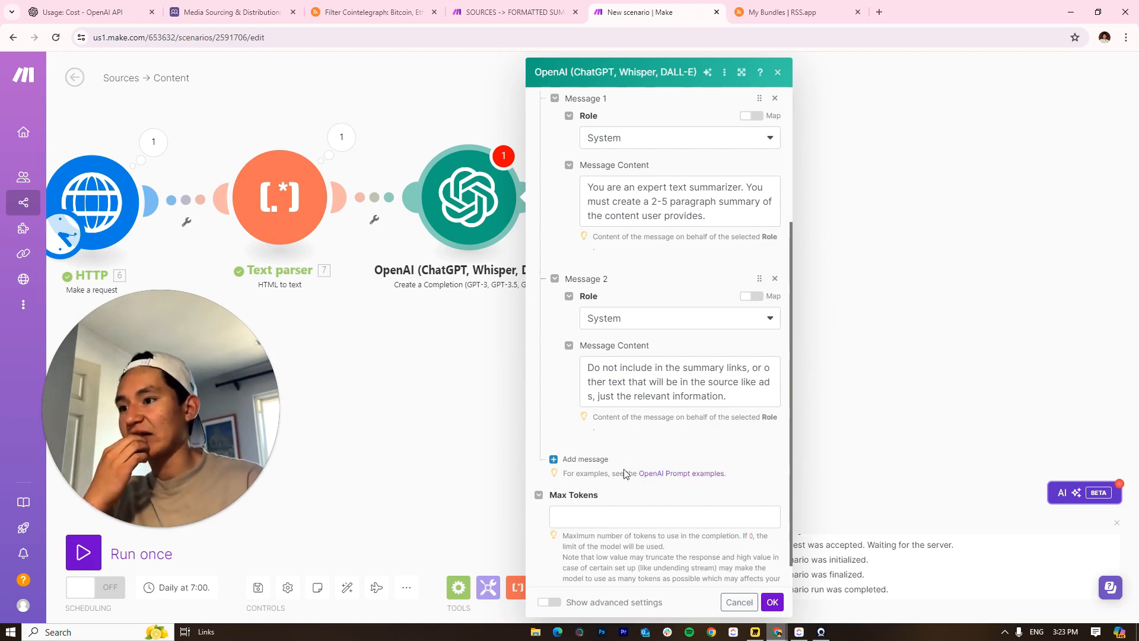
Add Message 3 with the User role and map the Text output of the HTML to text parser as its content
{"action": "left_click", "coordinate": [582, 460]}
{"action": "scroll", "coordinate": [688, 439], "scroll_direction": "down", "scroll_amount": 2}
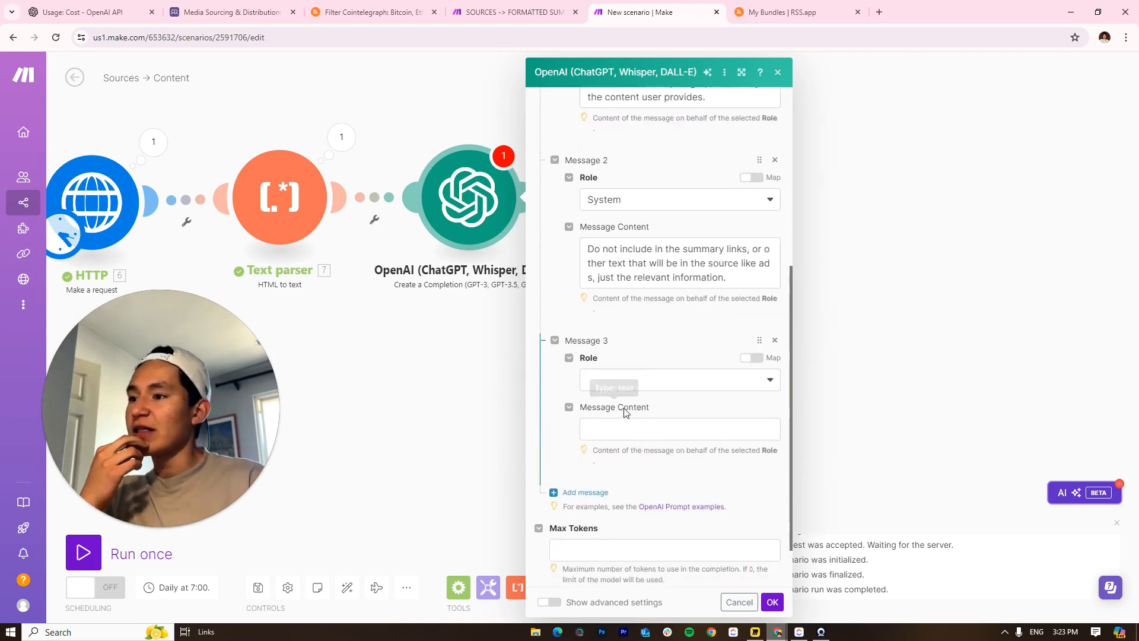
{"action": "left_click", "coordinate": [652, 381]}
{"action": "left_click", "coordinate": [622, 422]}
{"action": "left_click", "coordinate": [631, 436]}
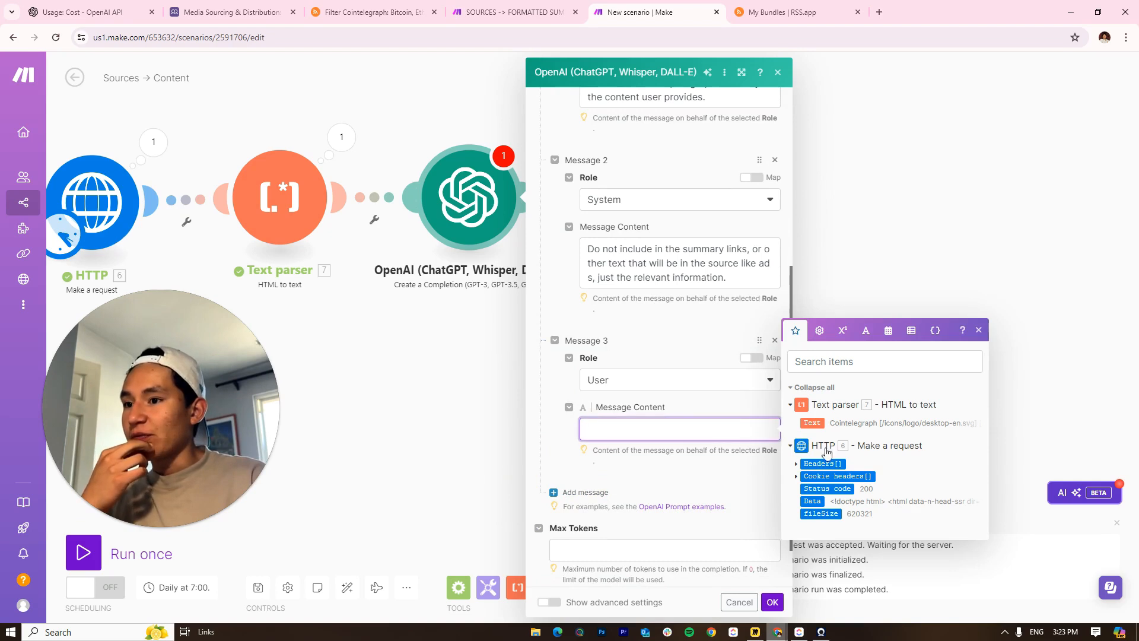
Set Max Tokens to 0, check the prompt messages and save the OpenAI module's settings
{"action": "left_click", "coordinate": [636, 548]}
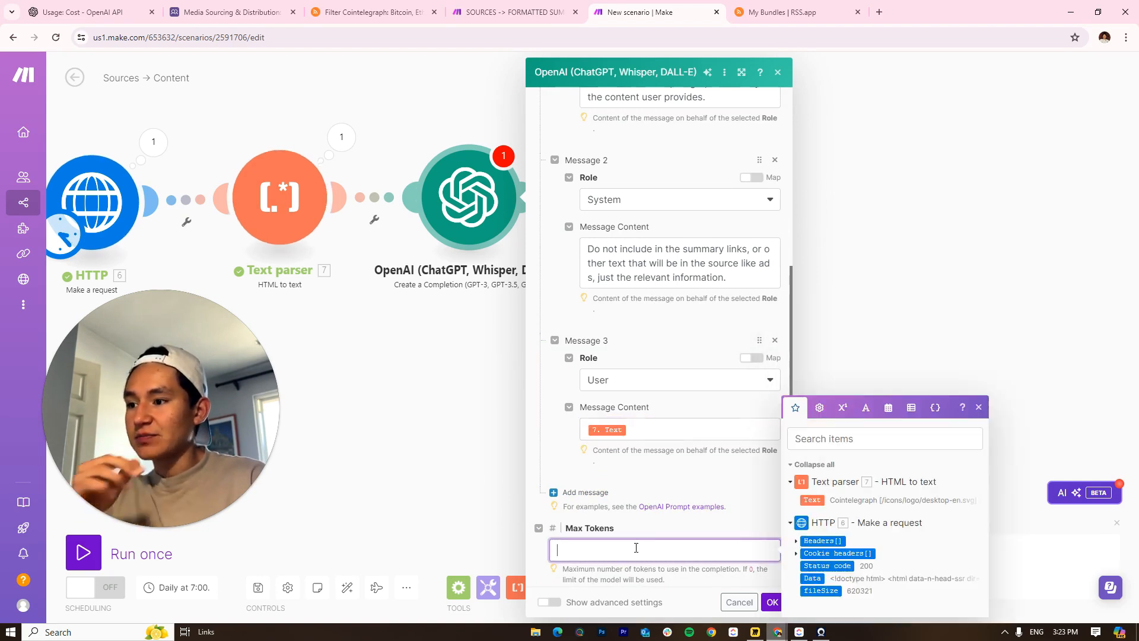
{"action": "left_click", "coordinate": [631, 540]}
{"action": "scroll", "coordinate": [728, 546], "scroll_direction": "down", "scroll_amount": 1}
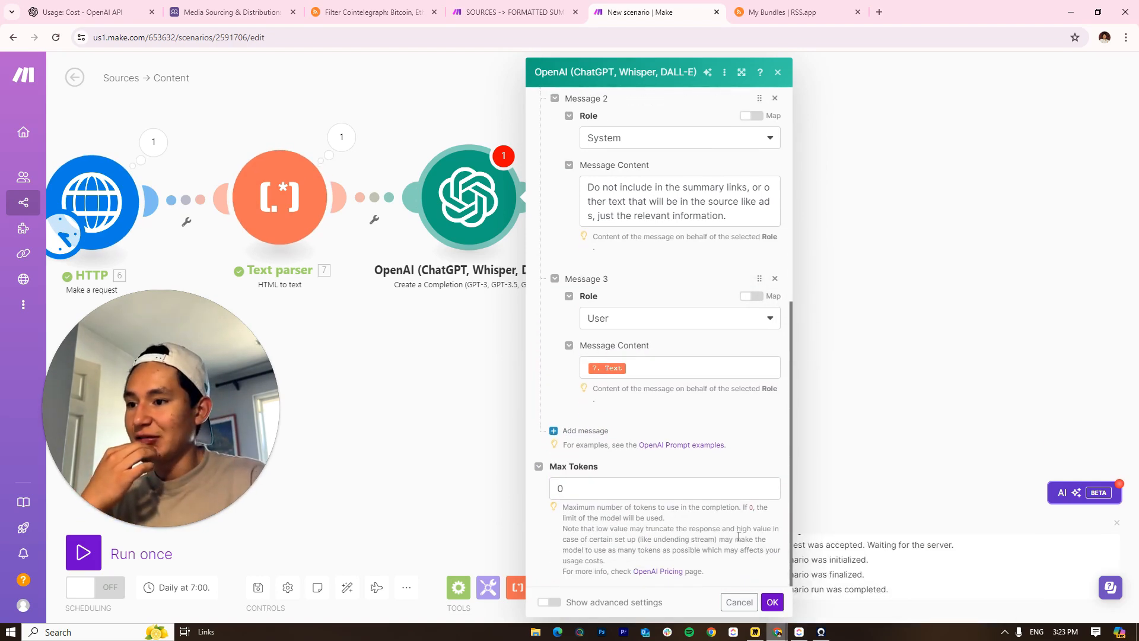
{"action": "scroll", "coordinate": [727, 533], "scroll_direction": "up", "scroll_amount": 3}
{"action": "scroll", "coordinate": [728, 532], "scroll_direction": "up", "scroll_amount": 3}
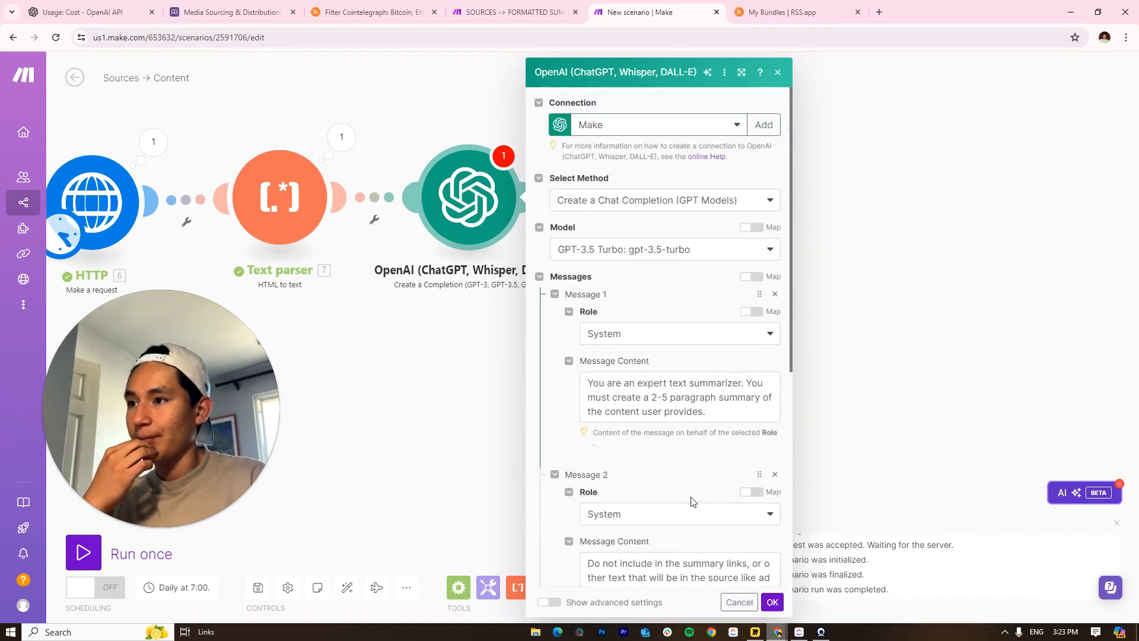
{"action": "left_click", "coordinate": [772, 602]}
Rename the OpenAI module after the Text parser as "Summarize"
{"action": "scroll", "coordinate": [831, 404], "scroll_direction": "down", "scroll_amount": 5}
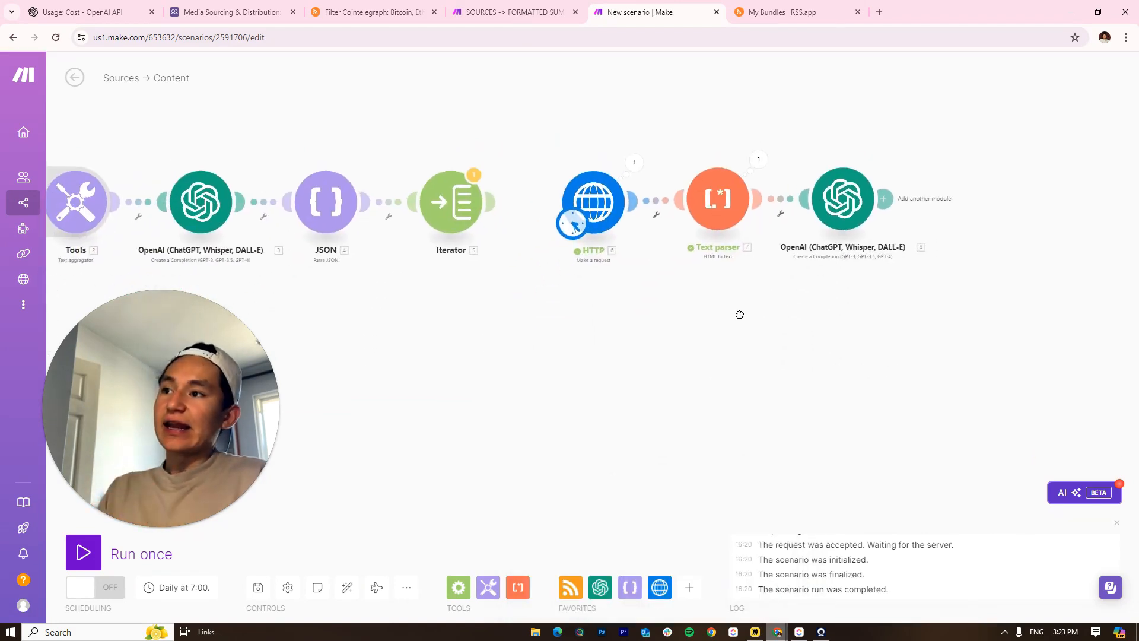
{"action": "scroll", "coordinate": [740, 315], "scroll_direction": "right", "scroll_amount": 3}
{"action": "right_click", "coordinate": [696, 214]}
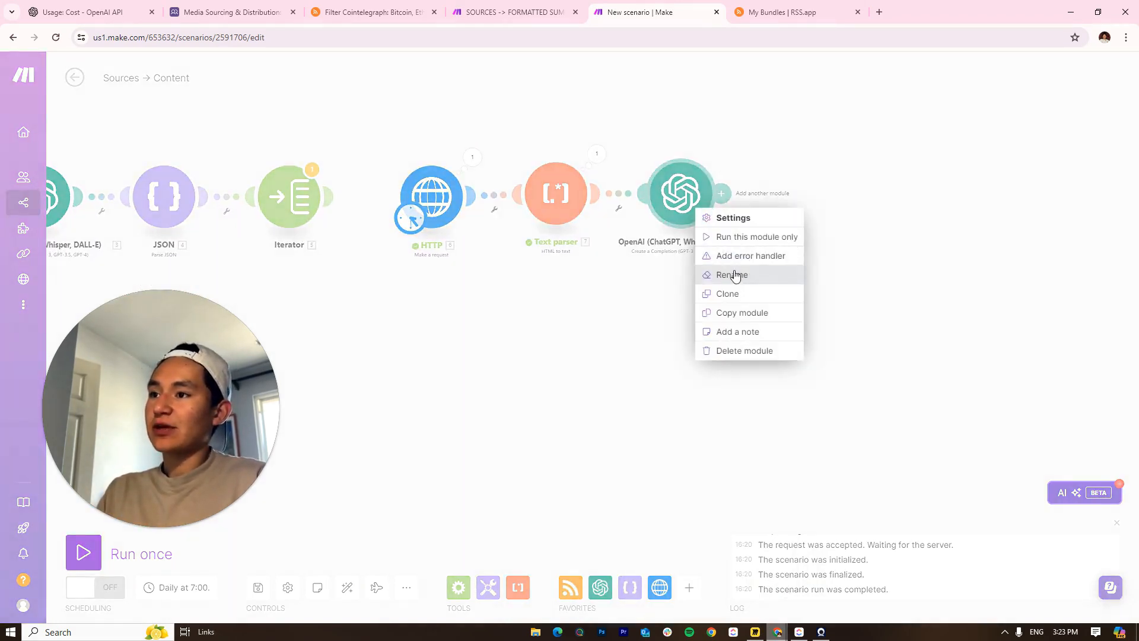
{"action": "left_click", "coordinate": [742, 278]}
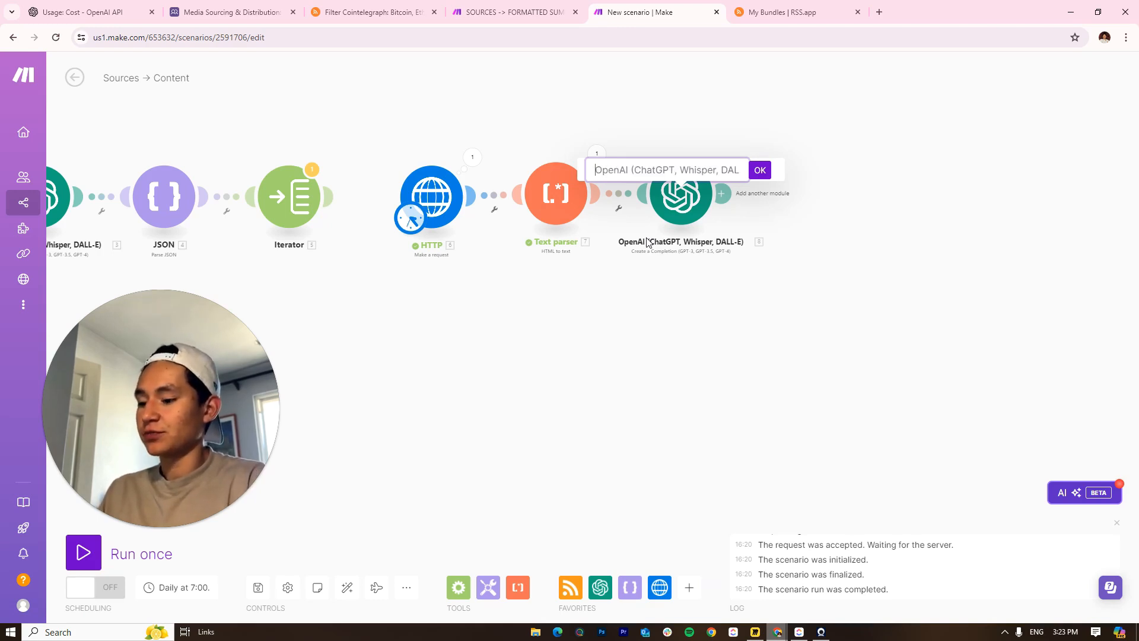
{"action": "type", "text": "Summarize"}
{"action": "key", "text": "Return"}
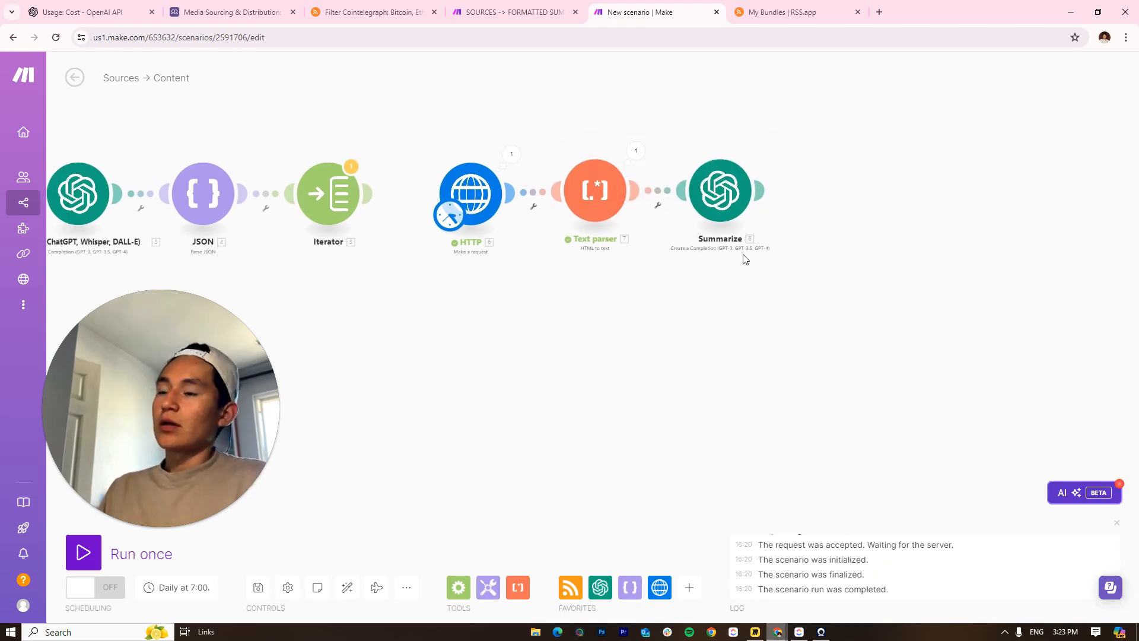
{"action": "left_click_drag", "start_coordinate": [770, 205], "coordinate": [689, 194]}
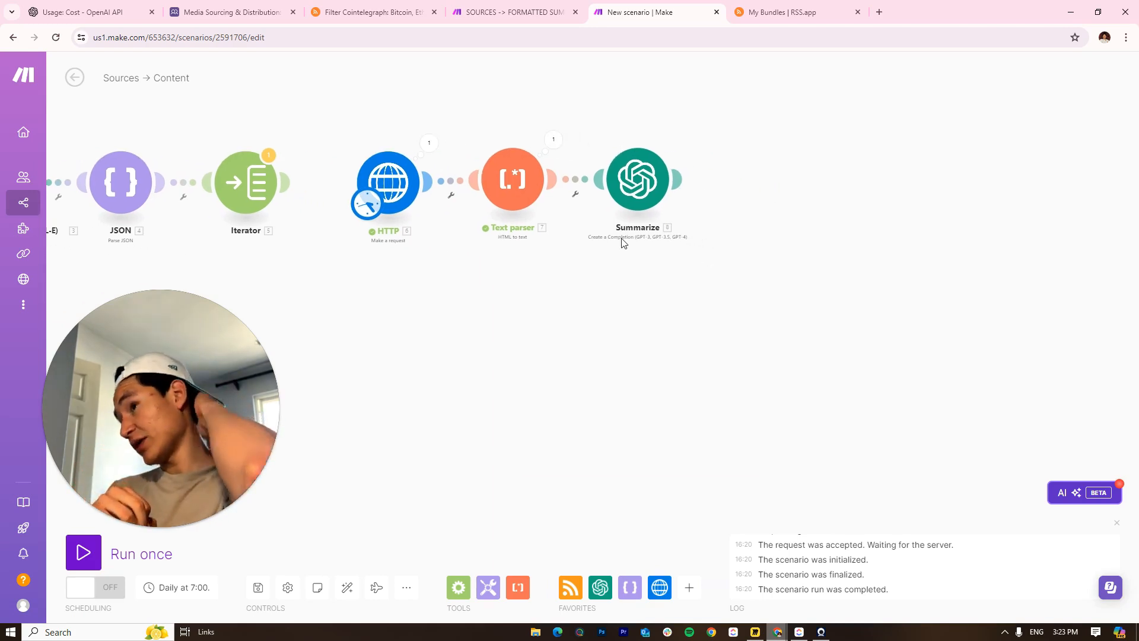
Run the Sources → Content scenario once
{"action": "left_click_drag", "start_coordinate": [176, 241], "coordinate": [544, 333]}
{"action": "left_click_drag", "start_coordinate": [226, 269], "coordinate": [340, 196]}
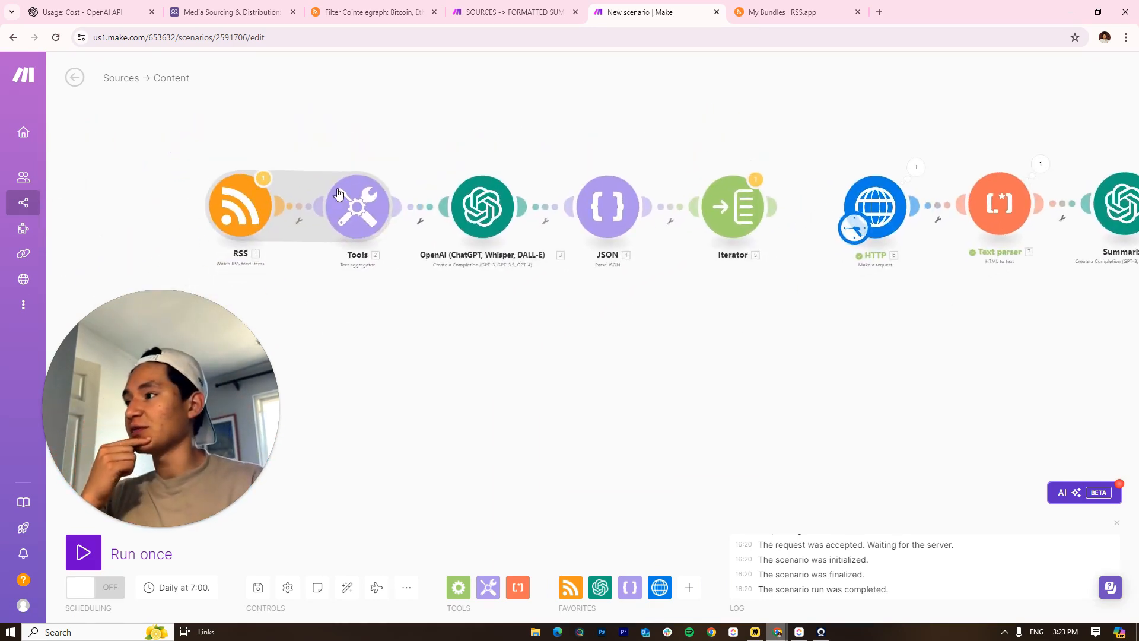
{"action": "left_click_drag", "start_coordinate": [508, 183], "coordinate": [216, 135]}
{"action": "left_click_drag", "start_coordinate": [677, 222], "coordinate": [534, 377]}
{"action": "left_click_drag", "start_coordinate": [644, 363], "coordinate": [595, 295]}
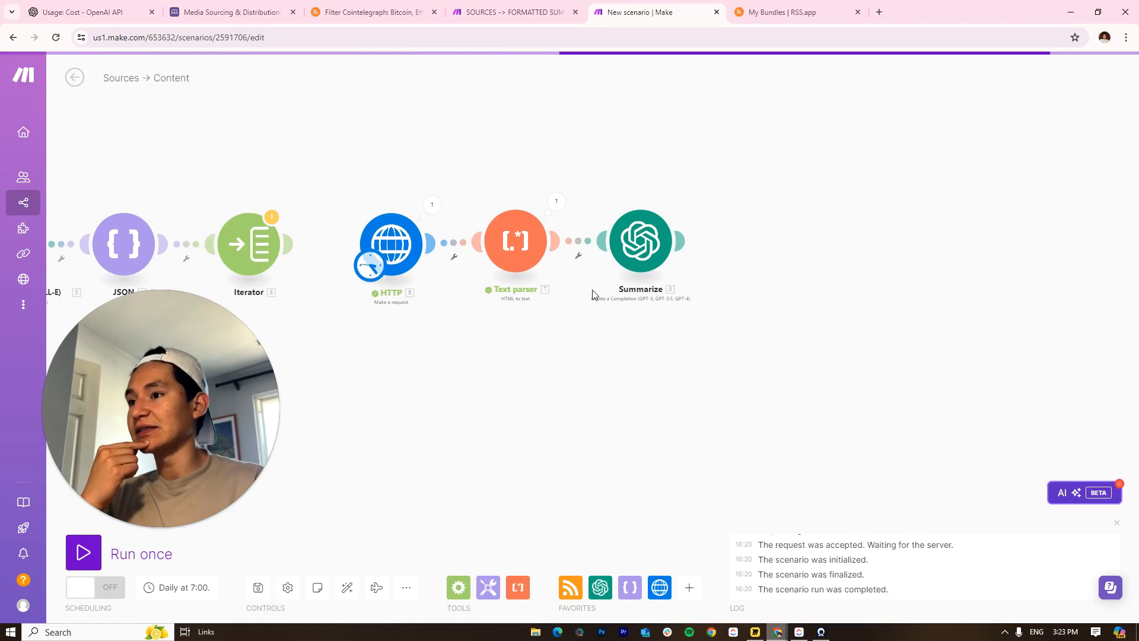
{"action": "left_click", "coordinate": [681, 240]}
{"action": "left_click_drag", "start_coordinate": [686, 230], "coordinate": [831, 230]}
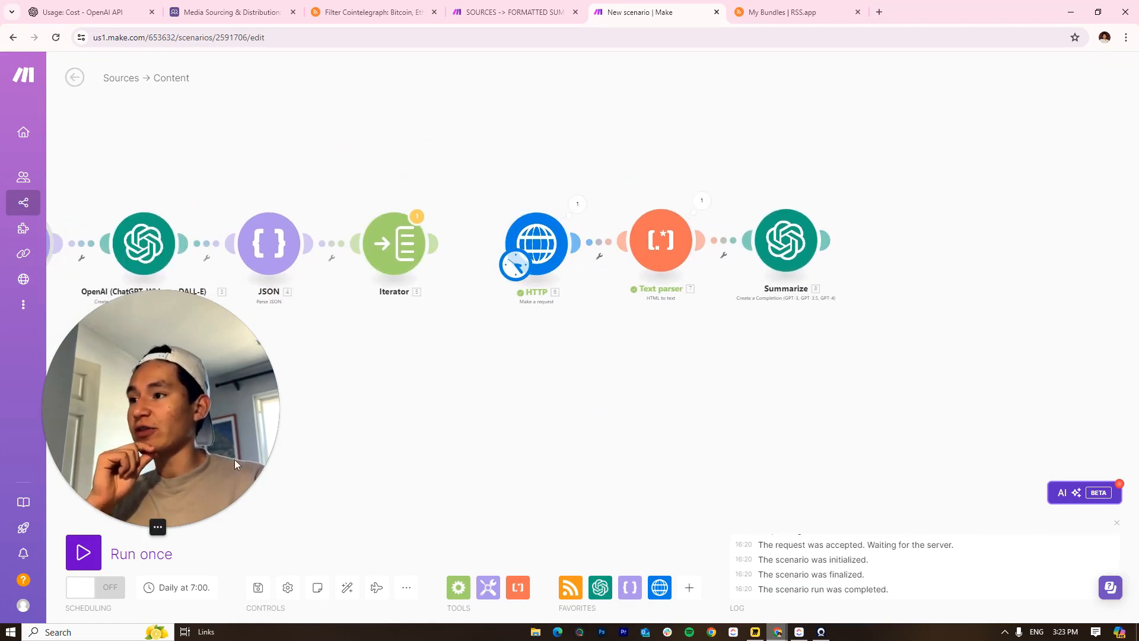
{"action": "left_click", "coordinate": [69, 562]}
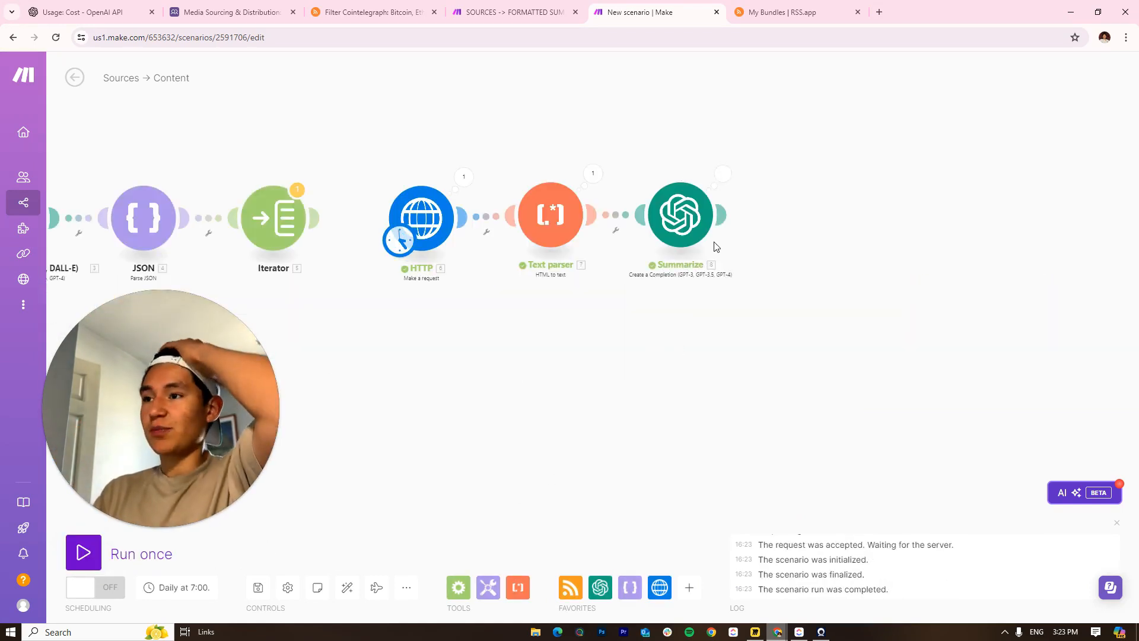
Inspect the Summarize module's run output and read the full text of its Result
{"action": "left_click", "coordinate": [723, 174]}
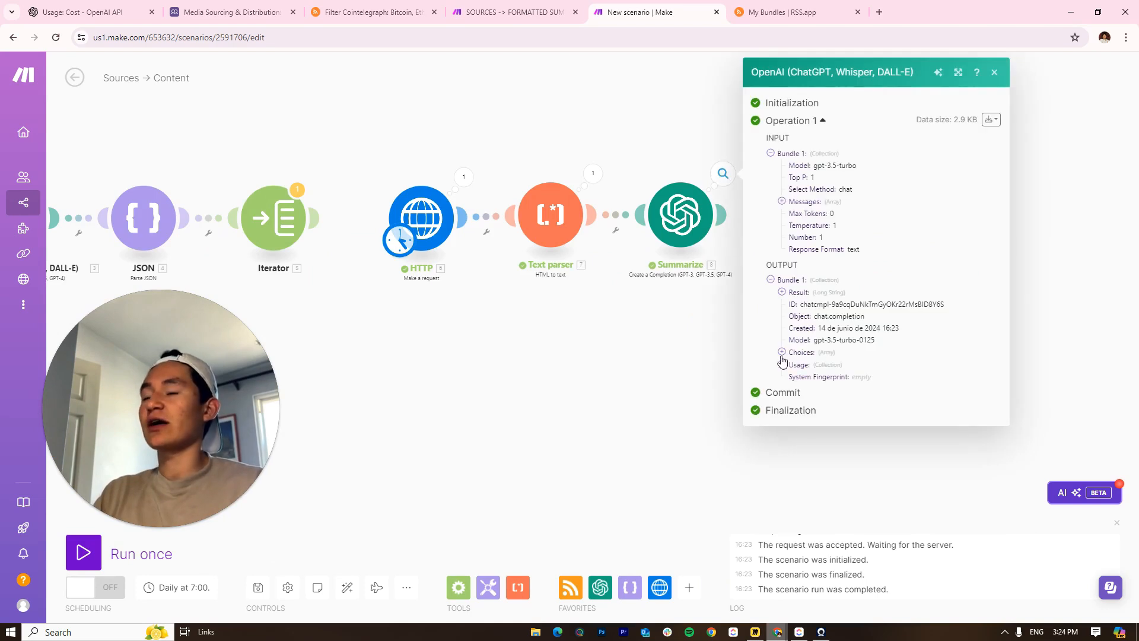
{"action": "left_click", "coordinate": [791, 290]}
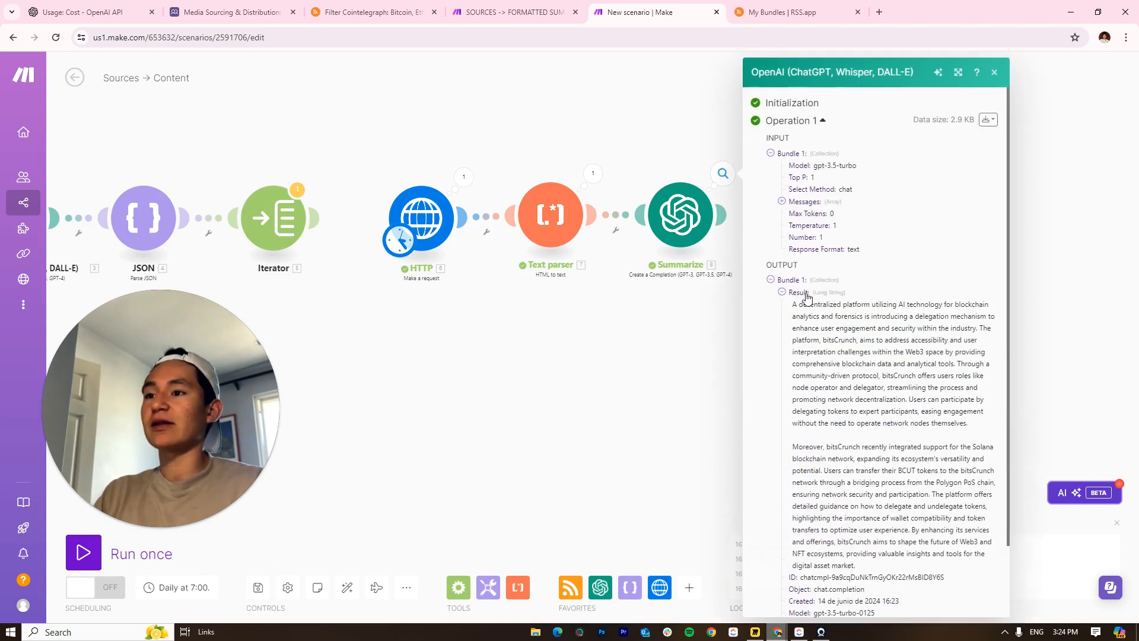
{"action": "scroll", "coordinate": [830, 326], "scroll_direction": "down", "scroll_amount": 2}
{"action": "left_click_drag", "start_coordinate": [905, 485], "coordinate": [809, 221]}
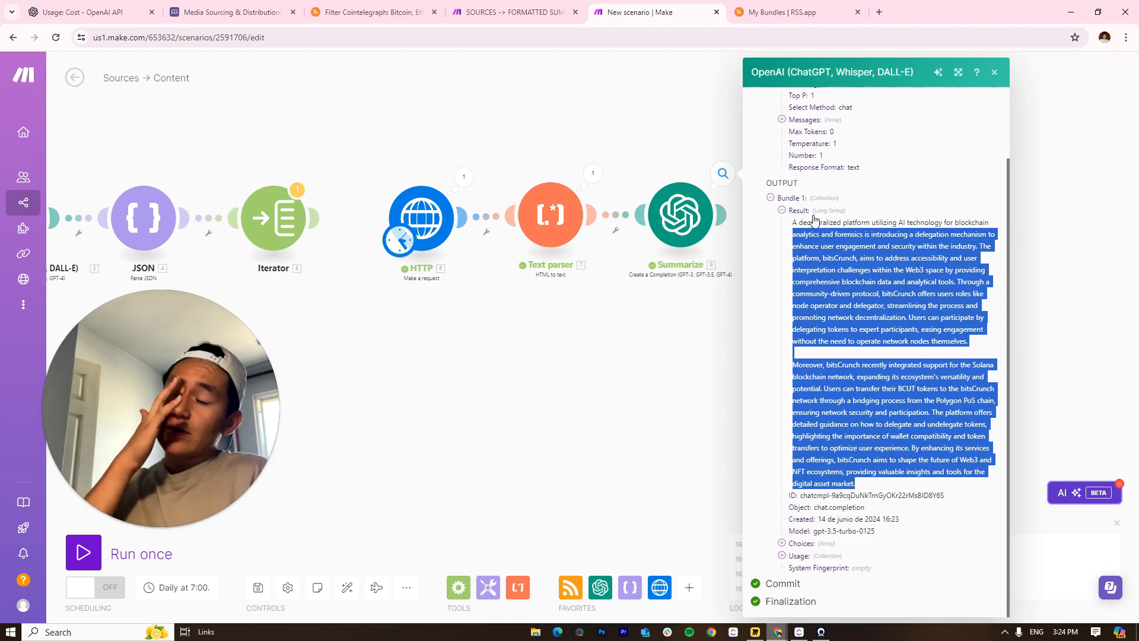
{"action": "left_click", "coordinate": [629, 340]}
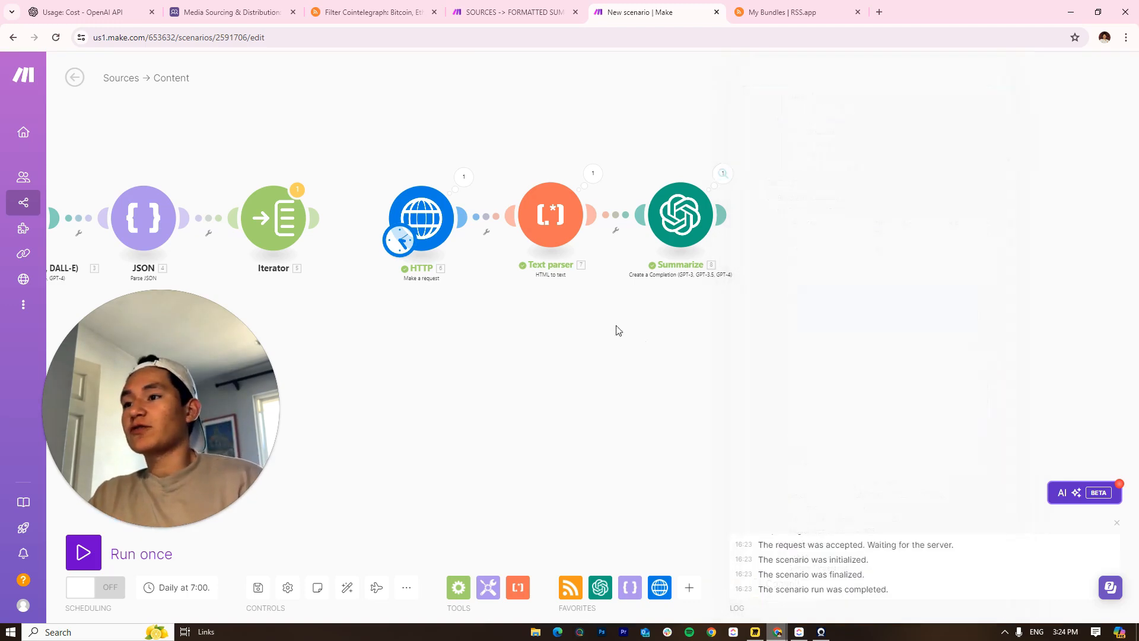
Look over the whole scenario's module chain, from the RSS module through to the Summarize module
{"action": "left_click_drag", "start_coordinate": [475, 304], "coordinate": [667, 191]}
{"action": "scroll", "coordinate": [385, 307], "scroll_direction": "down", "scroll_amount": 4}
{"action": "scroll", "coordinate": [684, 276], "scroll_direction": "up", "scroll_amount": 4}
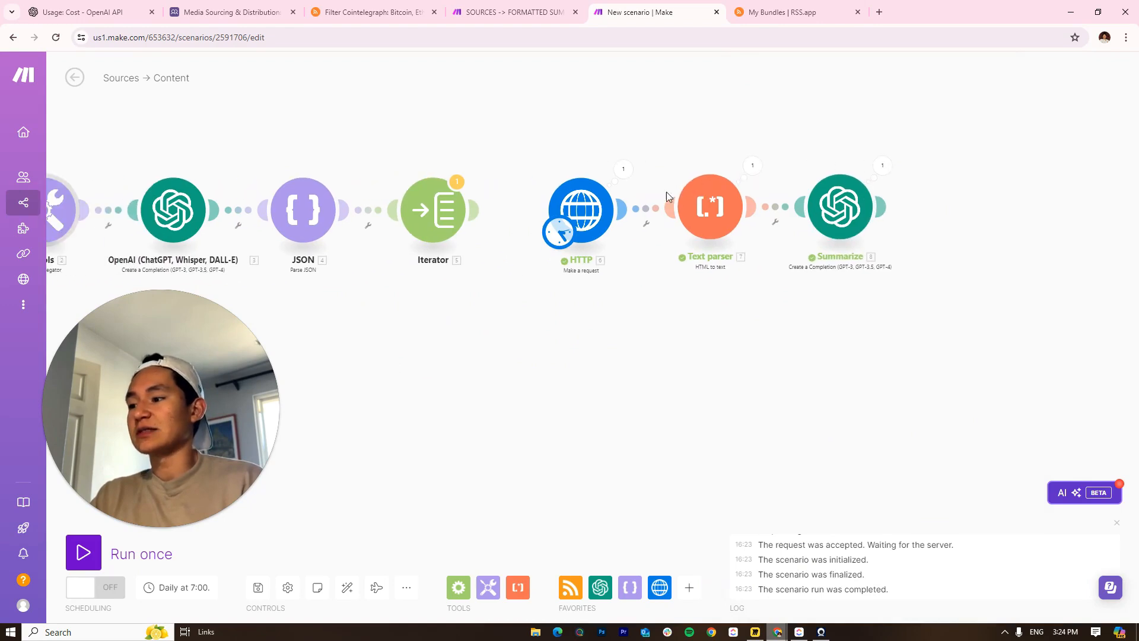
{"action": "left_click_drag", "start_coordinate": [926, 326], "coordinate": [812, 404]}
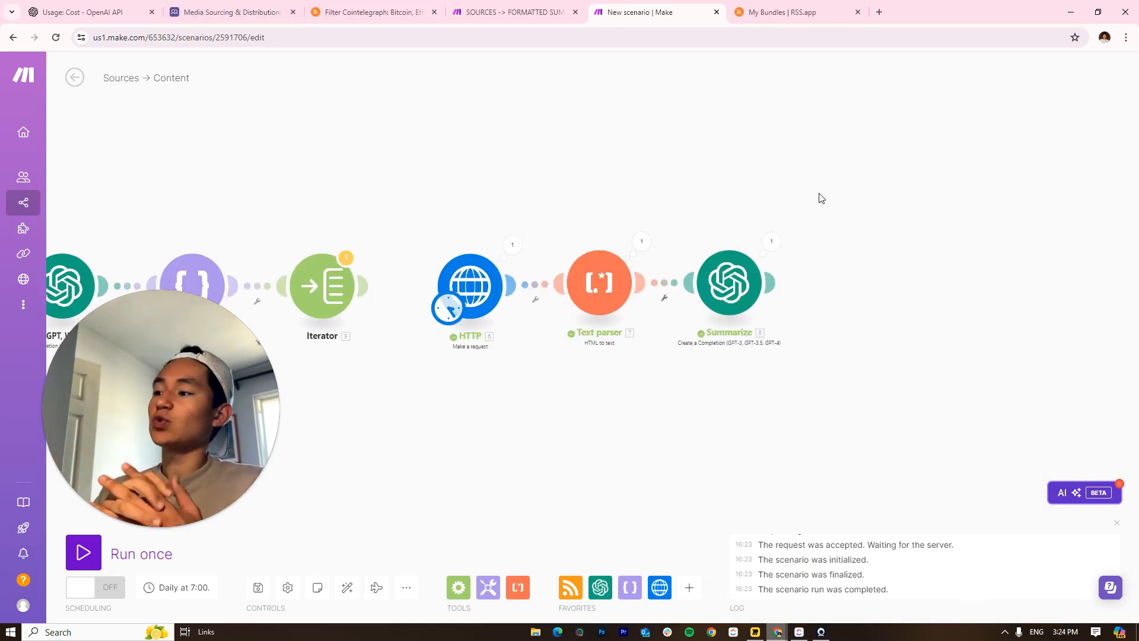
{"action": "left_click_drag", "start_coordinate": [168, 429], "coordinate": [140, 436]}
{"action": "mouse_move", "coordinate": [180, 370]}
{"action": "left_mouse_down"}
{"action": "mouse_move", "coordinate": [179, 404]}
{"action": "mouse_move", "coordinate": [180, 386]}
{"action": "left_mouse_up"}
{"action": "left_click_drag", "start_coordinate": [267, 343], "coordinate": [645, 307]}
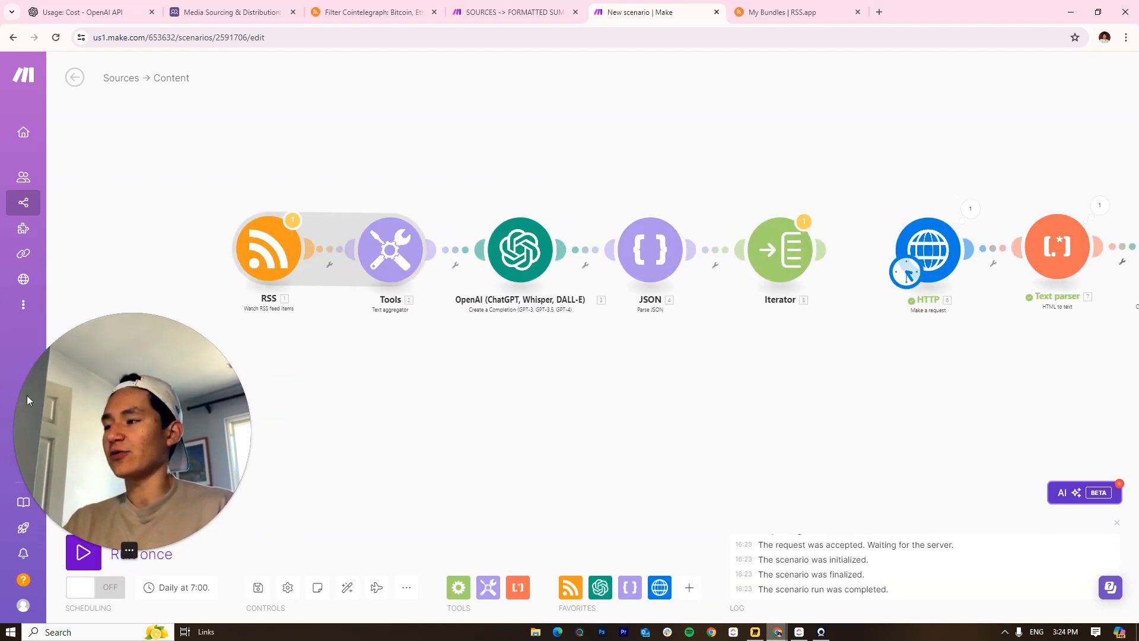
{"action": "left_click_drag", "start_coordinate": [31, 403], "coordinate": [6, 358]}
{"action": "left_click_drag", "start_coordinate": [727, 365], "coordinate": [576, 368]}
{"action": "scroll", "coordinate": [578, 367], "scroll_direction": "down", "scroll_amount": 5}
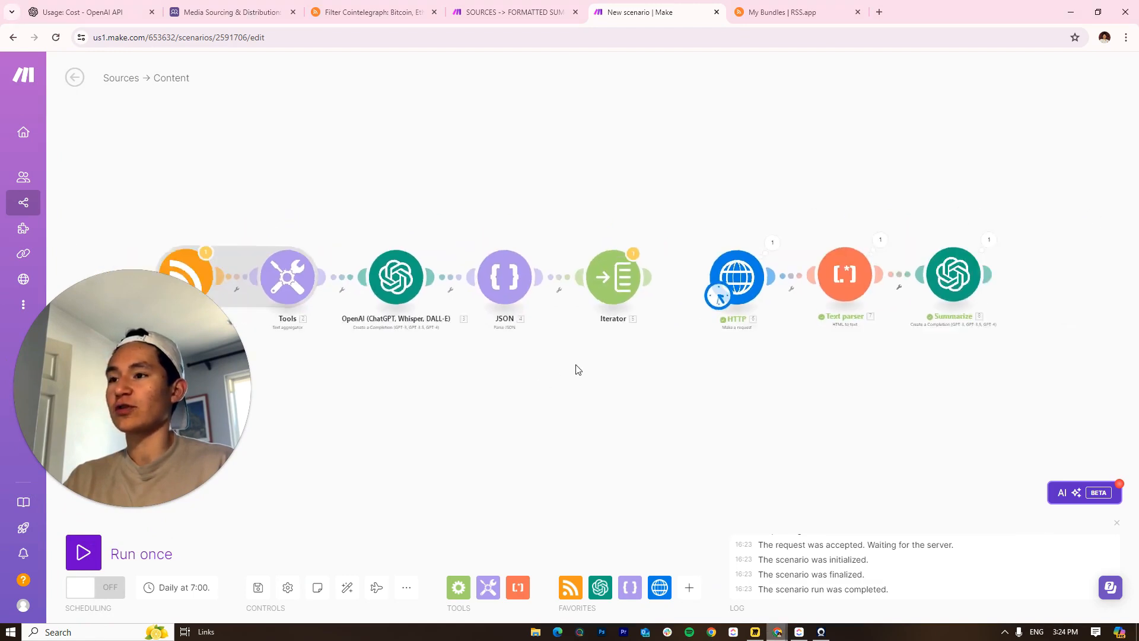
{"action": "left_click_drag", "start_coordinate": [645, 337], "coordinate": [897, 247]}
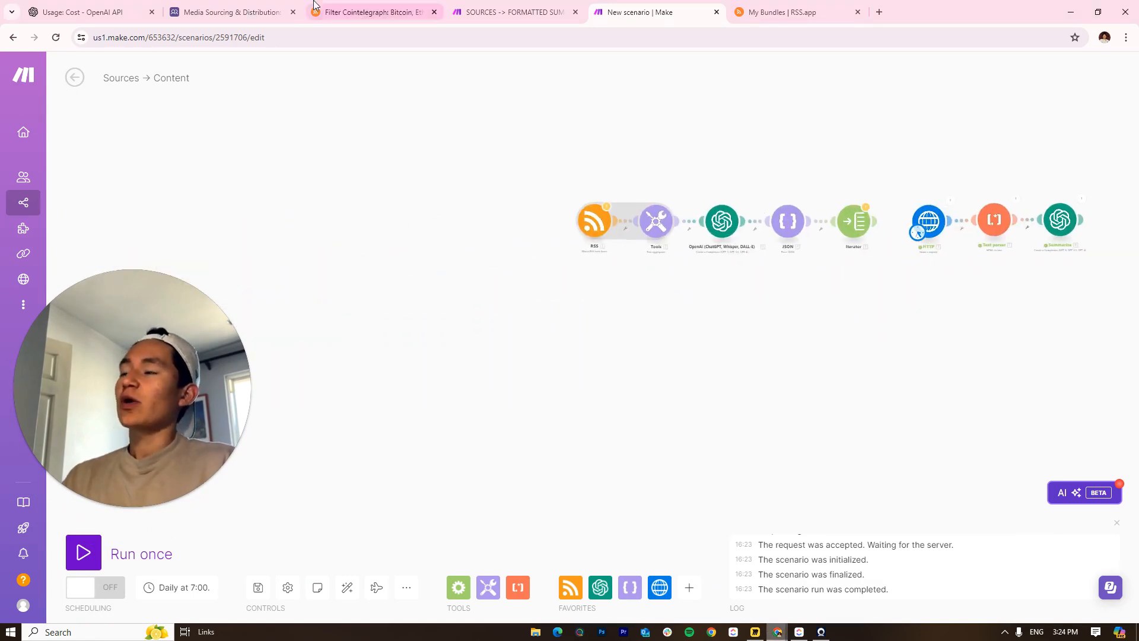
Switch to the Media Sourcing & Distribution base in Airtable and open its Sources table
{"action": "left_click", "coordinate": [256, 12]}
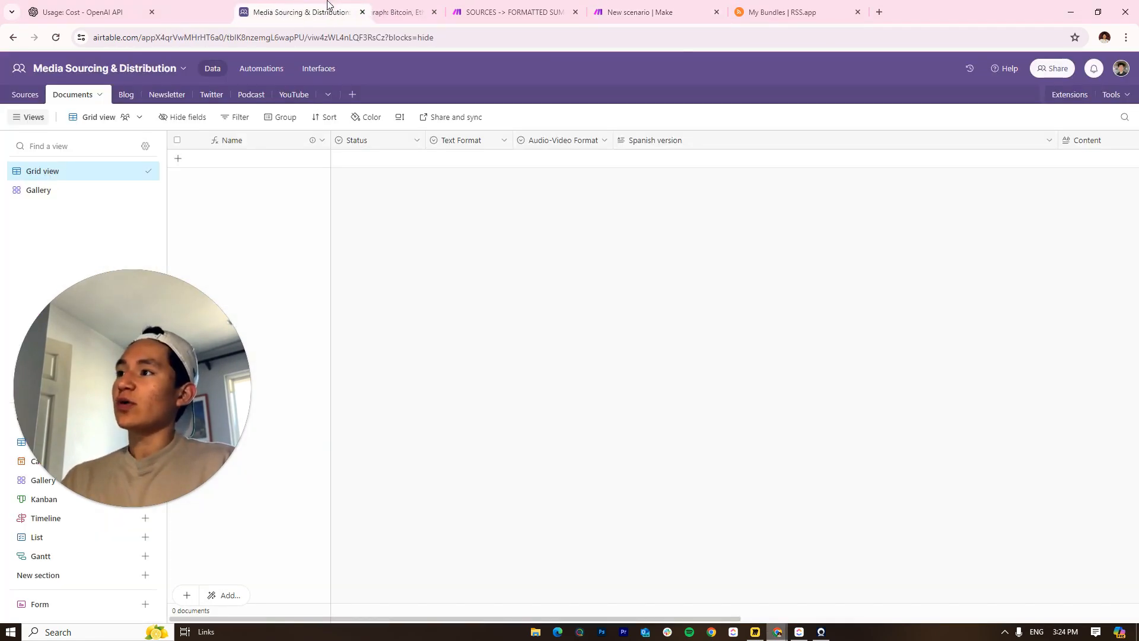
{"action": "left_click", "coordinate": [27, 95]}
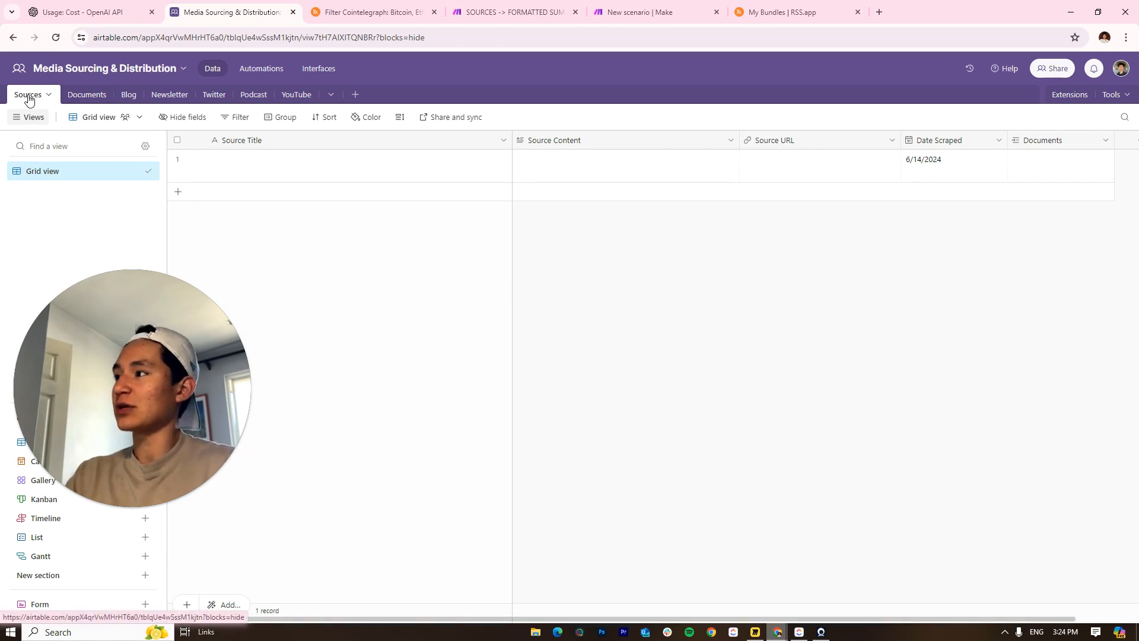
Add a blank table to the base from scratch and delete it again
{"action": "left_click", "coordinate": [356, 94]}
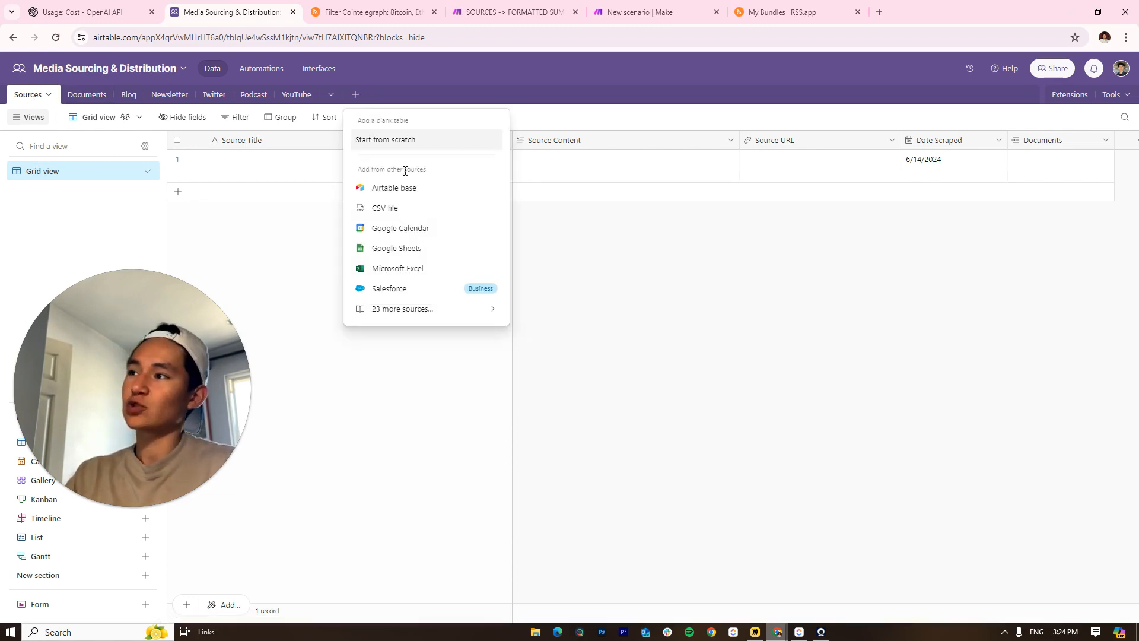
{"action": "left_click", "coordinate": [389, 141]}
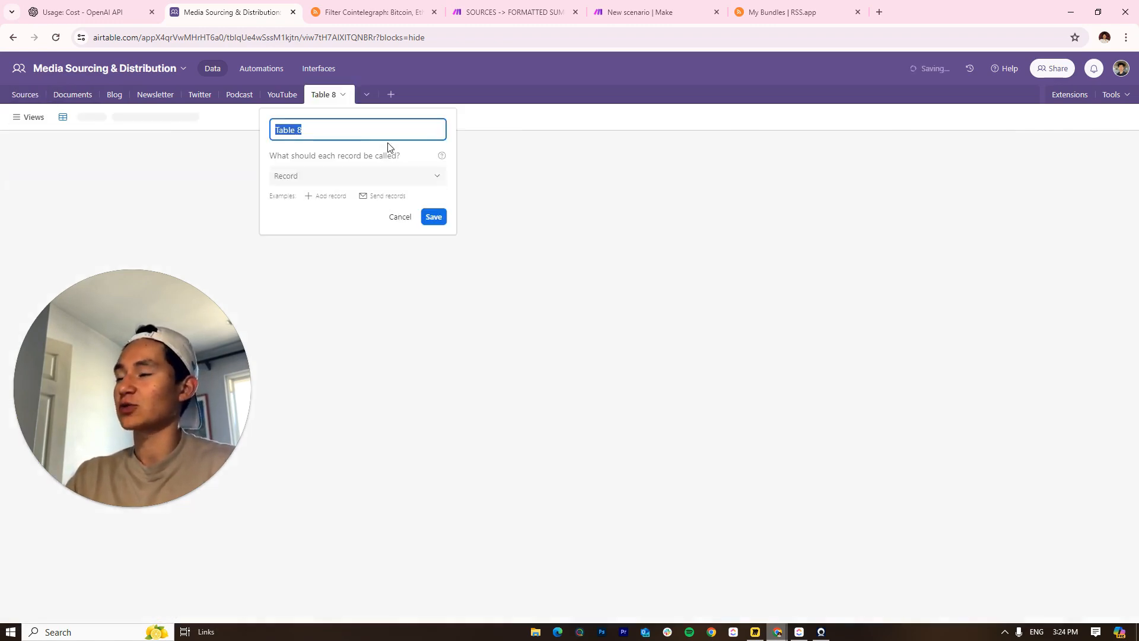
{"action": "left_click", "coordinate": [389, 222]}
{"action": "left_click", "coordinate": [341, 95]}
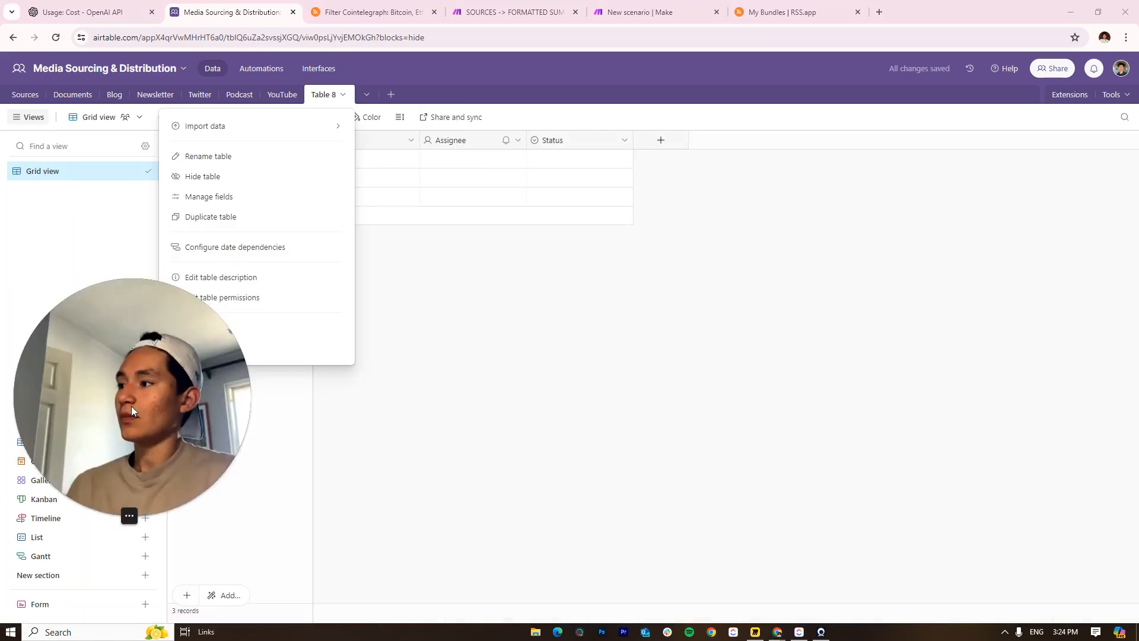
{"action": "left_click", "coordinate": [415, 186]}
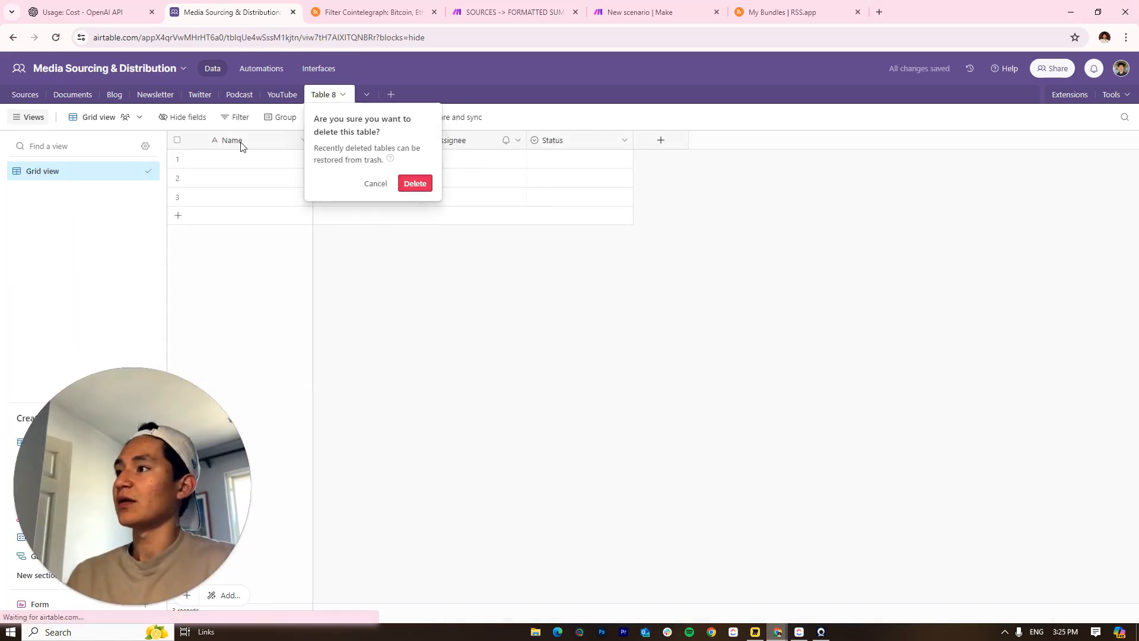
Look through the Documents, Blog, Newsletter, Twitter, Podcast and YouTube tables, ending back in the Sources table
{"action": "left_click", "coordinate": [80, 98]}
{"action": "left_click", "coordinate": [121, 96]}
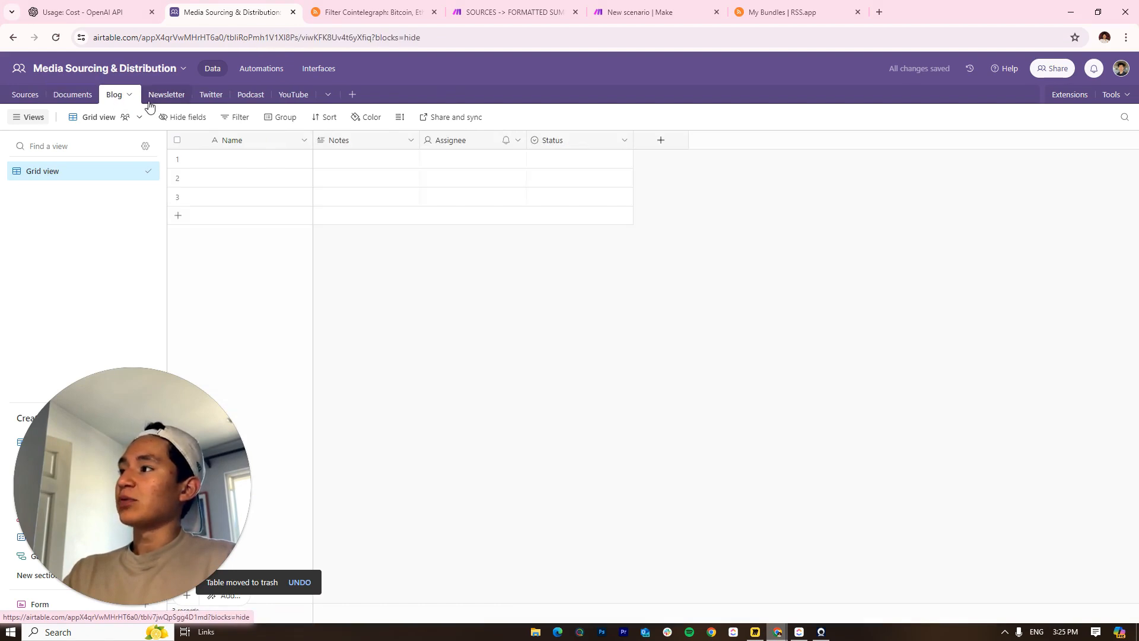
{"action": "left_click", "coordinate": [162, 96]}
{"action": "left_click", "coordinate": [213, 95]}
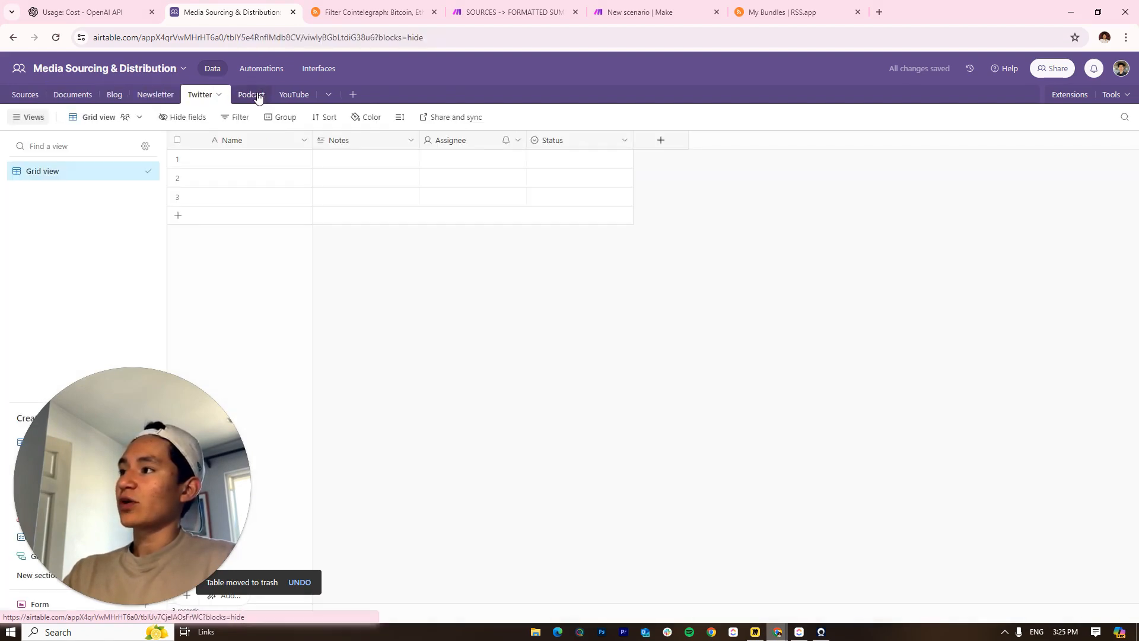
{"action": "left_click", "coordinate": [252, 94]}
{"action": "left_click", "coordinate": [299, 97]}
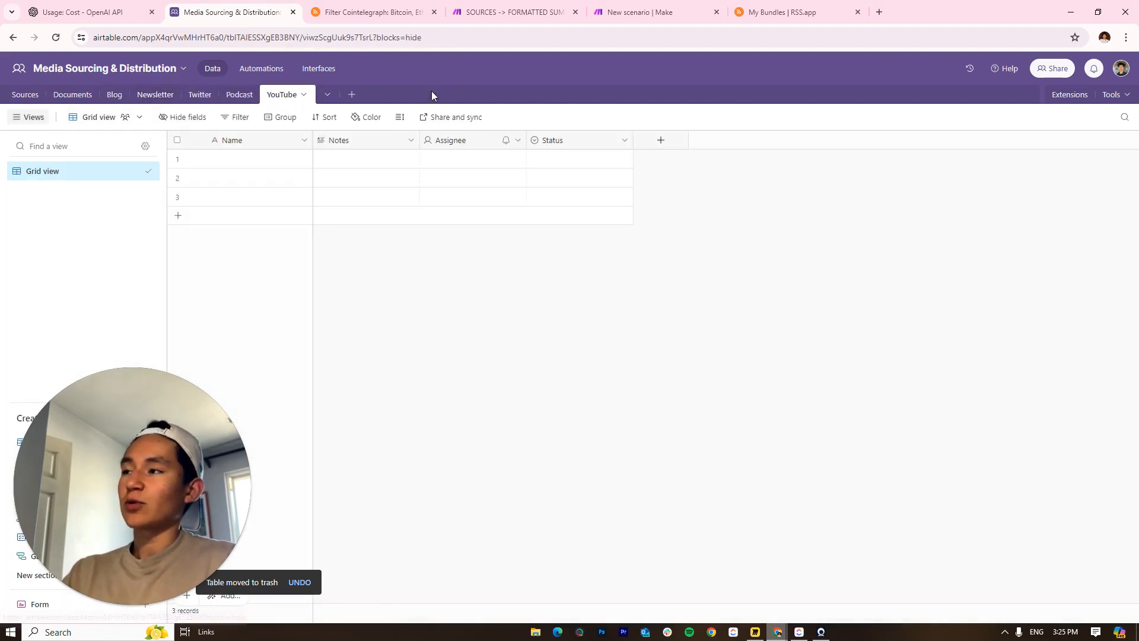
{"action": "left_click", "coordinate": [25, 94]}
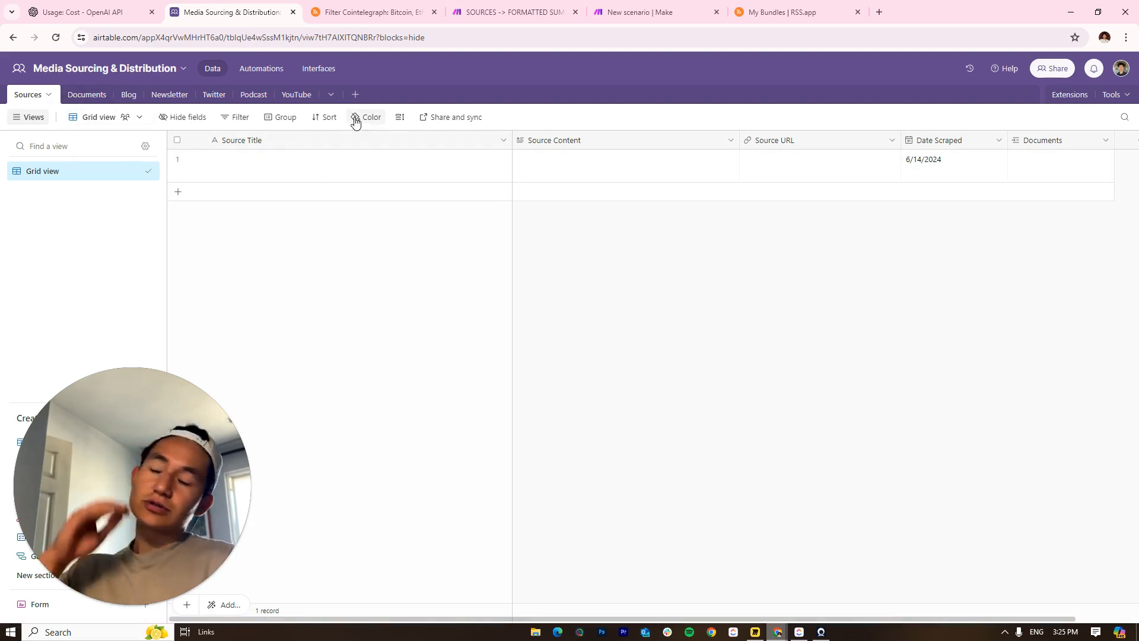
Highlight the first record's cells from Source Title through Documents and check the options for these fields
{"action": "left_click_drag", "start_coordinate": [301, 170], "coordinate": [1138, 191]}
{"action": "left_click", "coordinate": [963, 181]}
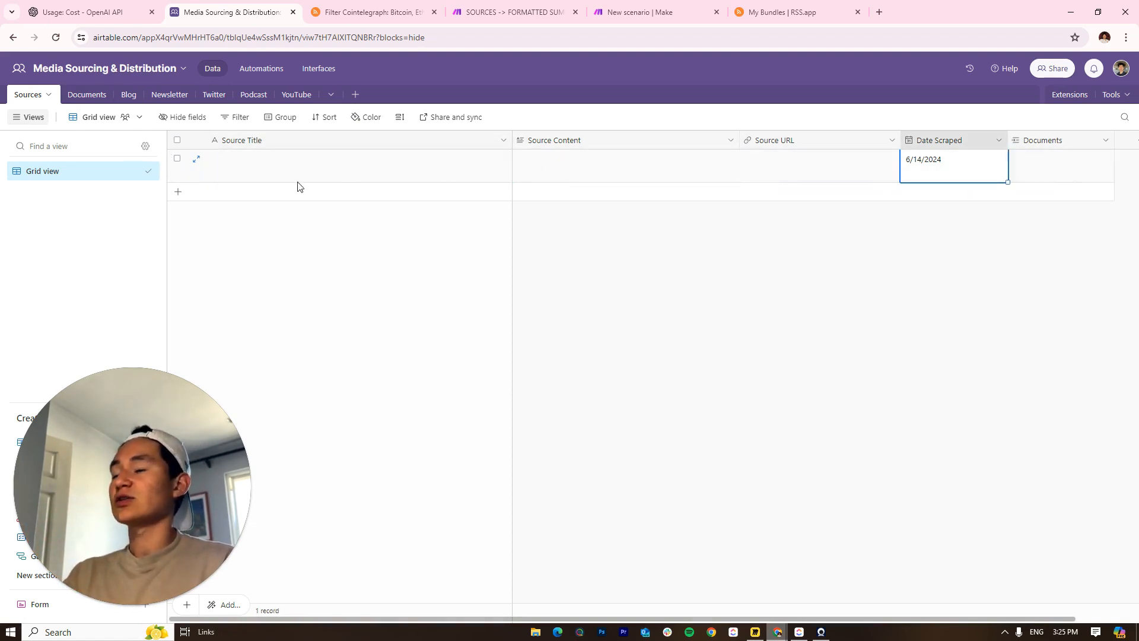
{"action": "left_click_drag", "start_coordinate": [330, 171], "coordinate": [1062, 178]}
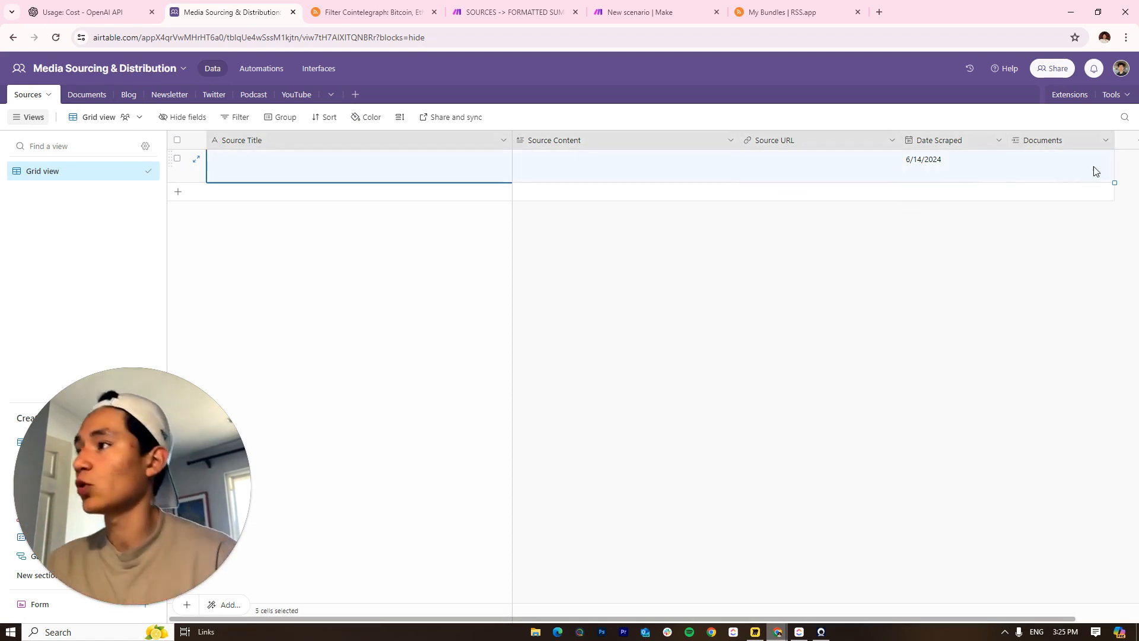
{"action": "left_click", "coordinate": [504, 145]}
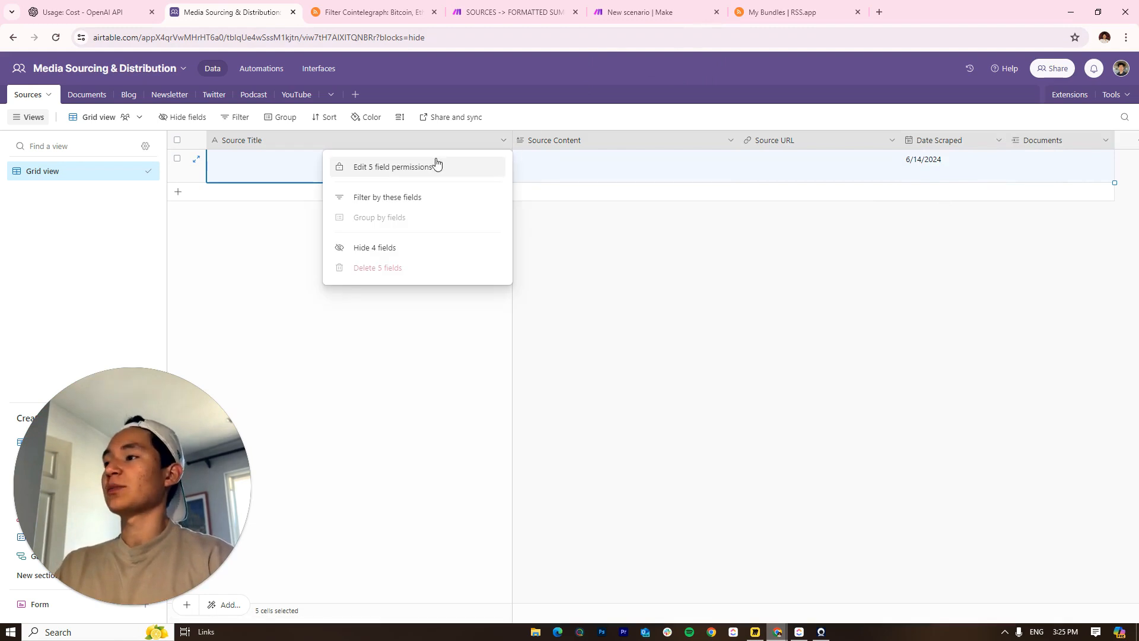
{"action": "key", "text": "Escape"}
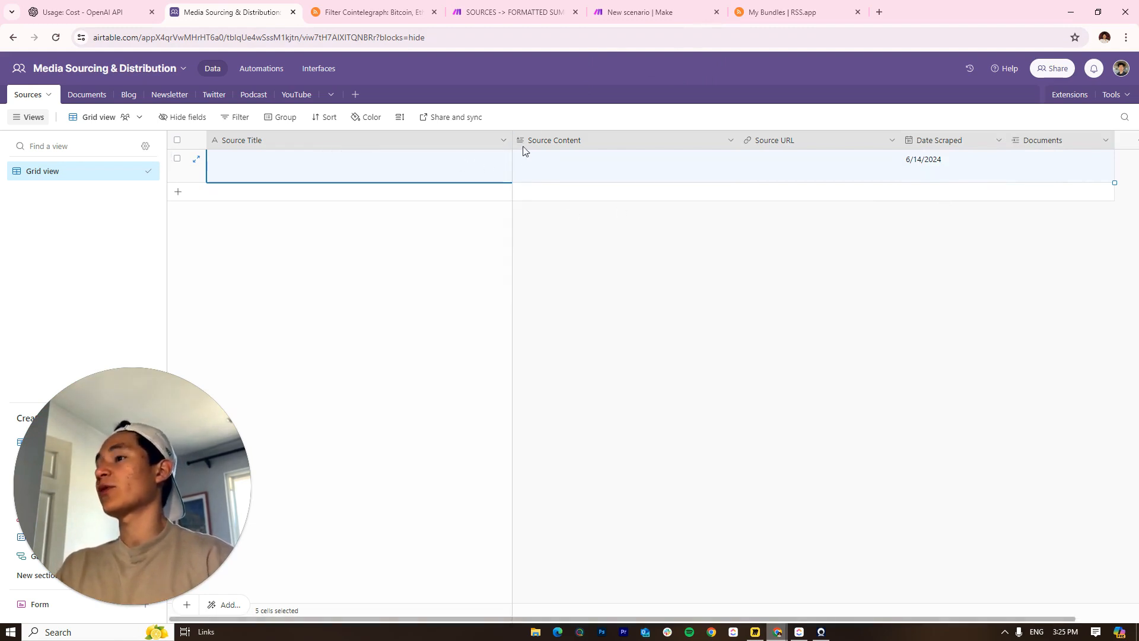
{"action": "left_click", "coordinate": [503, 140]}
{"action": "key", "text": "Escape"}
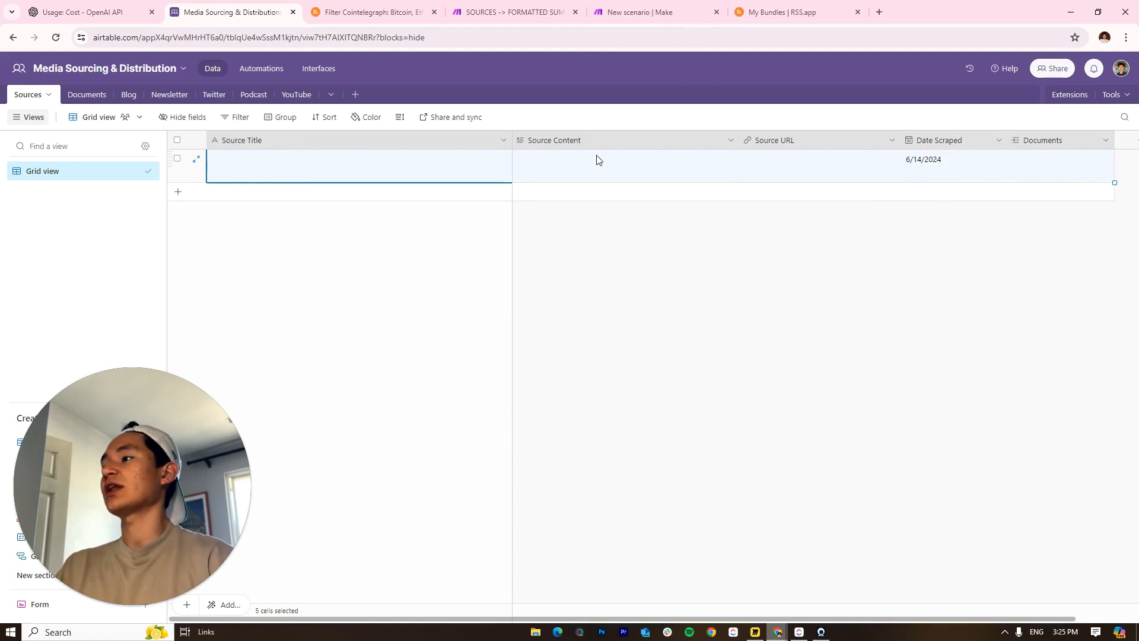
Open the settings of the Source Content field to check its name and type
{"action": "left_click", "coordinate": [722, 160]}
{"action": "left_click", "coordinate": [729, 142]}
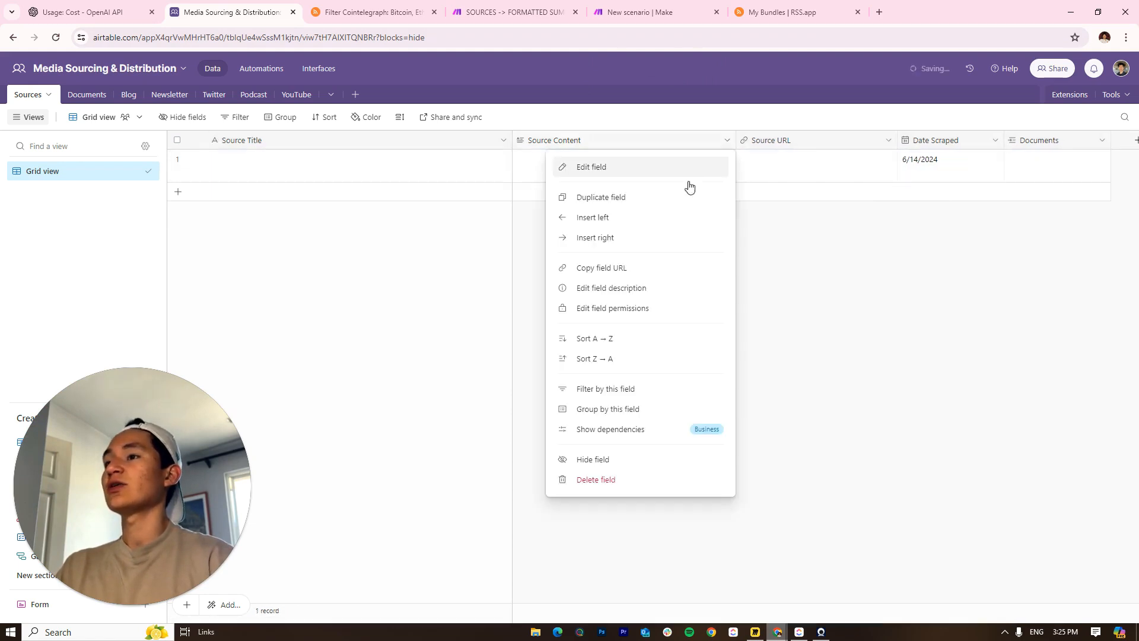
{"action": "left_click", "coordinate": [638, 169]}
{"action": "left_click", "coordinate": [573, 177]}
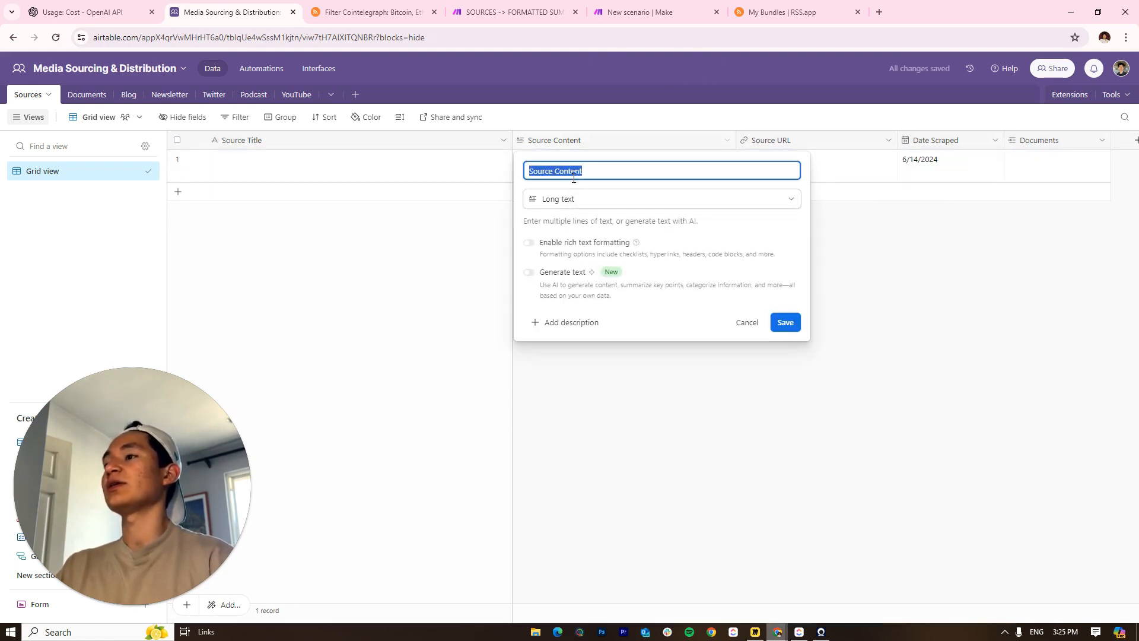
Move the Media Sourcing & Distribution browser tab directly before the New scenario tab and close the Source Content field settings
{"action": "left_click", "coordinate": [485, 14]}
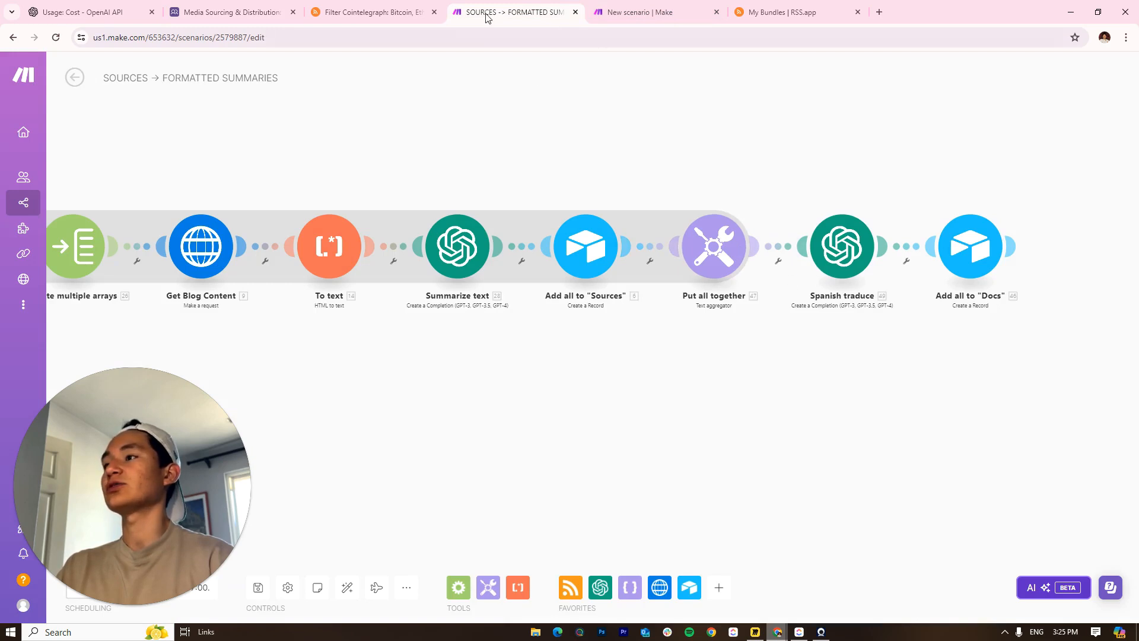
{"action": "left_click", "coordinate": [641, 12]}
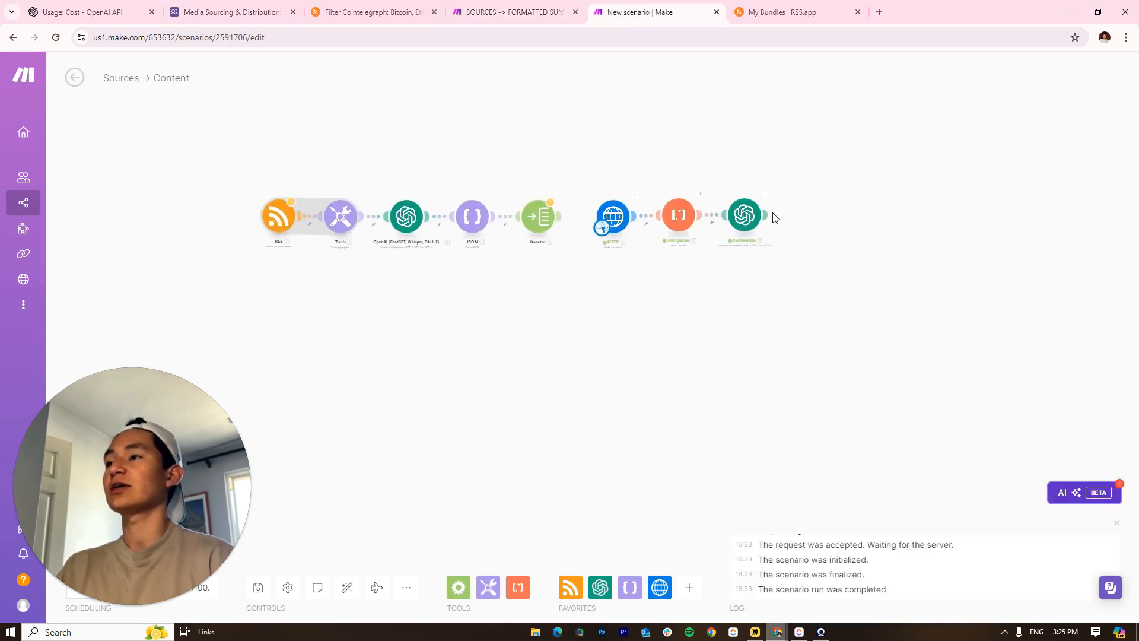
{"action": "left_click", "coordinate": [362, 11]}
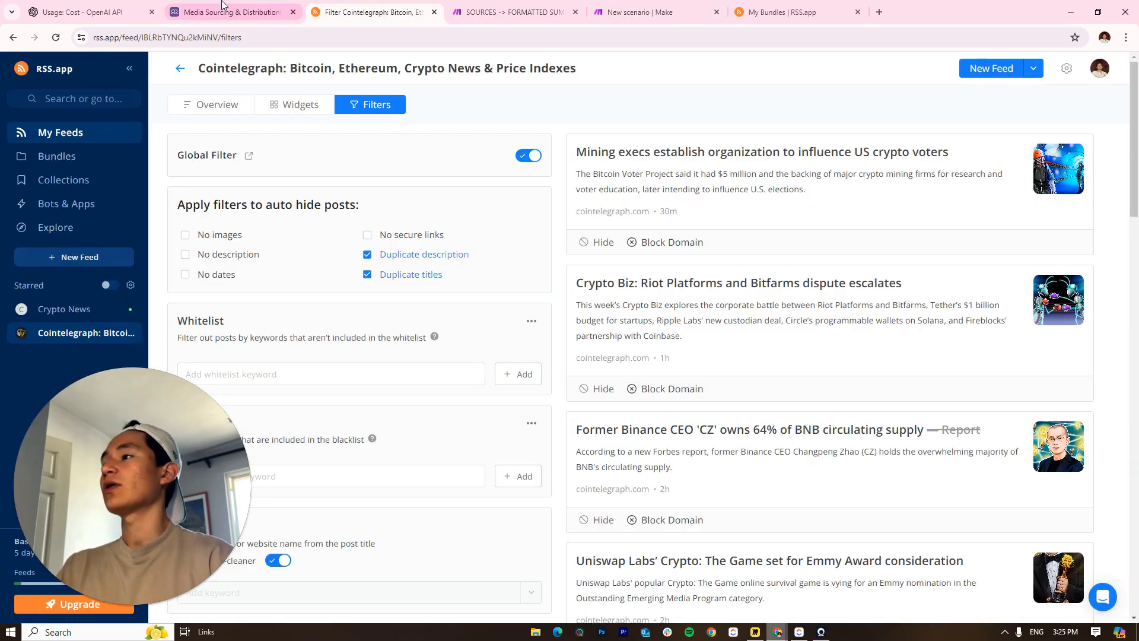
{"action": "left_click_drag", "start_coordinate": [222, 5], "coordinate": [505, 9]}
{"action": "left_click", "coordinate": [855, 273]}
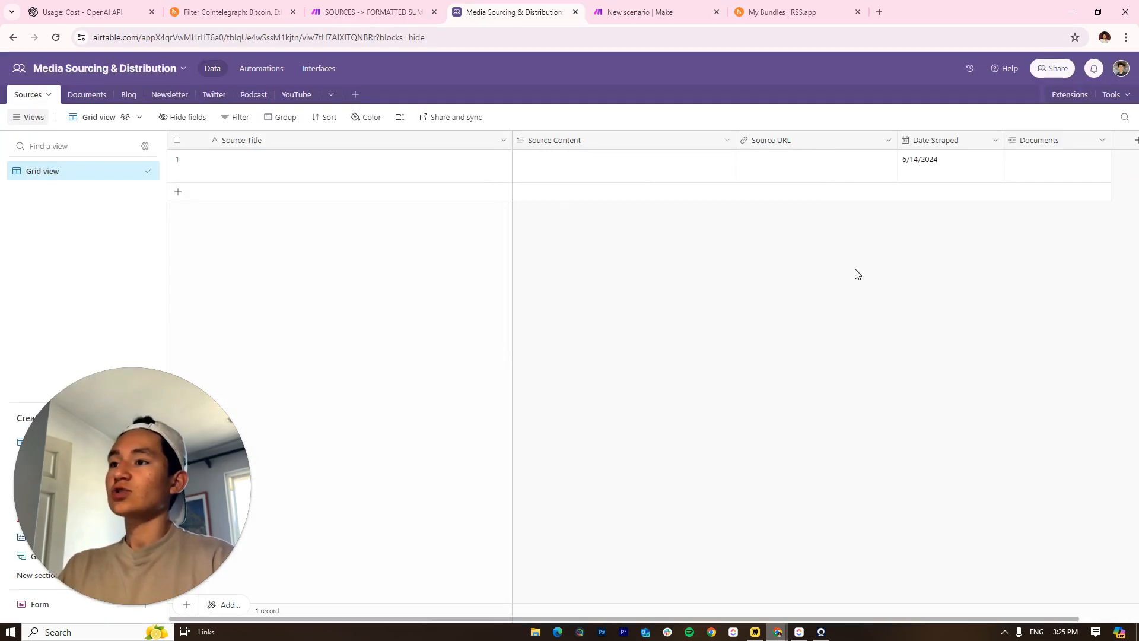
Check the Source Content field's settings again and close them without changes
{"action": "left_click", "coordinate": [727, 140]}
{"action": "left_click", "coordinate": [615, 170]}
{"action": "left_click", "coordinate": [829, 315]}
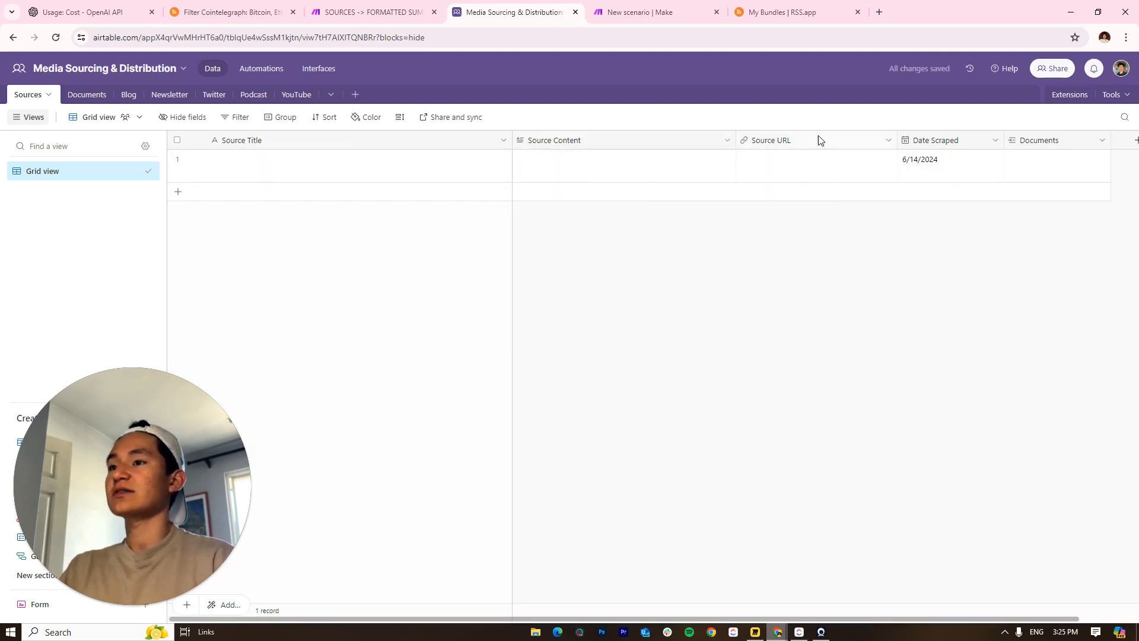
Check the Source URL field's name and type, keep it as a URL field, and save its settings
{"action": "left_click", "coordinate": [887, 141]}
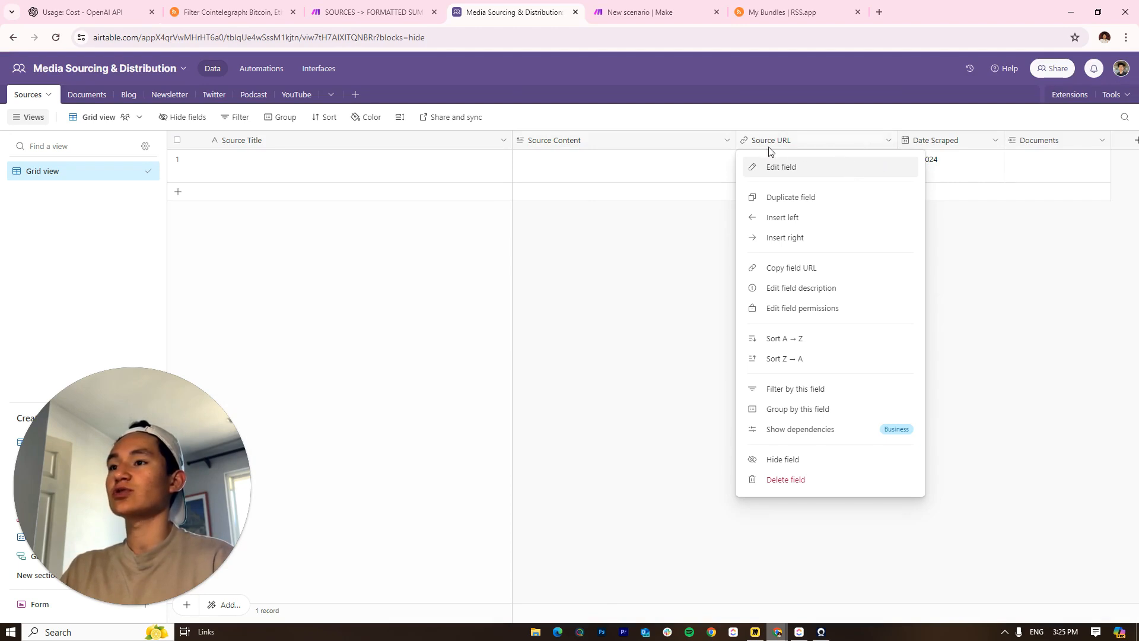
{"action": "left_click", "coordinate": [781, 167]}
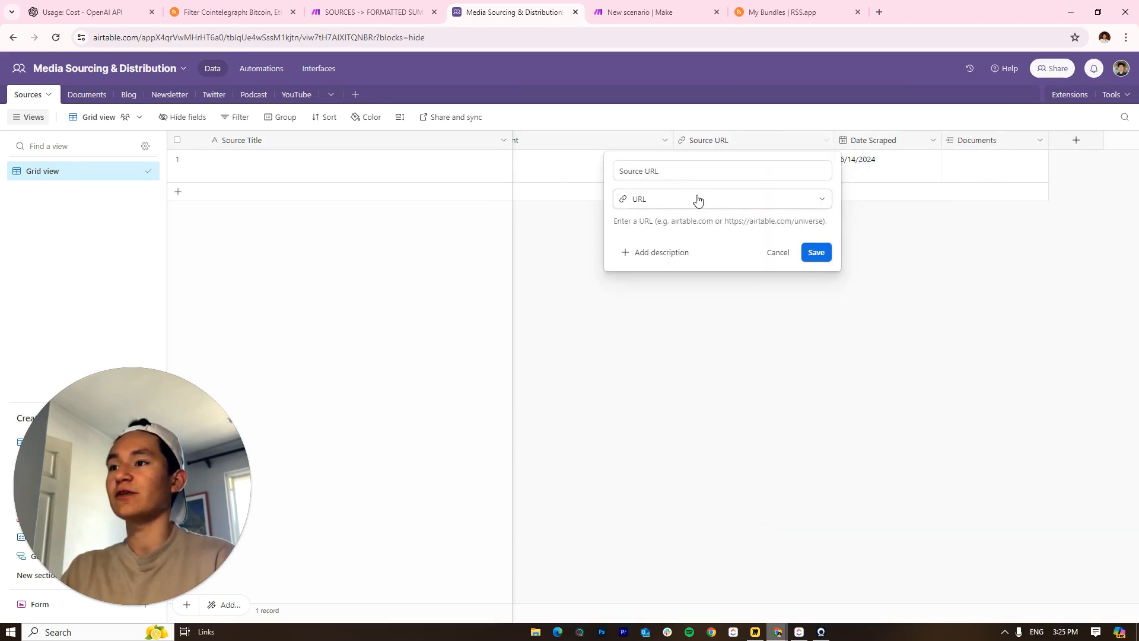
{"action": "left_click", "coordinate": [697, 199]}
{"action": "left_click", "coordinate": [681, 428]}
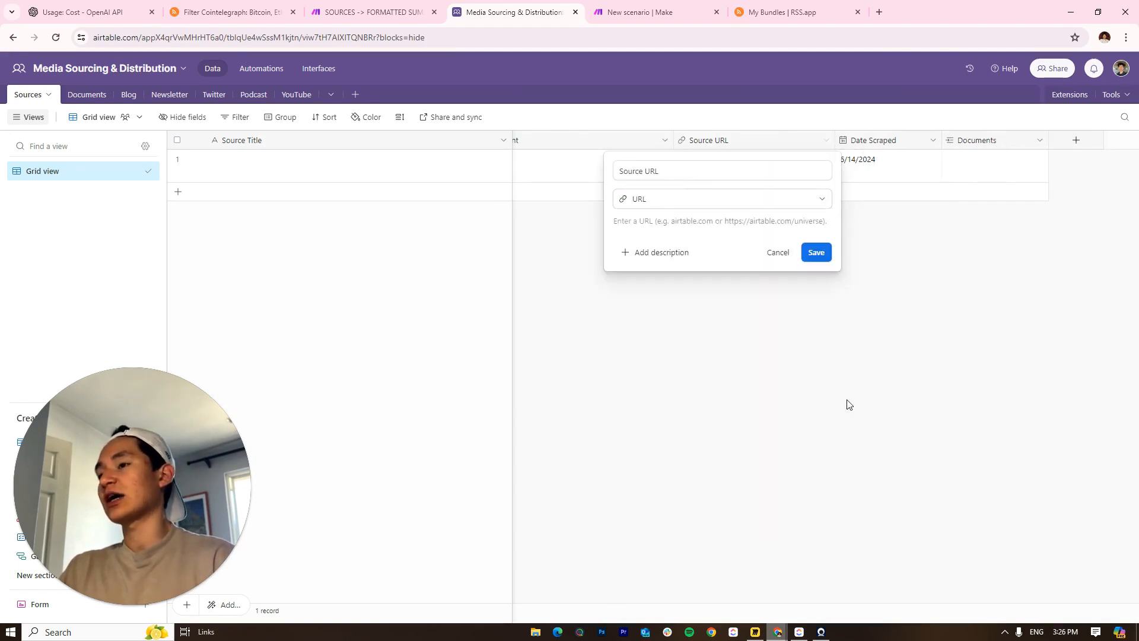
{"action": "left_click", "coordinate": [823, 262]}
Check the Date Scraped field's type, date format and default option, and save its settings as they are
{"action": "left_click", "coordinate": [932, 140]}
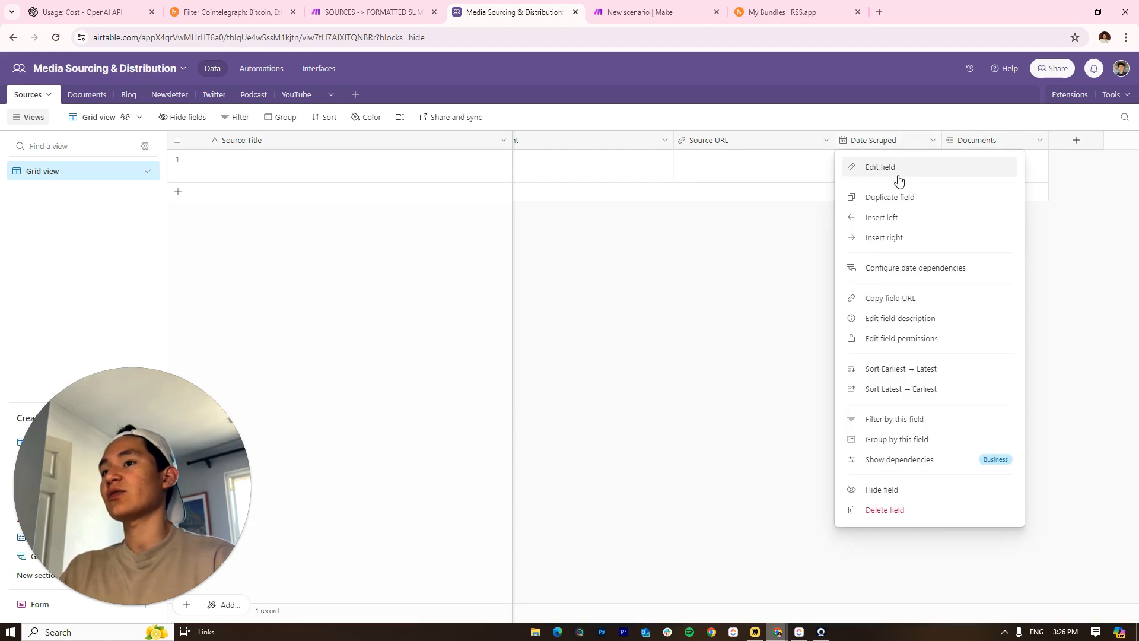
{"action": "left_click", "coordinate": [901, 178]}
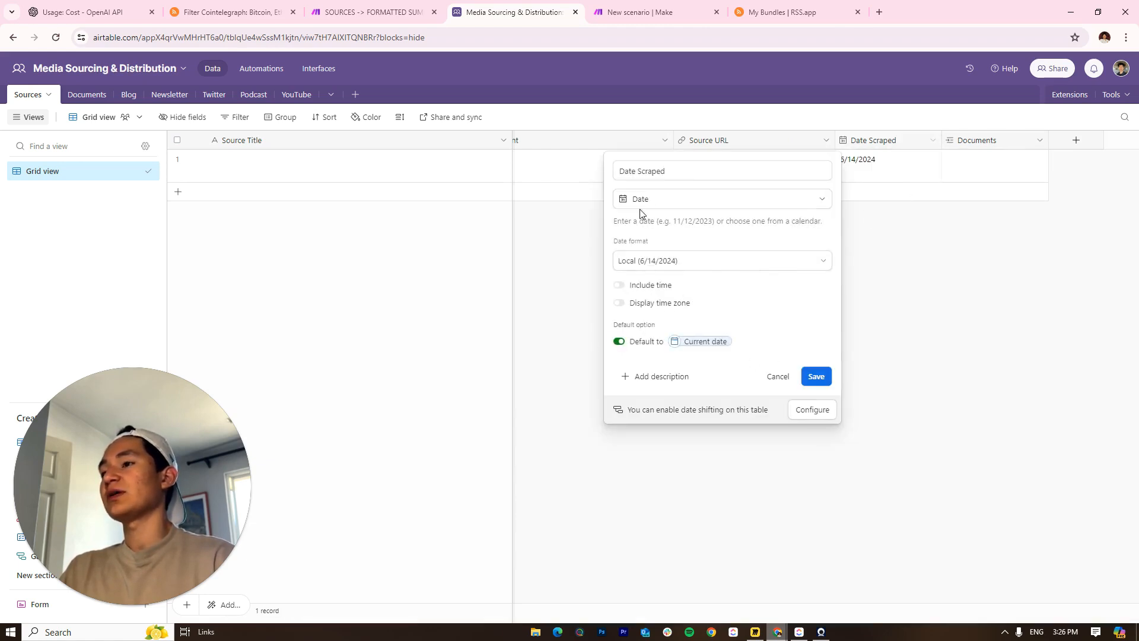
{"action": "left_click", "coordinate": [815, 377]}
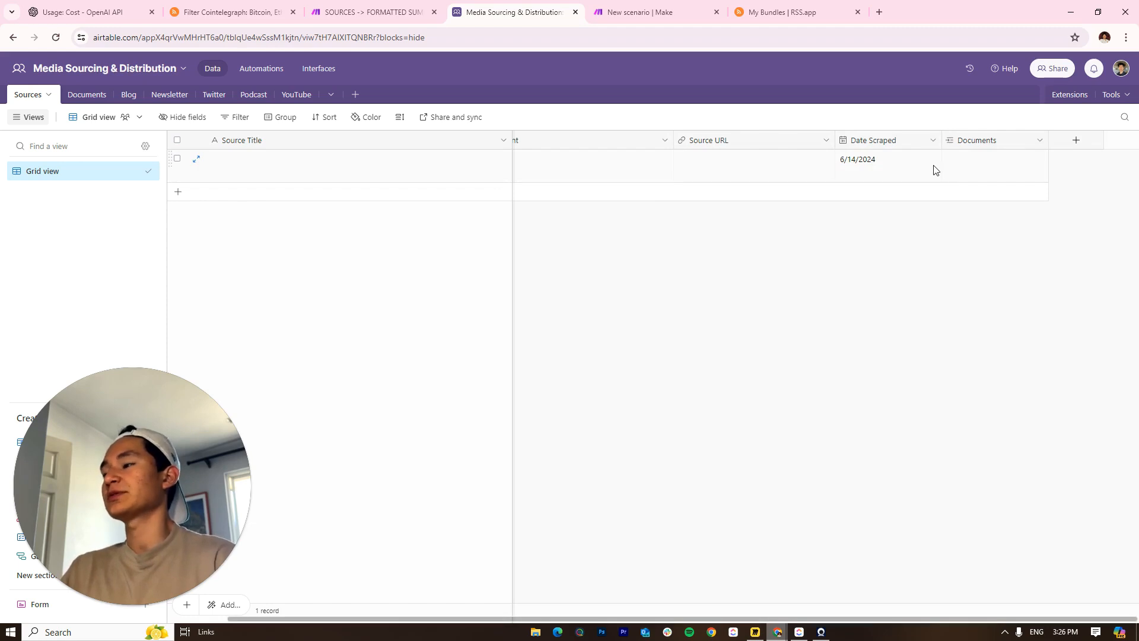
{"action": "left_click", "coordinate": [980, 160]}
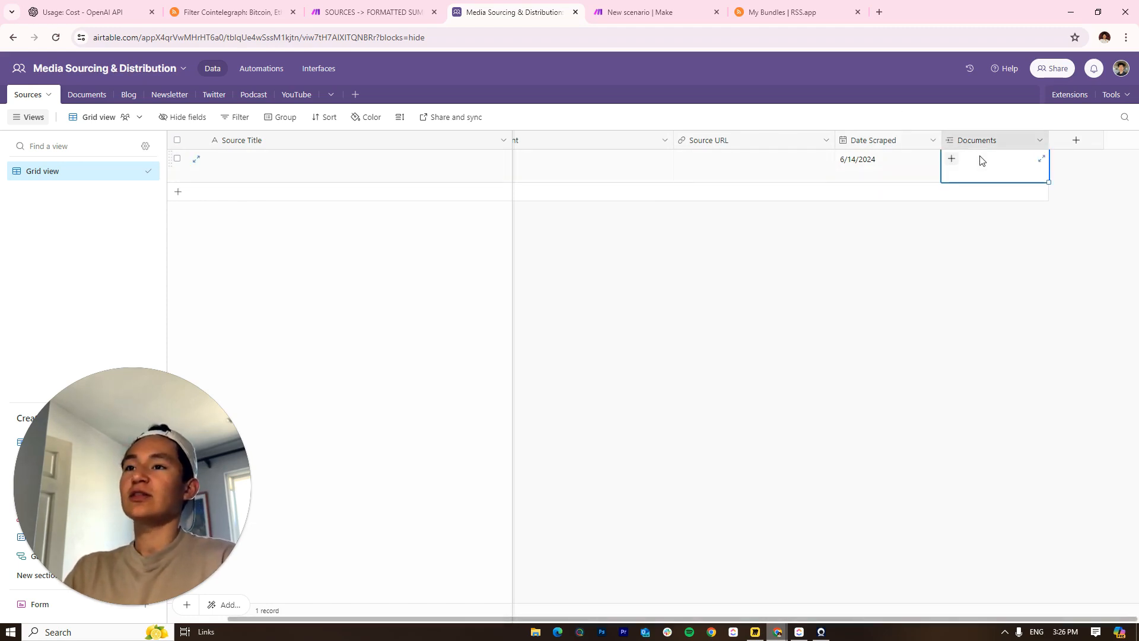
{"action": "left_click", "coordinate": [291, 167]}
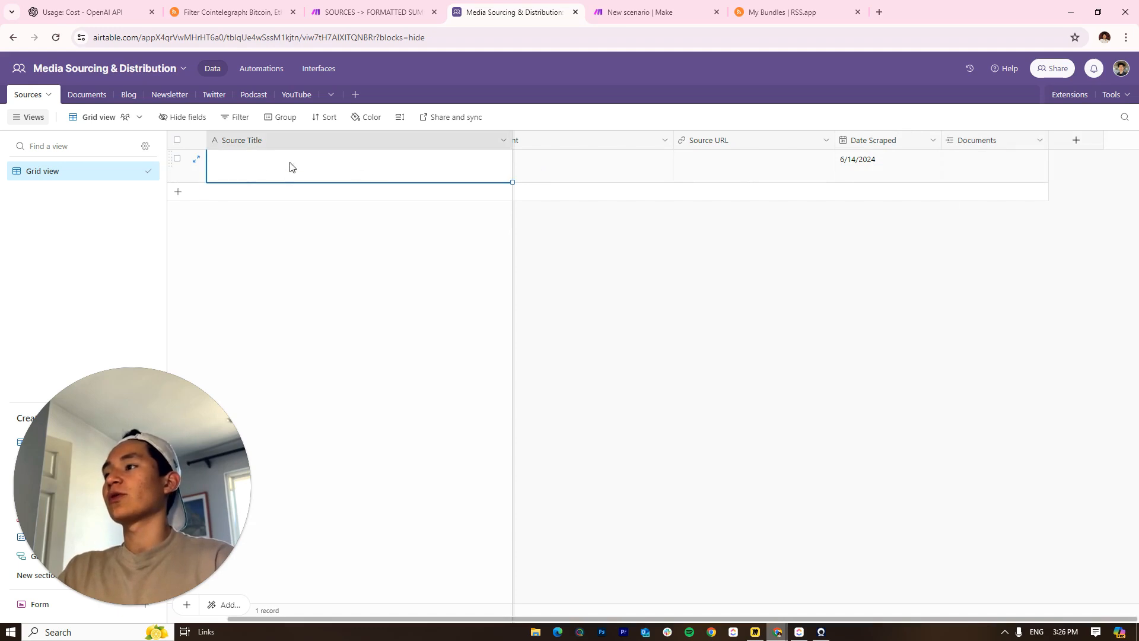
{"action": "scroll", "coordinate": [585, 175], "scroll_direction": "left", "scroll_amount": 2}
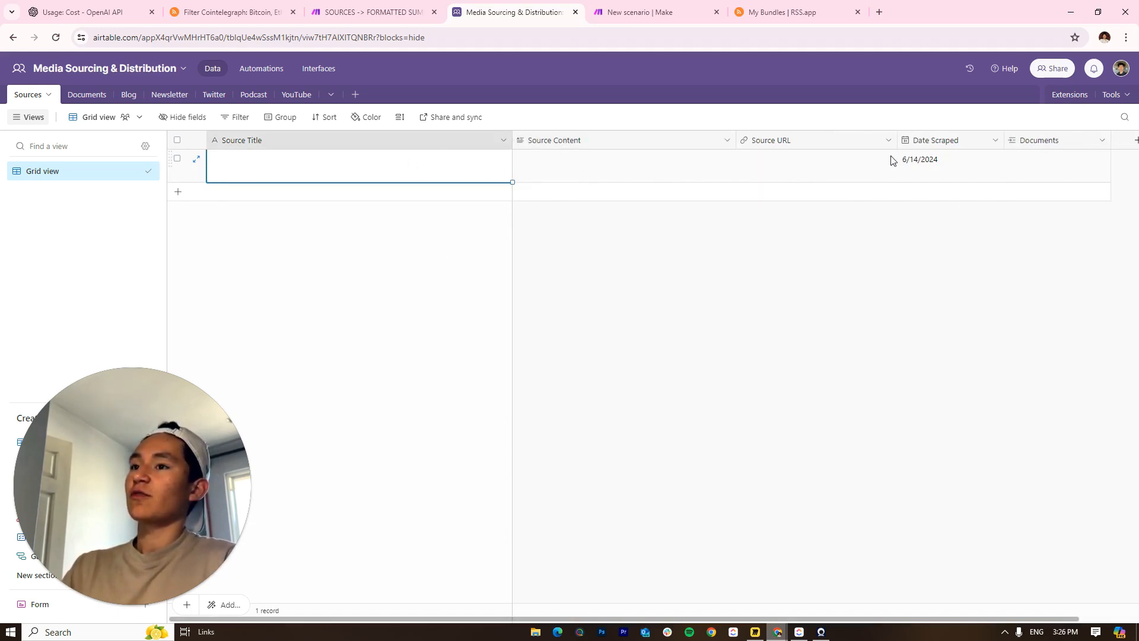
{"action": "left_click", "coordinate": [680, 248]}
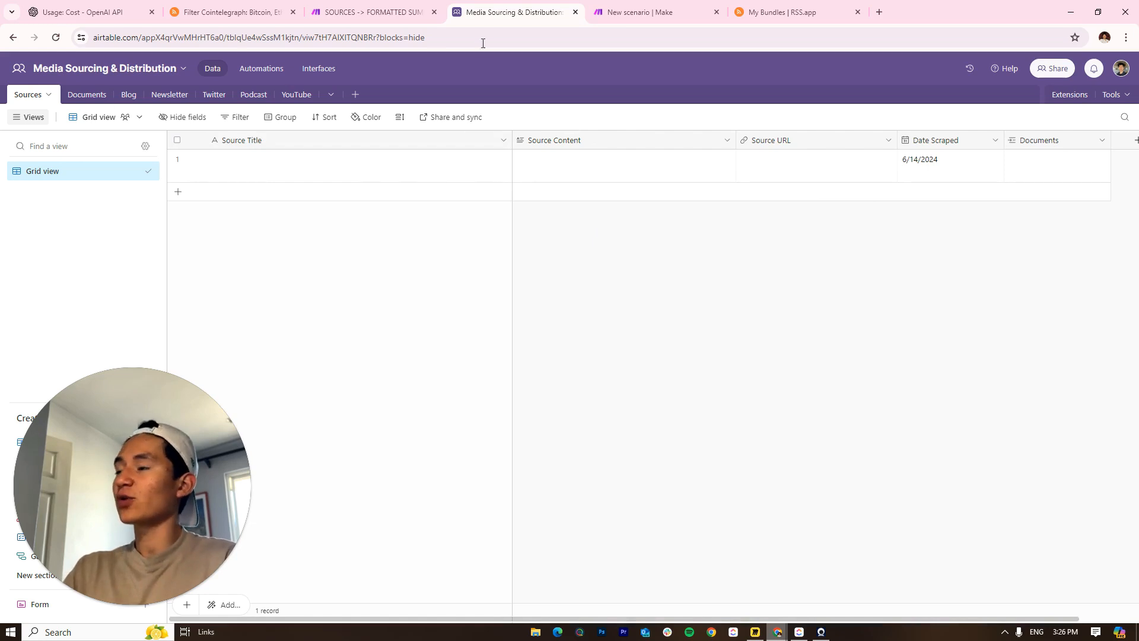
Switch to the Make scenario and add an Airtable Create a Record module after the Summarize module
{"action": "left_click", "coordinate": [698, 13]}
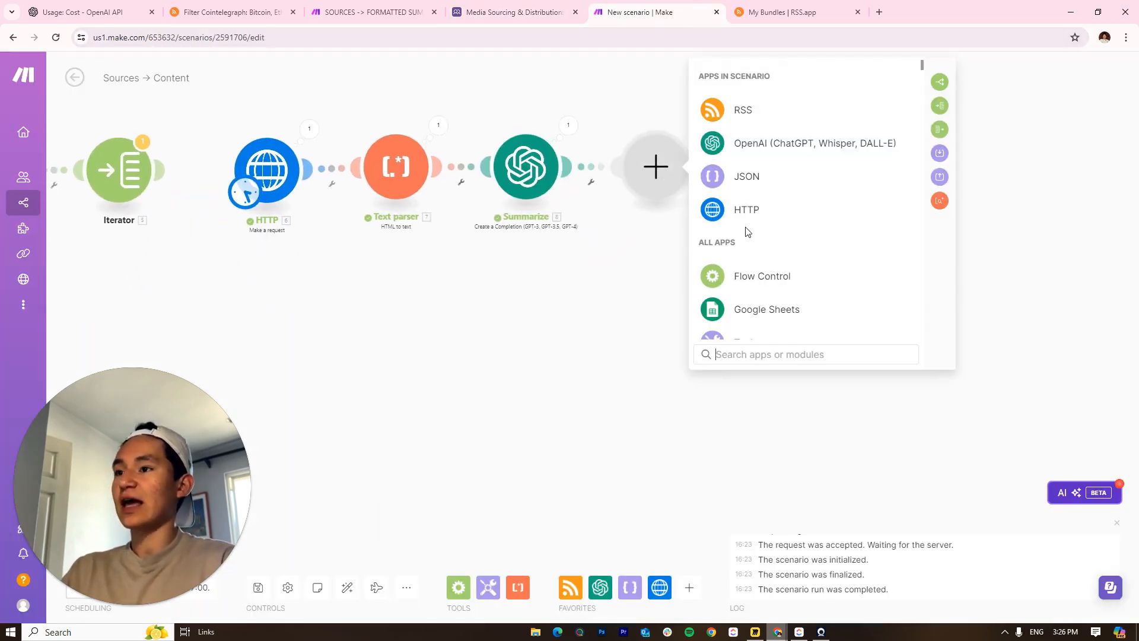
{"action": "scroll", "coordinate": [759, 249], "scroll_direction": "down", "scroll_amount": 4}
{"action": "left_click", "coordinate": [750, 199]}
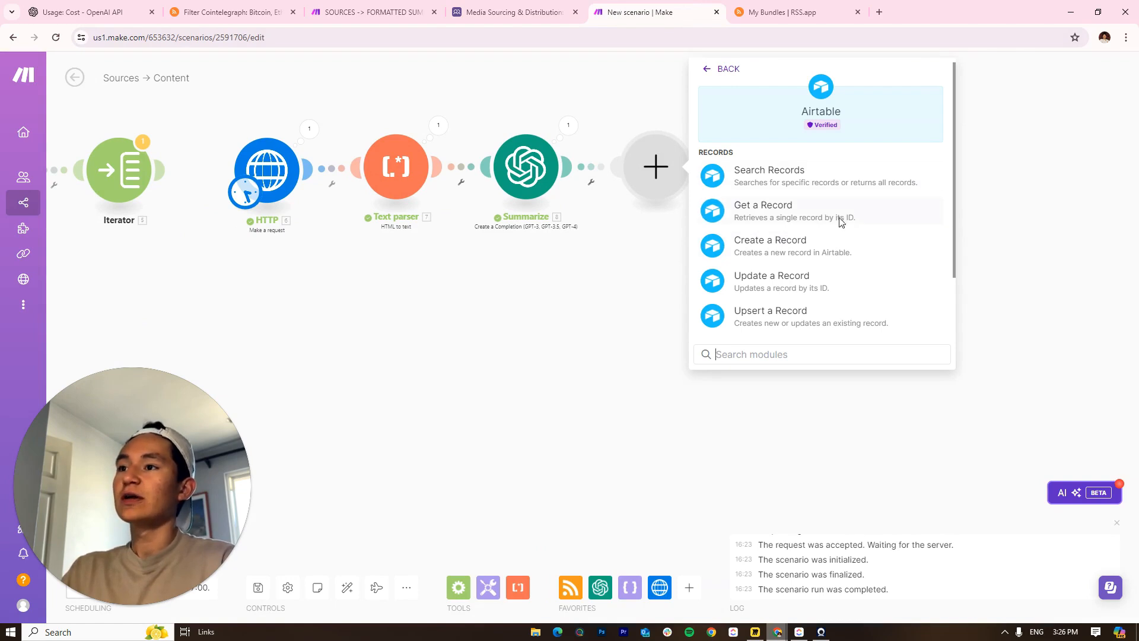
{"action": "left_click", "coordinate": [821, 261]}
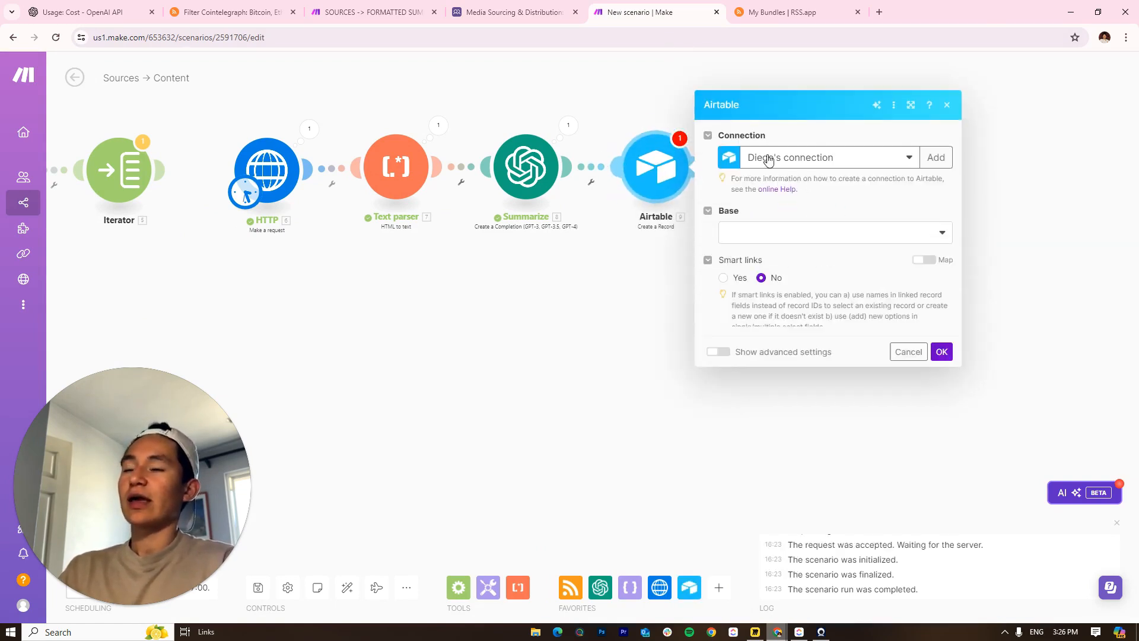
Set the Airtable module's base to Media Sourcing & Distribution and its table to Sources
{"action": "left_click", "coordinate": [783, 202]}
{"action": "left_click", "coordinate": [778, 218]}
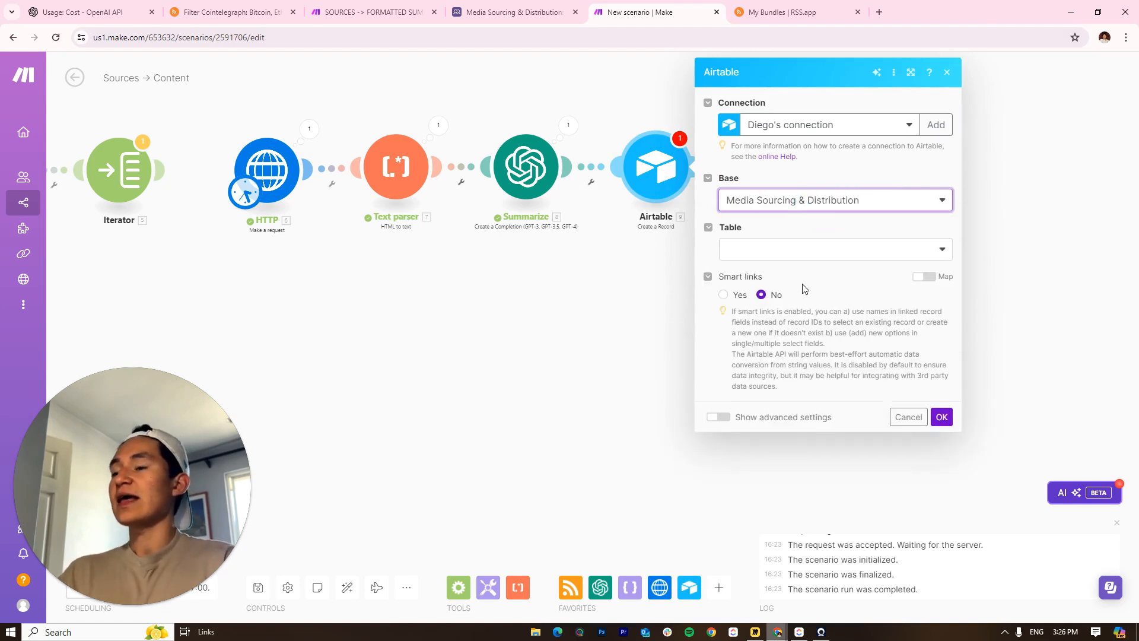
{"action": "left_click", "coordinate": [791, 252]}
{"action": "left_click", "coordinate": [751, 273]}
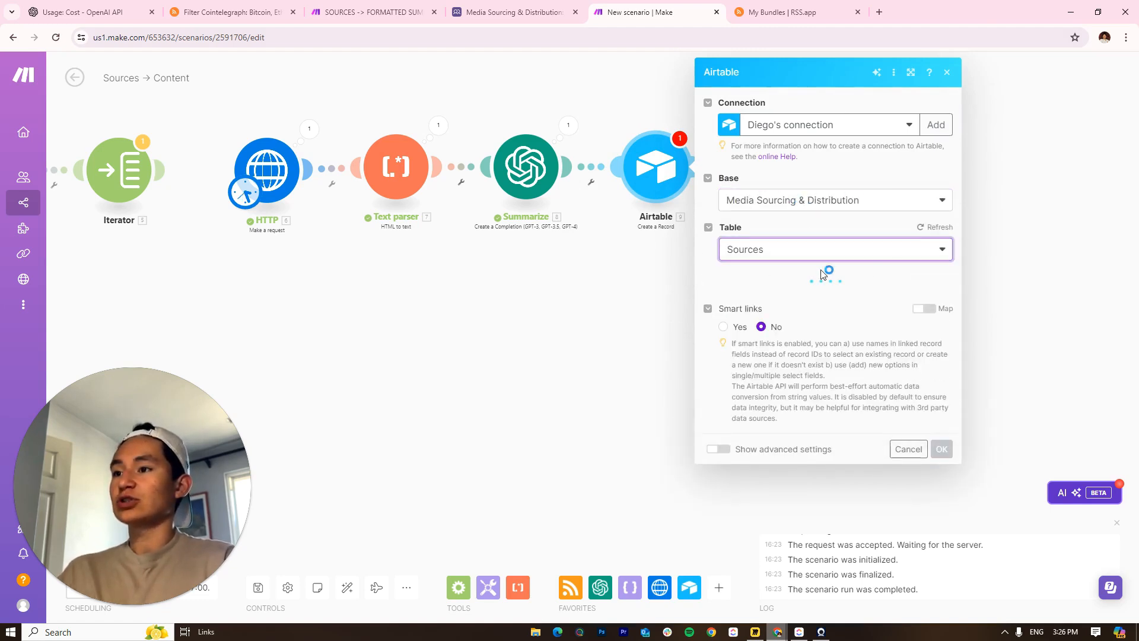
Check which mappable items are offered for the record's Source Title and Source URL fields and close the Airtable settings
{"action": "left_click", "coordinate": [771, 311]}
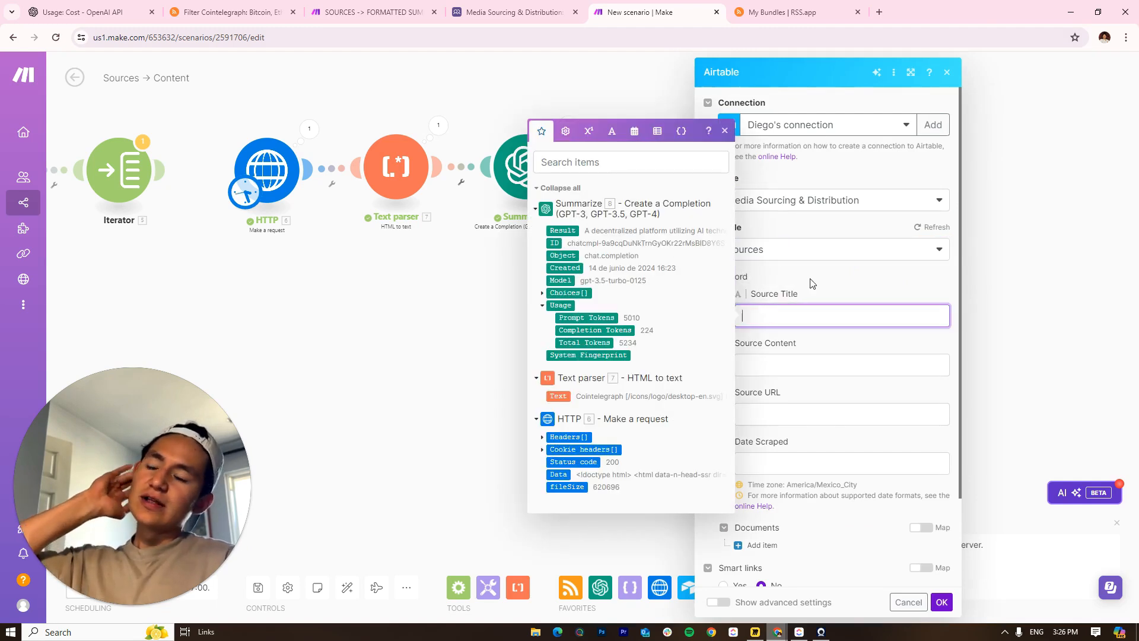
{"action": "scroll", "coordinate": [795, 356], "scroll_direction": "down", "scroll_amount": 1}
{"action": "left_click", "coordinate": [782, 356]}
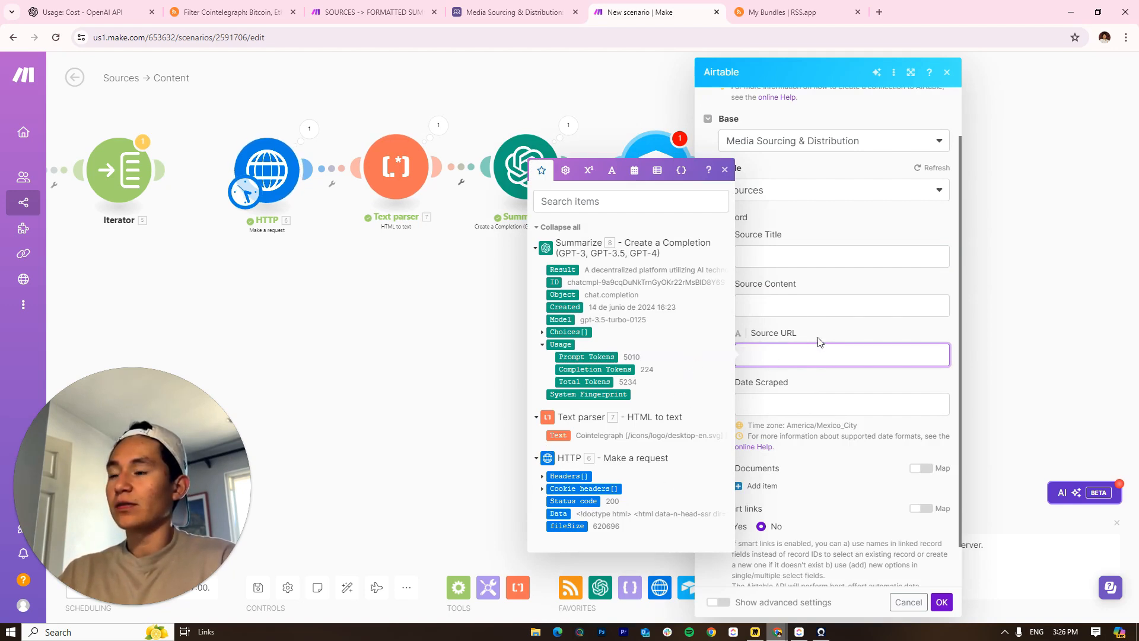
{"action": "left_click", "coordinate": [844, 334]}
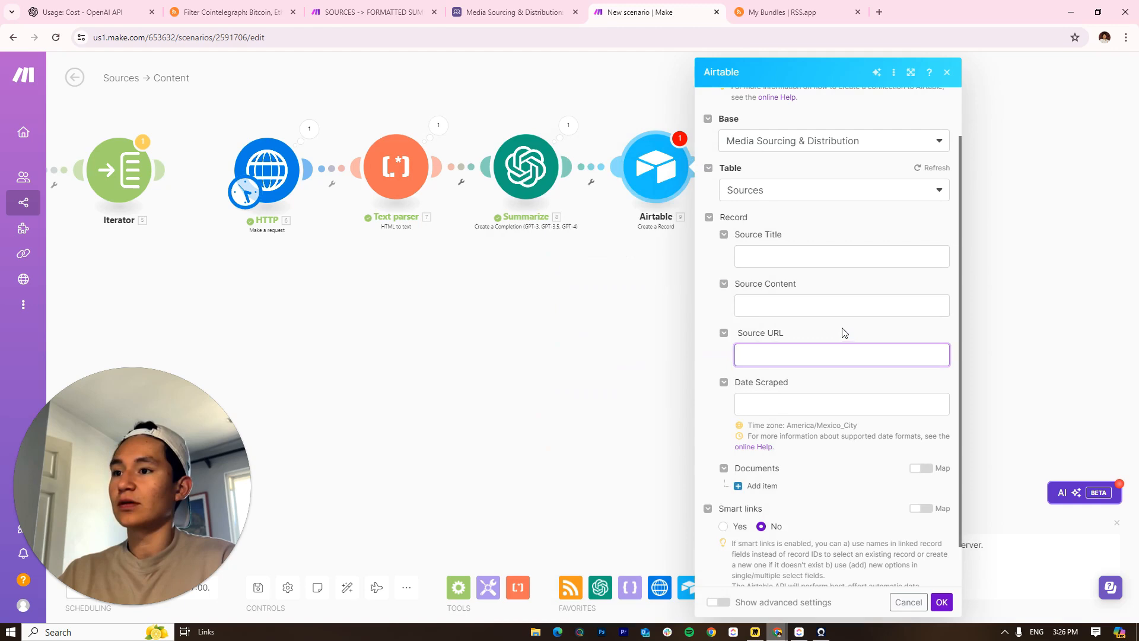
{"action": "left_click", "coordinate": [572, 313]}
Connect the Iterator module to the HTTP module so both parts of the scenario form one chain
{"action": "left_click_drag", "start_coordinate": [696, 301], "coordinate": [837, 407]}
{"action": "left_click_drag", "start_coordinate": [565, 314], "coordinate": [681, 323]}
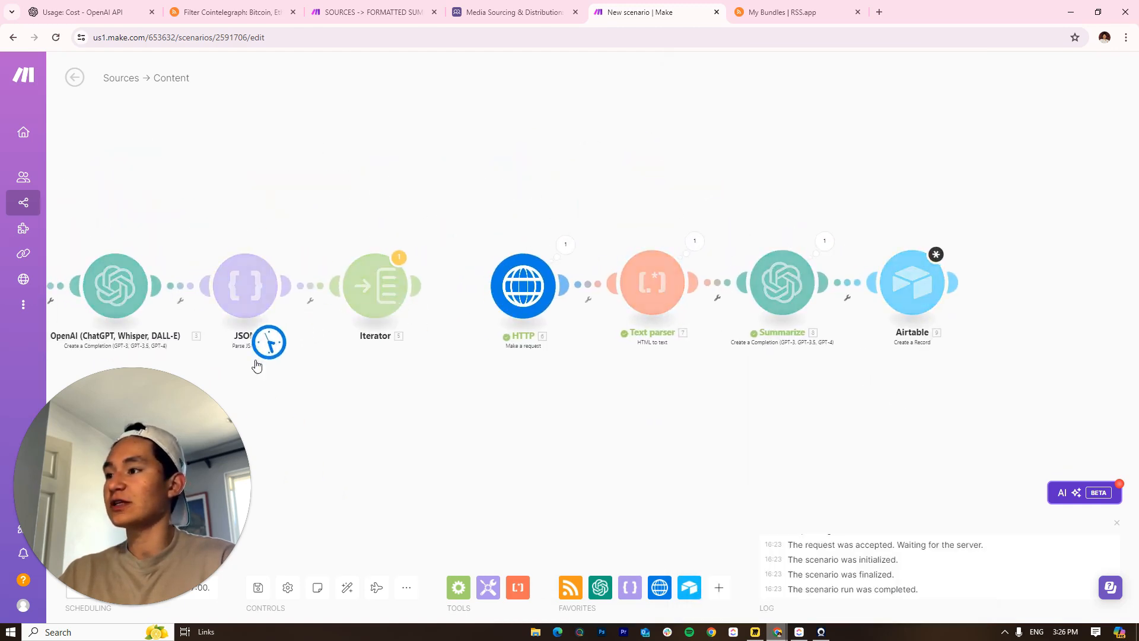
{"action": "scroll", "coordinate": [570, 364], "scroll_direction": "down", "scroll_amount": 5}
{"action": "scroll", "coordinate": [571, 364], "scroll_direction": "up", "scroll_amount": 5}
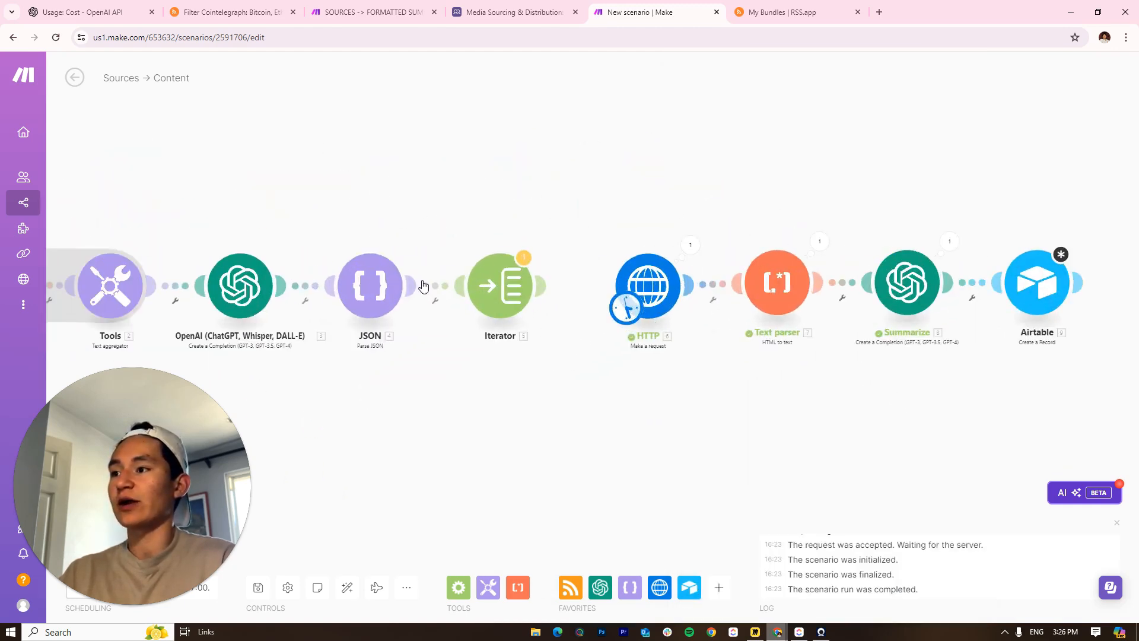
{"action": "left_click_drag", "start_coordinate": [206, 266], "coordinate": [474, 222]}
{"action": "left_click_drag", "start_coordinate": [954, 268], "coordinate": [232, 248]}
{"action": "left_click_drag", "start_coordinate": [851, 296], "coordinate": [604, 309]}
{"action": "left_click_drag", "start_coordinate": [628, 256], "coordinate": [702, 255]}
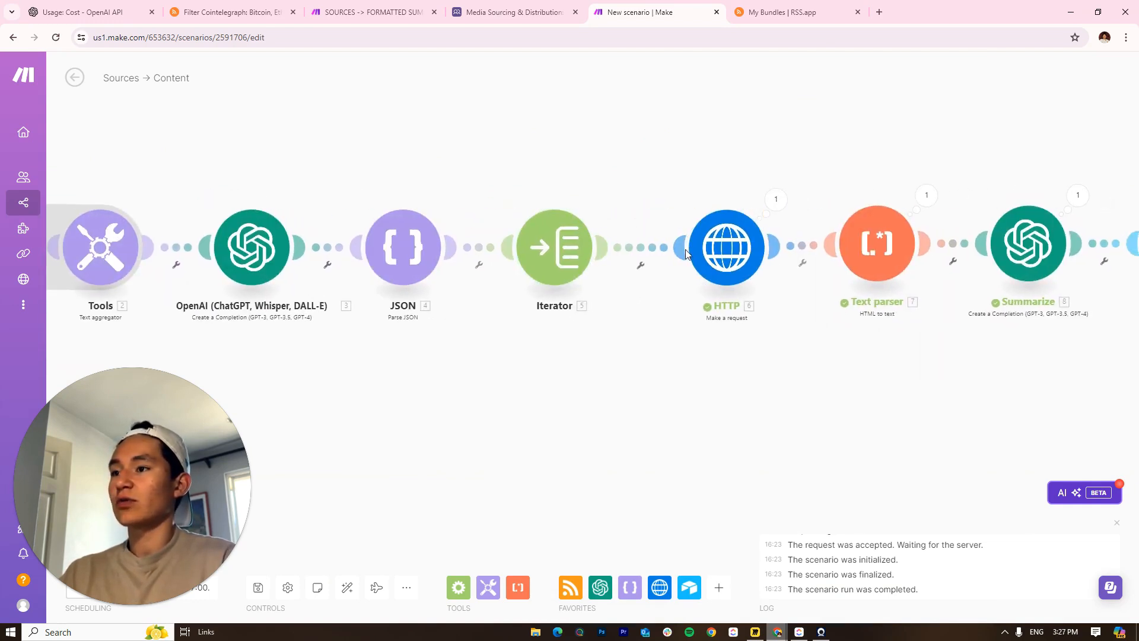
Replace the HTTP request's fixed article URL with the Iterator's Value item and save the module
{"action": "left_click", "coordinate": [730, 249]}
{"action": "triple_click", "coordinate": [848, 142]}
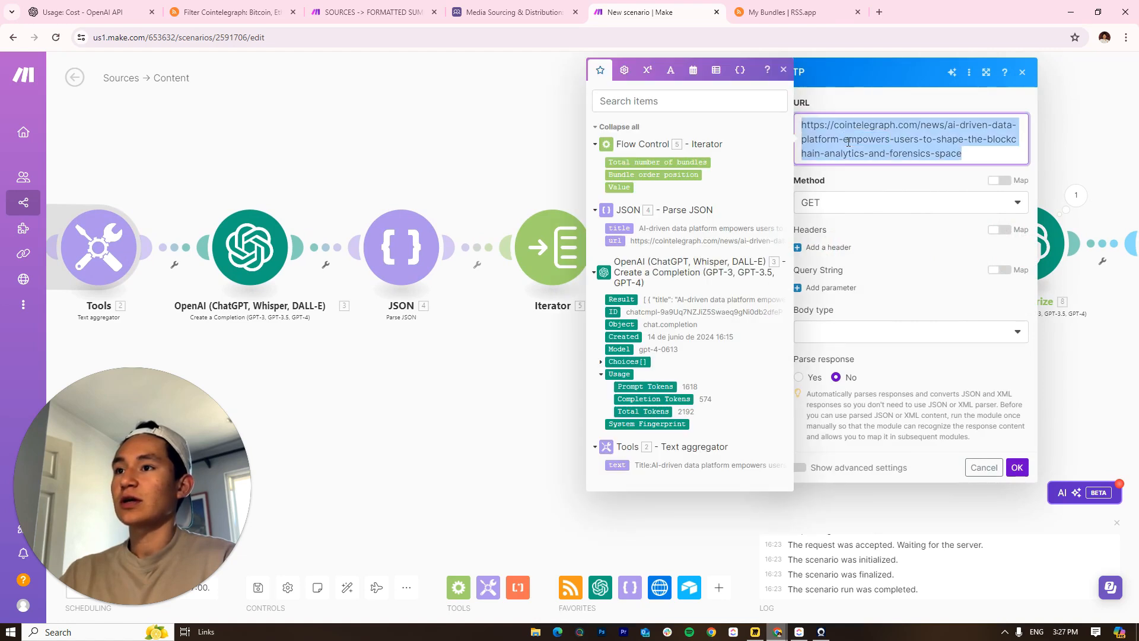
{"action": "key", "text": "BackSpace"}
{"action": "left_click", "coordinate": [623, 188]}
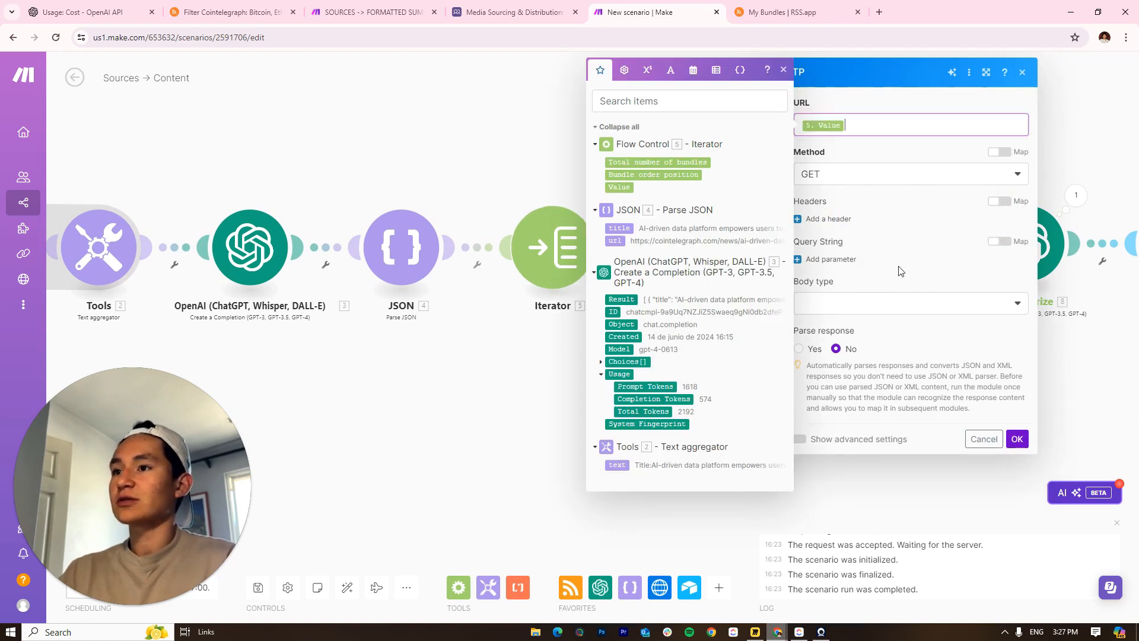
{"action": "left_click", "coordinate": [1017, 438]}
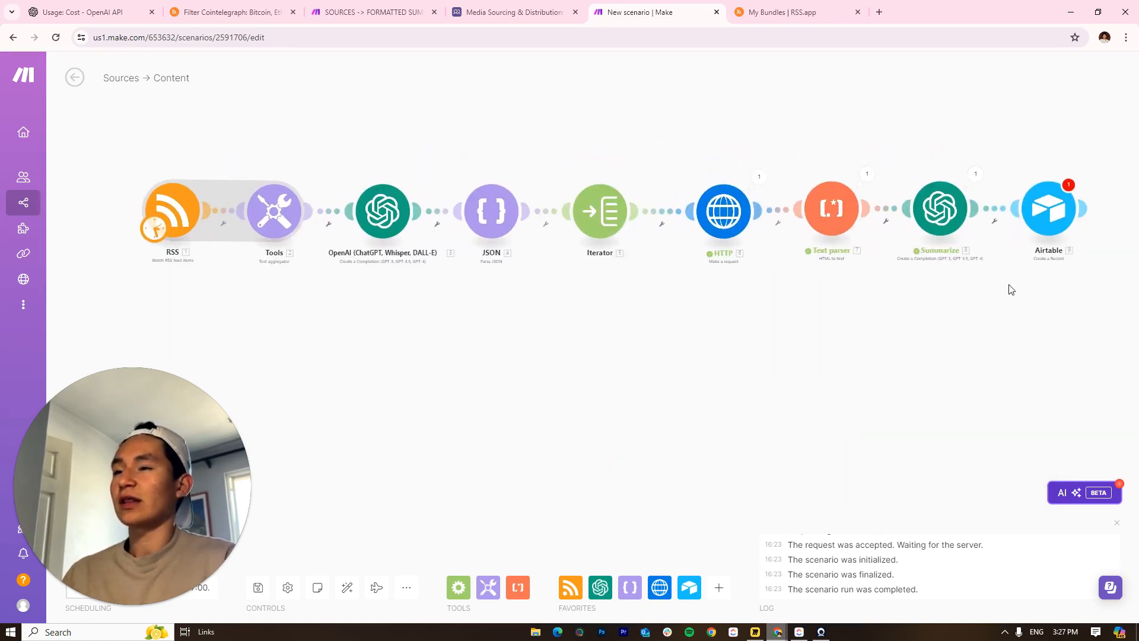
Select the HTTP, Text parser, Summarize and Airtable modules together and move them farther away from the Iterator
{"action": "left_click_drag", "start_coordinate": [1049, 288], "coordinate": [702, 160]}
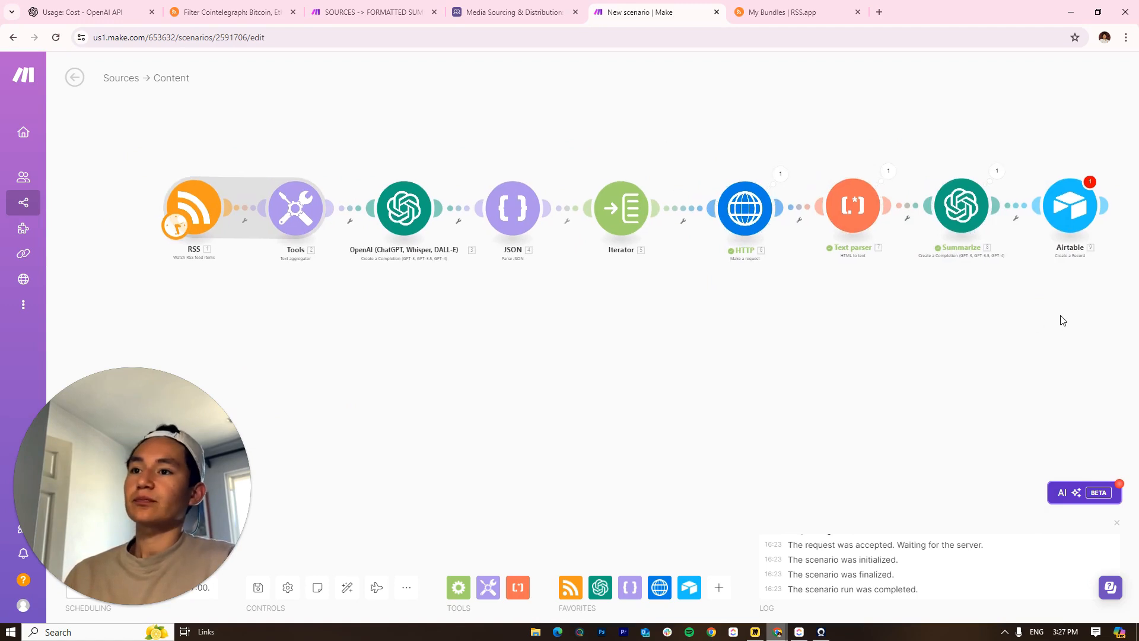
{"action": "left_click_drag", "start_coordinate": [1018, 308], "coordinate": [854, 330]}
{"action": "left_click_drag", "start_coordinate": [926, 309], "coordinate": [805, 340]}
{"action": "left_click_drag", "start_coordinate": [1024, 292], "coordinate": [703, 162]}
{"action": "left_click_drag", "start_coordinate": [692, 217], "coordinate": [761, 213]}
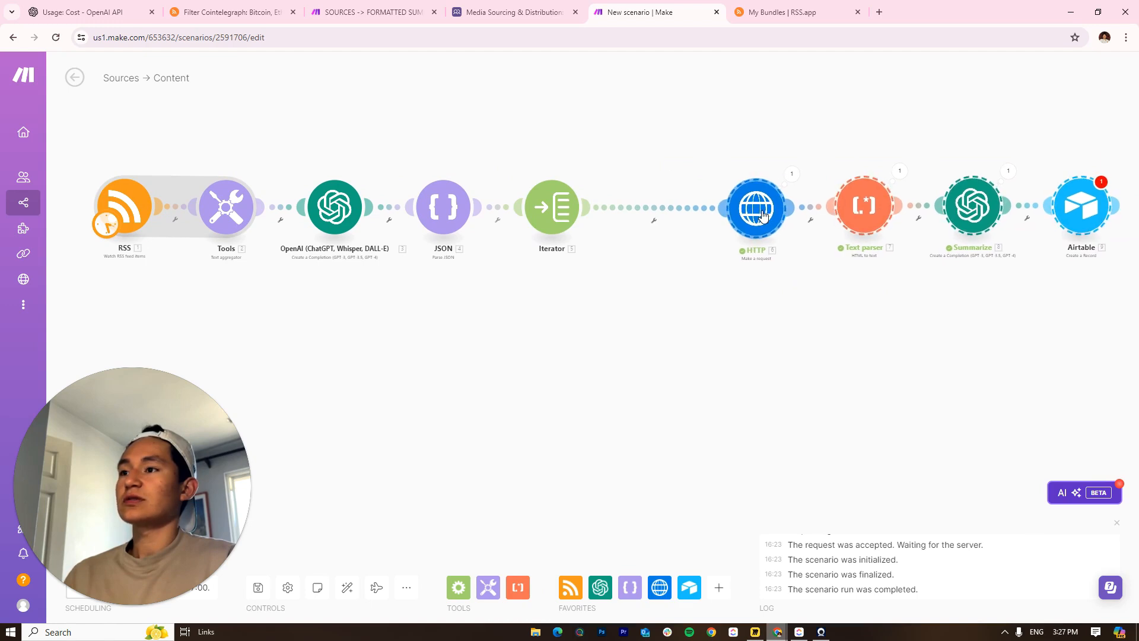
Check the mappable items for Source Title in the Airtable module again and close its settings
{"action": "left_click_drag", "start_coordinate": [753, 292], "coordinate": [505, 233]}
{"action": "scroll", "coordinate": [505, 233], "scroll_direction": "down", "scroll_amount": 2}
{"action": "left_click", "coordinate": [721, 194]}
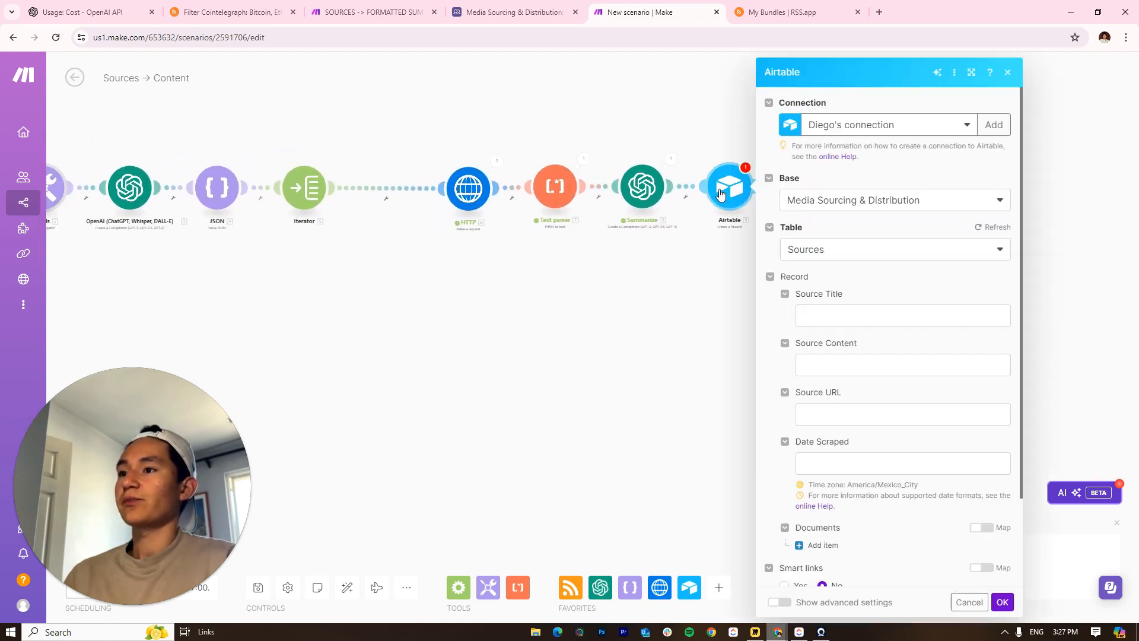
{"action": "left_click", "coordinate": [860, 315]}
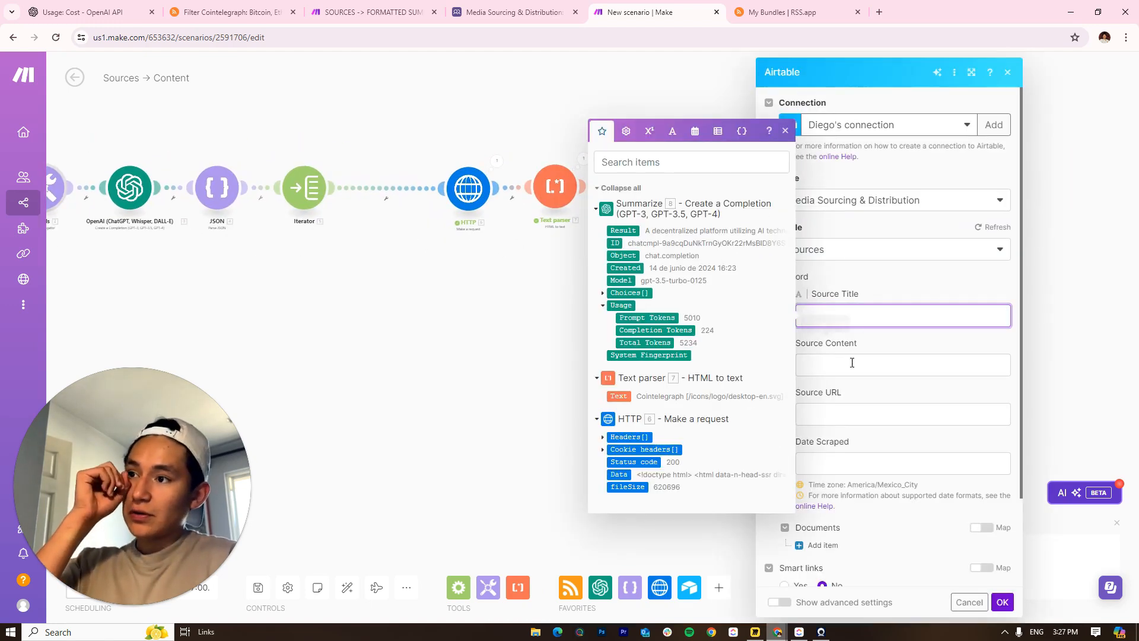
{"action": "left_click", "coordinate": [515, 336]}
Try to unlink the Airtable module from Summarize and recheck its mappable items for Source Title
{"action": "right_click", "coordinate": [693, 189]}
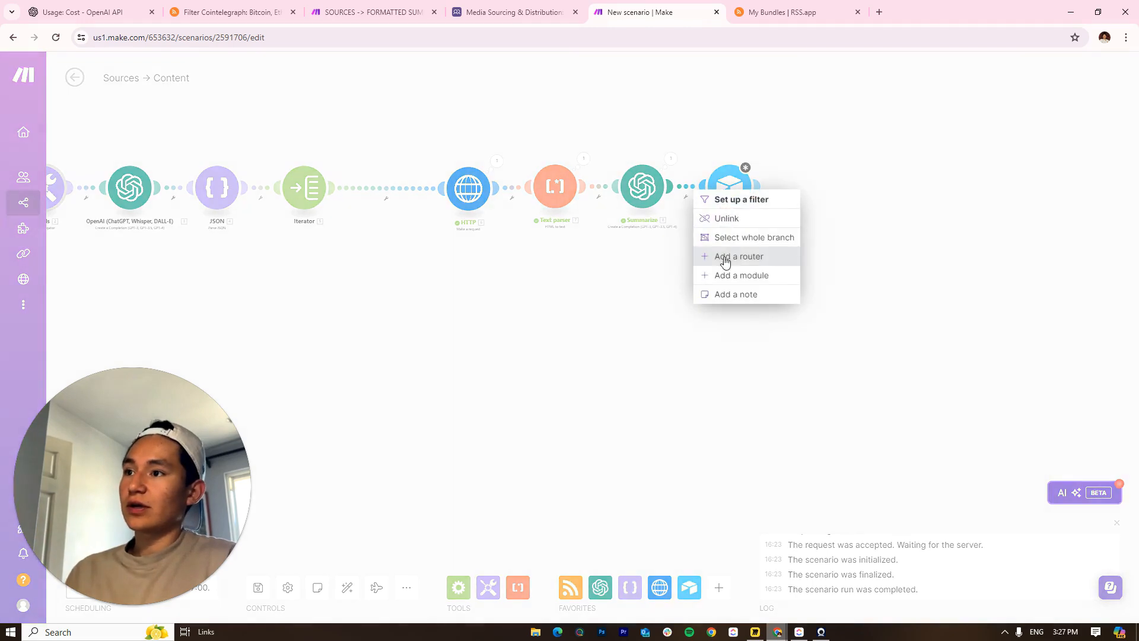
{"action": "left_click", "coordinate": [728, 224]}
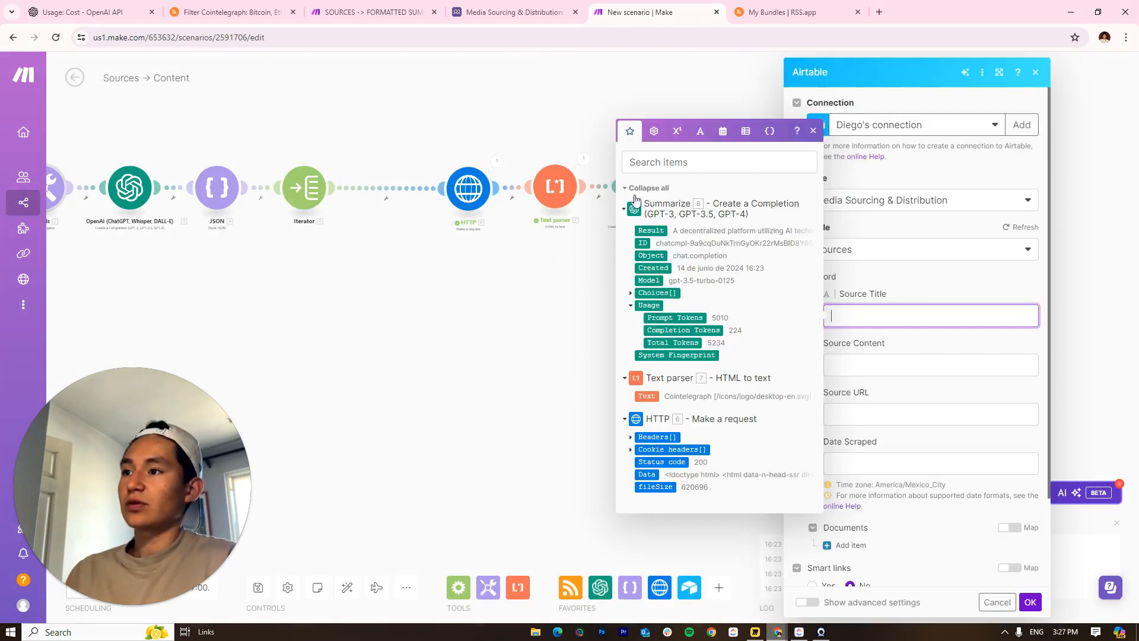
{"action": "left_click", "coordinate": [905, 280]}
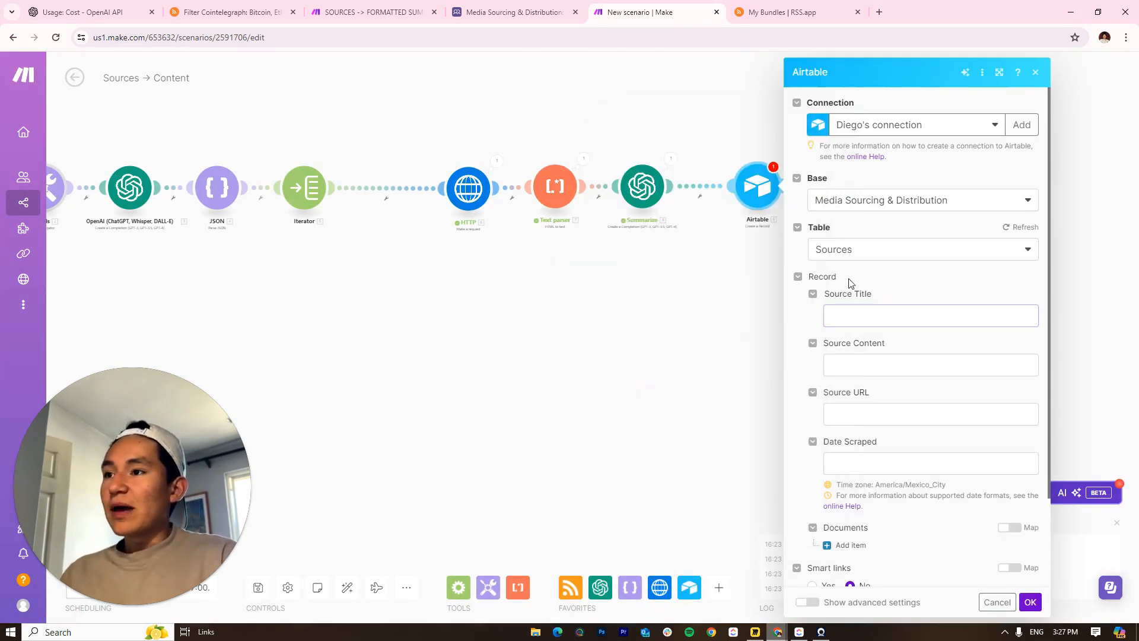
{"action": "right_click", "coordinate": [772, 190]}
{"action": "left_click_drag", "start_coordinate": [736, 281], "coordinate": [635, 288]}
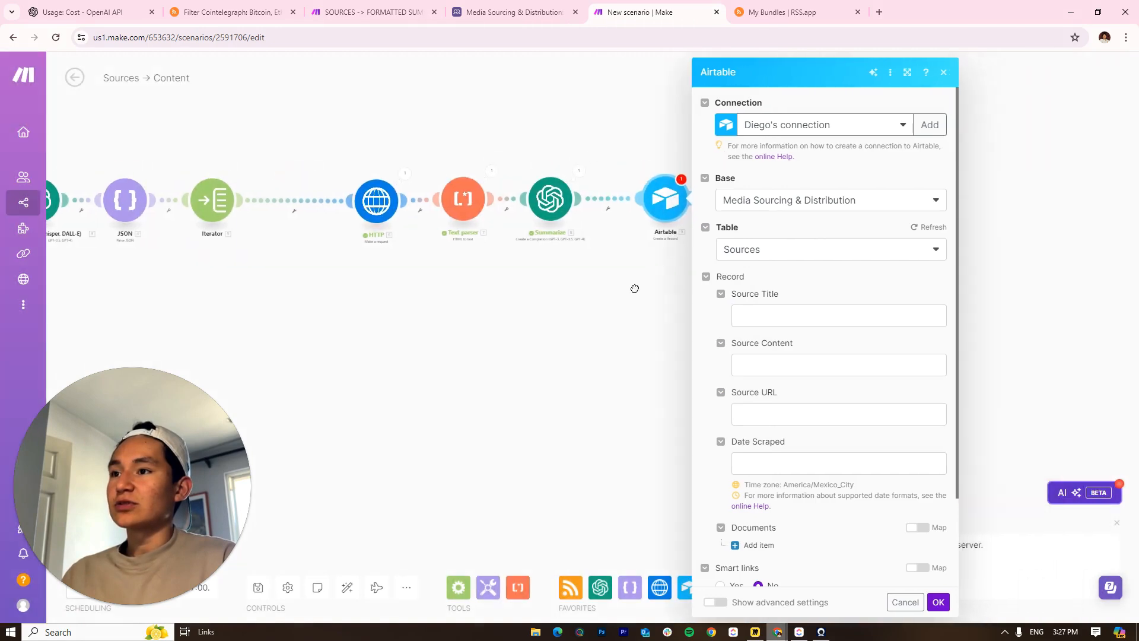
Clone the Airtable module, place the copy at the end of the chain, and delete the original
{"action": "left_click", "coordinate": [944, 82]}
{"action": "right_click", "coordinate": [665, 197]}
{"action": "left_click", "coordinate": [694, 282]}
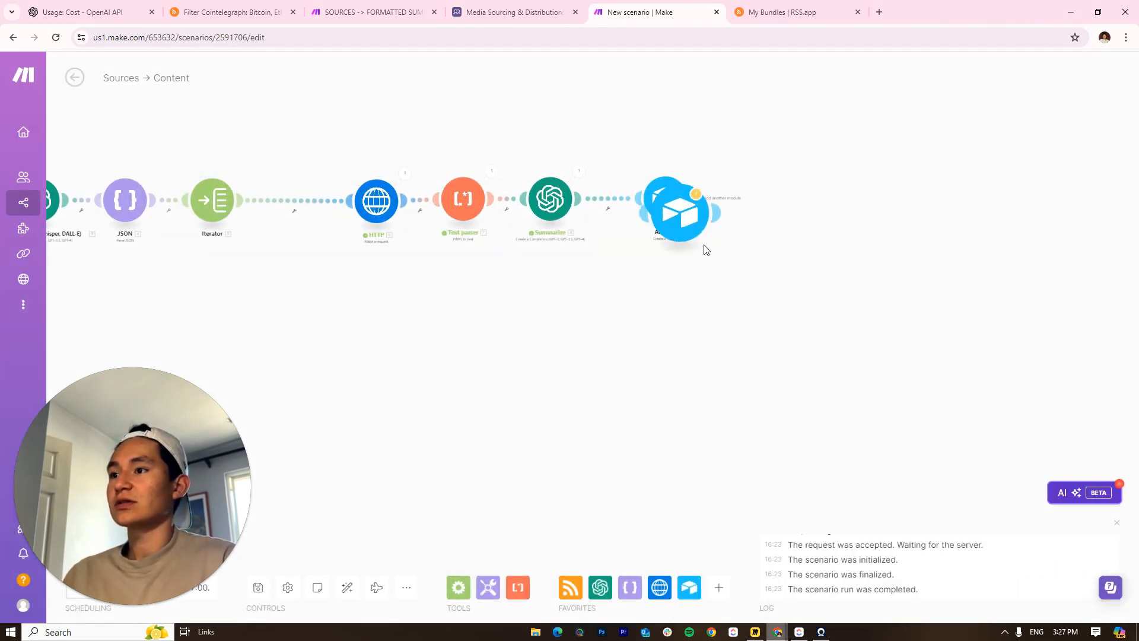
{"action": "left_click", "coordinate": [764, 199]}
{"action": "right_click", "coordinate": [677, 213]}
{"action": "left_click", "coordinate": [731, 354]}
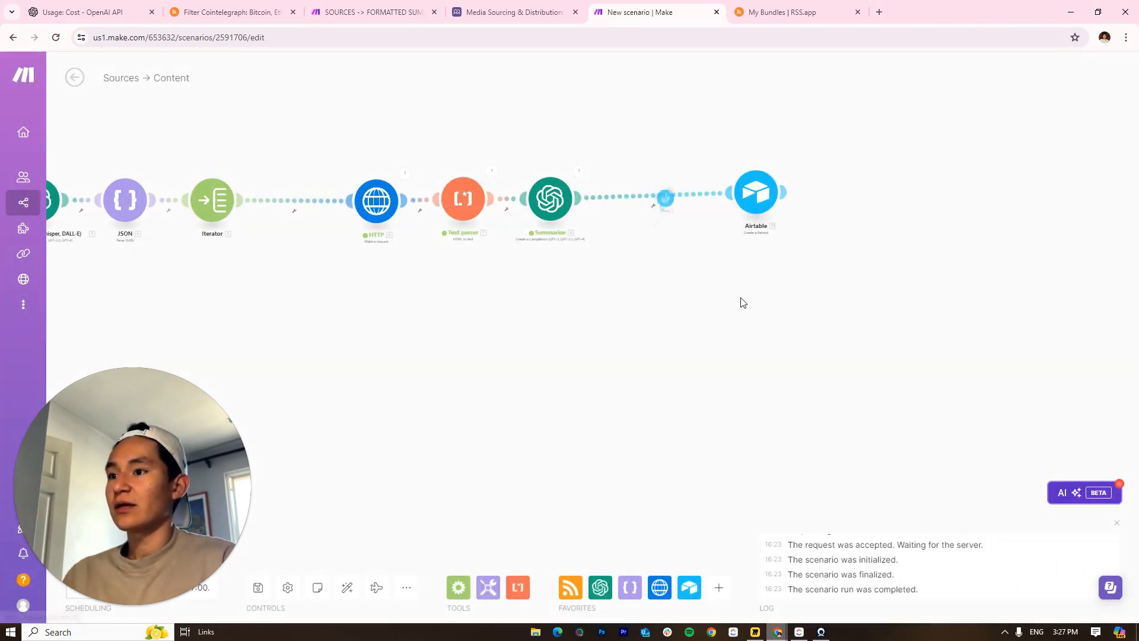
Move the copied Airtable module closer to the Summarize module and open its settings
{"action": "left_click_drag", "start_coordinate": [750, 202], "coordinate": [653, 211]}
{"action": "right_click", "coordinate": [653, 211]}
{"action": "left_click", "coordinate": [667, 219]}
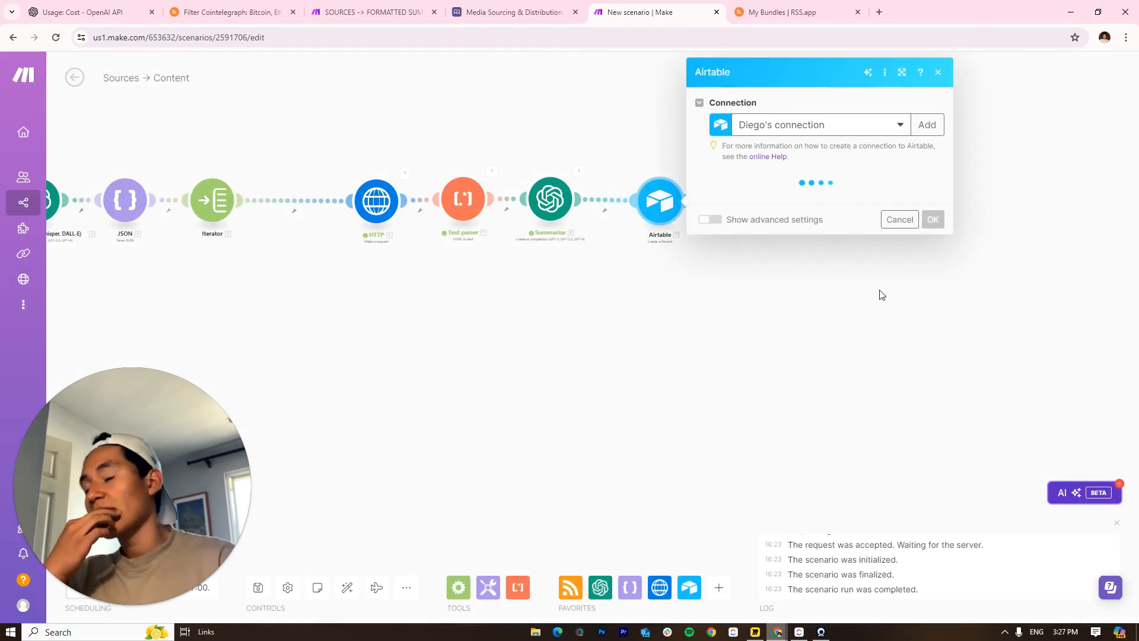
Set the Airtable module's base to Media Sourcing & Distribution and its table to Sources
{"action": "left_click", "coordinate": [751, 202]}
{"action": "left_click", "coordinate": [753, 221]}
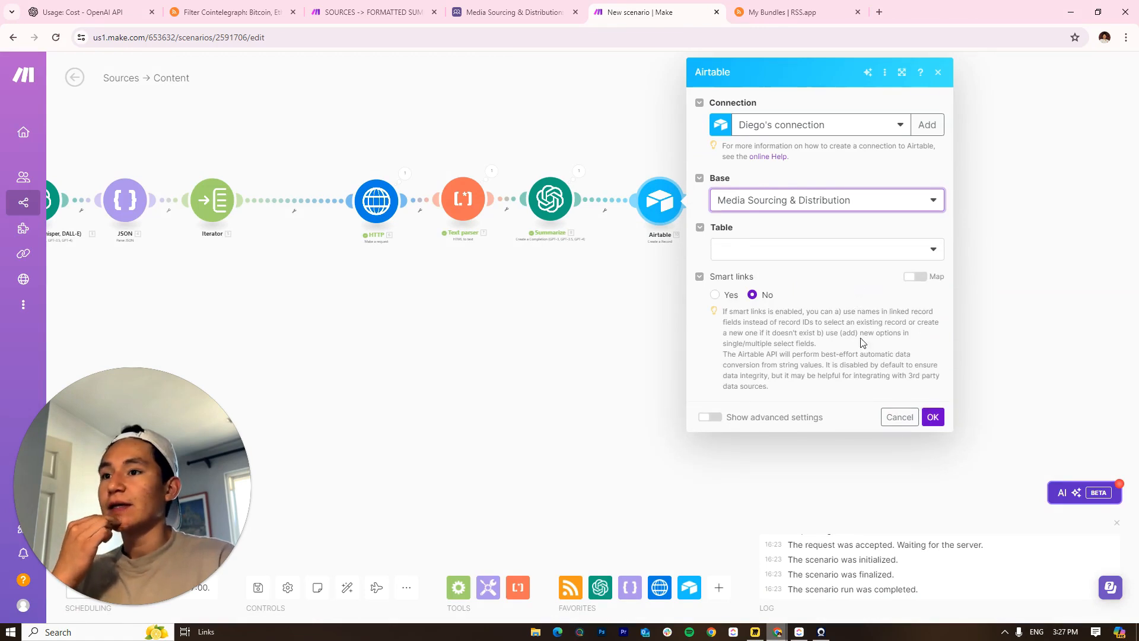
{"action": "left_click", "coordinate": [810, 248]}
{"action": "left_click", "coordinate": [746, 268]}
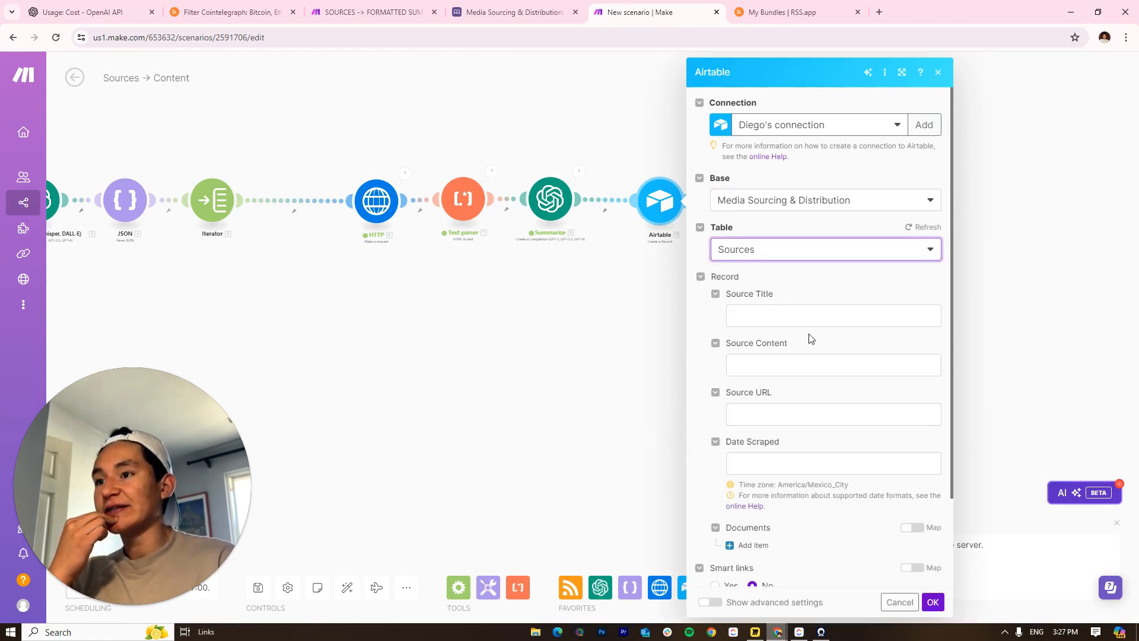
Map Source URL to the Parse JSON url item and Source Title to the Parse JSON title item
{"action": "left_click", "coordinate": [795, 316]}
{"action": "left_click", "coordinate": [817, 416]}
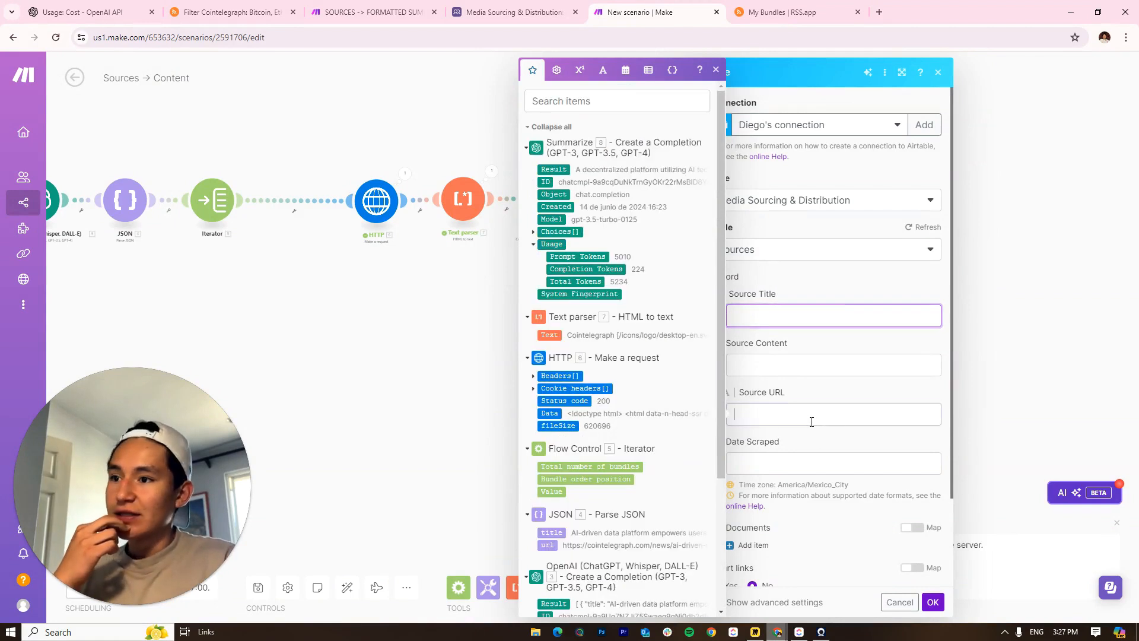
{"action": "scroll", "coordinate": [673, 440], "scroll_direction": "down", "scroll_amount": 2}
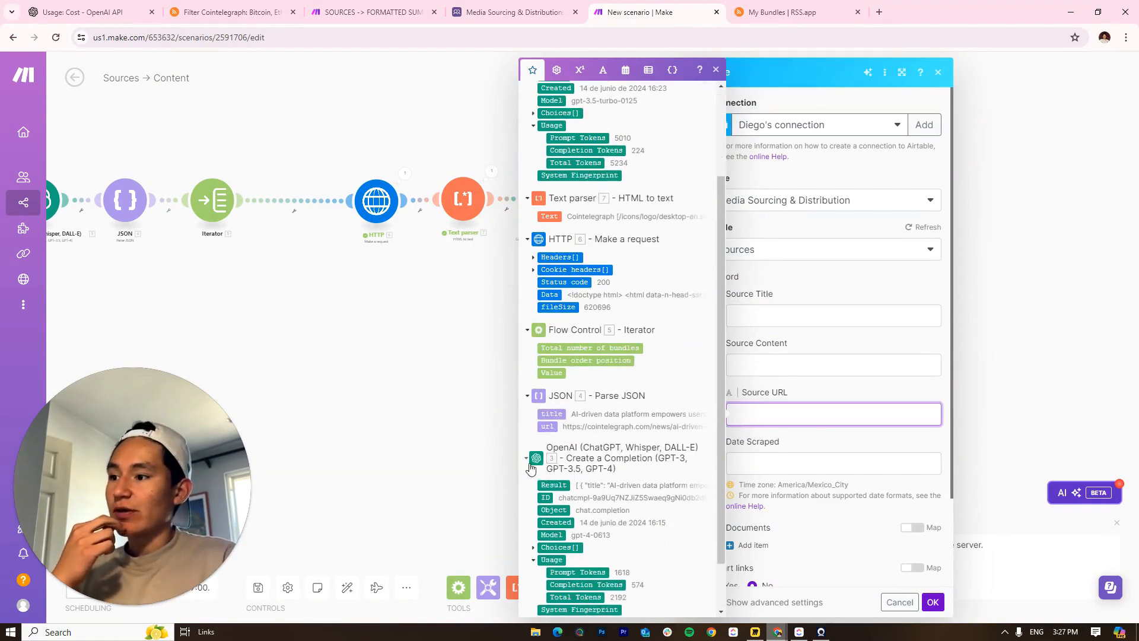
{"action": "left_click", "coordinate": [547, 426]}
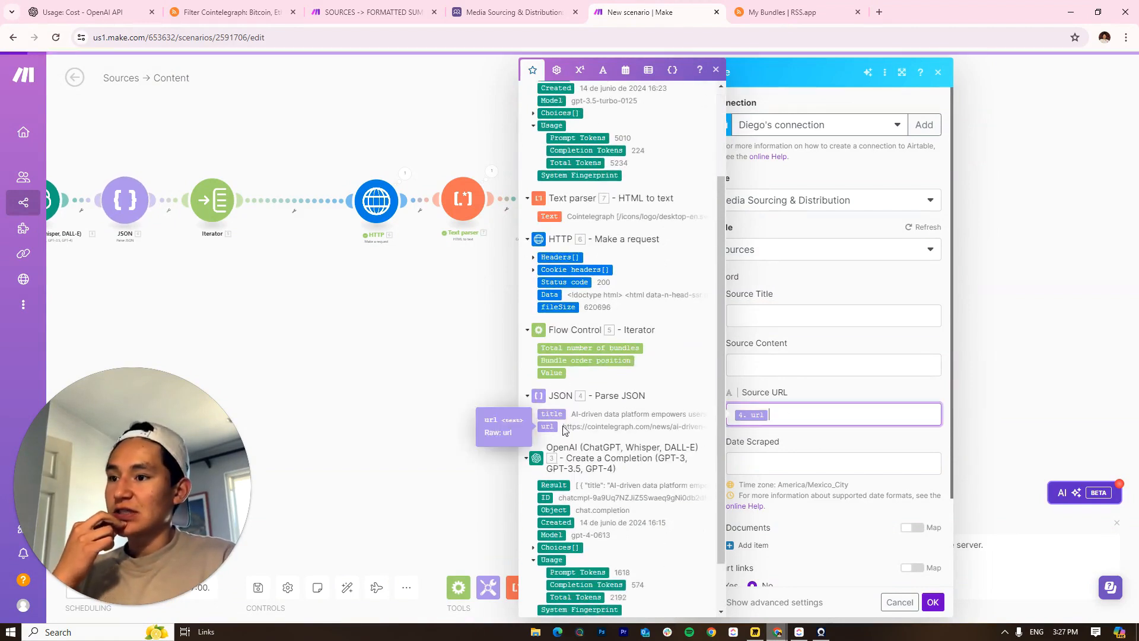
{"action": "left_click", "coordinate": [552, 374]}
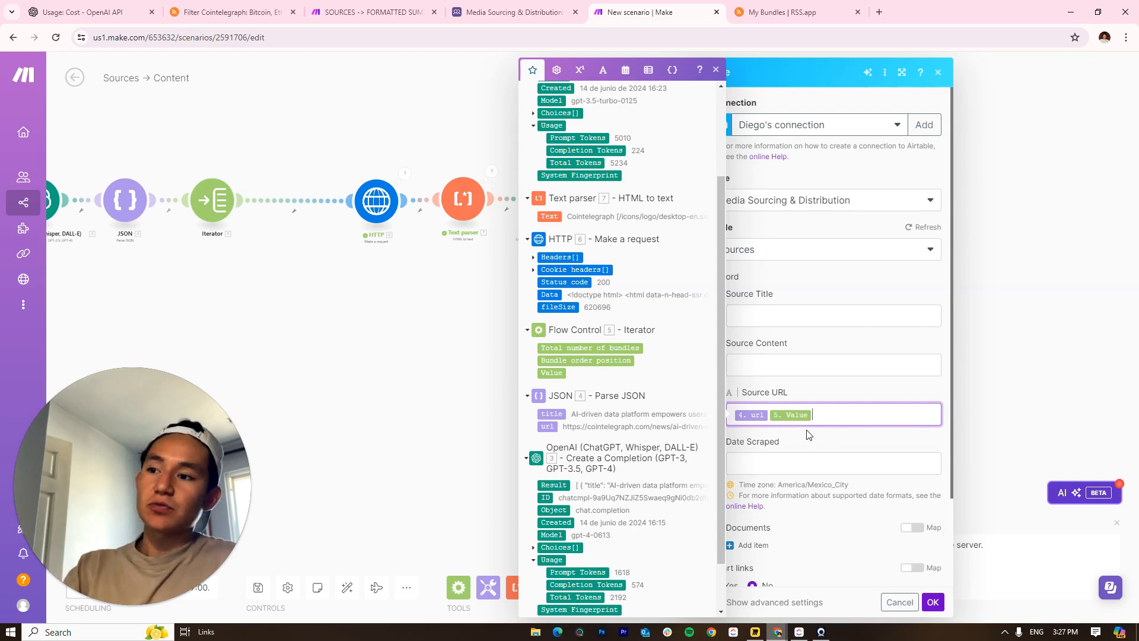
{"action": "key", "text": "BackSpace"}
{"action": "left_click", "coordinate": [817, 306]}
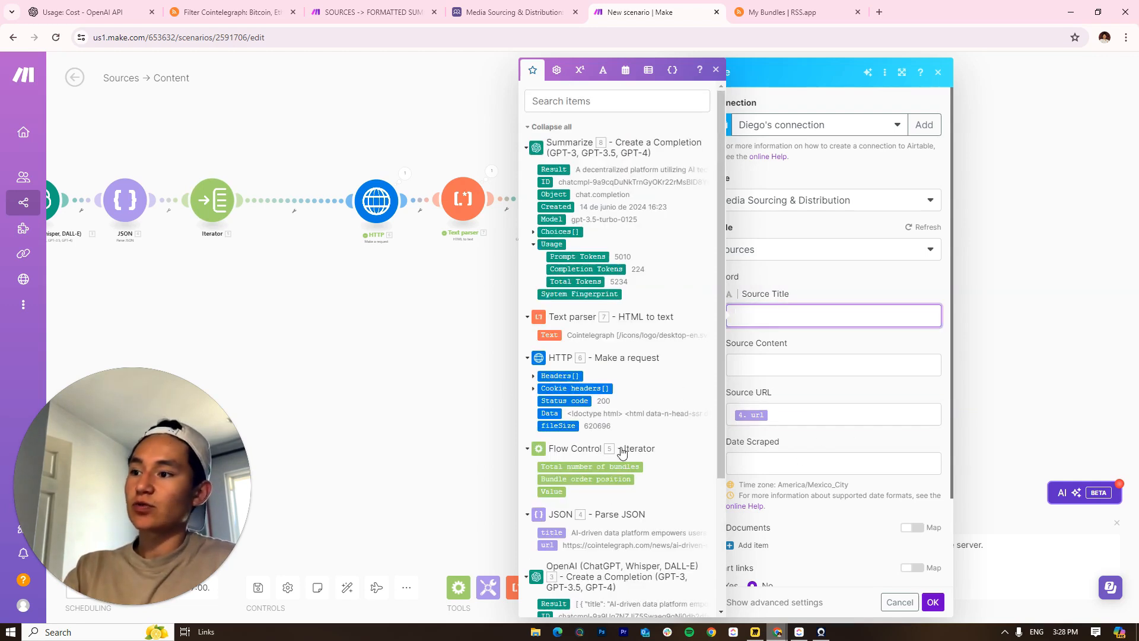
{"action": "left_click", "coordinate": [542, 530]}
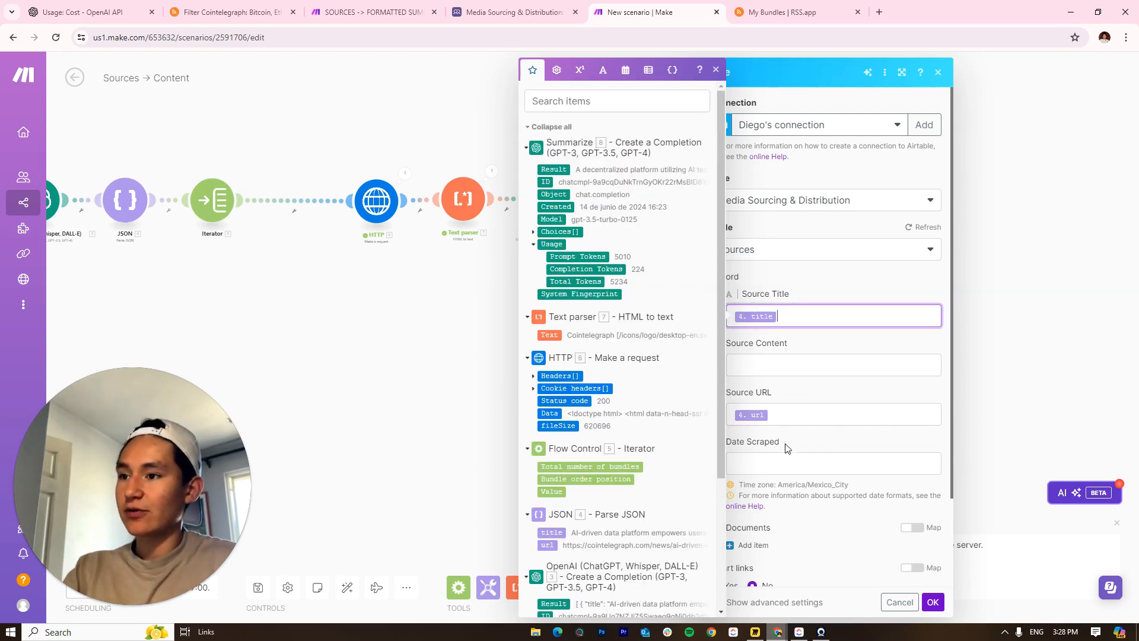
Map Source Content to the Summarize module's Result, leave Date Scraped empty, and save the Airtable module's settings
{"action": "left_click", "coordinate": [787, 366]}
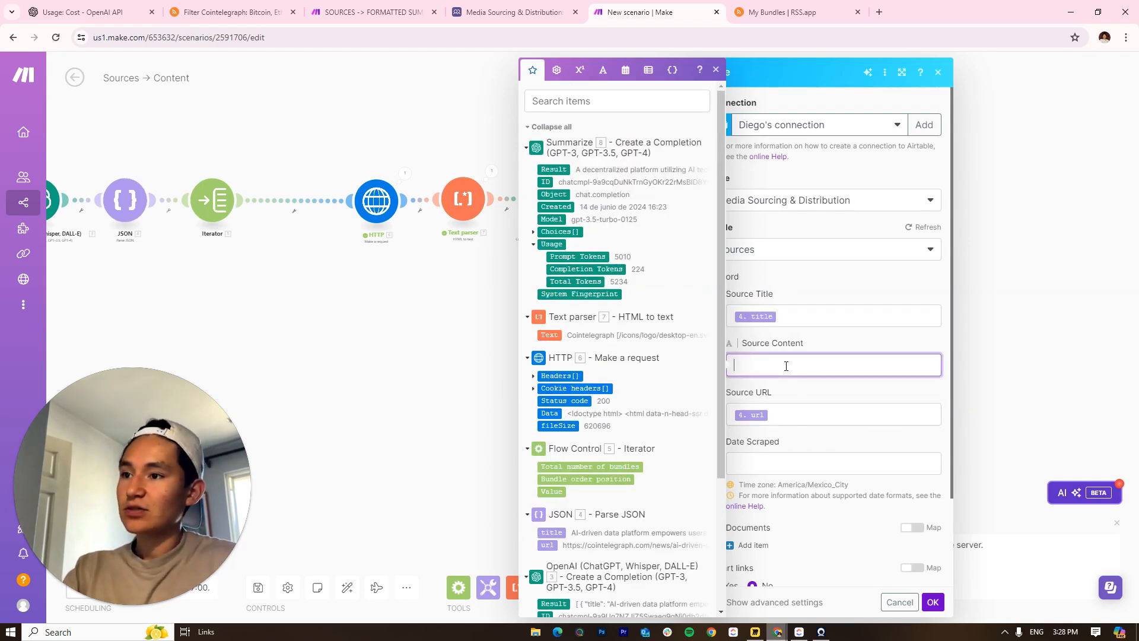
{"action": "left_click", "coordinate": [551, 169]}
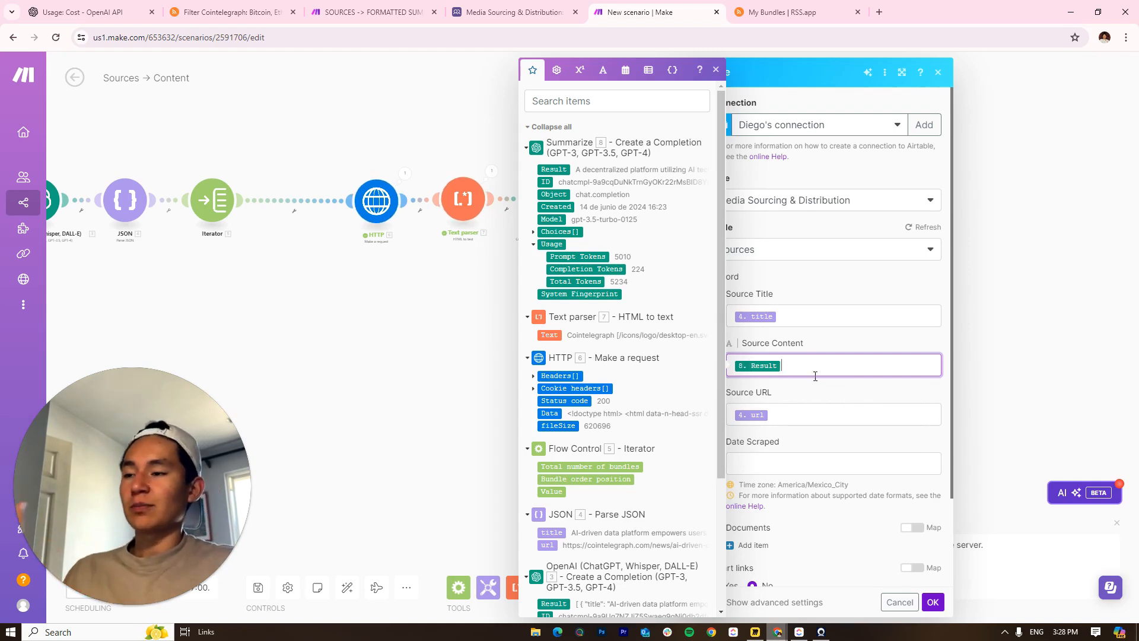
{"action": "left_click", "coordinate": [781, 383]}
{"action": "scroll", "coordinate": [748, 454], "scroll_direction": "down", "scroll_amount": 2}
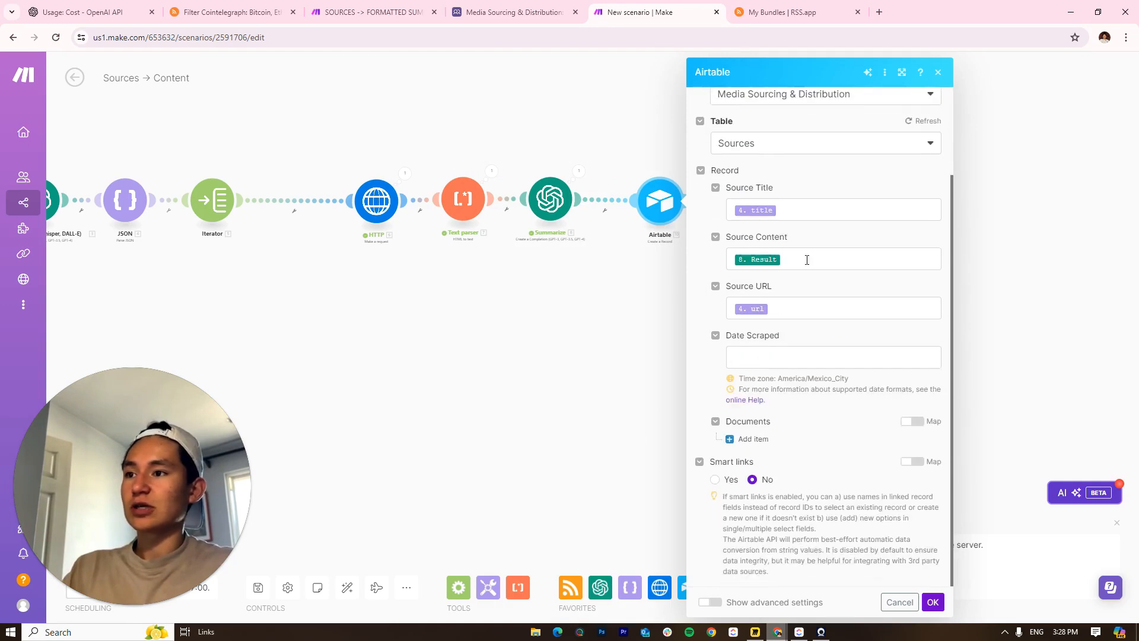
{"action": "left_click", "coordinate": [814, 356]}
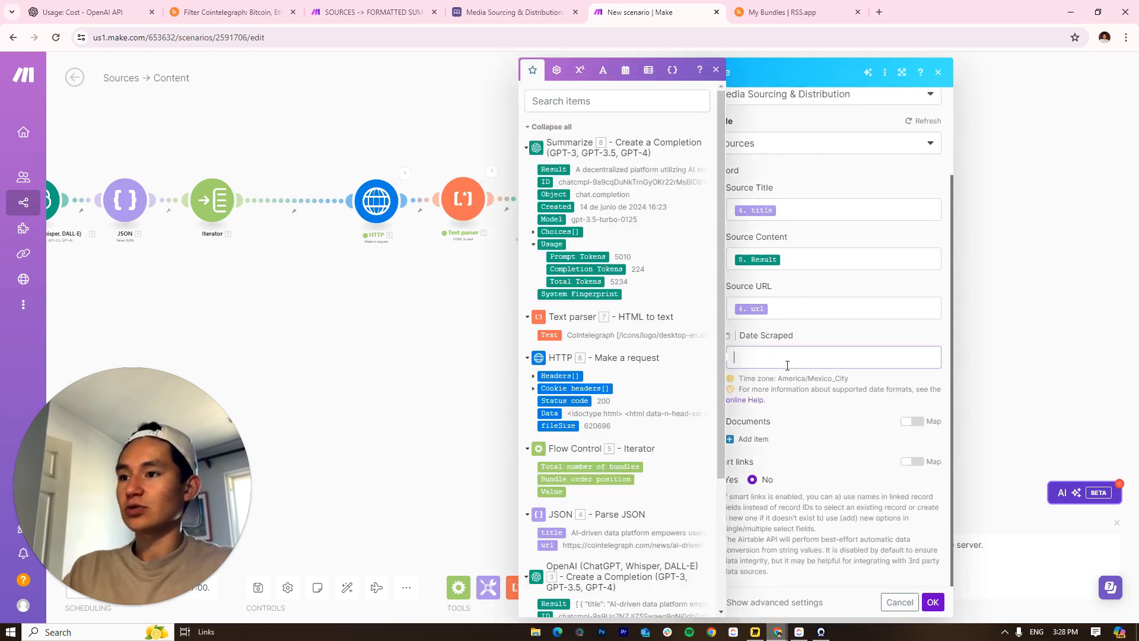
{"action": "left_click", "coordinate": [810, 331]}
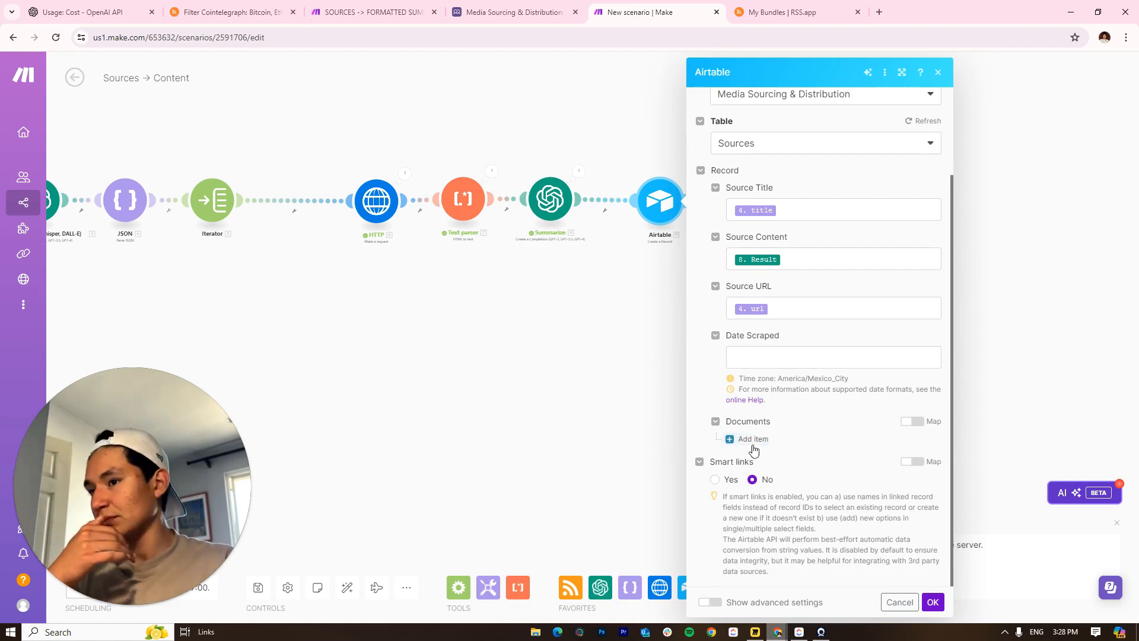
{"action": "scroll", "coordinate": [878, 243], "scroll_direction": "up", "scroll_amount": 3}
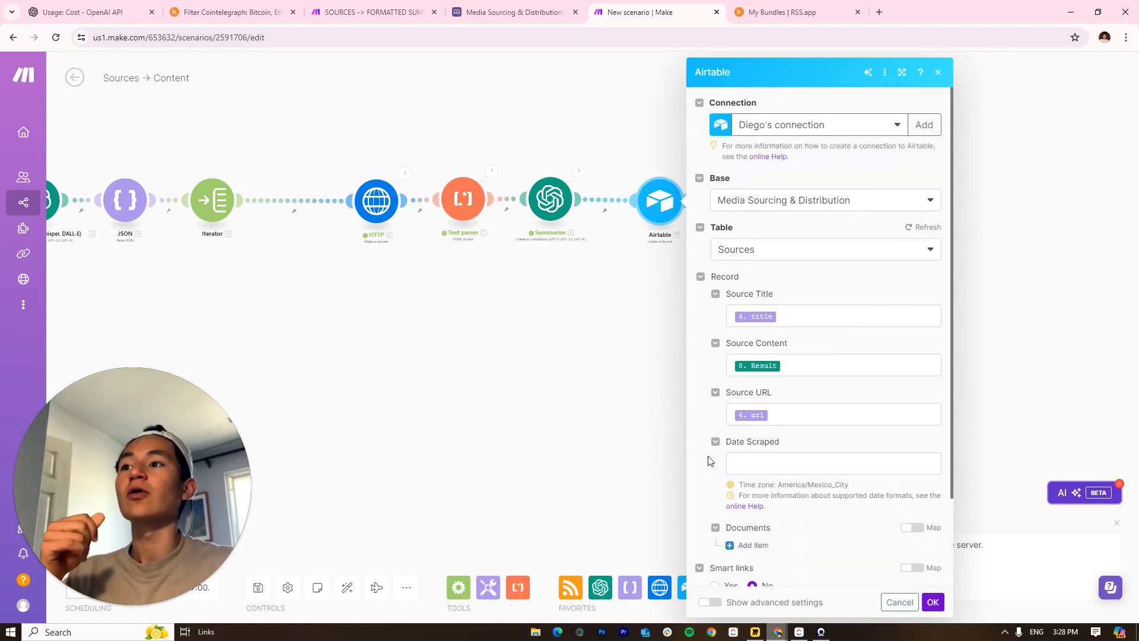
{"action": "scroll", "coordinate": [876, 532], "scroll_direction": "down", "scroll_amount": 3}
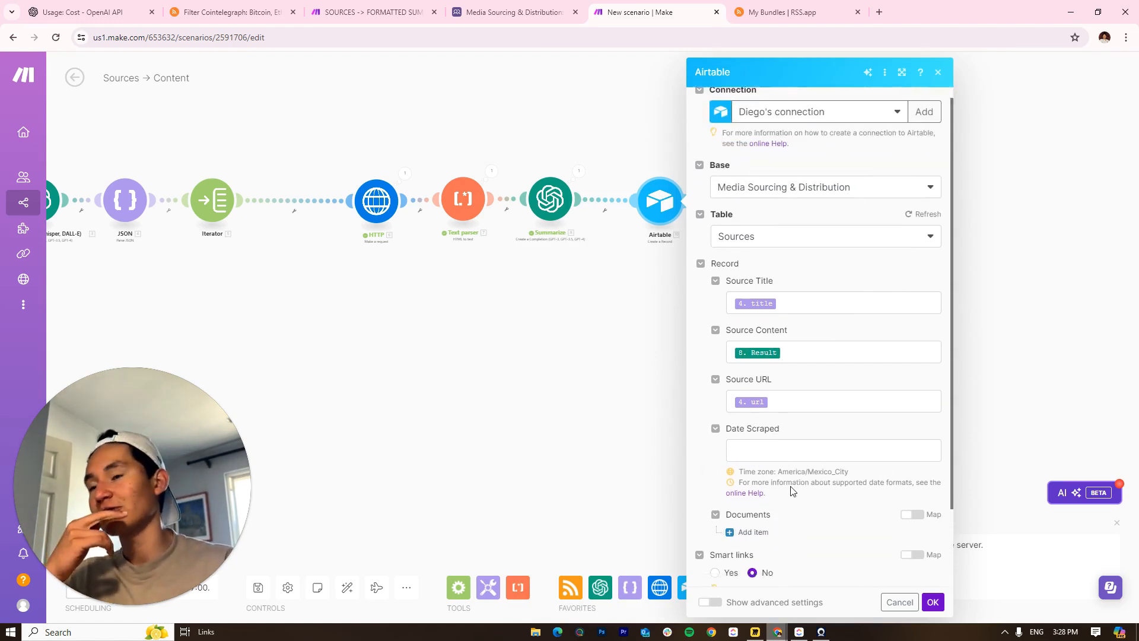
{"action": "left_click", "coordinate": [932, 603]}
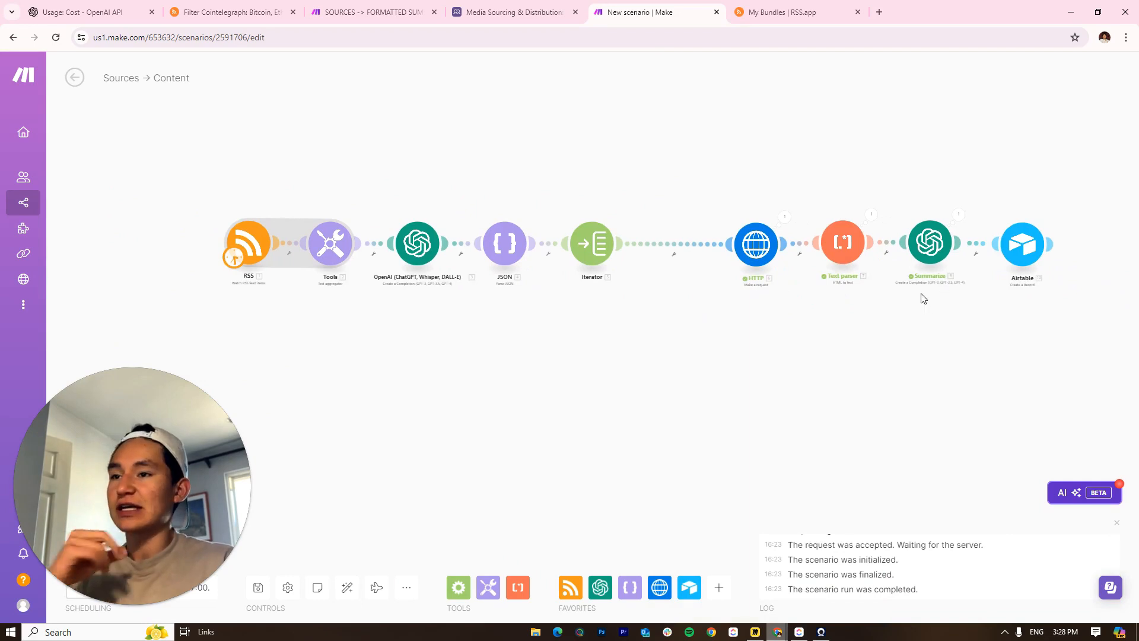
Move the HTTP, Text parser, Summarize and Airtable modules together closer to the Iterator
{"action": "left_click_drag", "start_coordinate": [922, 295], "coordinate": [593, 179]}
{"action": "left_click_drag", "start_coordinate": [638, 226], "coordinate": [594, 226]}
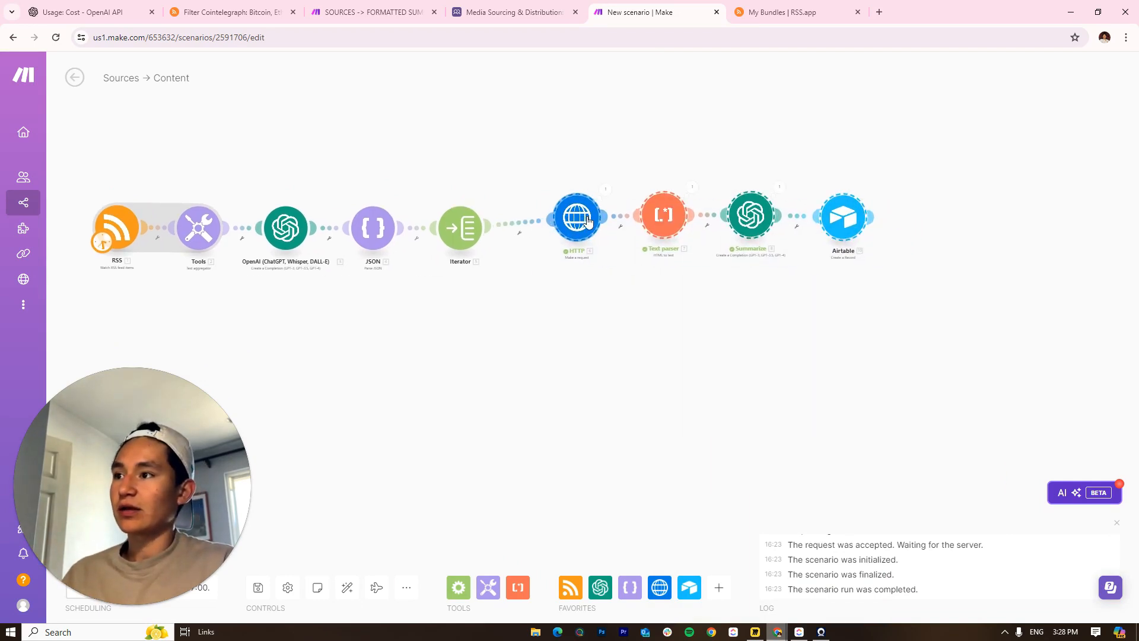
Set the RSS module to start from all RSS feed items and run the scenario once
{"action": "right_click", "coordinate": [309, 232]}
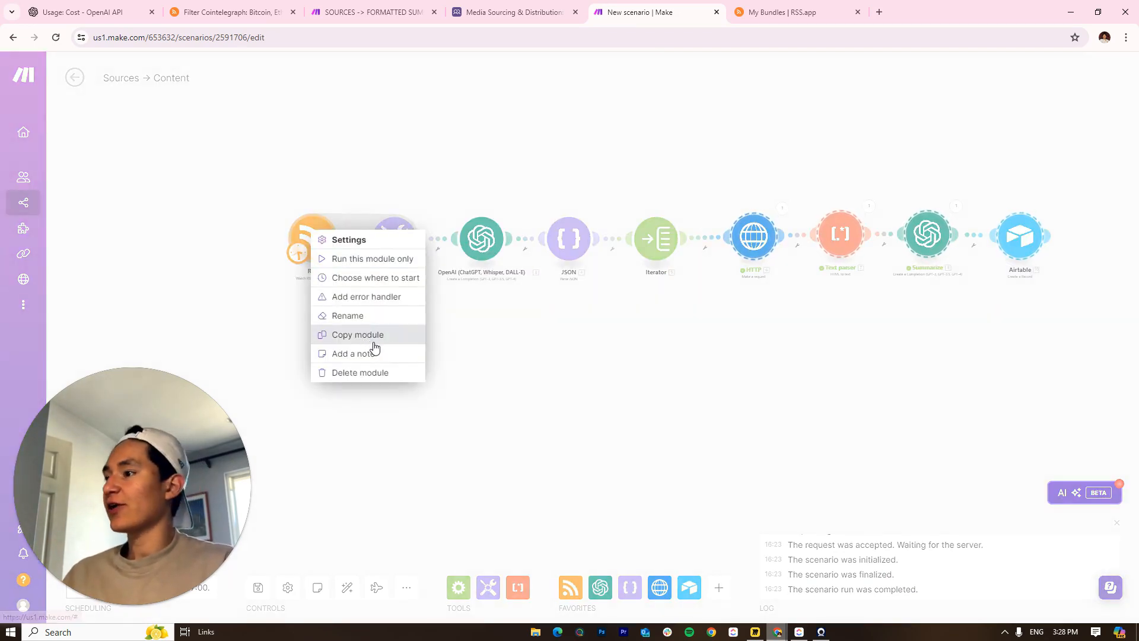
{"action": "left_click", "coordinate": [373, 278]}
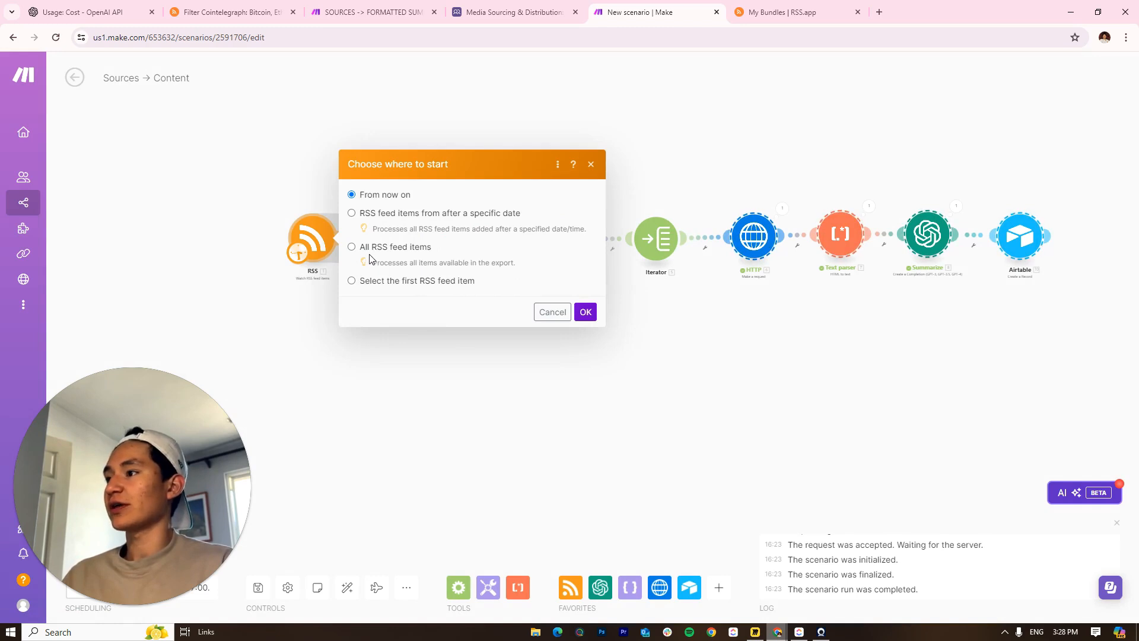
{"action": "left_click", "coordinate": [352, 247]}
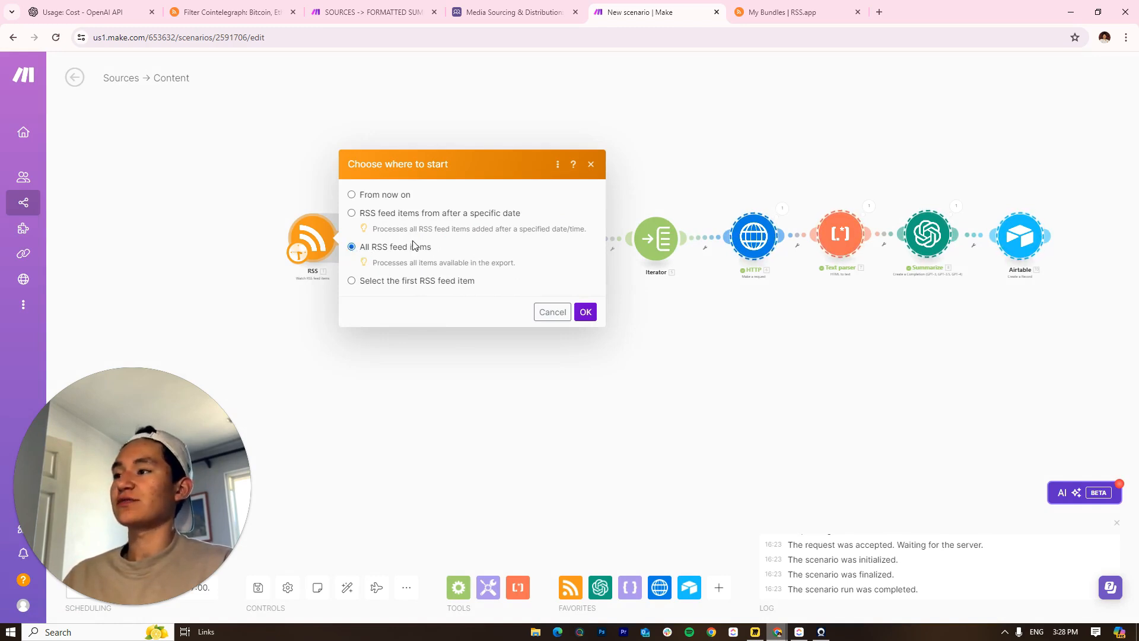
{"action": "left_click", "coordinate": [585, 312]}
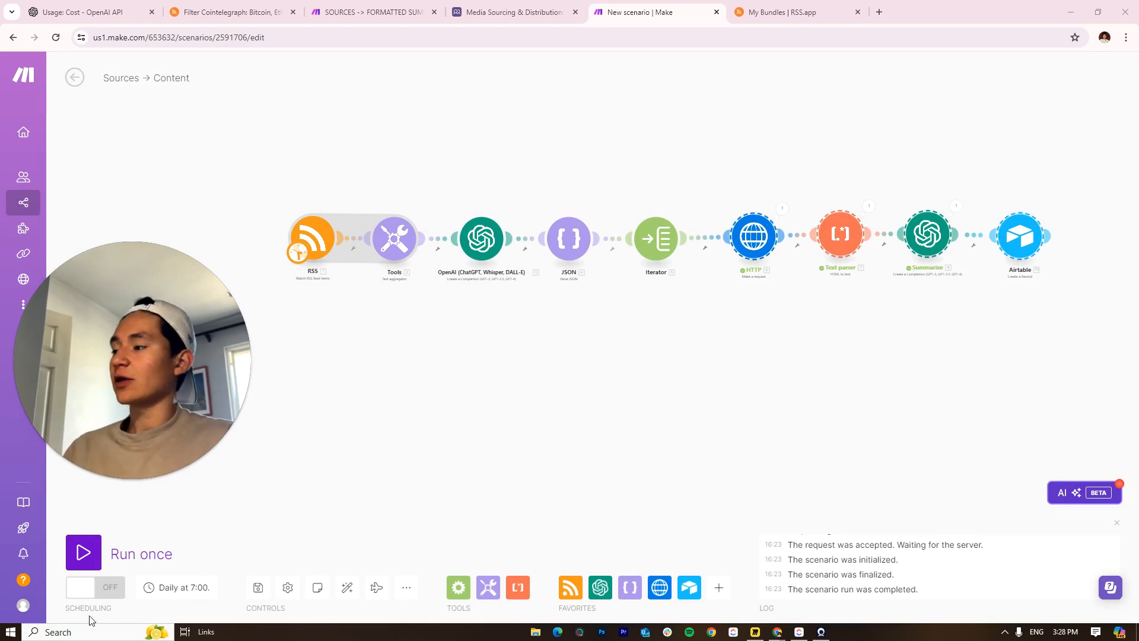
{"action": "left_click", "coordinate": [95, 564]}
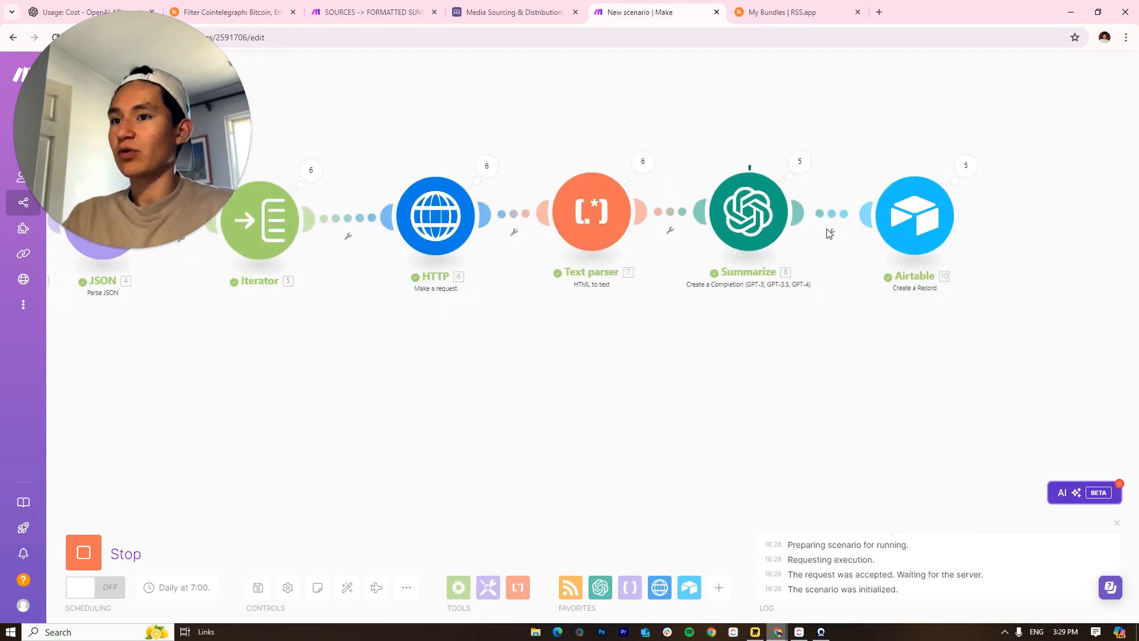
Switch to the Airtable base and delete the empty first record from the Sources table
{"action": "left_click", "coordinate": [511, 12]}
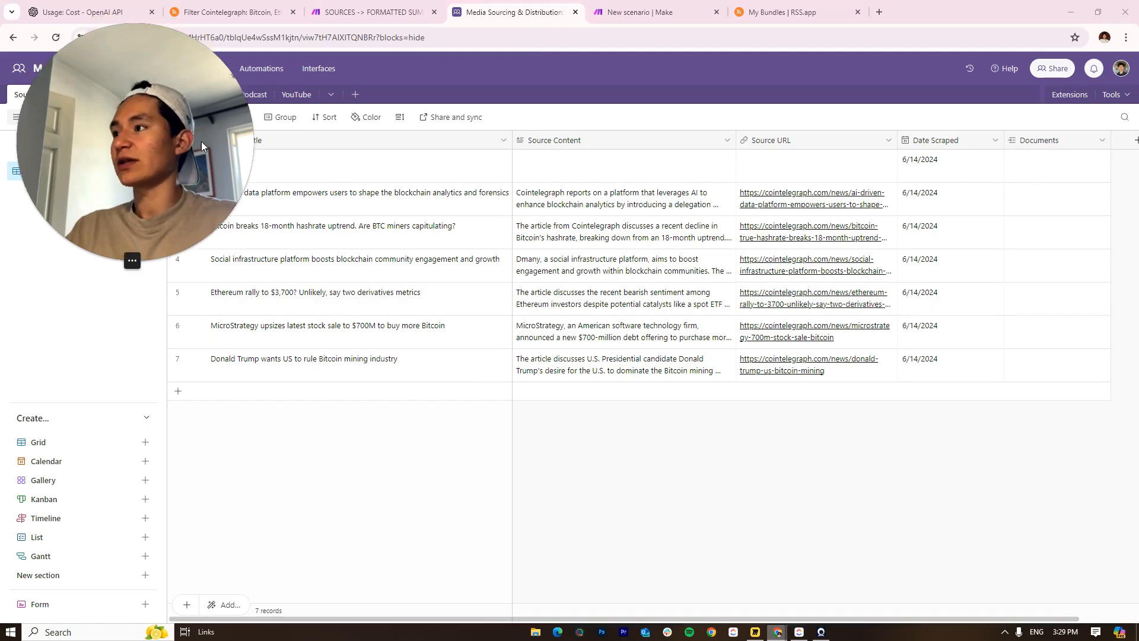
{"action": "left_click_drag", "start_coordinate": [867, 457], "coordinate": [1051, 547]}
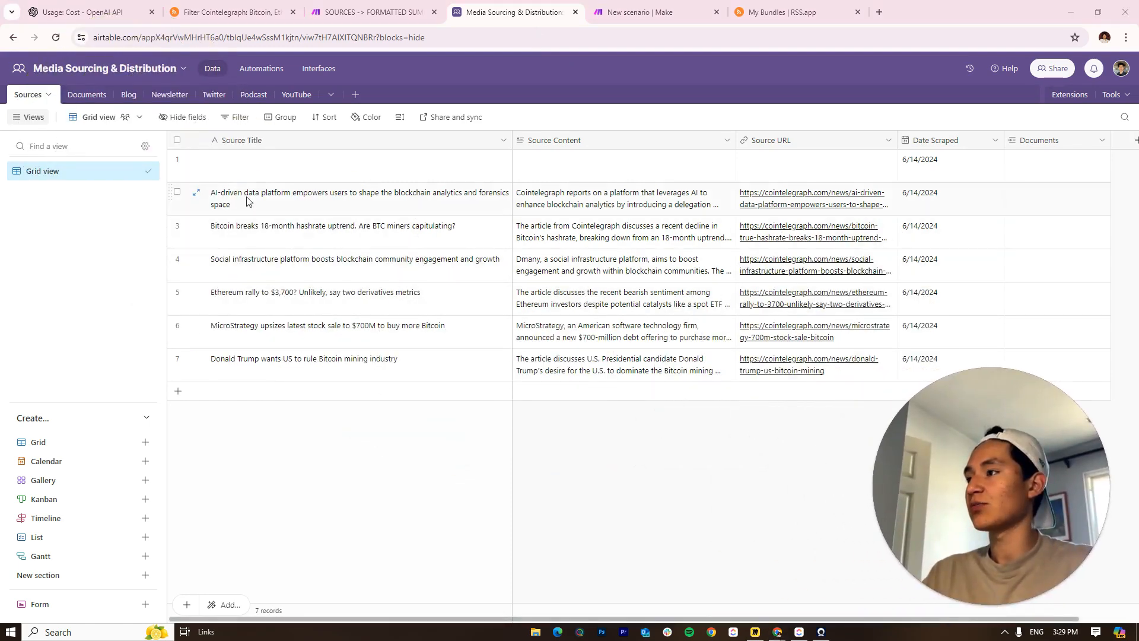
{"action": "right_click", "coordinate": [176, 161]}
{"action": "left_click", "coordinate": [205, 363]}
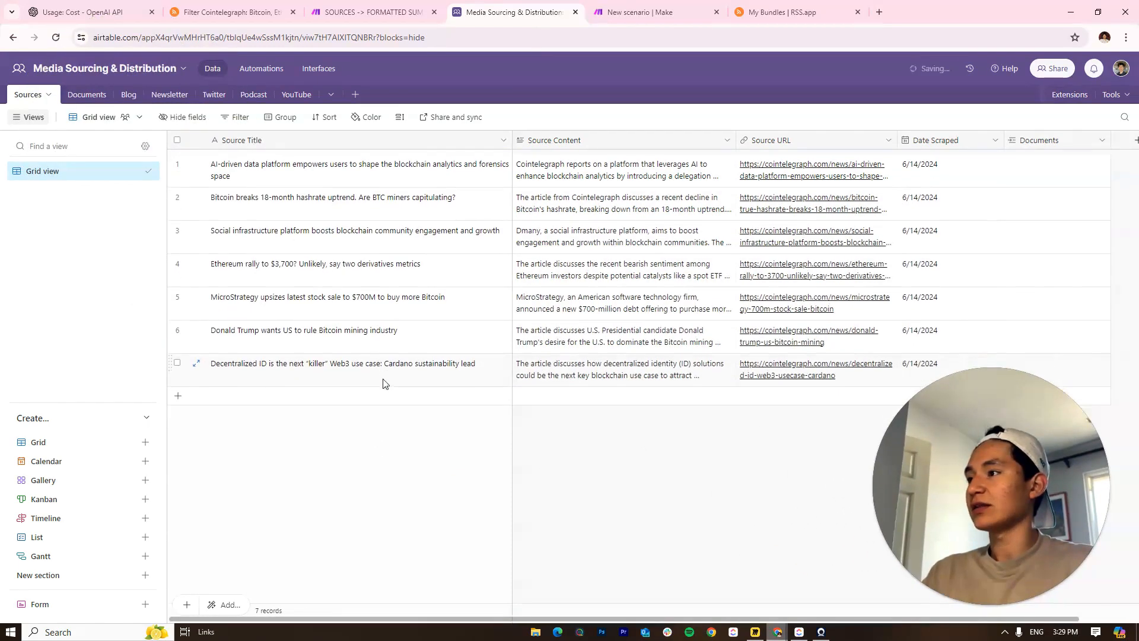
Expand and read the Source Content summary of the MicroStrategy stock sale record
{"action": "left_click", "coordinate": [724, 234]}
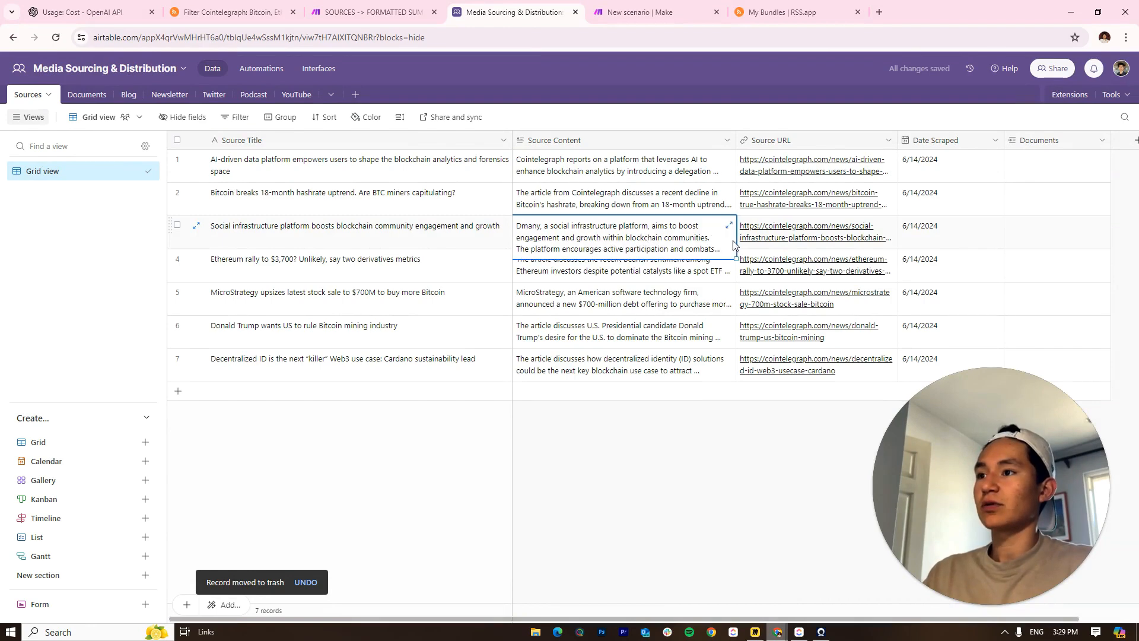
{"action": "scroll", "coordinate": [826, 294], "scroll_direction": "down", "scroll_amount": 2}
{"action": "left_click", "coordinate": [720, 308]}
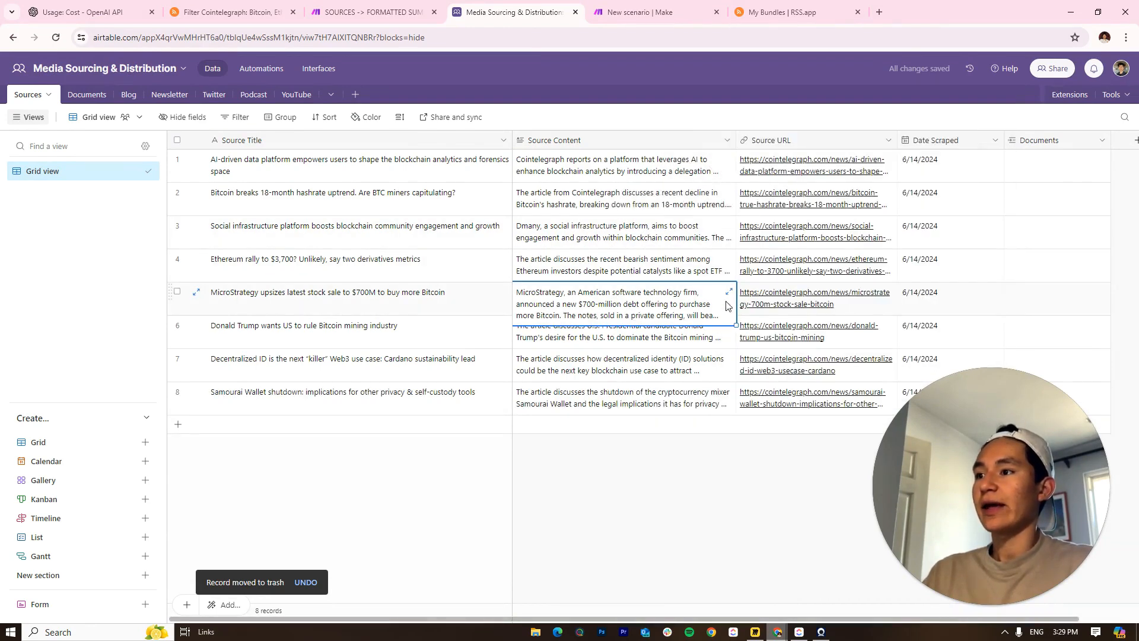
{"action": "left_click", "coordinate": [729, 294]}
{"action": "scroll", "coordinate": [804, 305], "scroll_direction": "down", "scroll_amount": 3}
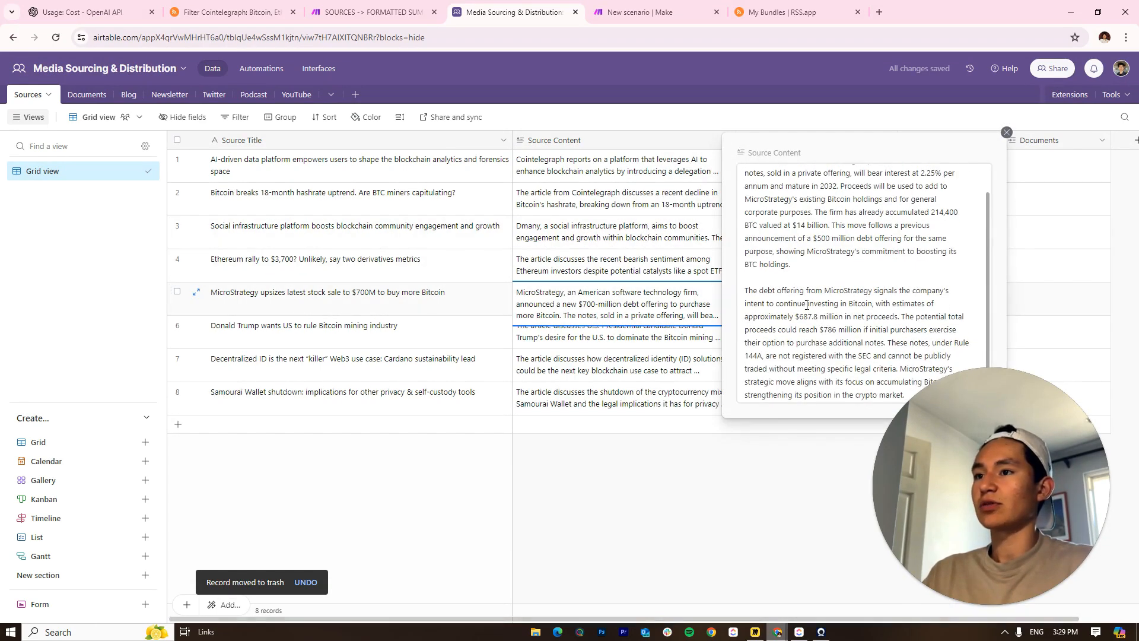
{"action": "left_click", "coordinate": [593, 336]}
Expand and read the full Source Content summary of the AI-driven data platform record
{"action": "left_click", "coordinate": [613, 178]}
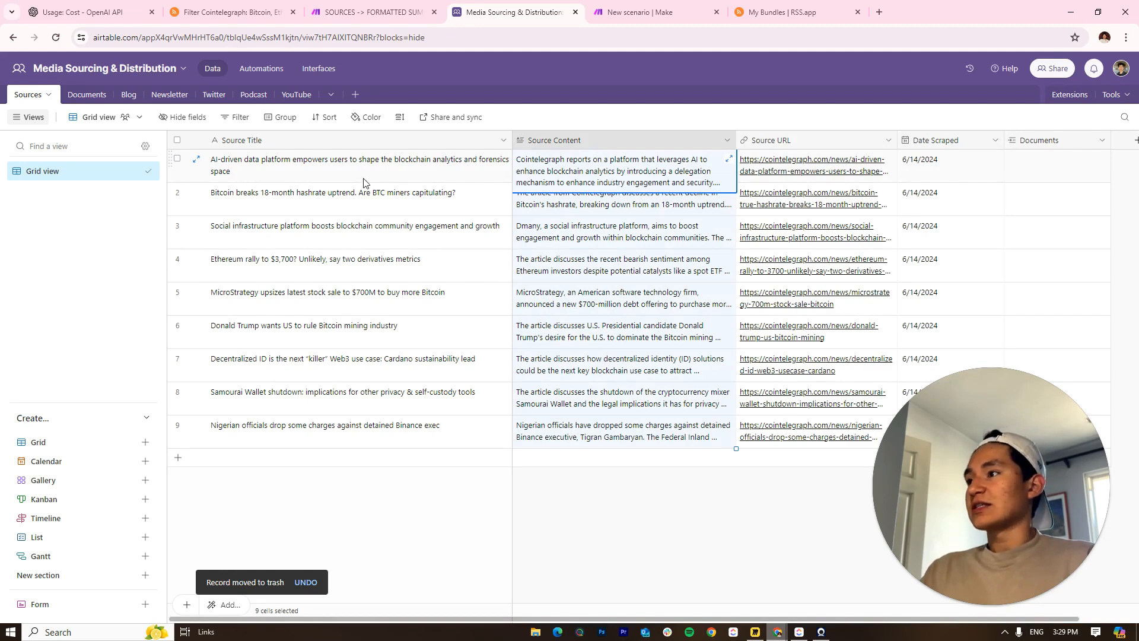
{"action": "left_click", "coordinate": [636, 189]}
{"action": "left_click", "coordinate": [717, 173]}
{"action": "left_click", "coordinate": [728, 163]}
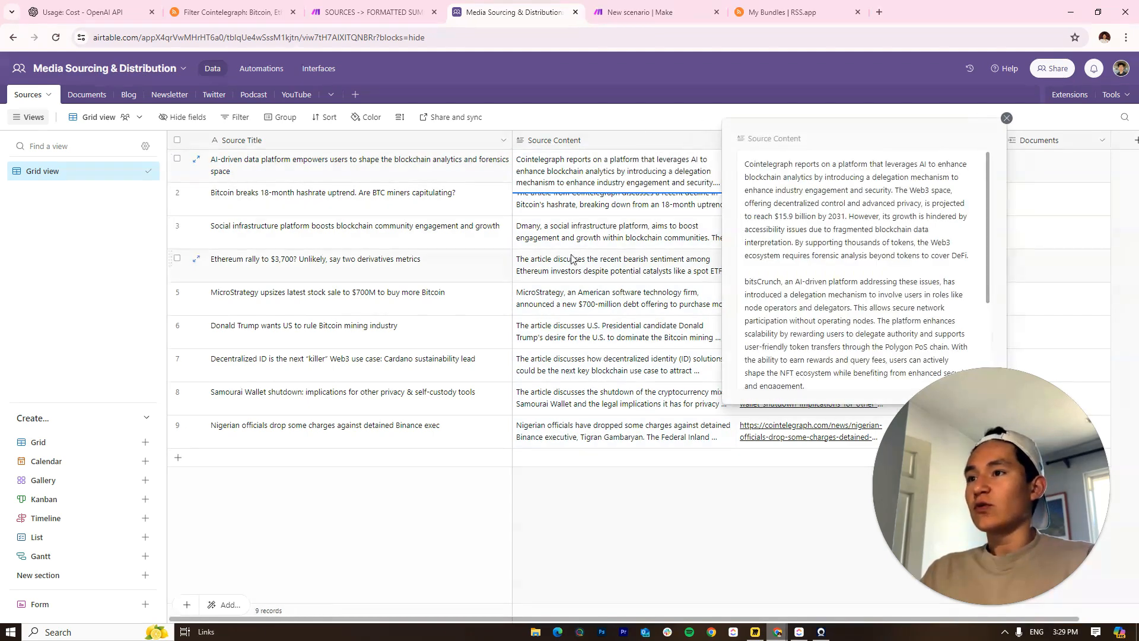
{"action": "scroll", "coordinate": [855, 261], "scroll_direction": "down", "scroll_amount": 3}
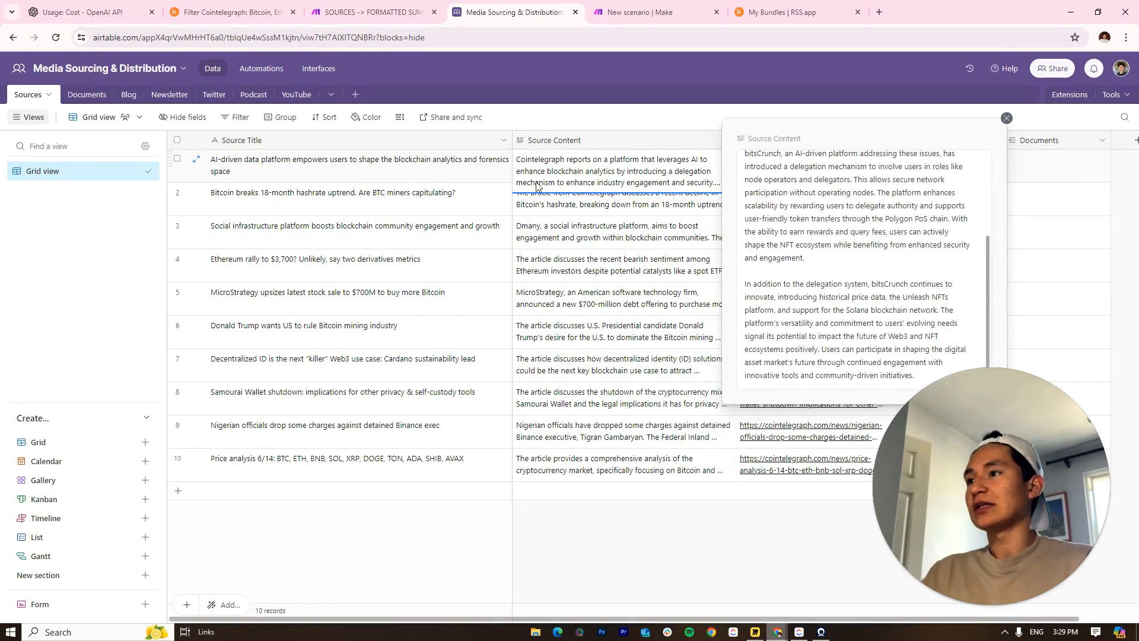
{"action": "left_click", "coordinate": [376, 194]}
Return to the Make scenario and review the whole module chain from RSS to Airtable
{"action": "left_click", "coordinate": [597, 8]}
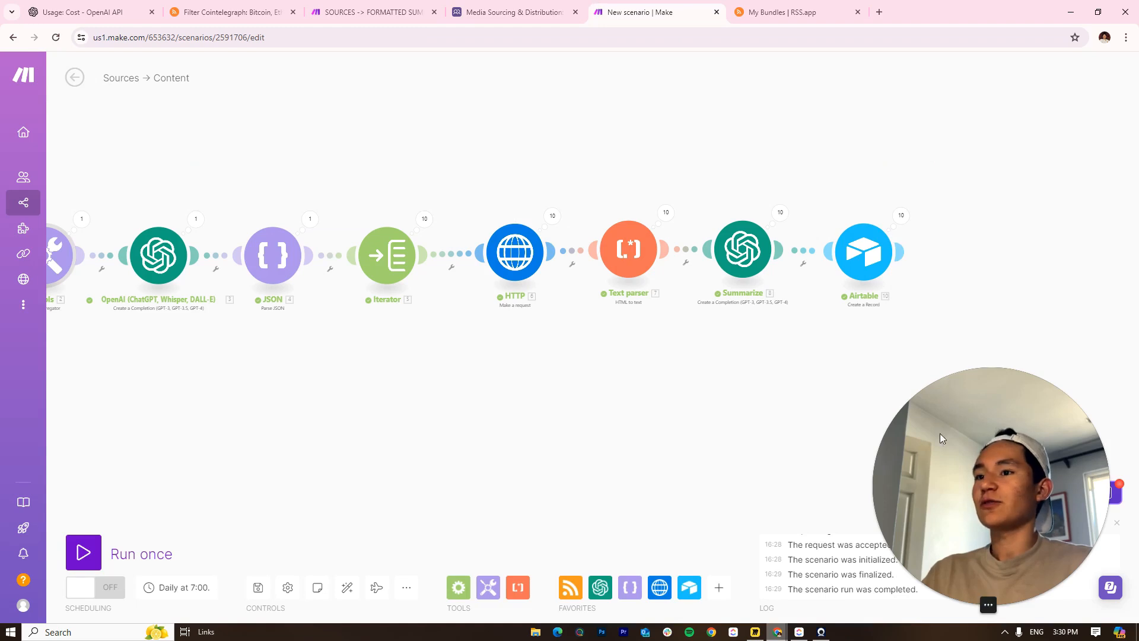
{"action": "left_click_drag", "start_coordinate": [940, 433], "coordinate": [81, 375]}
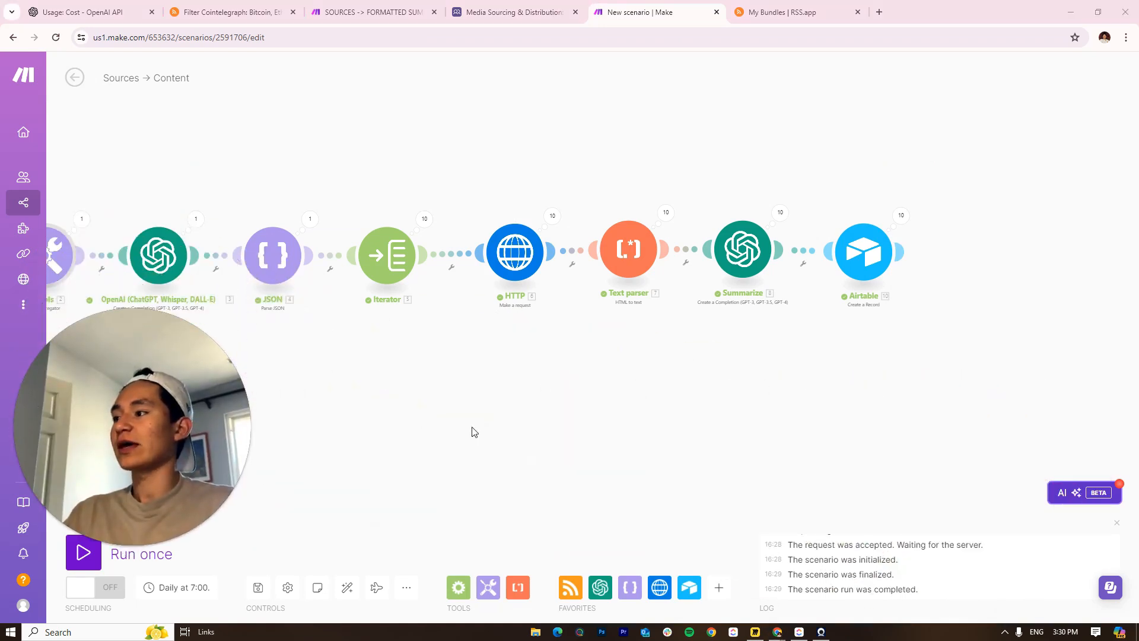
{"action": "left_click_drag", "start_coordinate": [508, 397], "coordinate": [690, 349]}
{"action": "scroll", "coordinate": [690, 312], "scroll_direction": "down", "scroll_amount": 1}
{"action": "left_click_drag", "start_coordinate": [705, 309], "coordinate": [874, 247]}
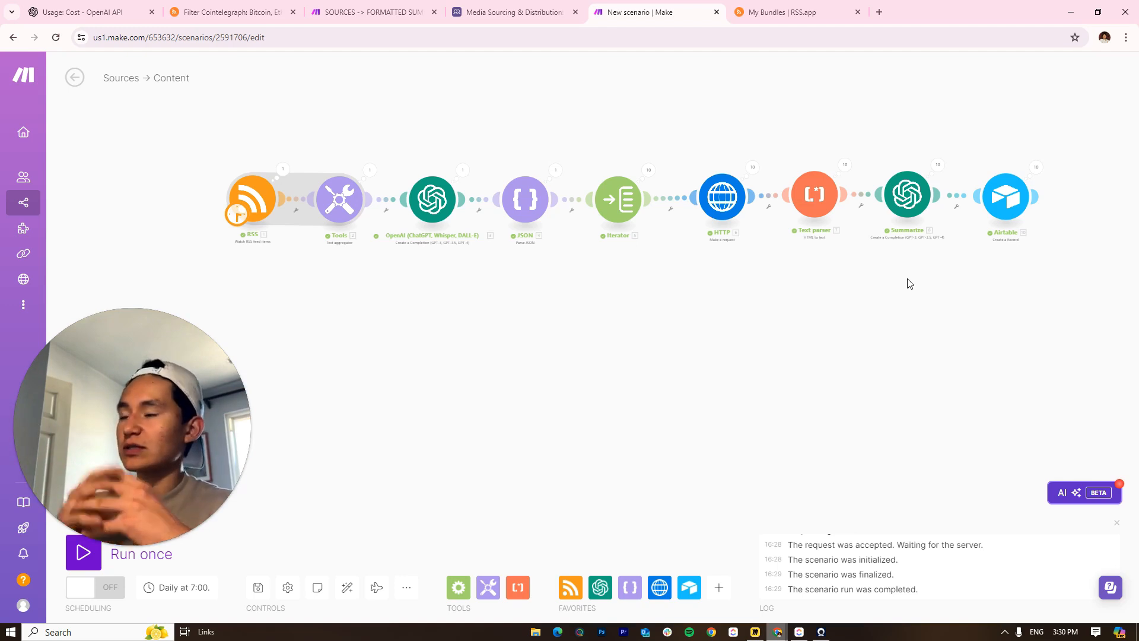
Switch back to the Airtable base and open the Documents table
{"action": "left_click", "coordinate": [567, 17]}
{"action": "left_click", "coordinate": [76, 94]}
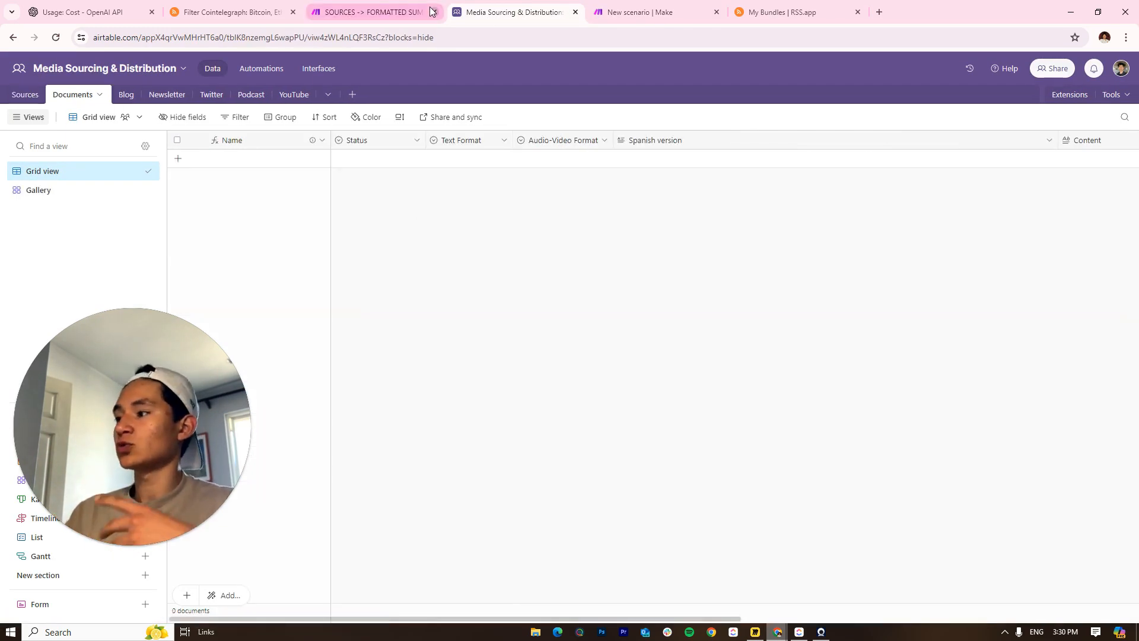
Check the finished SOURCES -> FORMATTED SUMMARIES scenario in Make as a reference, returning to the Airtable Documents table
{"action": "mouse_move", "coordinate": [433, 11]}
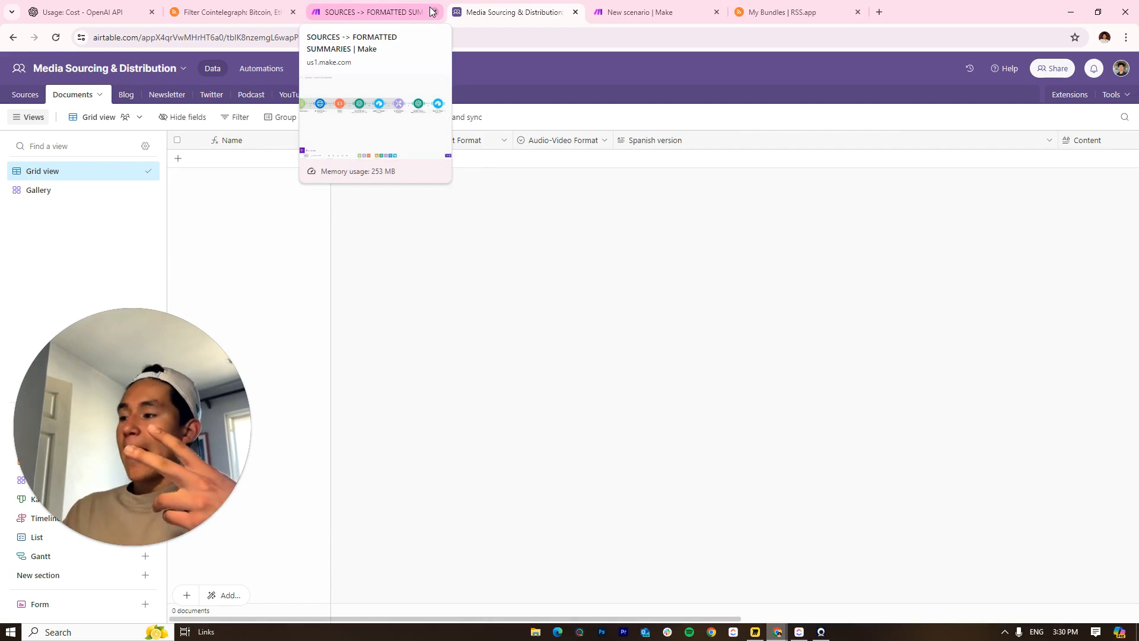
{"action": "left_click", "coordinate": [366, 4]}
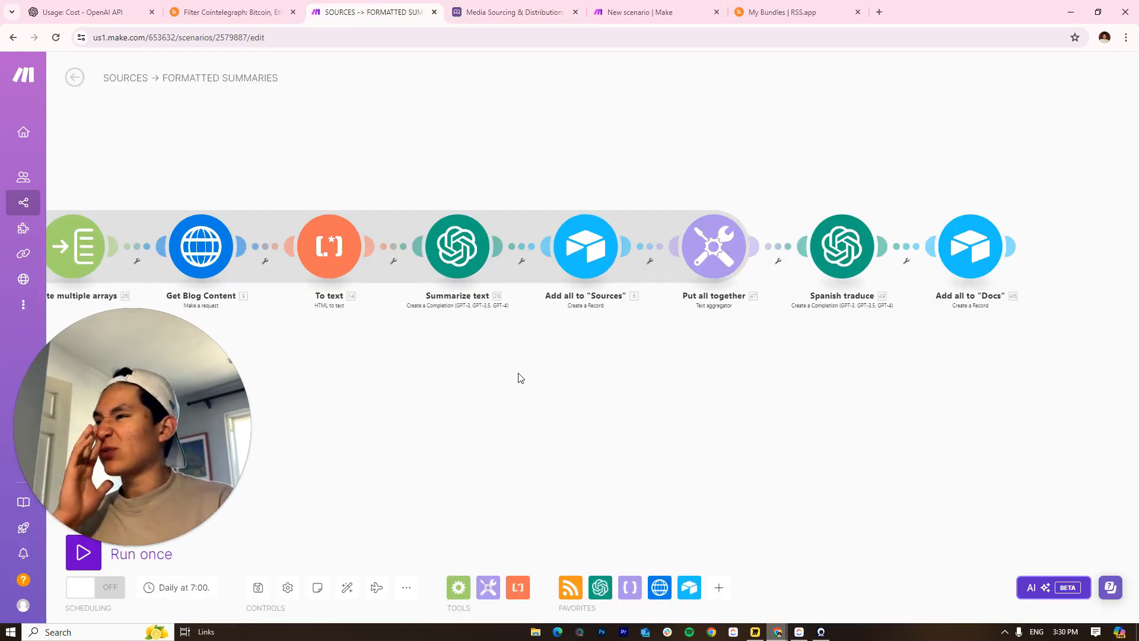
{"action": "left_click", "coordinate": [532, 5]}
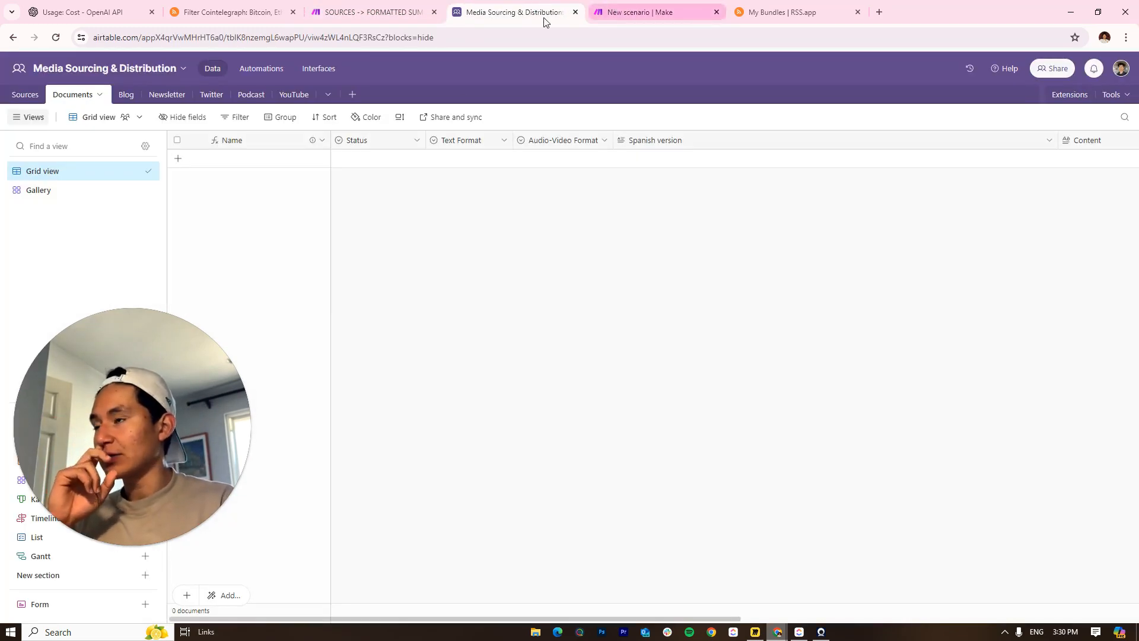
Add a blank record to the Documents table and look over its Status, Text Format and Audio-Video Format fields
{"action": "left_click", "coordinate": [178, 159]}
{"action": "left_click", "coordinate": [381, 187]}
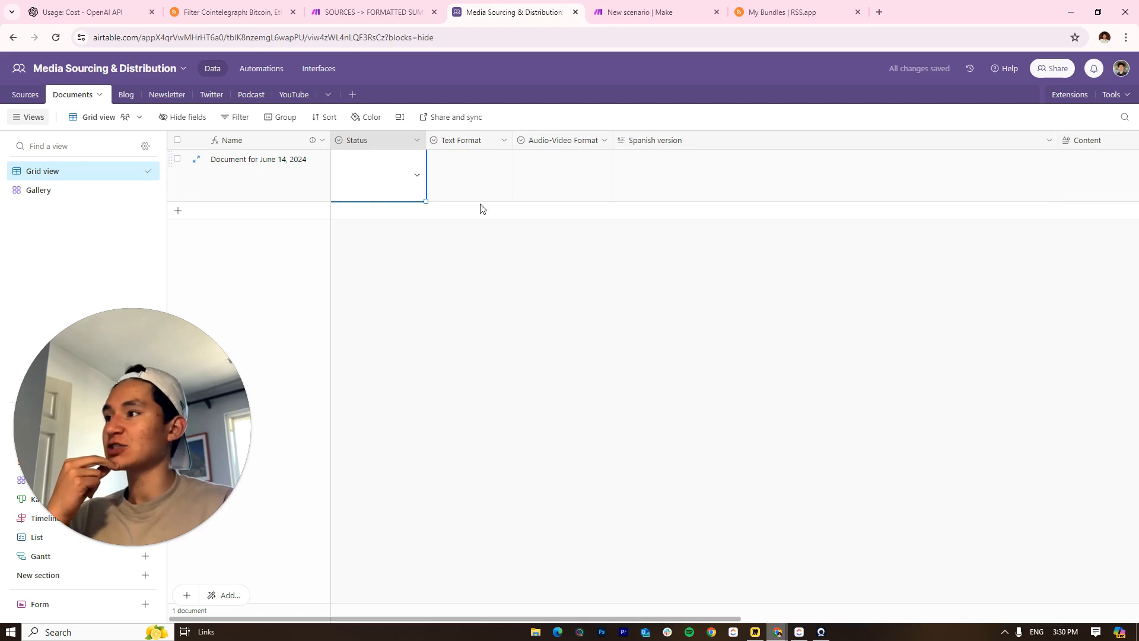
{"action": "left_click", "coordinate": [488, 188]}
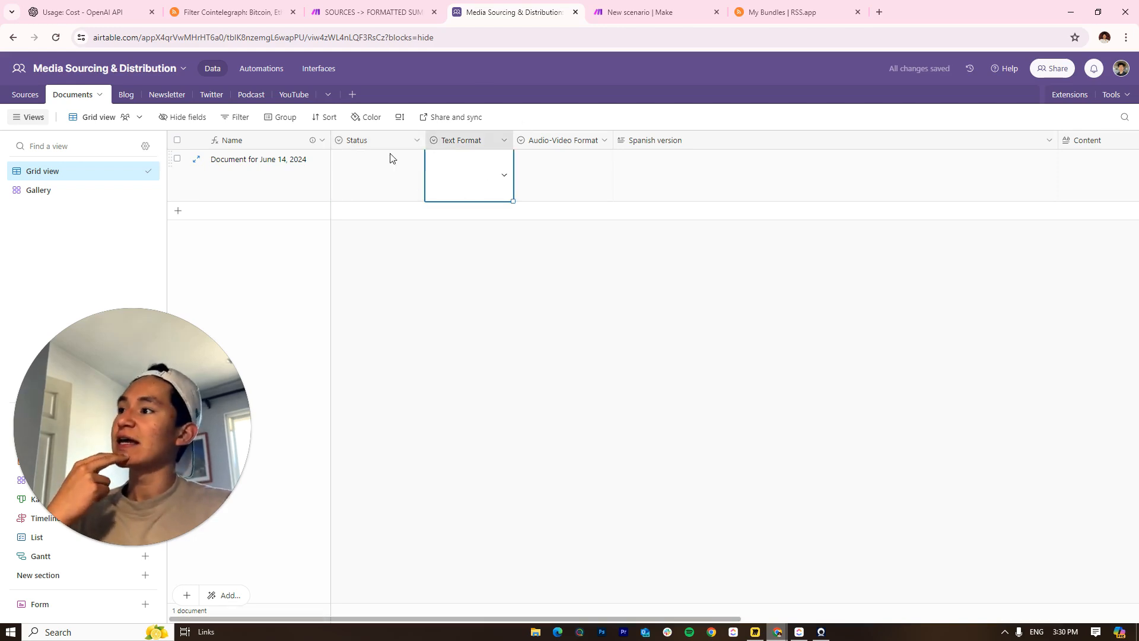
{"action": "left_click", "coordinate": [389, 158]}
{"action": "left_click", "coordinate": [492, 177]}
{"action": "left_click", "coordinate": [486, 178]}
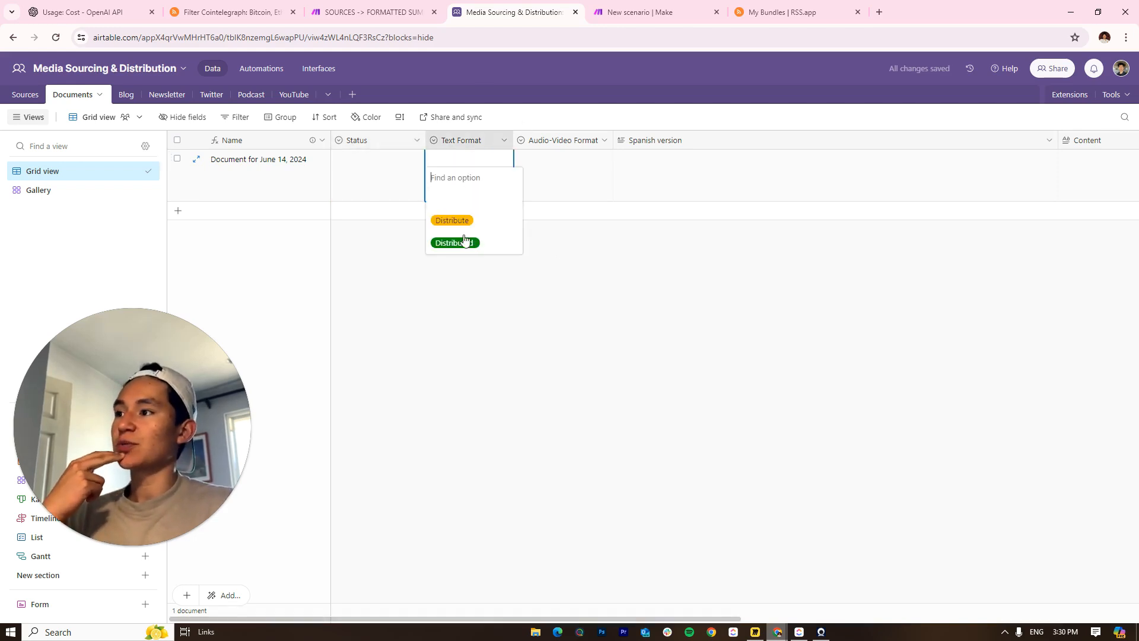
{"action": "left_click", "coordinate": [593, 181]}
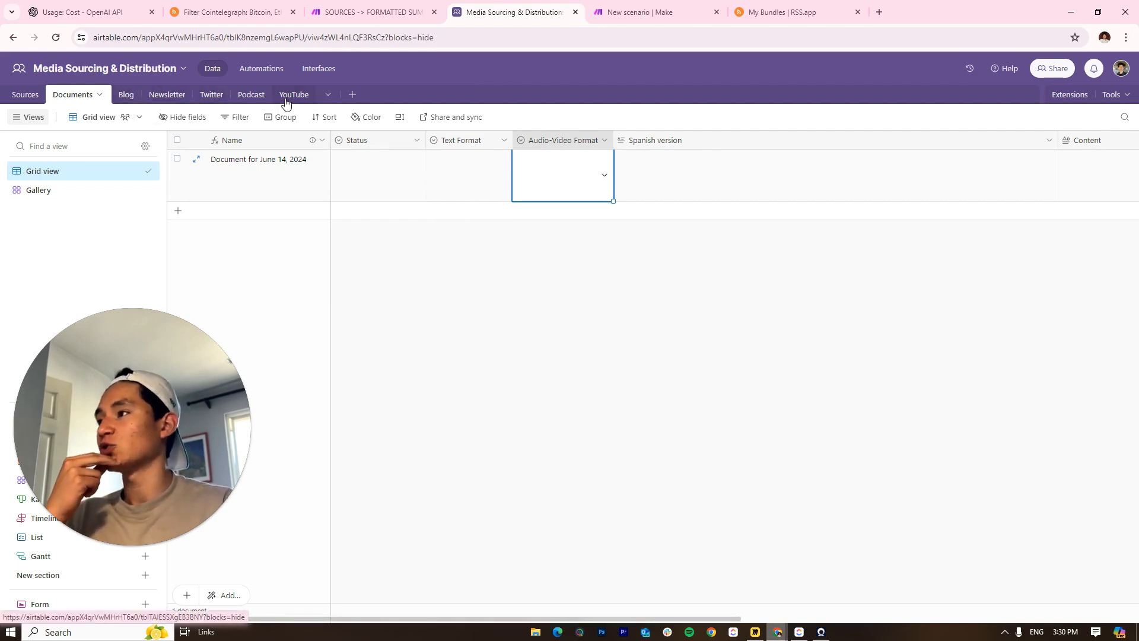
Glance at the Sources table, switch to the Sources → Content scenario in Make and add a Text aggregator after the Airtable module
{"action": "left_click", "coordinate": [25, 94]}
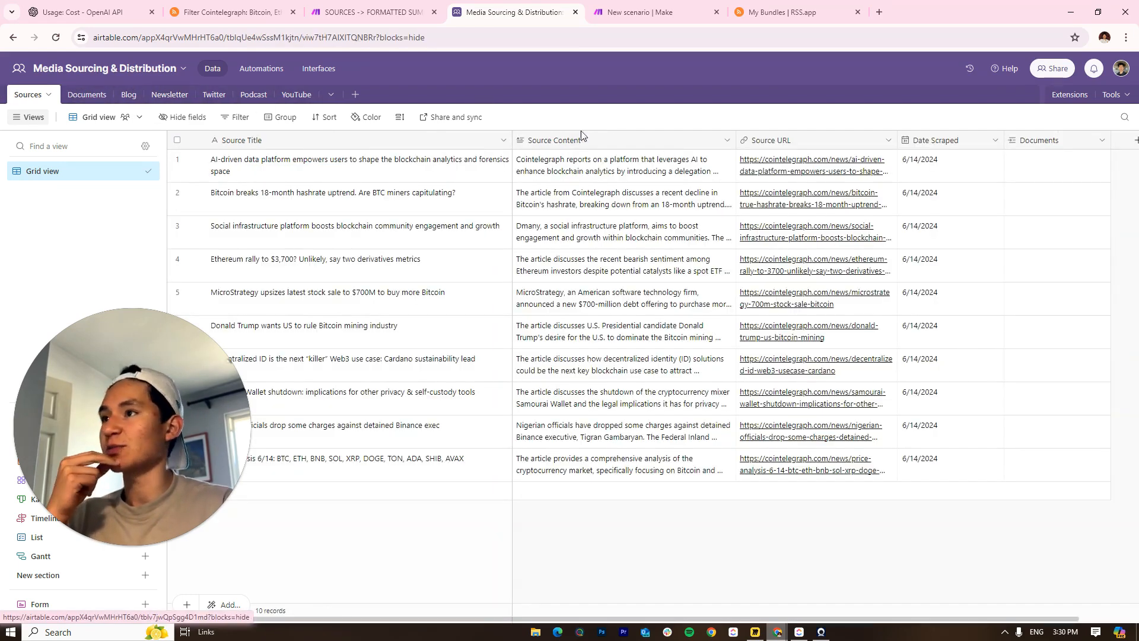
{"action": "left_click", "coordinate": [675, 5]}
{"action": "left_click_drag", "start_coordinate": [943, 287], "coordinate": [745, 346]}
{"action": "left_click_drag", "start_coordinate": [906, 286], "coordinate": [730, 335]}
{"action": "scroll", "coordinate": [761, 303], "scroll_direction": "up", "scroll_amount": 4}
{"action": "left_click_drag", "start_coordinate": [639, 230], "coordinate": [553, 215]}
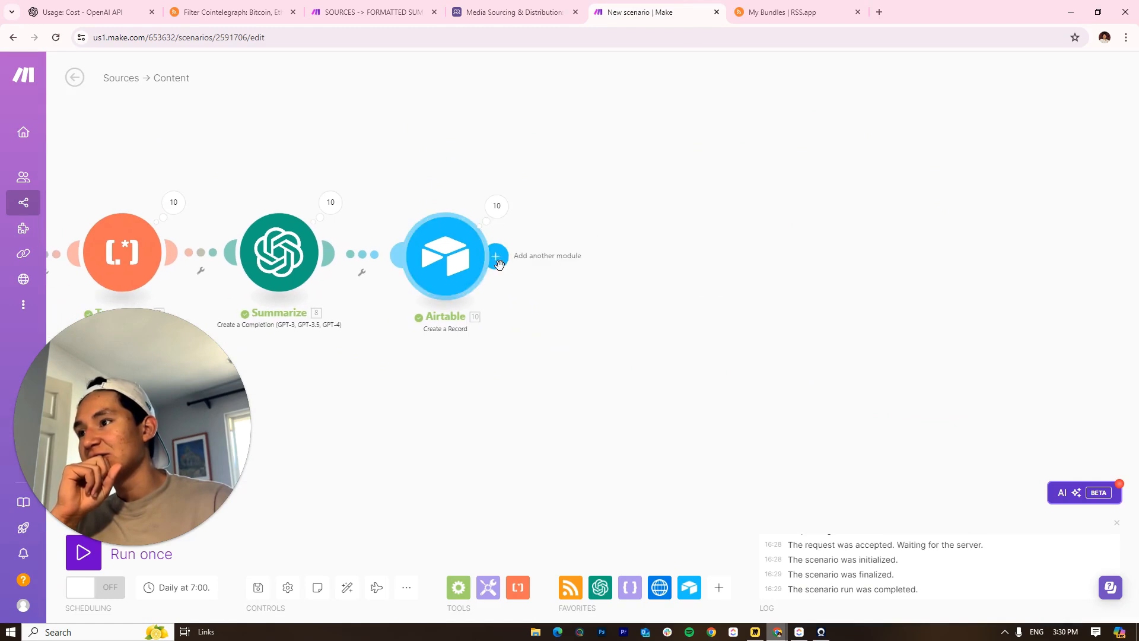
{"action": "left_click", "coordinate": [495, 256]}
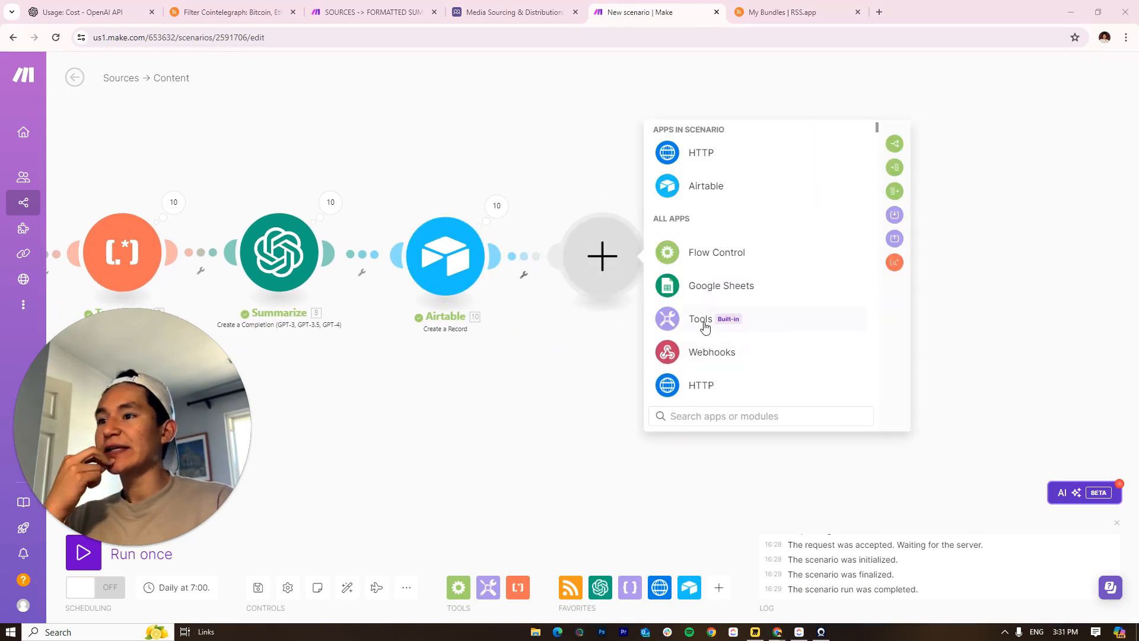
{"action": "left_click", "coordinate": [705, 325]}
{"action": "scroll", "coordinate": [833, 345], "scroll_direction": "down", "scroll_amount": 5}
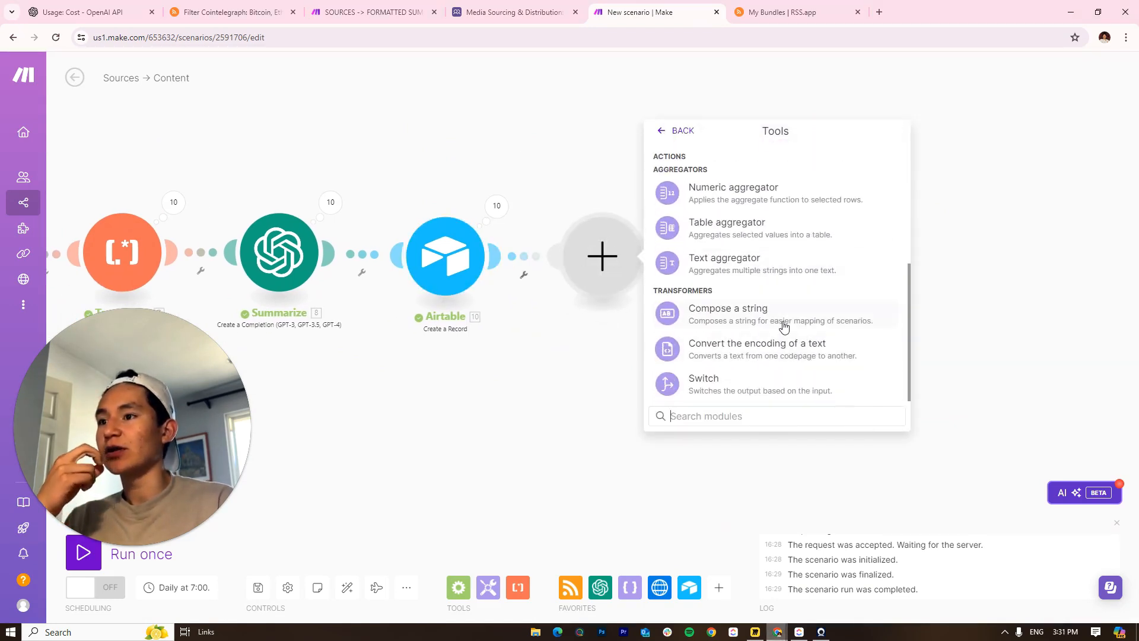
{"action": "left_click", "coordinate": [746, 265]}
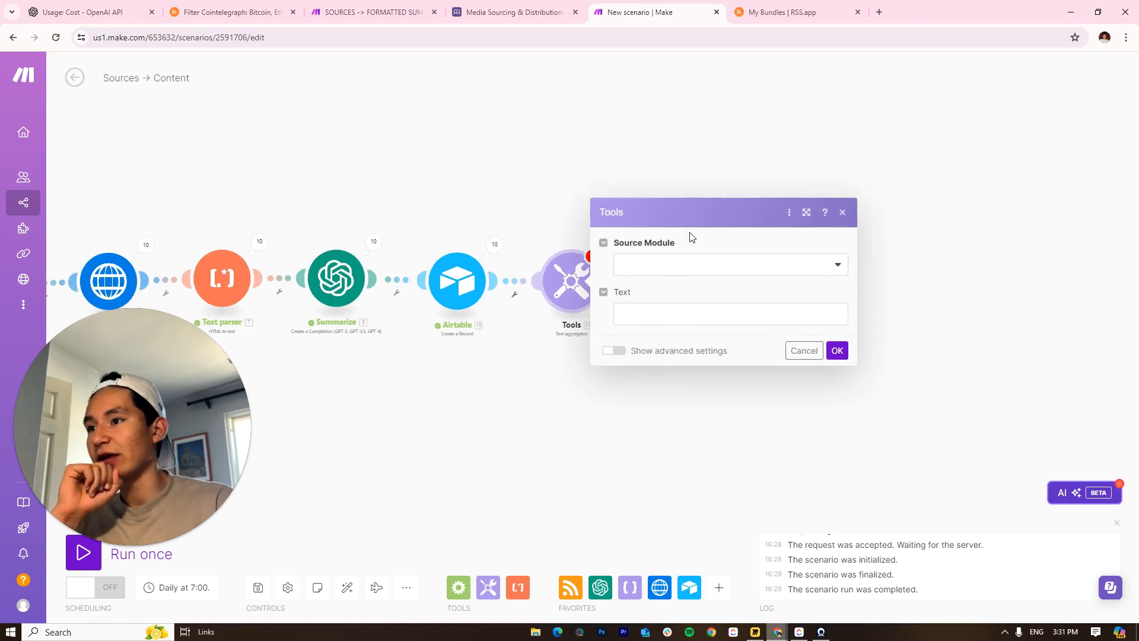
Compare the text aggregator's available source modules with the whole scenario chain, closing its settings without a choice
{"action": "left_click", "coordinate": [689, 263]}
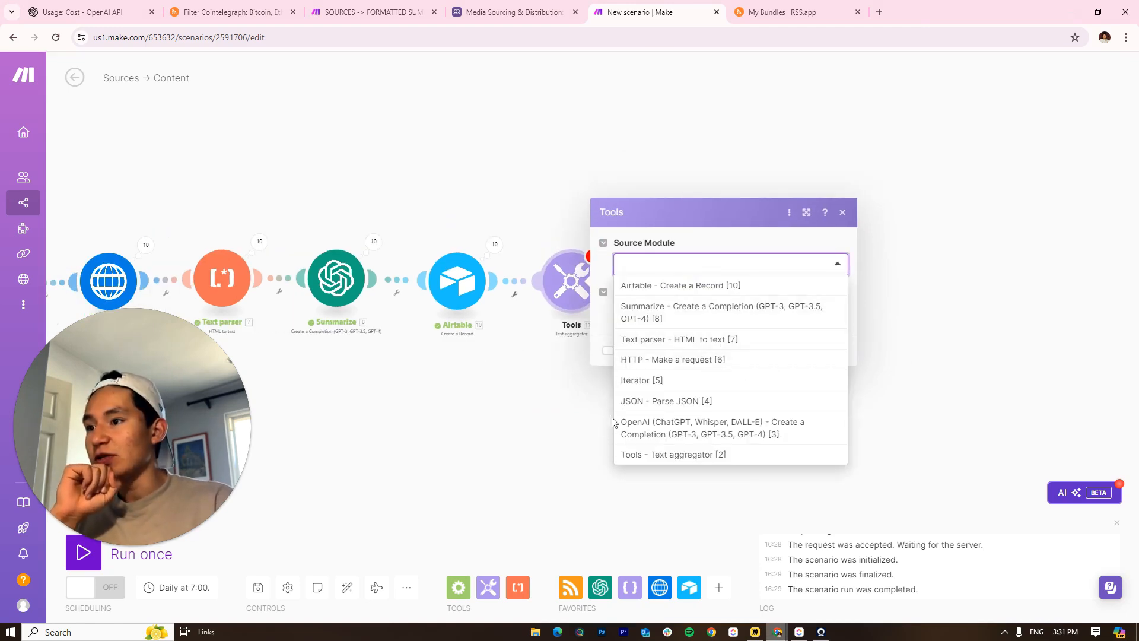
{"action": "left_click_drag", "start_coordinate": [234, 355], "coordinate": [848, 353]}
{"action": "left_click_drag", "start_coordinate": [706, 358], "coordinate": [579, 355]}
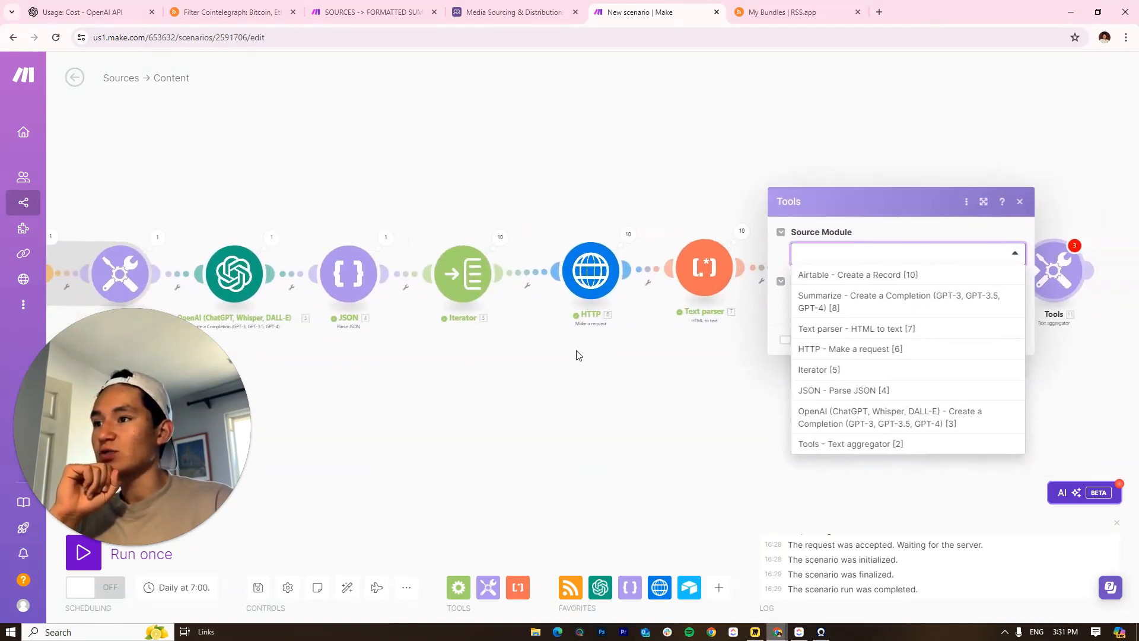
{"action": "left_click_drag", "start_coordinate": [446, 174], "coordinate": [503, 182]}
{"action": "scroll", "coordinate": [541, 221], "scroll_direction": "down", "scroll_amount": 1}
{"action": "left_click_drag", "start_coordinate": [543, 213], "coordinate": [536, 148]}
{"action": "left_click", "coordinate": [587, 128]}
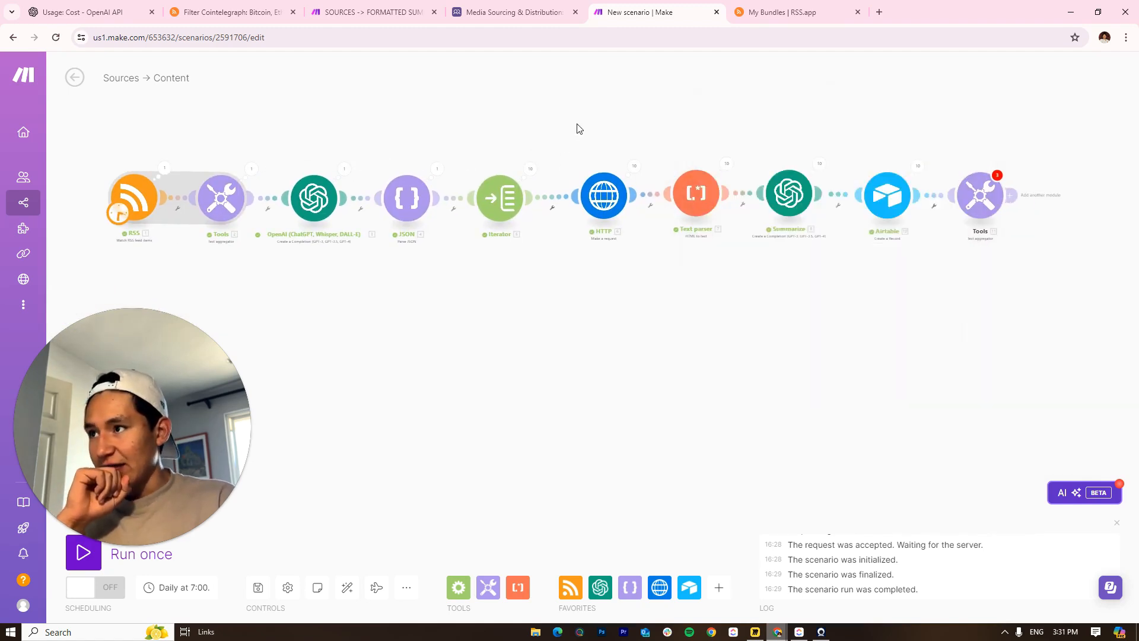
Inspect the run output of the JSON module and the Iterator to find where the articles split into bundles
{"action": "scroll", "coordinate": [579, 129], "scroll_direction": "up", "scroll_amount": 2}
{"action": "left_click", "coordinate": [422, 212]}
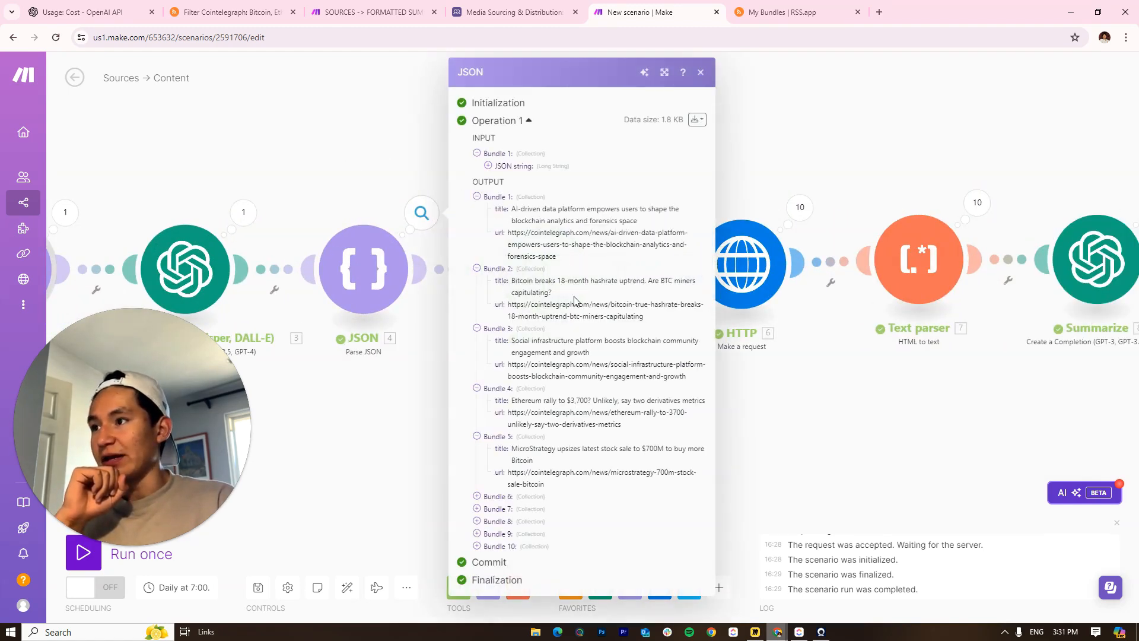
{"action": "left_click", "coordinate": [478, 197]}
{"action": "left_click", "coordinate": [382, 159]}
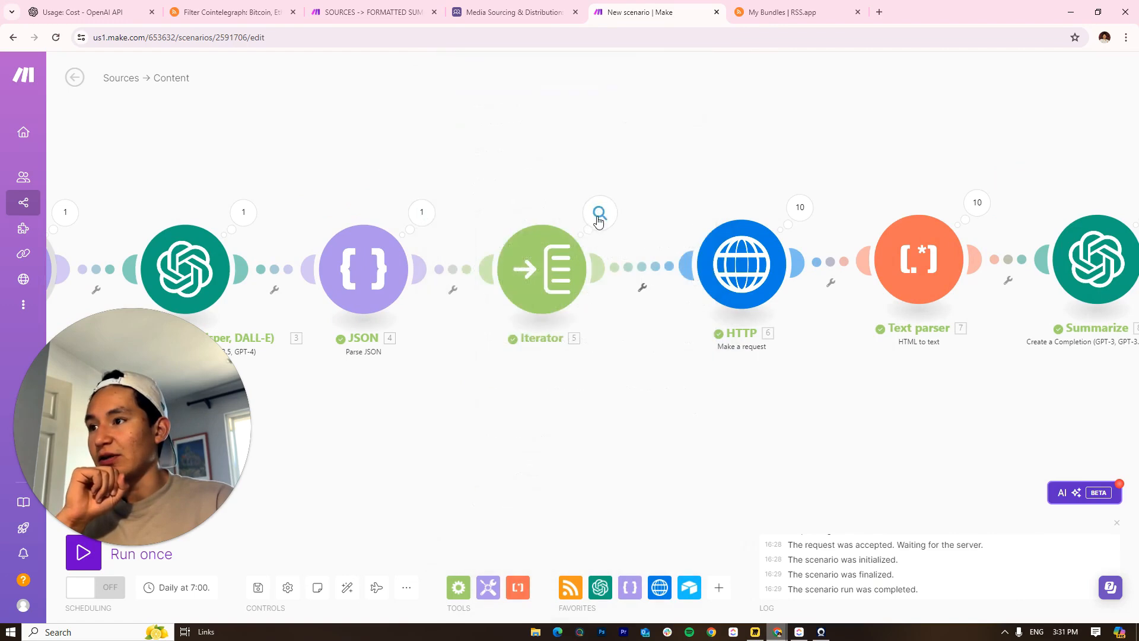
{"action": "left_click", "coordinate": [600, 215]}
{"action": "left_click", "coordinate": [569, 149]}
{"action": "left_click_drag", "start_coordinate": [784, 192], "coordinate": [718, 182]}
{"action": "scroll", "coordinate": [718, 186], "scroll_direction": "down", "scroll_amount": 3}
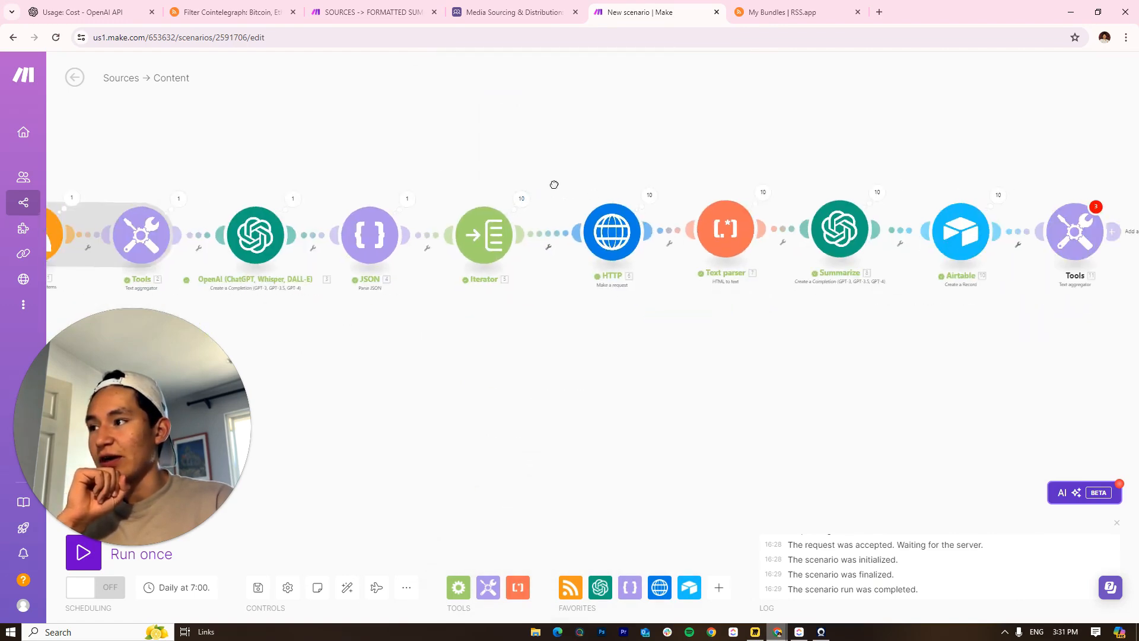
Set the new text aggregator's source module to JSON - Parse JSON [4]
{"action": "left_click", "coordinate": [774, 249]}
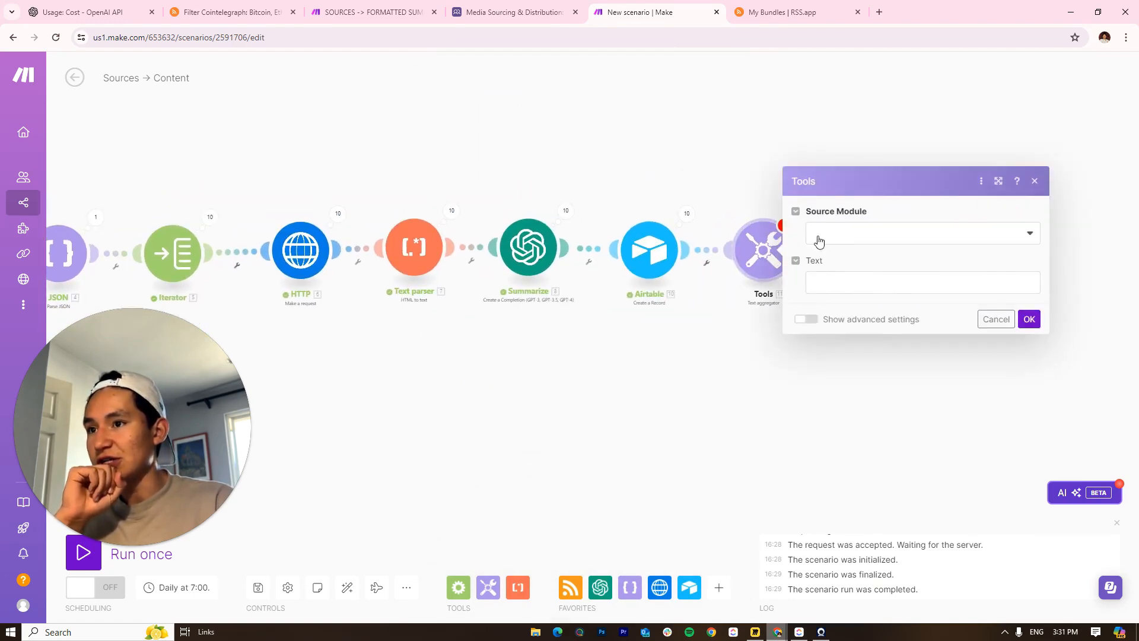
{"action": "left_click", "coordinate": [819, 237]}
{"action": "left_click", "coordinate": [864, 370]}
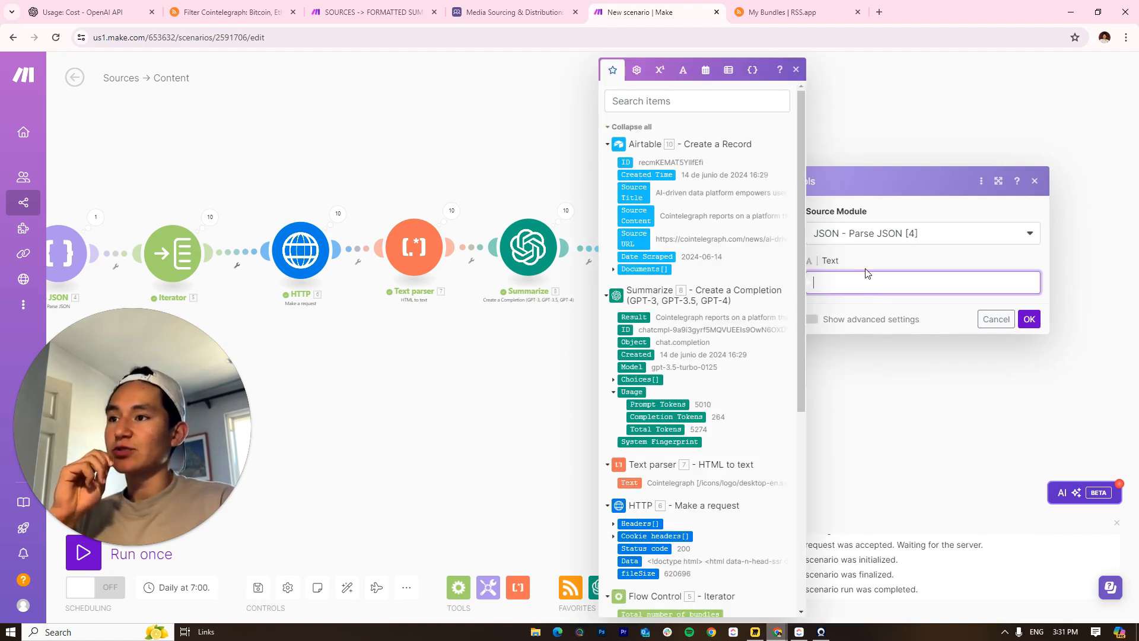
Show the text aggregator's advanced settings and set the row separator to New row
{"action": "left_click", "coordinate": [854, 318]}
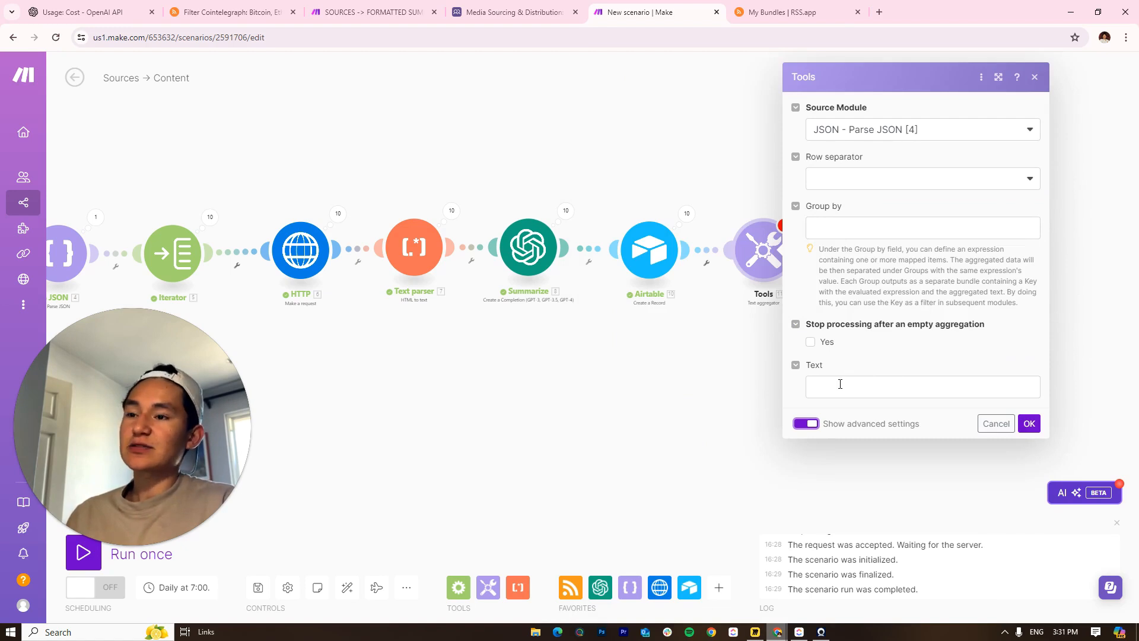
{"action": "left_click", "coordinate": [877, 382]}
{"action": "left_click", "coordinate": [821, 459]}
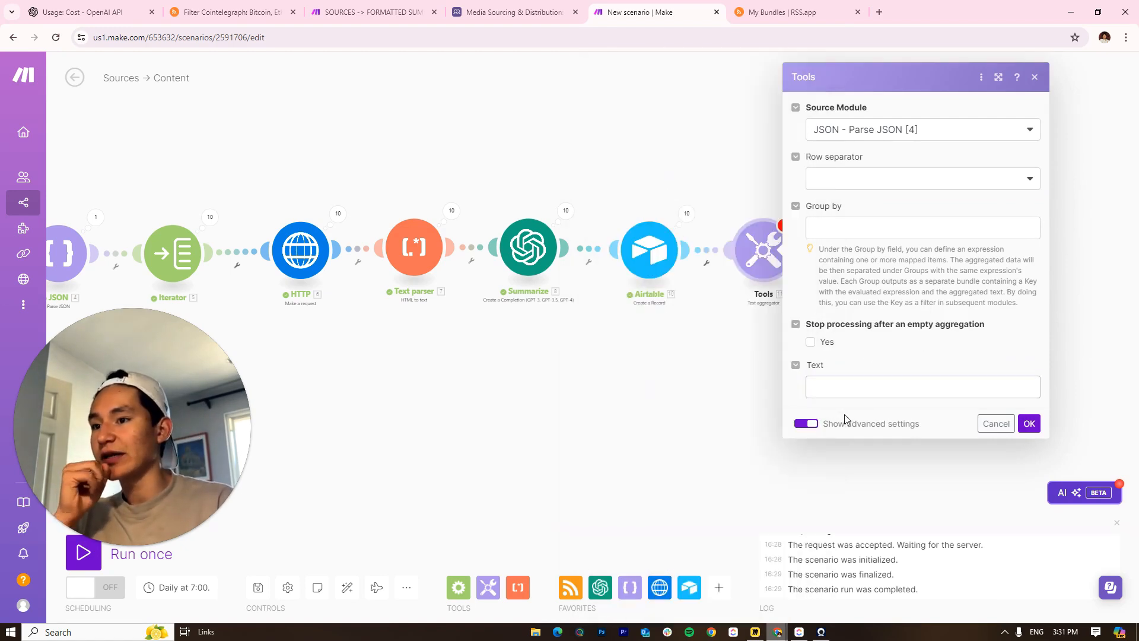
{"action": "left_click", "coordinate": [873, 181]}
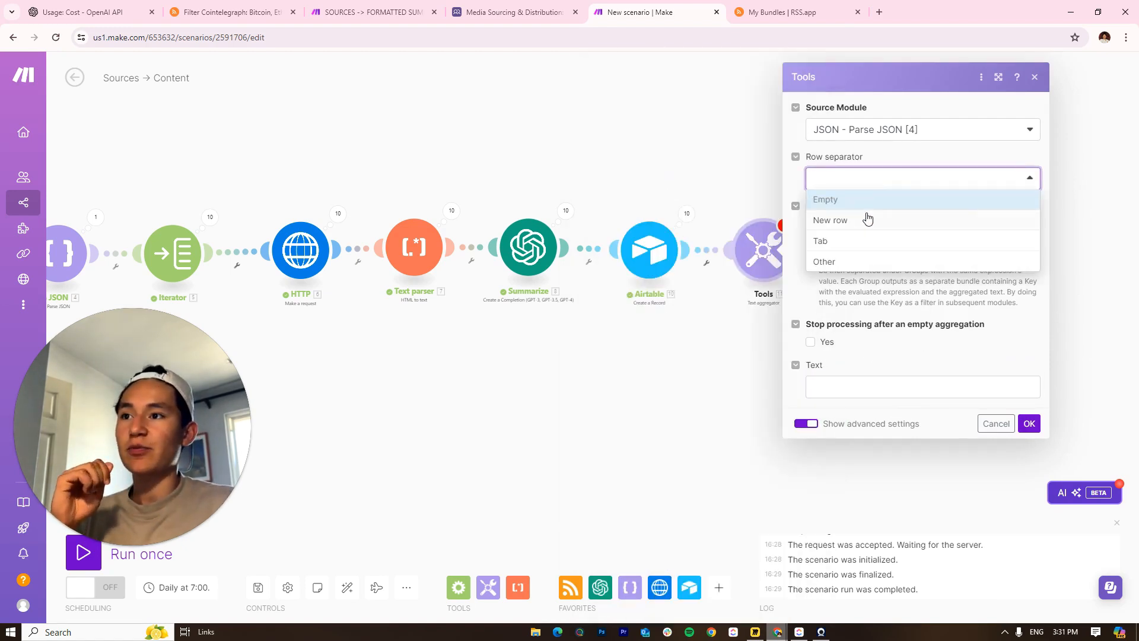
{"action": "left_click", "coordinate": [868, 220]}
{"action": "left_click", "coordinate": [869, 233]}
{"action": "left_click", "coordinate": [858, 259]}
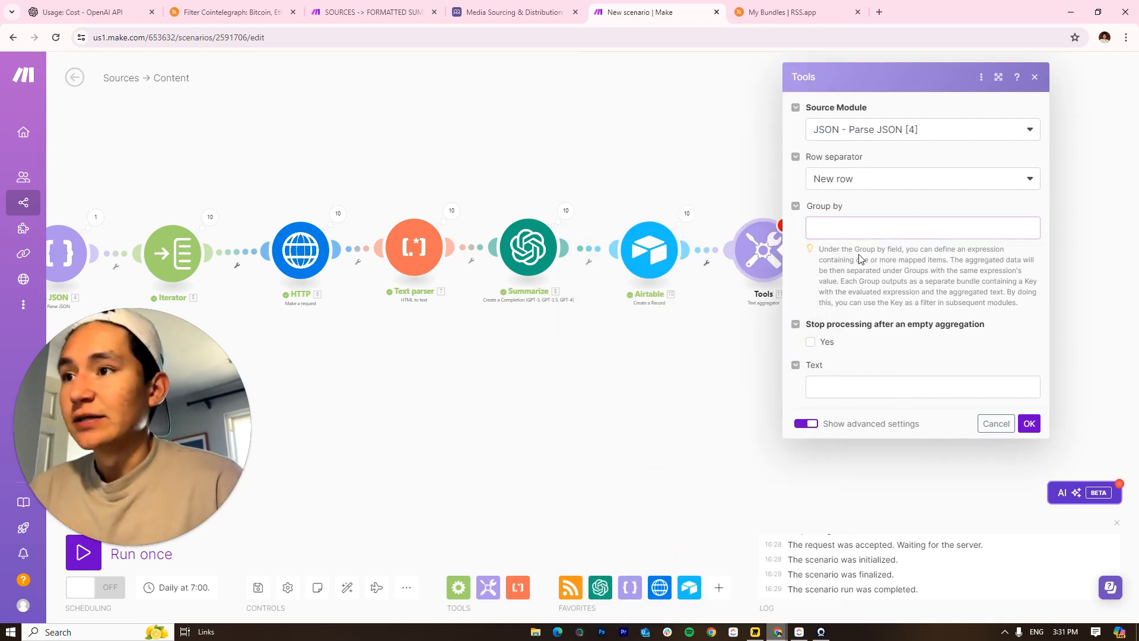
Examine the Airtable module's run operations, including the input and output bundles of Operation 2
{"action": "left_click", "coordinate": [712, 199]}
{"action": "left_click", "coordinate": [689, 215]}
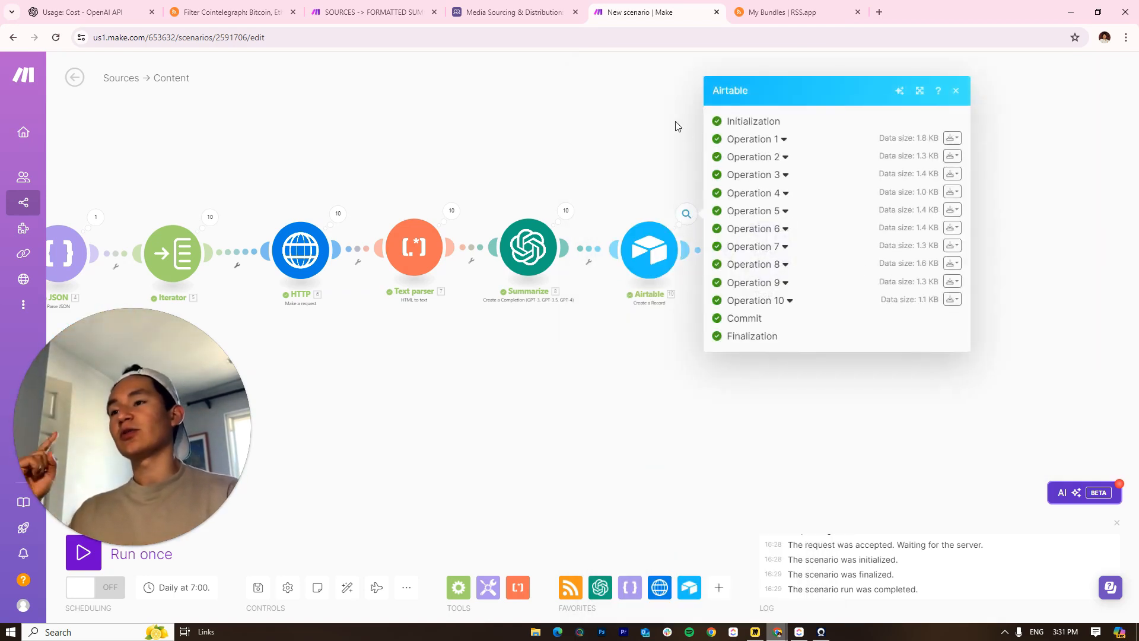
{"action": "left_click", "coordinate": [667, 205]}
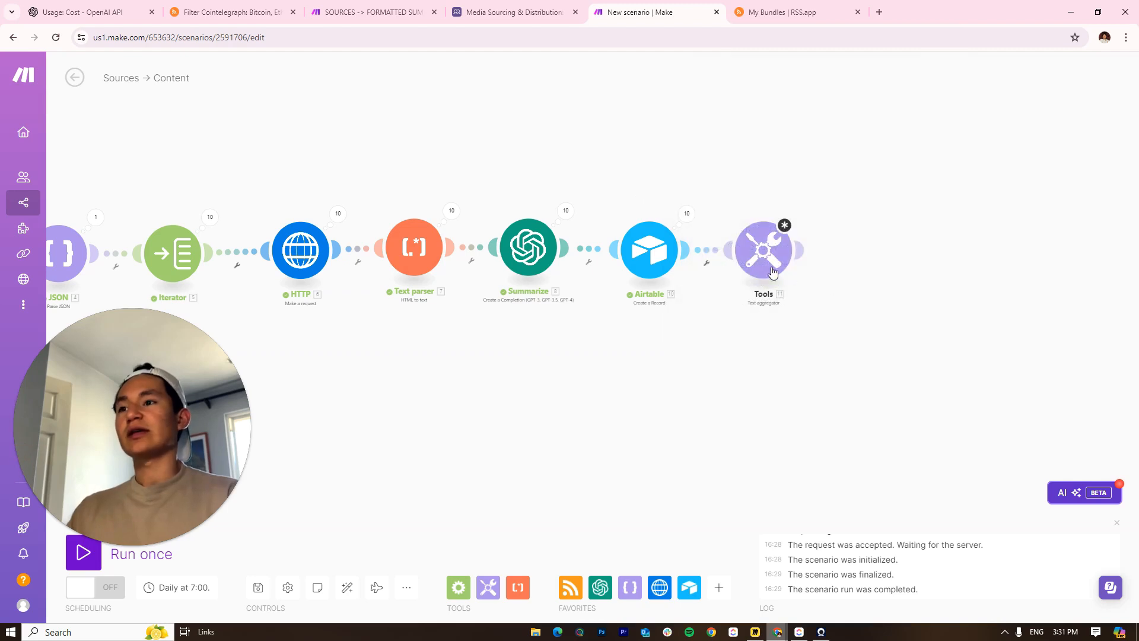
{"action": "left_click", "coordinate": [750, 254]}
{"action": "left_click", "coordinate": [705, 164]}
{"action": "left_click_drag", "start_coordinate": [714, 172], "coordinate": [584, 159]}
{"action": "left_click", "coordinate": [645, 232]}
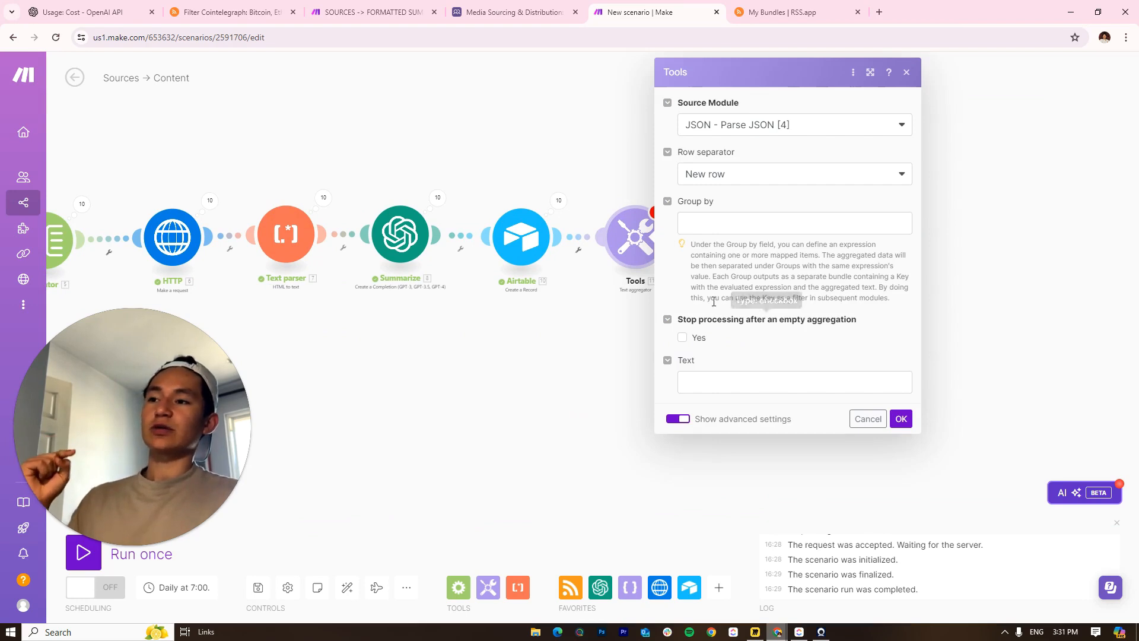
{"action": "left_click", "coordinate": [562, 199]}
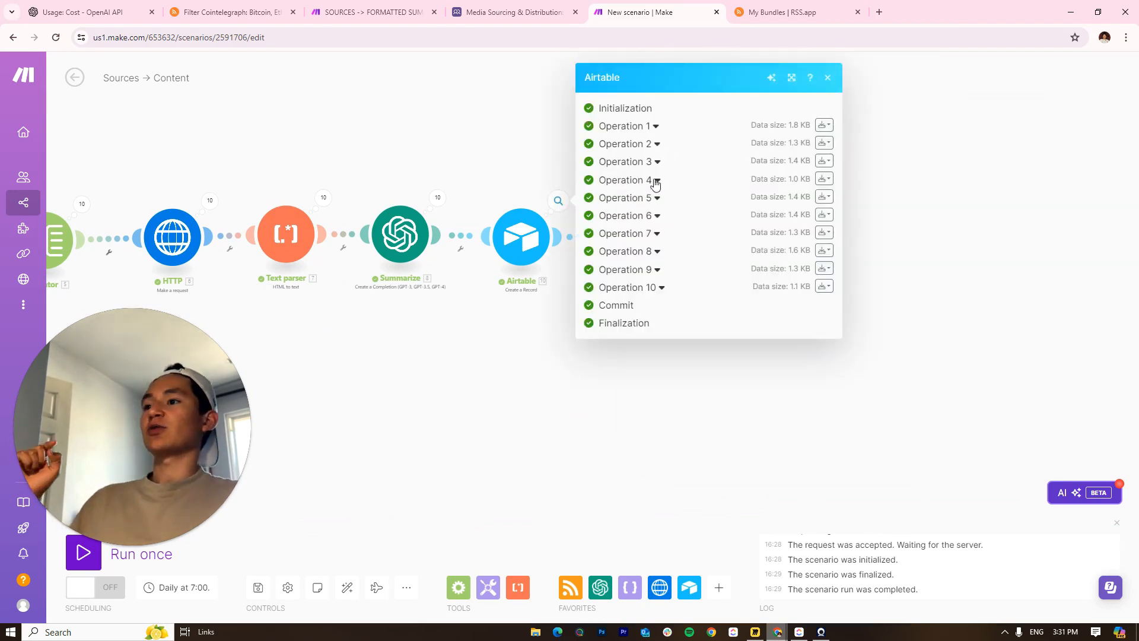
{"action": "left_click", "coordinate": [655, 148]}
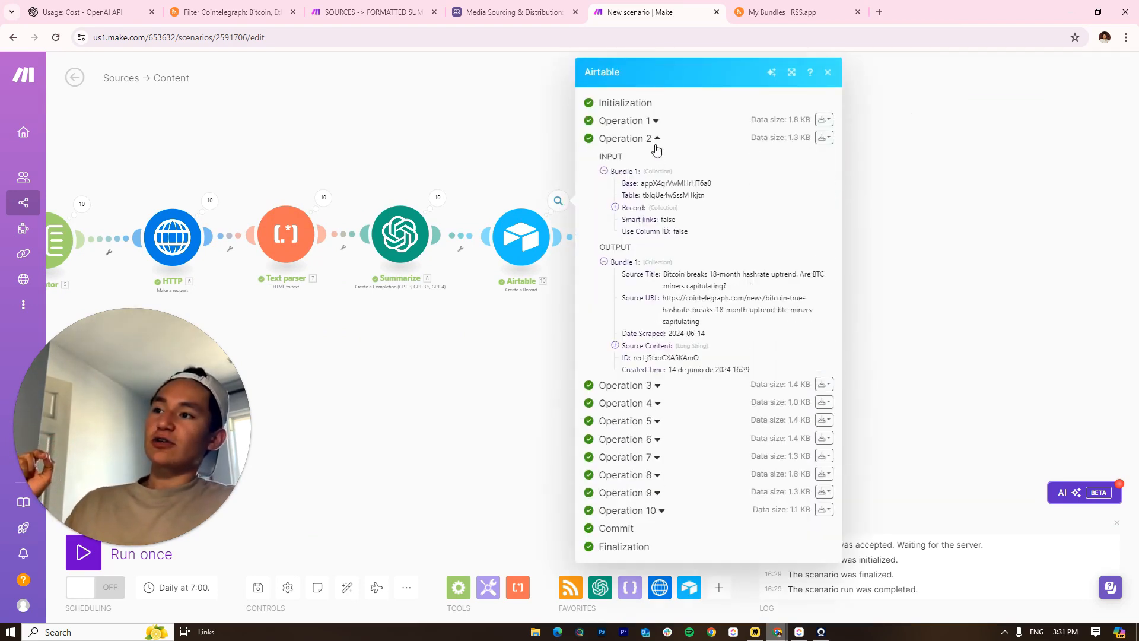
{"action": "left_click", "coordinate": [656, 148]}
{"action": "left_click", "coordinate": [527, 182]}
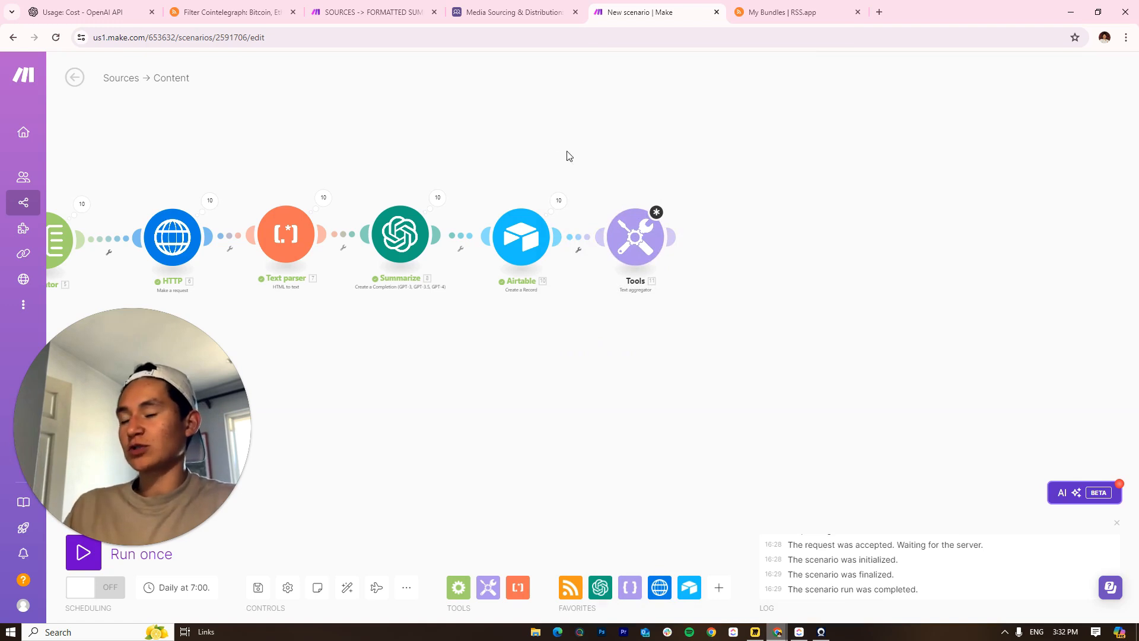
Save the text aggregator's source module and row separator settings
{"action": "left_click", "coordinate": [635, 237]}
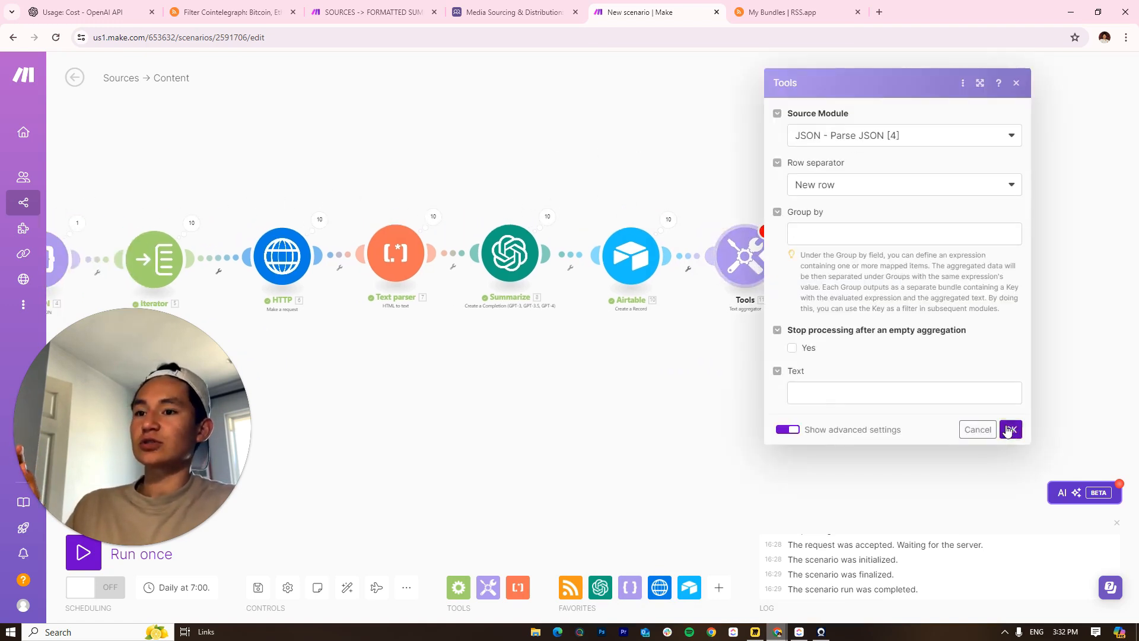
{"action": "left_click", "coordinate": [1009, 429]}
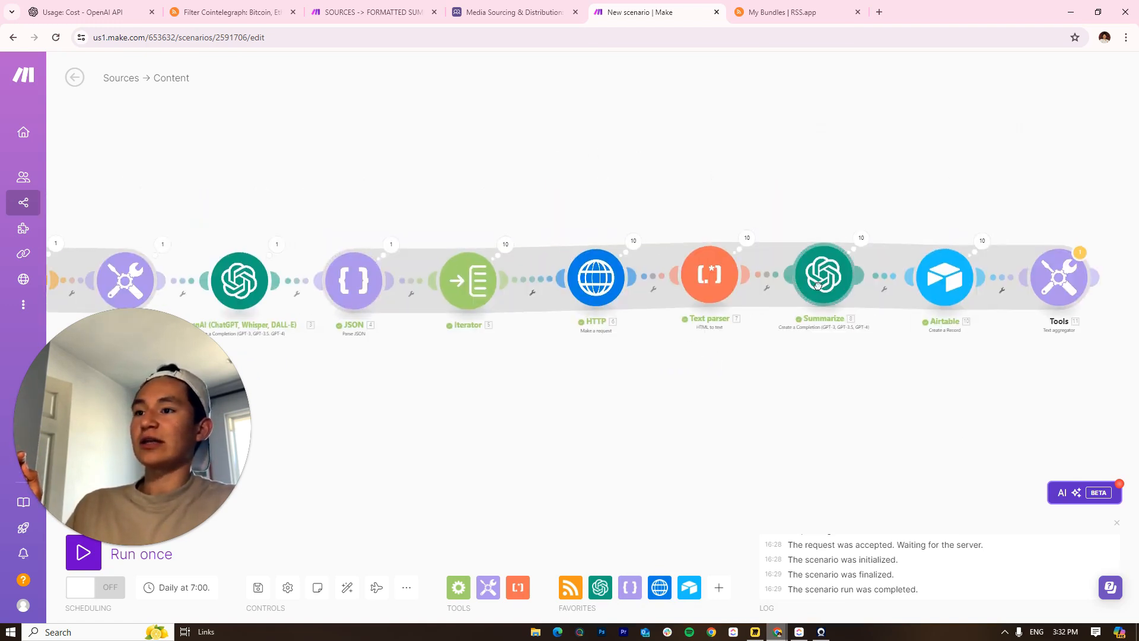
{"action": "left_click_drag", "start_coordinate": [818, 285], "coordinate": [509, 294]}
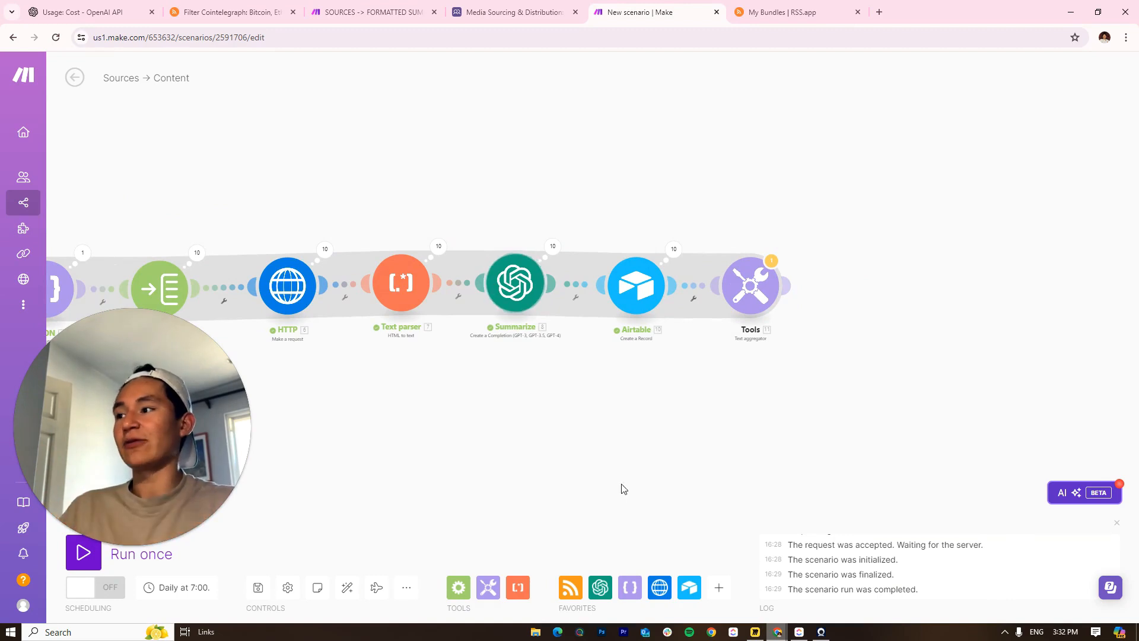
Fill the text aggregator's text with a "Title:" line mapped to Source Title and a "Content:" line mapped to Source Content
{"action": "left_click", "coordinate": [751, 286]}
{"action": "left_click", "coordinate": [886, 251]}
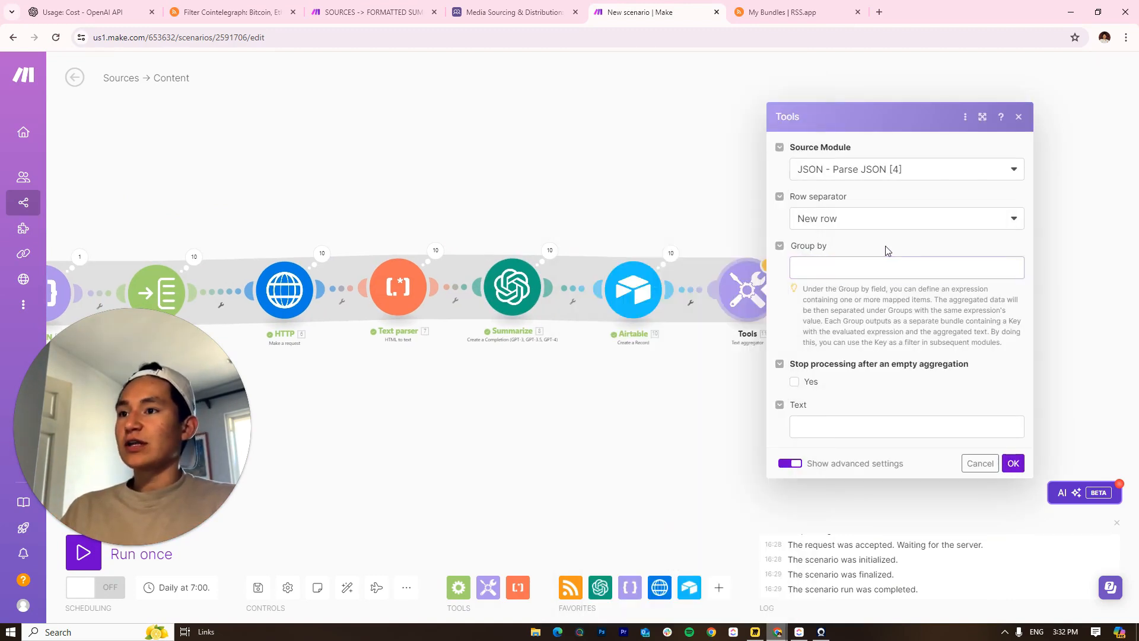
{"action": "left_click", "coordinate": [852, 257]}
{"action": "left_click", "coordinate": [859, 371]}
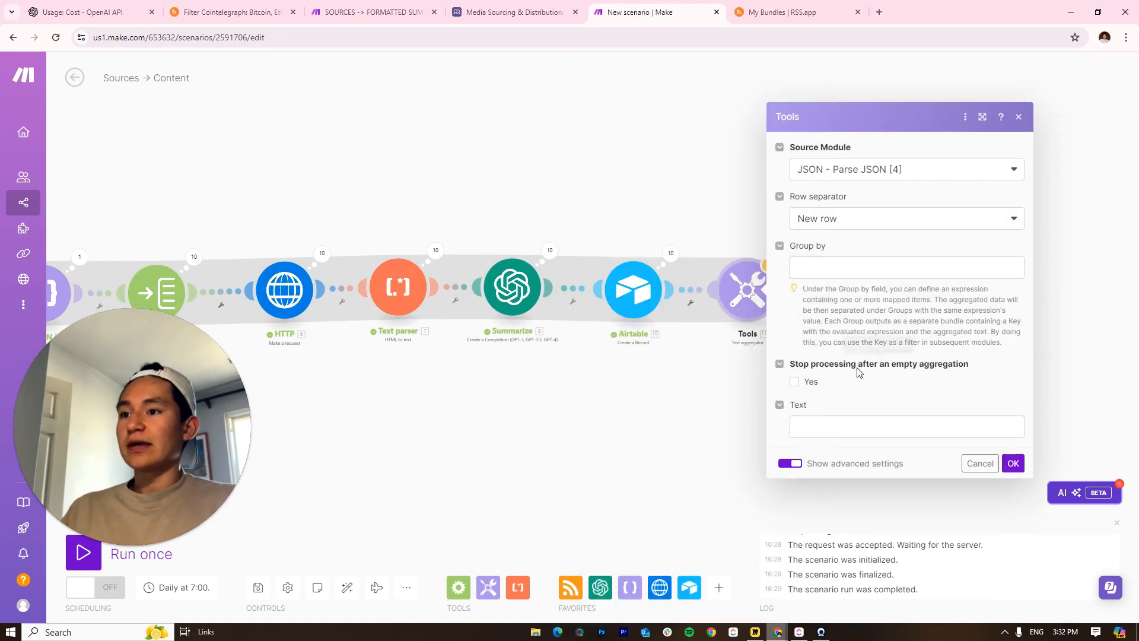
{"action": "left_click", "coordinate": [825, 425]}
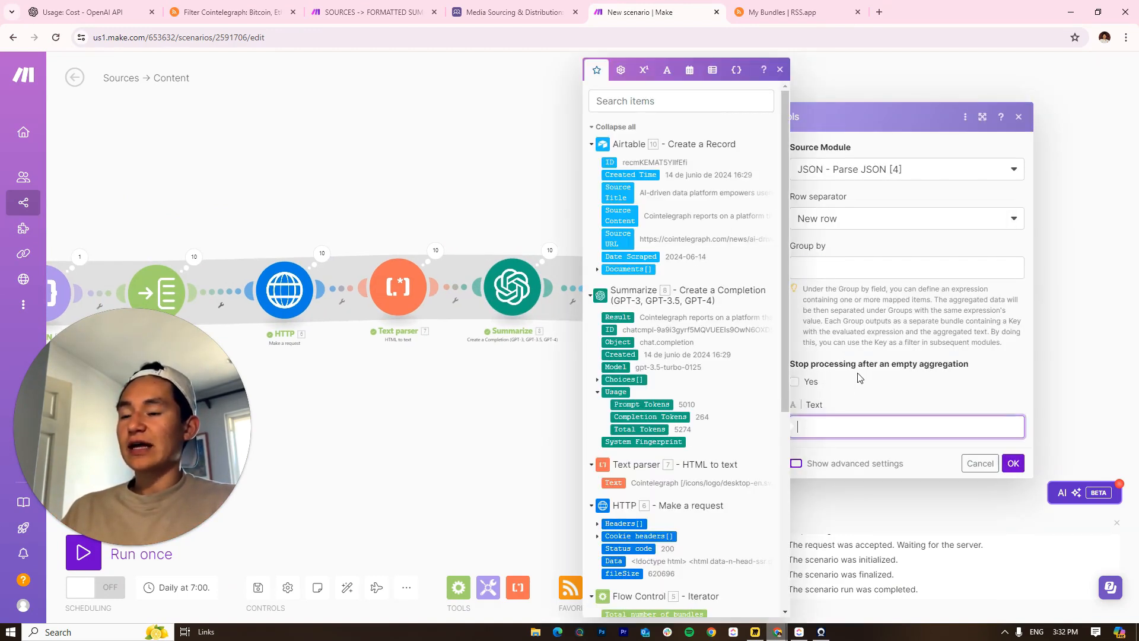
{"action": "left_click", "coordinate": [860, 411]}
{"action": "left_click", "coordinate": [824, 422]}
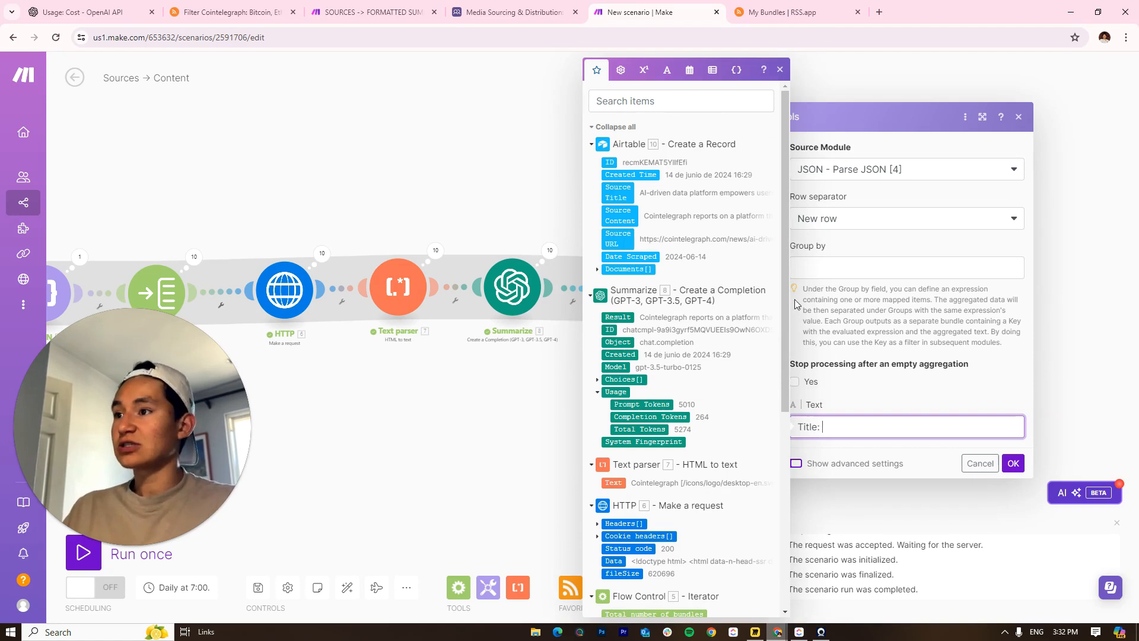
{"action": "type", "text": "Title:"}
{"action": "left_click", "coordinate": [603, 194]}
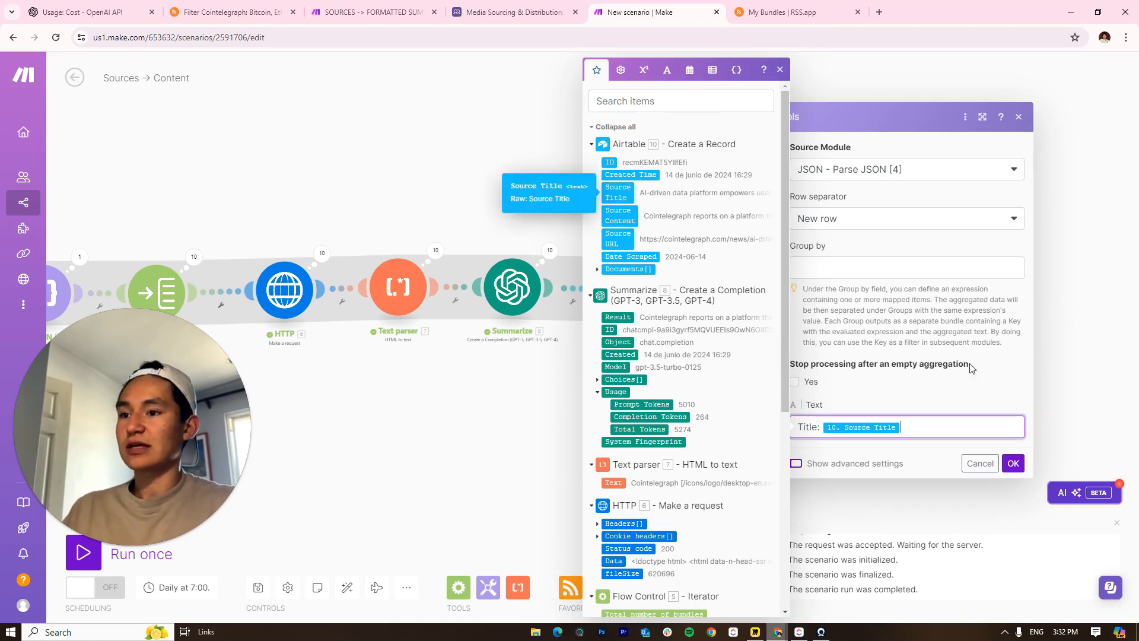
{"action": "key", "text": "Return"}
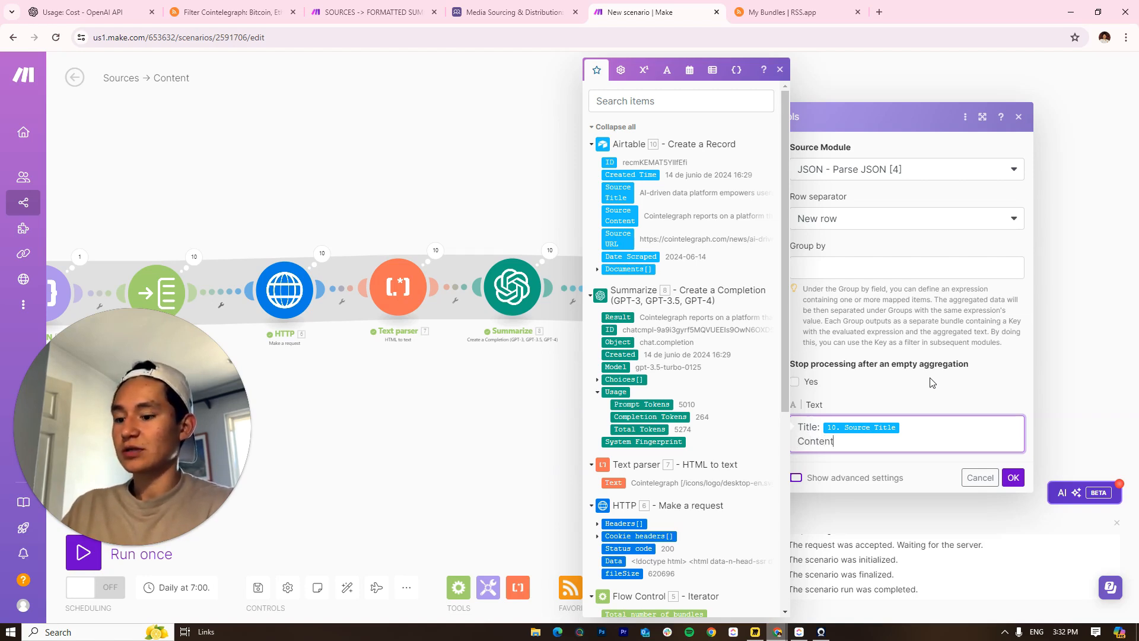
{"action": "type", "text": ":"}
{"action": "left_click", "coordinate": [619, 215]}
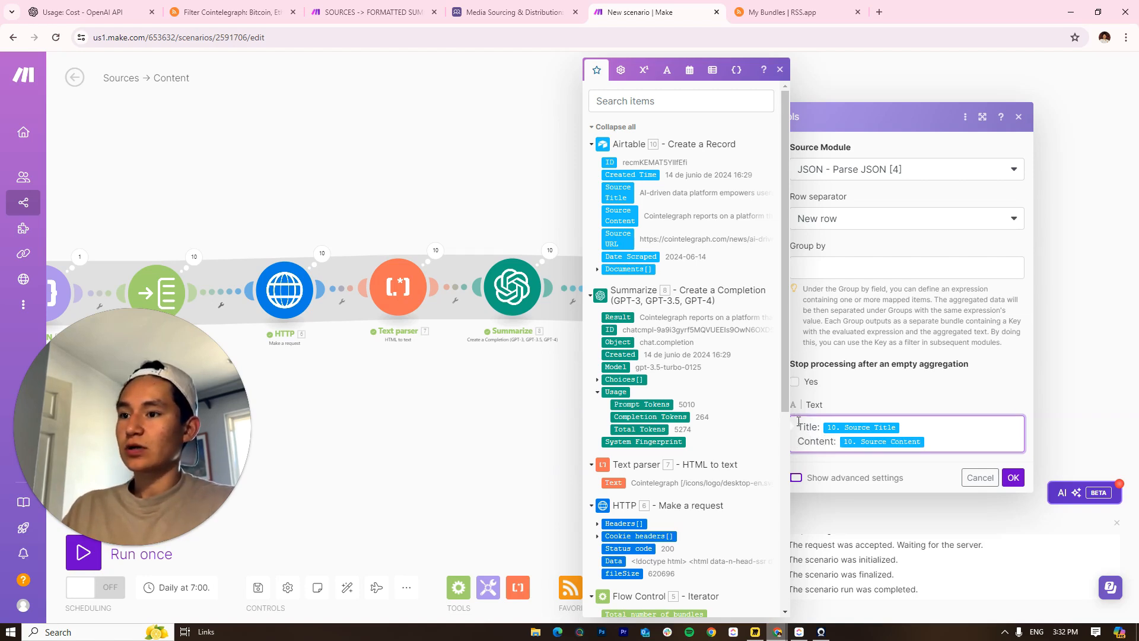
Insert a blank line above the title, add a "URL:" line mapped to Source URL, and save the text aggregator with the New row separator
{"action": "left_click", "coordinate": [798, 421]}
{"action": "key", "text": "Return"}
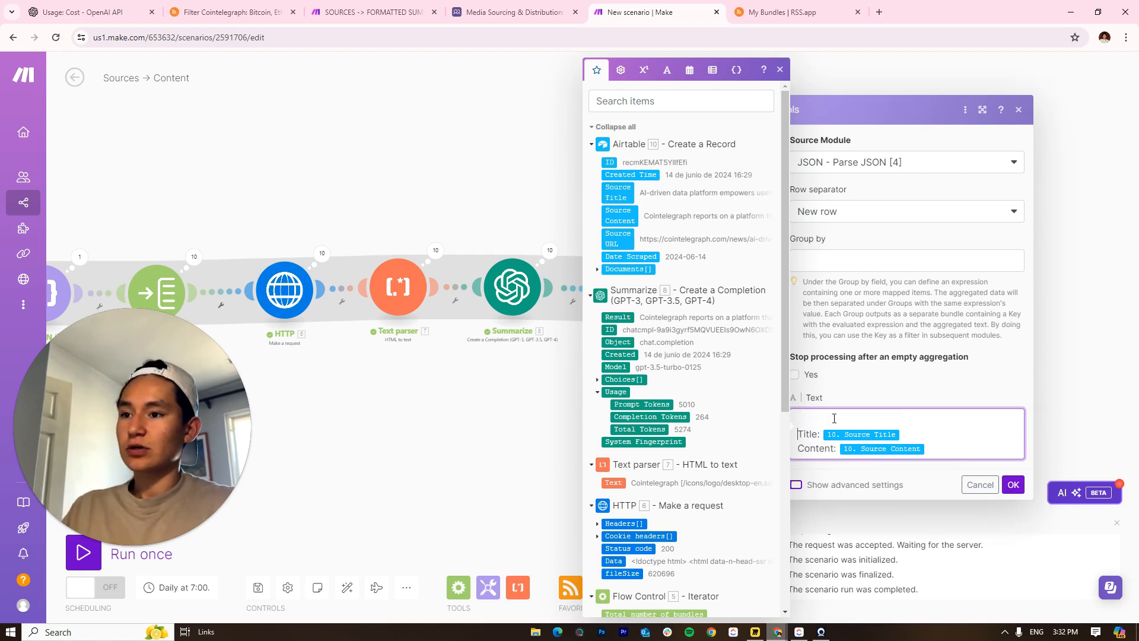
{"action": "left_click", "coordinate": [944, 452]}
{"action": "key", "text": "Return"}
{"action": "key", "text": "Return"}
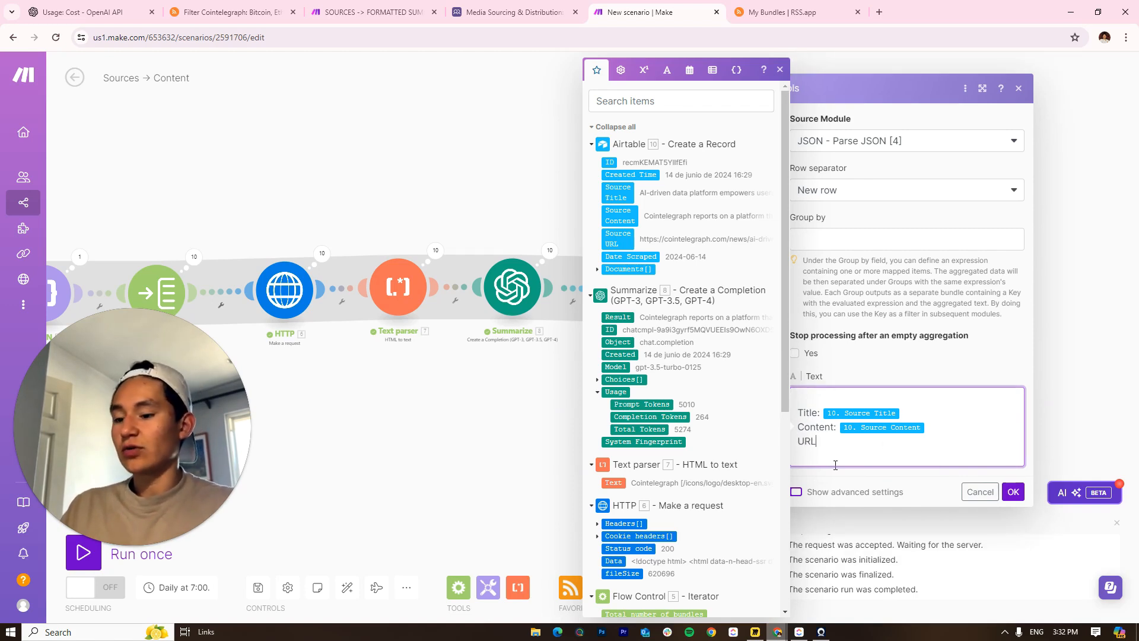
{"action": "left_click", "coordinate": [625, 246]}
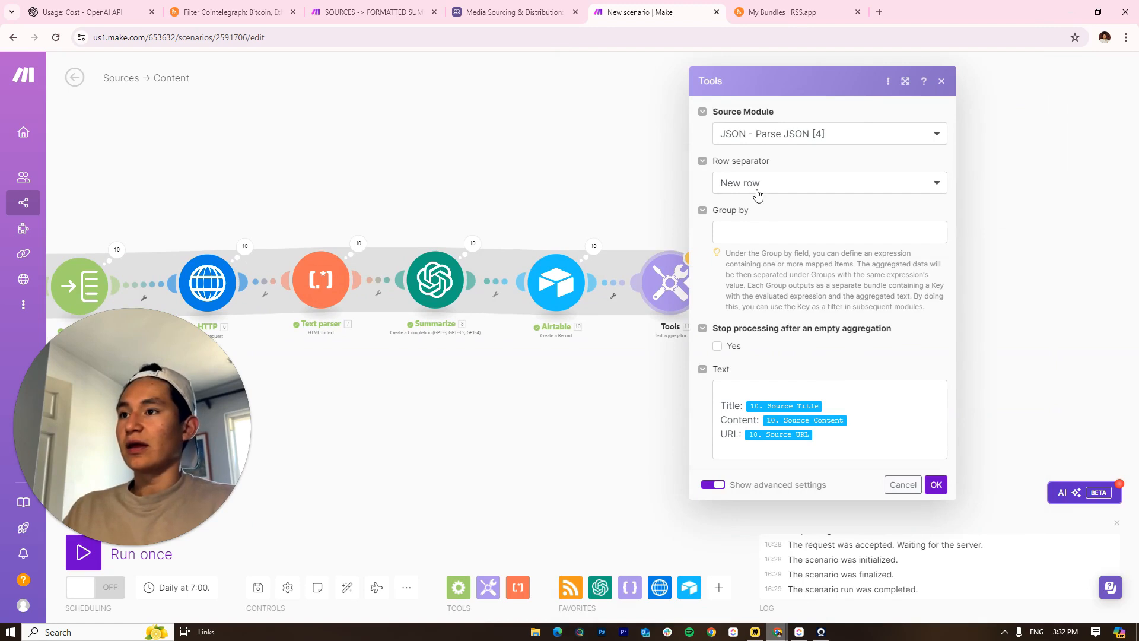
{"action": "left_click", "coordinate": [758, 195]}
{"action": "left_click", "coordinate": [772, 222]}
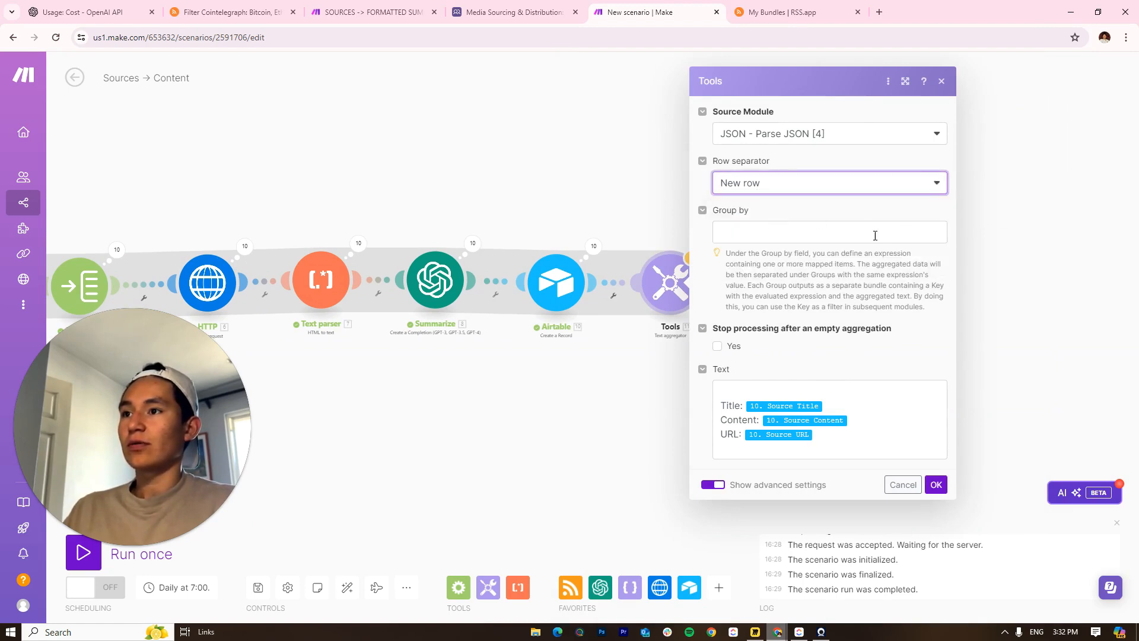
{"action": "left_click", "coordinate": [893, 378]}
{"action": "left_click_drag", "start_coordinate": [676, 341], "coordinate": [749, 300]}
{"action": "left_click_drag", "start_coordinate": [749, 237], "coordinate": [752, 239]}
{"action": "left_click_drag", "start_coordinate": [642, 292], "coordinate": [914, 281]}
{"action": "scroll", "coordinate": [914, 281], "scroll_direction": "down", "scroll_amount": 3}
{"action": "left_click_drag", "start_coordinate": [771, 282], "coordinate": [557, 263]}
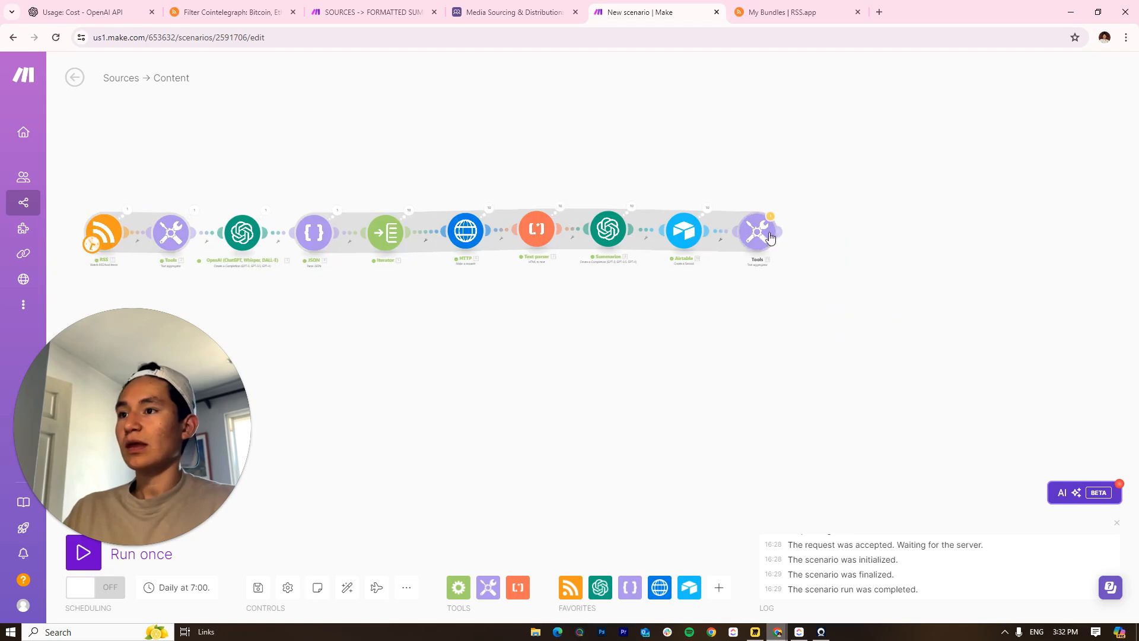
{"action": "scroll", "coordinate": [786, 234], "scroll_direction": "up", "scroll_amount": 4}
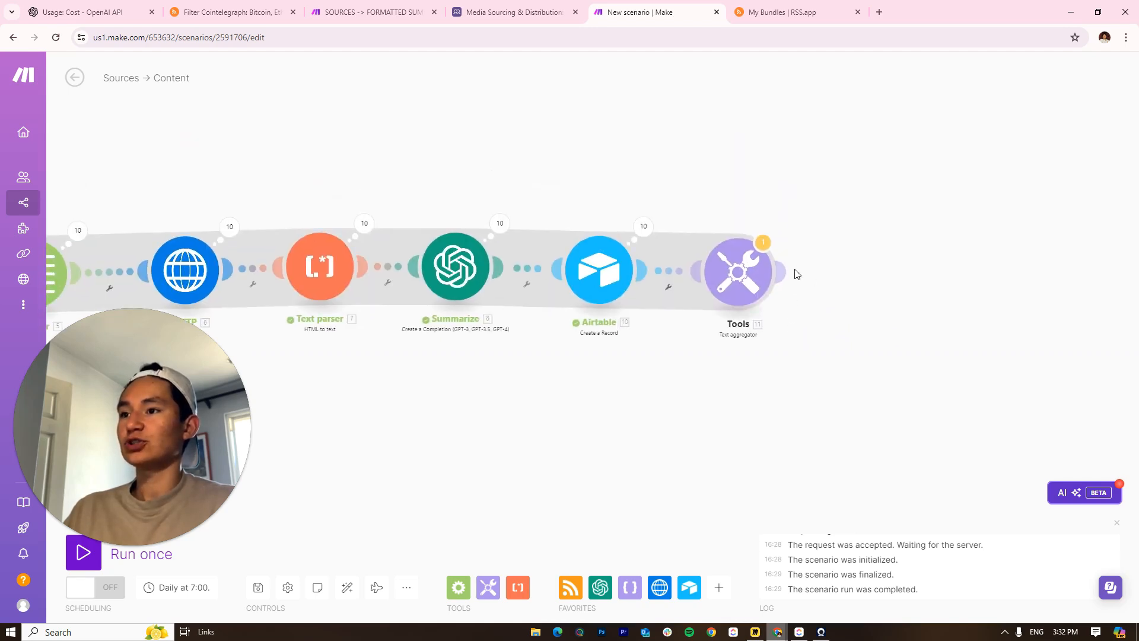
{"action": "left_click", "coordinate": [788, 274]}
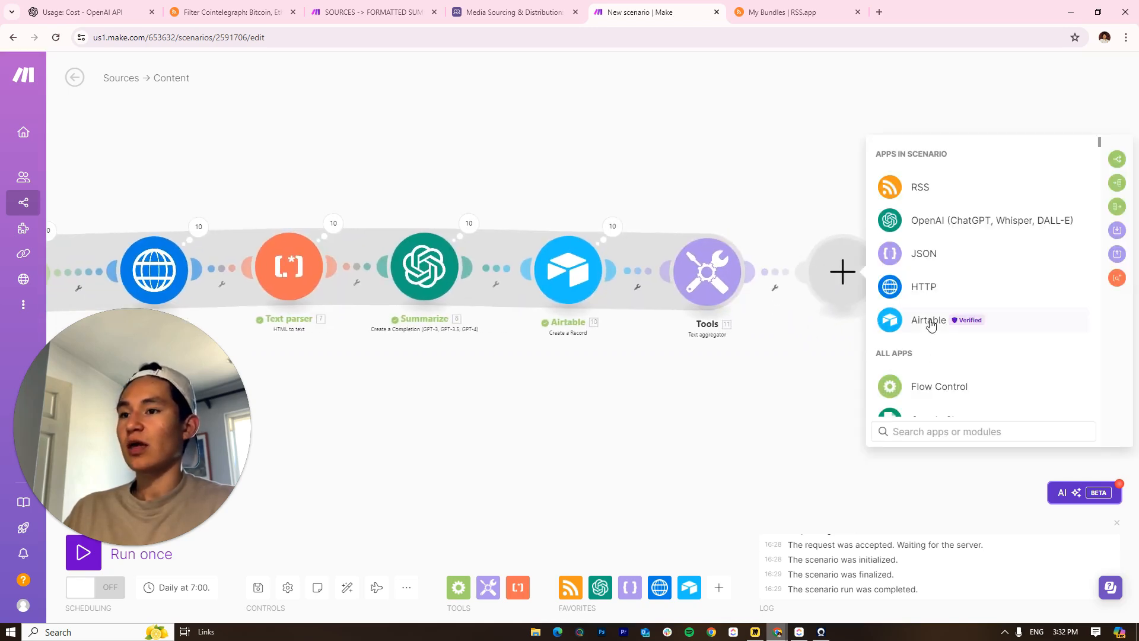
{"action": "left_click", "coordinate": [929, 322]}
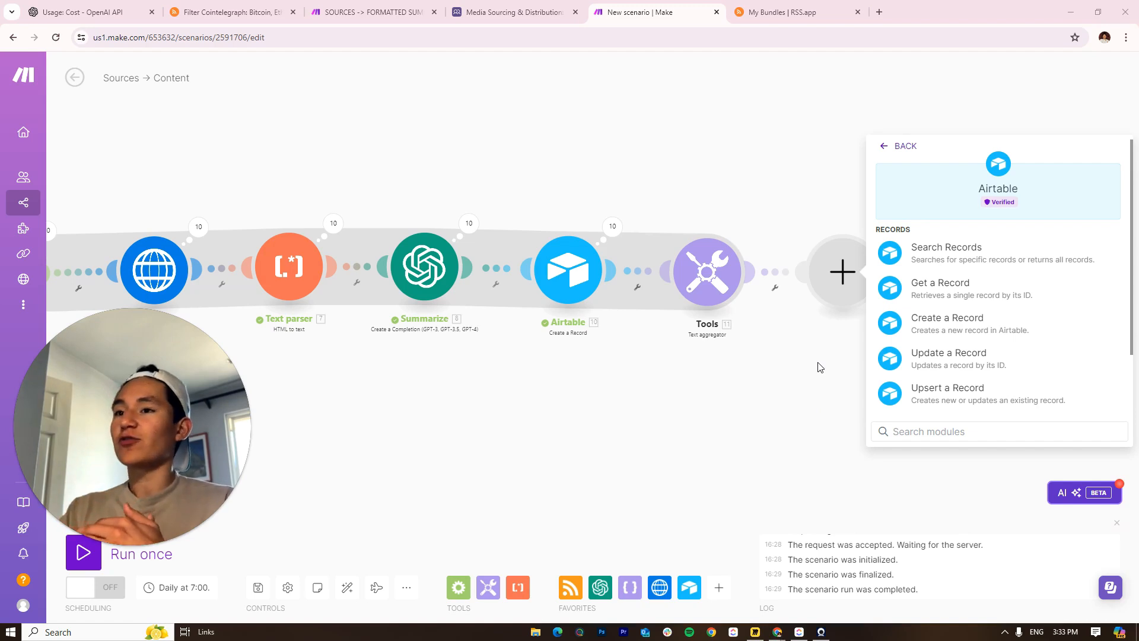
{"action": "left_click_drag", "start_coordinate": [761, 359], "coordinate": [771, 364]}
{"action": "left_click", "coordinate": [713, 358]}
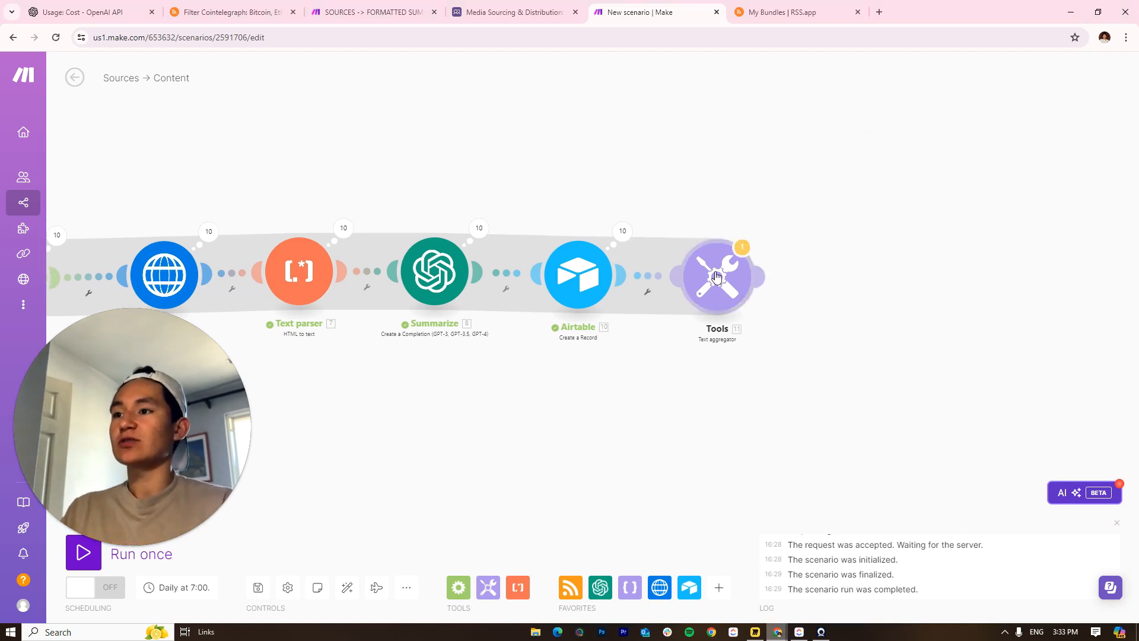
{"action": "right_click", "coordinate": [718, 274]}
{"action": "left_click", "coordinate": [718, 276]}
{"action": "left_click_drag", "start_coordinate": [658, 340], "coordinate": [973, 300]}
{"action": "scroll", "coordinate": [571, 302], "scroll_direction": "down", "scroll_amount": 5}
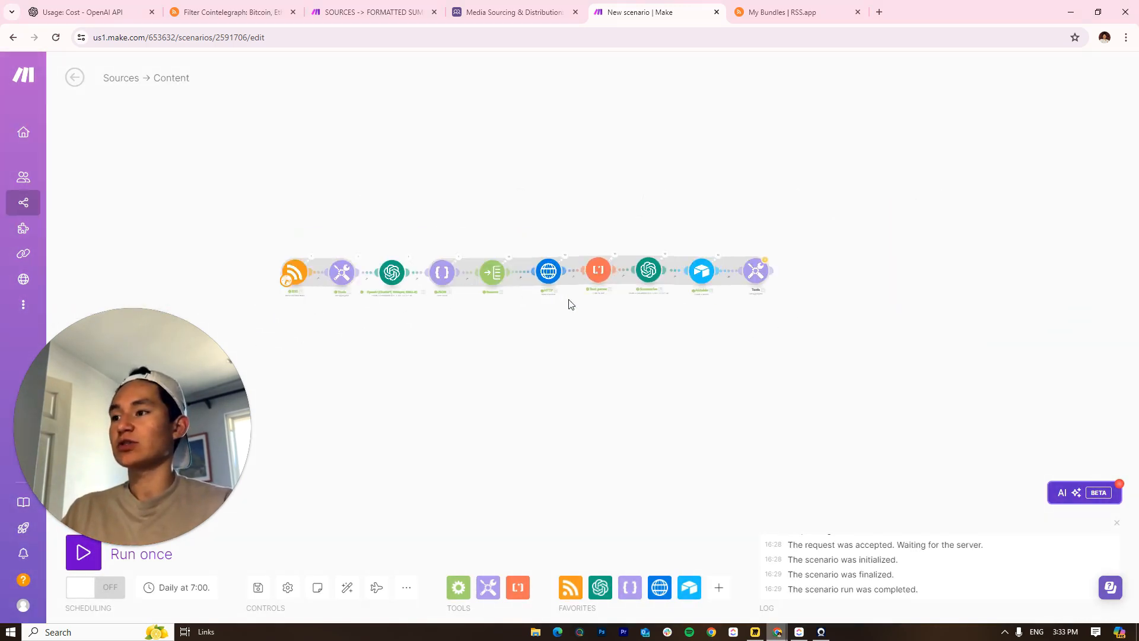
{"action": "left_click_drag", "start_coordinate": [572, 301], "coordinate": [727, 261]}
{"action": "left_click_drag", "start_coordinate": [579, 308], "coordinate": [445, 196]}
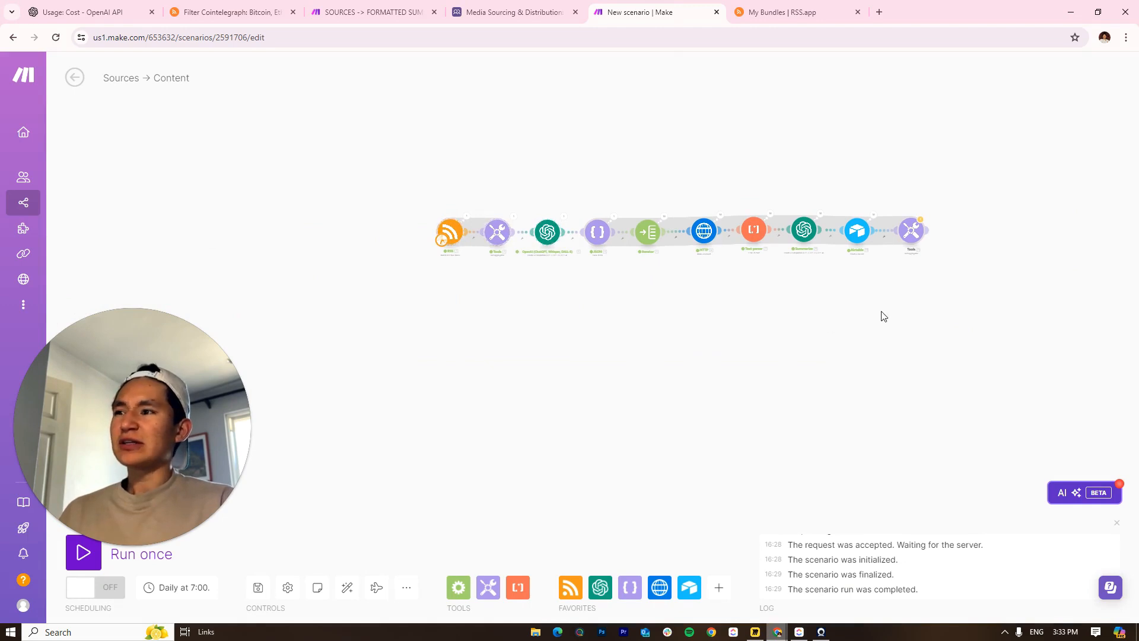
Add an OpenAI Create a Completion module after the text aggregator
{"action": "scroll", "coordinate": [735, 368], "scroll_direction": "up", "scroll_amount": 5}
{"action": "left_click", "coordinate": [678, 273]}
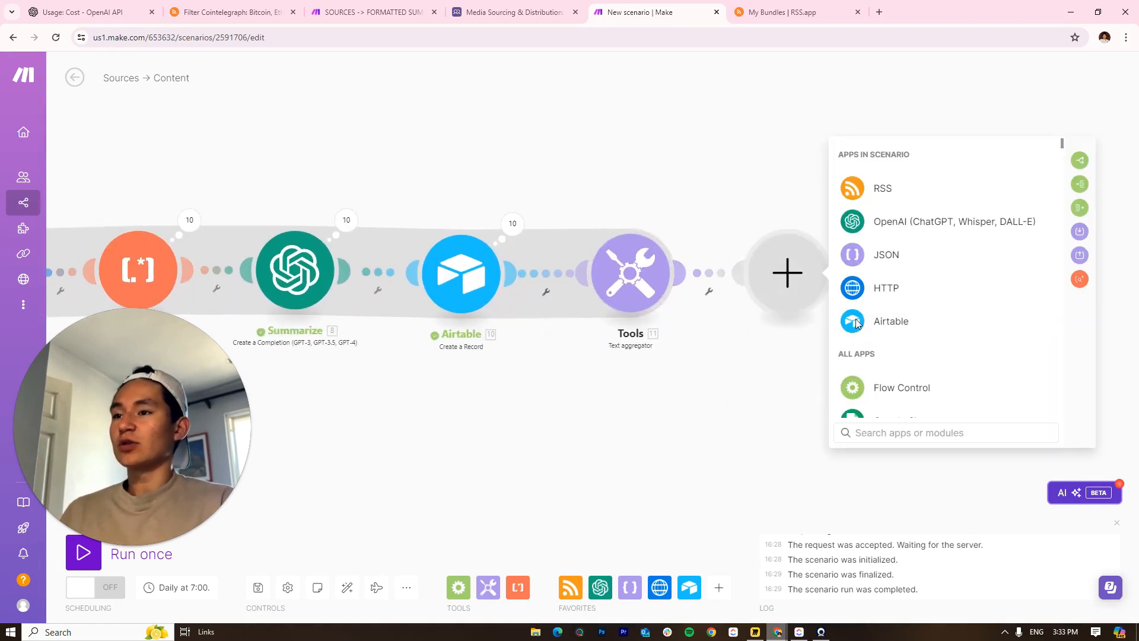
{"action": "left_click", "coordinate": [890, 224]}
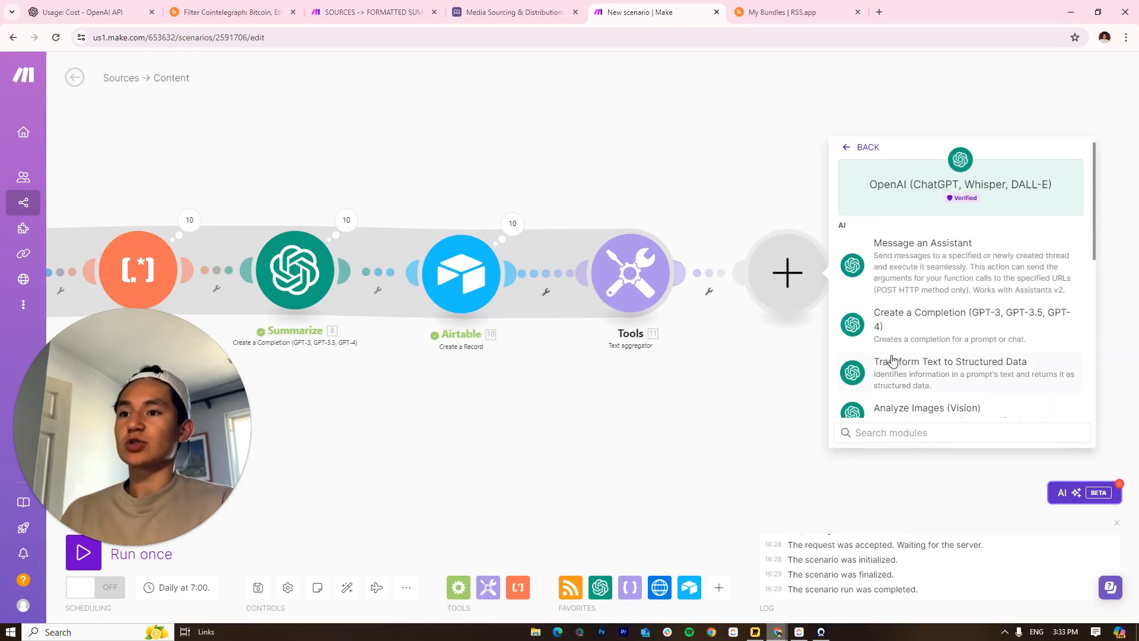
{"action": "scroll", "coordinate": [927, 268], "scroll_direction": "down", "scroll_amount": 2}
{"action": "scroll", "coordinate": [927, 268], "scroll_direction": "up", "scroll_amount": 2}
{"action": "left_click", "coordinate": [941, 323]}
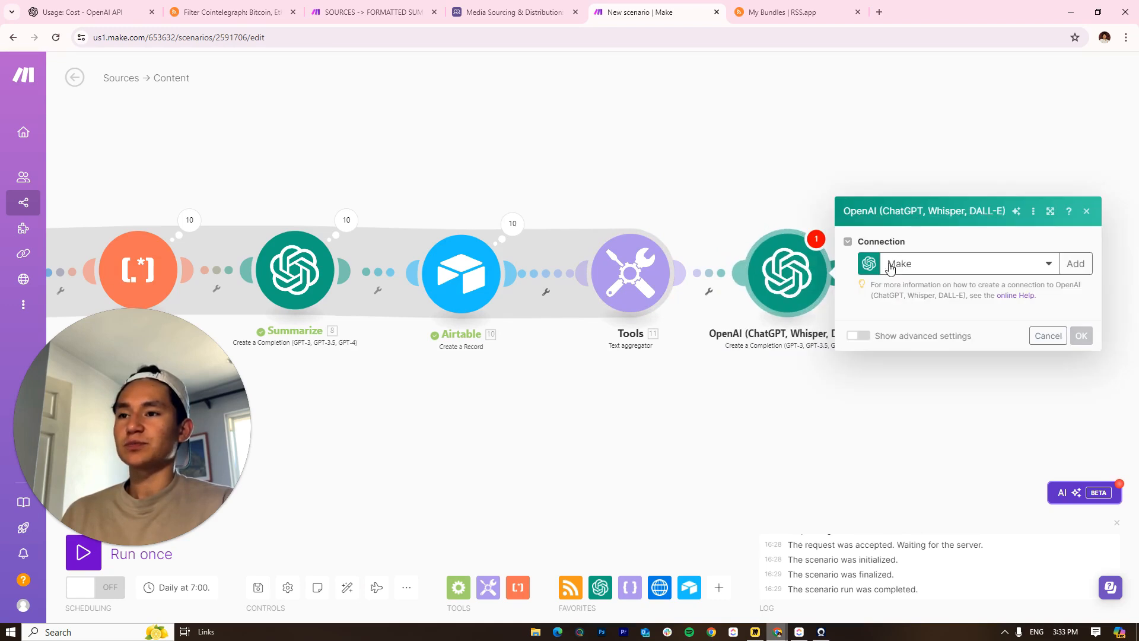
Set the new OpenAI module's method to Create a Chat Completion (GPT Models) and its model to gpt-4
{"action": "left_click", "coordinate": [1062, 245]}
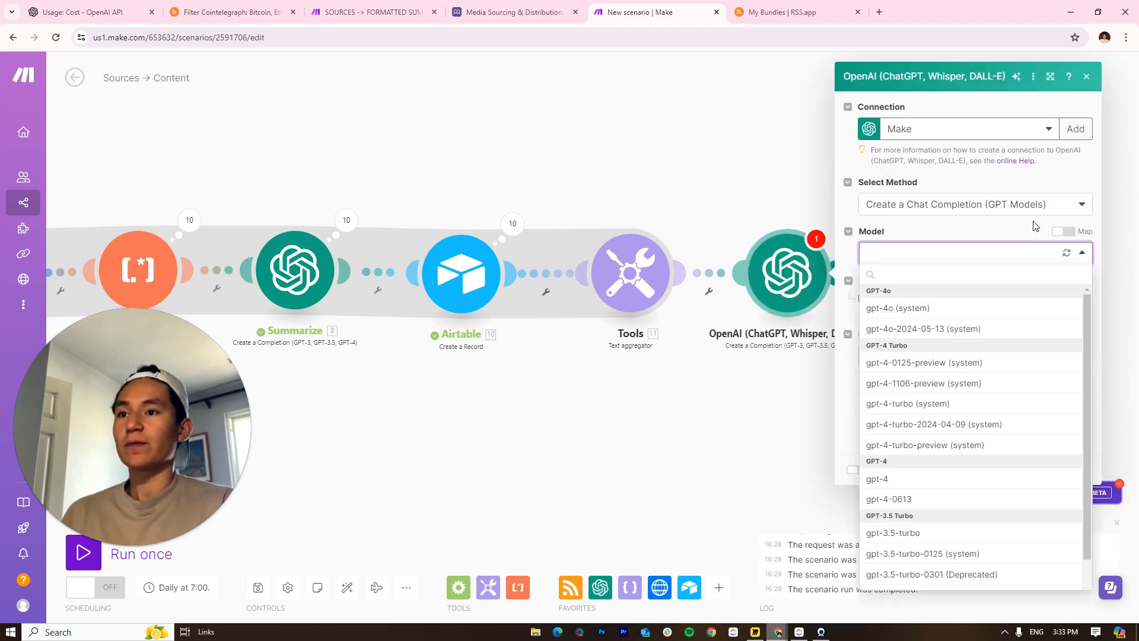
{"action": "left_click", "coordinate": [1024, 210]}
{"action": "left_click", "coordinate": [924, 225]}
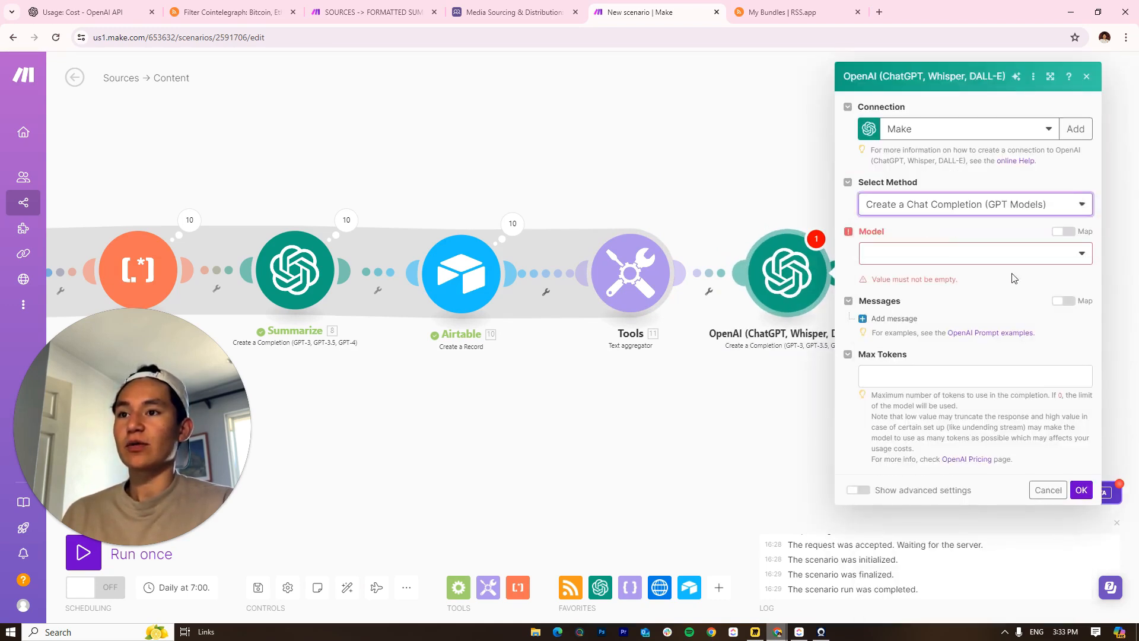
{"action": "left_click", "coordinate": [951, 254]}
{"action": "left_click", "coordinate": [920, 478]}
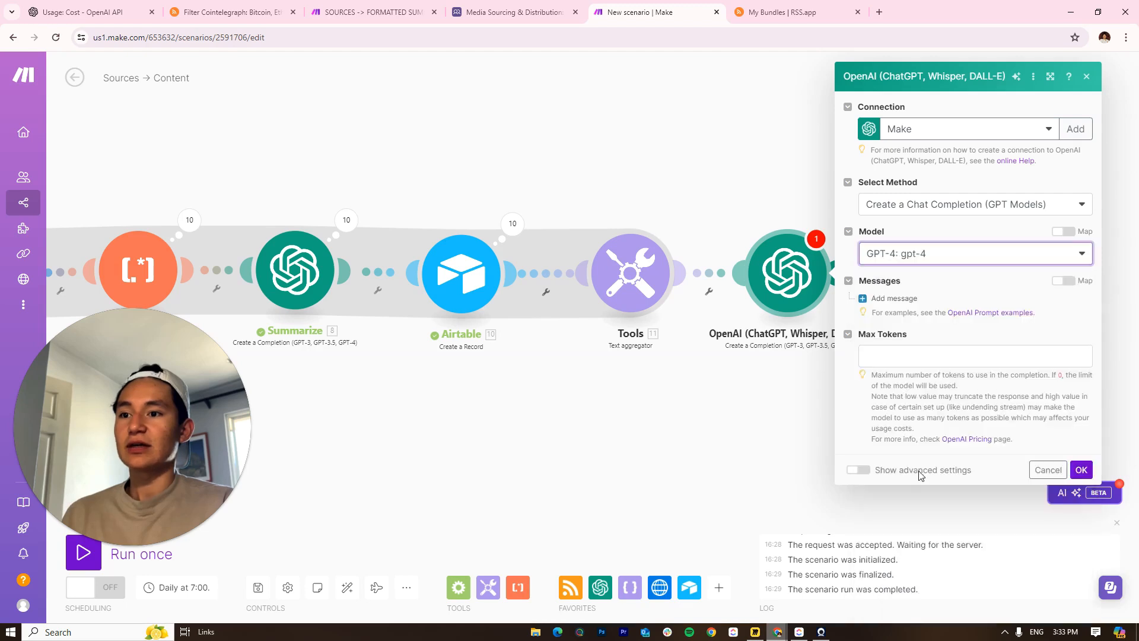
Add a System message, "Eres untraductor a "spanish", traduce el texto a espanol.", and a User message mapped to the text aggregator's text
{"action": "left_click", "coordinate": [943, 341]}
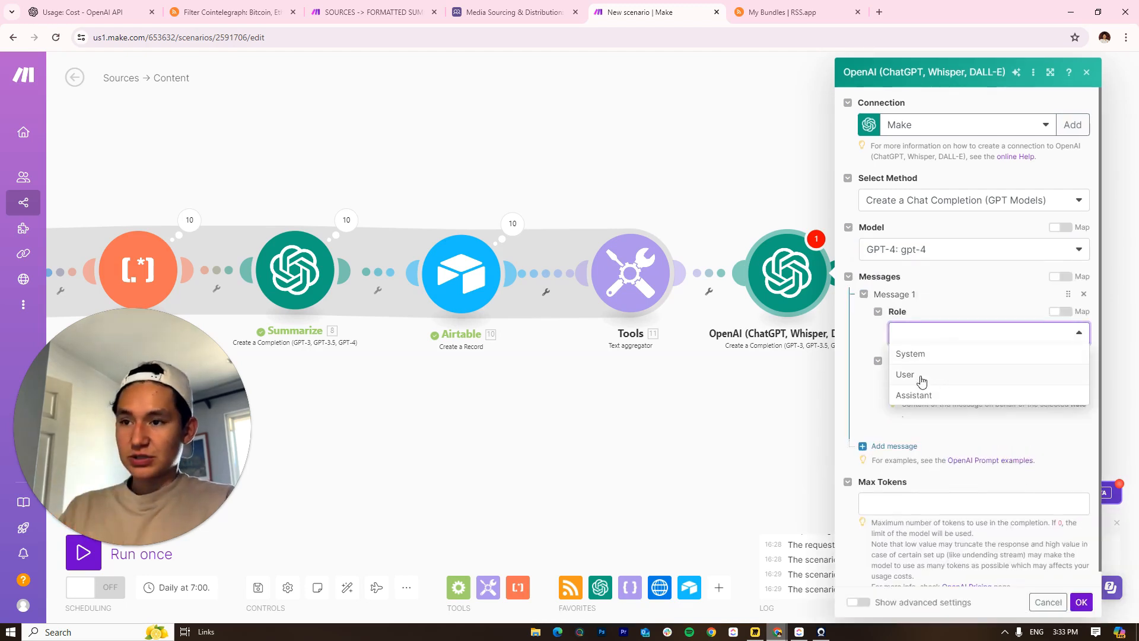
{"action": "left_click", "coordinate": [911, 353]}
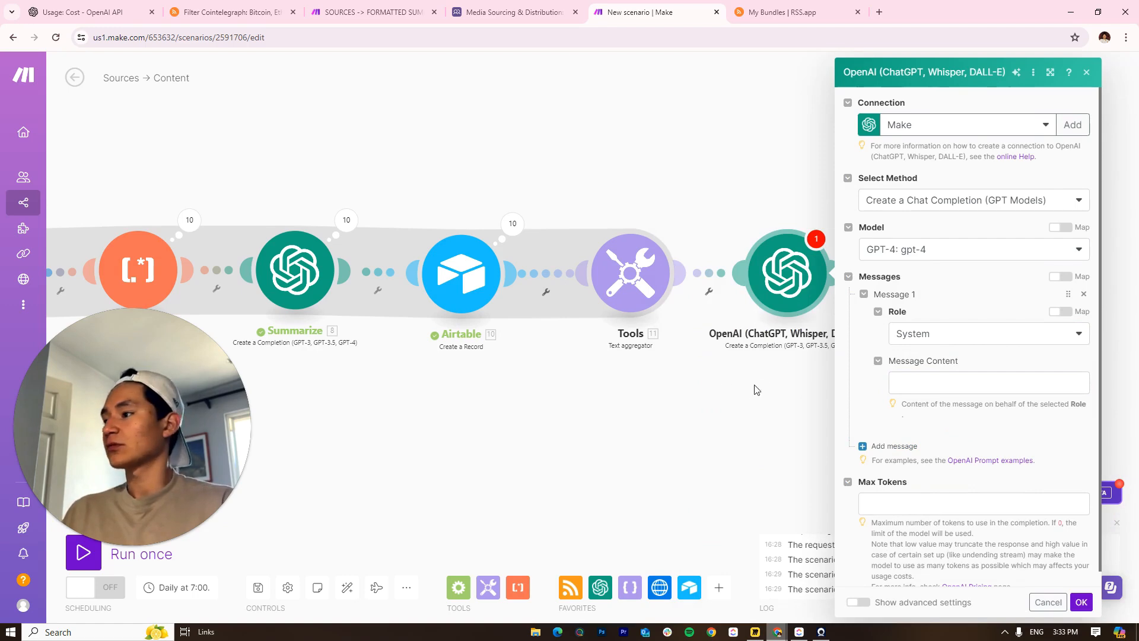
{"action": "left_click_drag", "start_coordinate": [670, 396], "coordinate": [578, 362]}
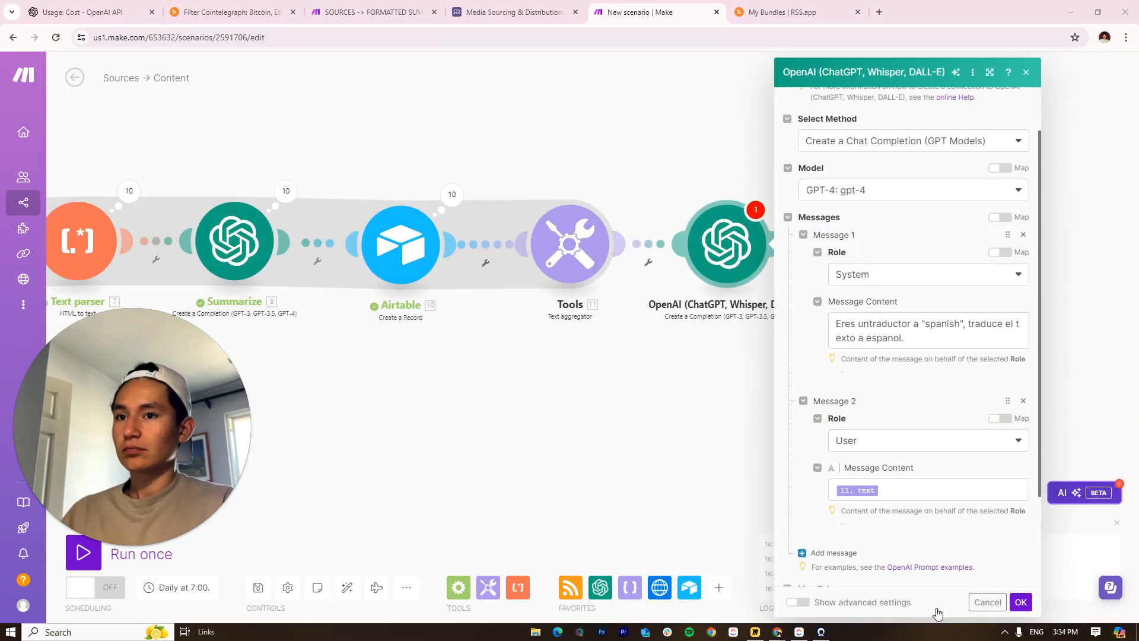
Set Max Tokens to 0 and save the OpenAI translation module
{"action": "scroll", "coordinate": [890, 522], "scroll_direction": "down", "scroll_amount": 3}
{"action": "left_click", "coordinate": [840, 486]}
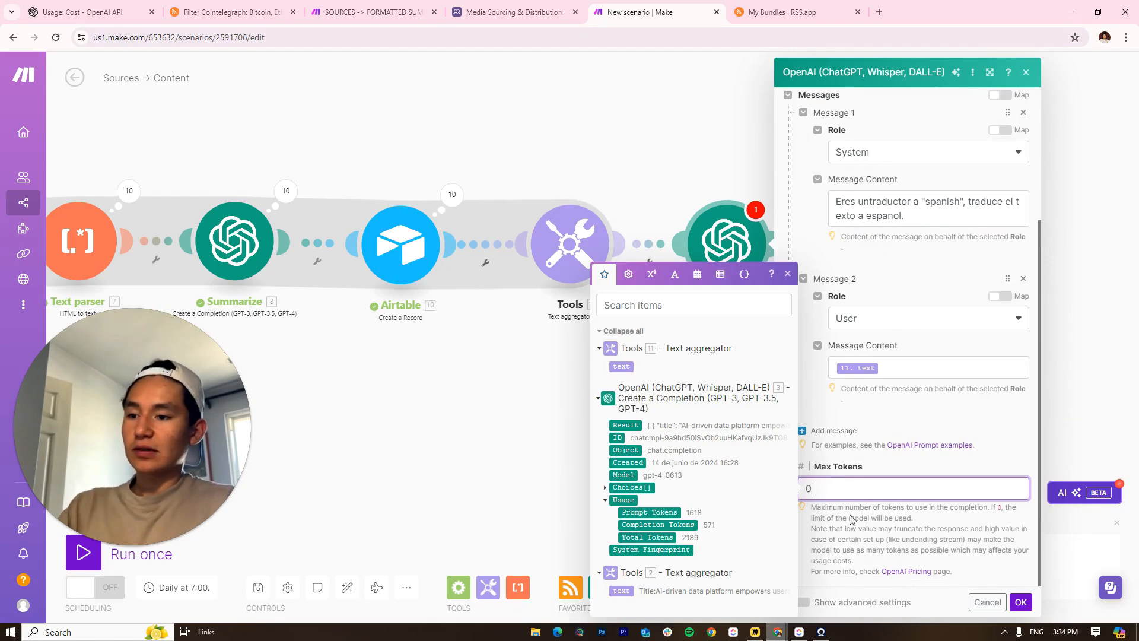
{"action": "left_click", "coordinate": [850, 519]}
{"action": "left_click", "coordinate": [1032, 604]}
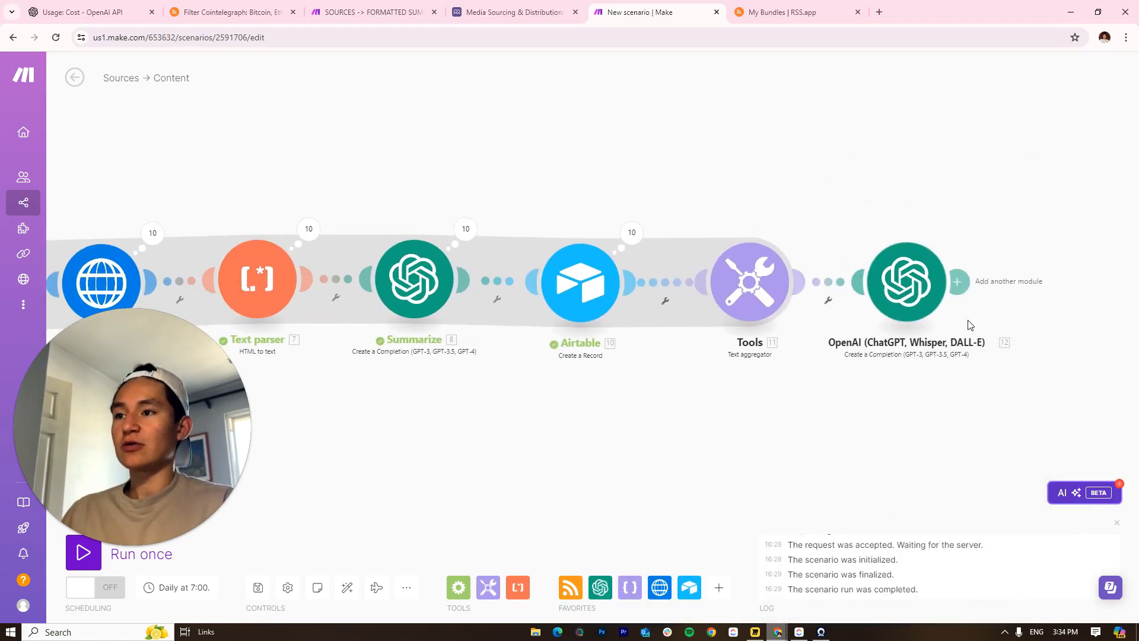
Rename the new OpenAI module as Spanish
{"action": "right_click", "coordinate": [900, 295]}
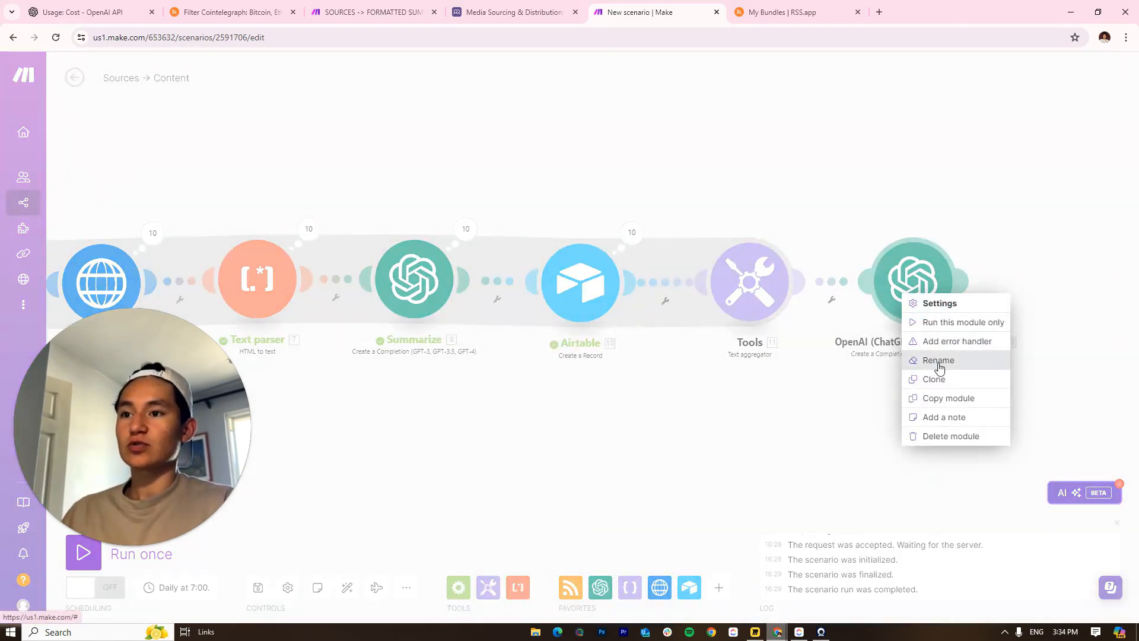
{"action": "left_click", "coordinate": [937, 359]}
{"action": "type", "text": "Spanish"}
{"action": "left_click", "coordinate": [992, 249]}
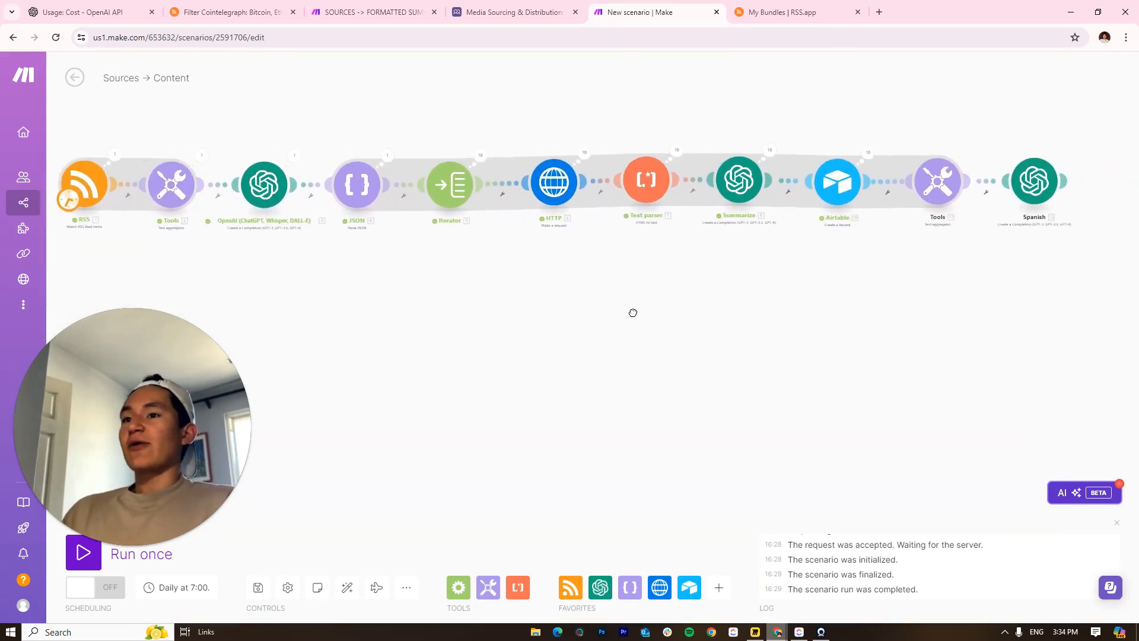
Start the RSS module from the item "3 reasons why Bitcoin analysts believe BTC price recovery is overdue" and run the scenario once
{"action": "scroll", "coordinate": [846, 190], "scroll_direction": "up", "scroll_amount": 3}
{"action": "left_click_drag", "start_coordinate": [839, 160], "coordinate": [773, 182]}
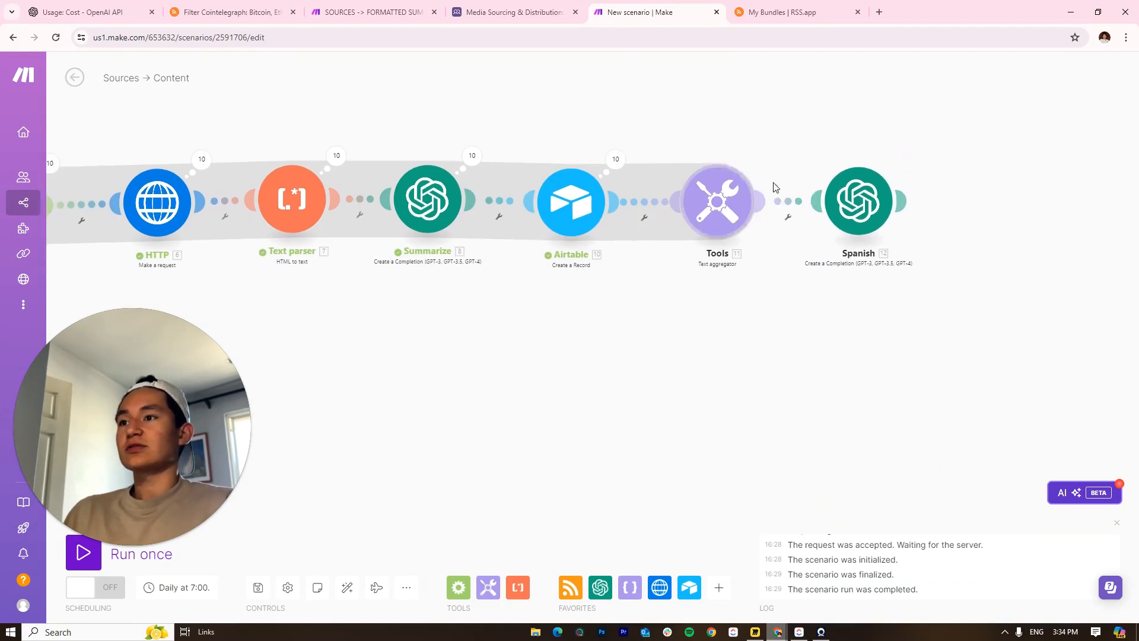
{"action": "left_click_drag", "start_coordinate": [318, 299], "coordinate": [478, 376]}
{"action": "scroll", "coordinate": [478, 376], "scroll_direction": "down", "scroll_amount": 3}
{"action": "left_click_drag", "start_coordinate": [426, 347], "coordinate": [739, 331]}
{"action": "left_click_drag", "start_coordinate": [279, 479], "coordinate": [297, 394]}
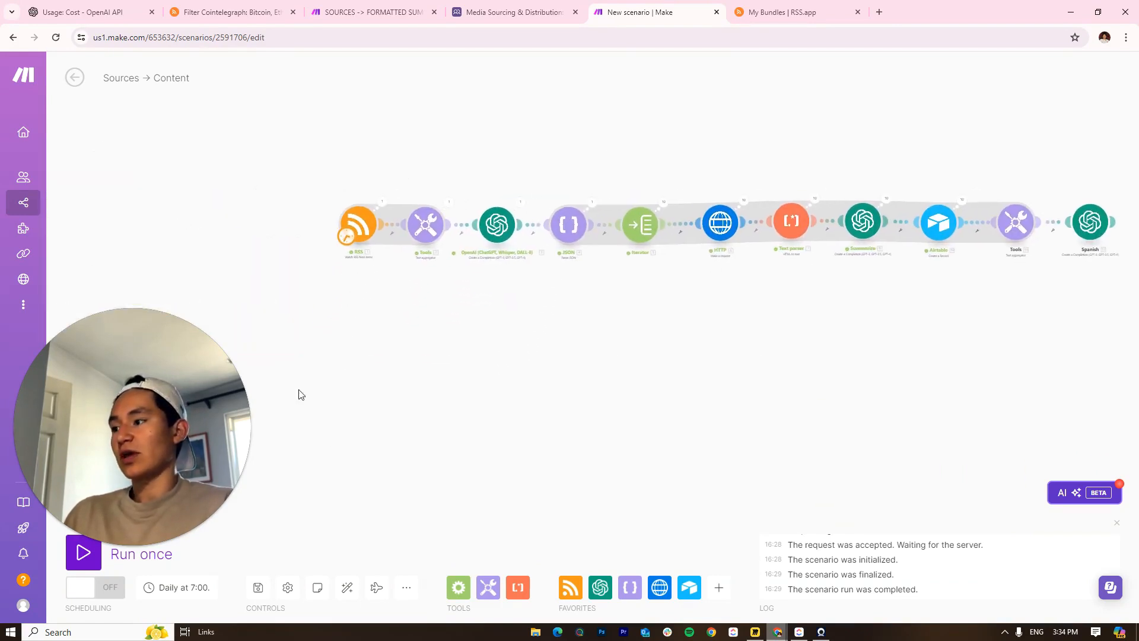
{"action": "right_click", "coordinate": [350, 232]}
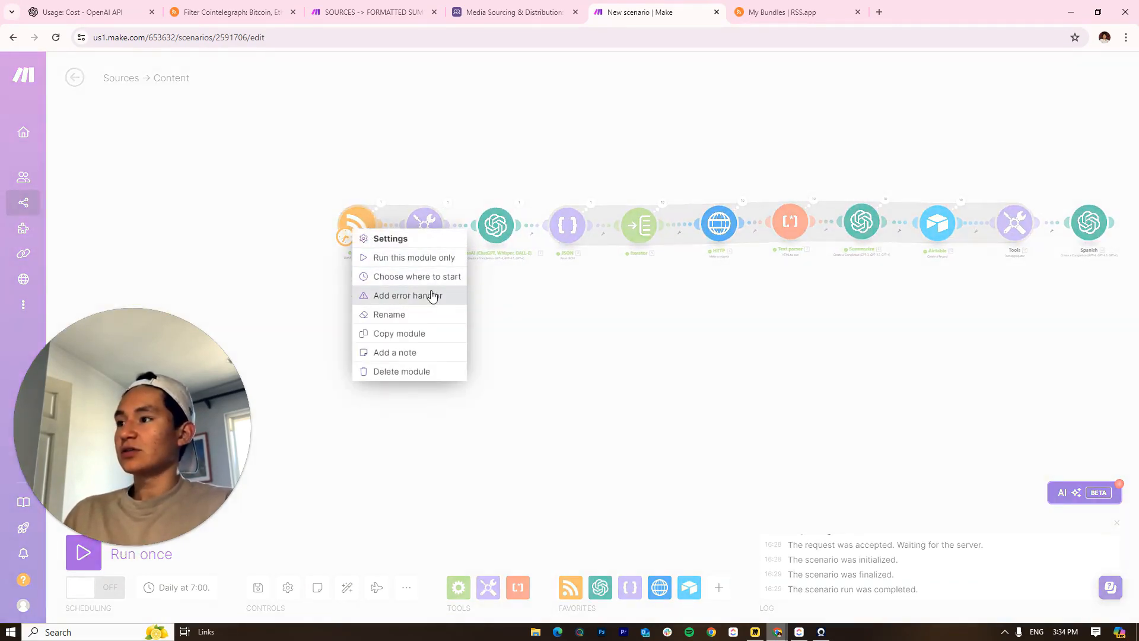
{"action": "left_click", "coordinate": [423, 276]}
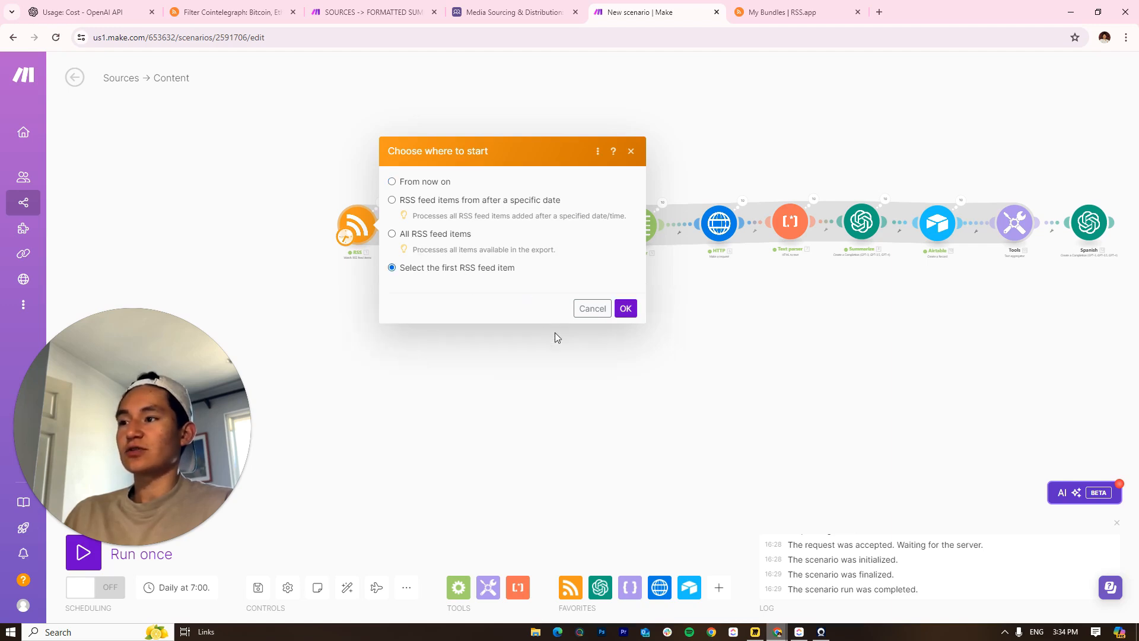
{"action": "scroll", "coordinate": [495, 356], "scroll_direction": "down", "scroll_amount": 3}
{"action": "left_click", "coordinate": [510, 337]}
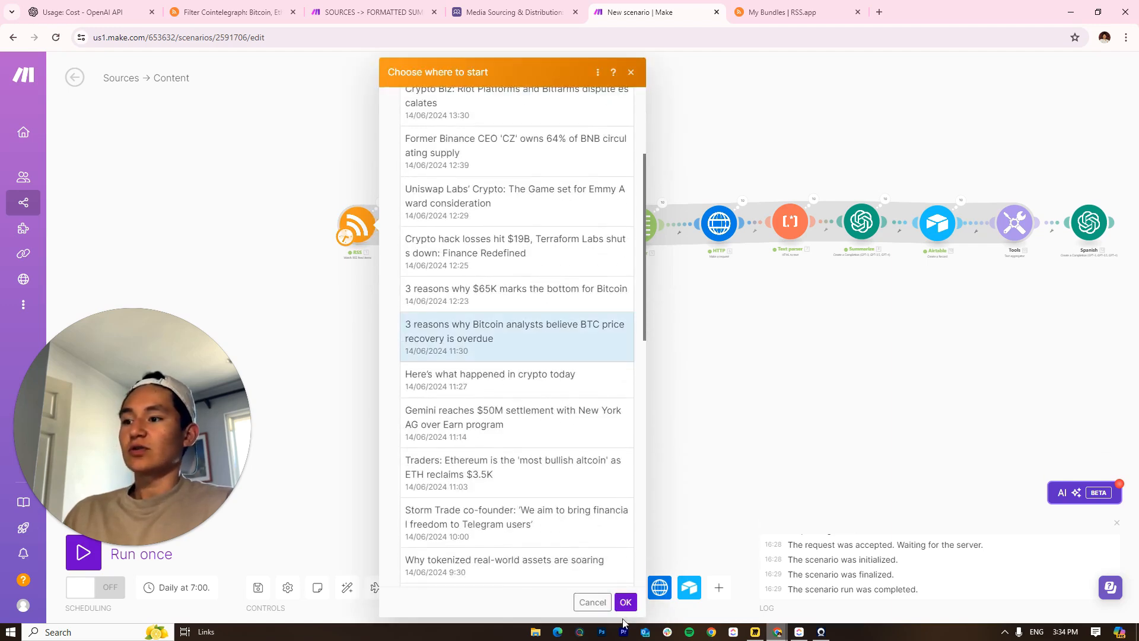
{"action": "left_click", "coordinate": [626, 602]}
{"action": "left_click", "coordinate": [133, 570]}
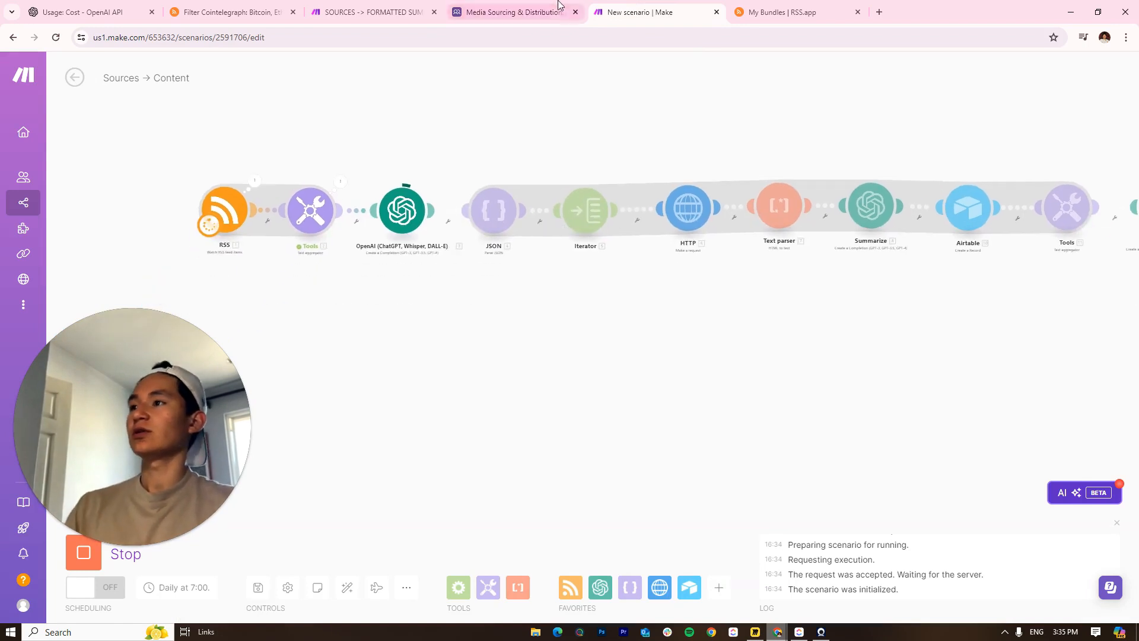
Check the Documents table of the Media Sourcing & Distribution base in Airtable and return to the Make scenario
{"action": "left_click", "coordinate": [513, 12]}
{"action": "left_click", "coordinate": [73, 94]}
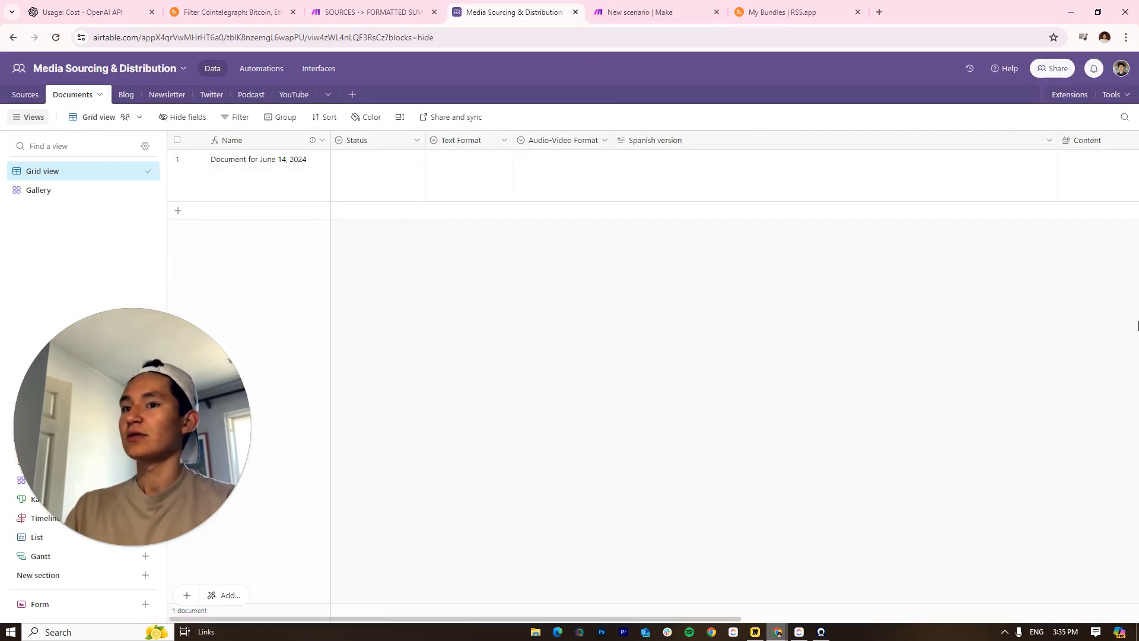
{"action": "key", "text": "ctrl+Tab"}
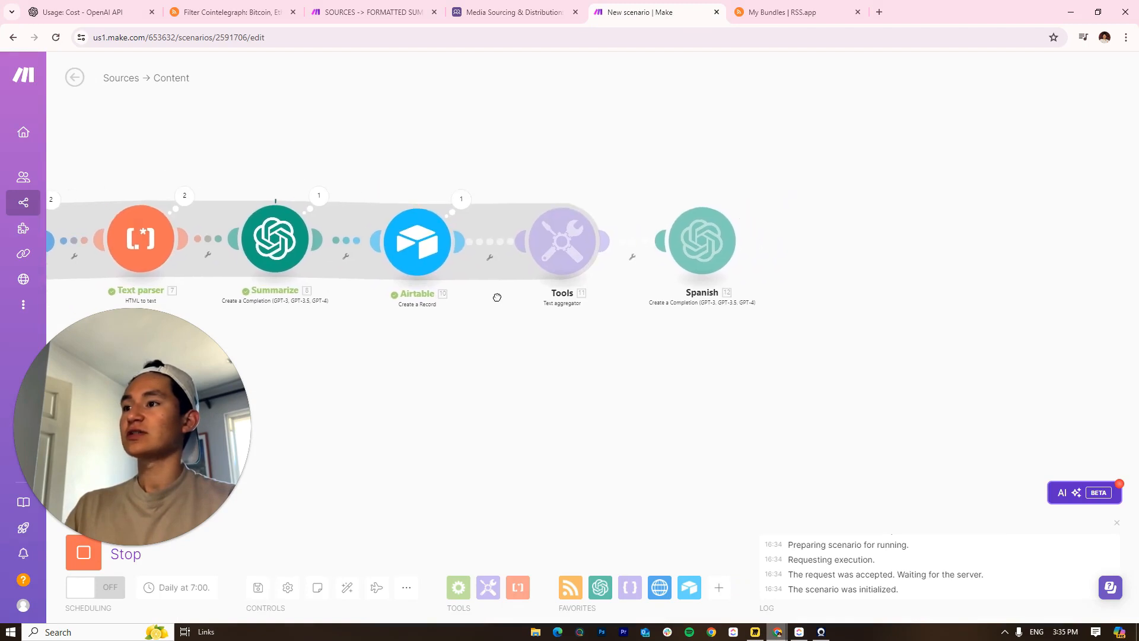
Follow the progress of the scenario run across its modules, from the RSS module to the Spanish module
{"action": "scroll", "coordinate": [504, 280], "scroll_direction": "down", "scroll_amount": 5}
{"action": "left_click_drag", "start_coordinate": [503, 280], "coordinate": [636, 252]}
{"action": "scroll", "coordinate": [620, 277], "scroll_direction": "up", "scroll_amount": 5}
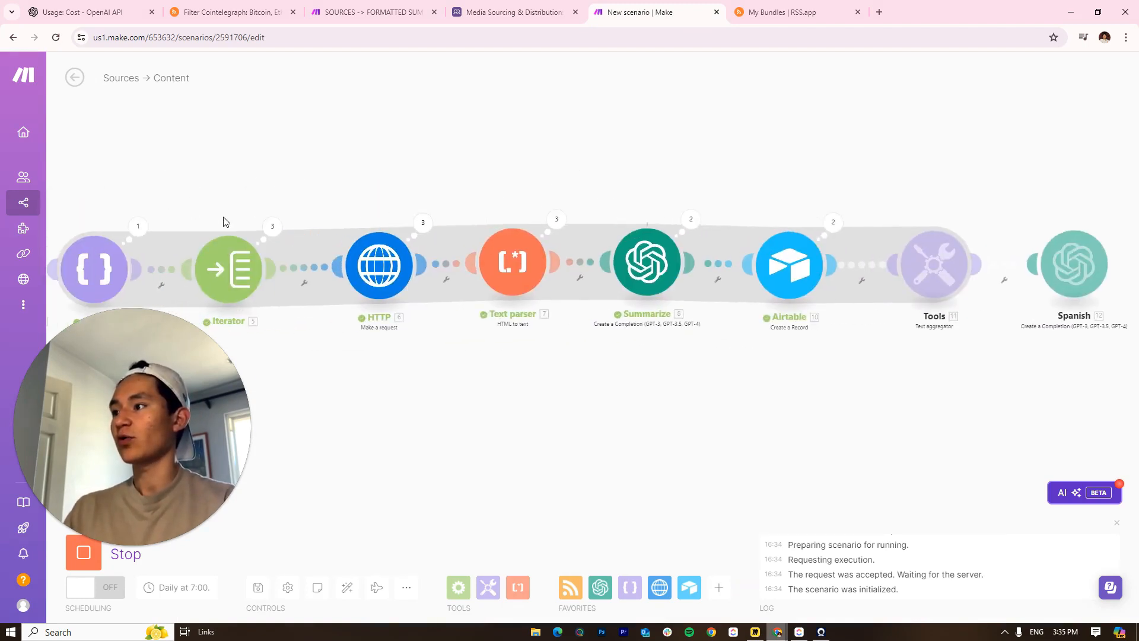
{"action": "scroll", "coordinate": [283, 224], "scroll_direction": "down", "scroll_amount": 1}
{"action": "left_click_drag", "start_coordinate": [283, 224], "coordinate": [474, 223]}
{"action": "left_click_drag", "start_coordinate": [600, 260], "coordinate": [474, 238]}
{"action": "scroll", "coordinate": [519, 251], "scroll_direction": "down", "scroll_amount": 3}
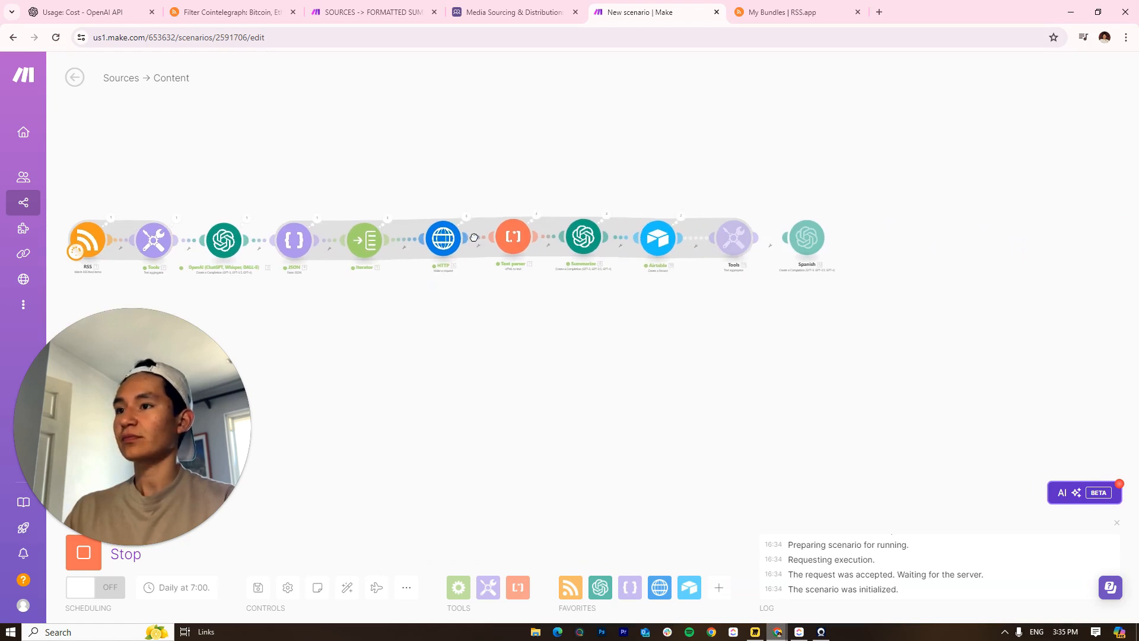
{"action": "scroll", "coordinate": [665, 248], "scroll_direction": "up", "scroll_amount": 2}
{"action": "left_click_drag", "start_coordinate": [664, 248], "coordinate": [757, 249]}
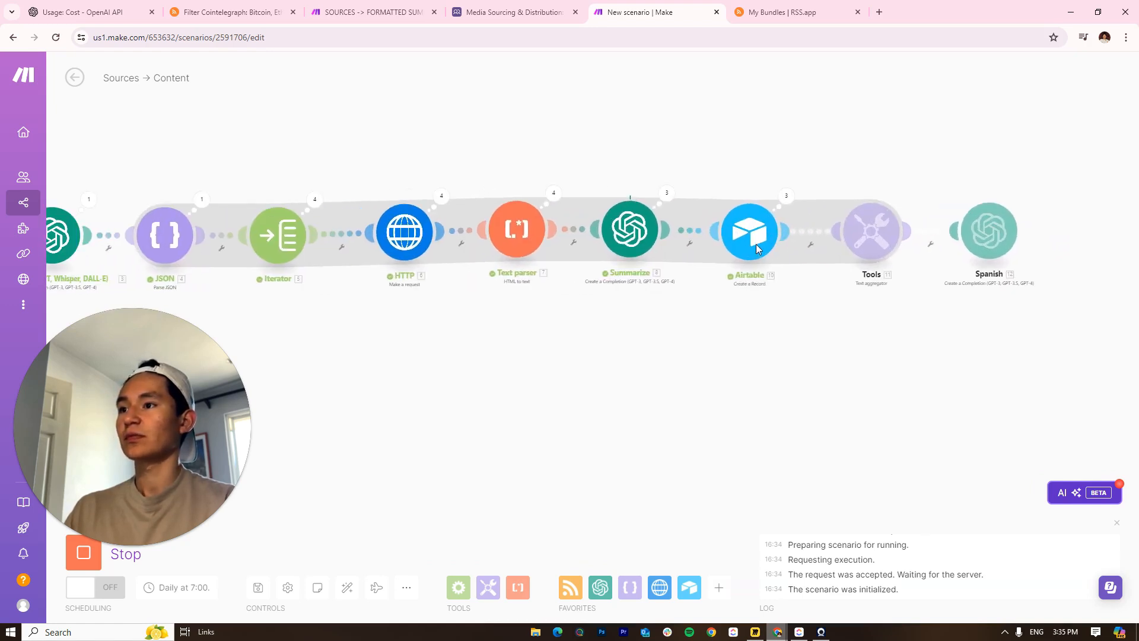
{"action": "left_click_drag", "start_coordinate": [914, 226], "coordinate": [781, 199]}
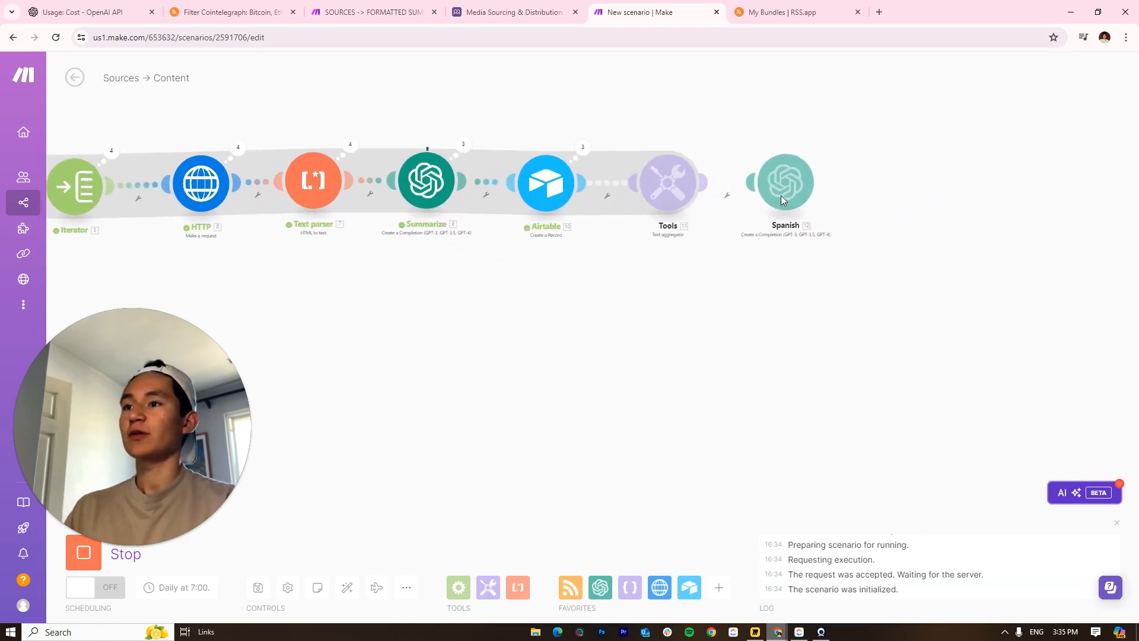
{"action": "left_click_drag", "start_coordinate": [746, 261], "coordinate": [1019, 253]}
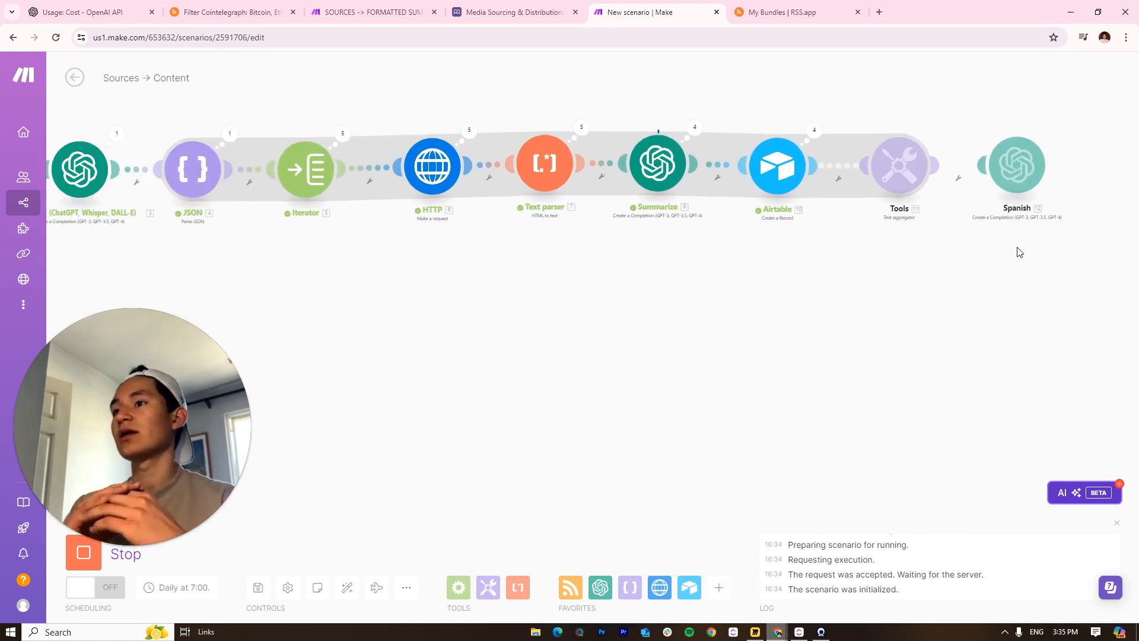
{"action": "left_click_drag", "start_coordinate": [811, 274], "coordinate": [719, 295]}
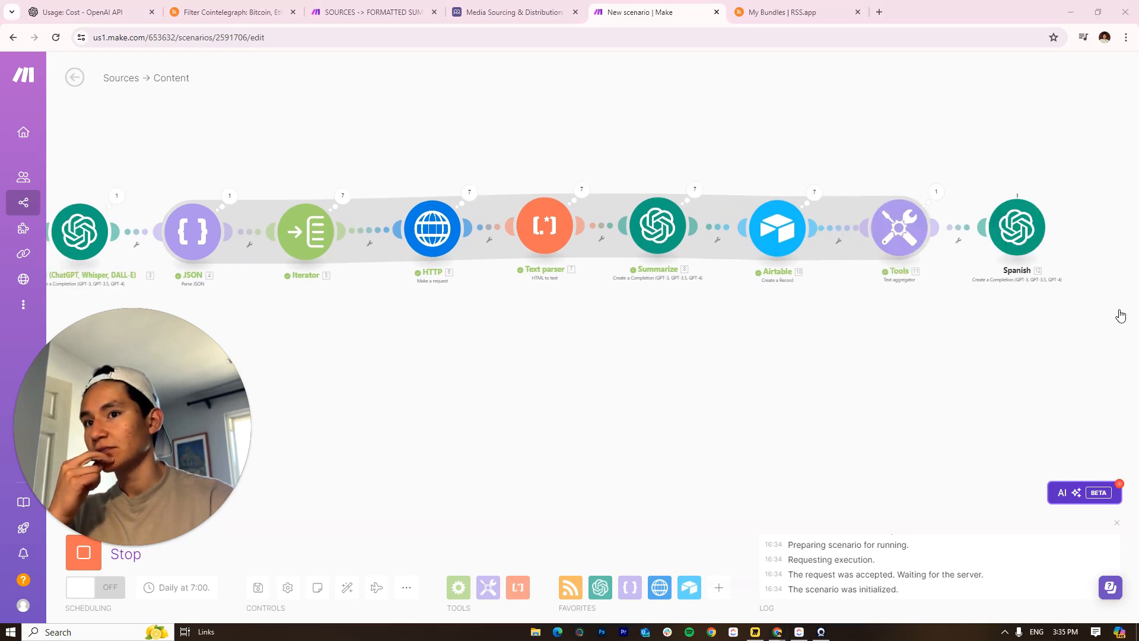
Inspect the text aggregator's output bundle and read through its combined article text
{"action": "scroll", "coordinate": [724, 349], "scroll_direction": "right", "scroll_amount": 5}
{"action": "scroll", "coordinate": [738, 318], "scroll_direction": "up", "scroll_amount": 2}
{"action": "scroll", "coordinate": [690, 315], "scroll_direction": "right", "scroll_amount": 3}
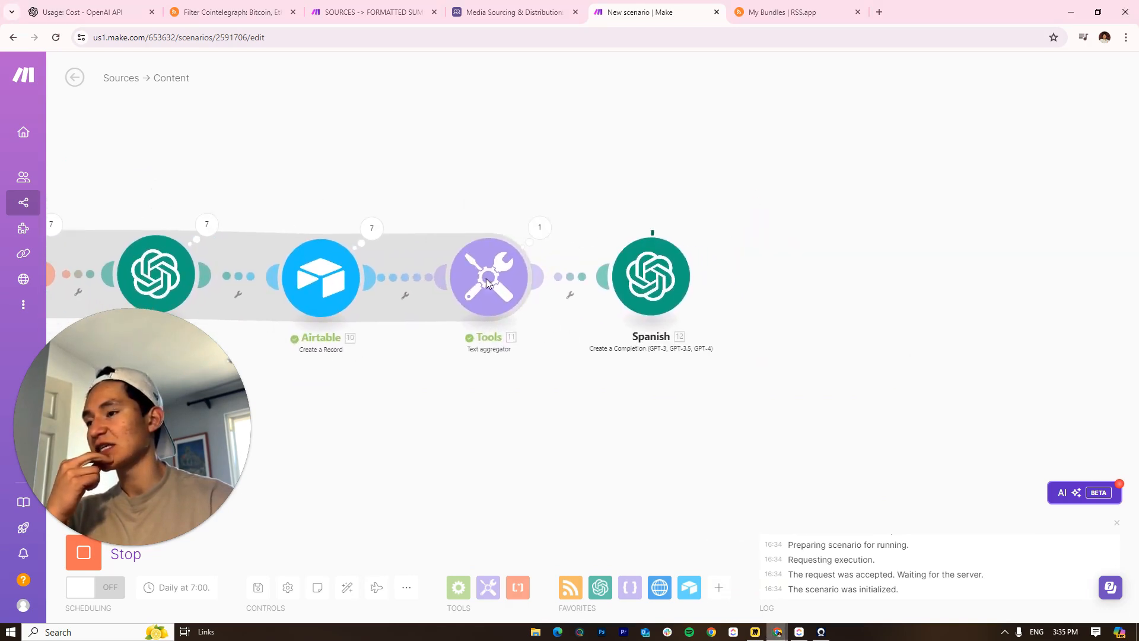
{"action": "left_click", "coordinate": [539, 228]}
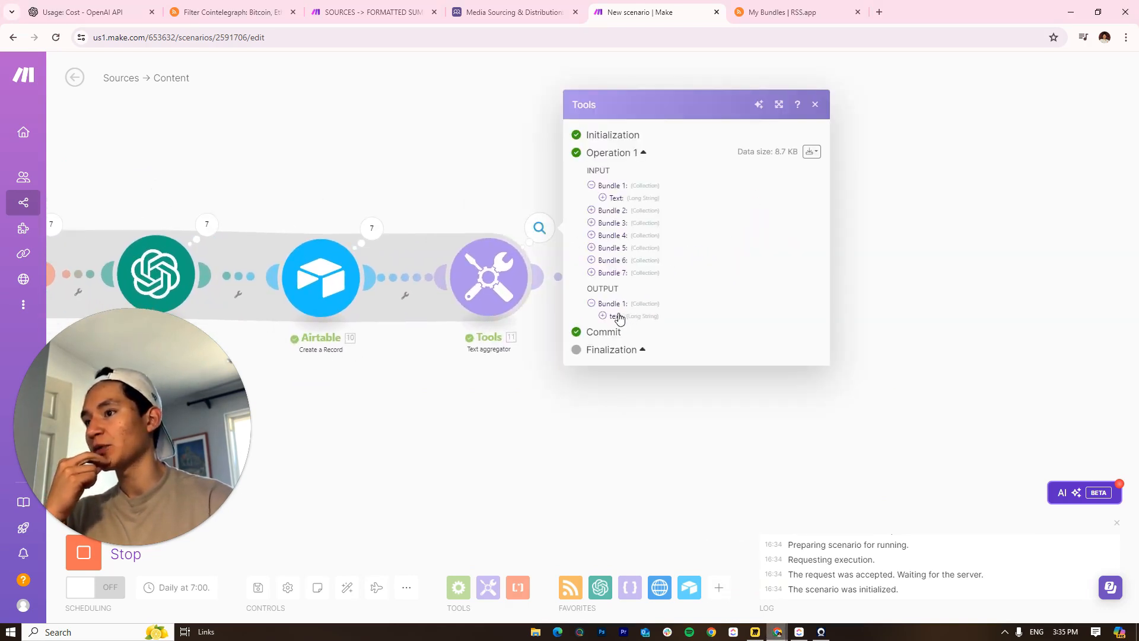
{"action": "left_click", "coordinate": [619, 319]}
{"action": "scroll", "coordinate": [700, 338], "scroll_direction": "down", "scroll_amount": 10}
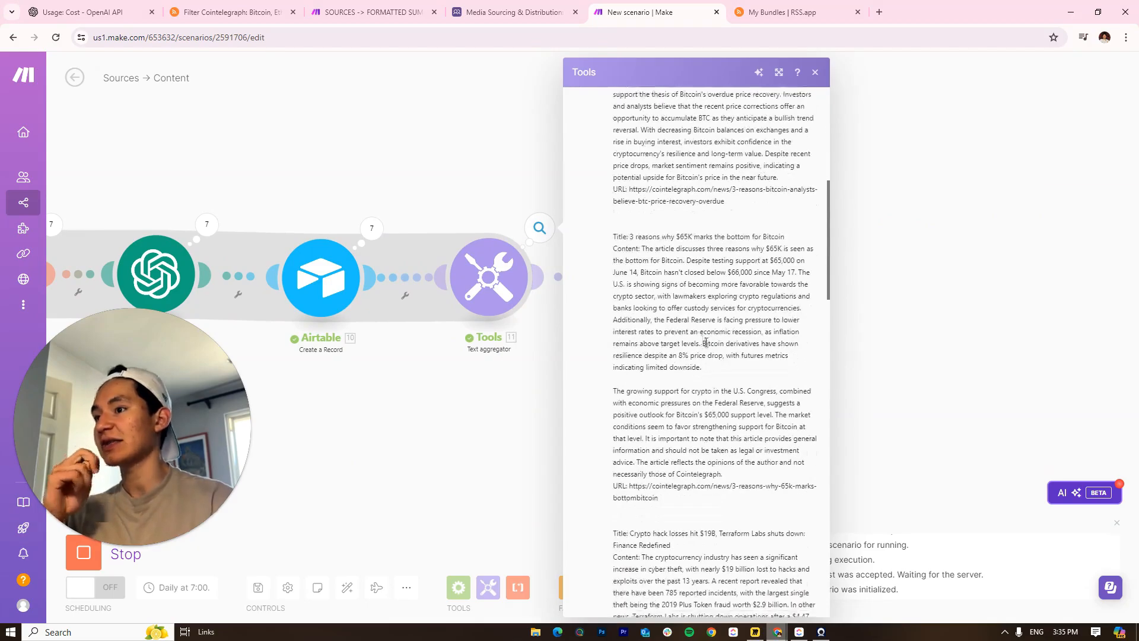
{"action": "scroll", "coordinate": [705, 343], "scroll_direction": "down", "scroll_amount": 15}
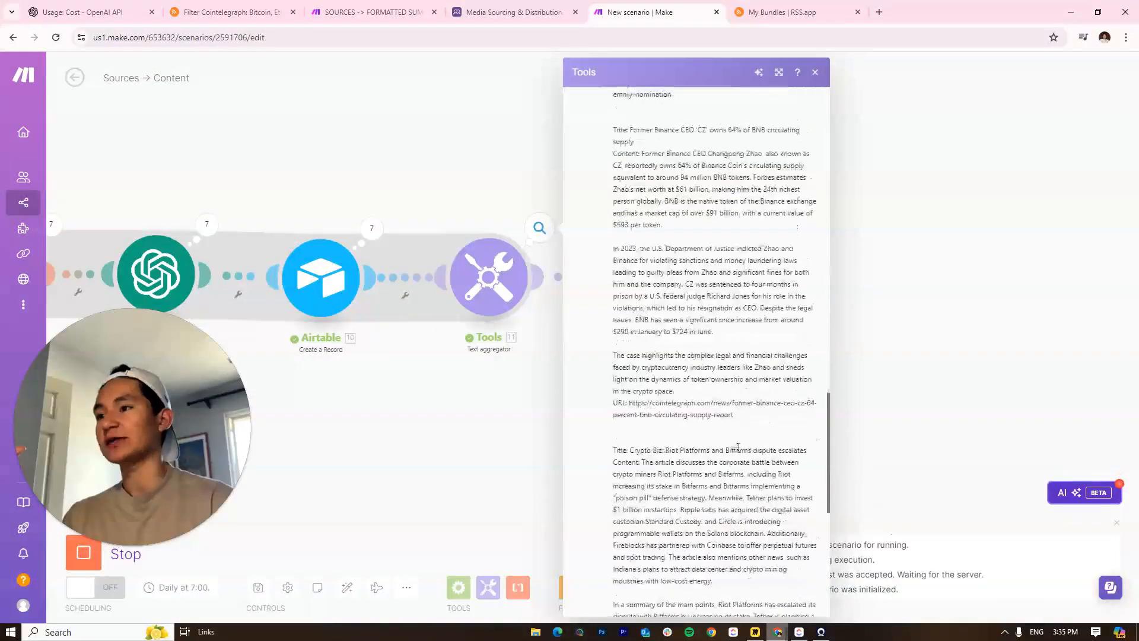
{"action": "scroll", "coordinate": [738, 446], "scroll_direction": "down", "scroll_amount": 15}
Inspect the input and output of Operation 7 in the Airtable Create a Record module's run results
{"action": "left_click", "coordinate": [371, 228]}
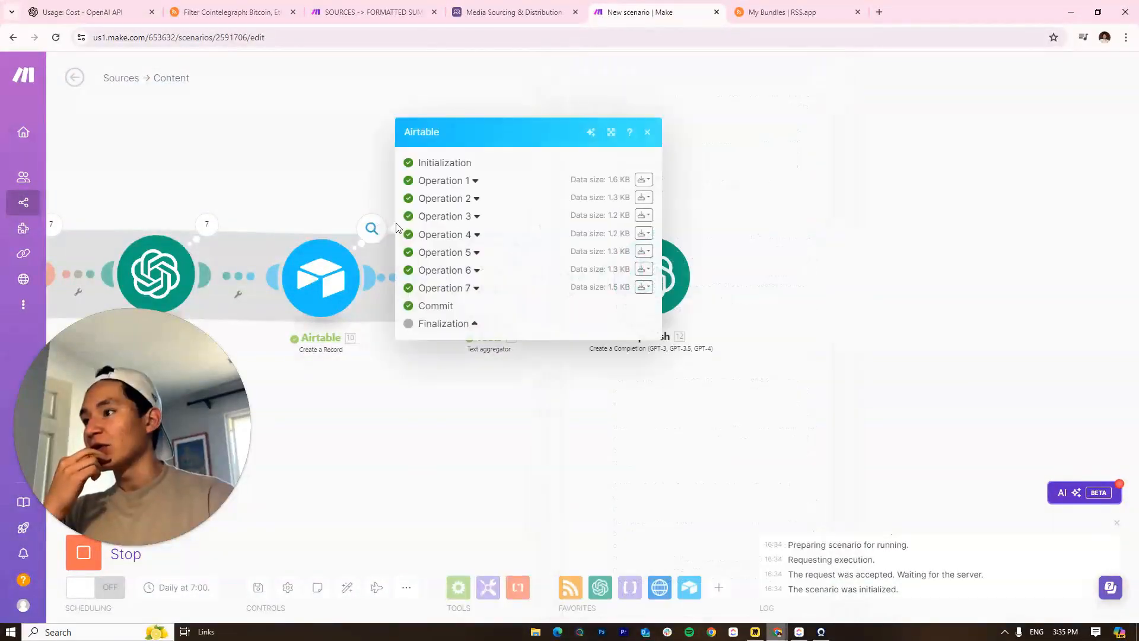
{"action": "left_click", "coordinate": [476, 288]}
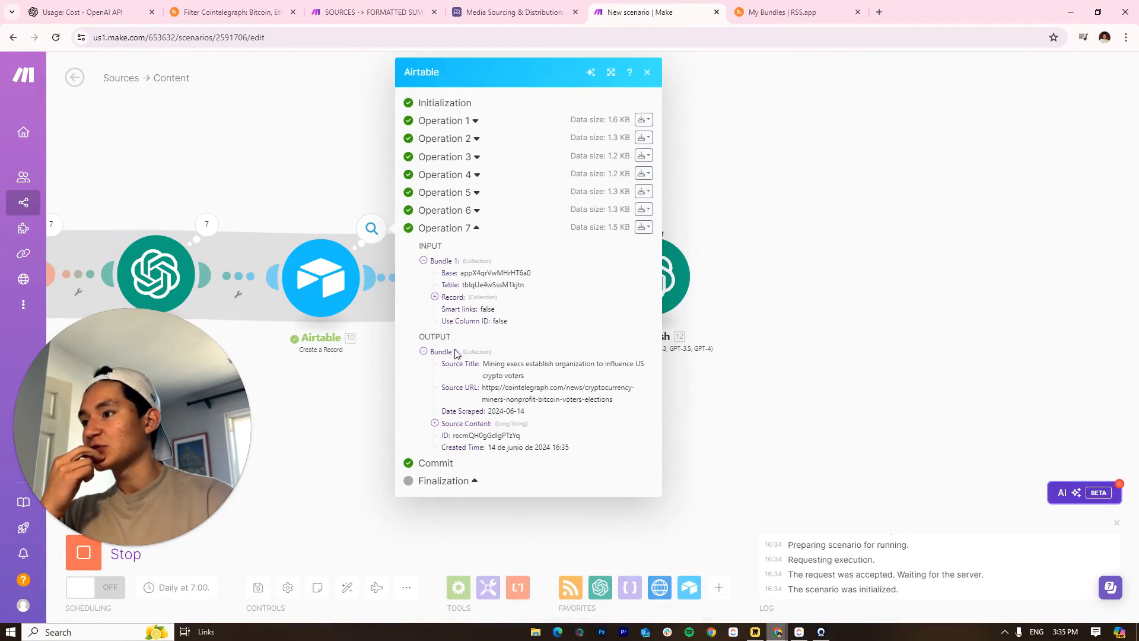
{"action": "left_click", "coordinate": [331, 141]}
Review the aggregated text again, checking each article's title, content and URL down to the last entry
{"action": "left_click", "coordinate": [539, 227]}
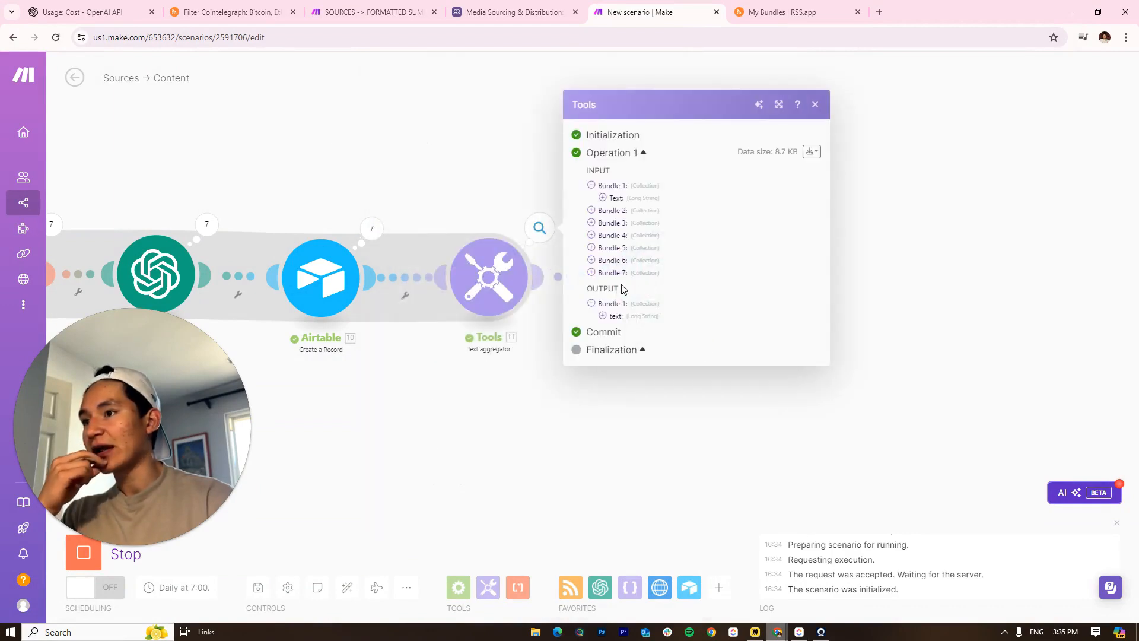
{"action": "left_click", "coordinate": [611, 317]}
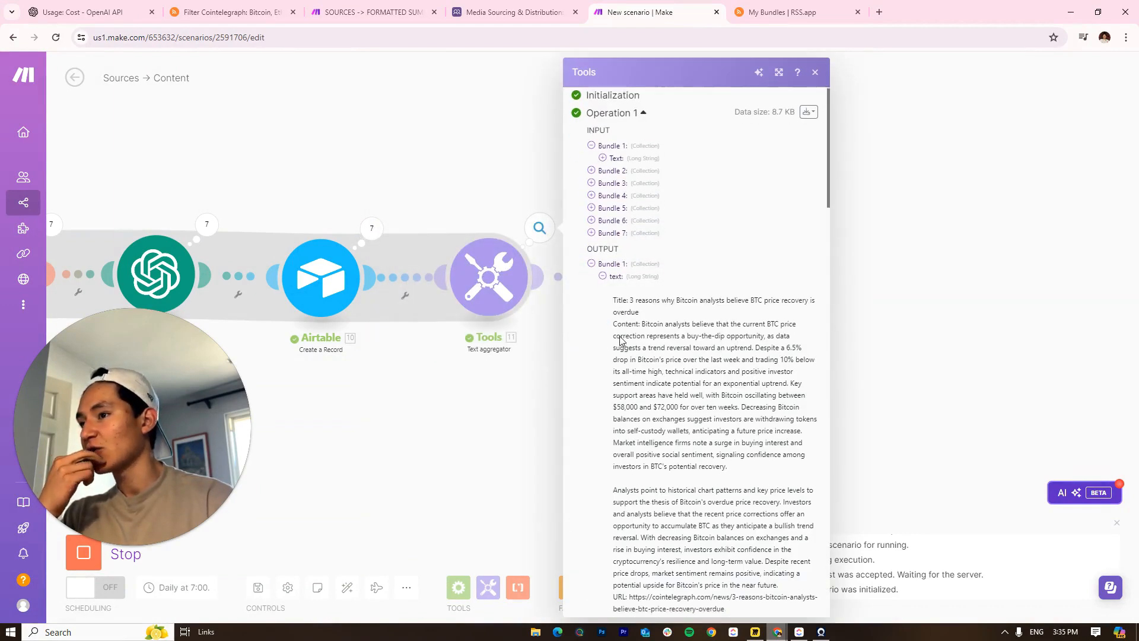
{"action": "scroll", "coordinate": [616, 318], "scroll_direction": "down", "scroll_amount": 15}
{"action": "scroll", "coordinate": [637, 384], "scroll_direction": "down", "scroll_amount": 20}
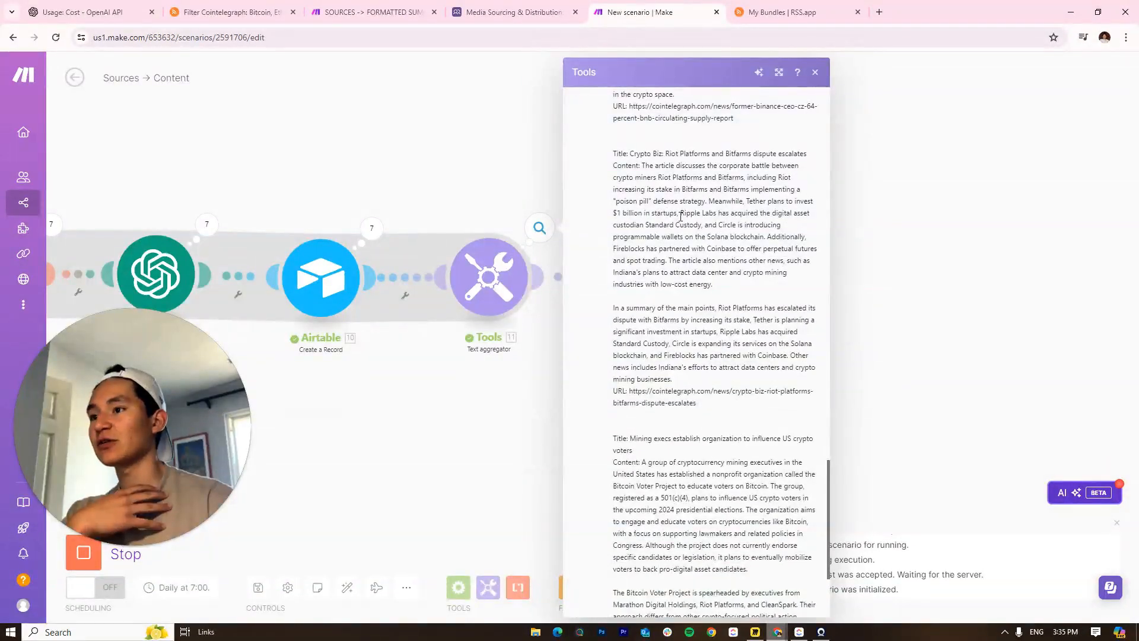
{"action": "left_click_drag", "start_coordinate": [632, 174], "coordinate": [691, 190]}
{"action": "scroll", "coordinate": [678, 335], "scroll_direction": "down", "scroll_amount": 3}
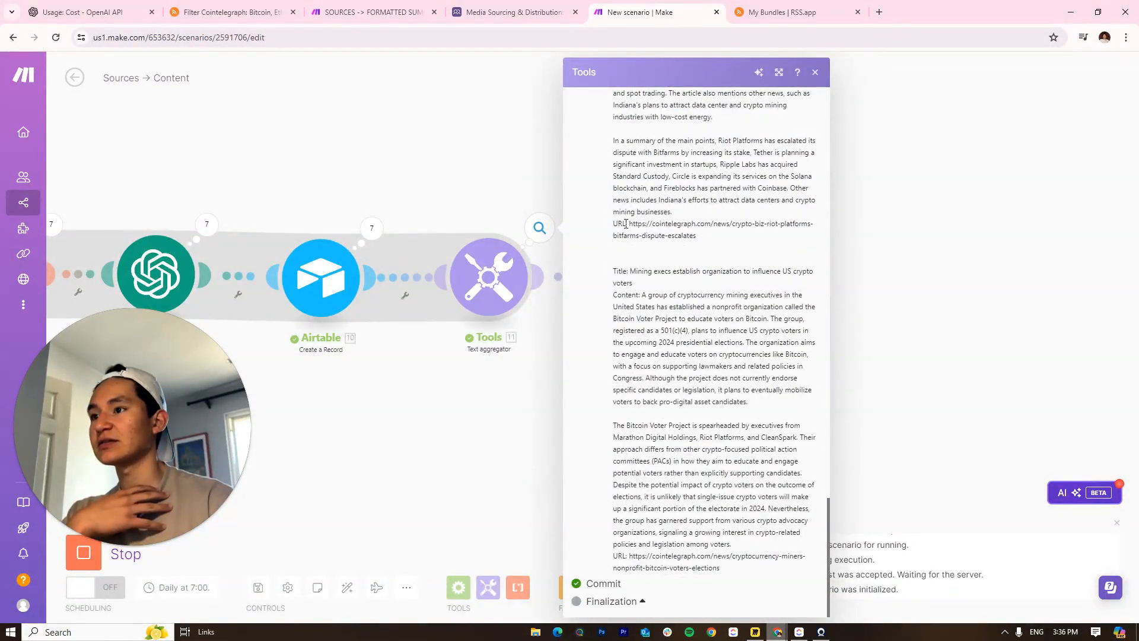
{"action": "left_click_drag", "start_coordinate": [626, 224], "coordinate": [719, 234]}
{"action": "left_click", "coordinate": [729, 239]}
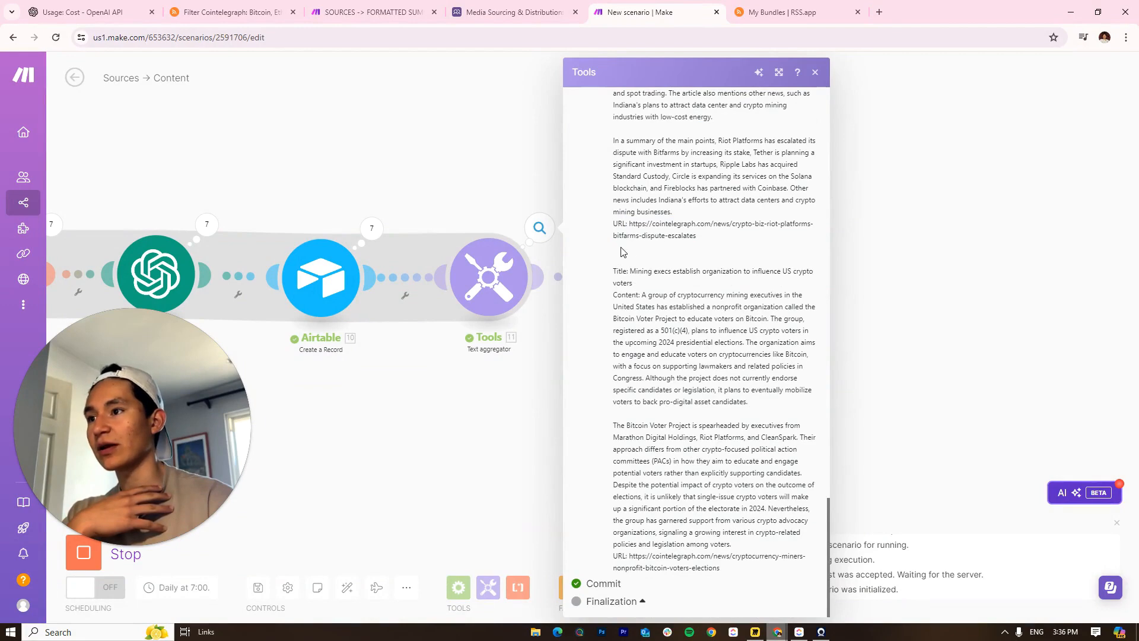
{"action": "left_click", "coordinate": [492, 475]}
Inspect the Spanish module's output and read through its translated result text
{"action": "left_click_drag", "start_coordinate": [544, 376], "coordinate": [823, 361]}
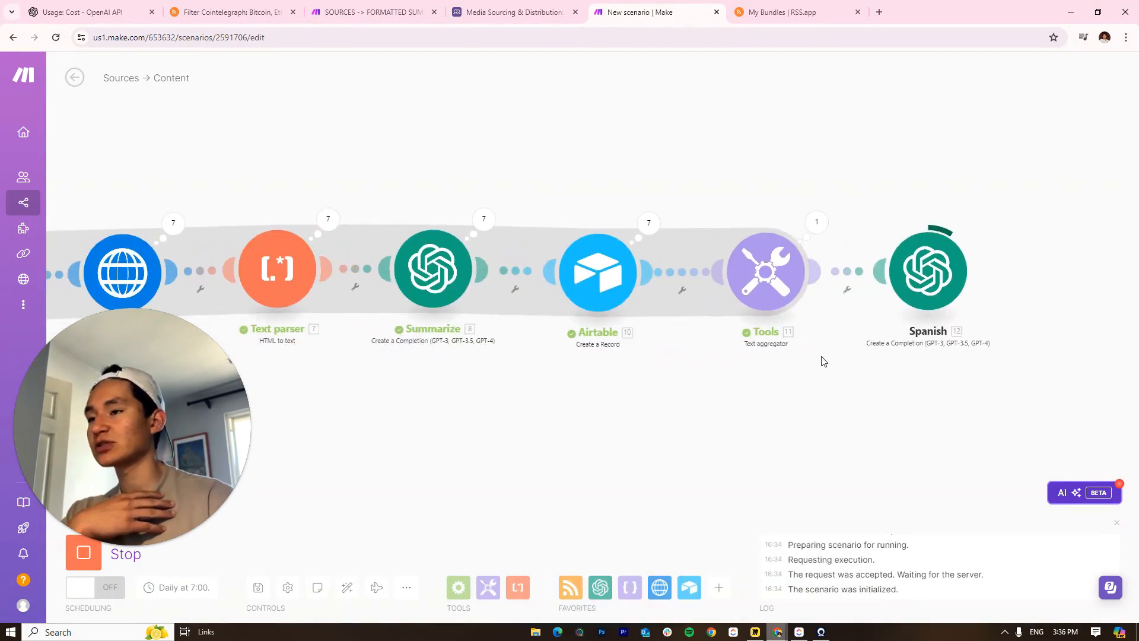
{"action": "left_click_drag", "start_coordinate": [815, 184], "coordinate": [564, 182]}
{"action": "scroll", "coordinate": [505, 277], "scroll_direction": "down", "scroll_amount": 3}
{"action": "left_click_drag", "start_coordinate": [506, 280], "coordinate": [609, 257]}
{"action": "scroll", "coordinate": [629, 315], "scroll_direction": "up", "scroll_amount": 3}
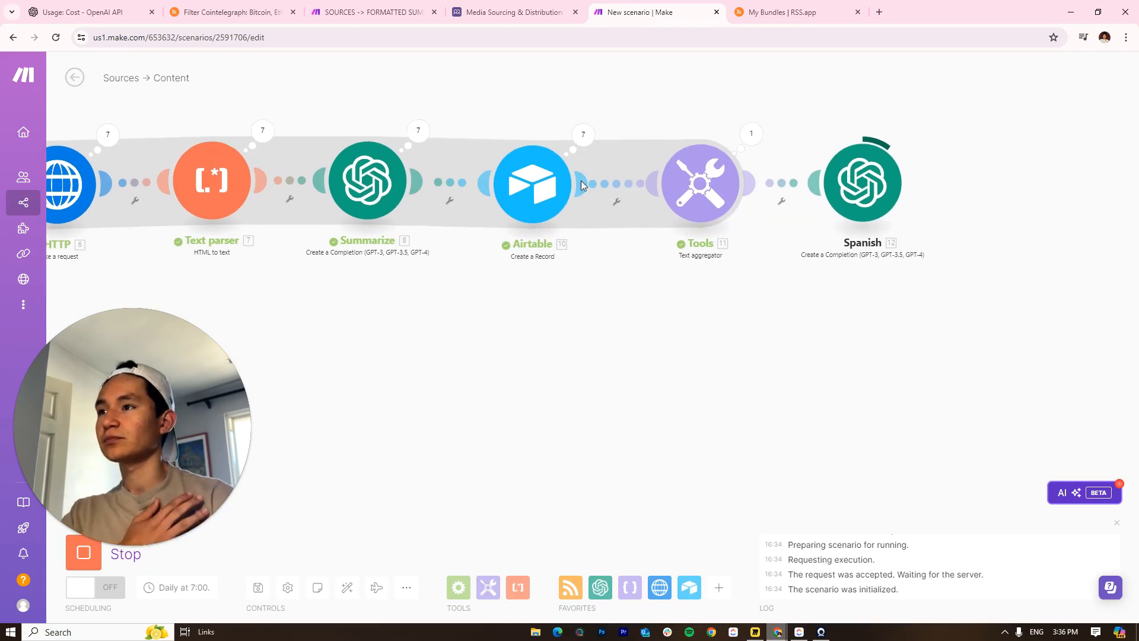
{"action": "left_click", "coordinate": [582, 137]}
{"action": "left_click_drag", "start_coordinate": [938, 158], "coordinate": [906, 158]}
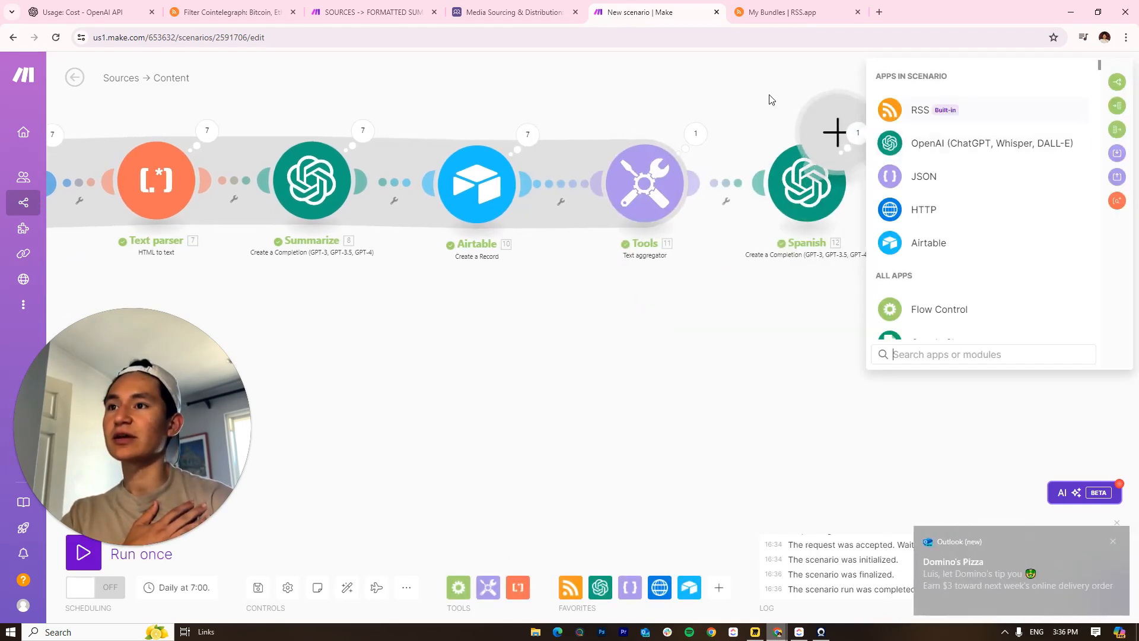
{"action": "left_click", "coordinate": [770, 99]}
{"action": "left_click", "coordinate": [859, 131]}
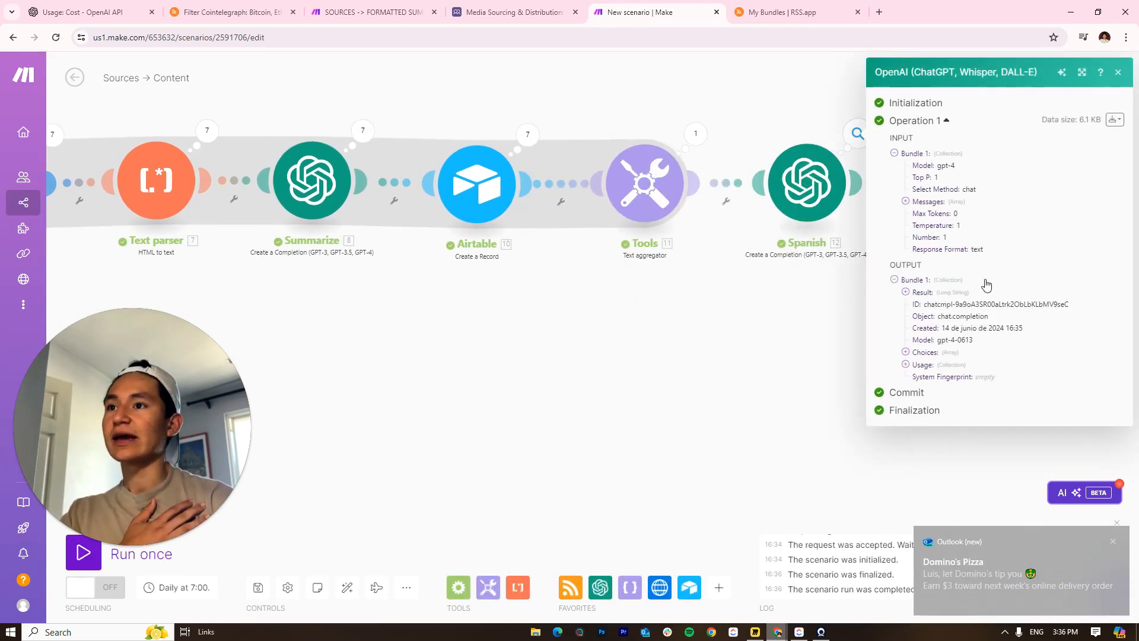
{"action": "left_click", "coordinate": [917, 294]}
{"action": "scroll", "coordinate": [944, 297], "scroll_direction": "down", "scroll_amount": 10}
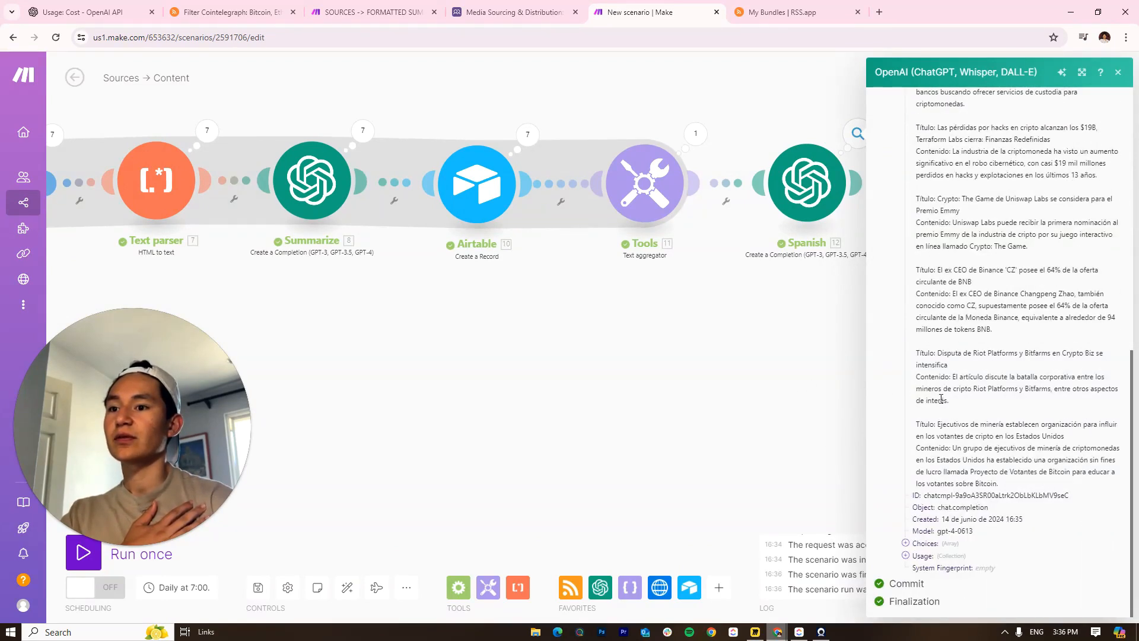
{"action": "left_click", "coordinate": [798, 326]}
Reopen the text aggregator's output text to compare the source articles with the Spanish translation
{"action": "left_click", "coordinate": [472, 138]}
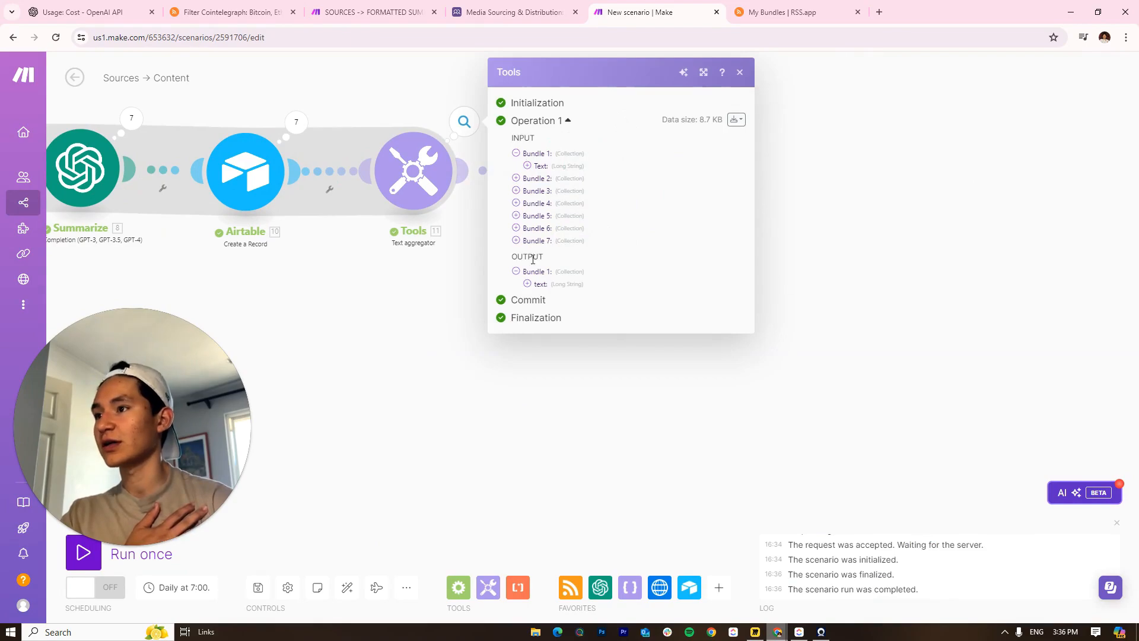
{"action": "left_click", "coordinate": [538, 285]}
{"action": "scroll", "coordinate": [575, 467], "scroll_direction": "down", "scroll_amount": 15}
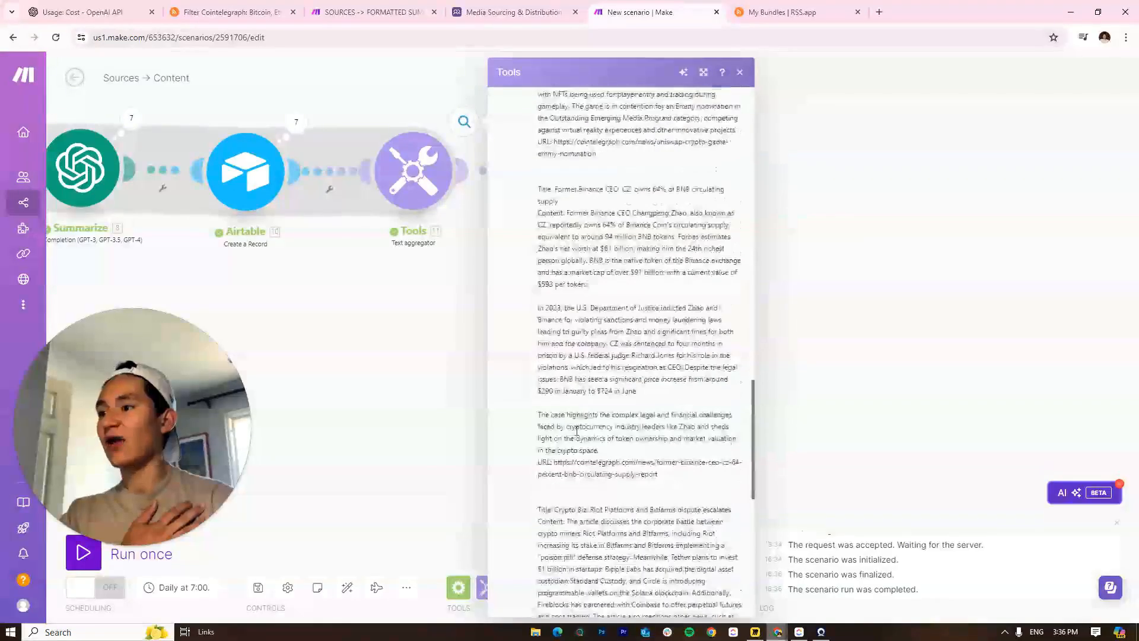
{"action": "left_click", "coordinate": [765, 244]}
Switch to the Airtable base and open the Gallery view of the Documents table
{"action": "left_click_drag", "start_coordinate": [647, 250], "coordinate": [619, 284]}
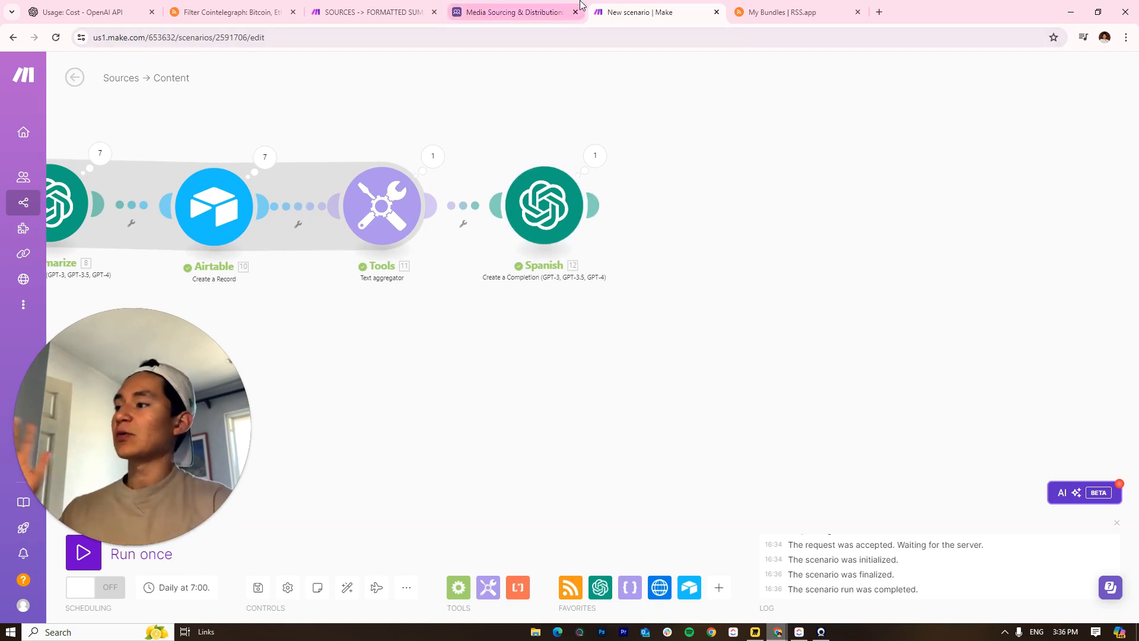
{"action": "left_click", "coordinate": [528, 10]}
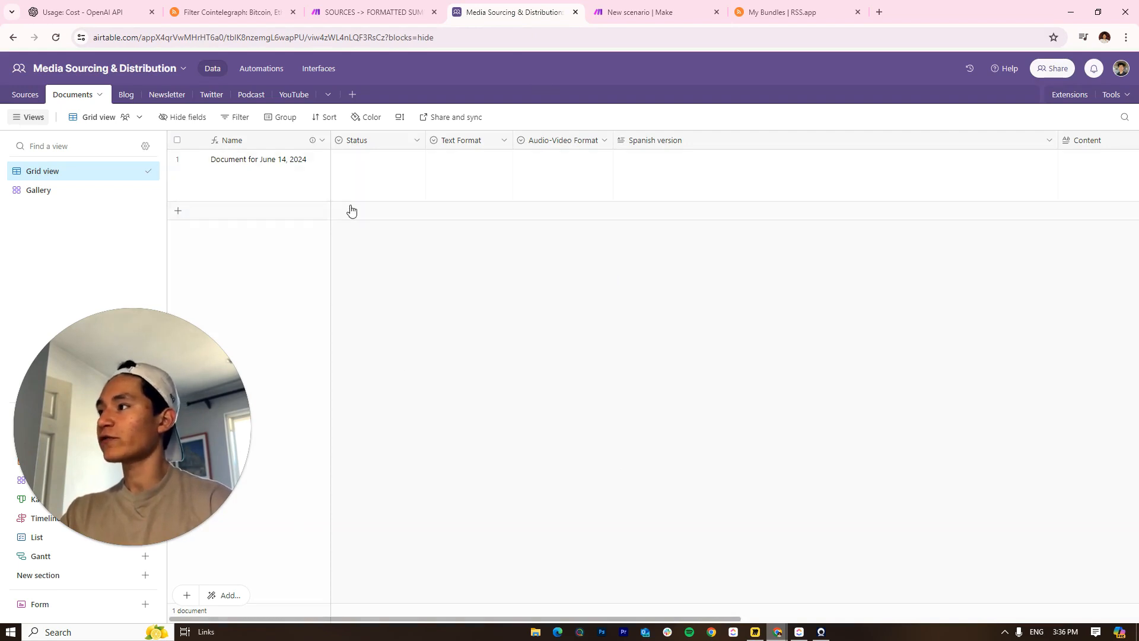
{"action": "left_click", "coordinate": [70, 191]}
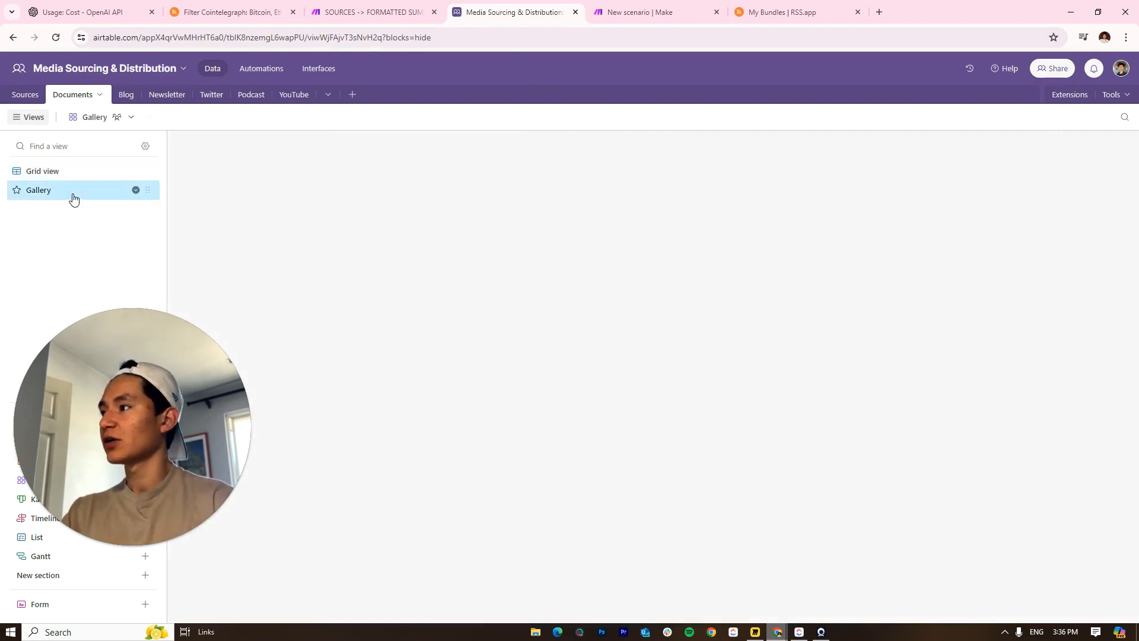
Open the Documents table's Grid view and look over the module chain of the scenario in Make
{"action": "left_click", "coordinate": [70, 177]}
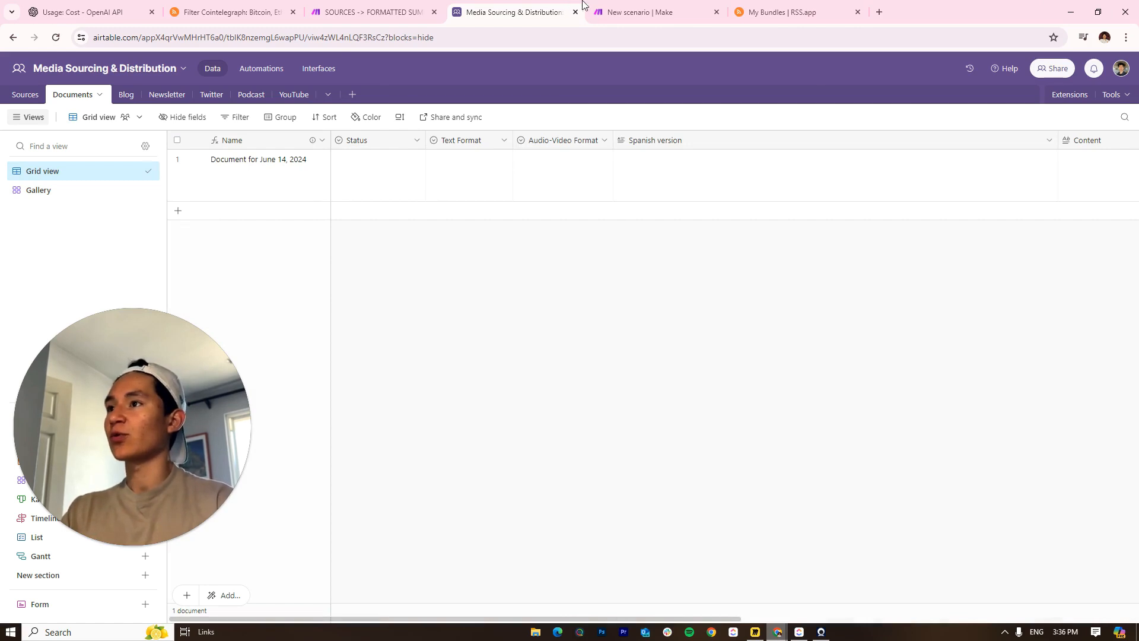
{"action": "left_click", "coordinate": [641, 12]}
{"action": "scroll", "coordinate": [607, 194], "scroll_direction": "down", "scroll_amount": 5}
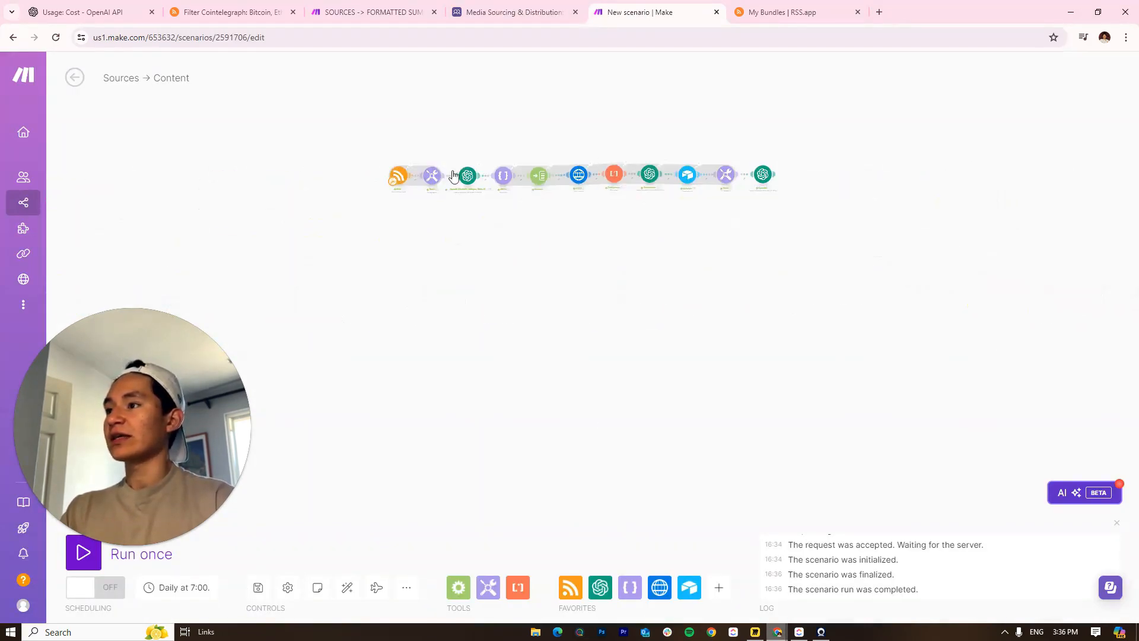
{"action": "scroll", "coordinate": [578, 208], "scroll_direction": "up", "scroll_amount": 4}
Return to Airtable, review the scraped articles in the Sources table, and reopen the Documents table
{"action": "left_click", "coordinate": [513, 12]}
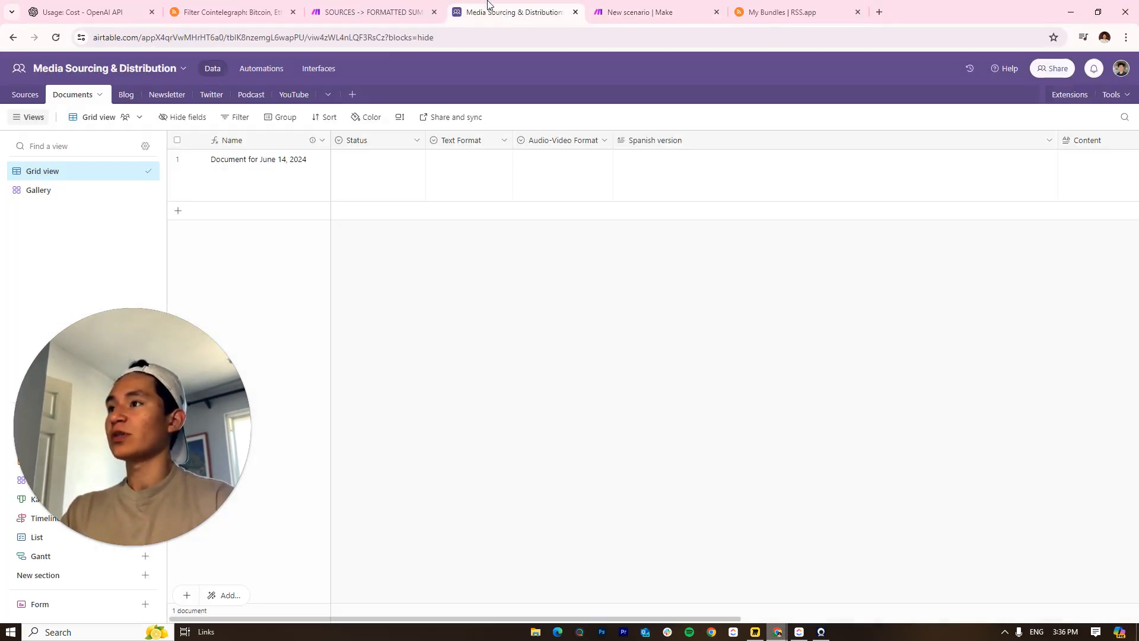
{"action": "left_click", "coordinate": [30, 94]}
{"action": "scroll", "coordinate": [292, 318], "scroll_direction": "down", "scroll_amount": 4}
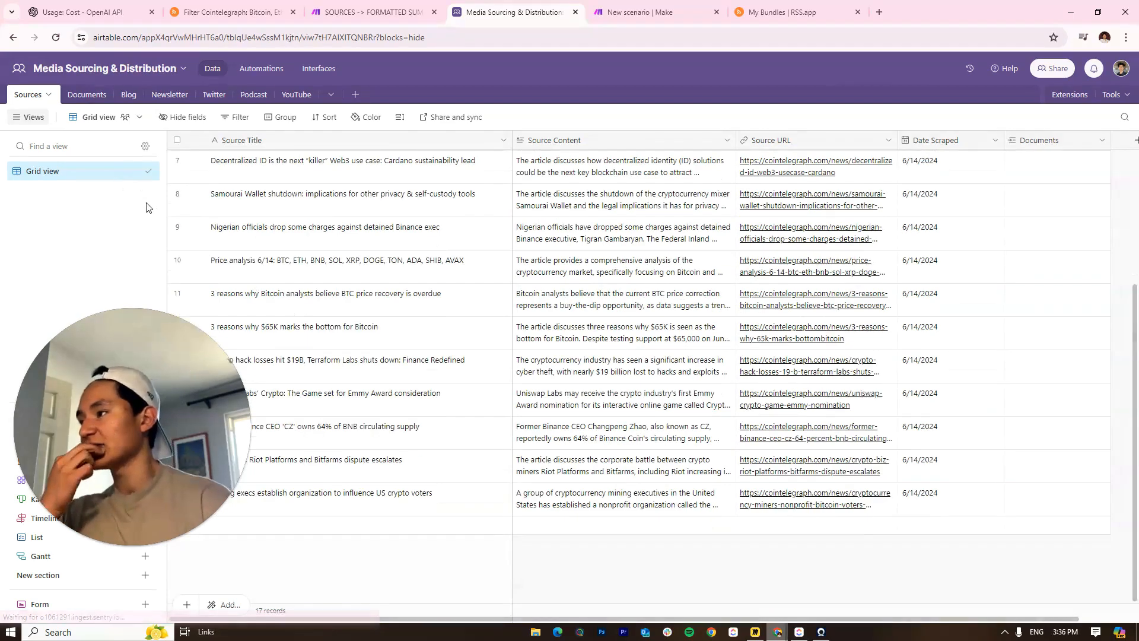
{"action": "left_click", "coordinate": [87, 102]}
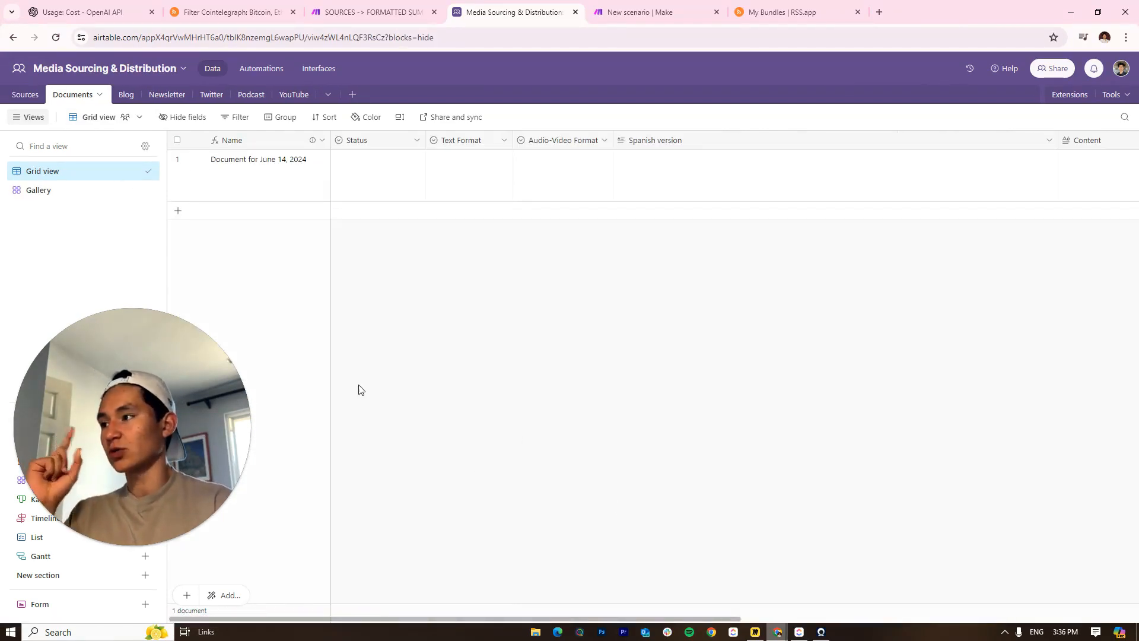
Review the formula configuration of the Documents table's Name field and save the field
{"action": "left_click", "coordinate": [324, 200]}
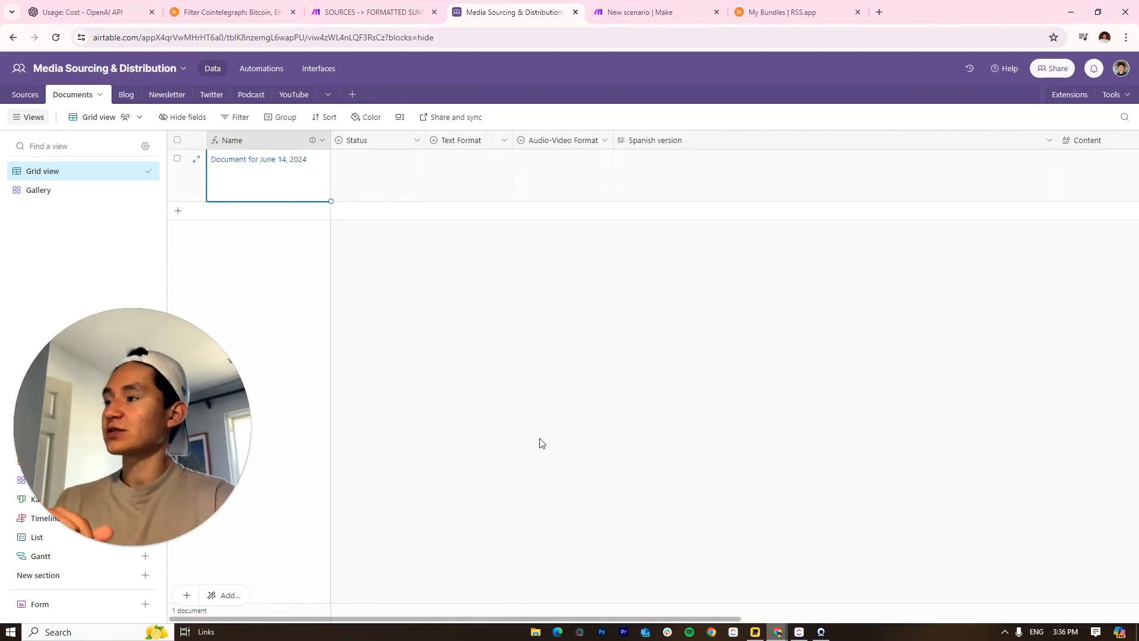
{"action": "left_click", "coordinate": [322, 140]}
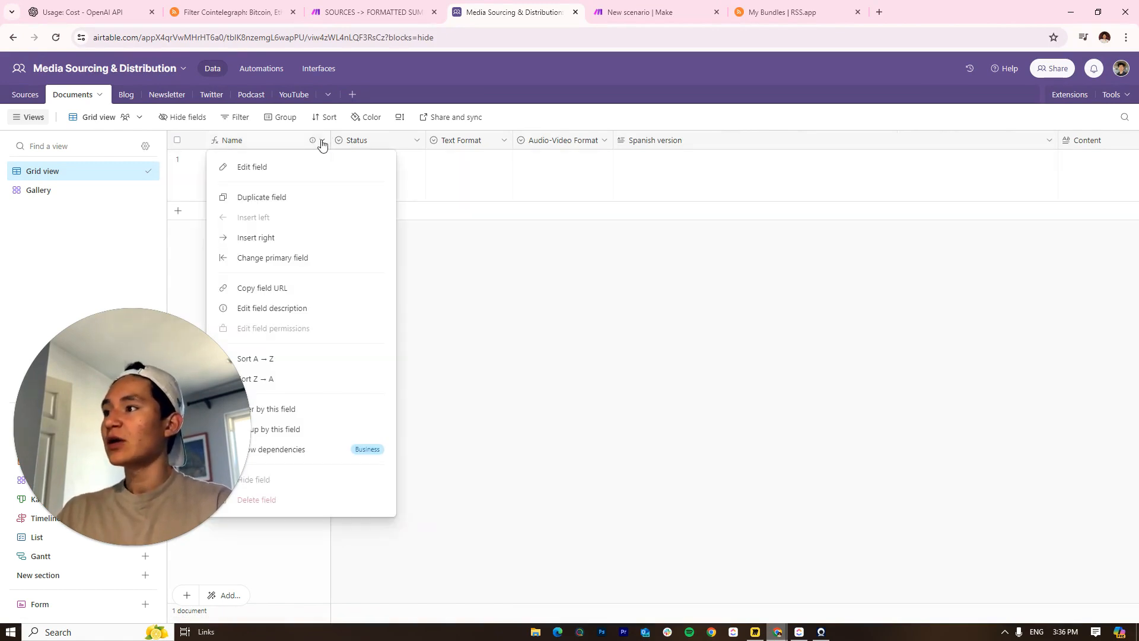
{"action": "left_click", "coordinate": [252, 167]}
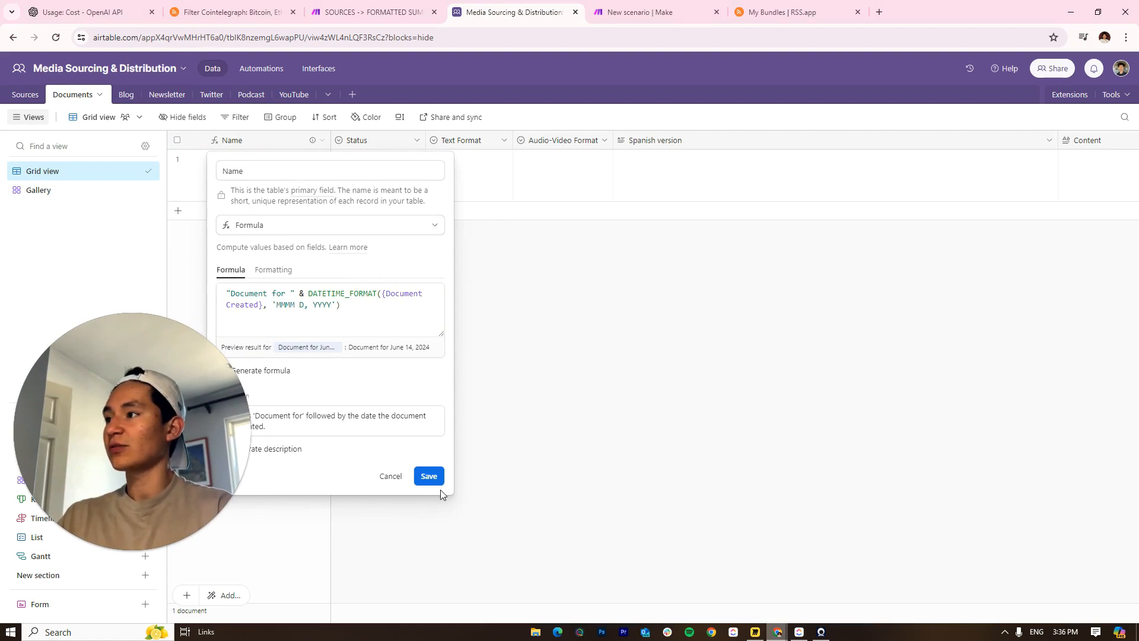
{"action": "left_click", "coordinate": [431, 476]}
{"action": "left_click", "coordinate": [252, 176]}
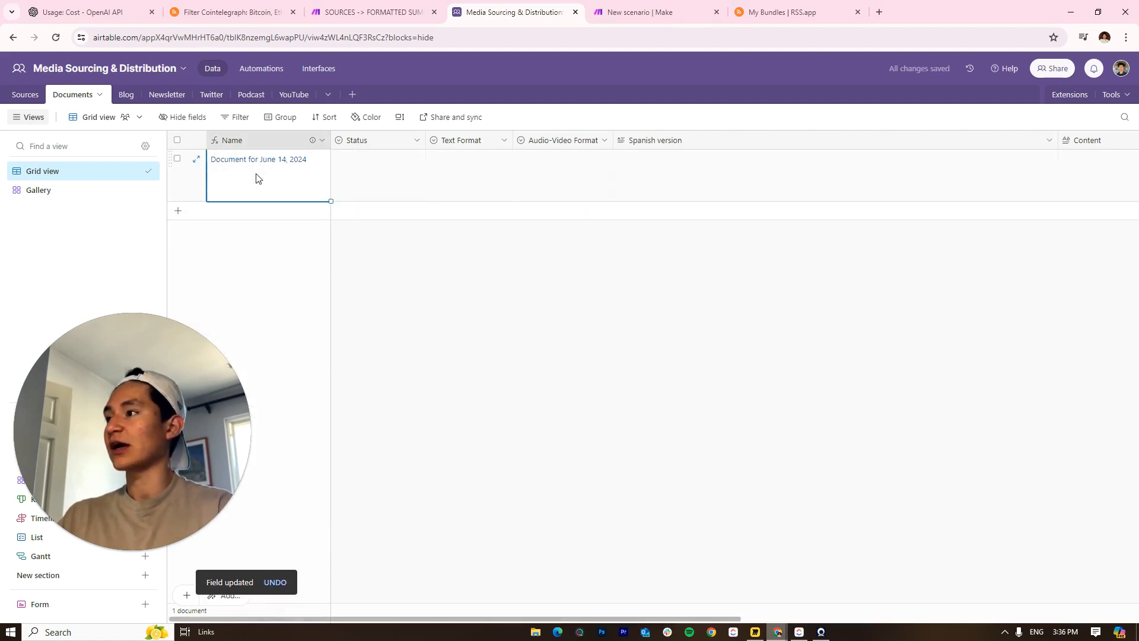
Add a blank record to the Documents table and delete it again
{"action": "left_click", "coordinate": [180, 212]}
{"action": "right_click", "coordinate": [181, 212]}
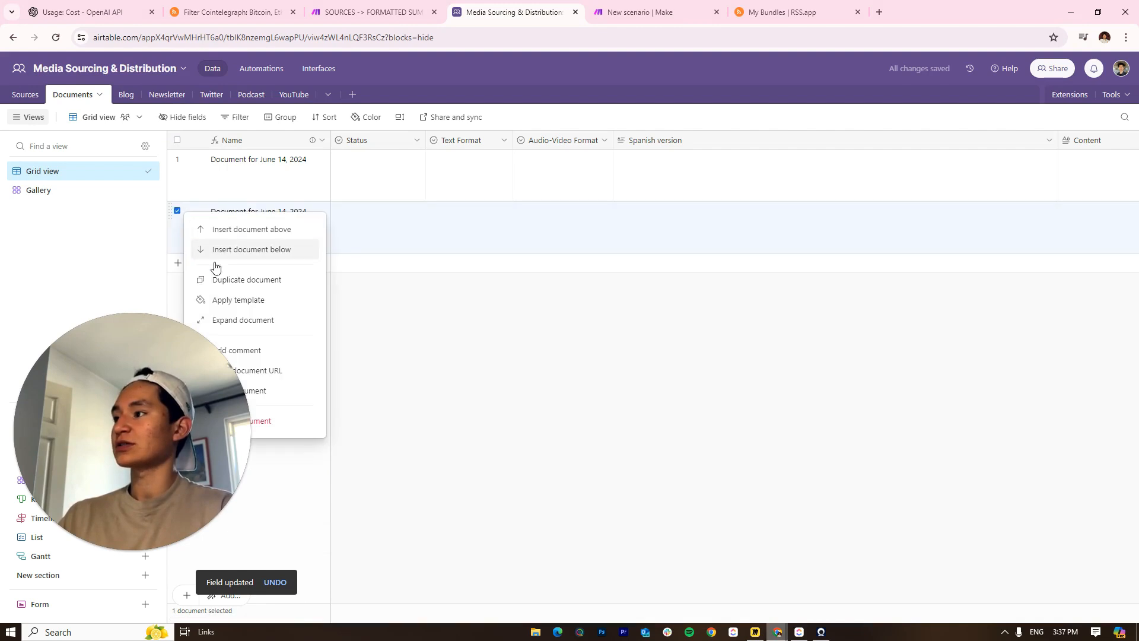
{"action": "left_click", "coordinate": [274, 417]}
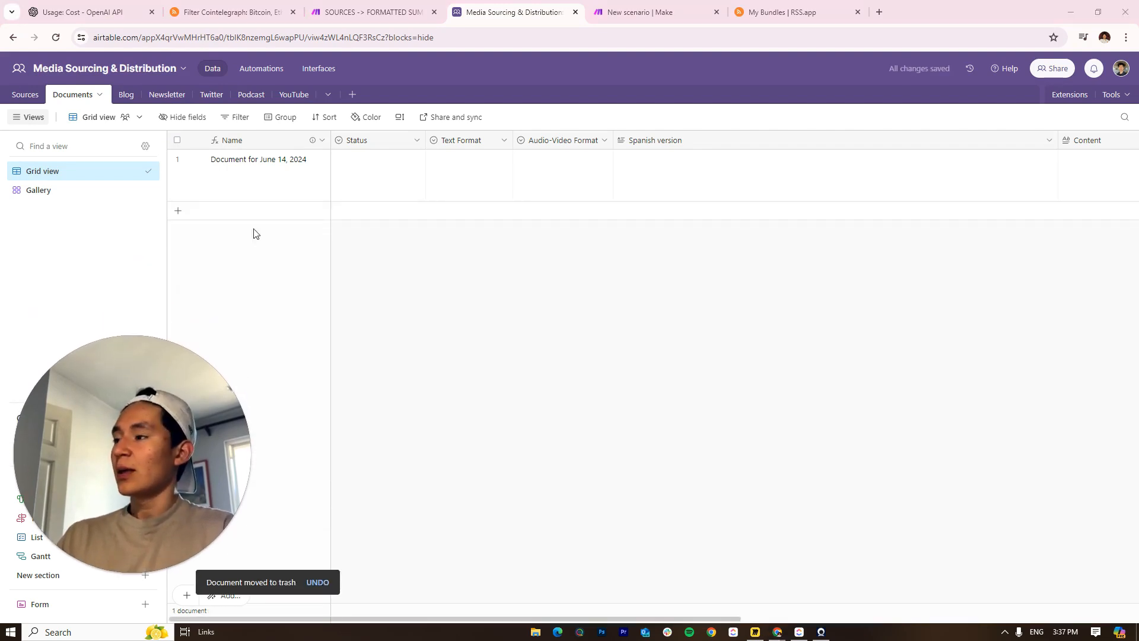
Reopen the Name field's configuration and highlight its entire formula for inspection, closing with a save
{"action": "left_click_drag", "start_coordinate": [331, 139], "coordinate": [329, 140]}
{"action": "left_click", "coordinate": [301, 168]}
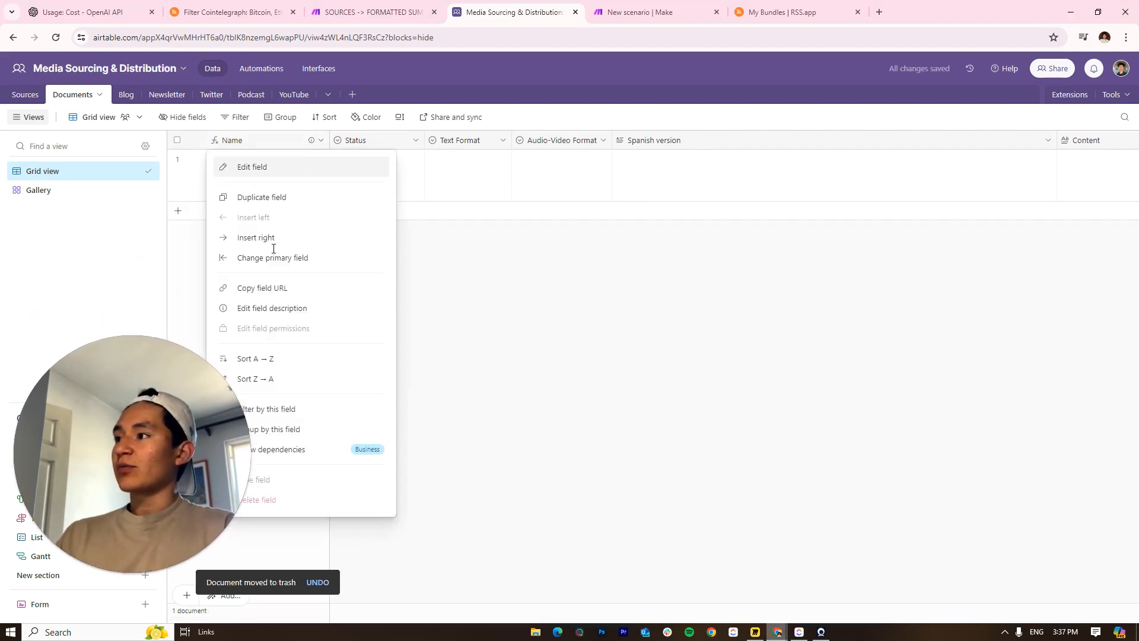
{"action": "left_click", "coordinate": [429, 476]}
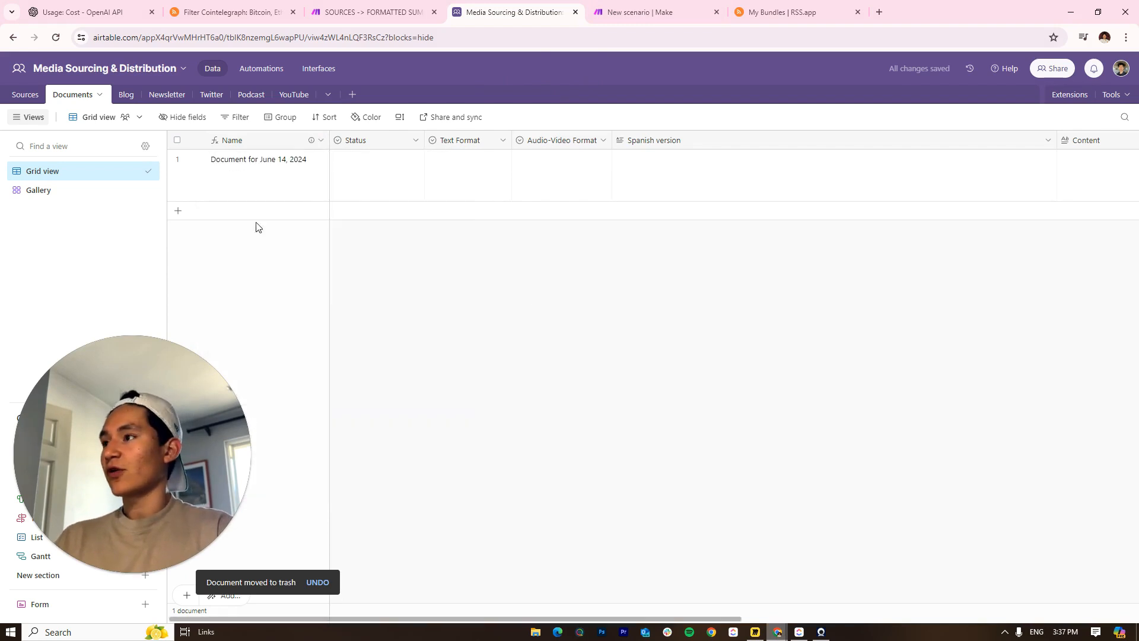
{"action": "left_click", "coordinate": [321, 141]}
{"action": "left_click", "coordinate": [263, 169]}
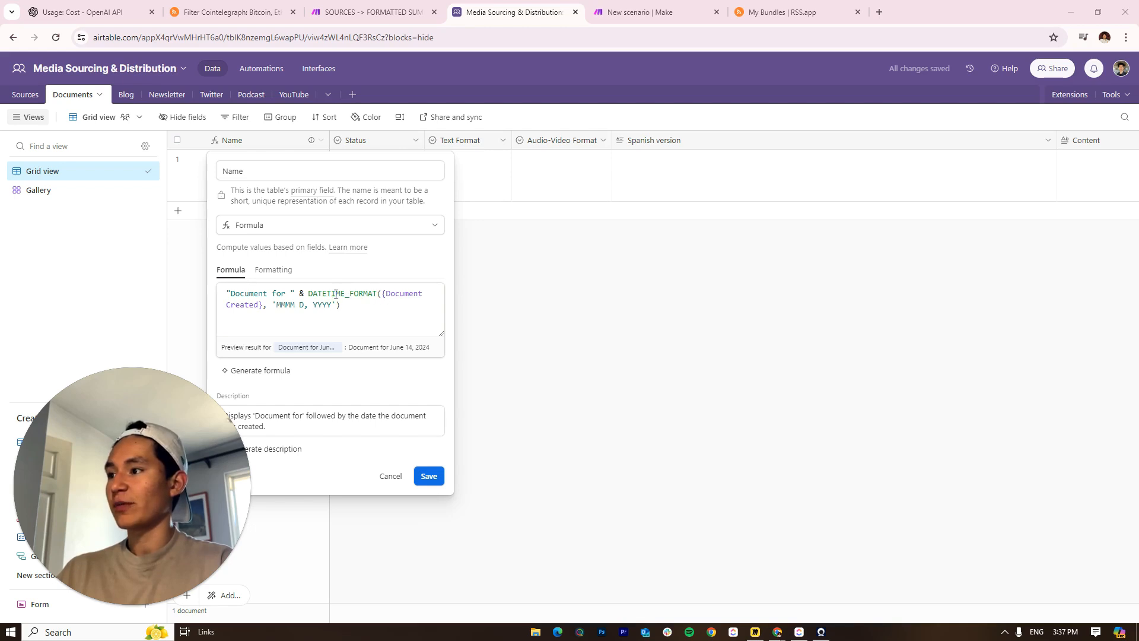
{"action": "left_click", "coordinate": [379, 313]}
{"action": "key", "text": "ctrl+a"}
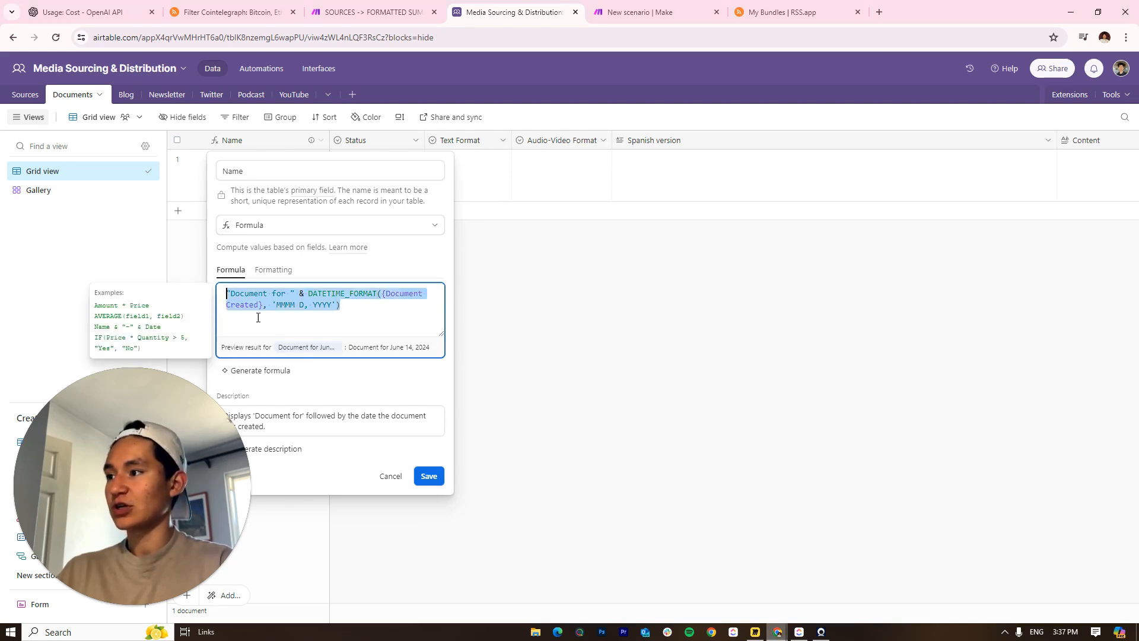
{"action": "left_click", "coordinate": [428, 476]}
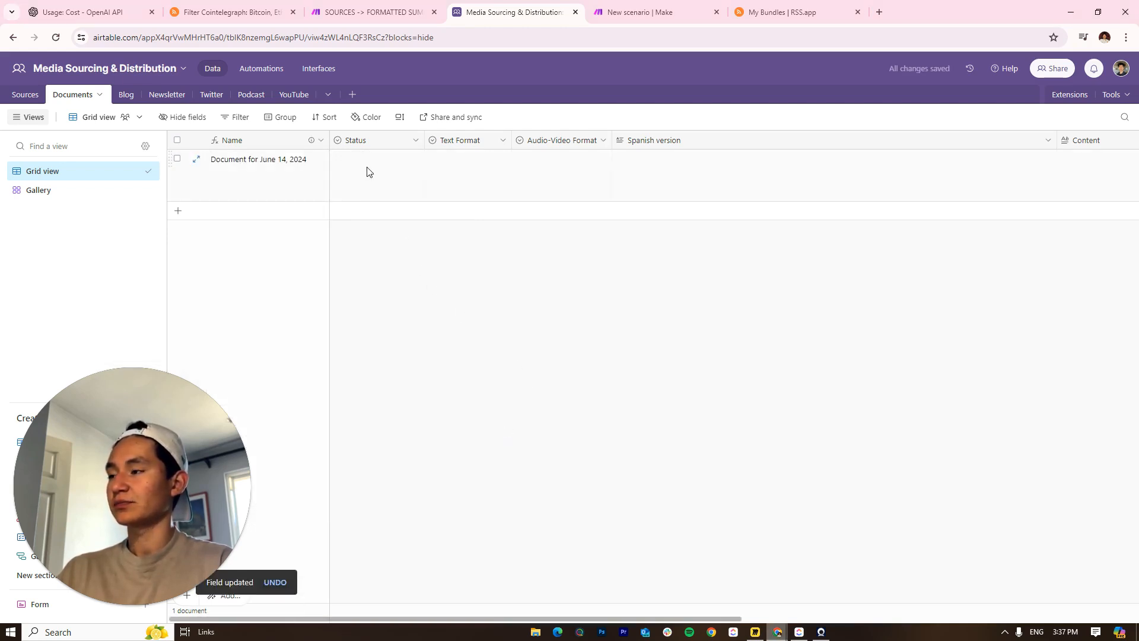
Inspect the single-select options configured for the Status field and save the field
{"action": "left_click", "coordinate": [368, 171]}
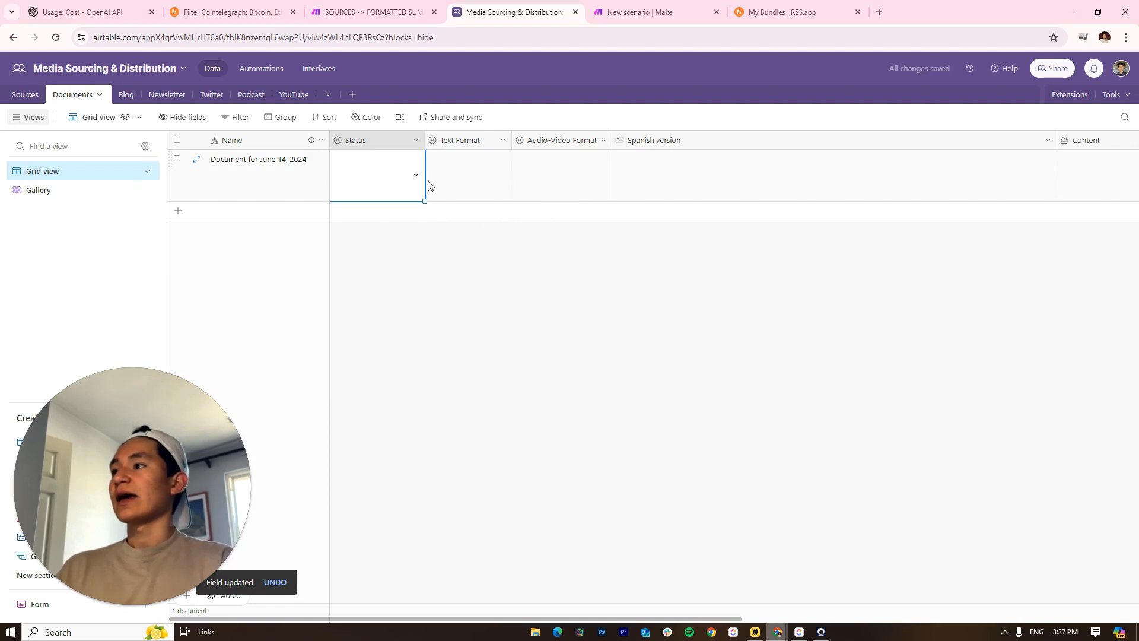
{"action": "left_click", "coordinate": [389, 181]}
{"action": "left_click", "coordinate": [415, 141]}
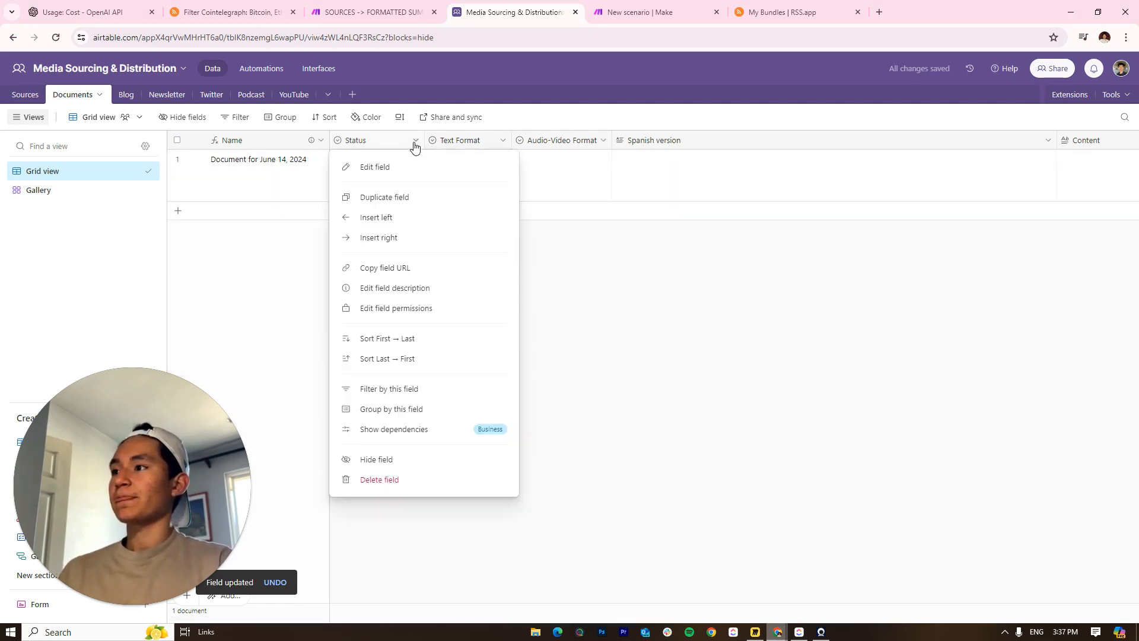
{"action": "left_click", "coordinate": [405, 170]}
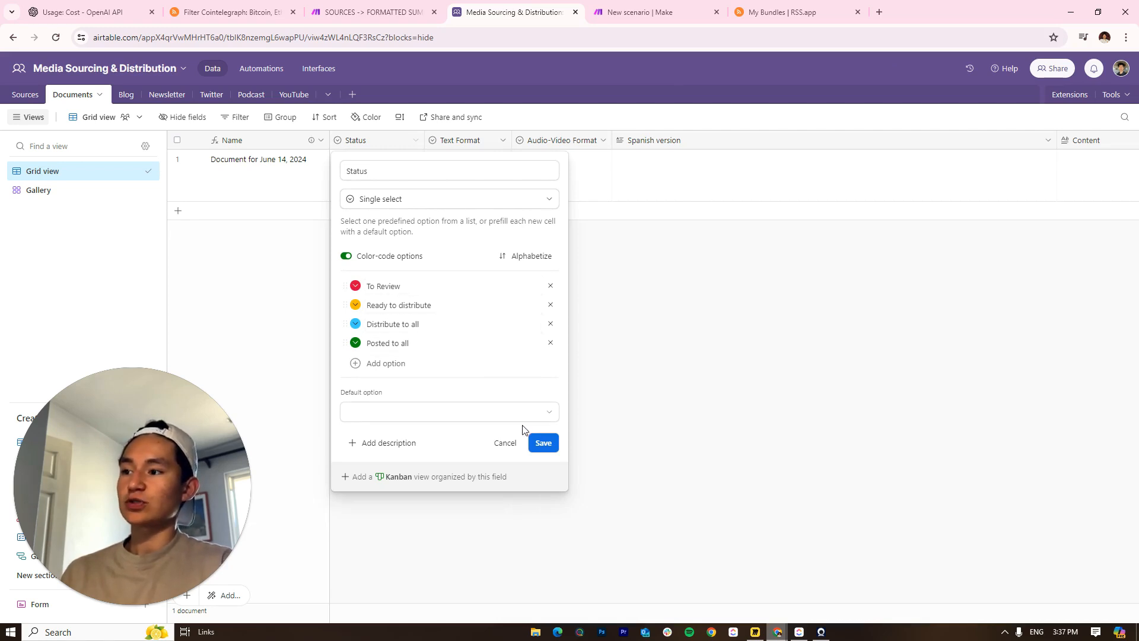
{"action": "left_click", "coordinate": [542, 442]}
Inspect the single-select options of the Text Format and Audio-Video Format fields, saving each field
{"action": "left_click", "coordinate": [502, 141]}
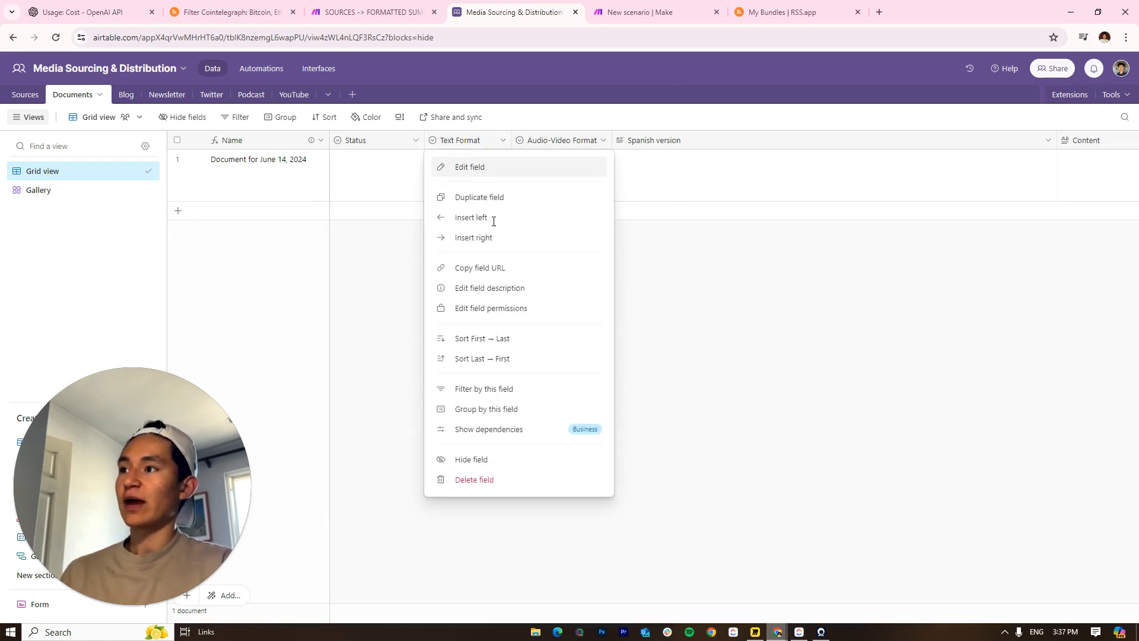
{"action": "key", "text": "Return"}
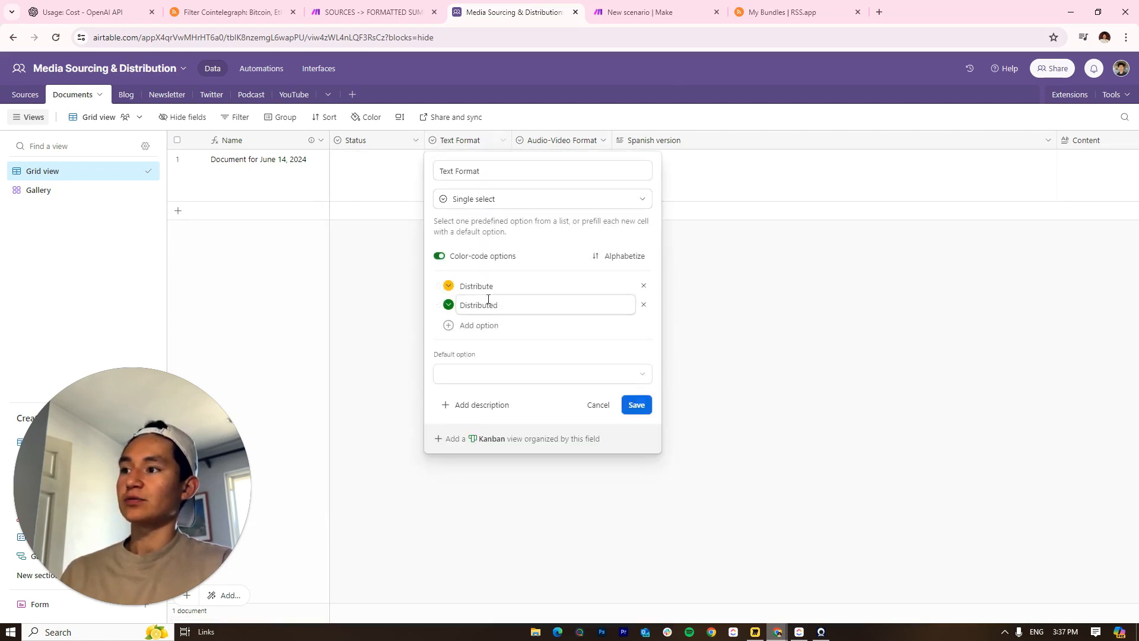
{"action": "left_click", "coordinate": [637, 405]}
{"action": "left_click", "coordinate": [604, 141]}
{"action": "left_click", "coordinate": [598, 171]}
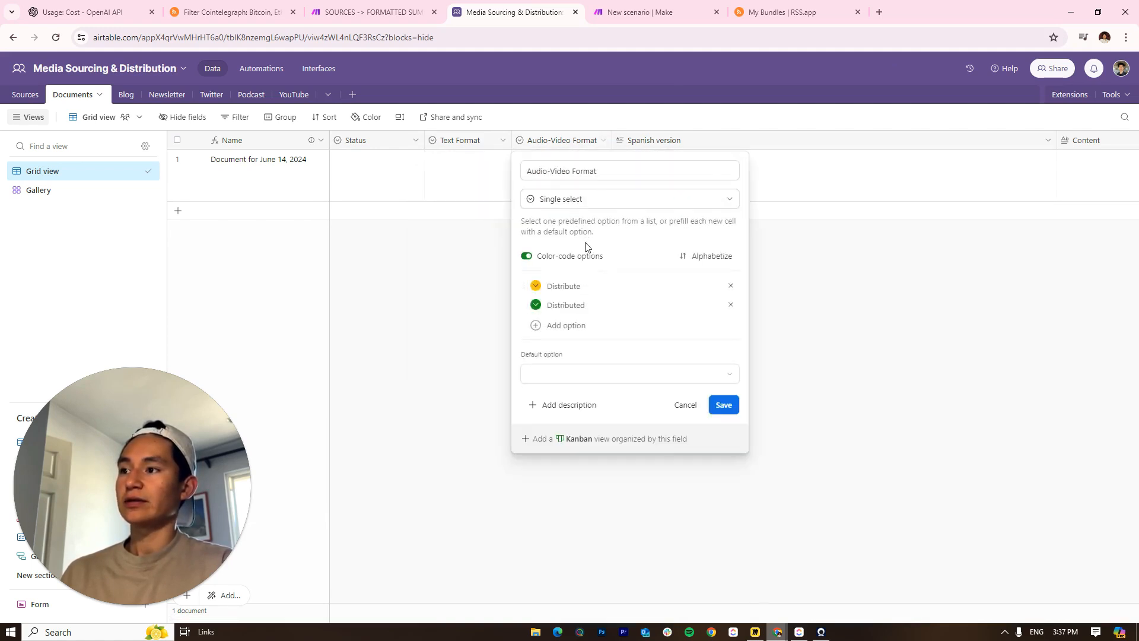
{"action": "left_click", "coordinate": [735, 409]}
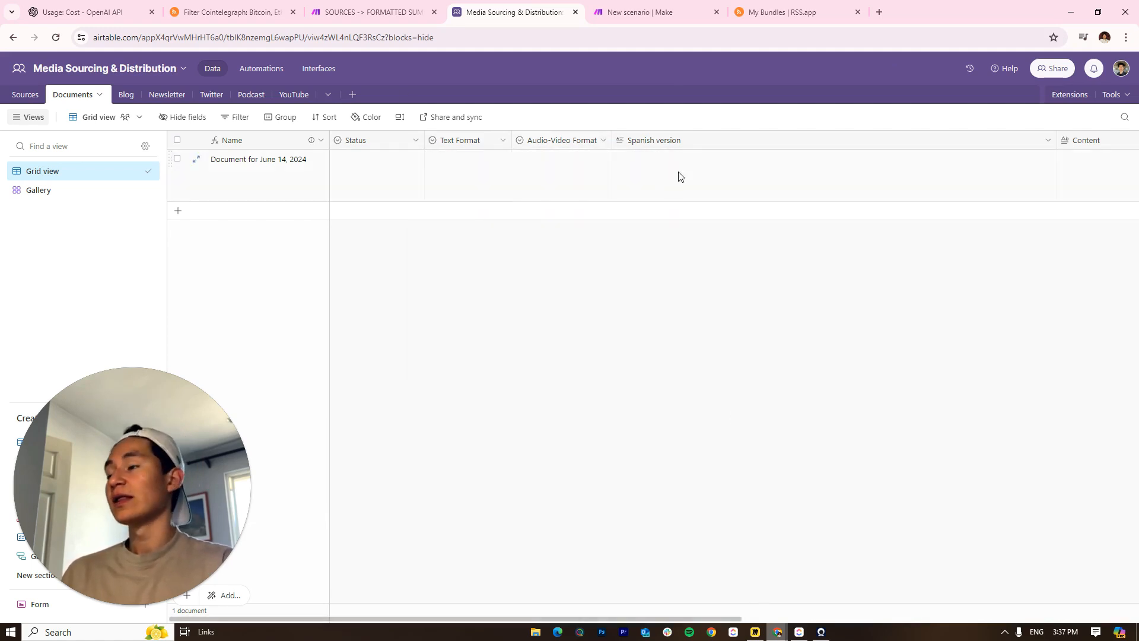
Try the Distribute option in the document's Text Format cell and clear it again
{"action": "left_click", "coordinate": [468, 163]}
{"action": "left_click", "coordinate": [446, 196]}
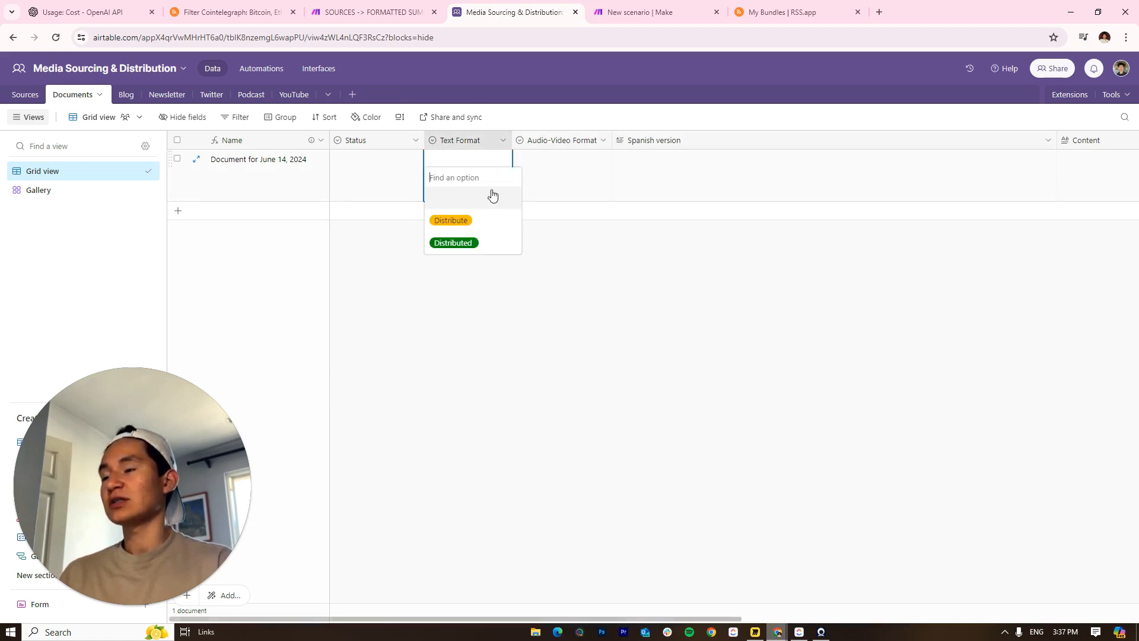
{"action": "left_click", "coordinate": [451, 221]}
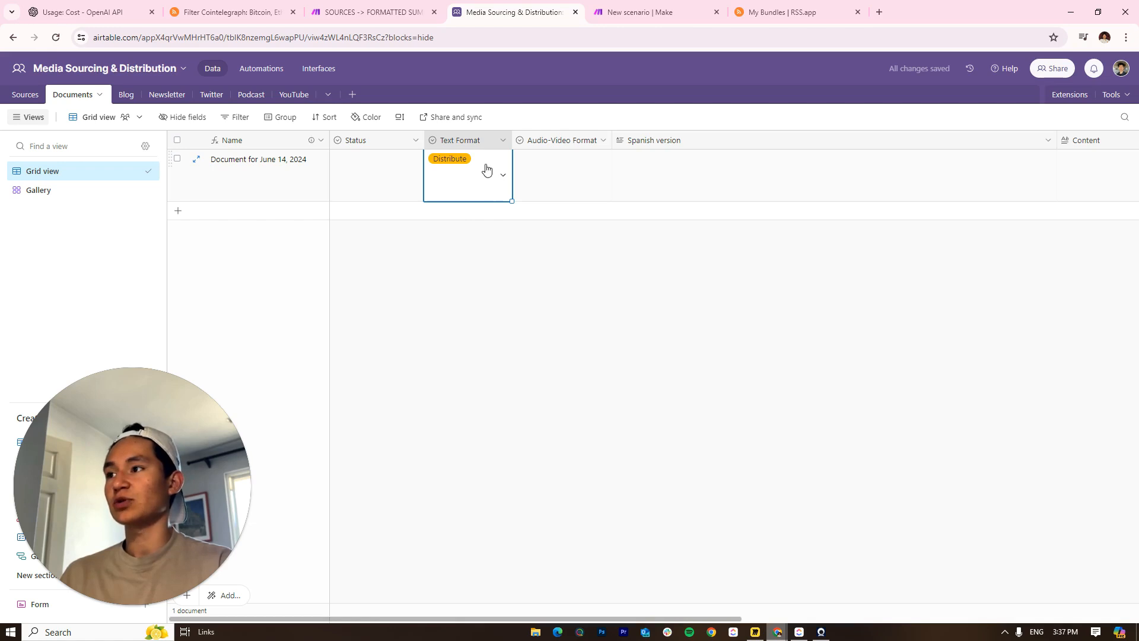
{"action": "left_click", "coordinate": [487, 168]}
{"action": "left_click", "coordinate": [465, 216]}
Try Ready to distribute, To Review and Distribute to all in turn as the document's Status
{"action": "double_click", "coordinate": [368, 176]}
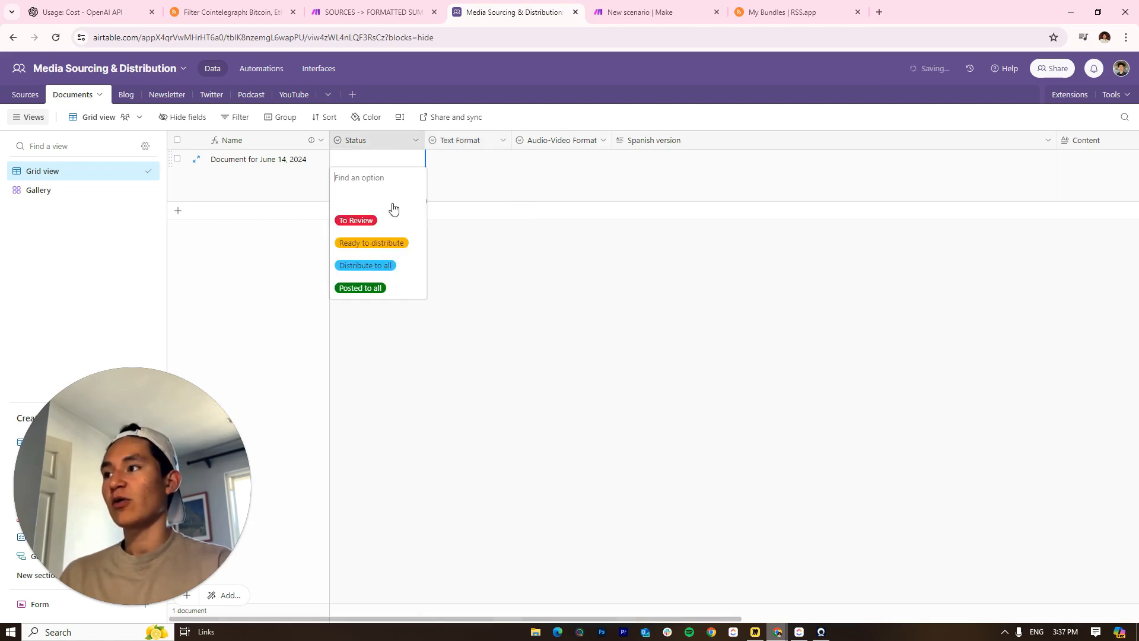
{"action": "left_click", "coordinate": [390, 248]}
{"action": "left_click", "coordinate": [393, 179]}
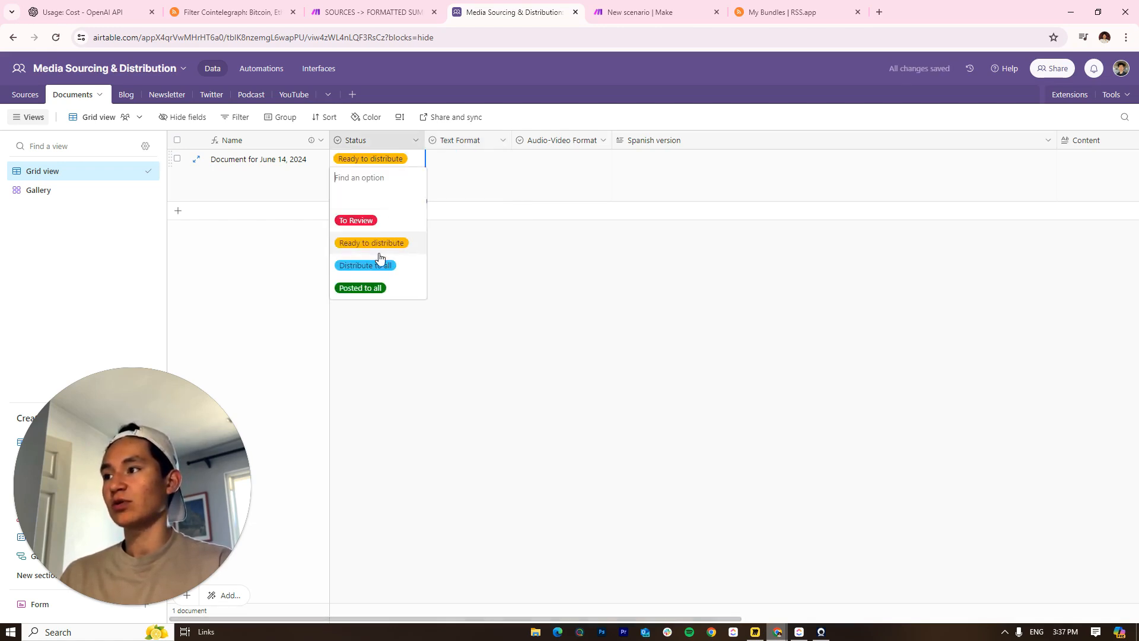
{"action": "left_click", "coordinate": [487, 299]}
{"action": "left_click", "coordinate": [408, 191]}
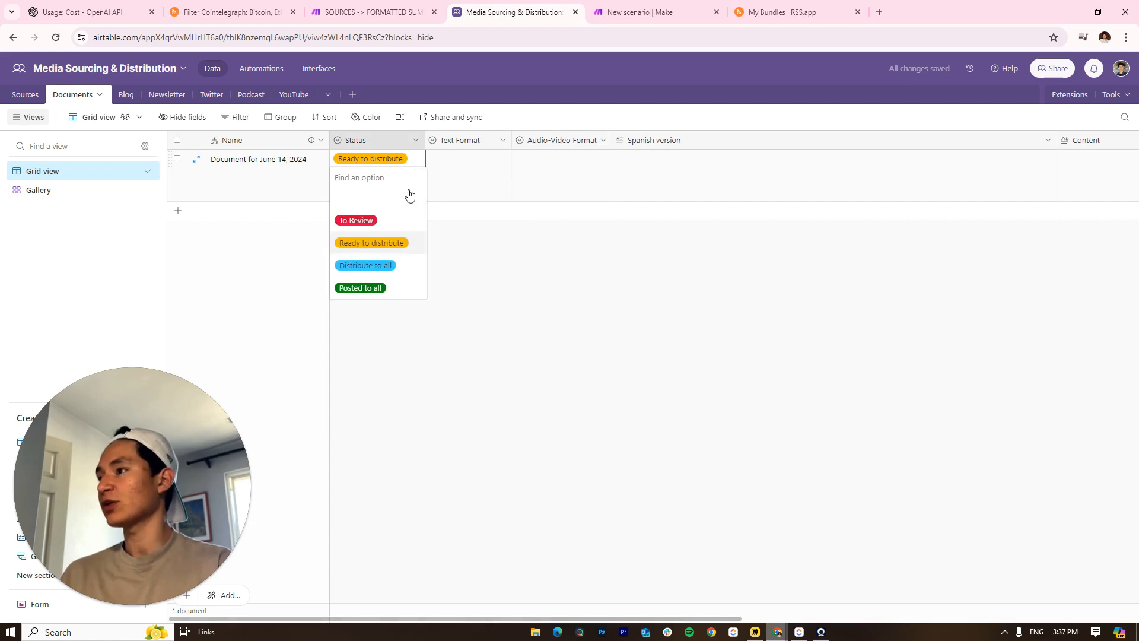
{"action": "left_click", "coordinate": [385, 224]}
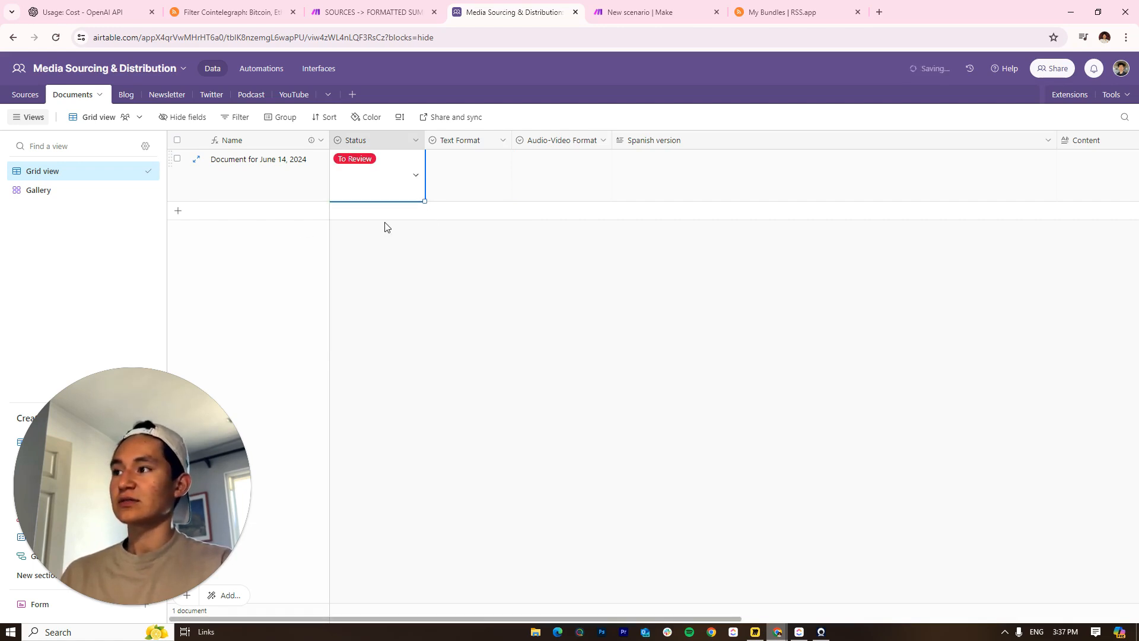
{"action": "left_click", "coordinate": [398, 184]}
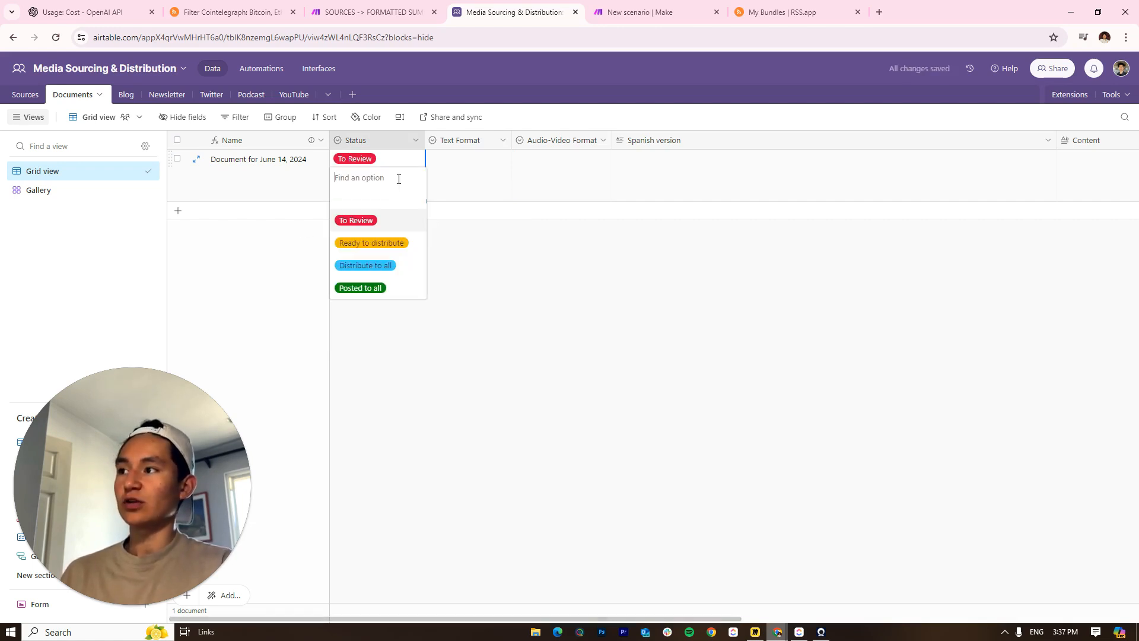
{"action": "left_click", "coordinate": [387, 272]}
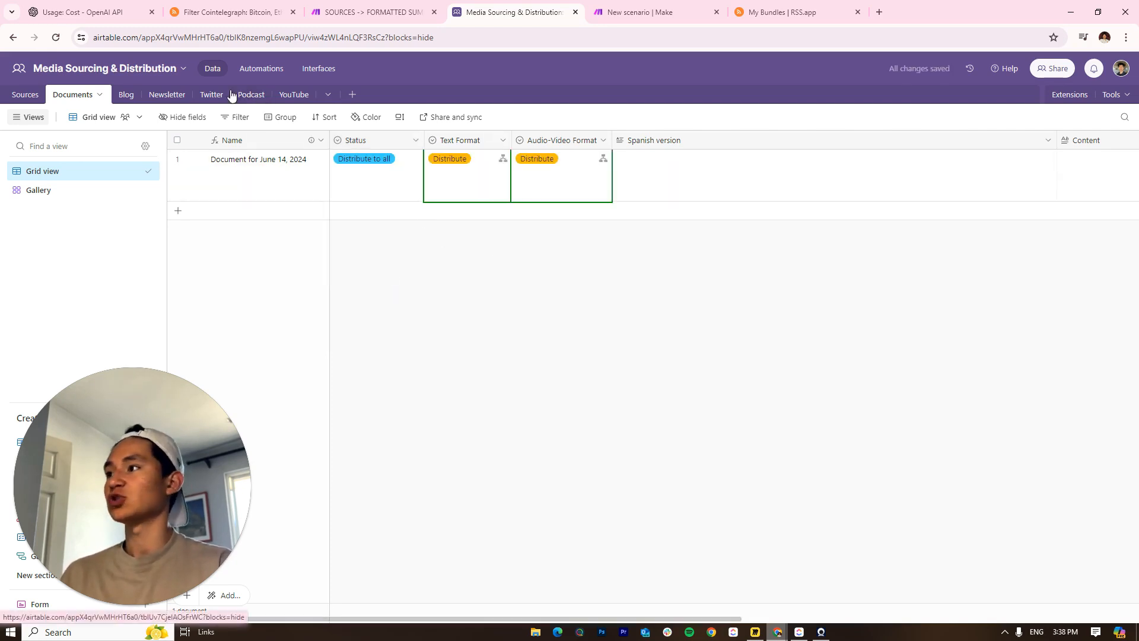
Clear the document's Text Format, Audio-Video Format and Status values, and select its empty Spanish version cell
{"action": "left_click", "coordinate": [484, 191]}
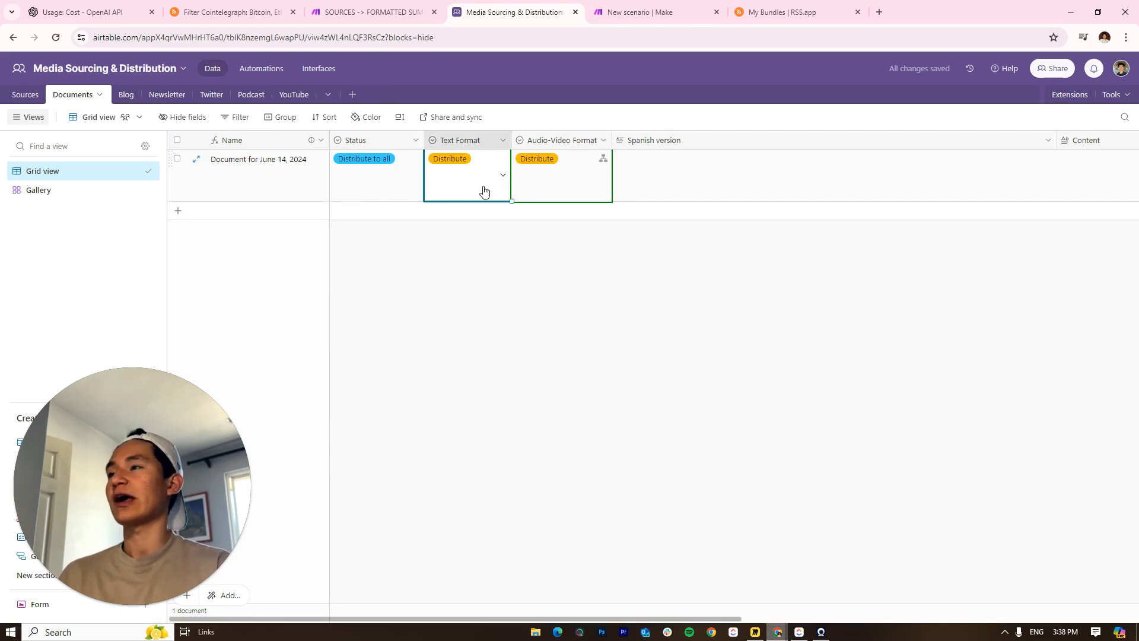
{"action": "left_click", "coordinate": [551, 175]}
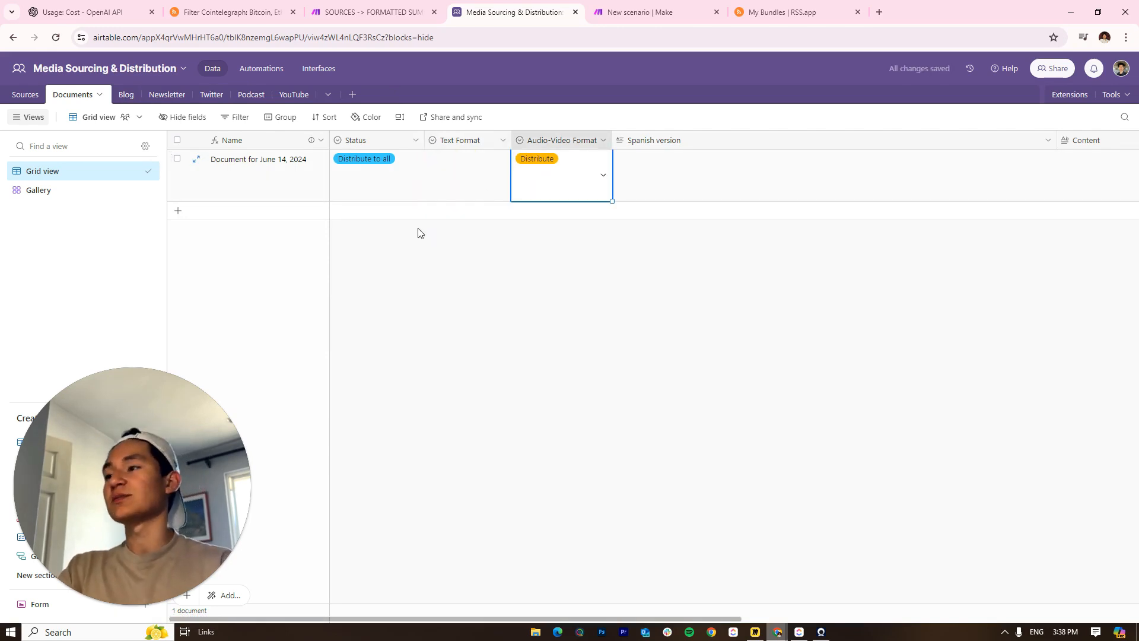
{"action": "left_click", "coordinate": [384, 189]}
{"action": "left_click", "coordinate": [649, 184]}
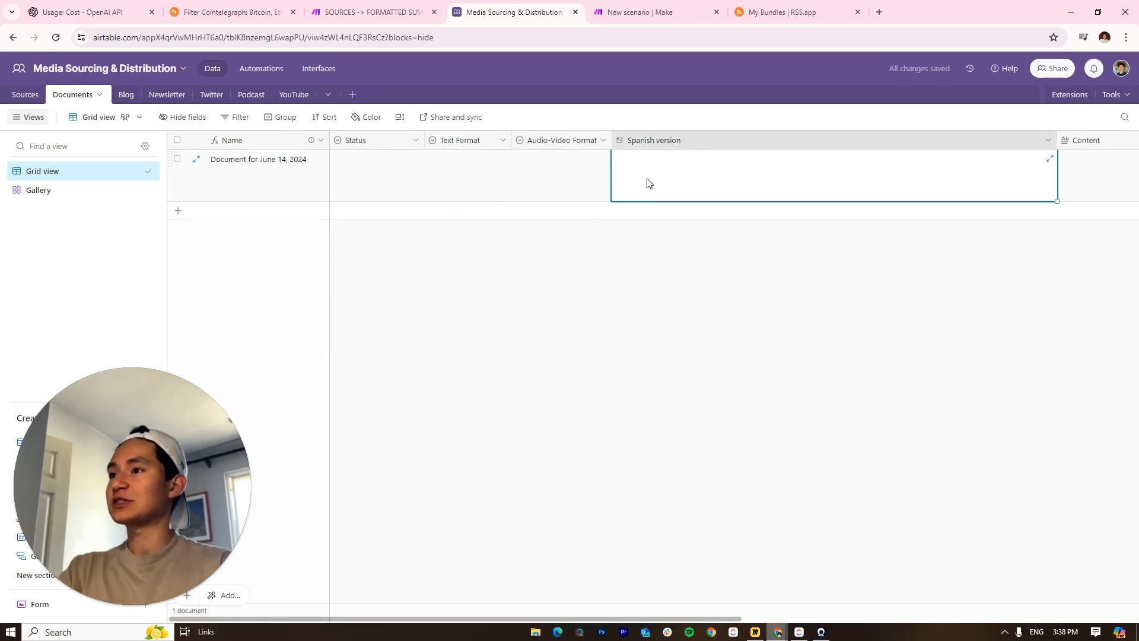
{"action": "left_click", "coordinate": [712, 264]}
{"action": "left_click", "coordinate": [521, 188]}
{"action": "left_click", "coordinate": [663, 198]}
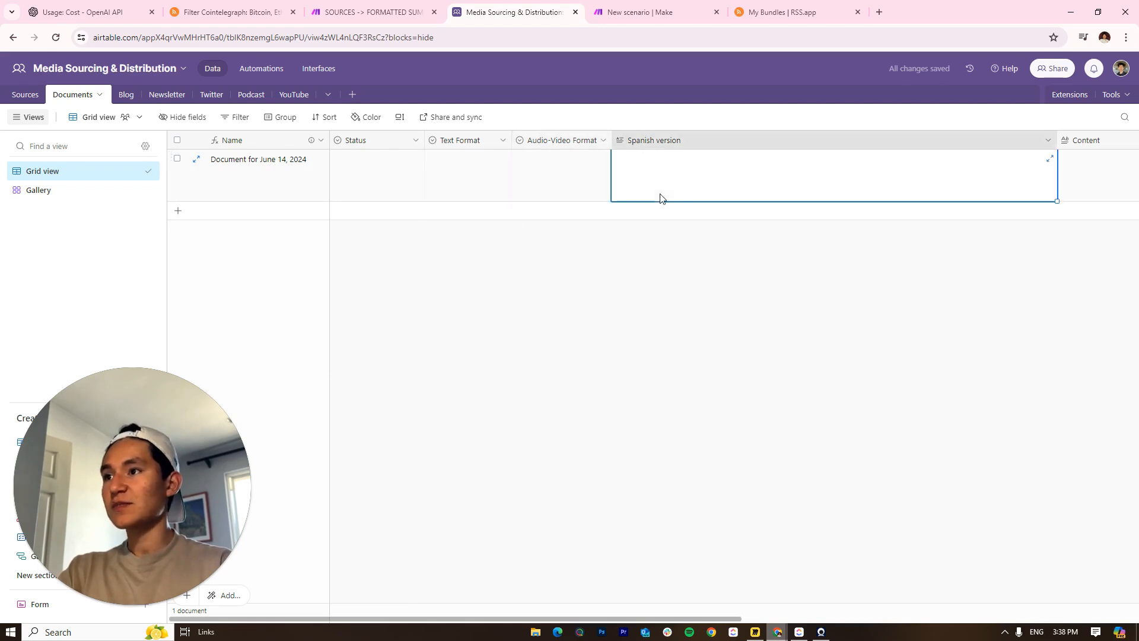
Review the June 14 document's empty Spanish version and Content cells in the Documents table
{"action": "left_click_drag", "start_coordinate": [835, 180], "coordinate": [898, 185]}
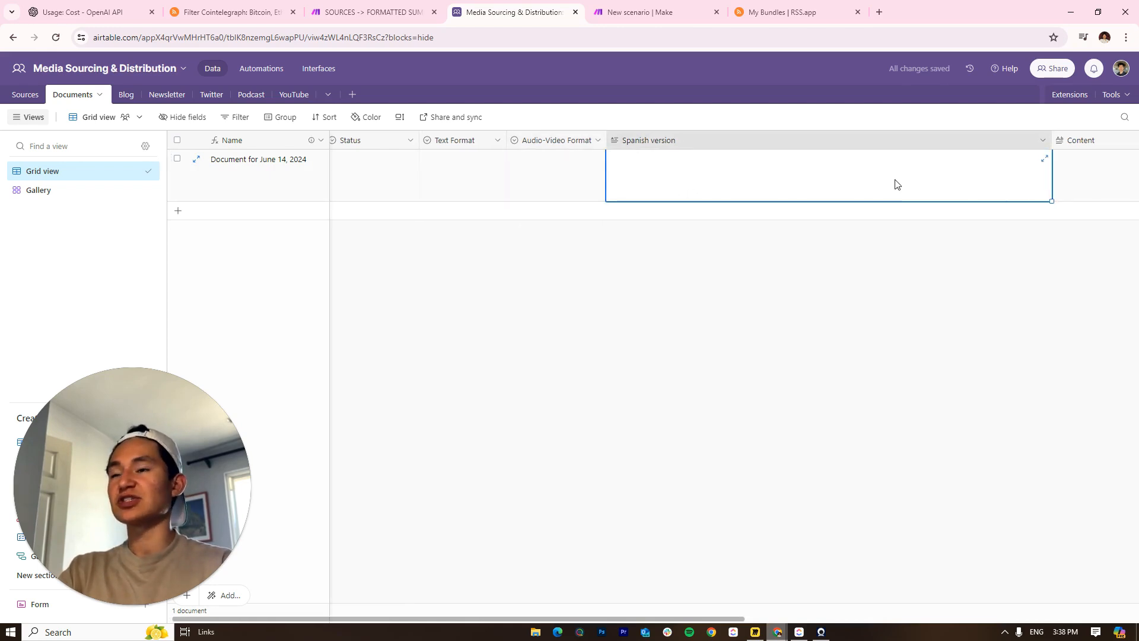
{"action": "left_click_drag", "start_coordinate": [663, 169], "coordinate": [1127, 185]}
{"action": "left_click", "coordinate": [816, 200]}
{"action": "left_click", "coordinate": [661, 166]}
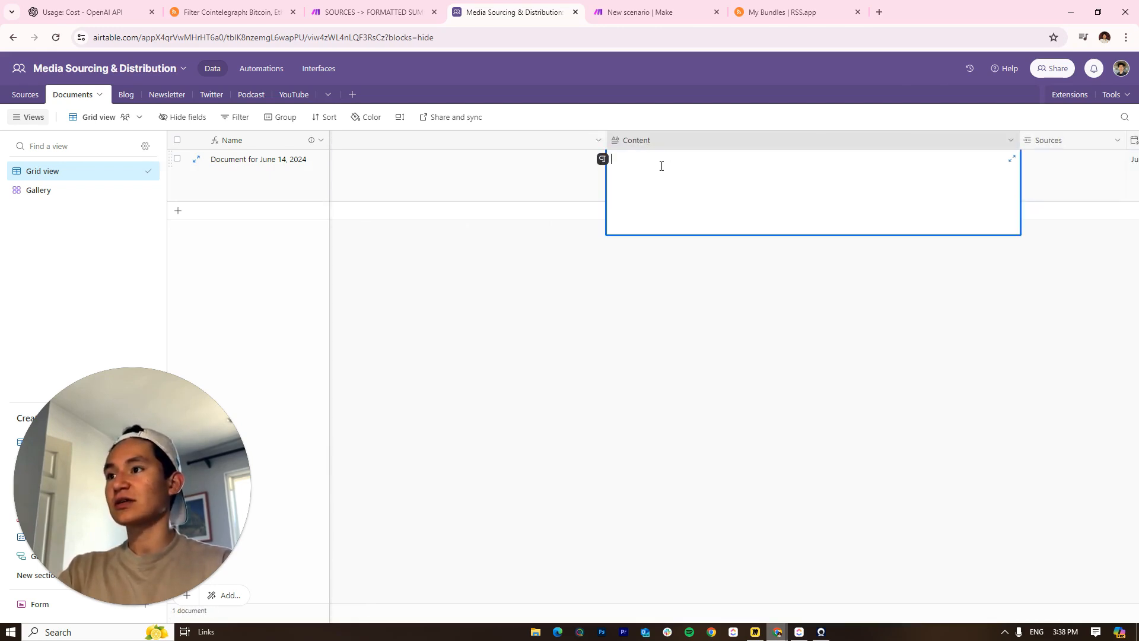
Switch to the Make scenario and read the combined article text output by the Text aggregator
{"action": "left_click", "coordinate": [652, 12]}
{"action": "left_click_drag", "start_coordinate": [853, 322], "coordinate": [379, 368]}
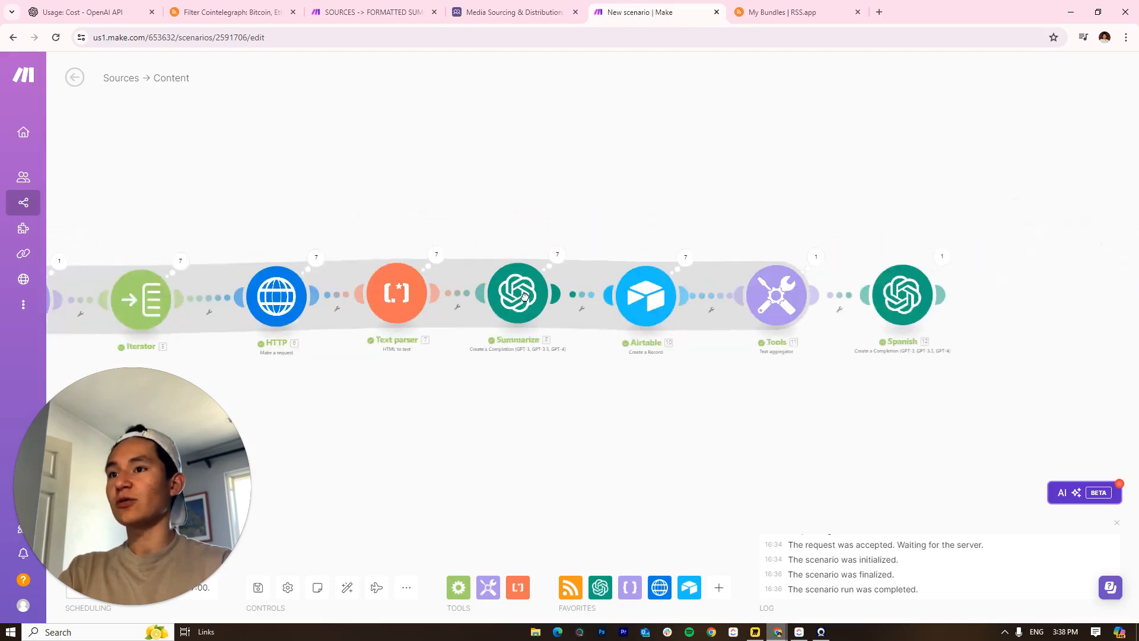
{"action": "left_click_drag", "start_coordinate": [718, 271], "coordinate": [584, 243]}
{"action": "left_click", "coordinate": [579, 229]}
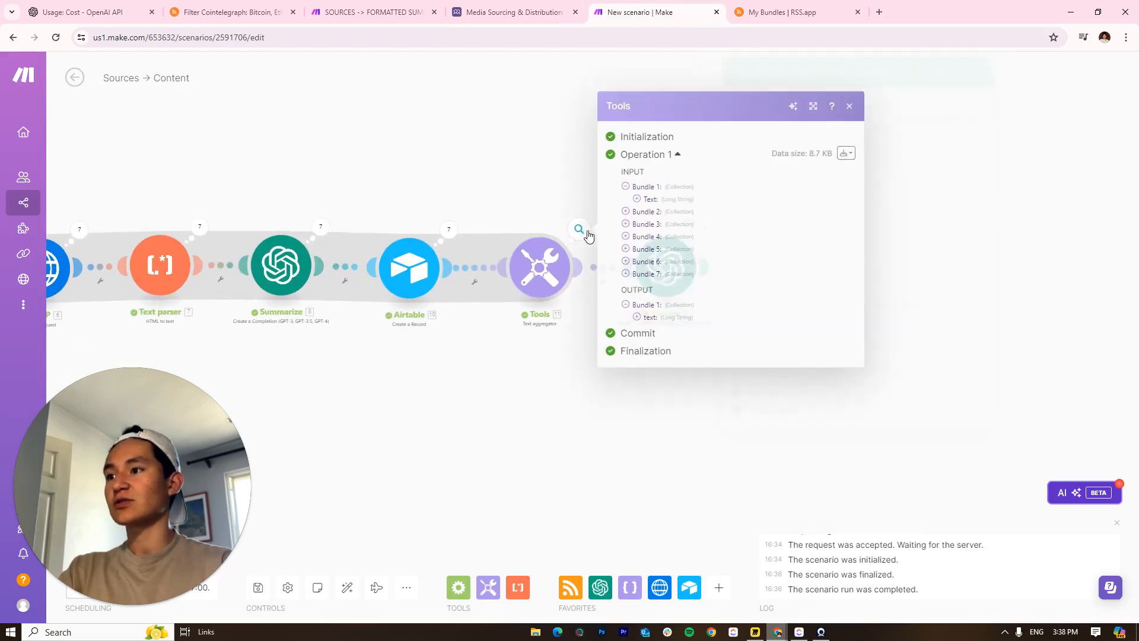
{"action": "left_click", "coordinate": [650, 320]}
{"action": "scroll", "coordinate": [712, 332], "scroll_direction": "down", "scroll_amount": 15}
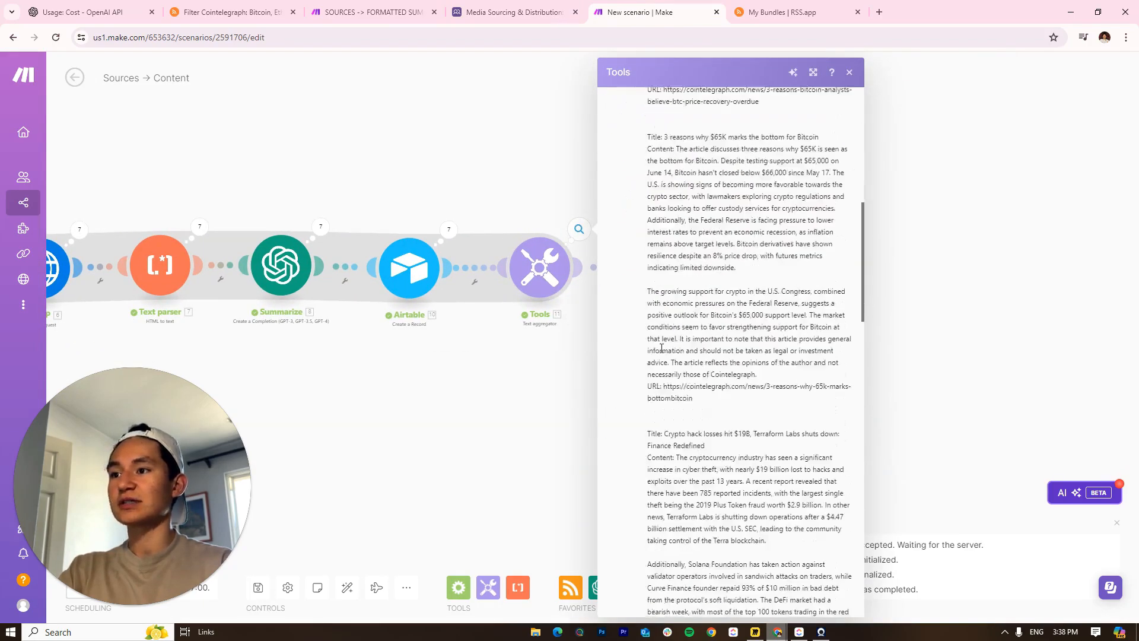
Return to the Airtable Documents table and inspect the Sources field's linked-record settings without changing them
{"action": "left_click", "coordinate": [513, 5]}
{"action": "left_click_drag", "start_coordinate": [1053, 184], "coordinate": [1138, 166]}
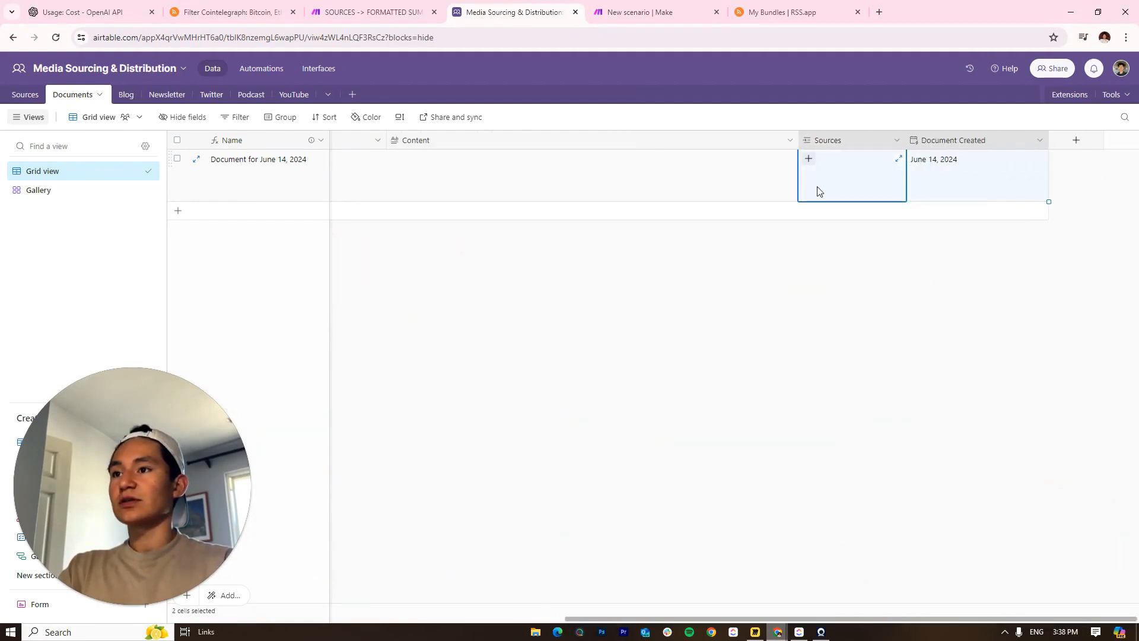
{"action": "left_click", "coordinate": [896, 141]}
{"action": "left_click", "coordinate": [854, 169]}
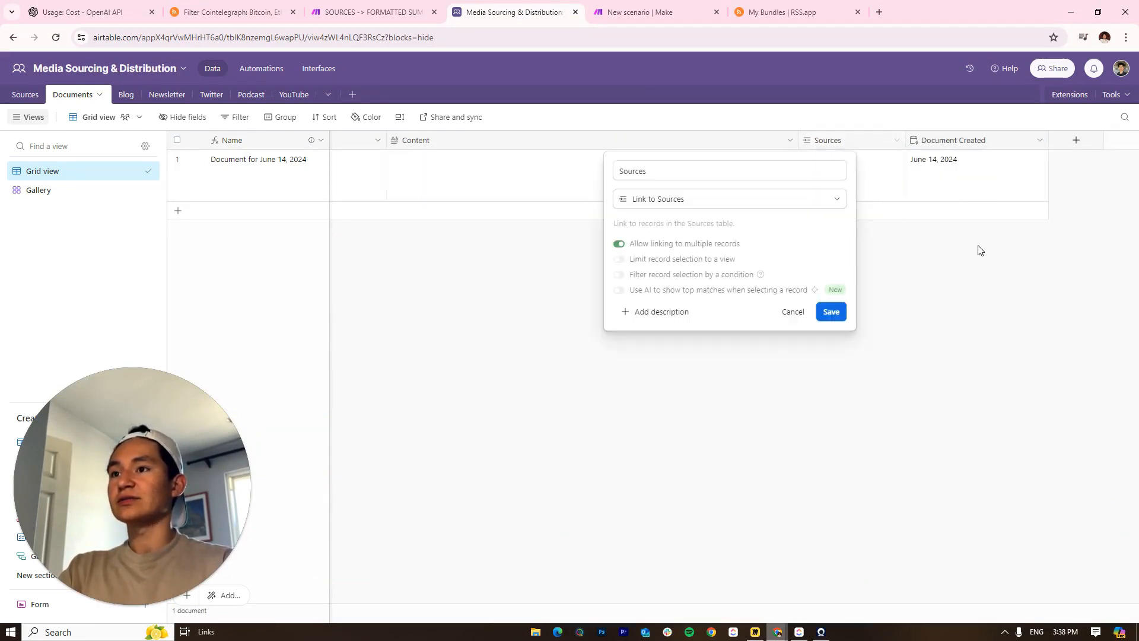
{"action": "left_click", "coordinate": [980, 250]}
Add a second linked-record field to the Documents table that links to the Sources table
{"action": "left_click", "coordinate": [1075, 140]}
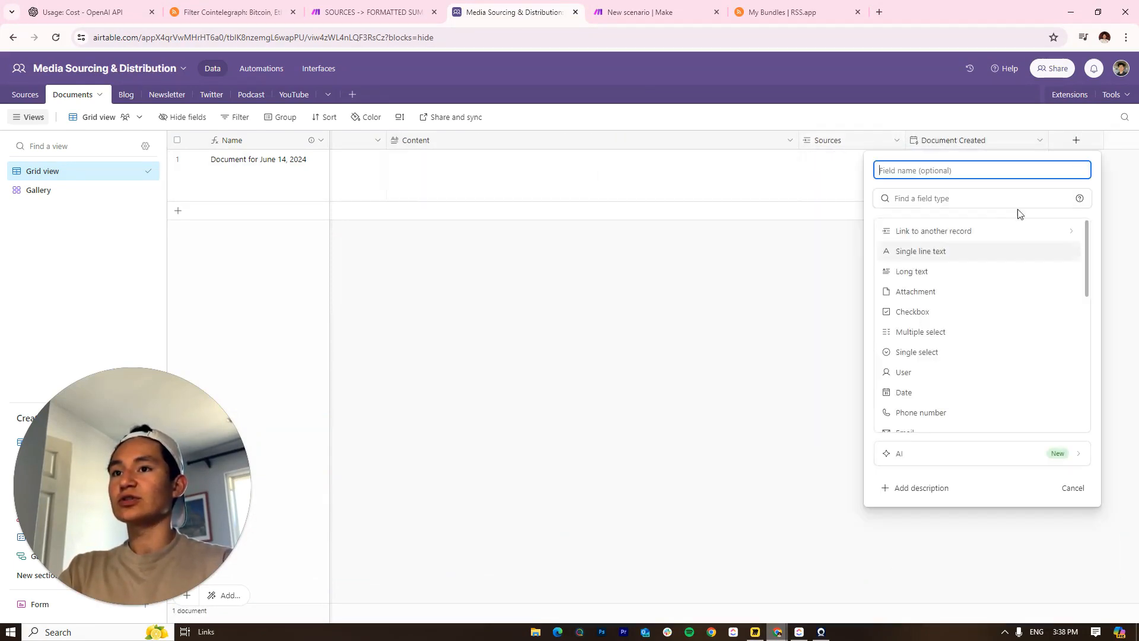
{"action": "left_click", "coordinate": [935, 236]}
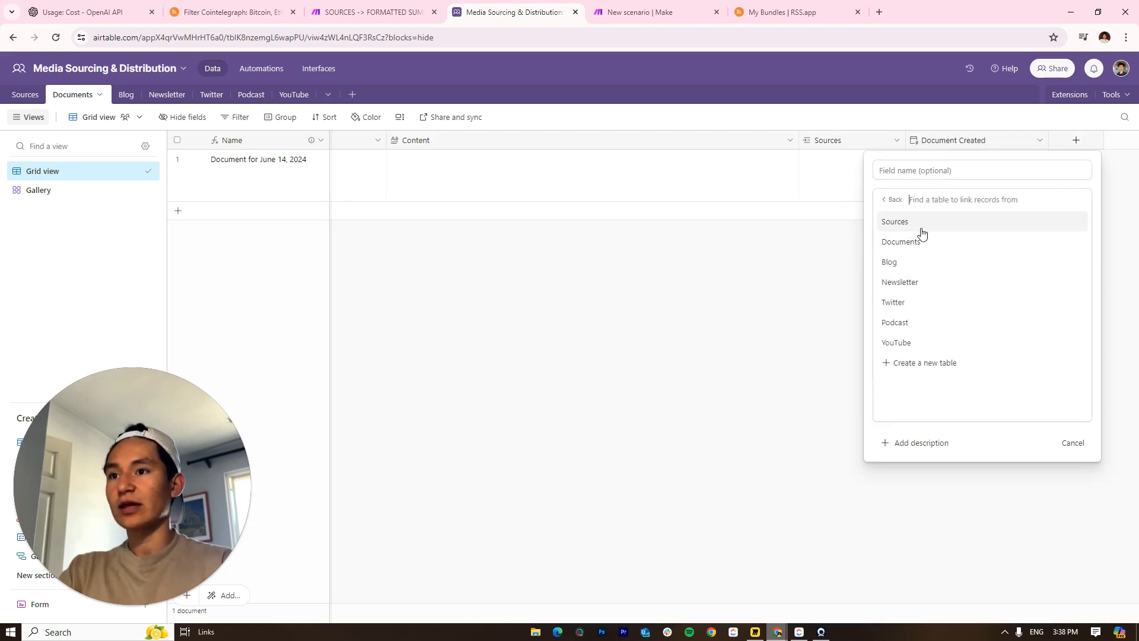
{"action": "left_click", "coordinate": [902, 222]}
{"action": "left_click", "coordinate": [1056, 314]}
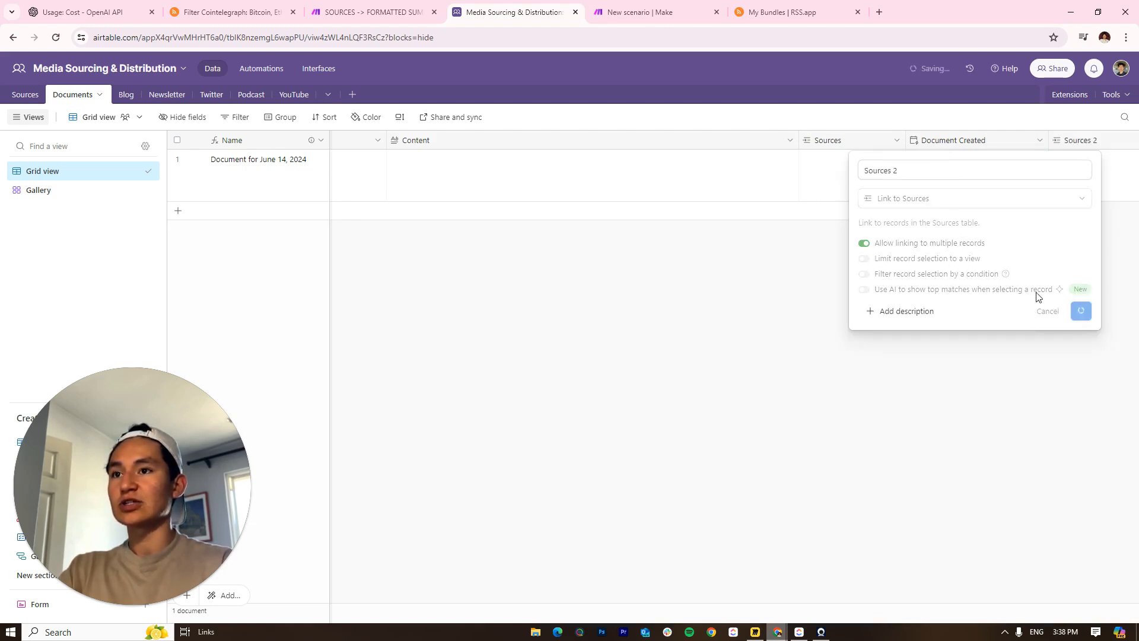
{"action": "left_click", "coordinate": [657, 496]}
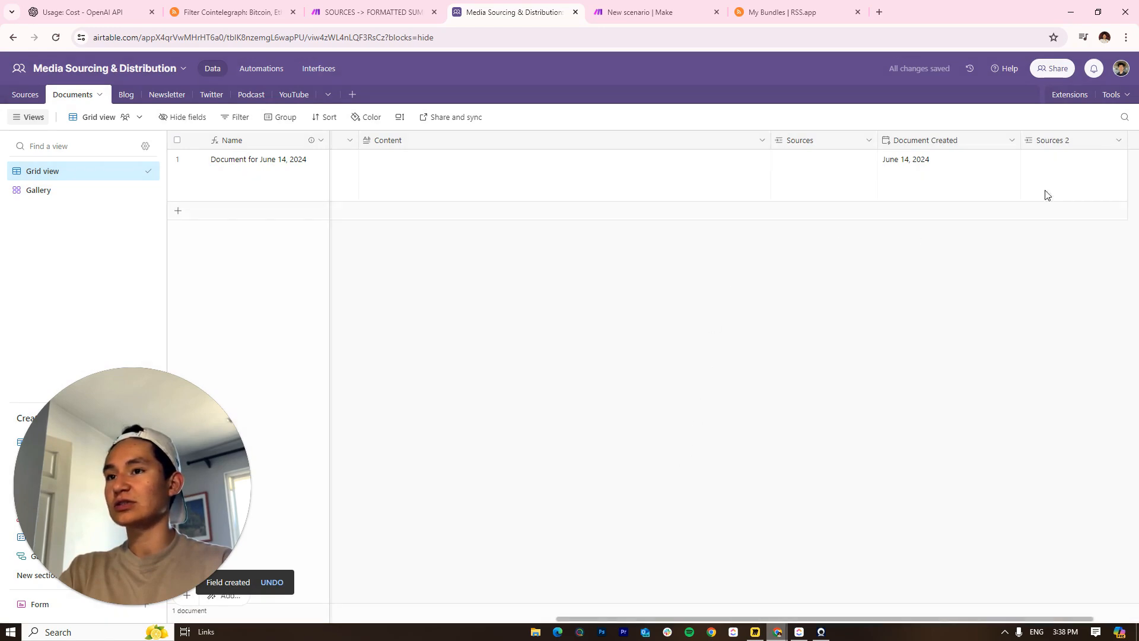
{"action": "right_click", "coordinate": [1084, 149]}
{"action": "left_click", "coordinate": [995, 503]}
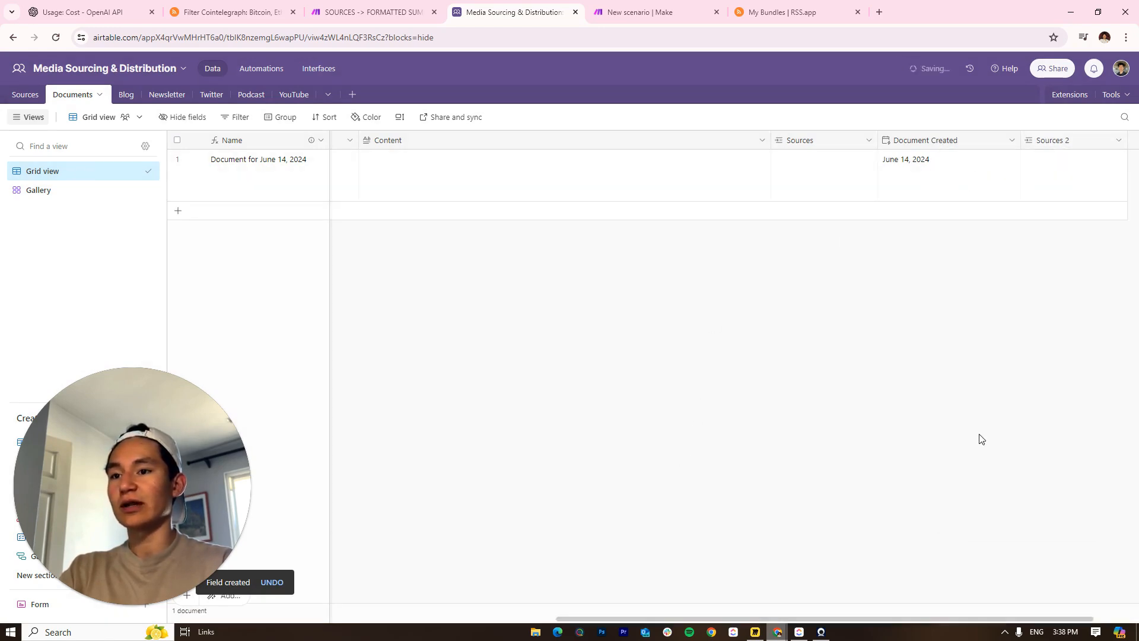
{"action": "key", "text": "Escape"}
Try linking the AI-driven data, Bitcoin and Social infrastructure articles in the document's Sources cell, and unlink them again
{"action": "left_click", "coordinate": [852, 191]}
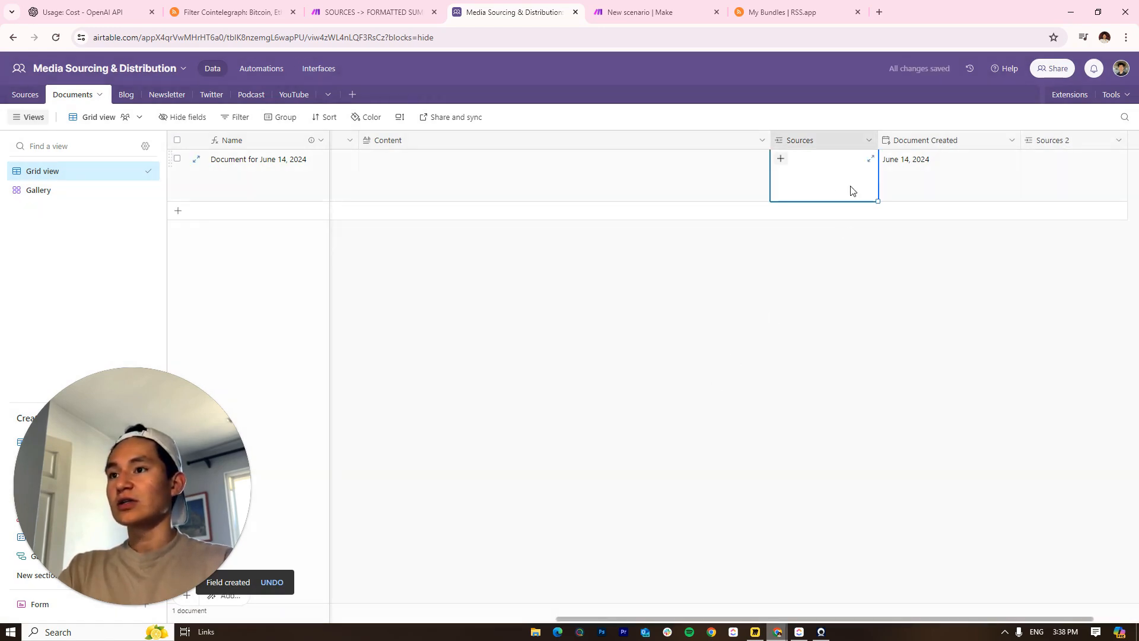
{"action": "left_click", "coordinate": [782, 159]}
{"action": "left_click", "coordinate": [823, 255]}
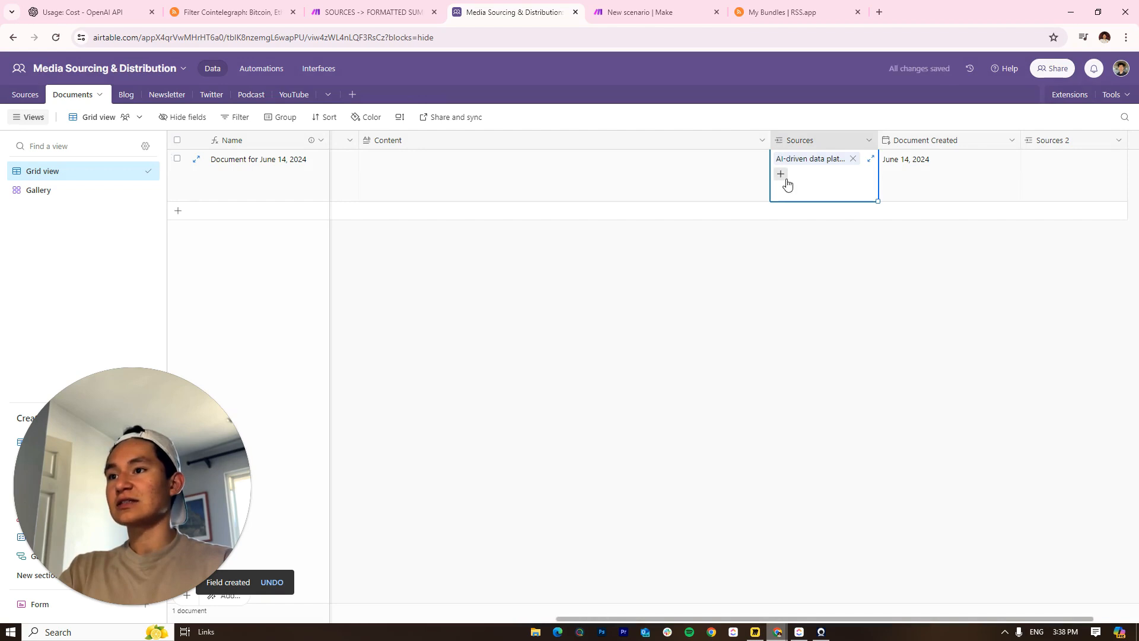
{"action": "left_click", "coordinate": [781, 189]}
{"action": "left_click", "coordinate": [806, 243]}
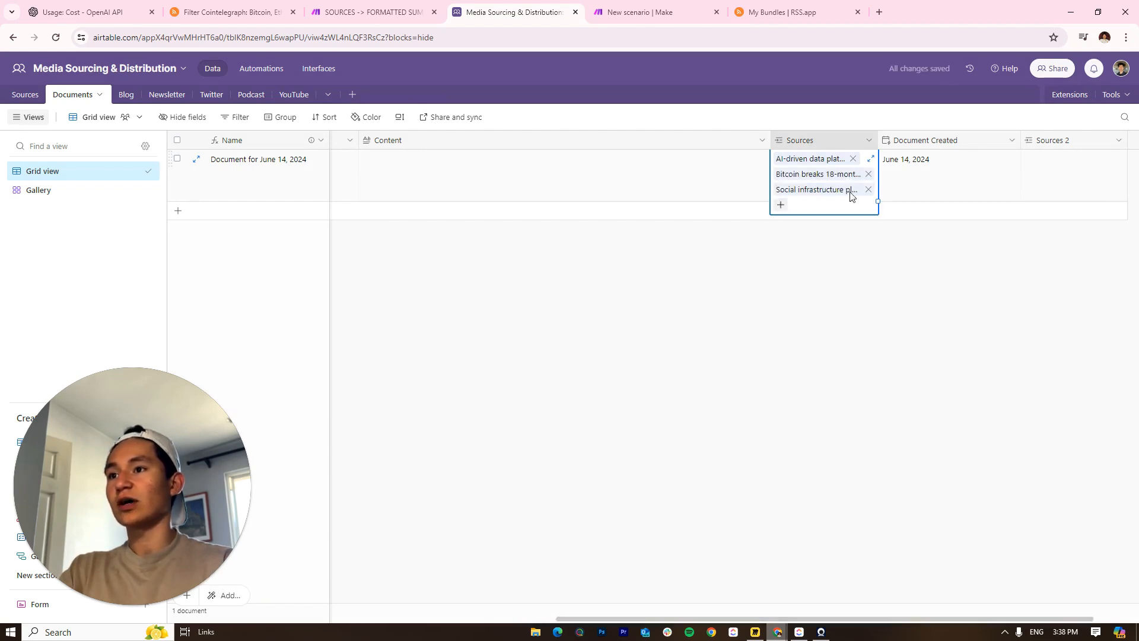
{"action": "left_click", "coordinate": [853, 159]}
{"action": "left_click", "coordinate": [854, 159]}
{"action": "left_click", "coordinate": [854, 159]}
Delete the Sources 2 field from the Documents table and accept the dependency impact
{"action": "left_click", "coordinate": [1081, 157]}
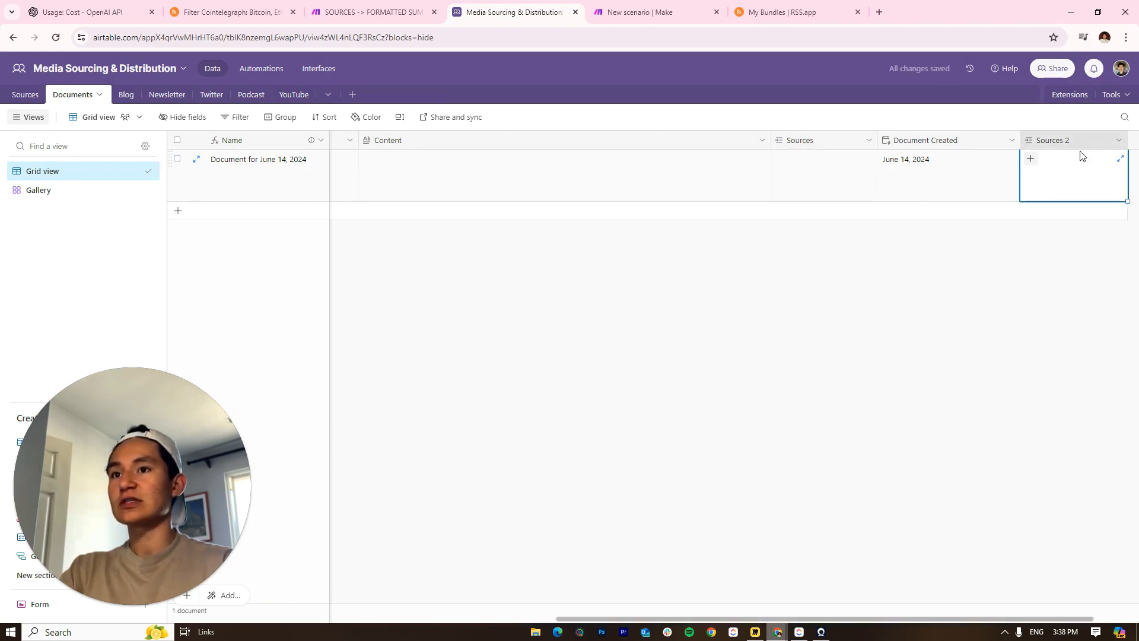
{"action": "right_click", "coordinate": [1087, 141]}
{"action": "left_click", "coordinate": [976, 500]}
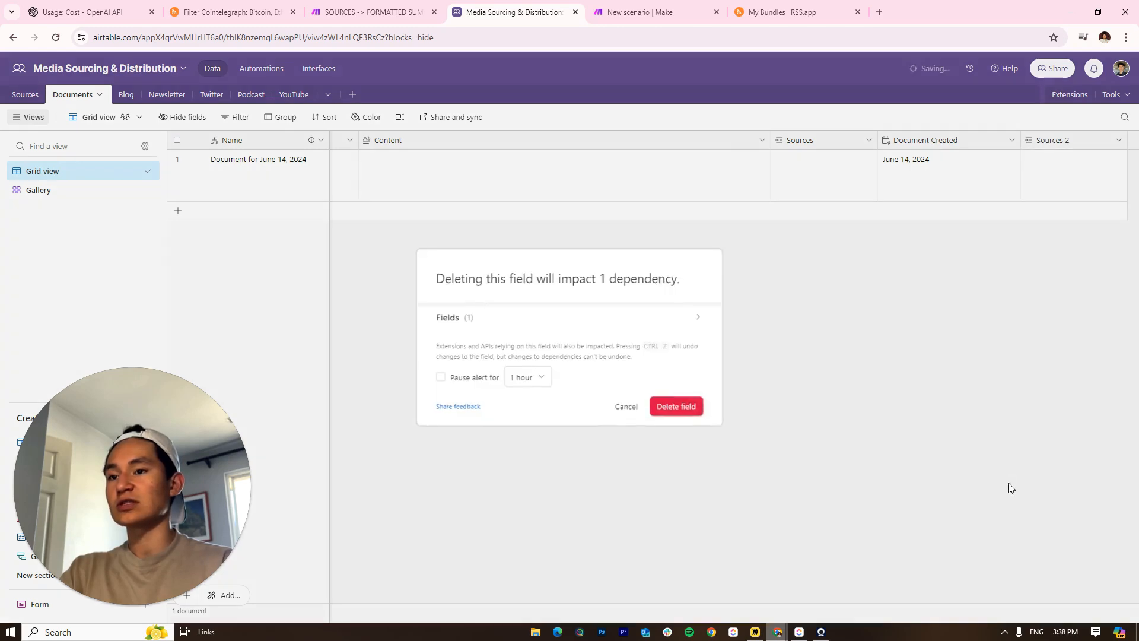
{"action": "left_click", "coordinate": [677, 406]}
Review the document row across its Status, format, Spanish version, Content and Sources fields that the scenario has to fill
{"action": "left_click_drag", "start_coordinate": [935, 172], "coordinate": [510, 194]}
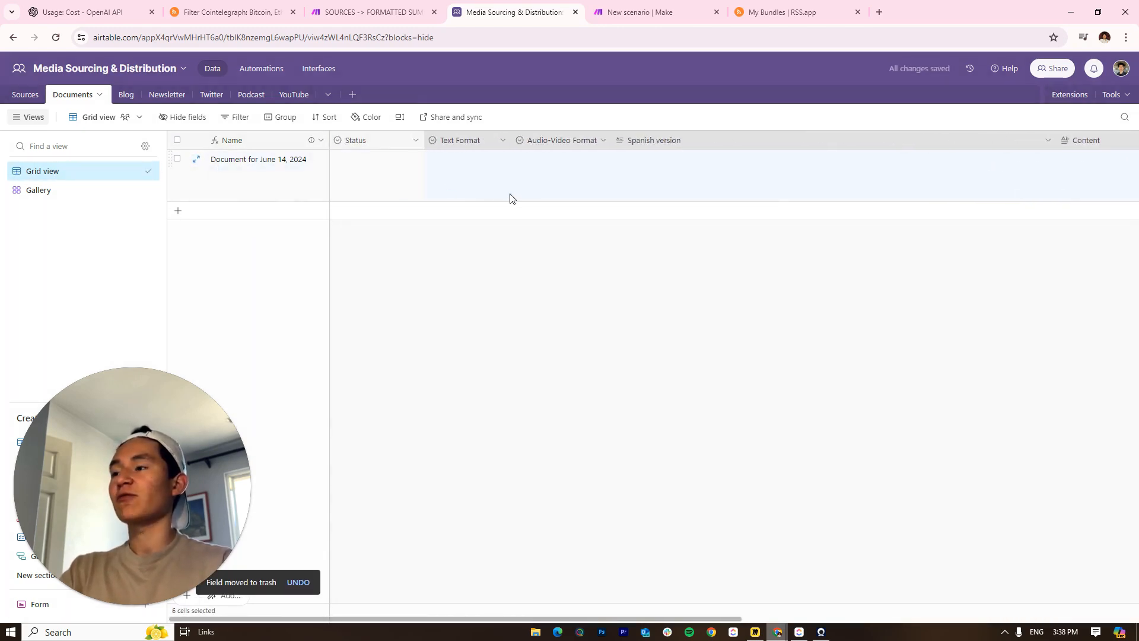
{"action": "left_click", "coordinate": [509, 194]}
{"action": "left_click_drag", "start_coordinate": [735, 184], "coordinate": [974, 160]}
{"action": "left_click", "coordinate": [923, 170]}
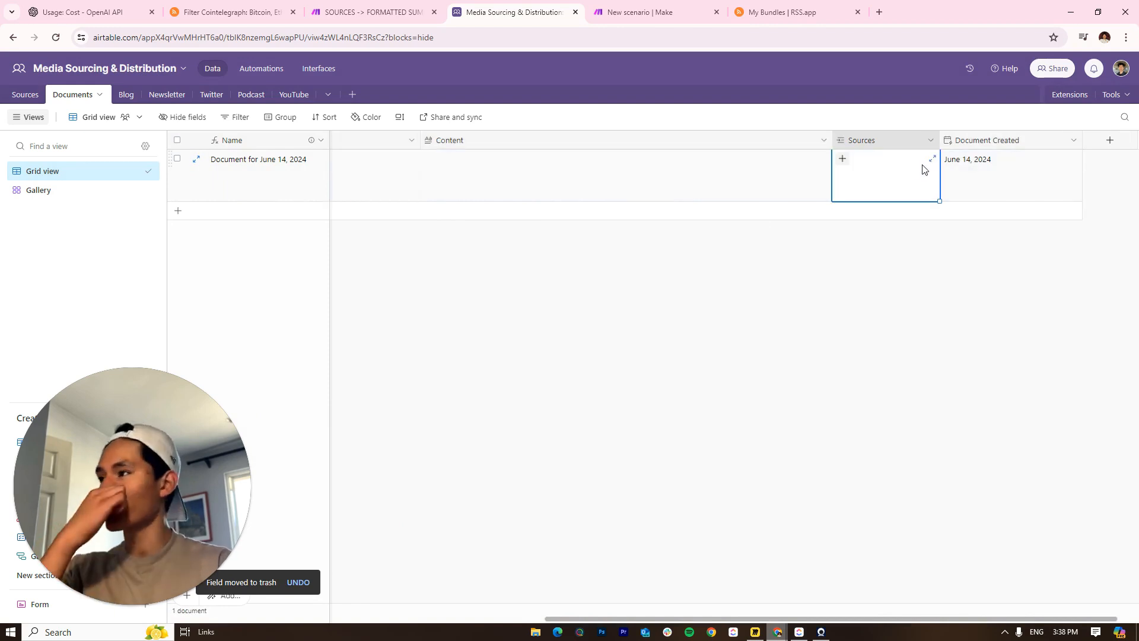
{"action": "left_click_drag", "start_coordinate": [414, 185], "coordinate": [656, 171]}
{"action": "left_click_drag", "start_coordinate": [1060, 193], "coordinate": [1035, 186]}
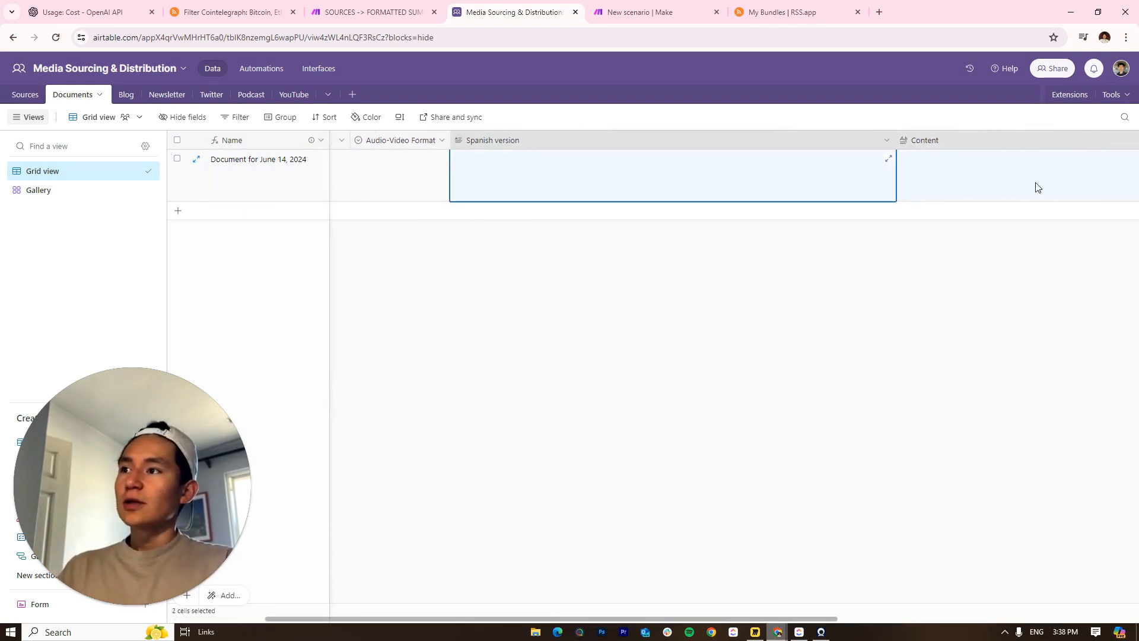
{"action": "left_click", "coordinate": [631, 12]}
{"action": "left_click", "coordinate": [515, 11]}
{"action": "left_click_drag", "start_coordinate": [577, 180], "coordinate": [208, 197]}
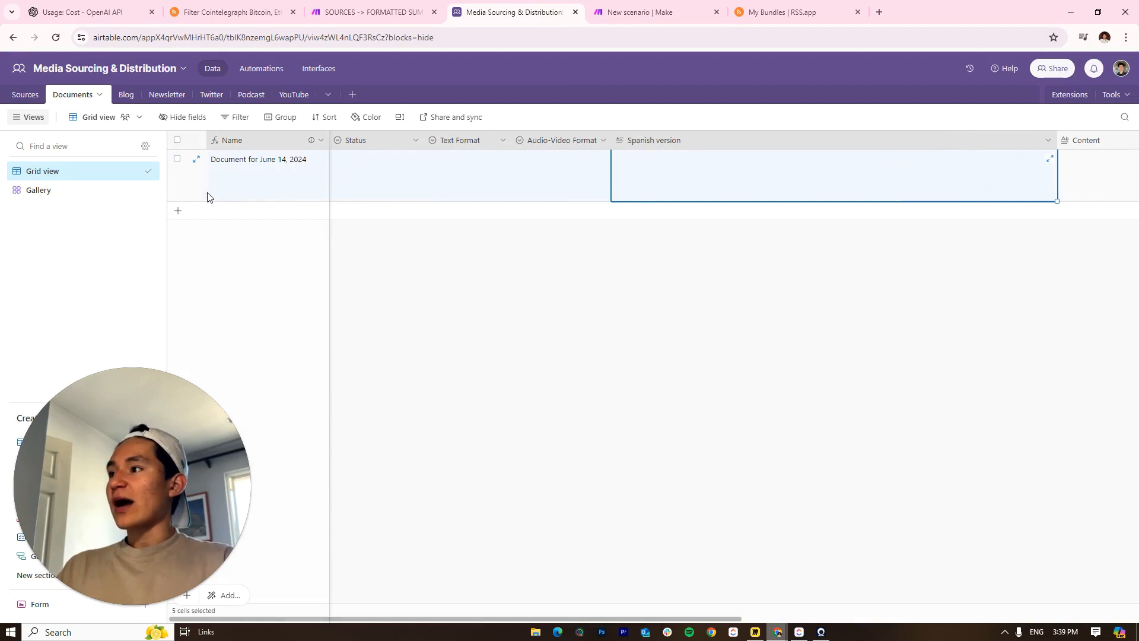
{"action": "left_click", "coordinate": [414, 194]}
Return to the Make scenario and add an Airtable Create a Record module after the Spanish module
{"action": "left_click", "coordinate": [650, 12]}
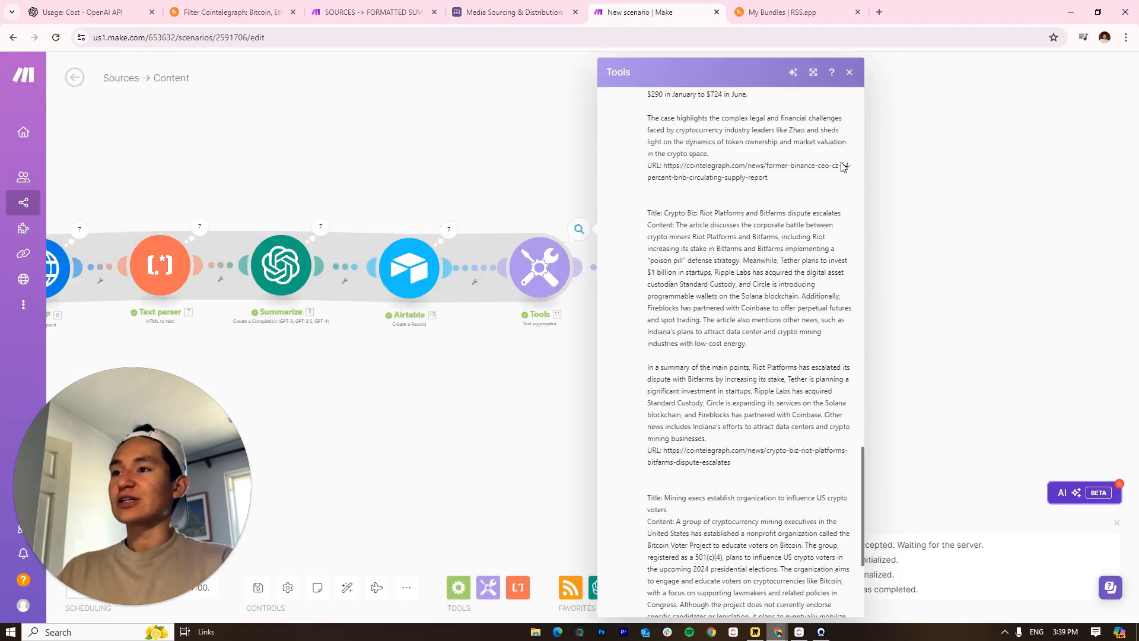
{"action": "left_click", "coordinate": [849, 72]}
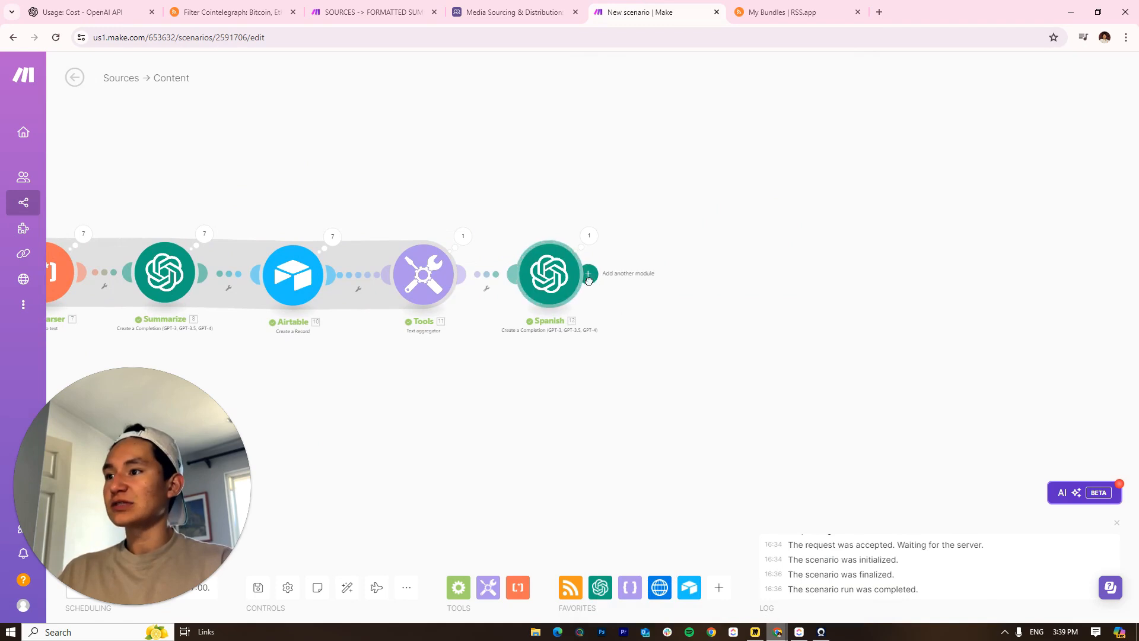
{"action": "left_click", "coordinate": [589, 274]}
{"action": "left_click", "coordinate": [554, 144]}
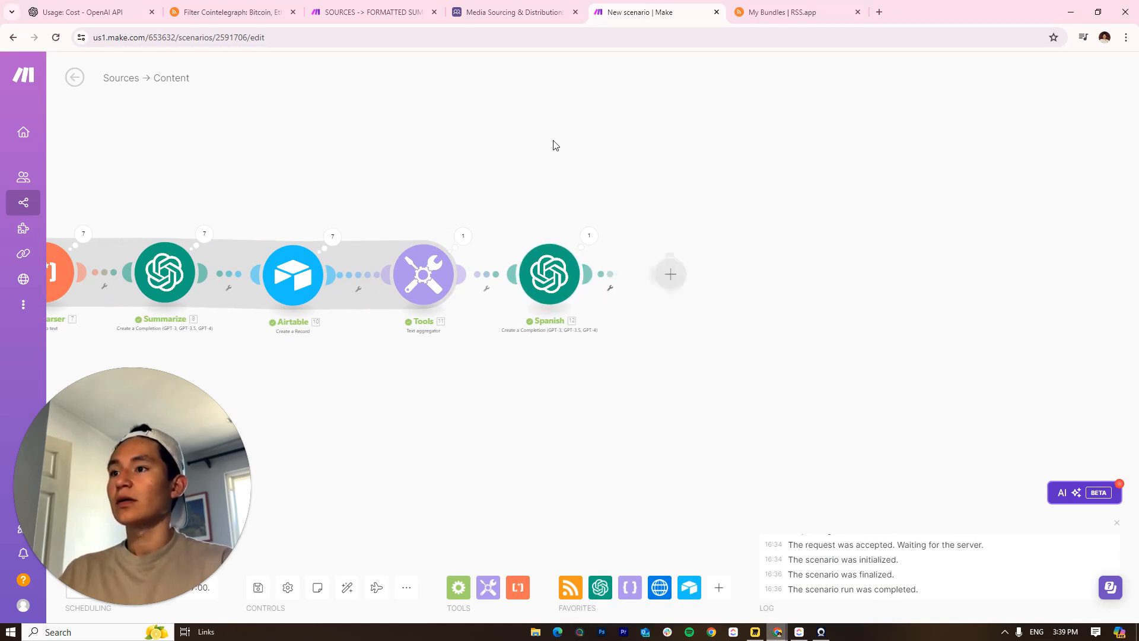
{"action": "left_click", "coordinate": [665, 296]}
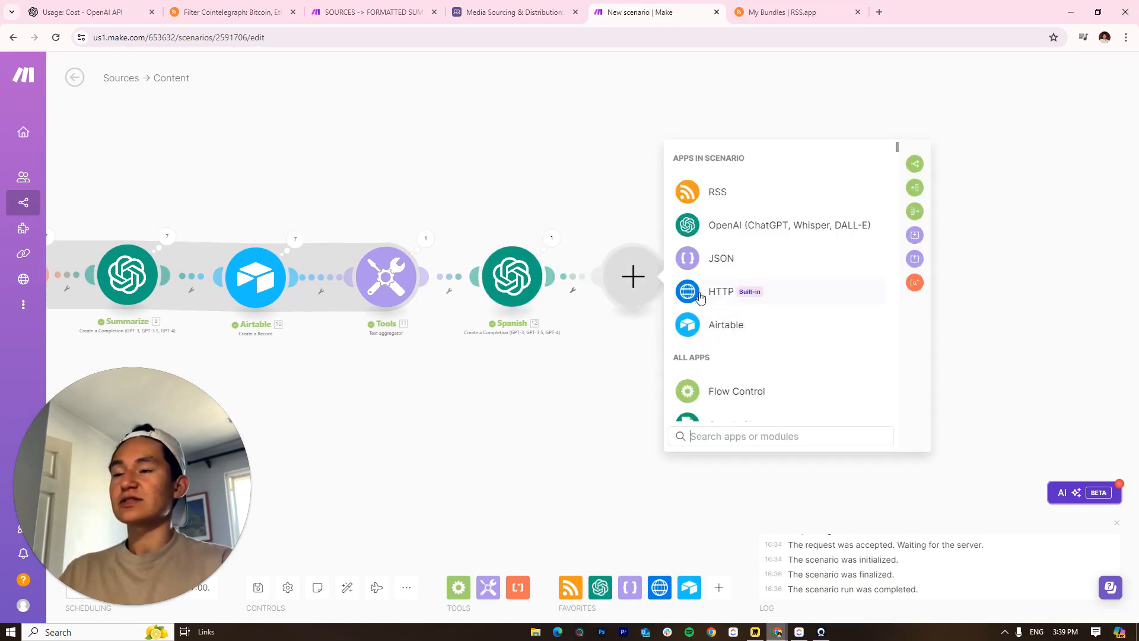
{"action": "left_click", "coordinate": [739, 323]}
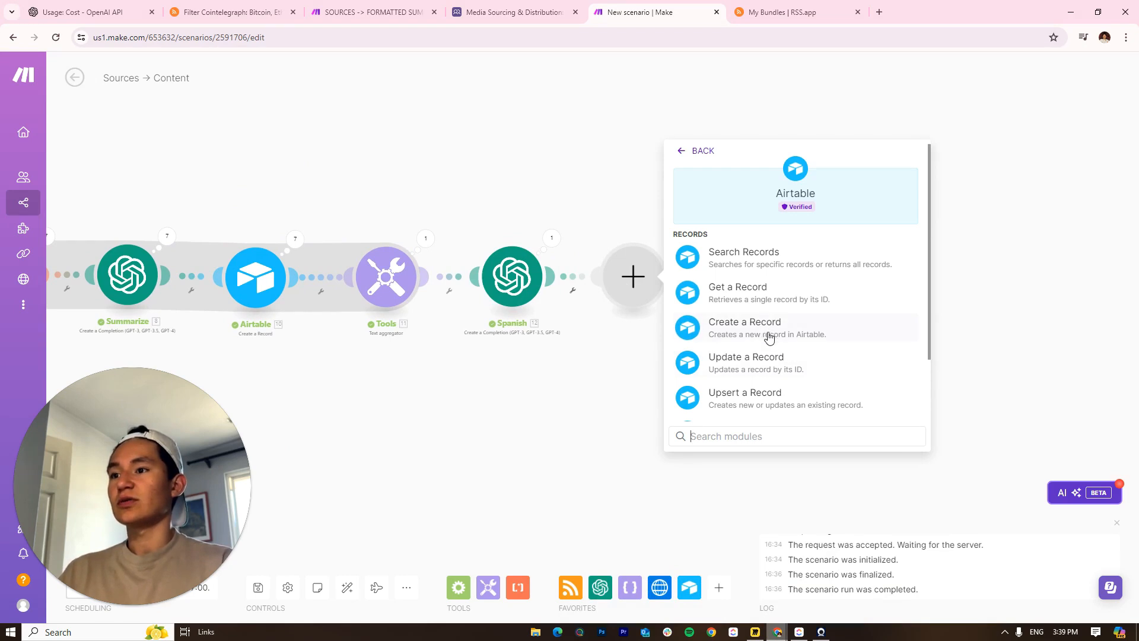
{"action": "left_click", "coordinate": [769, 336]}
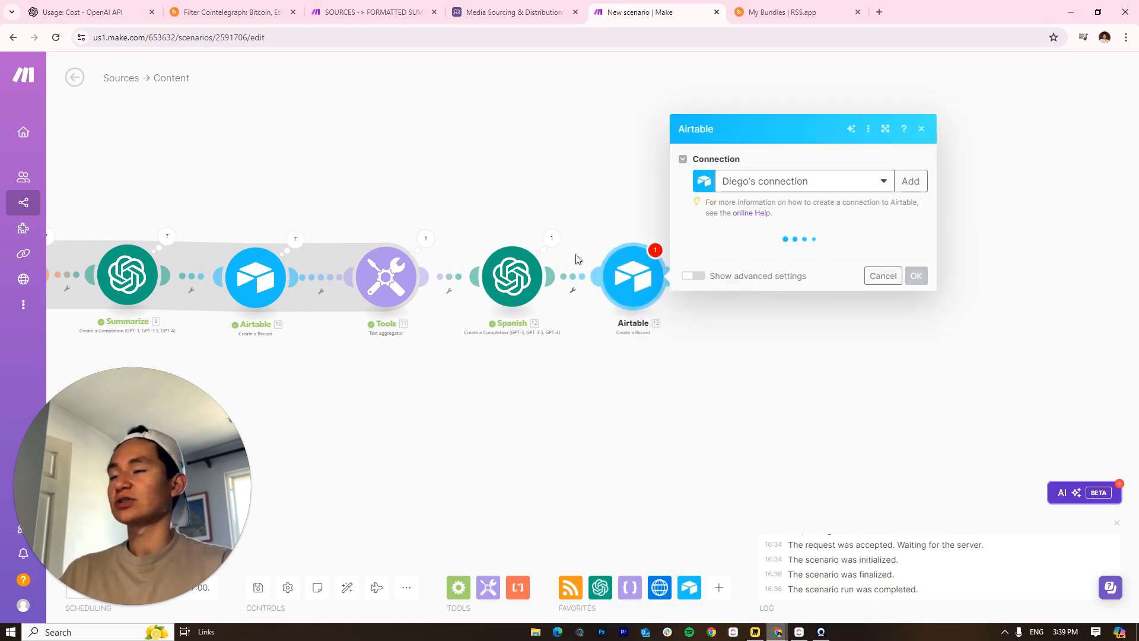
Point the new module at the Documents table of the Media Sourcing & Distribution base and set Status to To Review
{"action": "left_click", "coordinate": [739, 259]}
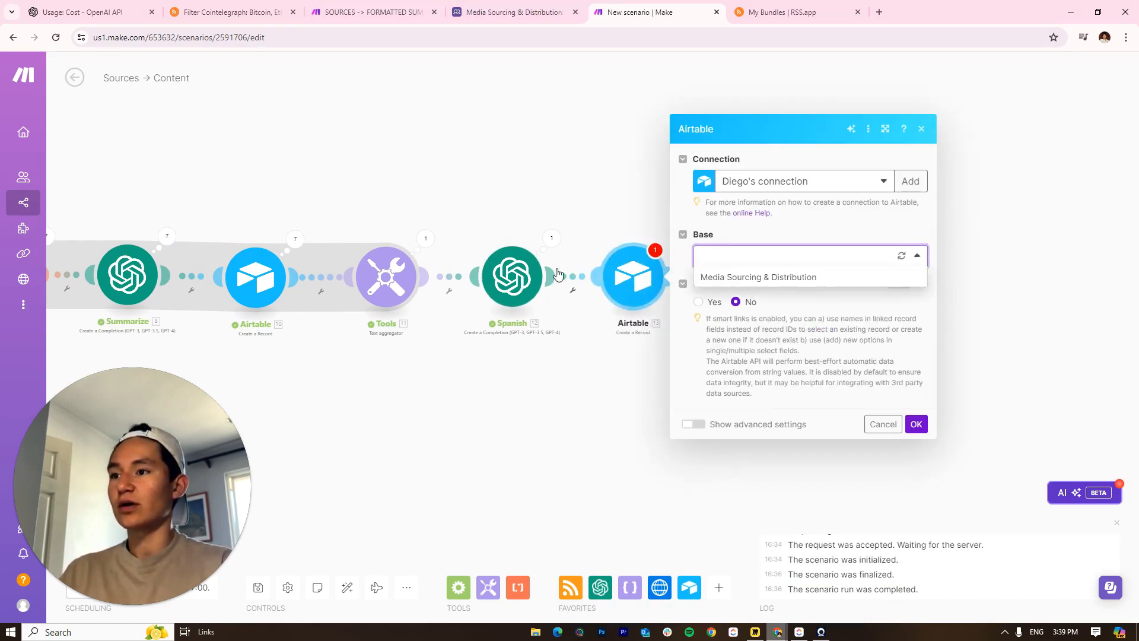
{"action": "left_click", "coordinate": [737, 277]}
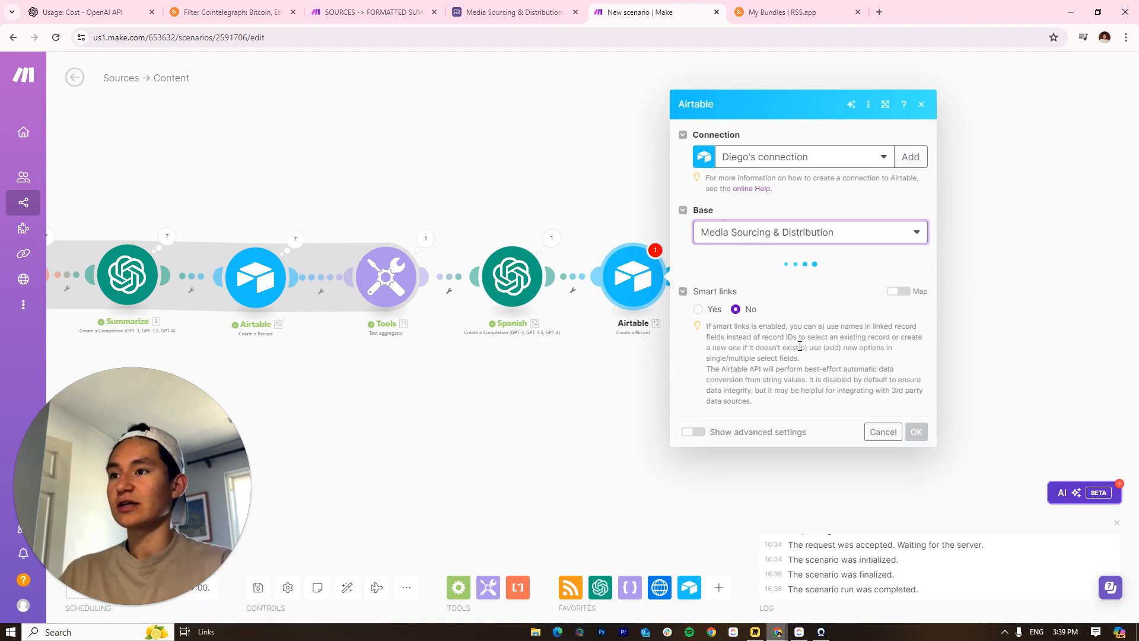
{"action": "left_click", "coordinate": [760, 283]}
{"action": "left_click", "coordinate": [770, 377]}
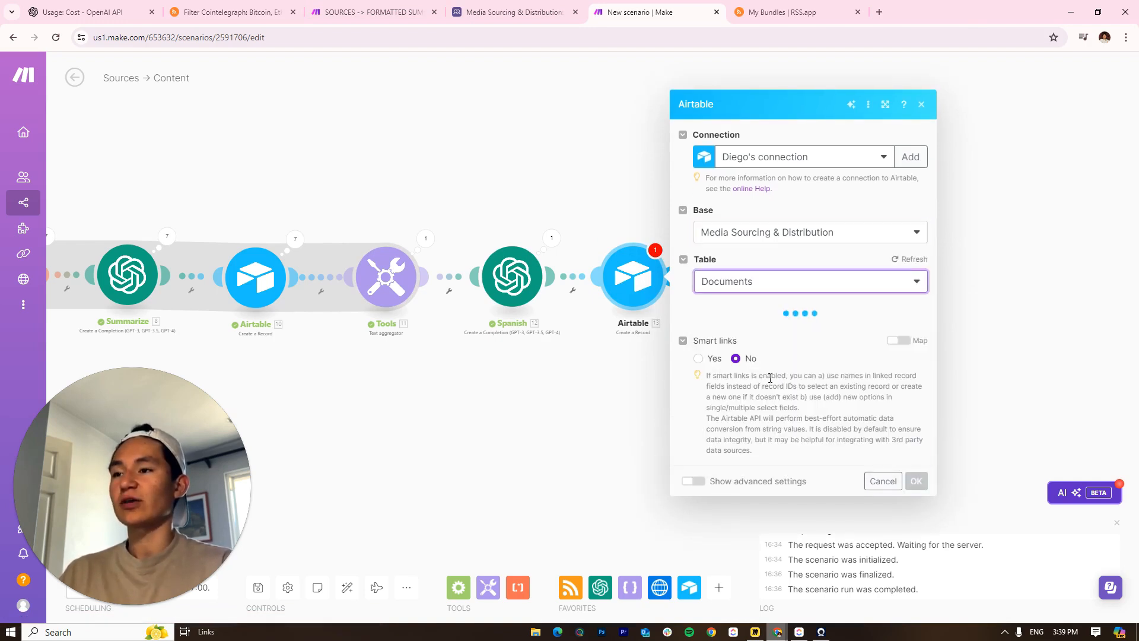
{"action": "left_click", "coordinate": [884, 316]}
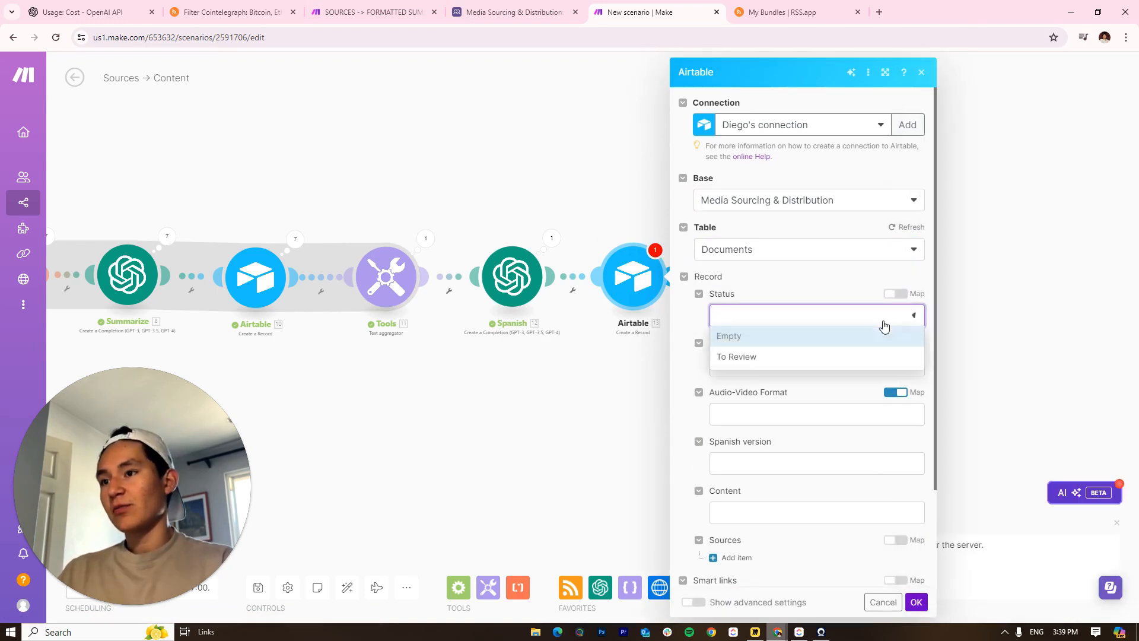
{"action": "left_click", "coordinate": [753, 357]}
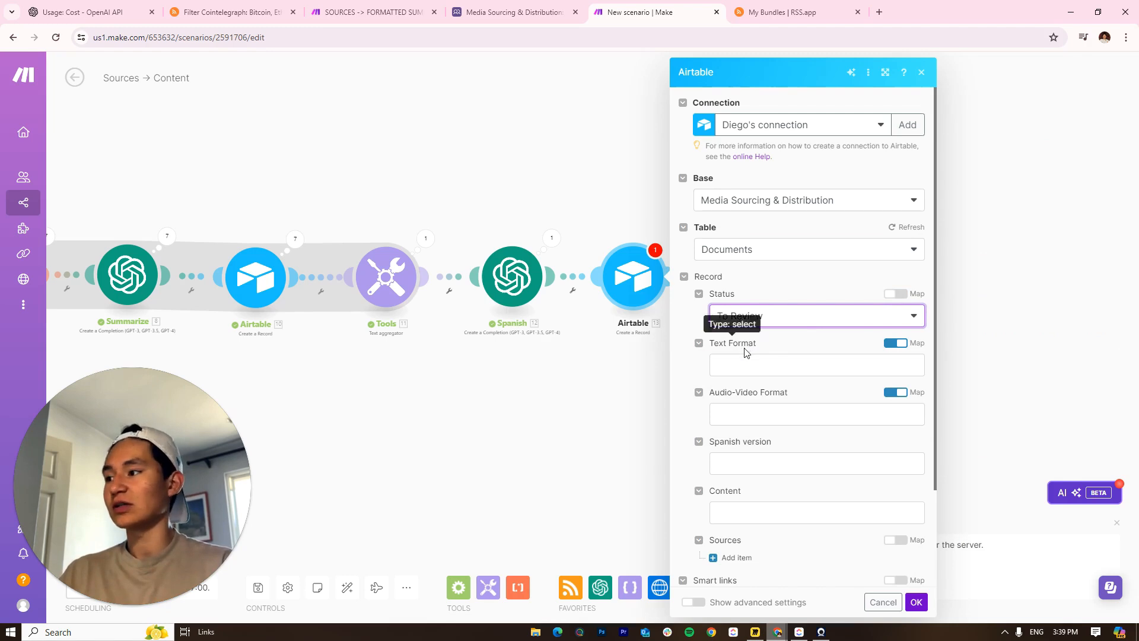
Leave Text Format and Audio-Video Format unfilled in the new Airtable record by collapsing both fields
{"action": "scroll", "coordinate": [795, 350], "scroll_direction": "down", "scroll_amount": 2}
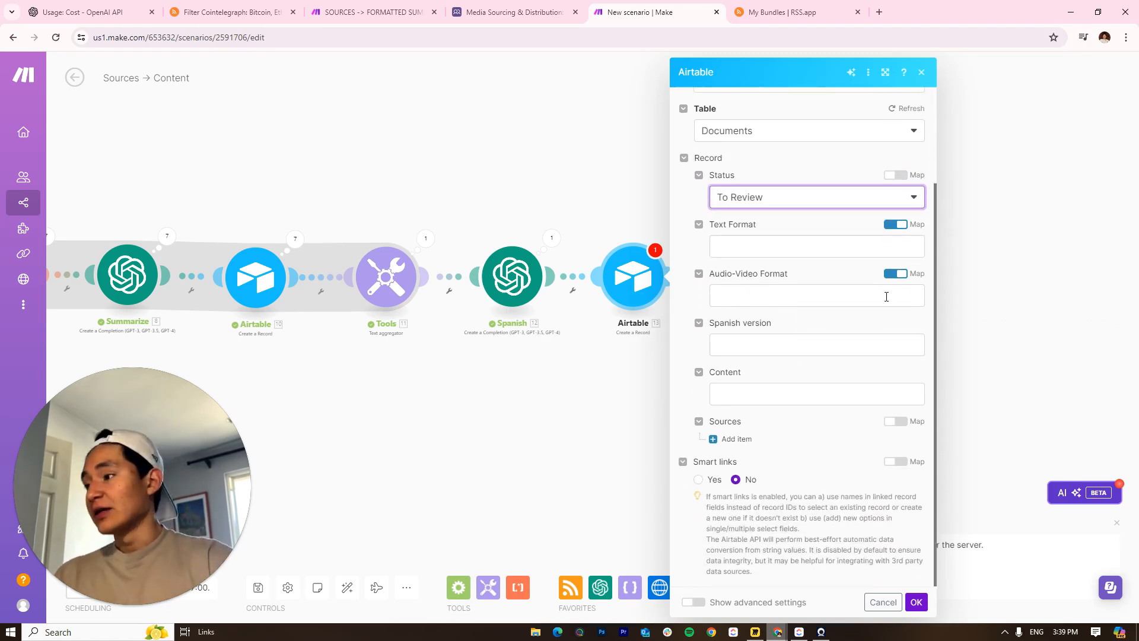
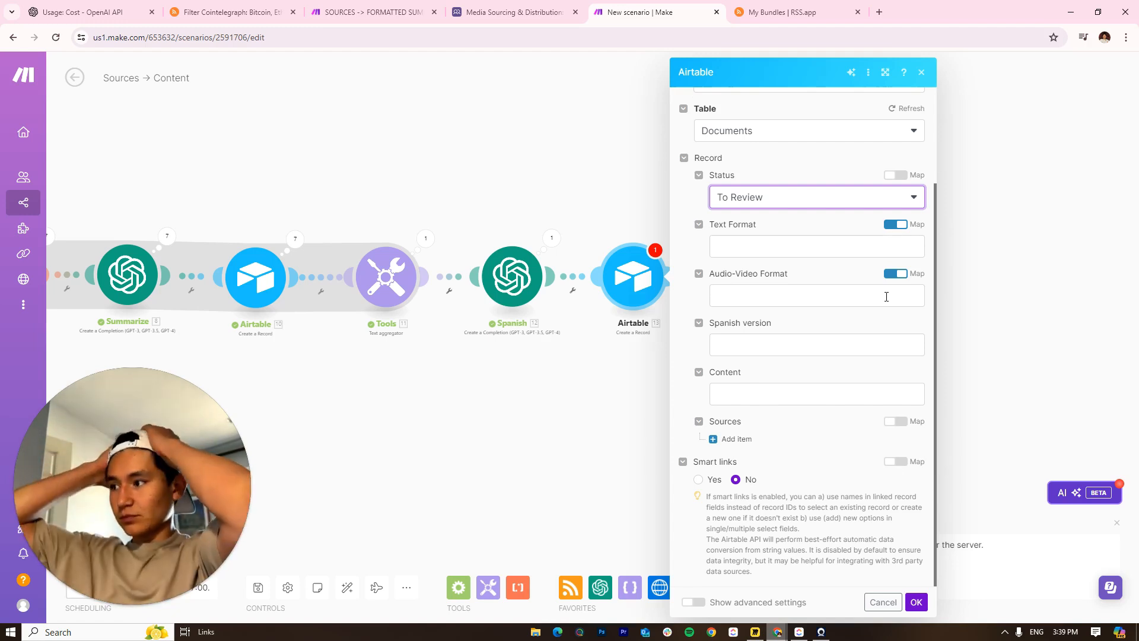
{"action": "left_click", "coordinate": [891, 225]}
{"action": "left_click", "coordinate": [863, 245]}
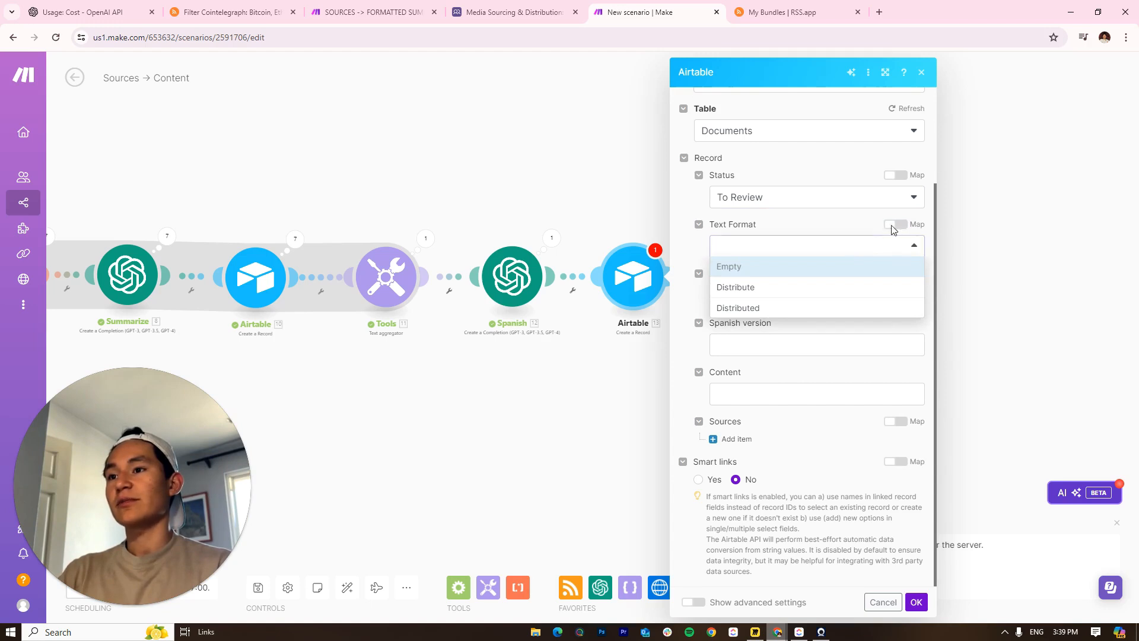
{"action": "left_click", "coordinate": [896, 226]}
{"action": "left_click", "coordinate": [699, 226]}
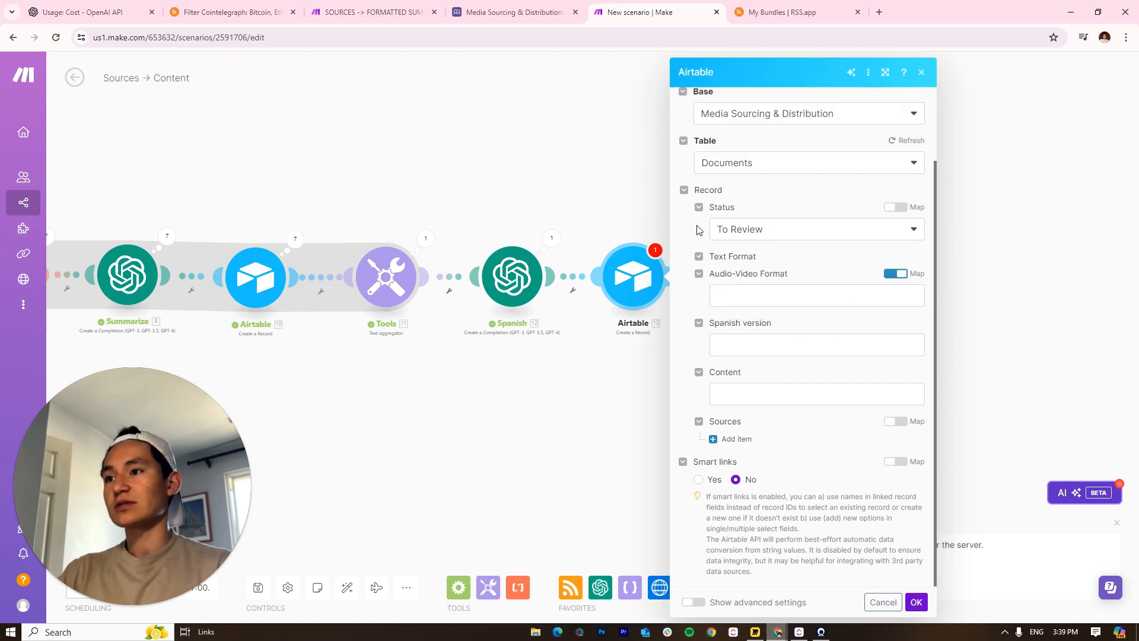
{"action": "left_click", "coordinate": [698, 275]}
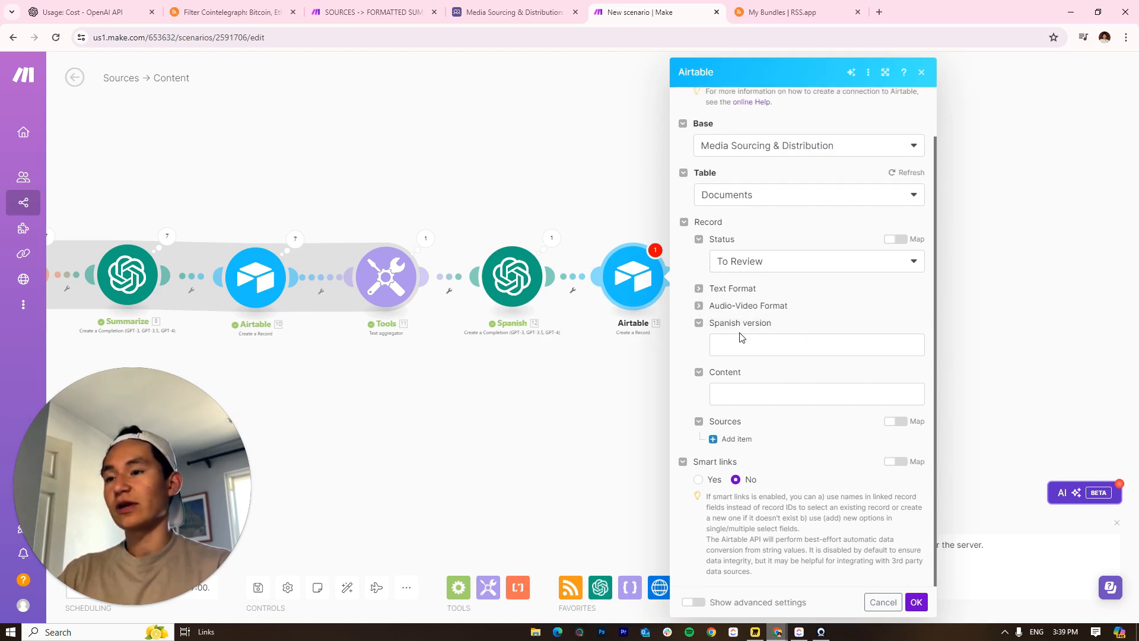
Map the Spanish module's Result to Spanish version and the second text aggregator's text to Content
{"action": "left_click", "coordinate": [762, 343]}
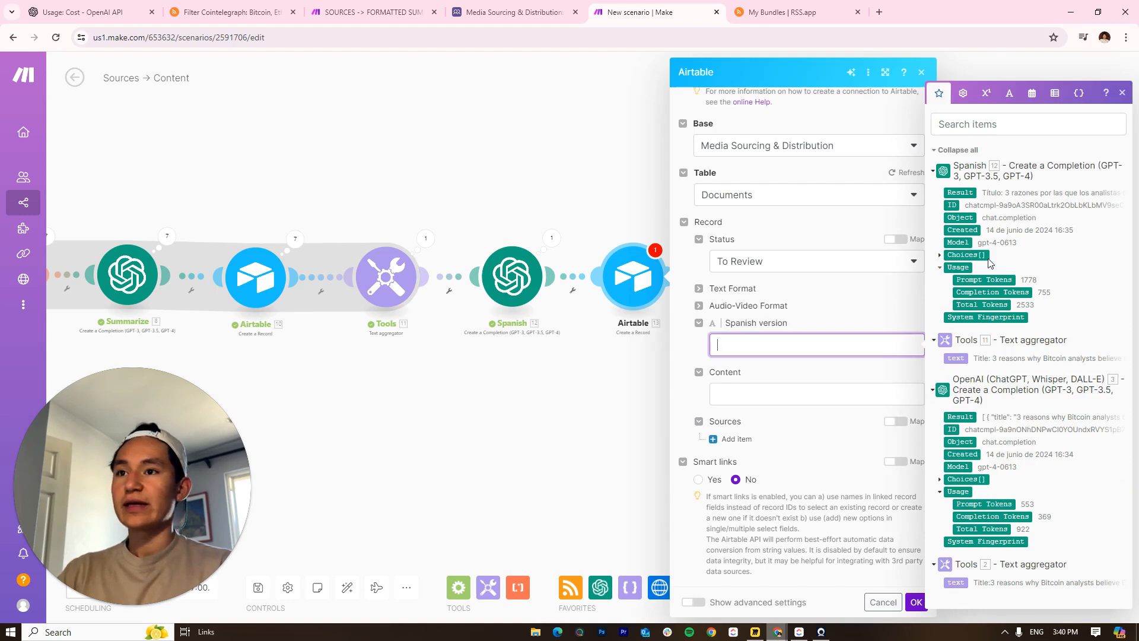
{"action": "left_click", "coordinate": [959, 193]}
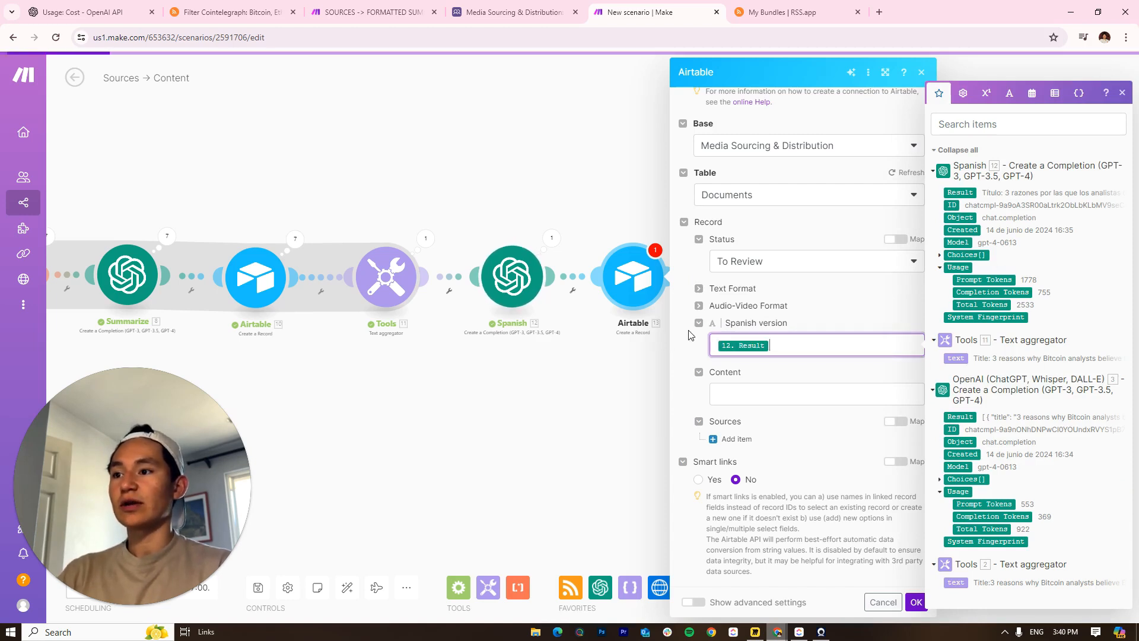
{"action": "left_click", "coordinate": [729, 391]}
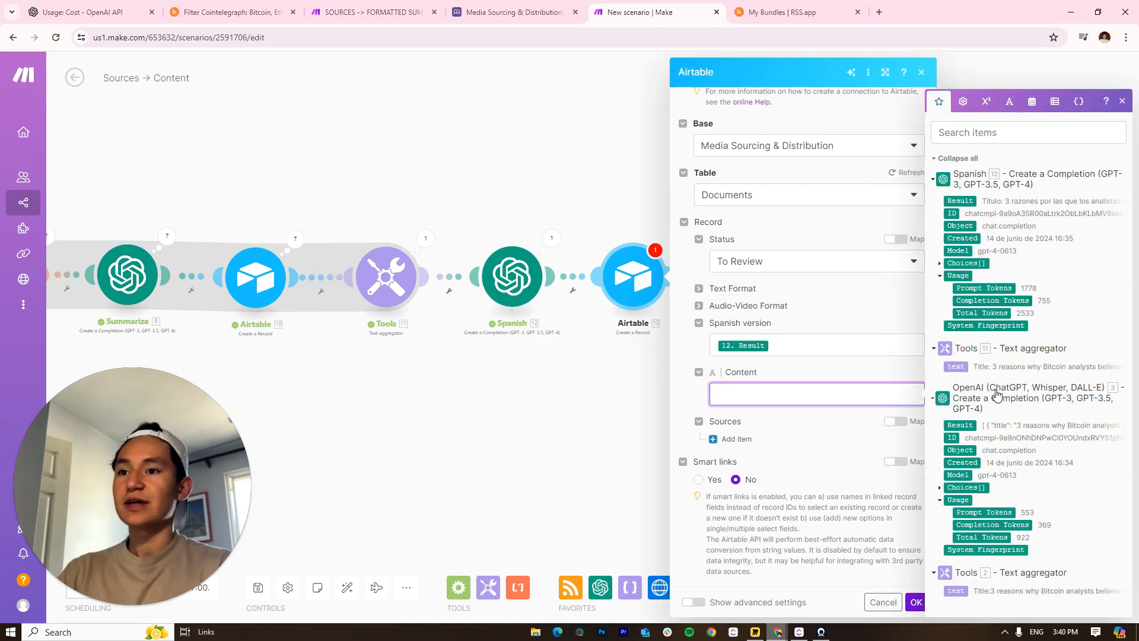
{"action": "left_click", "coordinate": [955, 366]}
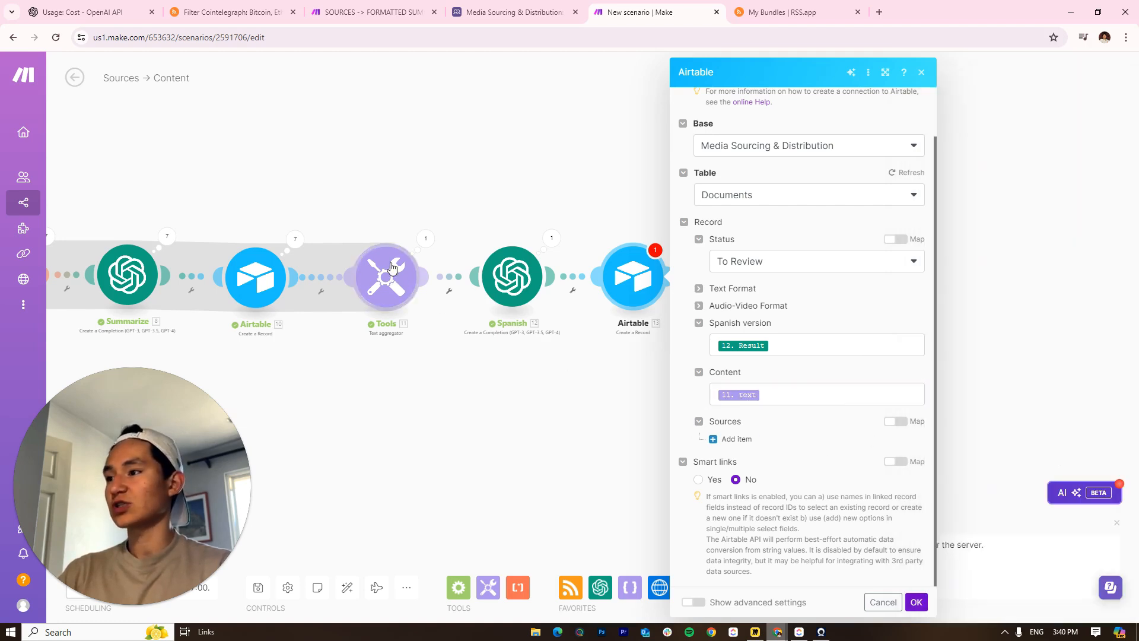
{"action": "left_click", "coordinate": [712, 440]}
{"action": "scroll", "coordinate": [878, 397], "scroll_direction": "down", "scroll_amount": 1}
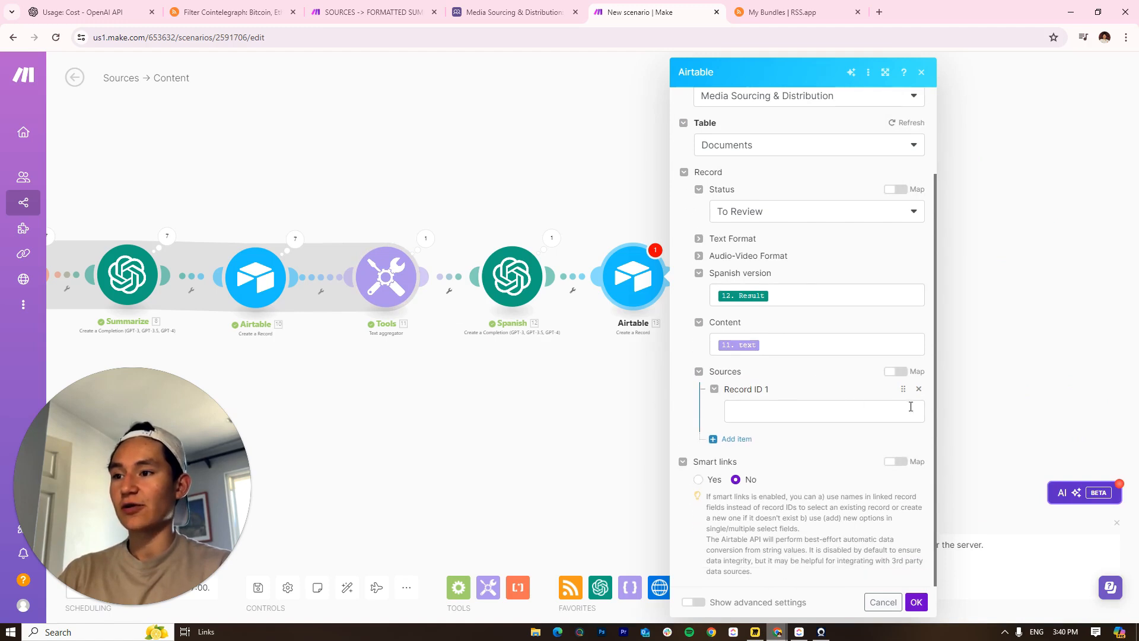
{"action": "left_click", "coordinate": [919, 389]}
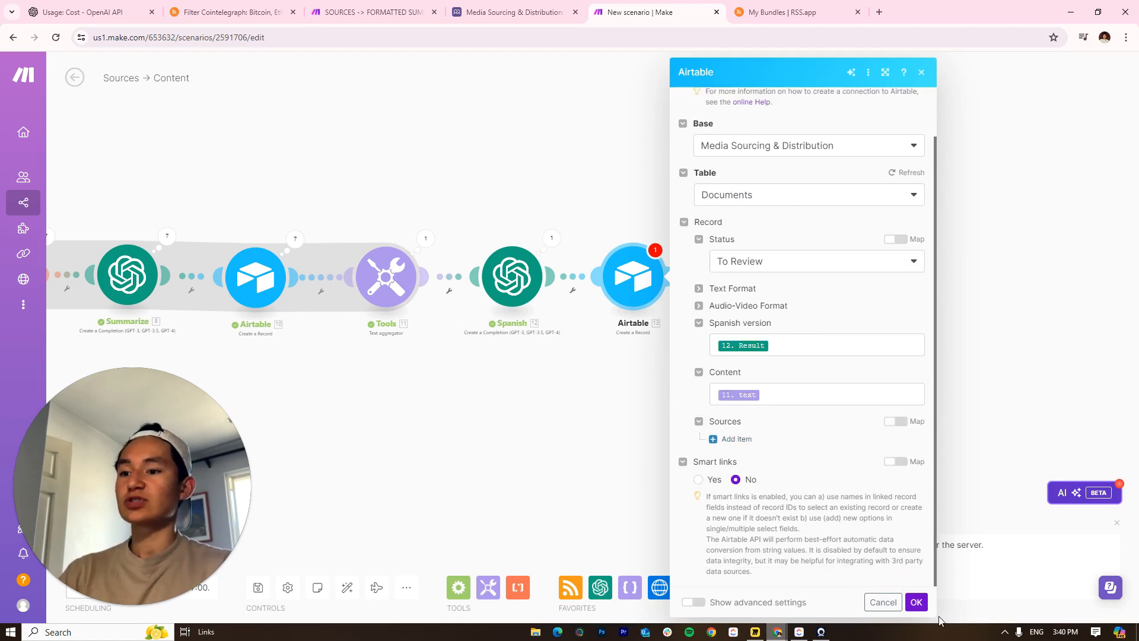
Confirm the Airtable module settings and auto-align the scenario's modules
{"action": "left_click", "coordinate": [916, 602]}
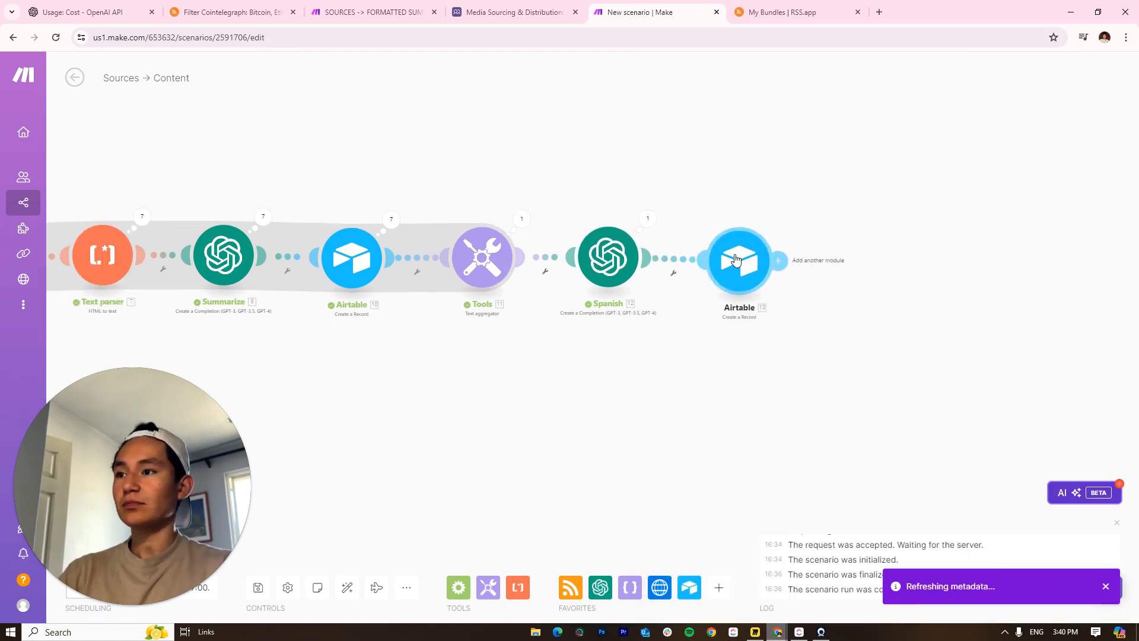
{"action": "scroll", "coordinate": [688, 346], "scroll_direction": "down", "scroll_amount": 6}
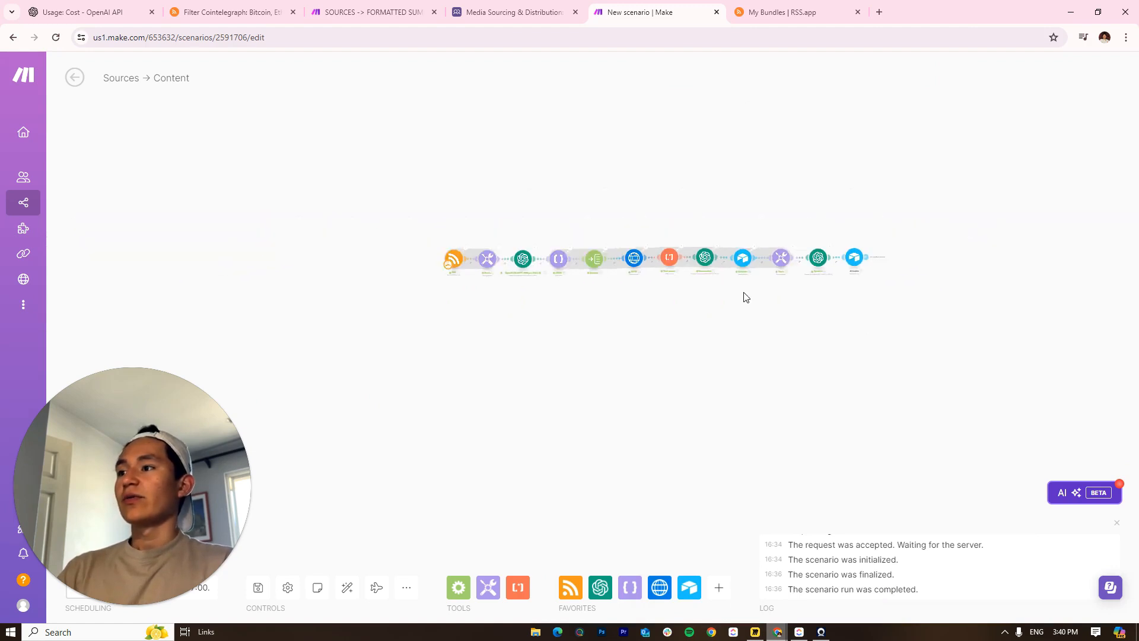
{"action": "left_click", "coordinate": [347, 587]}
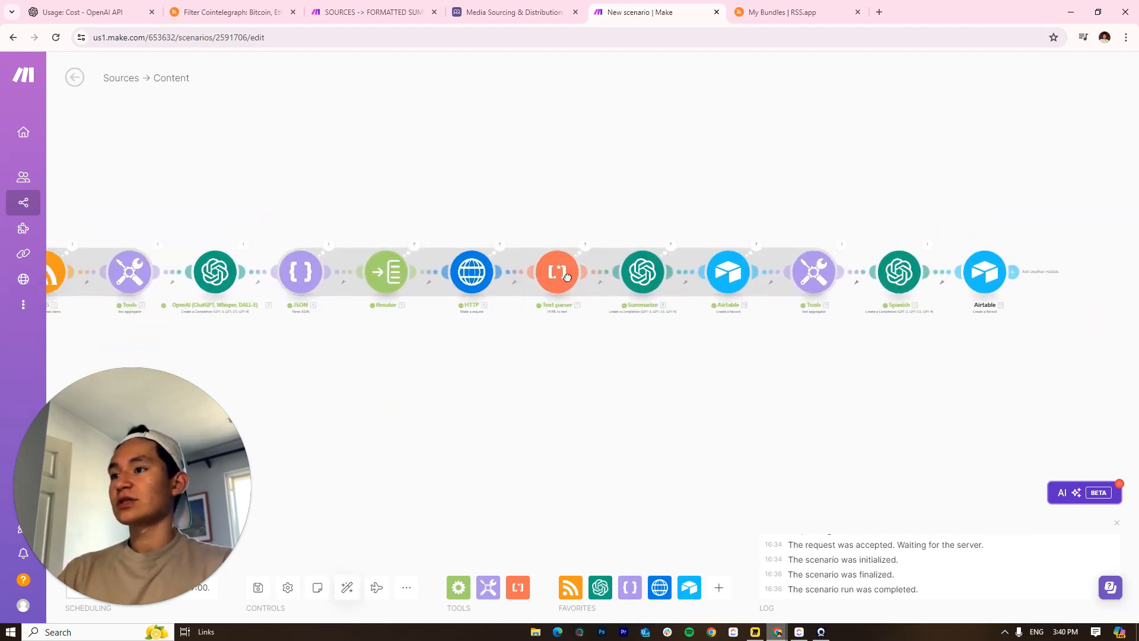
Switch to the Airtable base and delete the existing June 14, 2024 document from the Documents table
{"action": "left_click", "coordinate": [533, 11]}
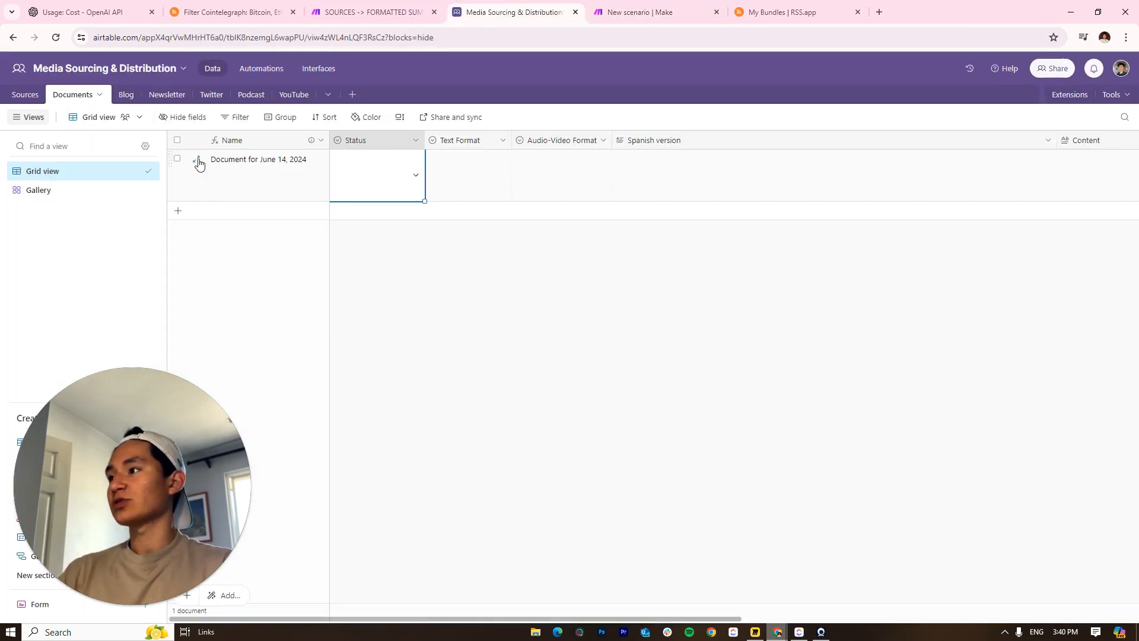
{"action": "left_click", "coordinate": [175, 158]}
{"action": "right_click", "coordinate": [176, 159]}
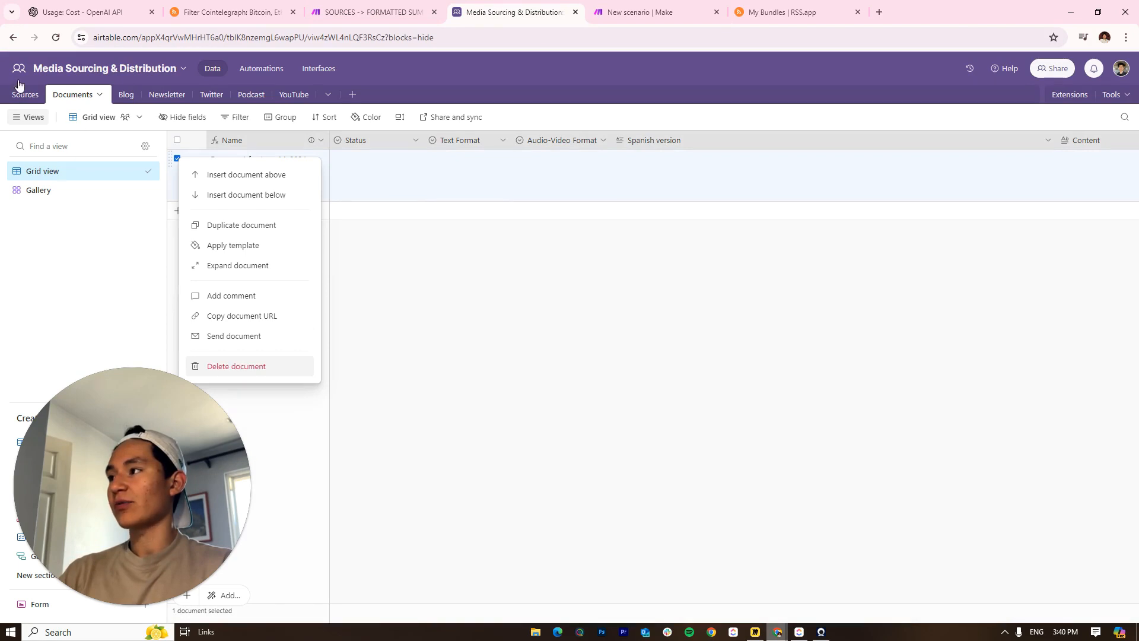
Delete all records from the Sources table and accept the deletion
{"action": "left_click", "coordinate": [23, 94]}
{"action": "right_click", "coordinate": [174, 141]}
{"action": "key", "text": "Escape"}
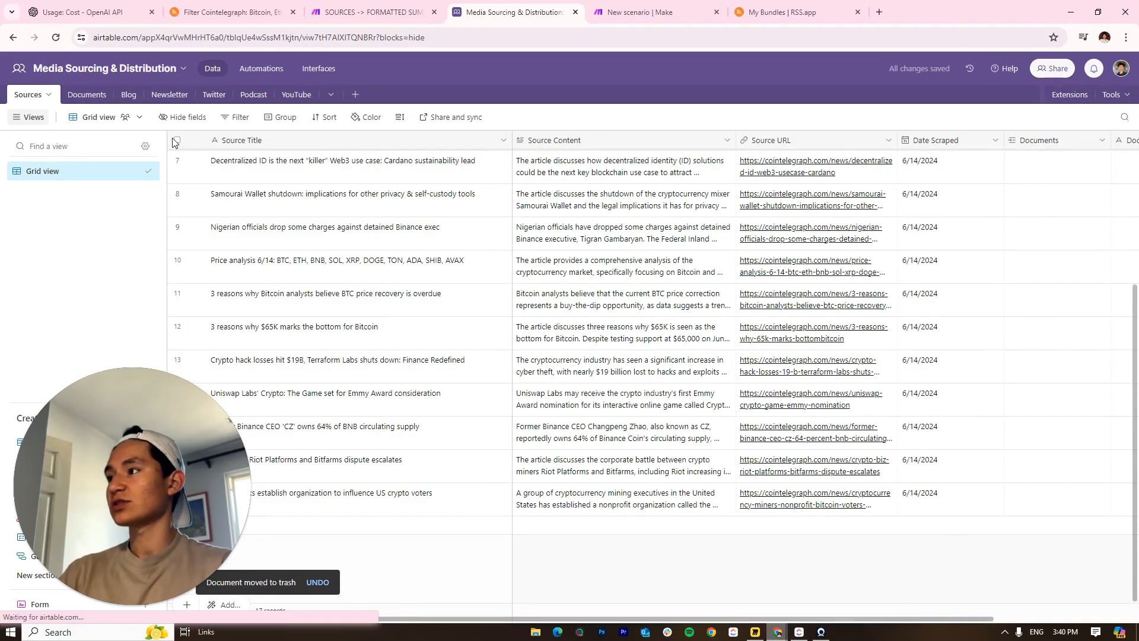
{"action": "left_click", "coordinate": [176, 141]}
{"action": "right_click", "coordinate": [177, 159]}
{"action": "left_click", "coordinate": [212, 212]}
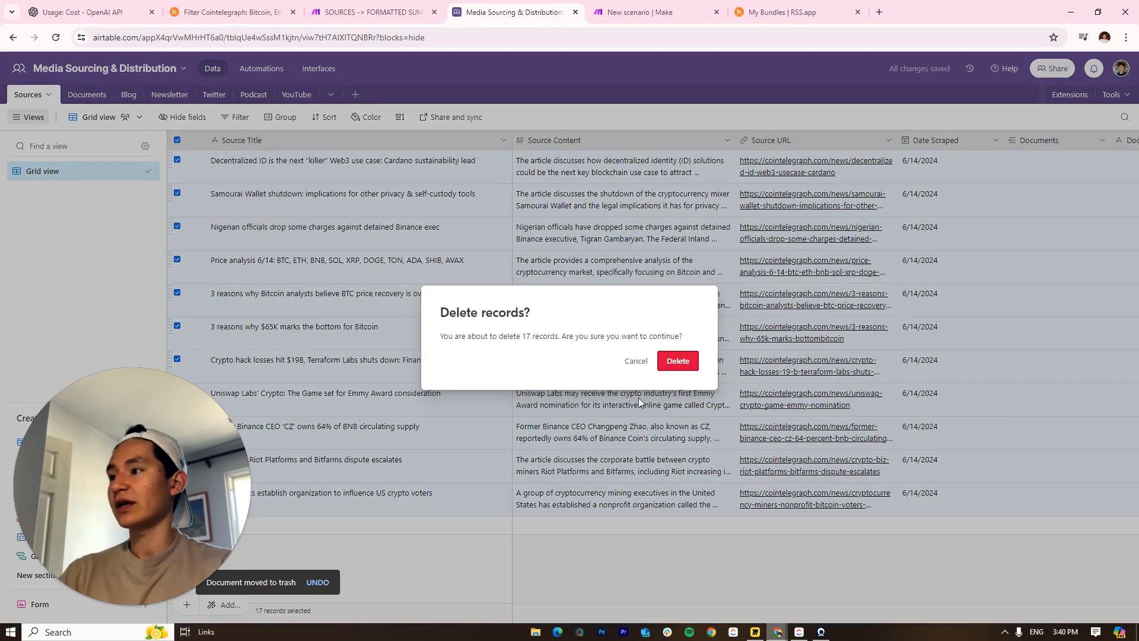
{"action": "left_click", "coordinate": [678, 361]}
Return to the Make scenario and save it
{"action": "key", "text": "ctrl+Tab"}
{"action": "left_click_drag", "start_coordinate": [739, 290], "coordinate": [634, 301]}
{"action": "scroll", "coordinate": [633, 300], "scroll_direction": "down", "scroll_amount": 2}
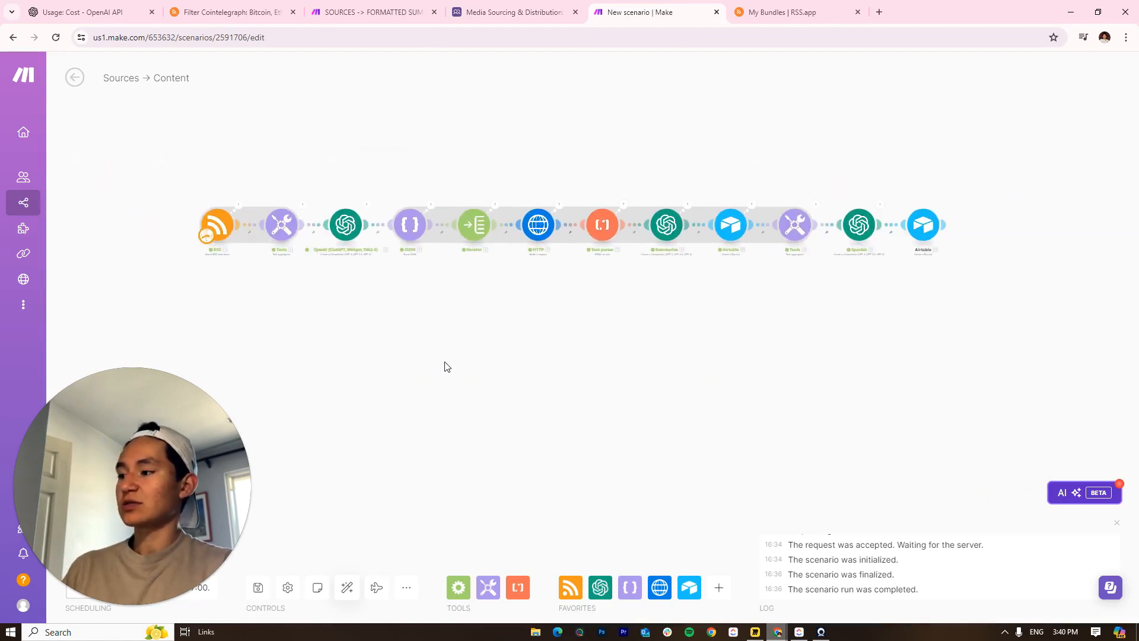
{"action": "scroll", "coordinate": [656, 379], "scroll_direction": "up", "scroll_amount": 3}
{"action": "key", "text": "ctrl+s"}
{"action": "scroll", "coordinate": [633, 397], "scroll_direction": "down", "scroll_amount": 2}
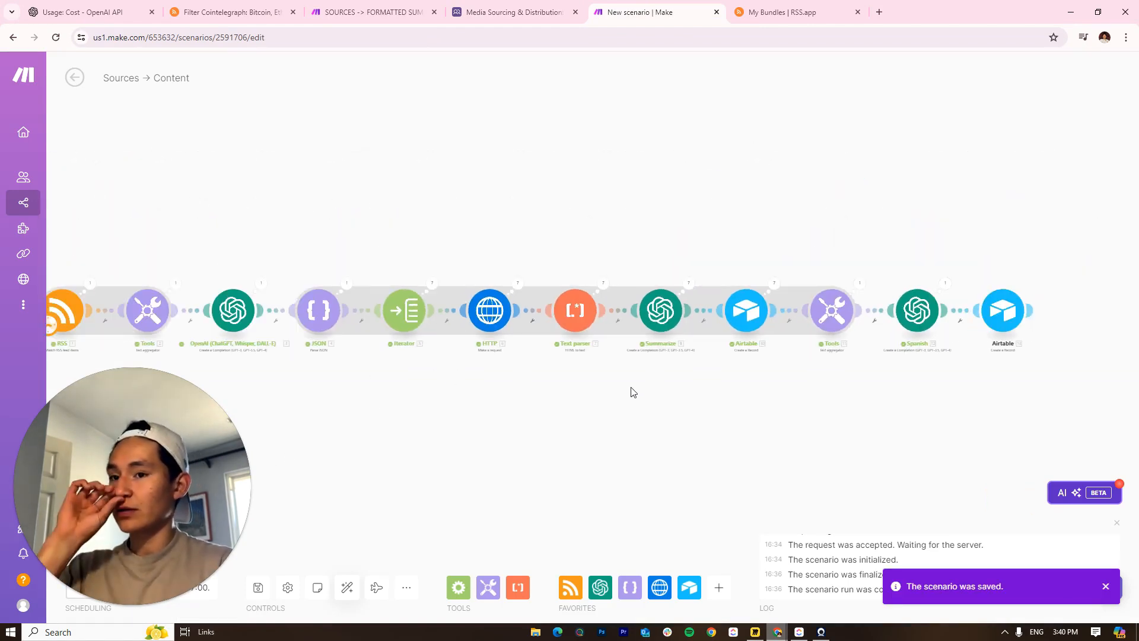
{"action": "scroll", "coordinate": [633, 392], "scroll_direction": "down", "scroll_amount": 2}
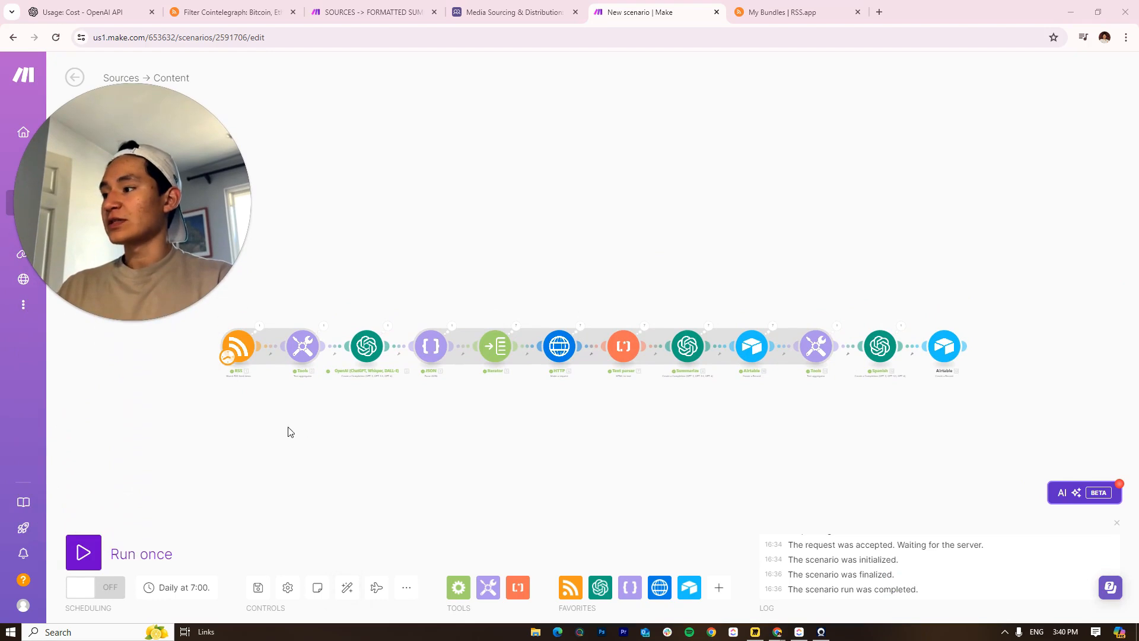
Set the RSS module to start from the "Storm Trade co-founder" feed item and run the scenario once
{"action": "scroll", "coordinate": [315, 415], "scroll_direction": "up", "scroll_amount": 3}
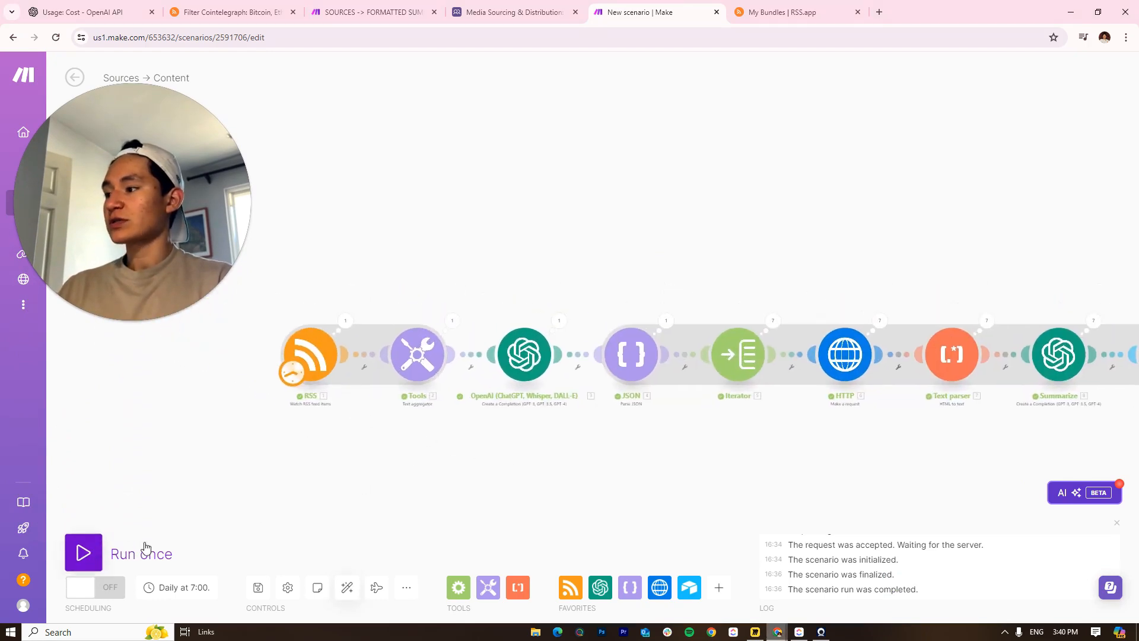
{"action": "right_click", "coordinate": [314, 356]}
{"action": "left_click", "coordinate": [367, 405]}
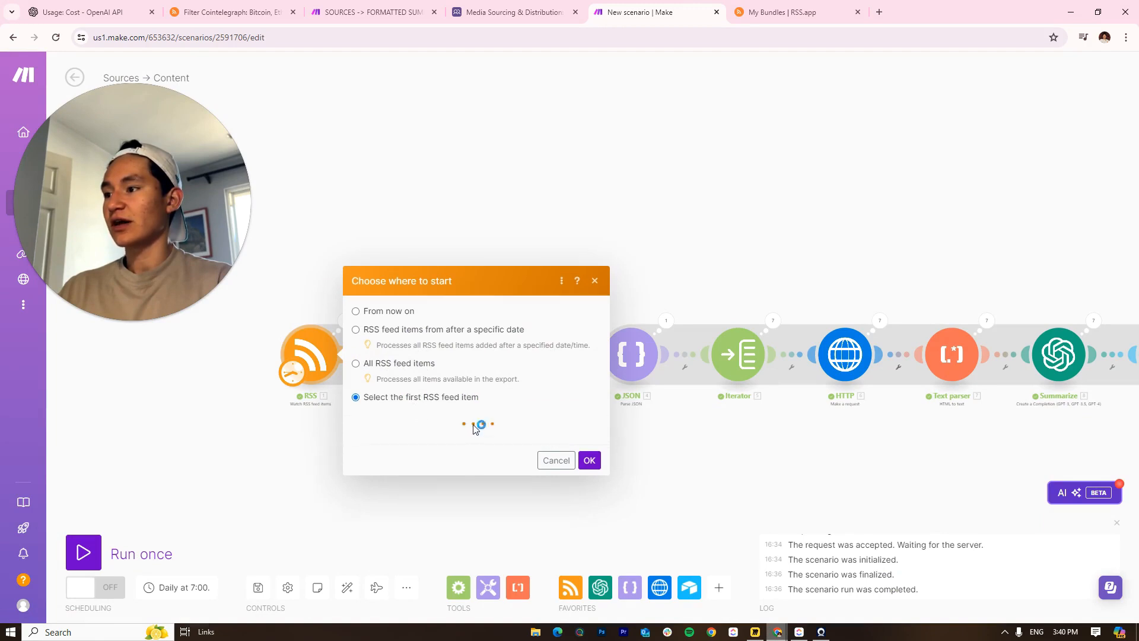
{"action": "scroll", "coordinate": [440, 404], "scroll_direction": "down", "scroll_amount": 5}
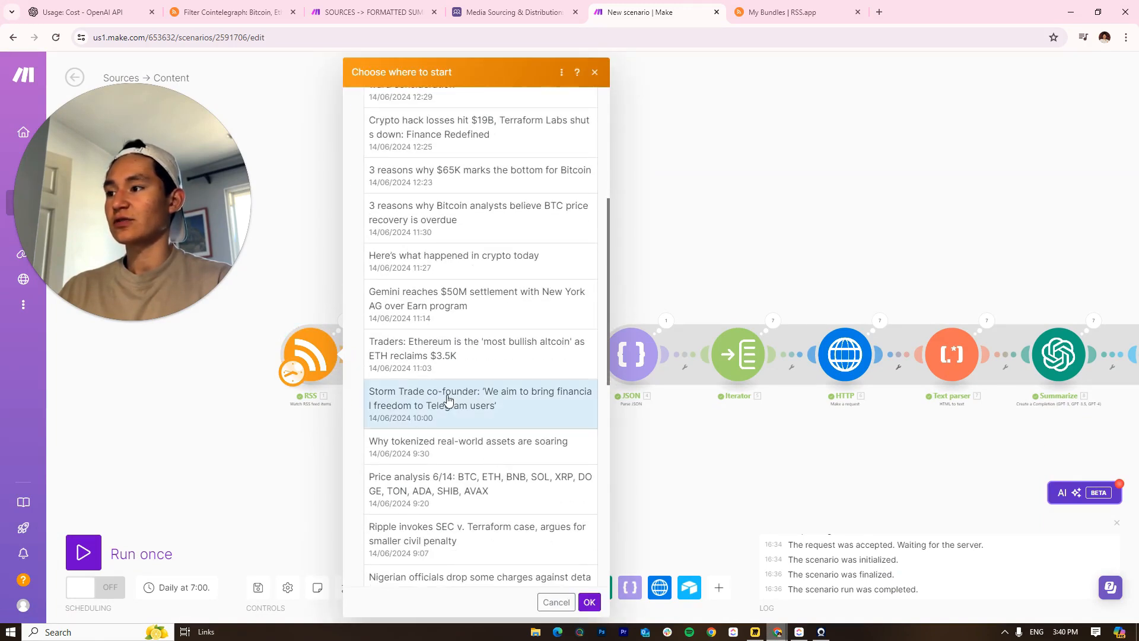
{"action": "left_click", "coordinate": [590, 601]}
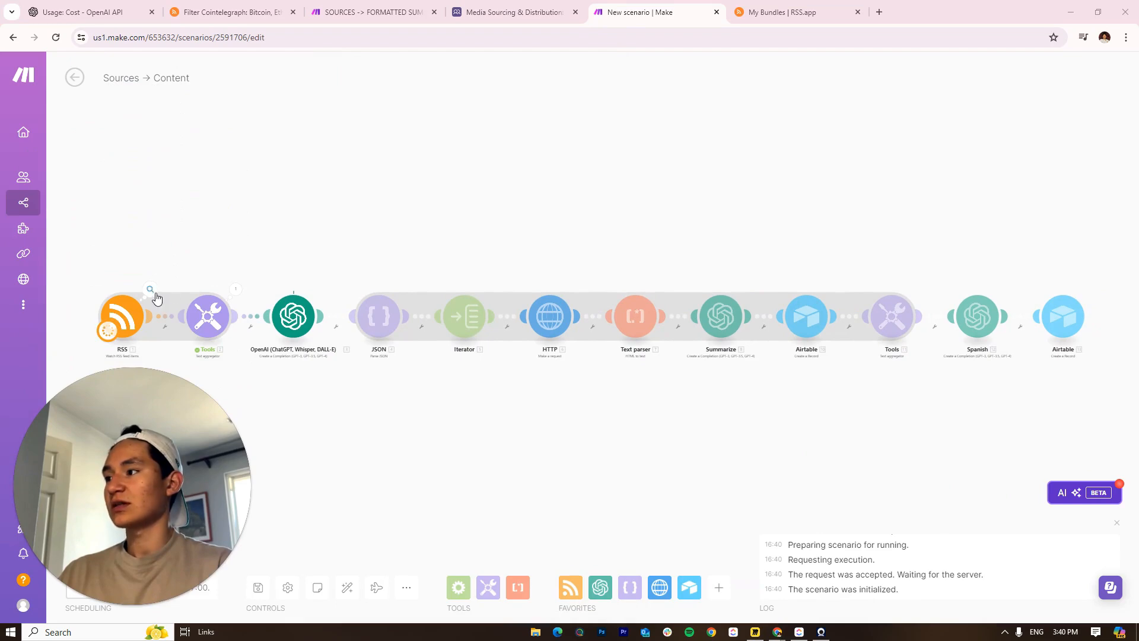
Inspect the bundles output by the RSS module and the first text aggregator during the run
{"action": "left_click", "coordinate": [153, 292]}
{"action": "scroll", "coordinate": [357, 324], "scroll_direction": "down", "scroll_amount": 15}
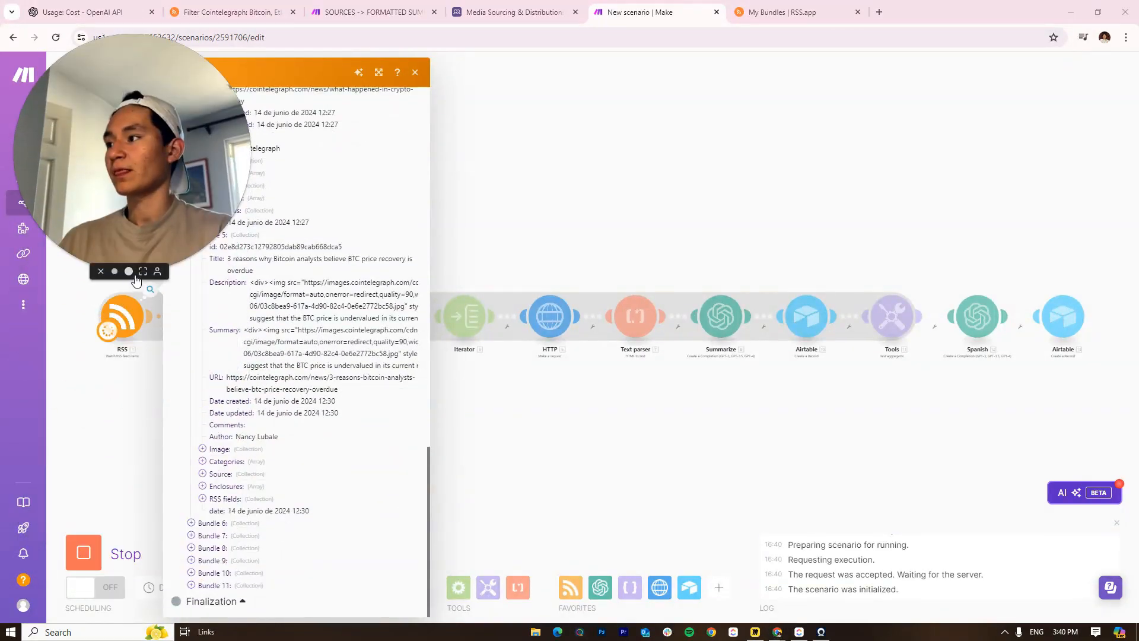
{"action": "left_click", "coordinate": [114, 272]}
{"action": "scroll", "coordinate": [285, 505], "scroll_direction": "up", "scroll_amount": 10}
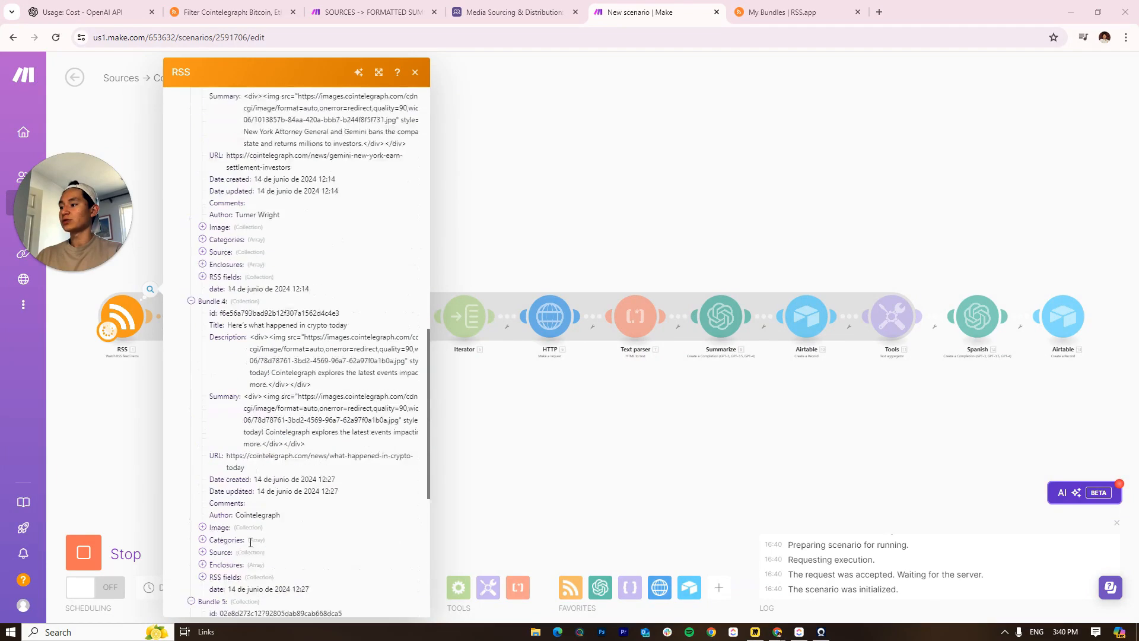
{"action": "left_click", "coordinate": [562, 247]}
{"action": "left_click", "coordinate": [235, 291]}
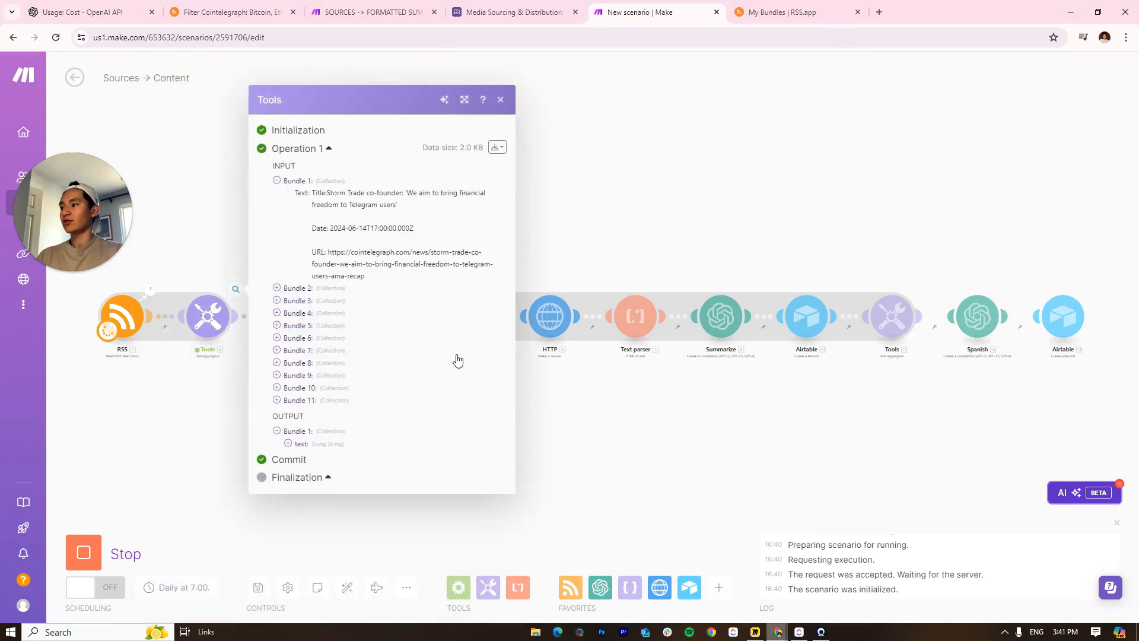
{"action": "left_click", "coordinate": [633, 193]}
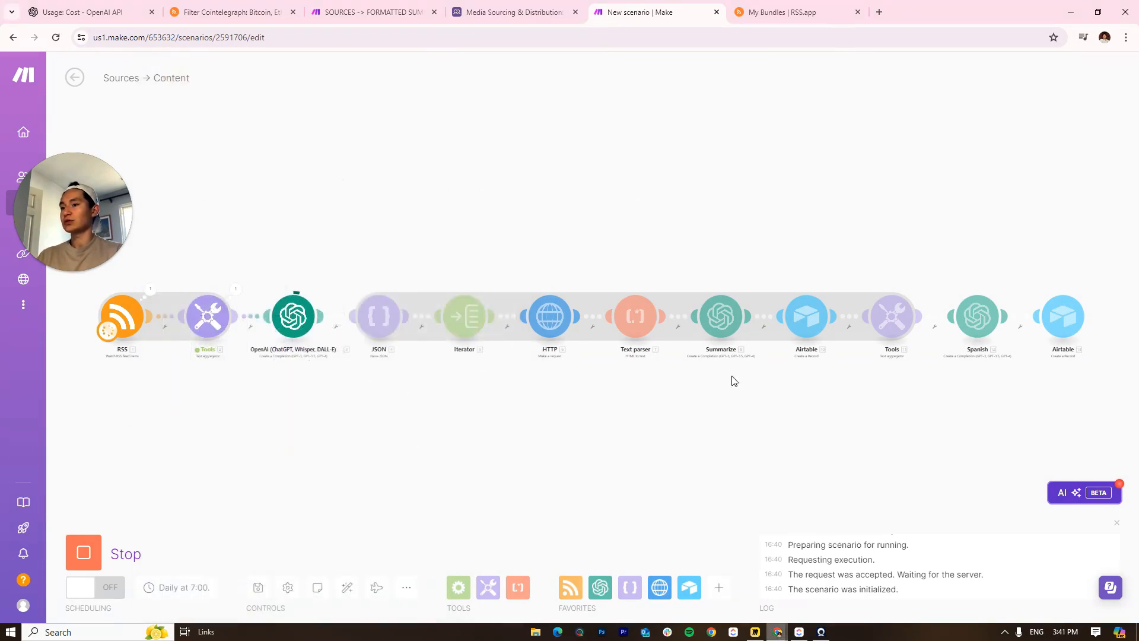
Look over the finished run, then check the new Sources records and the new document's Status in Airtable
{"action": "mouse_move", "coordinate": [732, 381]}
{"action": "left_mouse_down"}
{"action": "mouse_move", "coordinate": [633, 383]}
{"action": "mouse_move", "coordinate": [711, 383]}
{"action": "left_mouse_up"}
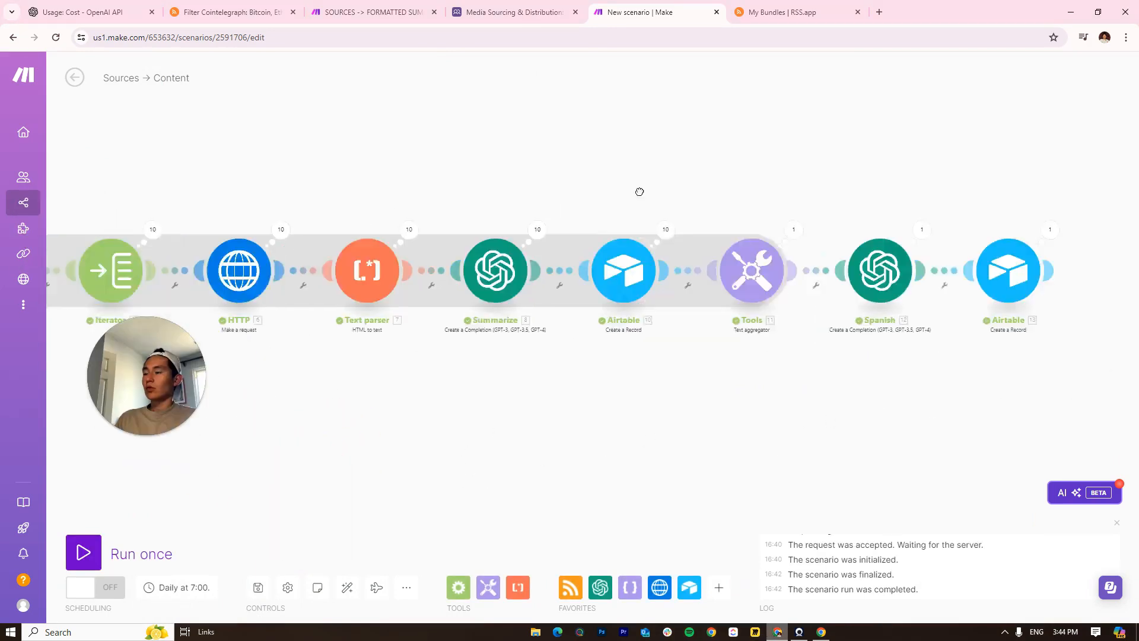
{"action": "scroll", "coordinate": [558, 160], "scroll_direction": "up", "scroll_amount": 5}
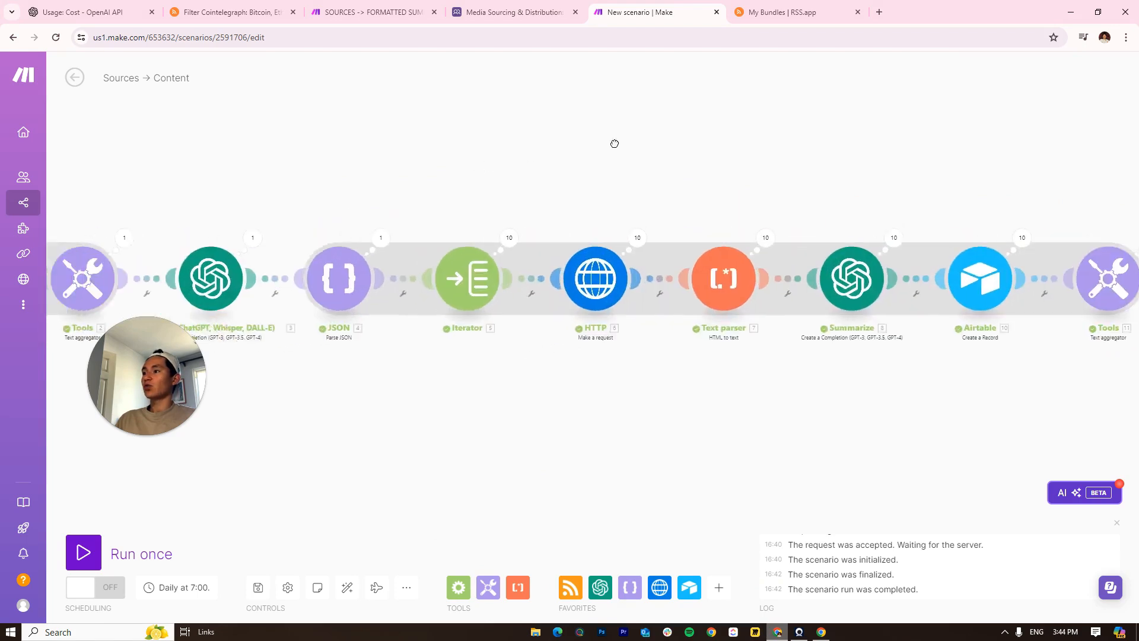
{"action": "left_click_drag", "start_coordinate": [572, 160], "coordinate": [358, 186]}
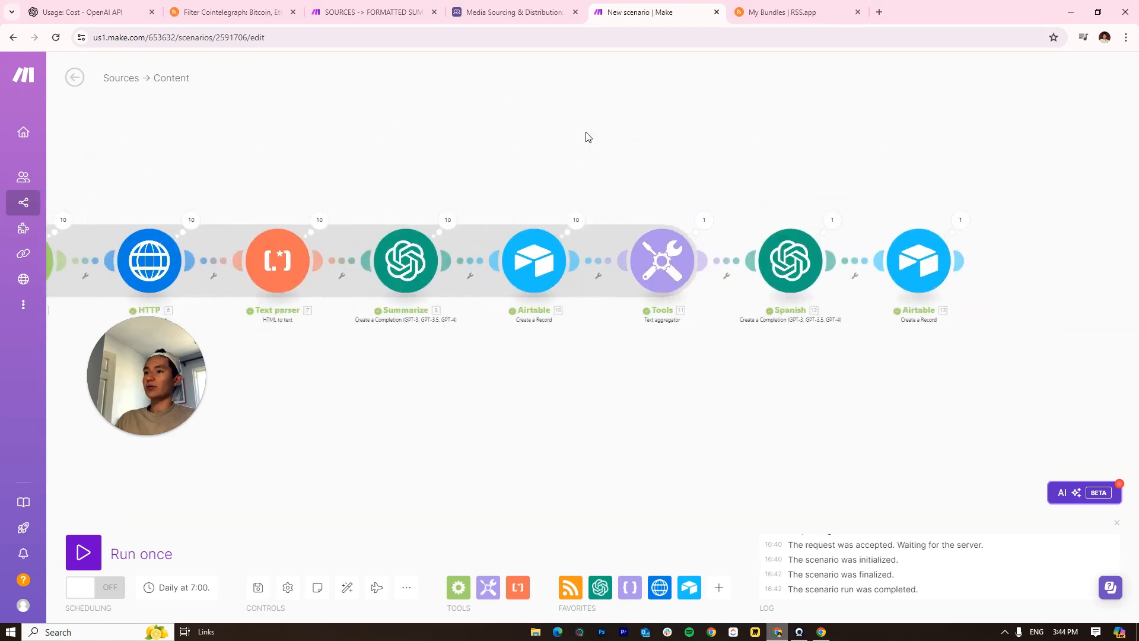
{"action": "left_click", "coordinate": [509, 5]}
{"action": "left_click_drag", "start_coordinate": [141, 430], "coordinate": [68, 576]}
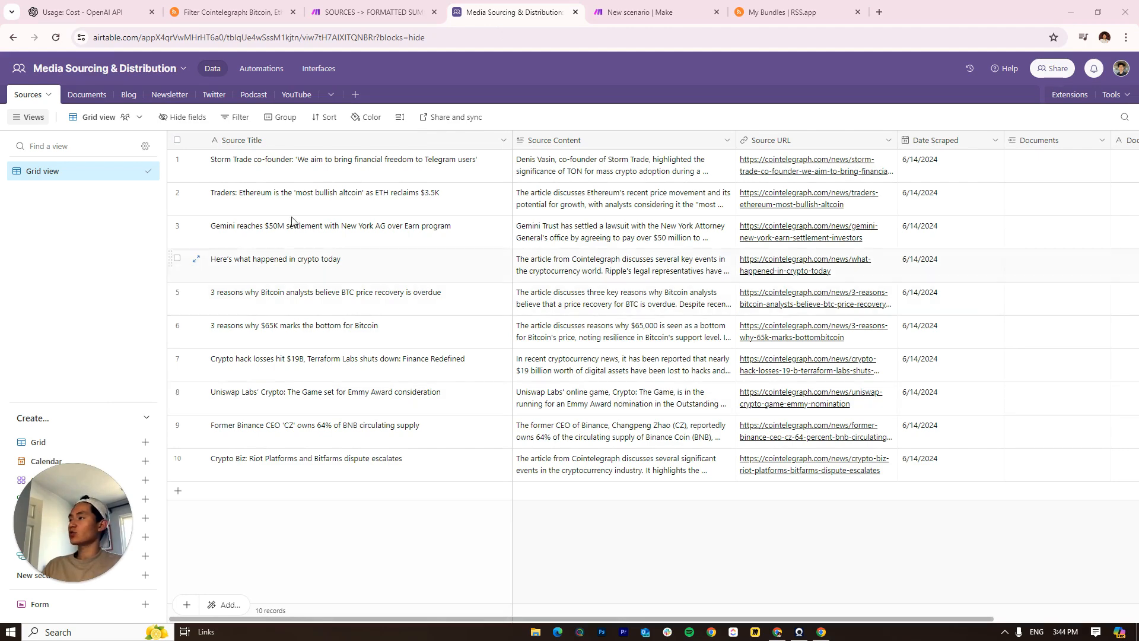
{"action": "left_click", "coordinate": [73, 95]}
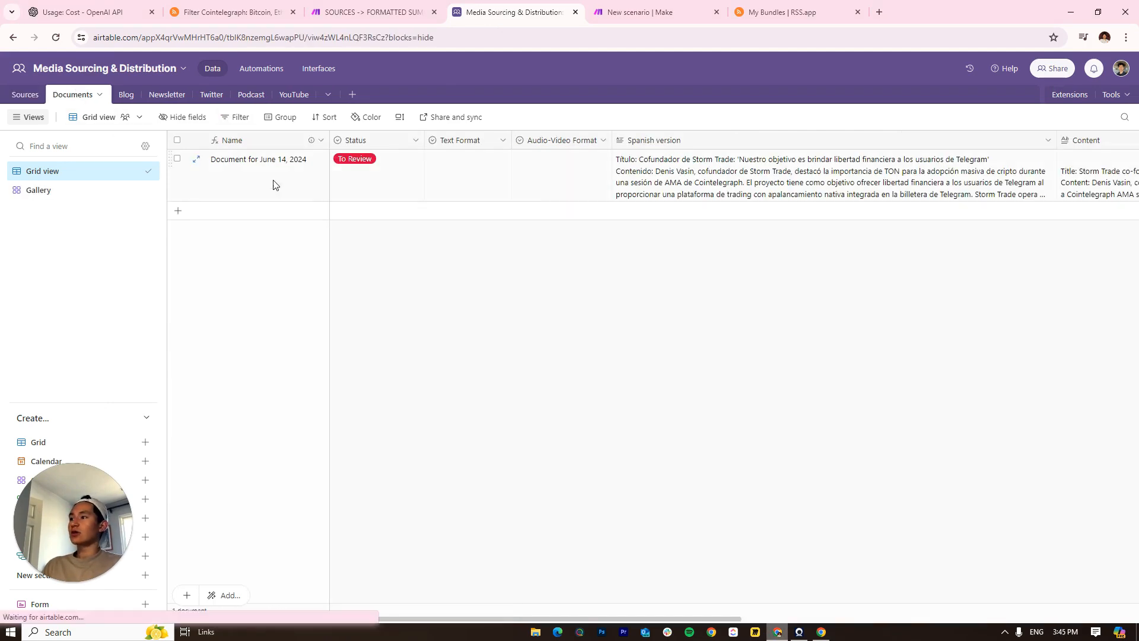
{"action": "left_click", "coordinate": [368, 184]}
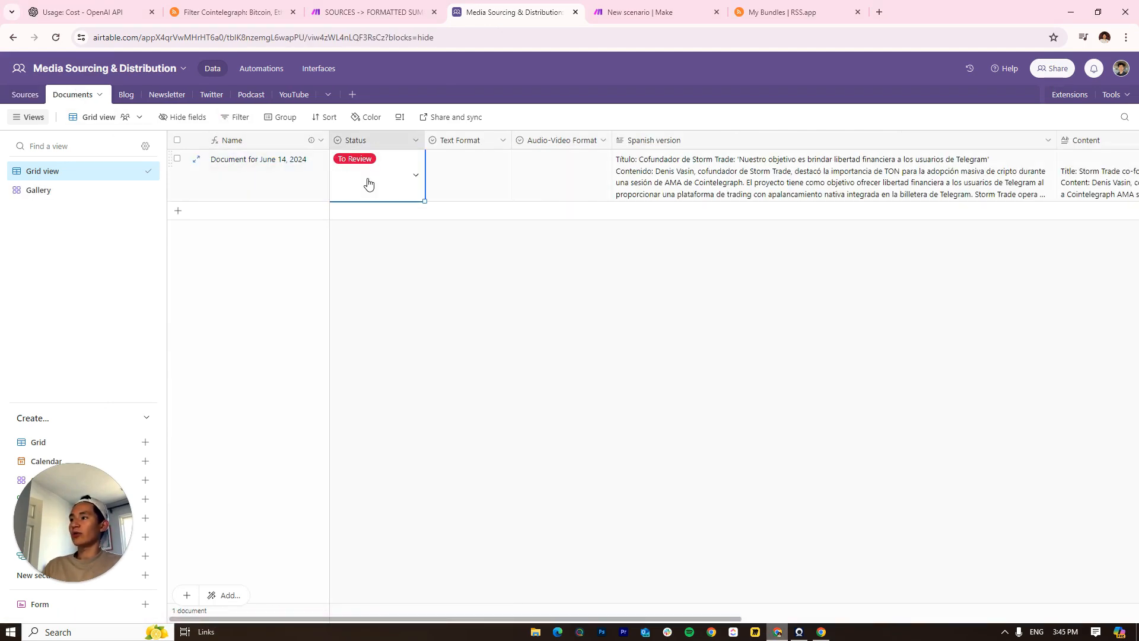
Set the June 14, 2024 document's Status to "Distribute to all" and read through its expanded Spanish version
{"action": "left_click", "coordinate": [399, 170]}
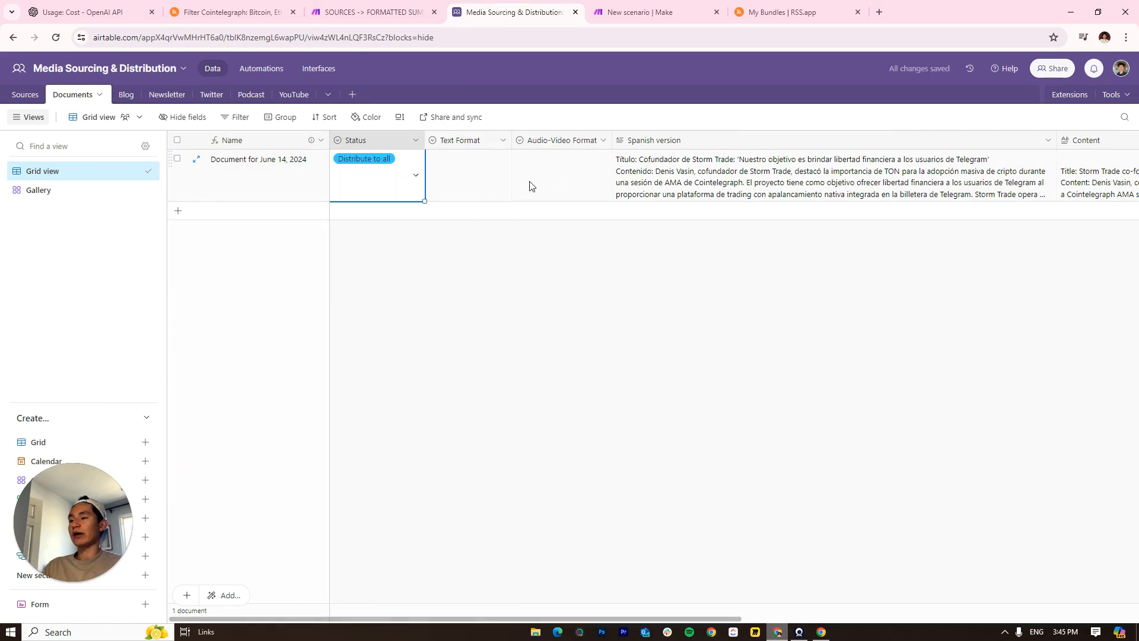
{"action": "left_click", "coordinate": [732, 159]}
{"action": "left_click", "coordinate": [1050, 159]}
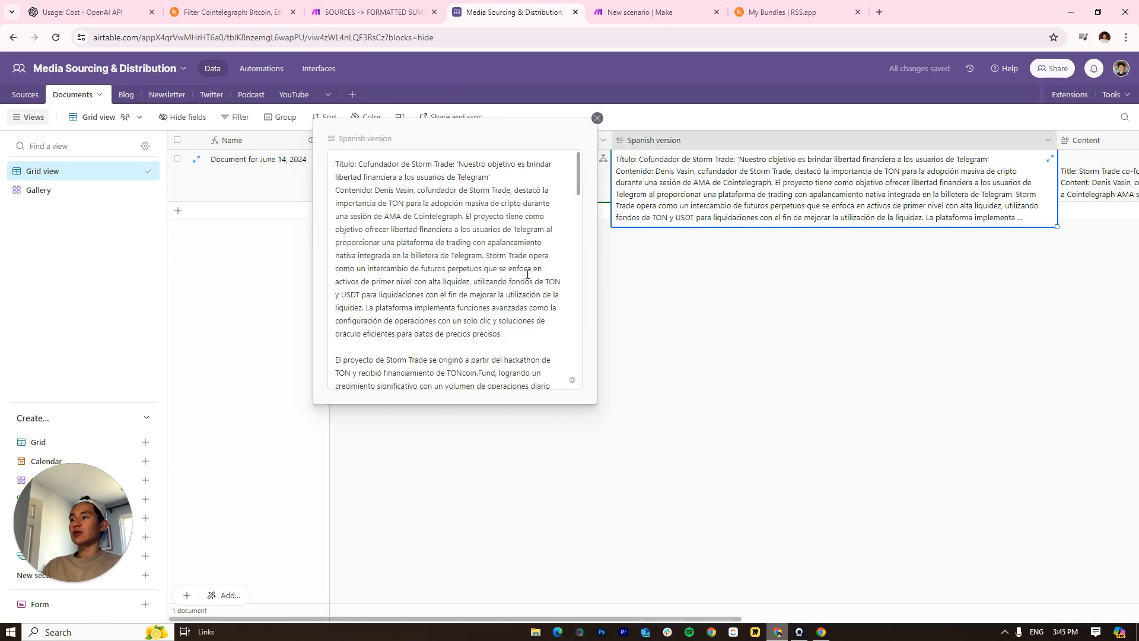
{"action": "scroll", "coordinate": [451, 267], "scroll_direction": "down", "scroll_amount": 10}
{"action": "left_click", "coordinate": [623, 305]}
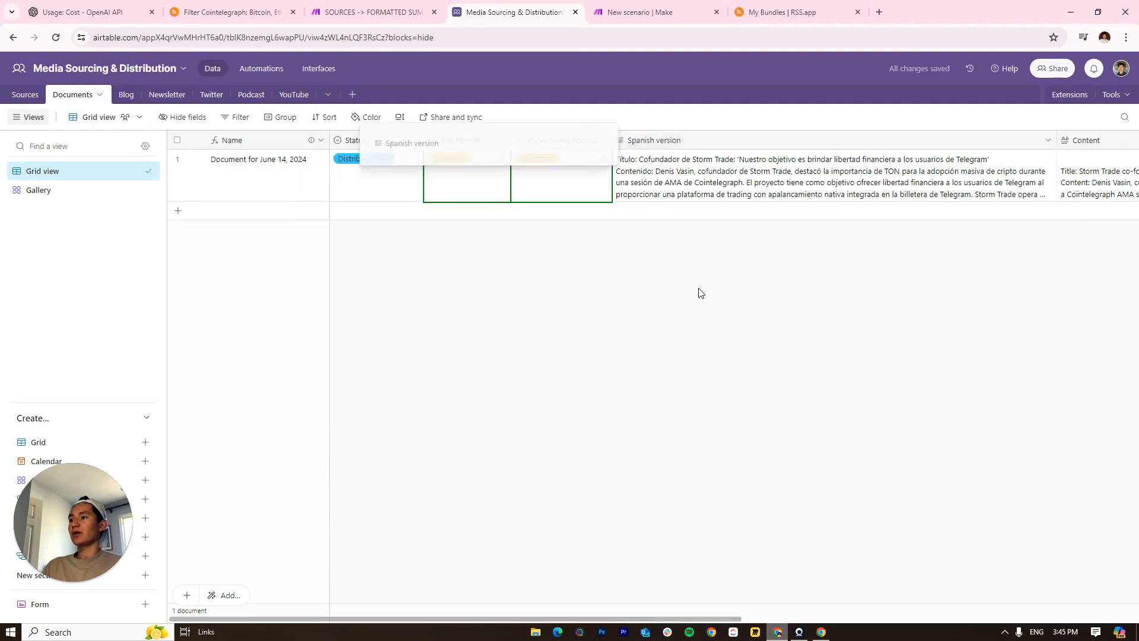
Read through the document's expanded Content field and check its Sources and Document Created fields
{"action": "scroll", "coordinate": [771, 238], "scroll_direction": "right", "scroll_amount": 5}
{"action": "left_click", "coordinate": [908, 181]}
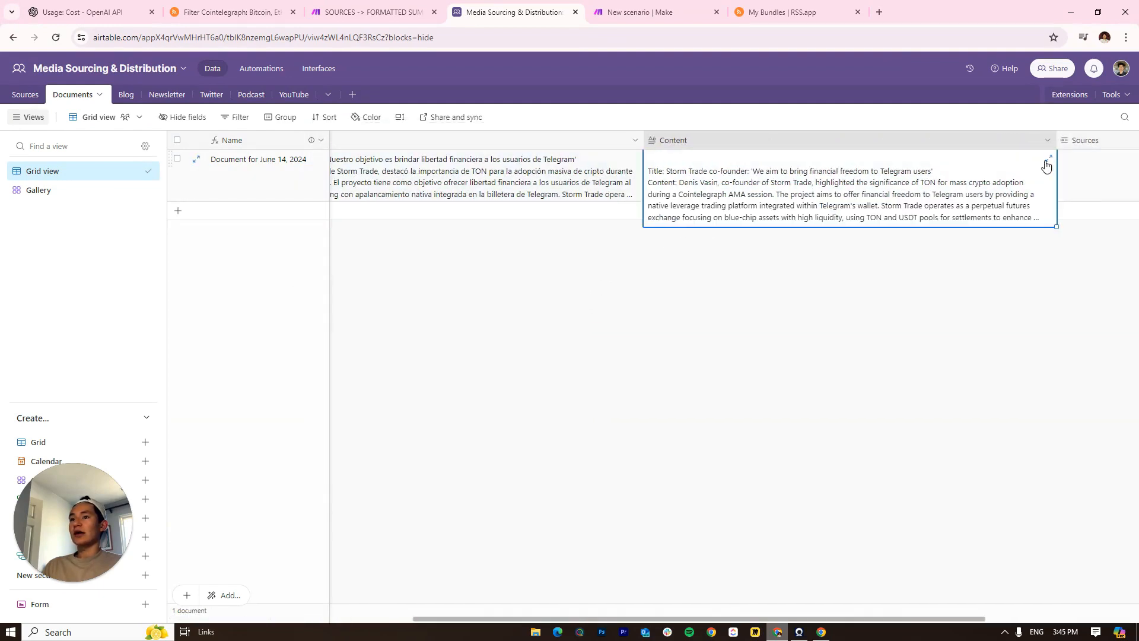
{"action": "left_click", "coordinate": [1049, 159]}
{"action": "scroll", "coordinate": [493, 234], "scroll_direction": "down", "scroll_amount": 5}
{"action": "scroll", "coordinate": [494, 234], "scroll_direction": "down", "scroll_amount": 10}
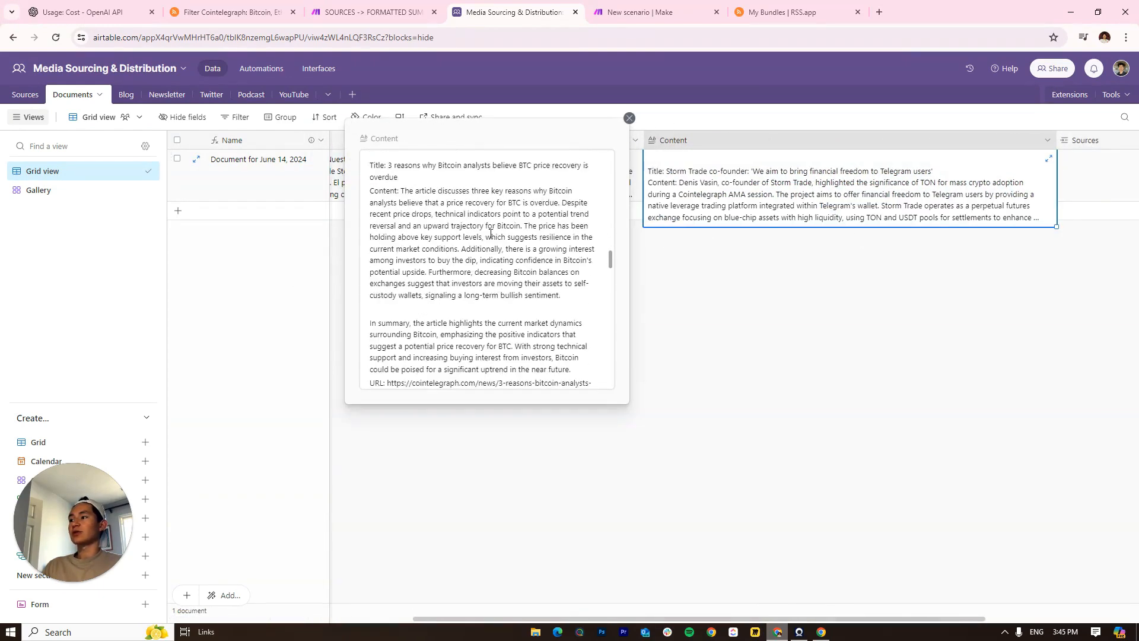
{"action": "scroll", "coordinate": [734, 334], "scroll_direction": "down", "scroll_amount": 10}
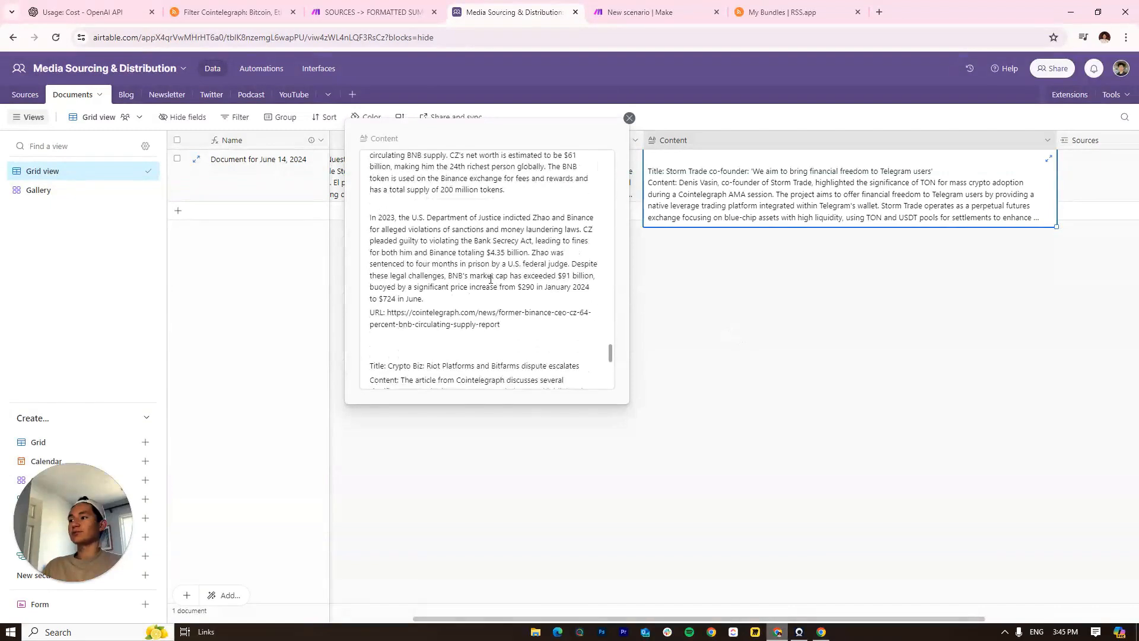
{"action": "left_click", "coordinate": [754, 302]}
{"action": "left_click_drag", "start_coordinate": [1137, 171], "coordinate": [1138, 166]}
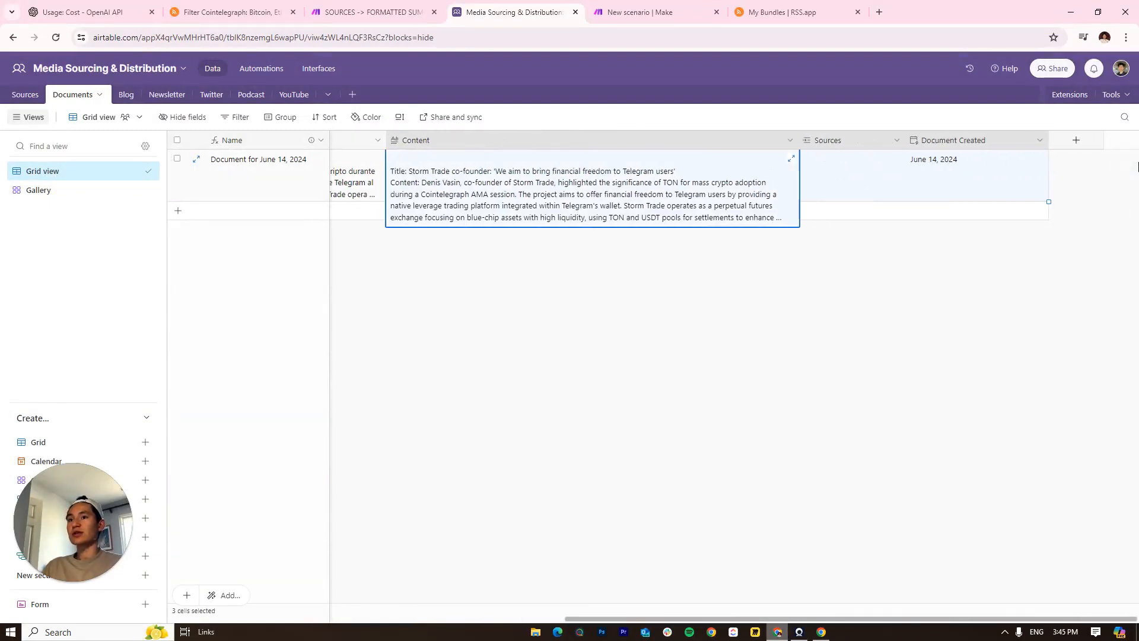
{"action": "left_click_drag", "start_coordinate": [807, 192], "coordinate": [643, 124]}
{"action": "left_click_drag", "start_coordinate": [506, 175], "coordinate": [366, 179]}
Switch to the Make scenario and review the full module chain from the RSS trigger to the final Airtable record creation
{"action": "left_click", "coordinate": [647, 8]}
{"action": "left_click_drag", "start_coordinate": [443, 197], "coordinate": [831, 188]}
{"action": "left_click_drag", "start_coordinate": [433, 148], "coordinate": [875, 173]}
{"action": "left_click_drag", "start_coordinate": [350, 289], "coordinate": [321, 284]}
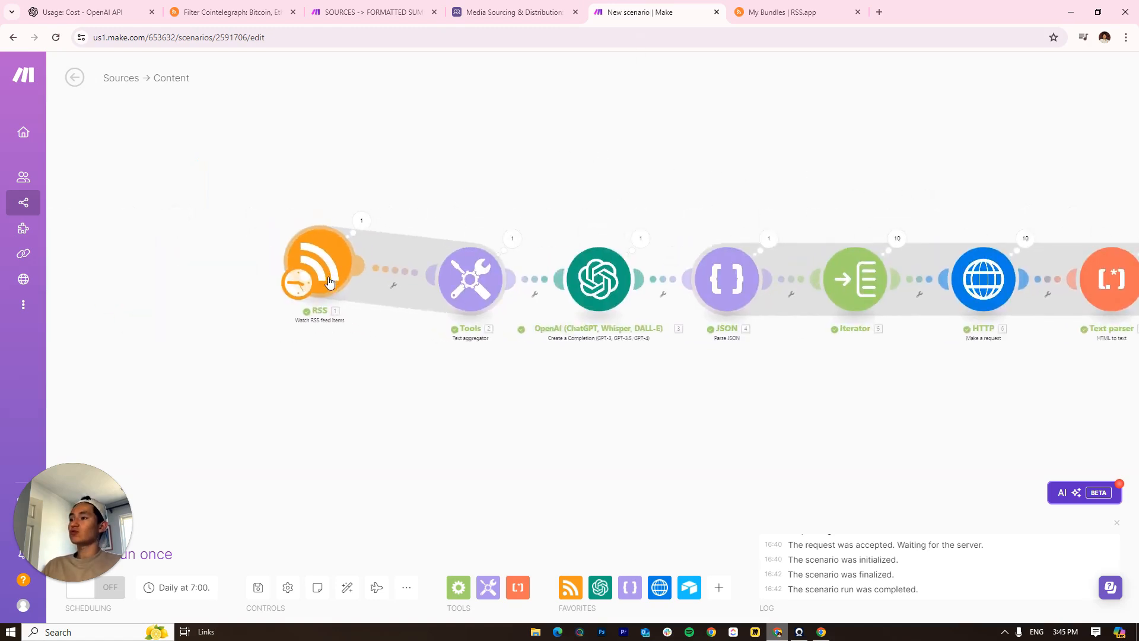
{"action": "left_click_drag", "start_coordinate": [665, 229], "coordinate": [588, 196]}
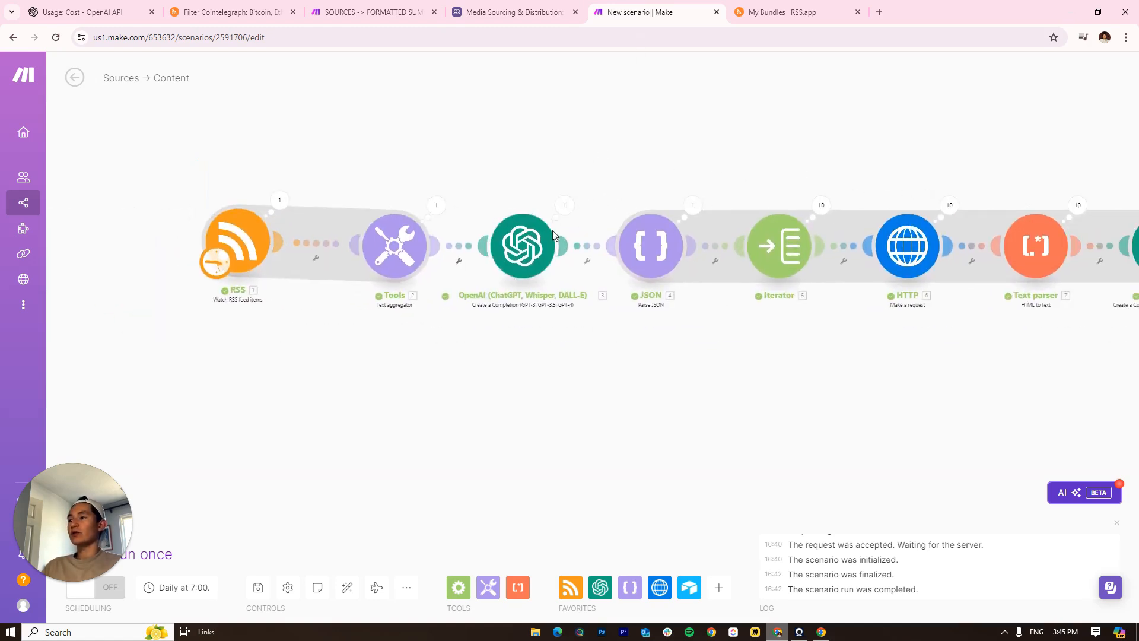
{"action": "scroll", "coordinate": [534, 160], "scroll_direction": "down", "scroll_amount": 3}
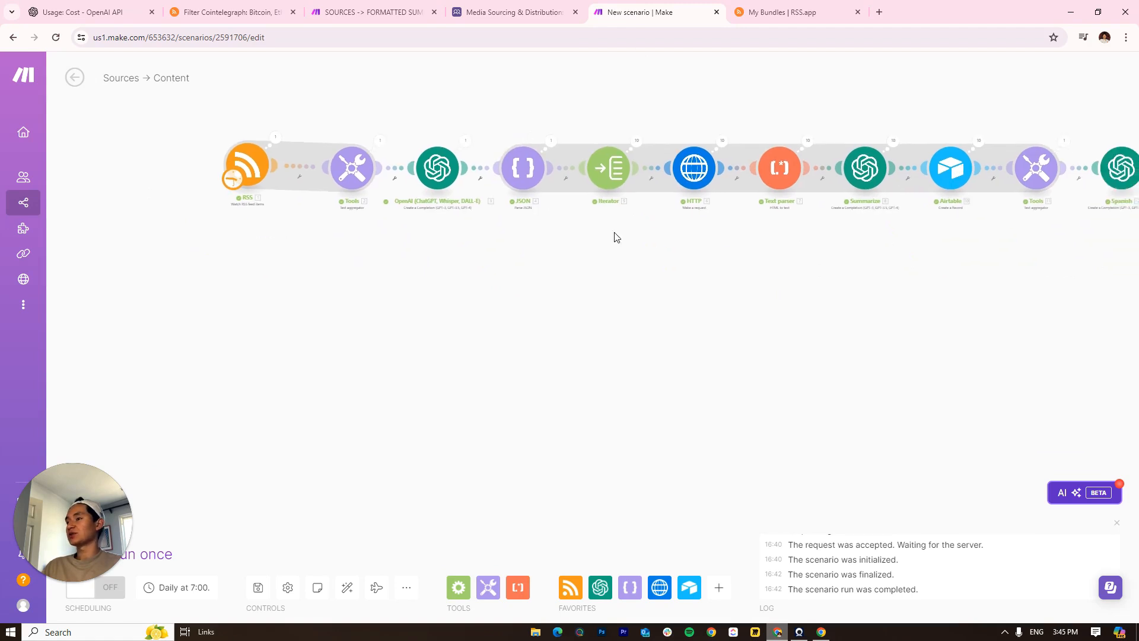
{"action": "left_click_drag", "start_coordinate": [743, 248], "coordinate": [535, 281]}
{"action": "left_click_drag", "start_coordinate": [444, 220], "coordinate": [586, 228]}
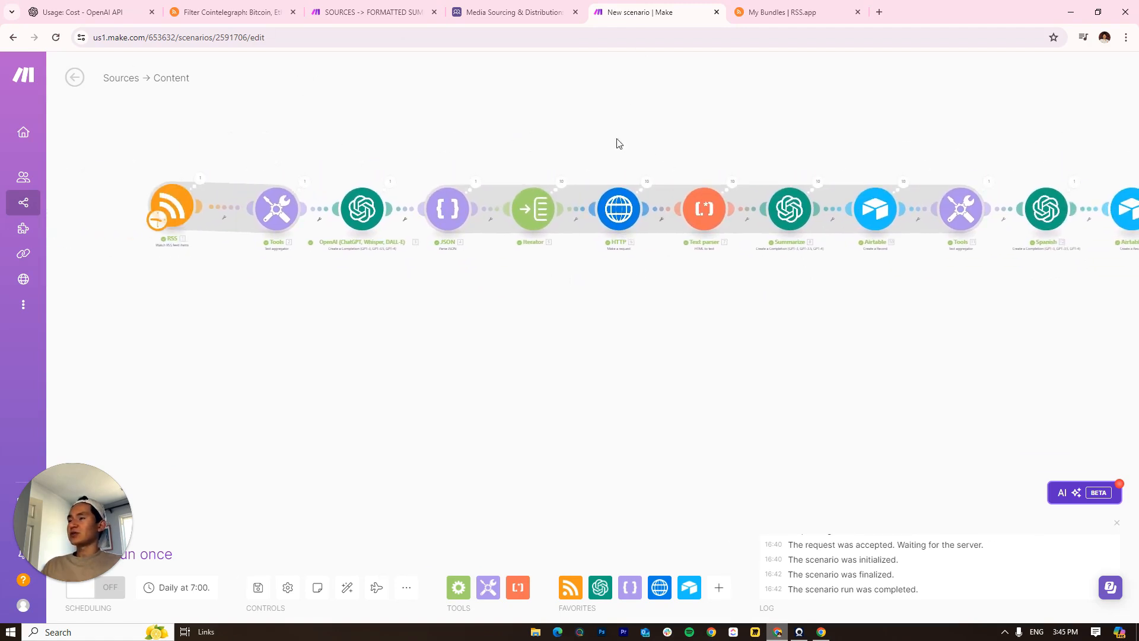
{"action": "left_click_drag", "start_coordinate": [769, 239], "coordinate": [635, 235]}
{"action": "left_click_drag", "start_coordinate": [836, 213], "coordinate": [760, 150]}
{"action": "scroll", "coordinate": [820, 177], "scroll_direction": "up", "scroll_amount": 3}
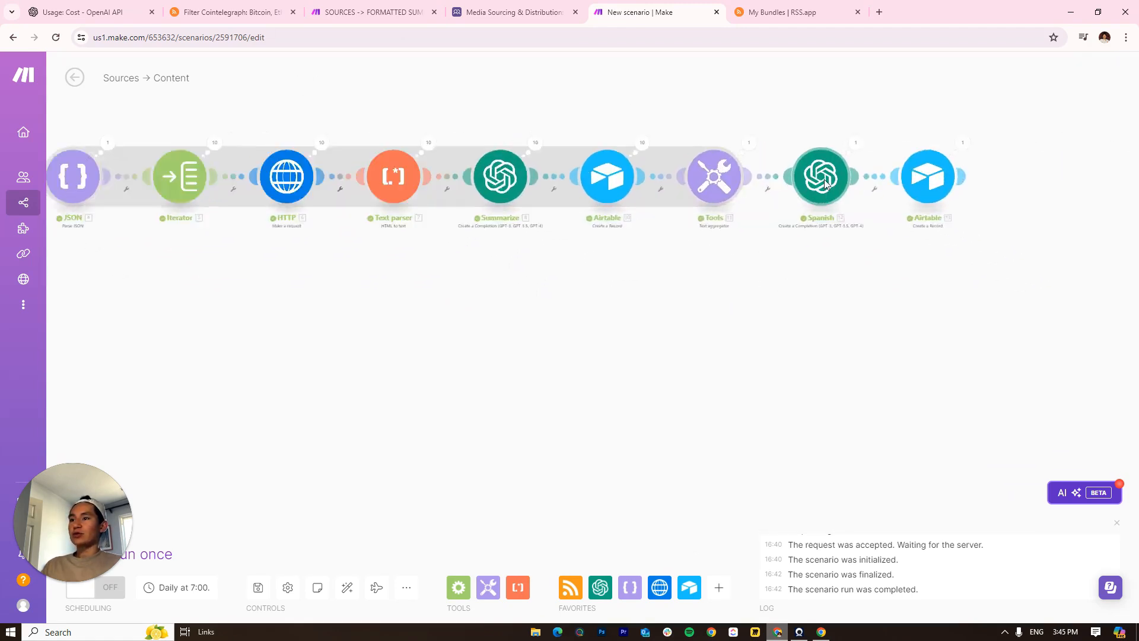
{"action": "left_click_drag", "start_coordinate": [804, 201], "coordinate": [751, 223]}
{"action": "left_click_drag", "start_coordinate": [586, 95], "coordinate": [827, 149]}
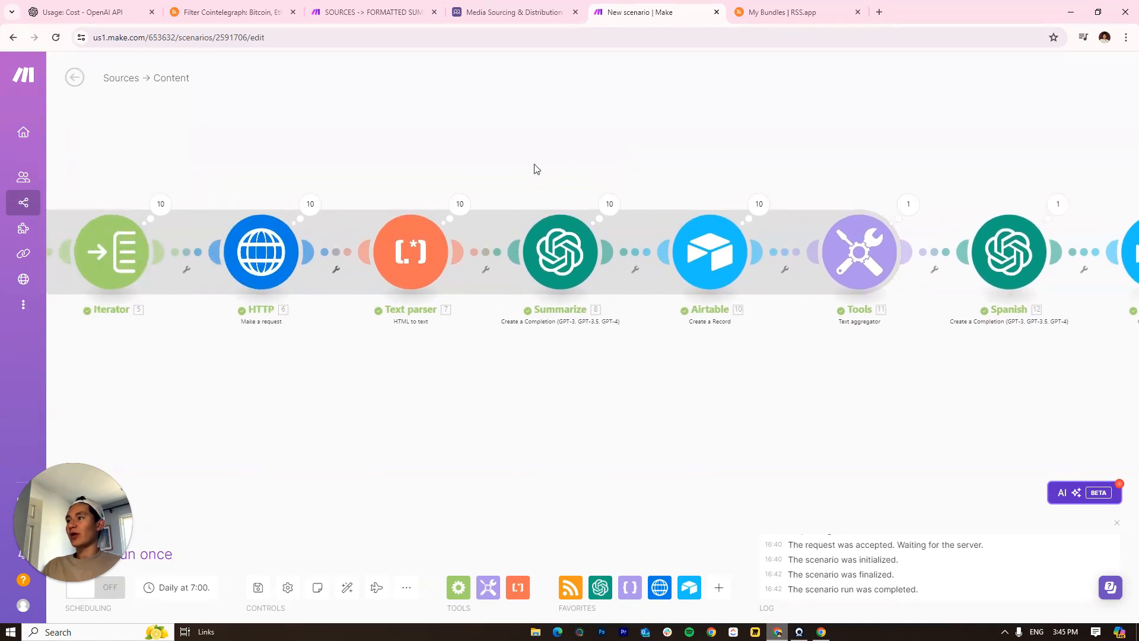
{"action": "left_click_drag", "start_coordinate": [796, 196], "coordinate": [580, 186]}
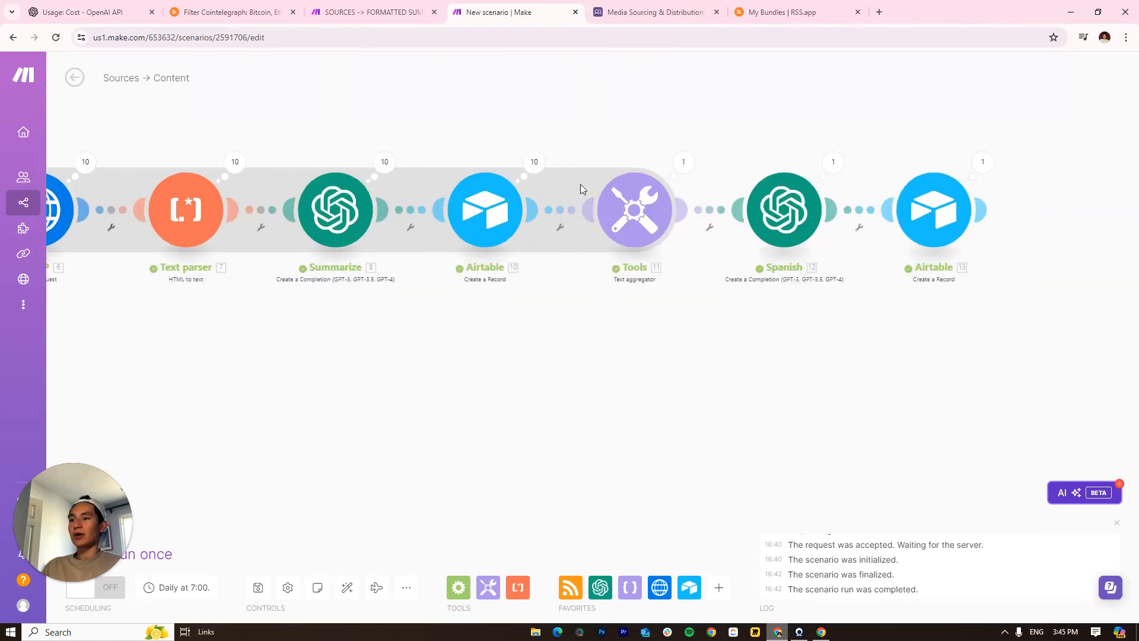
{"action": "scroll", "coordinate": [578, 172], "scroll_direction": "down", "scroll_amount": 3}
{"action": "left_click_drag", "start_coordinate": [578, 135], "coordinate": [759, 153]}
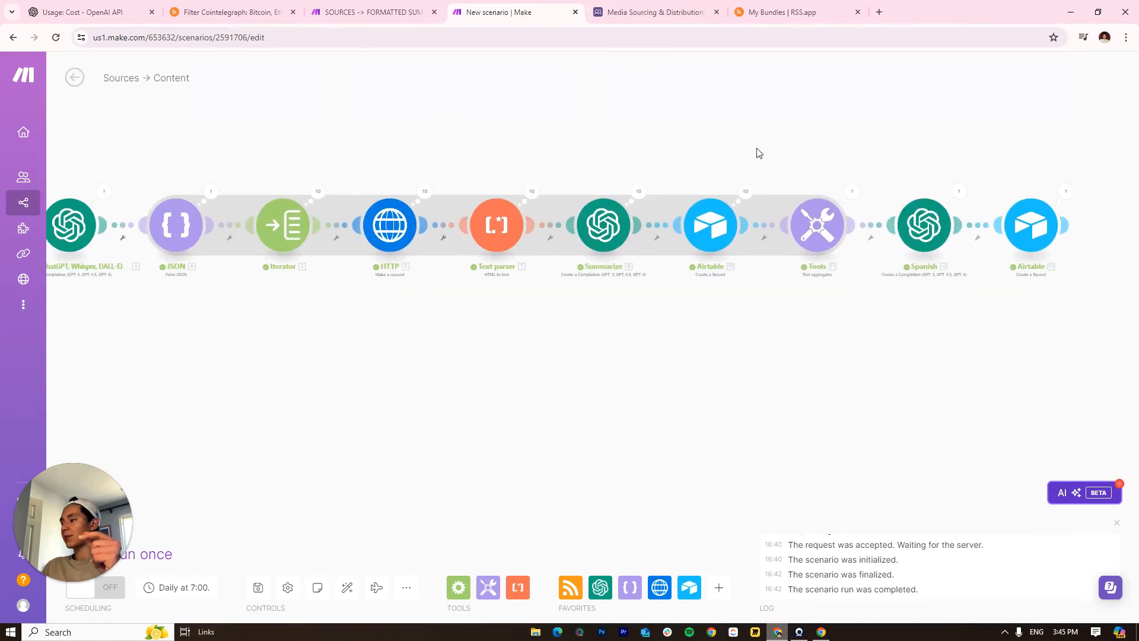